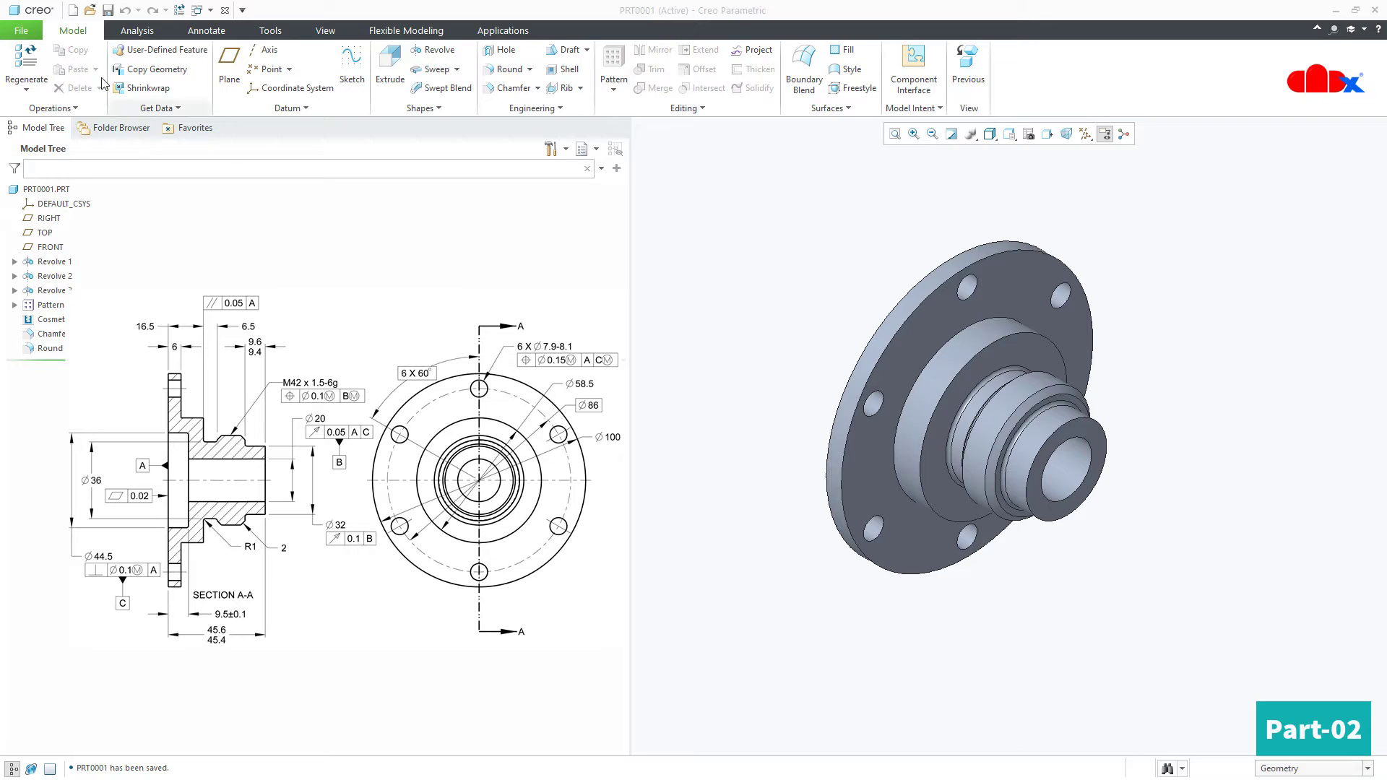
pyautogui.click(73, 10)
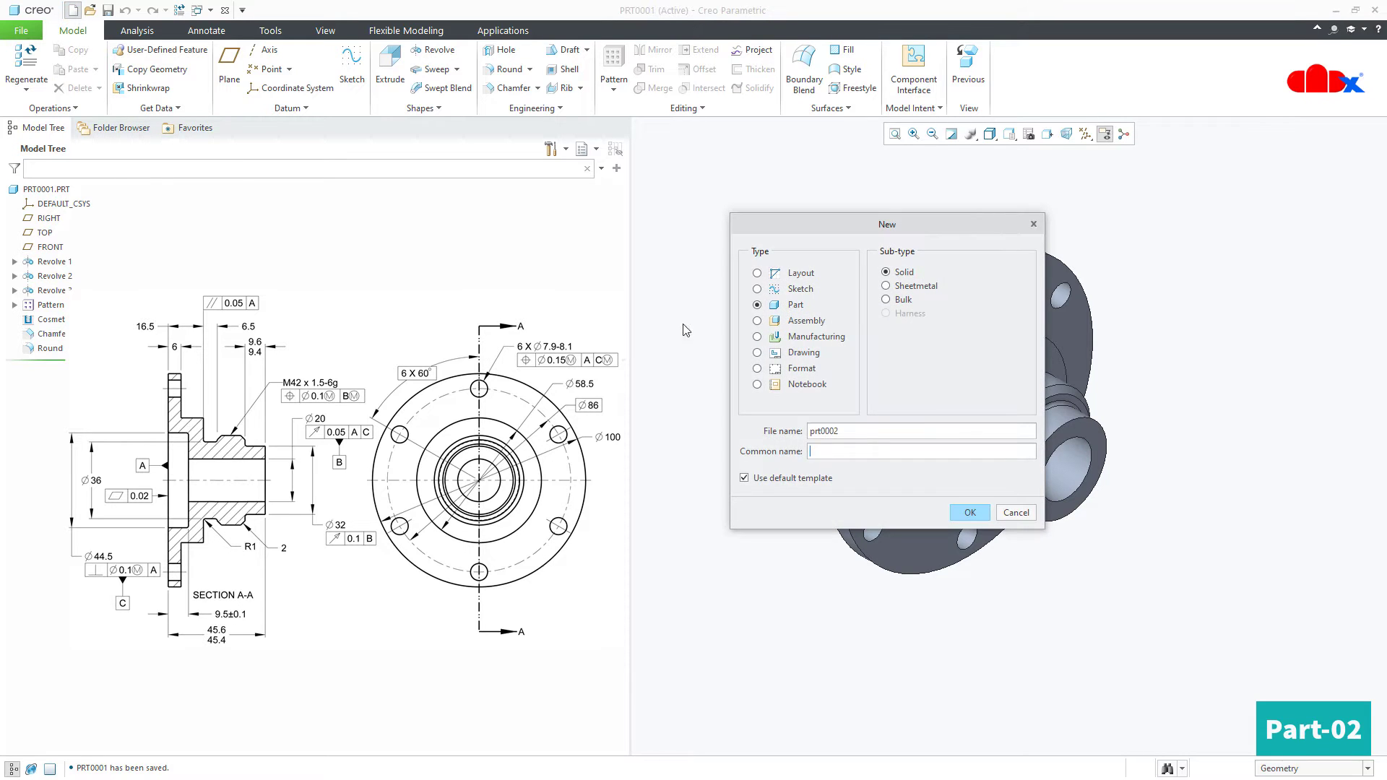
pyautogui.click(758, 353)
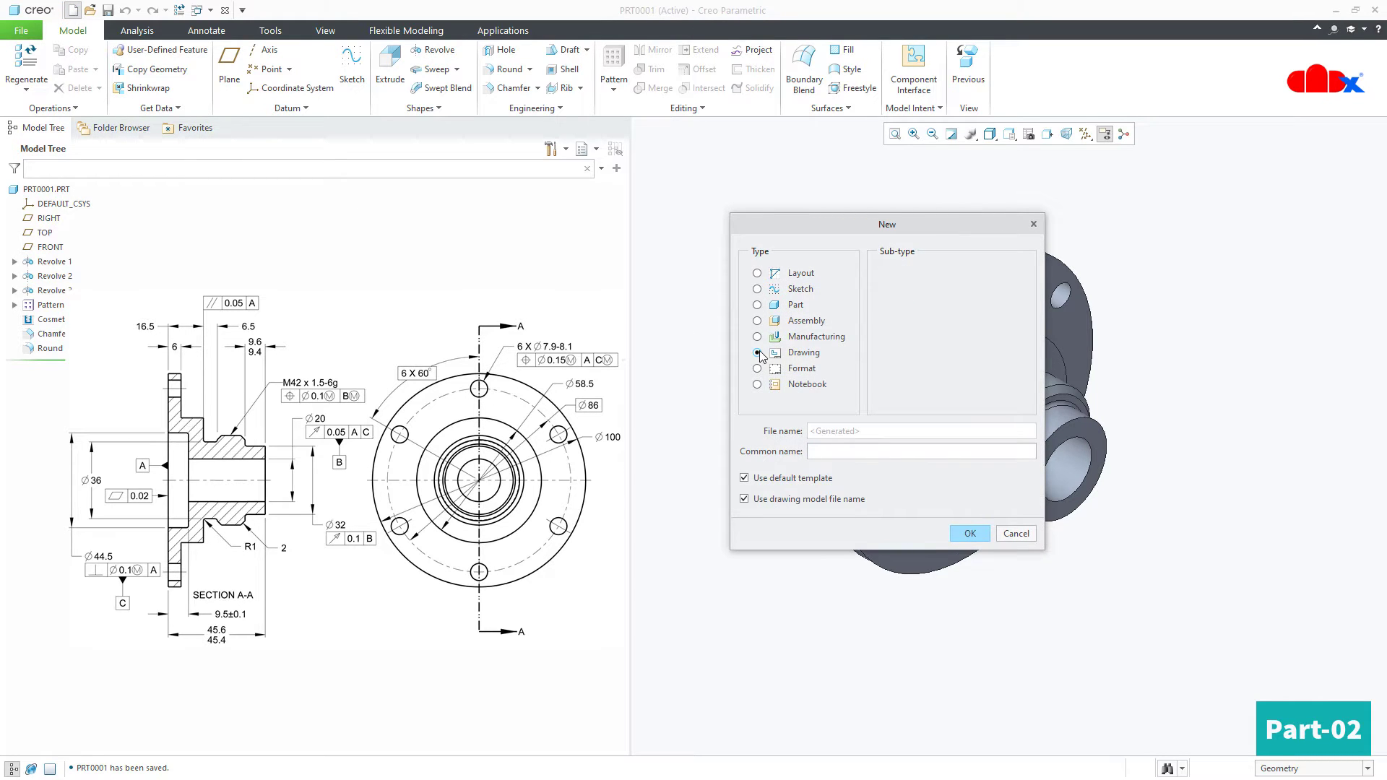
pyautogui.click(781, 483)
pyautogui.click(968, 533)
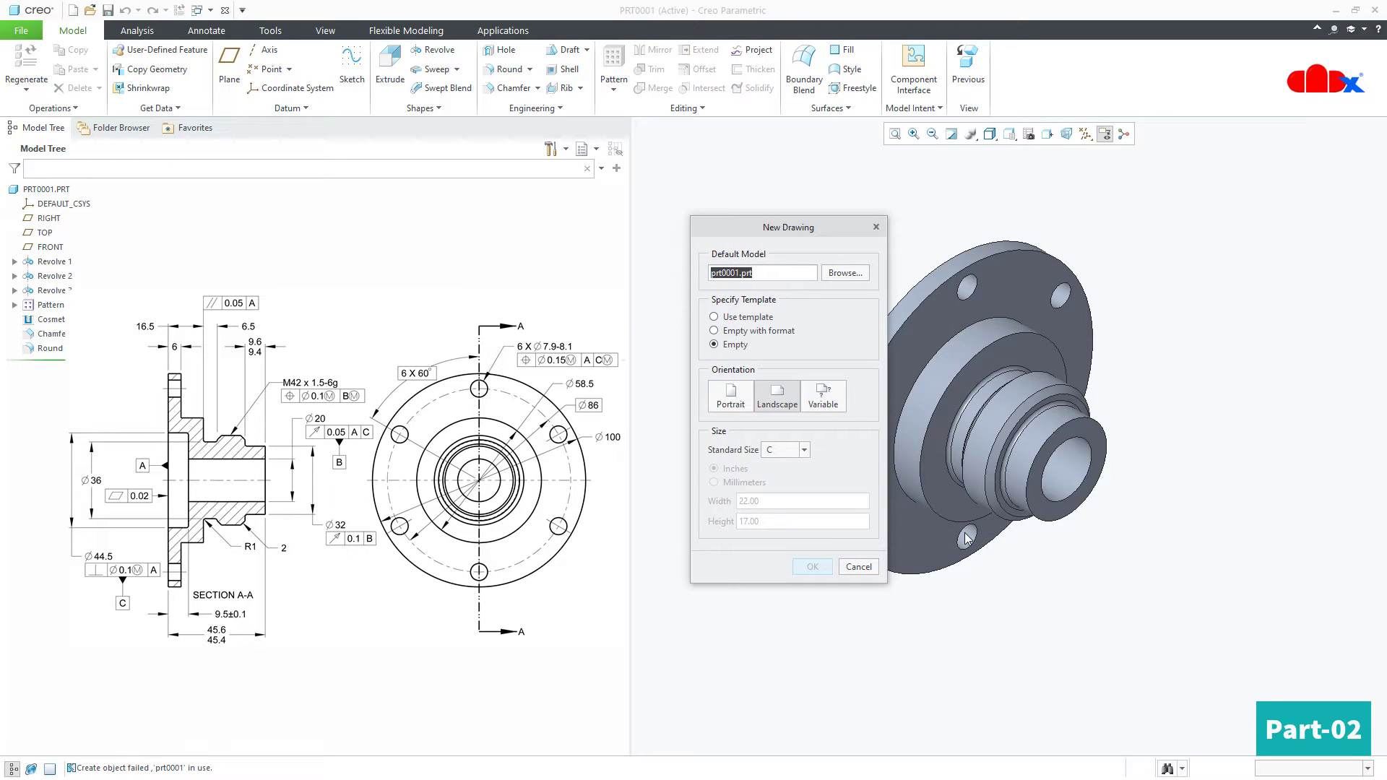
pyautogui.click(751, 318)
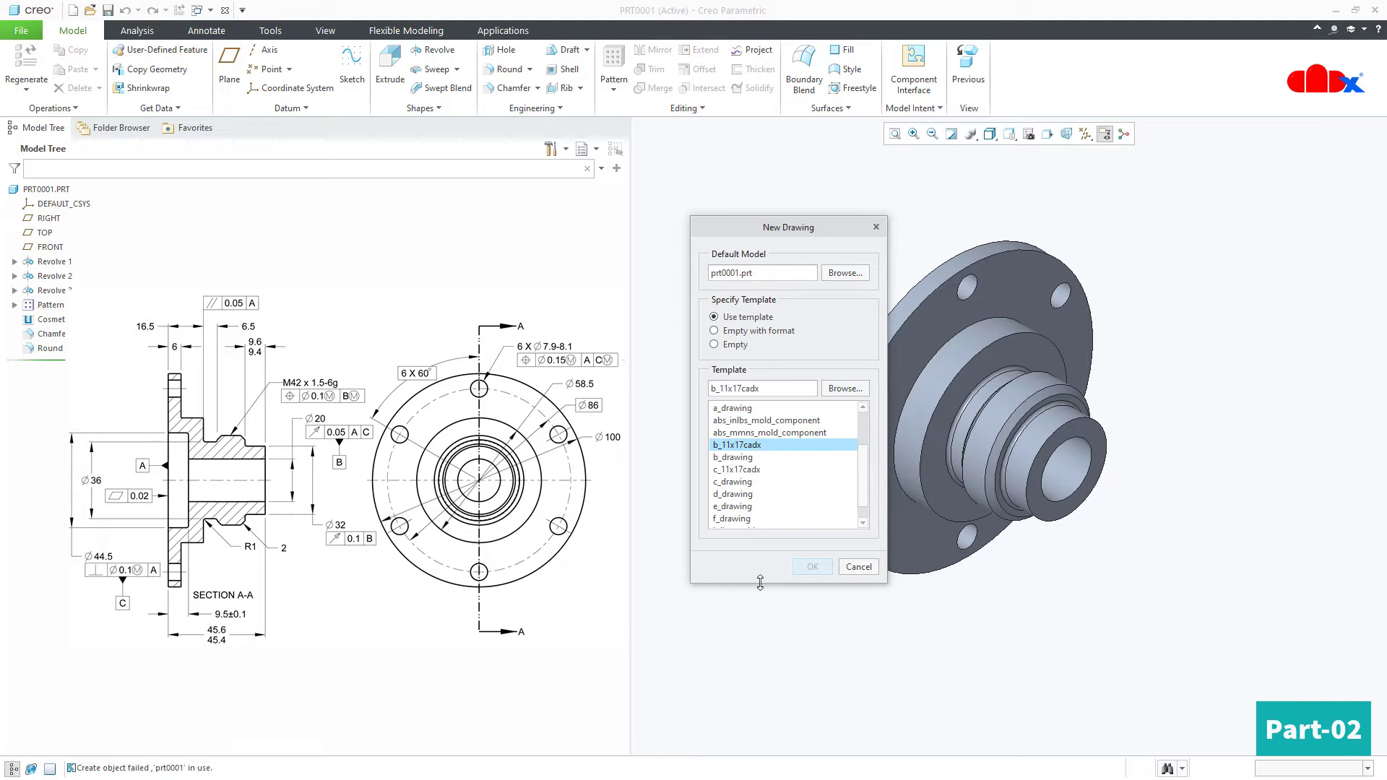
pyautogui.moveTo(762, 583); pyautogui.dragTo(763, 724)
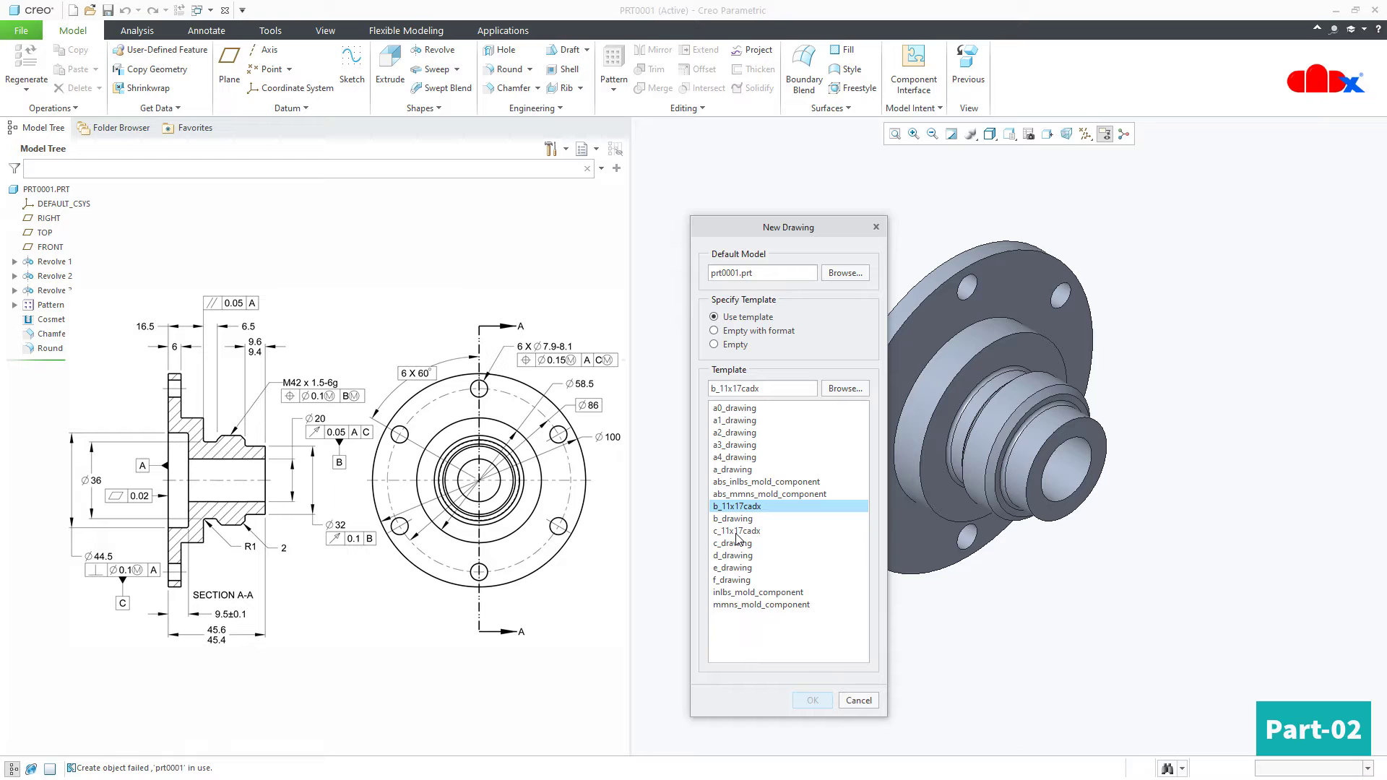
pyautogui.click(860, 700)
pyautogui.click(721, 446)
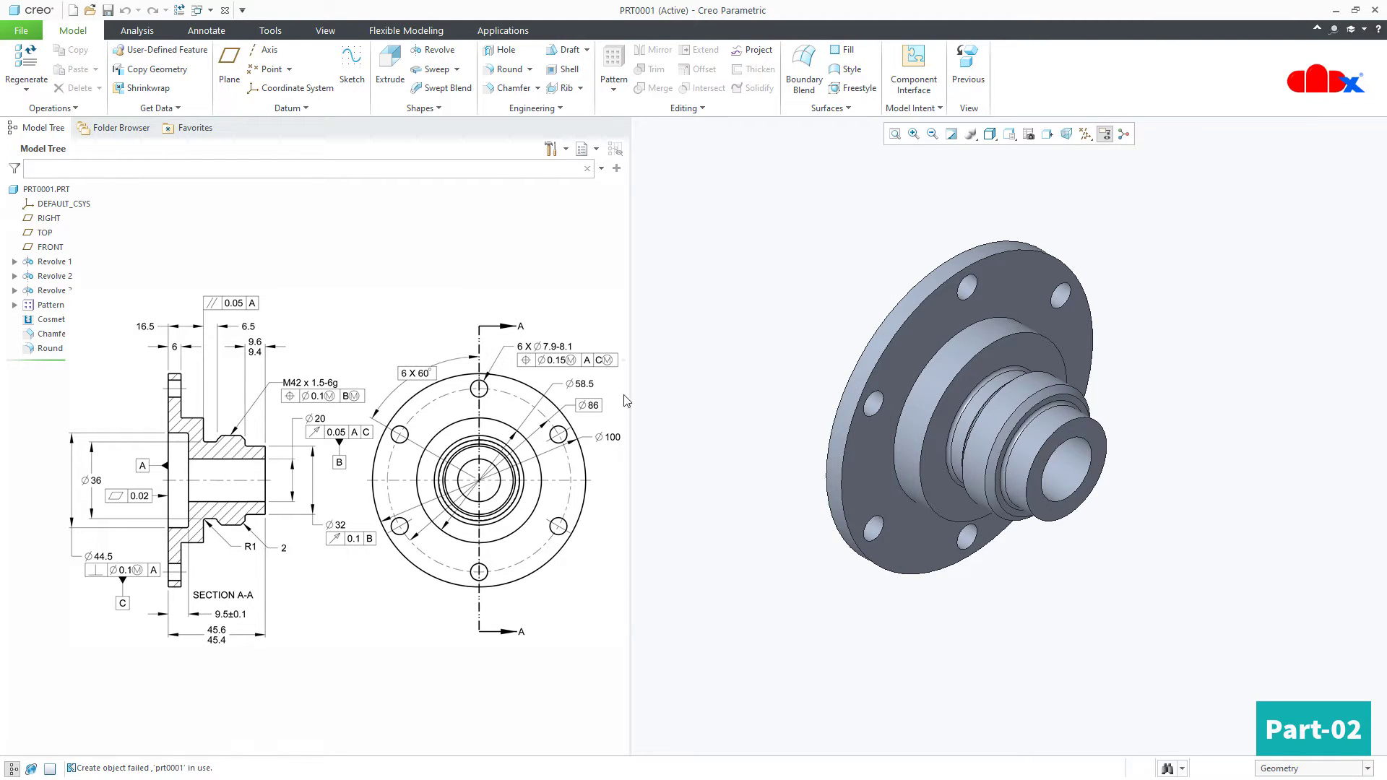
# Create a new drawing of prt0001.prt using the b_11x17cadx template and maximize the drawing window
pyautogui.click(73, 10)
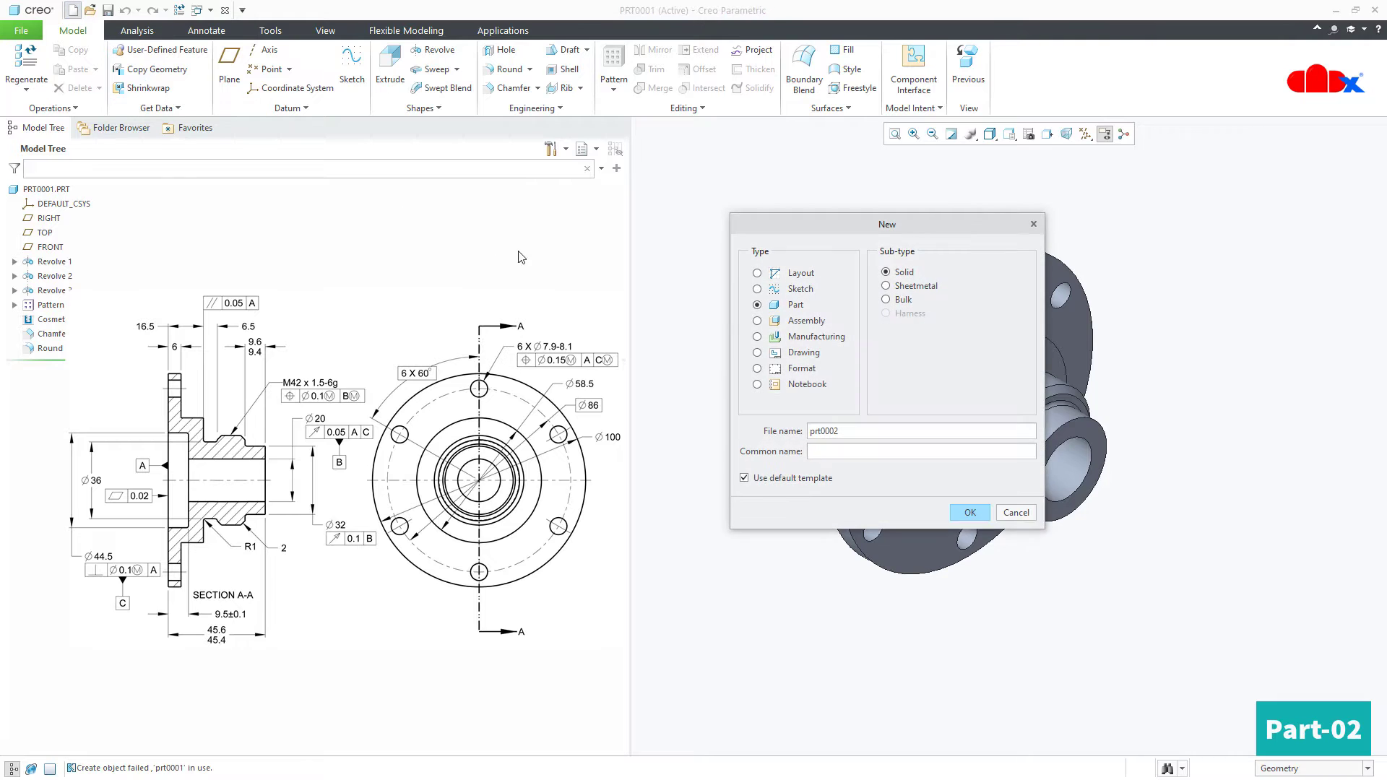
pyautogui.click(804, 355)
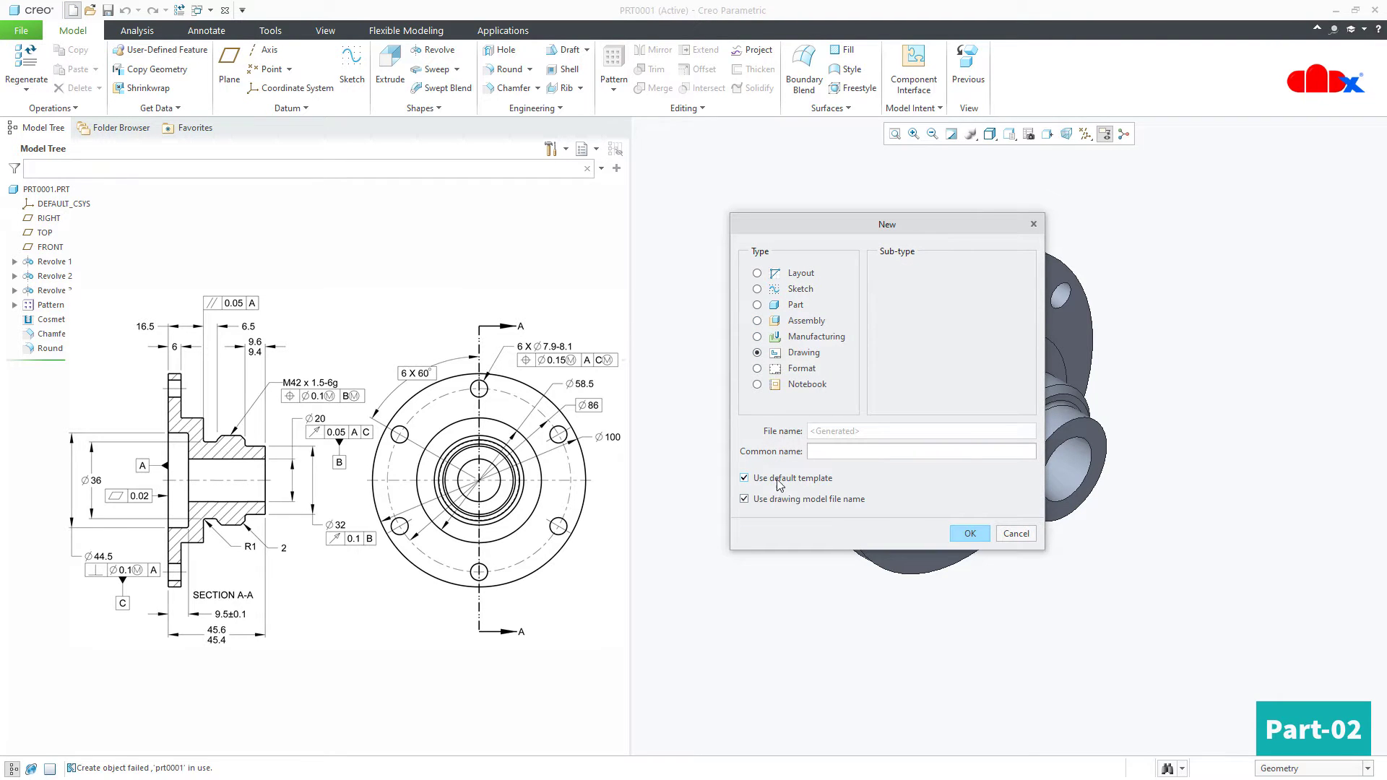
pyautogui.click(969, 533)
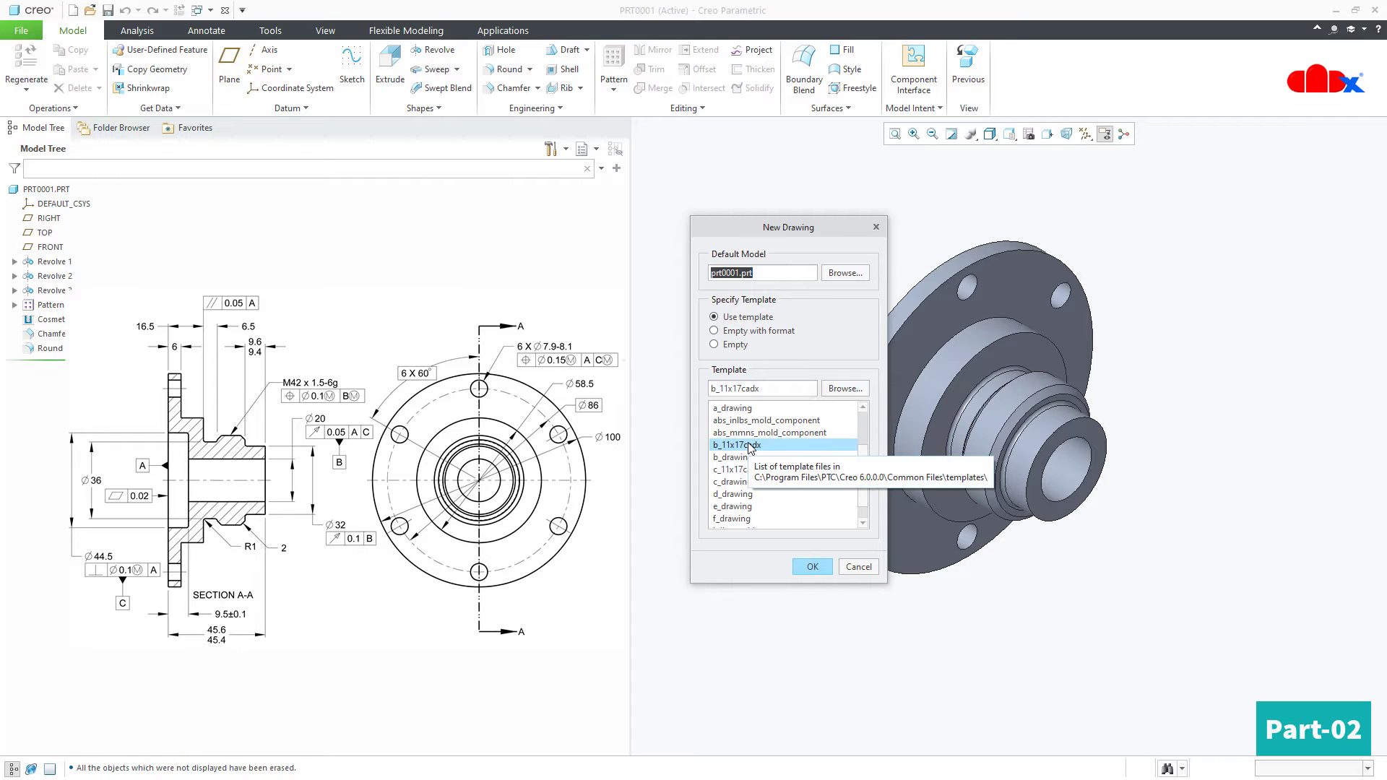
pyautogui.click(812, 566)
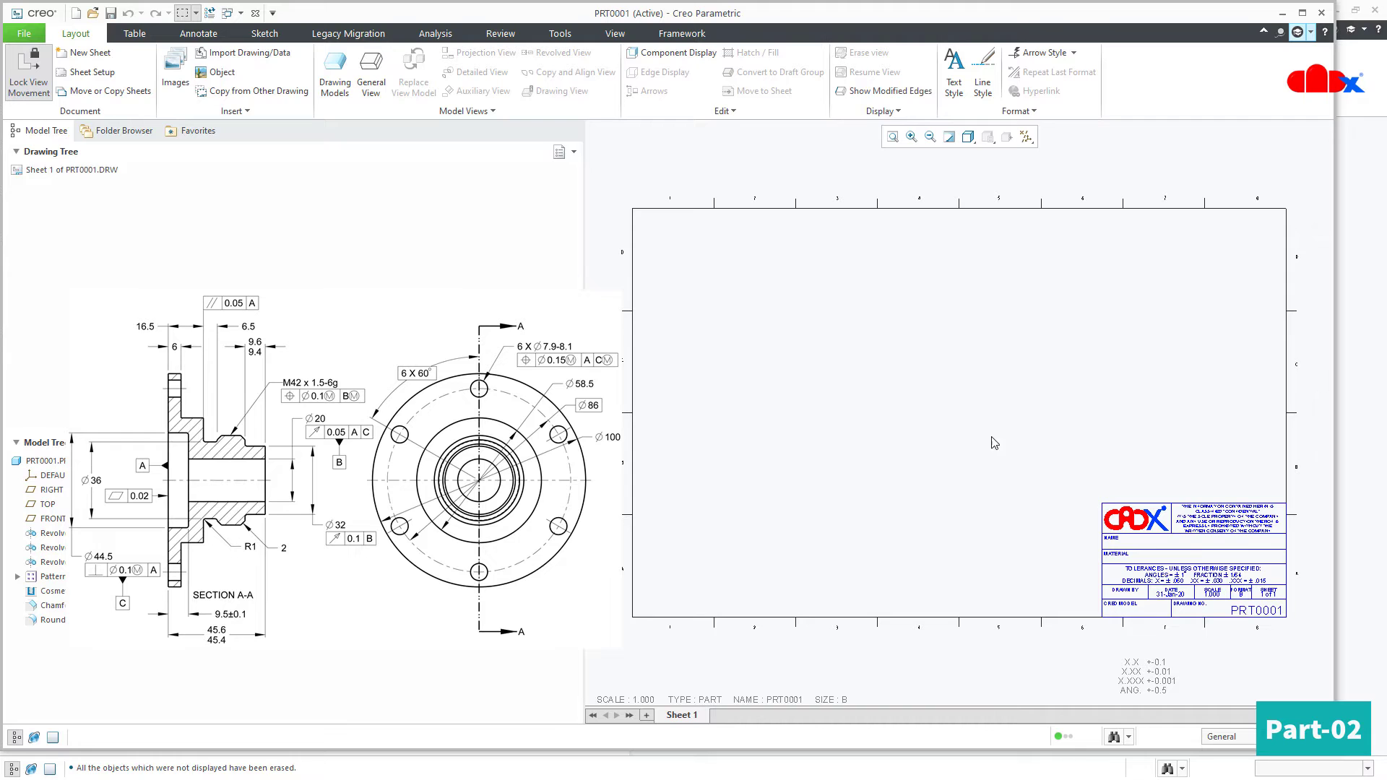
pyautogui.click(1302, 13)
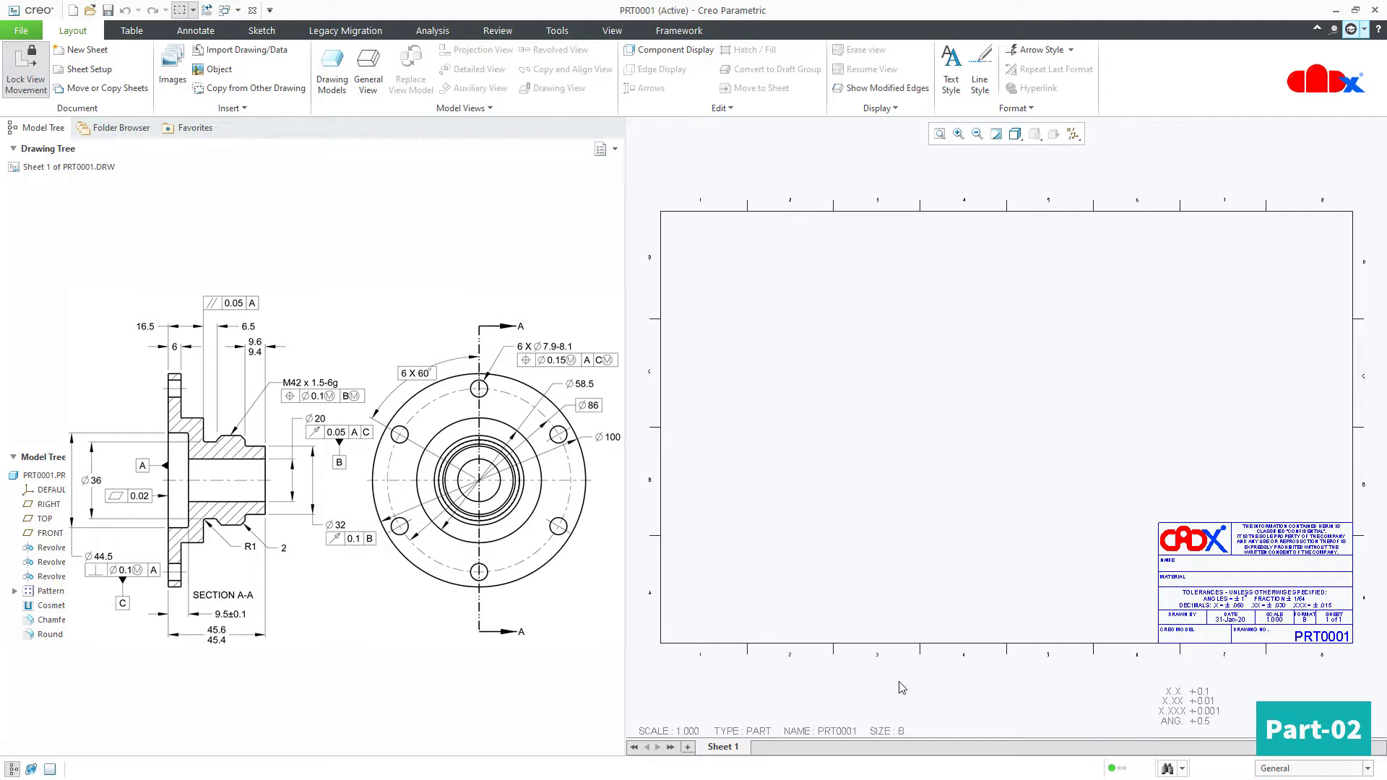
# Place a general view with no combined state on the left part of the sheet and orient it to FRONT
pyautogui.click(368, 69)
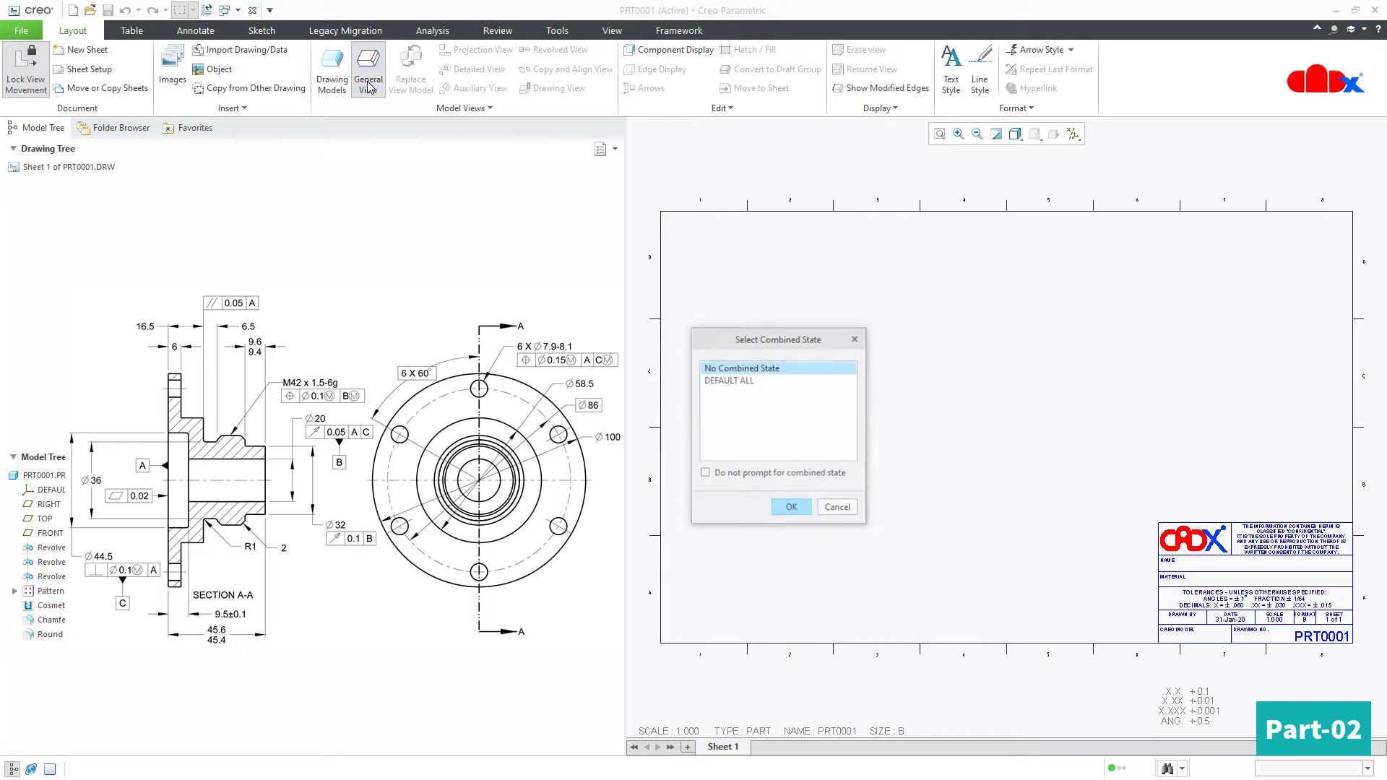
pyautogui.click(792, 507)
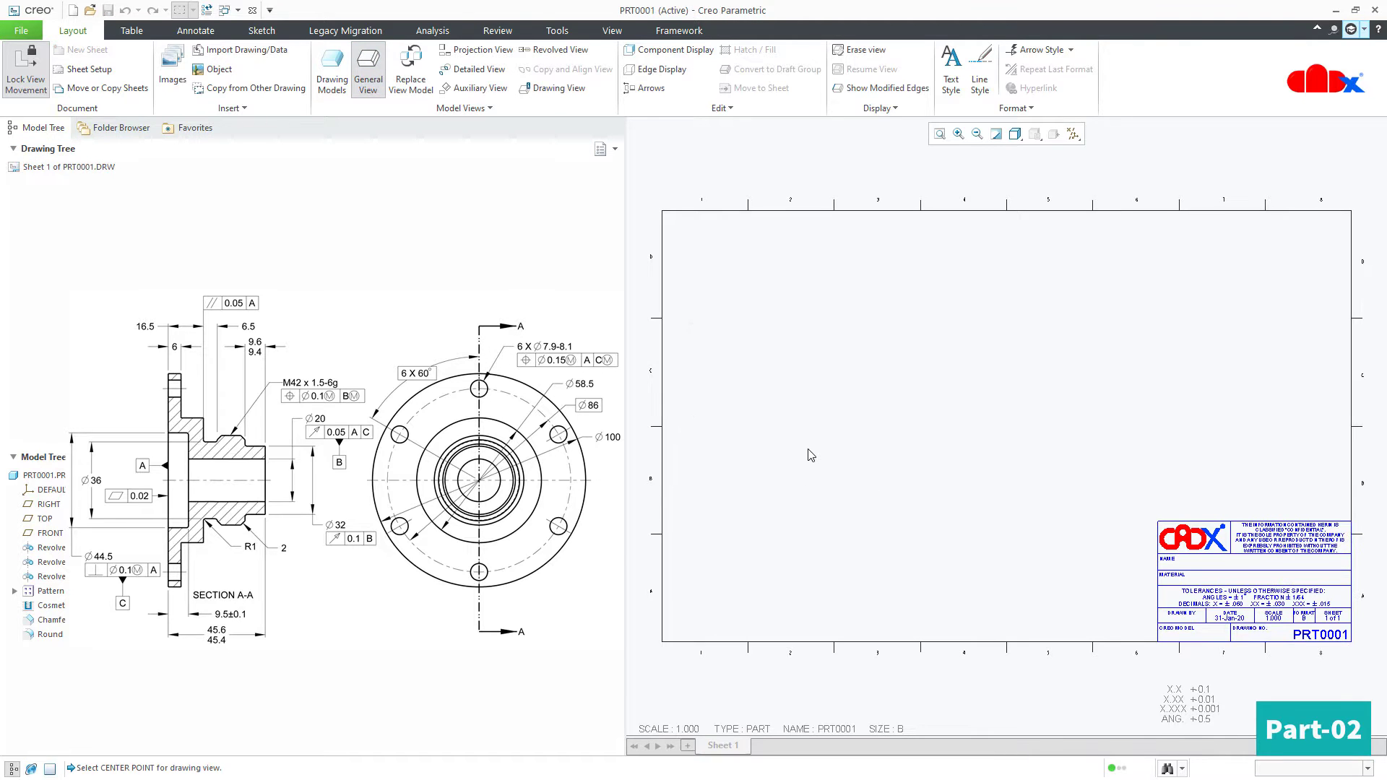
pyautogui.click(810, 454)
pyautogui.click(1109, 366)
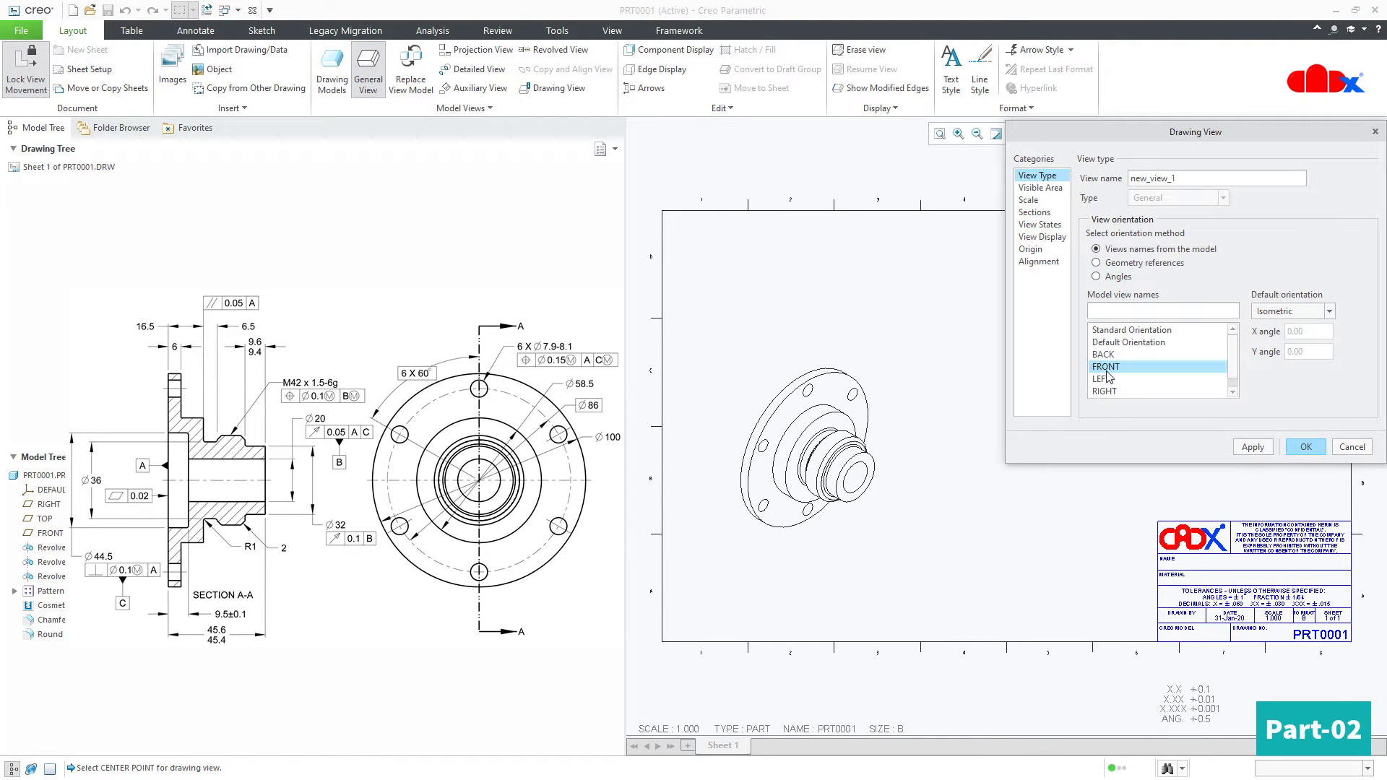
pyautogui.click(1252, 446)
pyautogui.click(1306, 447)
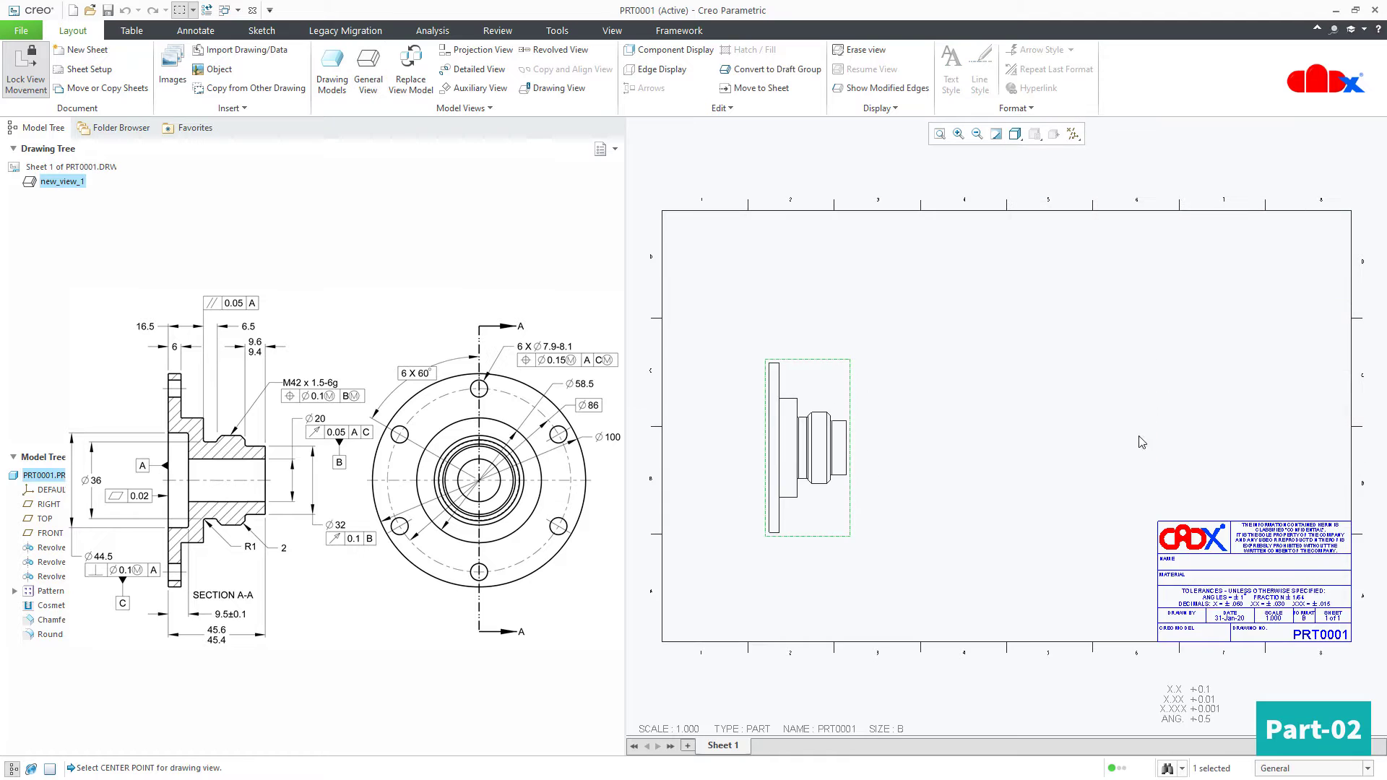
# Set the drawing sheet's scale to 1.5
pyautogui.doubleClick(690, 729)
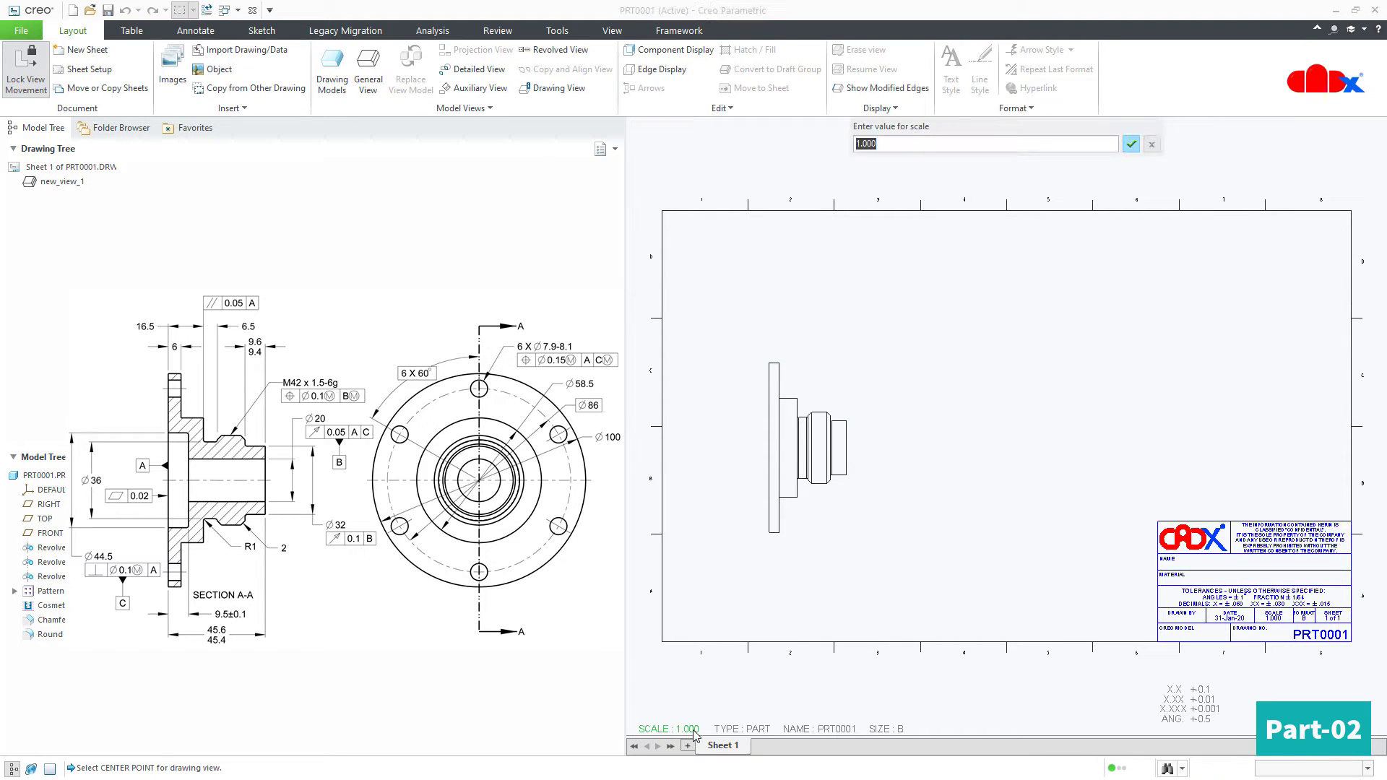
pyautogui.write('1.5')
pyautogui.press('Return')
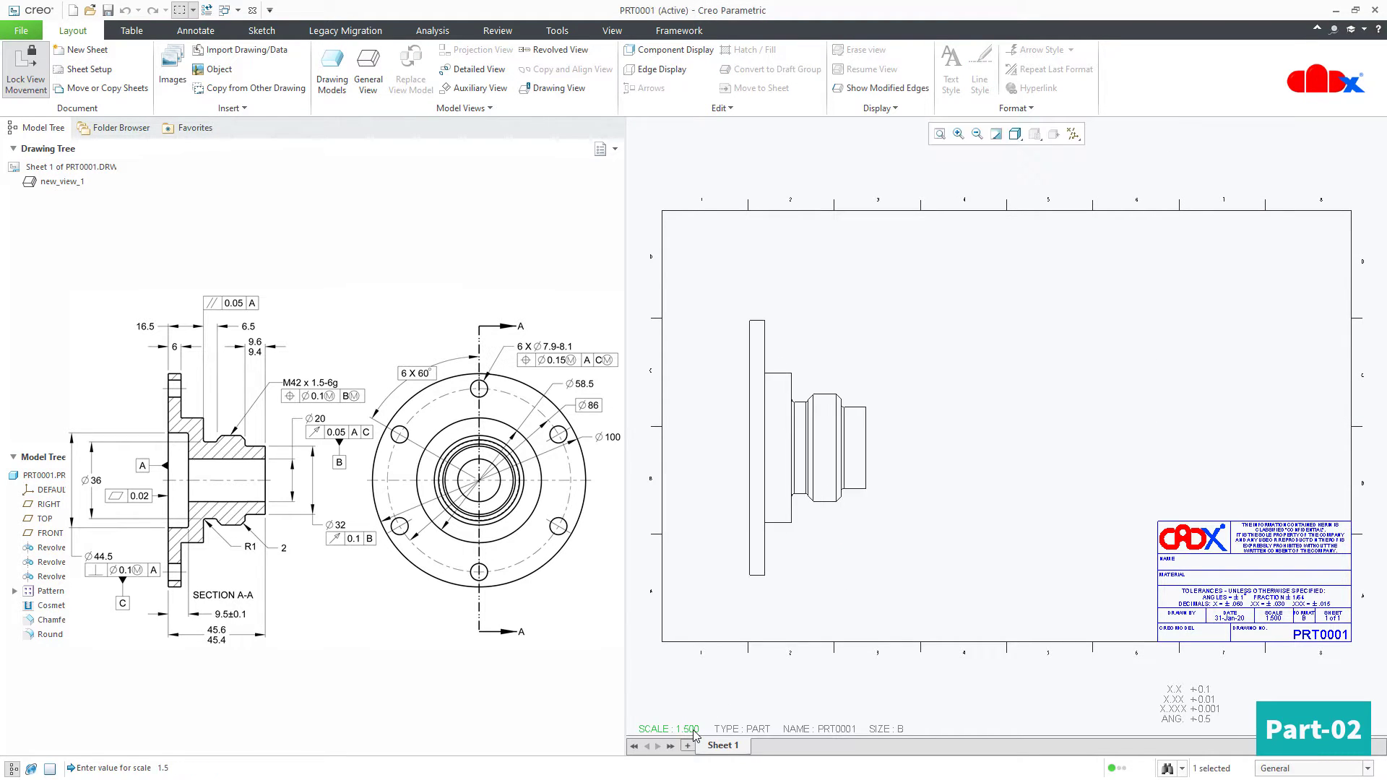
# Move the front view slightly to the right and up on the sheet
pyautogui.click(835, 546)
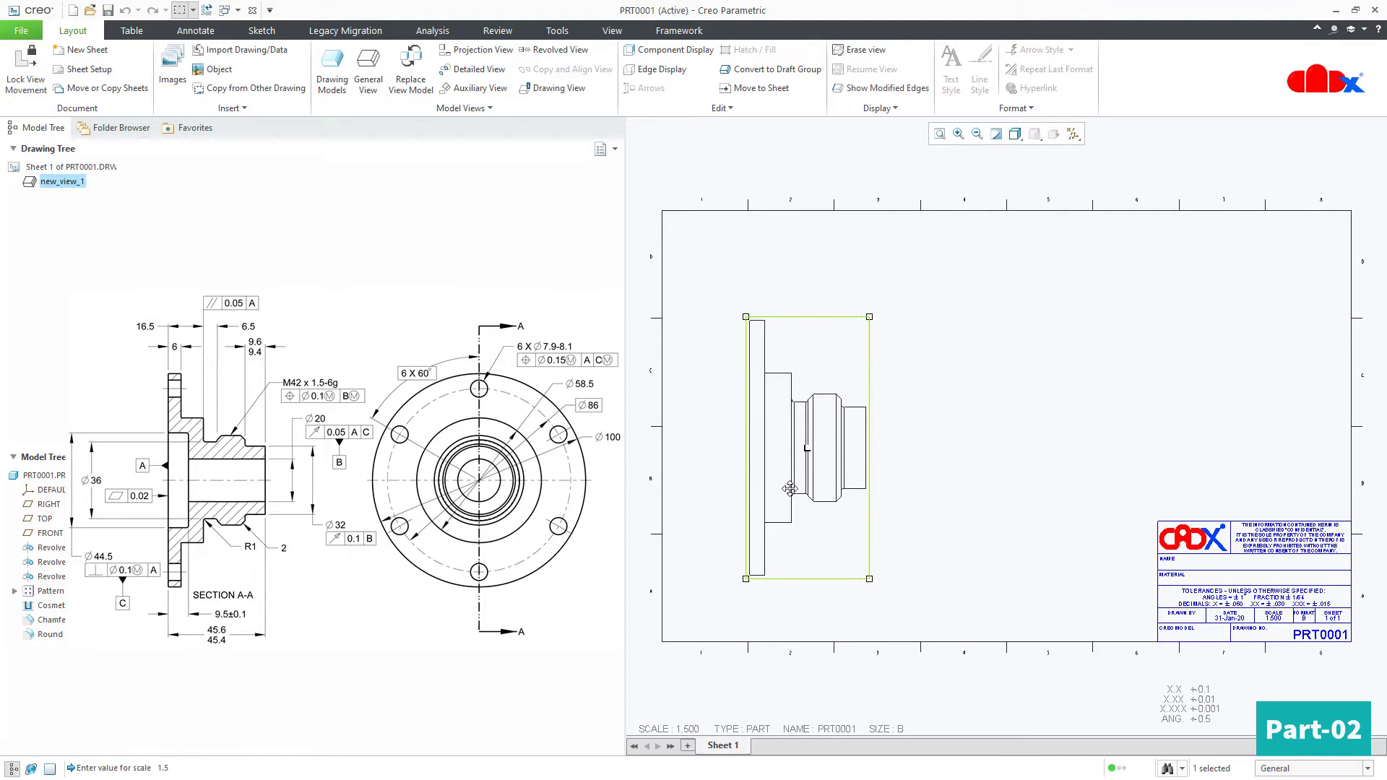
pyautogui.moveTo(784, 493); pyautogui.dragTo(807, 483)
pyautogui.click(950, 486)
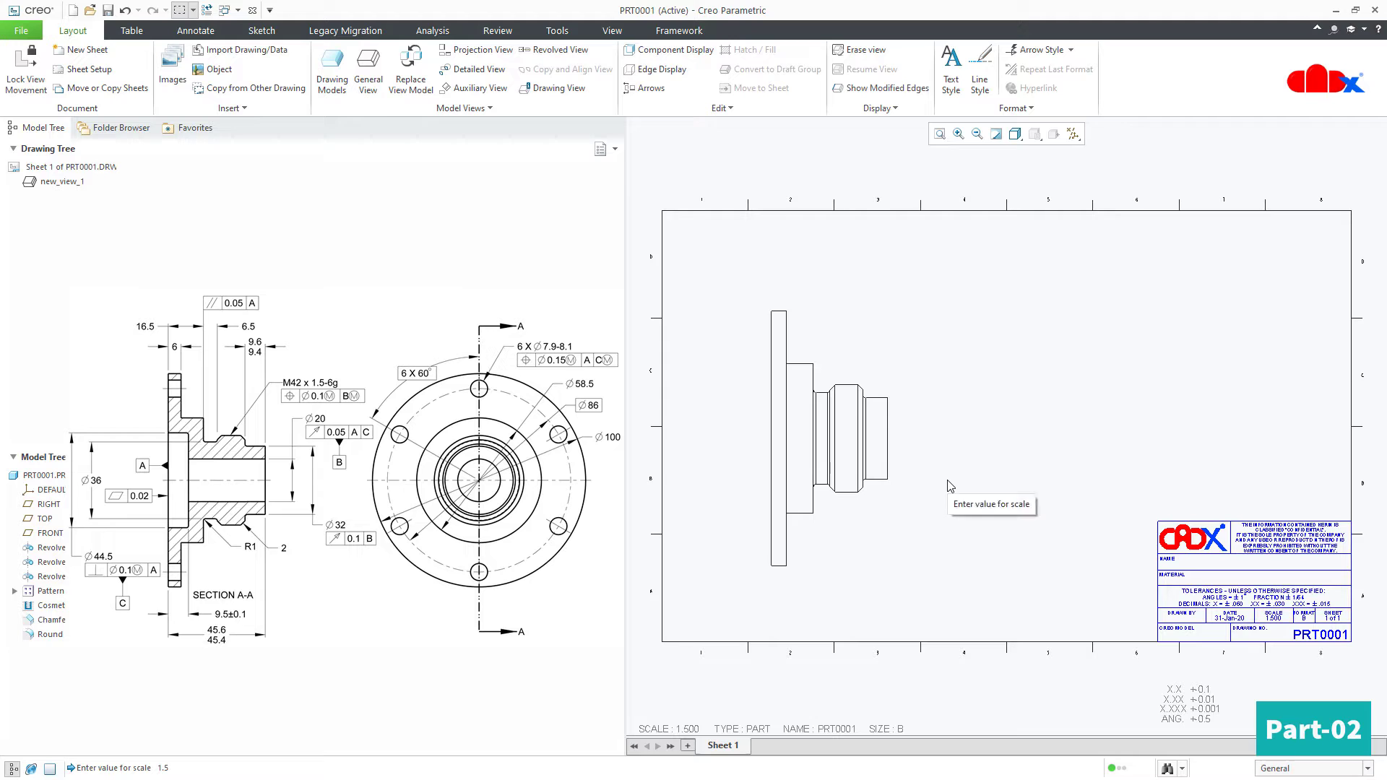
# Add a projection view of the flange to the right of the front view
pyautogui.click(478, 49)
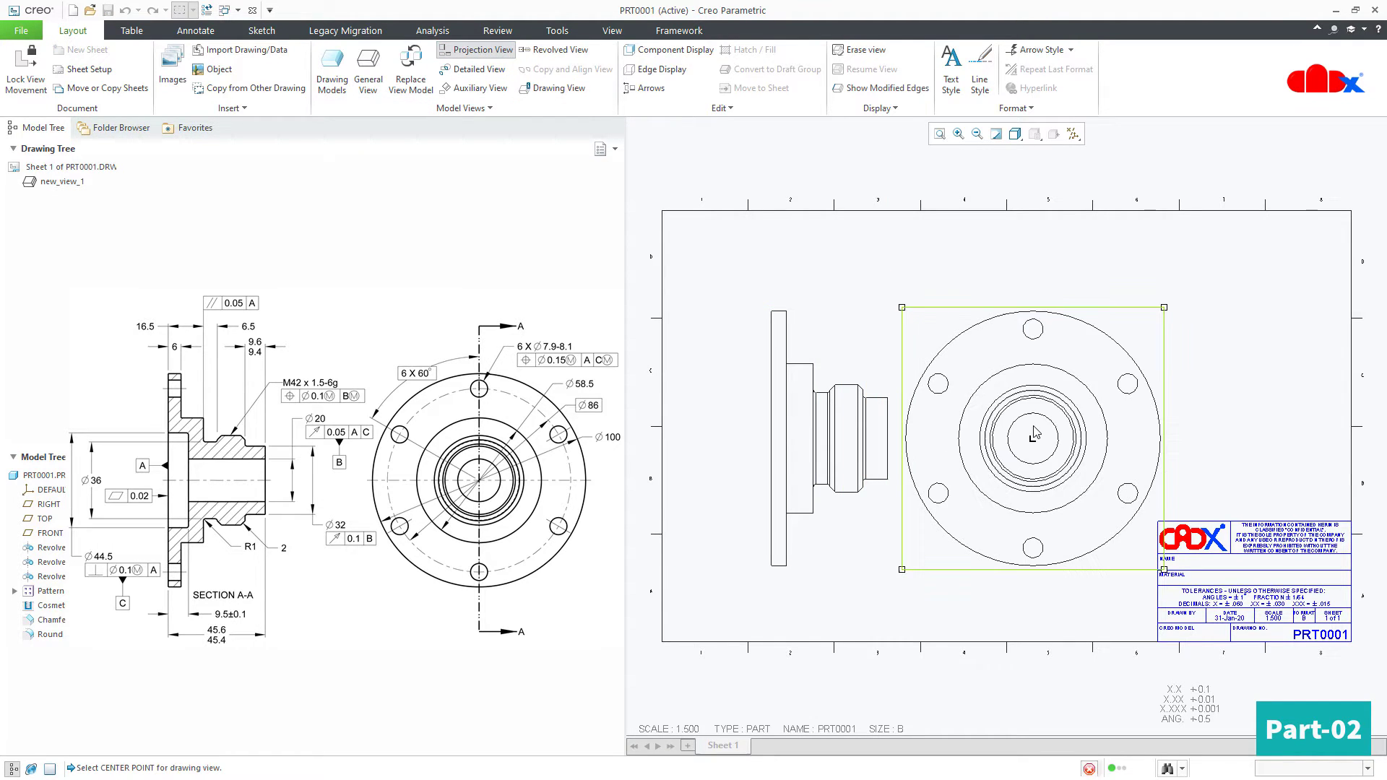
pyautogui.click(1032, 434)
pyautogui.click(1188, 432)
# Shift the front view and the projected circular view to the left to clear the title block
pyautogui.click(794, 457)
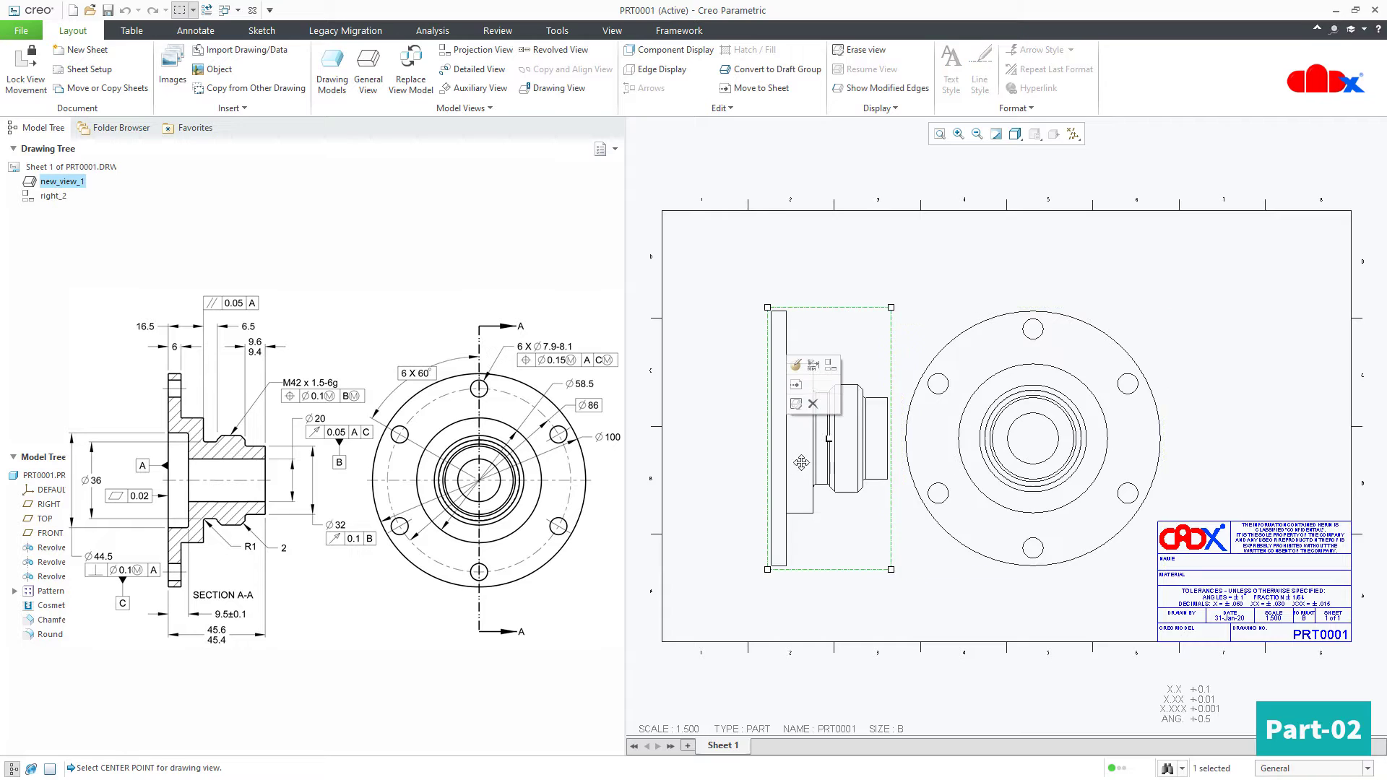
pyautogui.moveTo(765, 463); pyautogui.dragTo(723, 464)
pyautogui.click(917, 433)
pyautogui.moveTo(917, 433); pyautogui.dragTo(895, 433)
pyautogui.click(1183, 451)
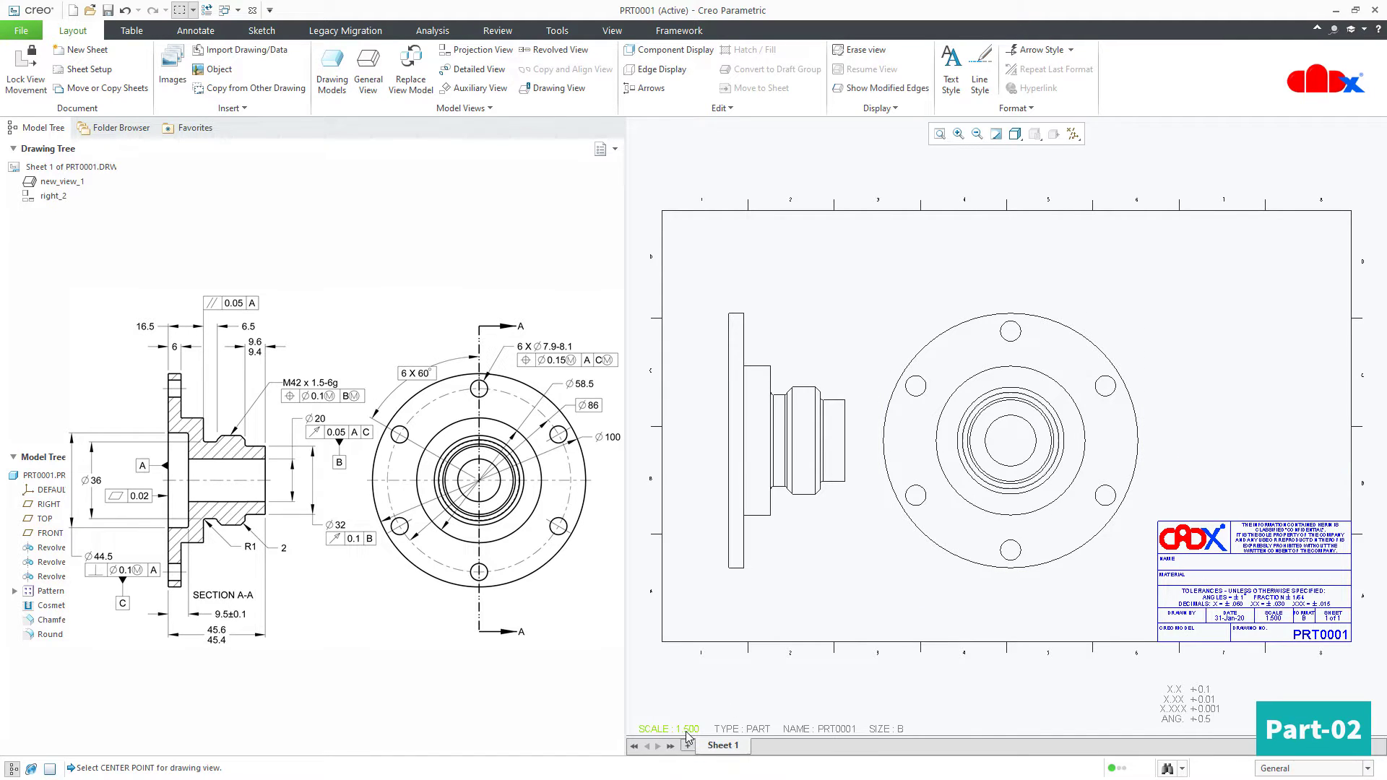
# Inspect the scale options in the projected circular view's properties
pyautogui.doubleClick(967, 567)
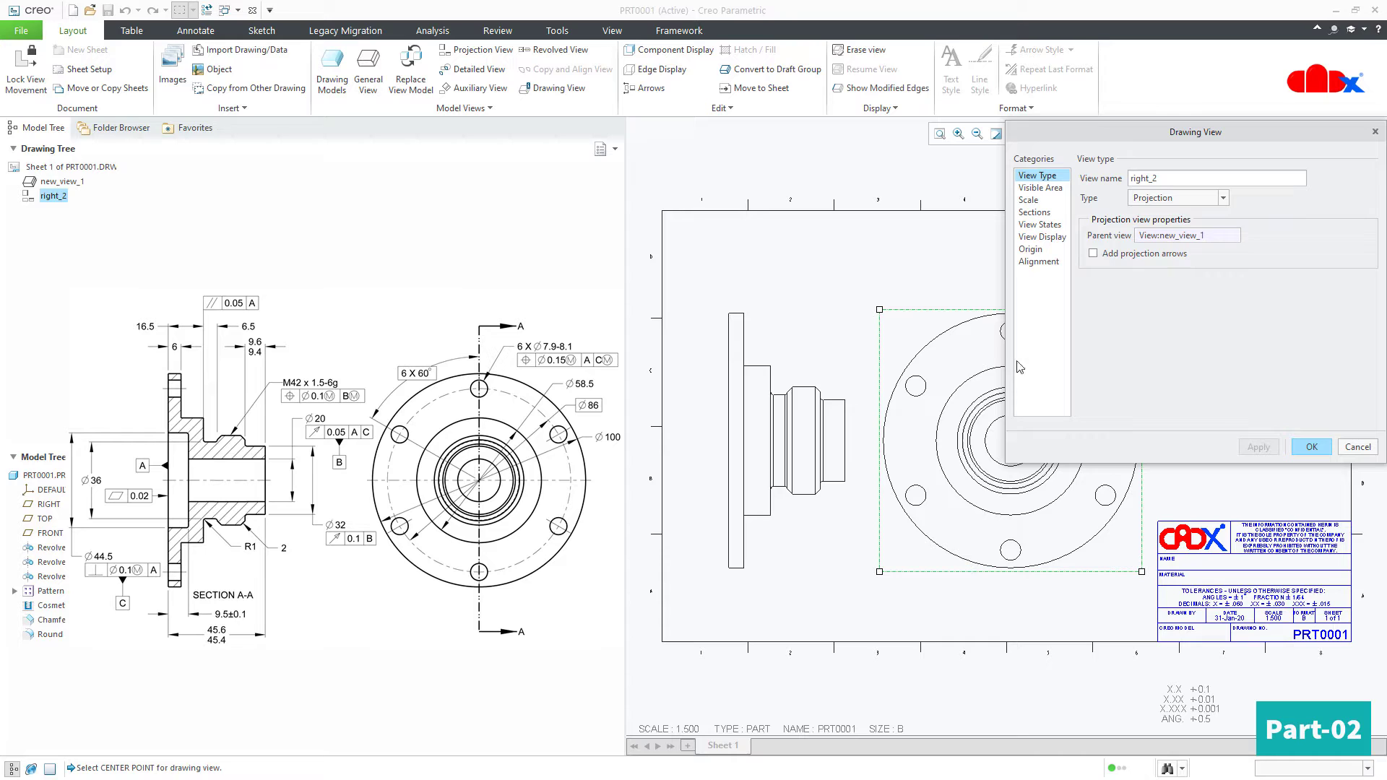
pyautogui.click(1029, 200)
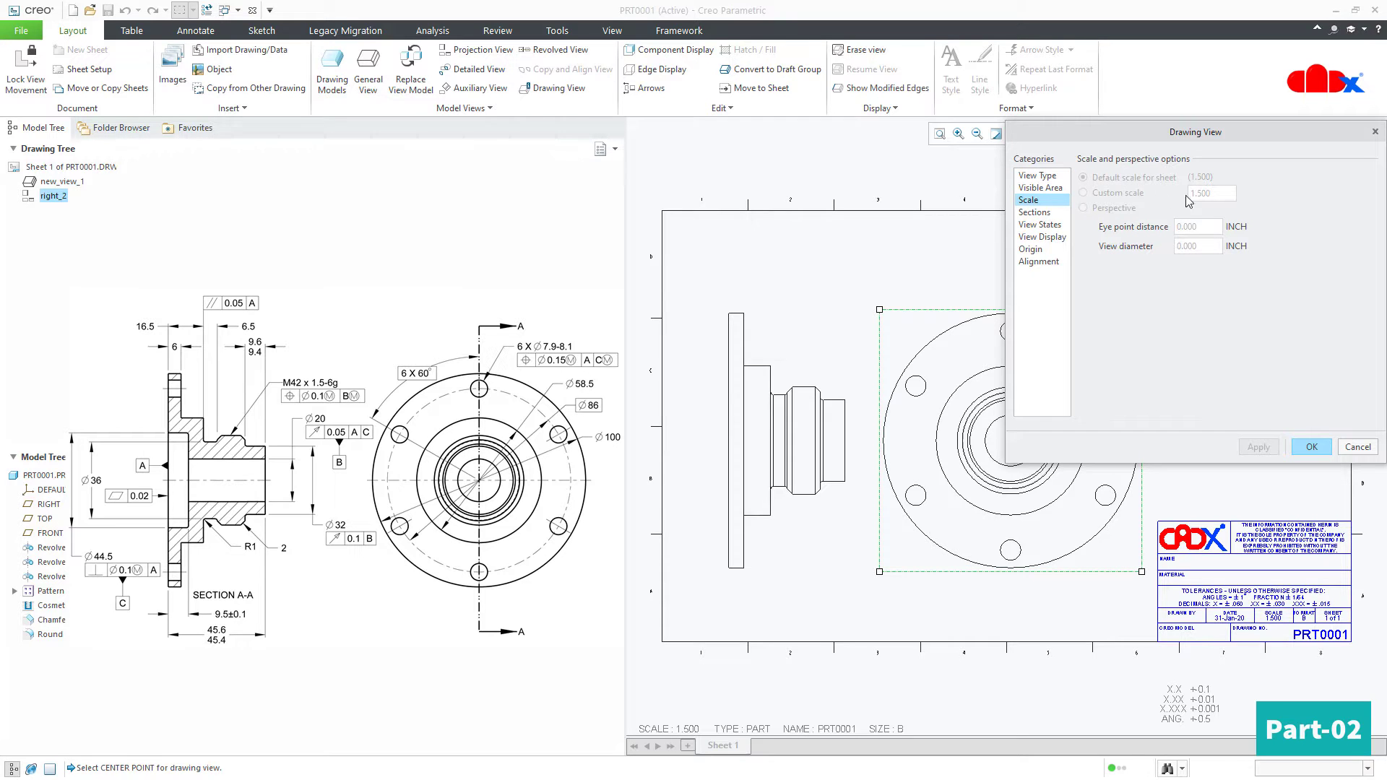
pyautogui.click(1311, 448)
# Give the front view a custom scale of 1
pyautogui.doubleClick(803, 537)
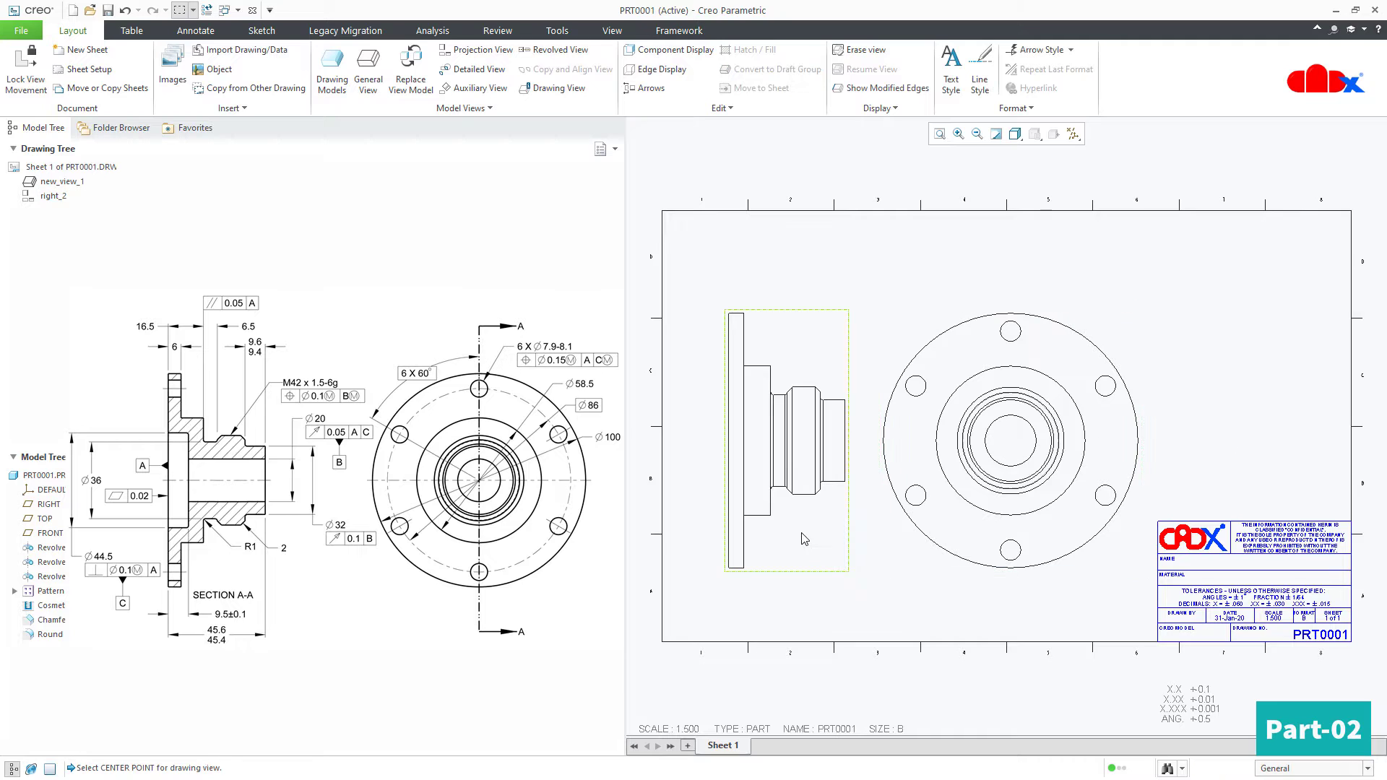
pyautogui.click(1027, 201)
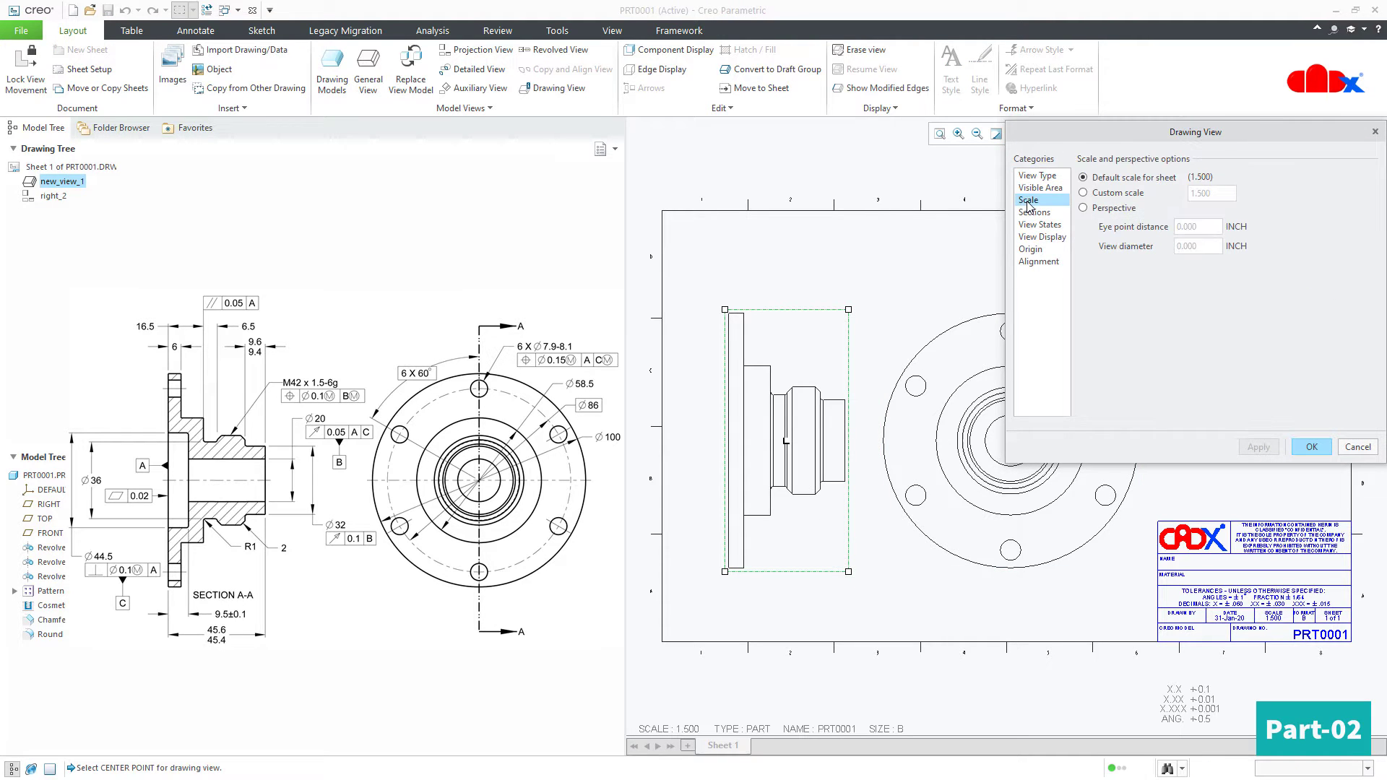
pyautogui.click(1082, 193)
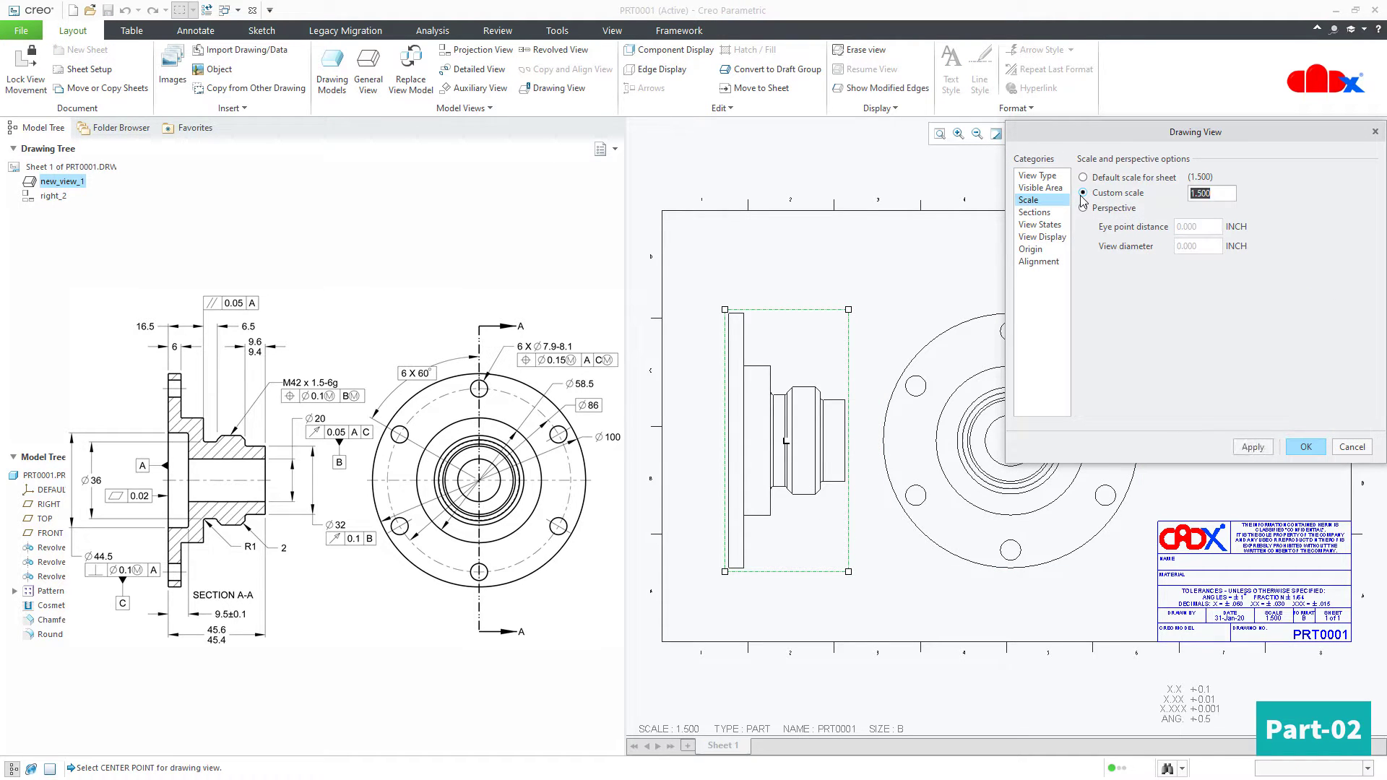
pyautogui.write('1')
pyautogui.press('Return')
pyautogui.click(1252, 448)
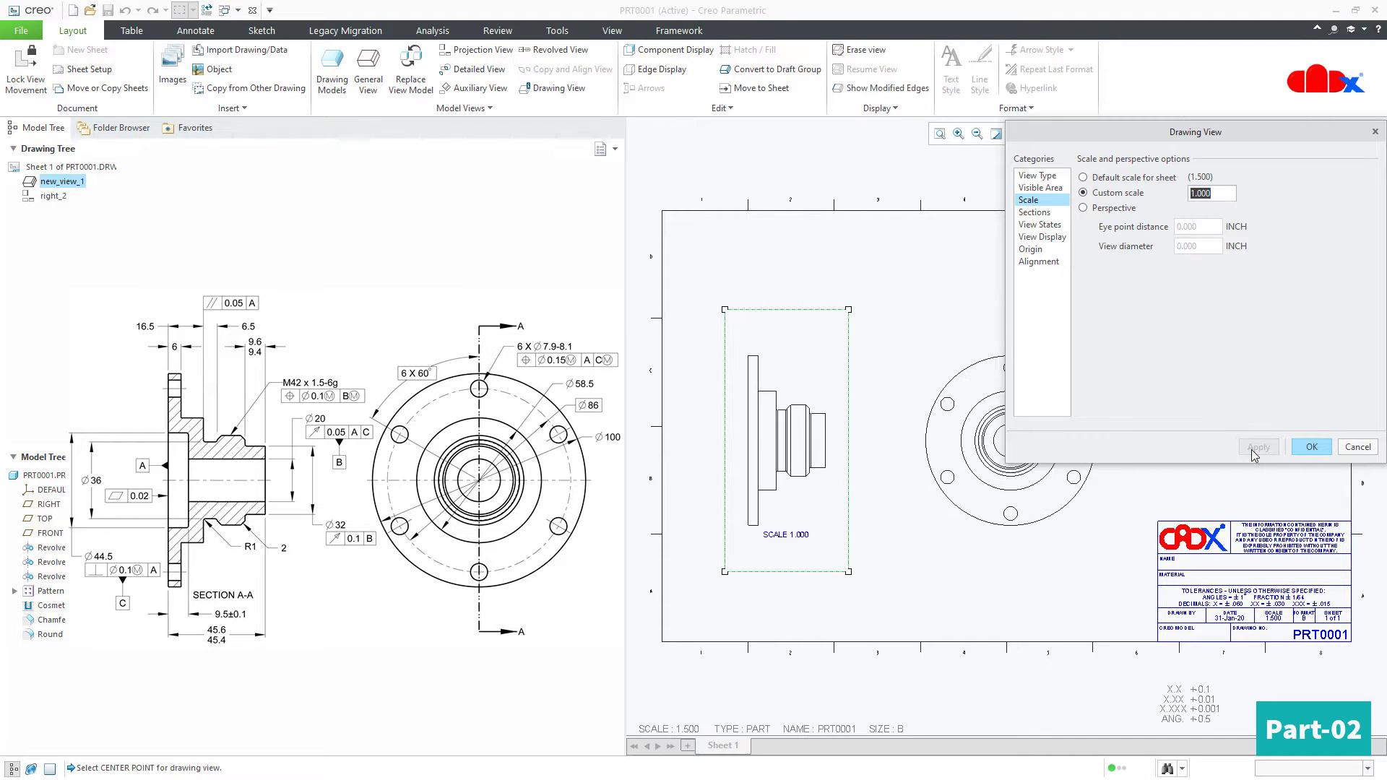
pyautogui.click(1309, 452)
pyautogui.click(1033, 558)
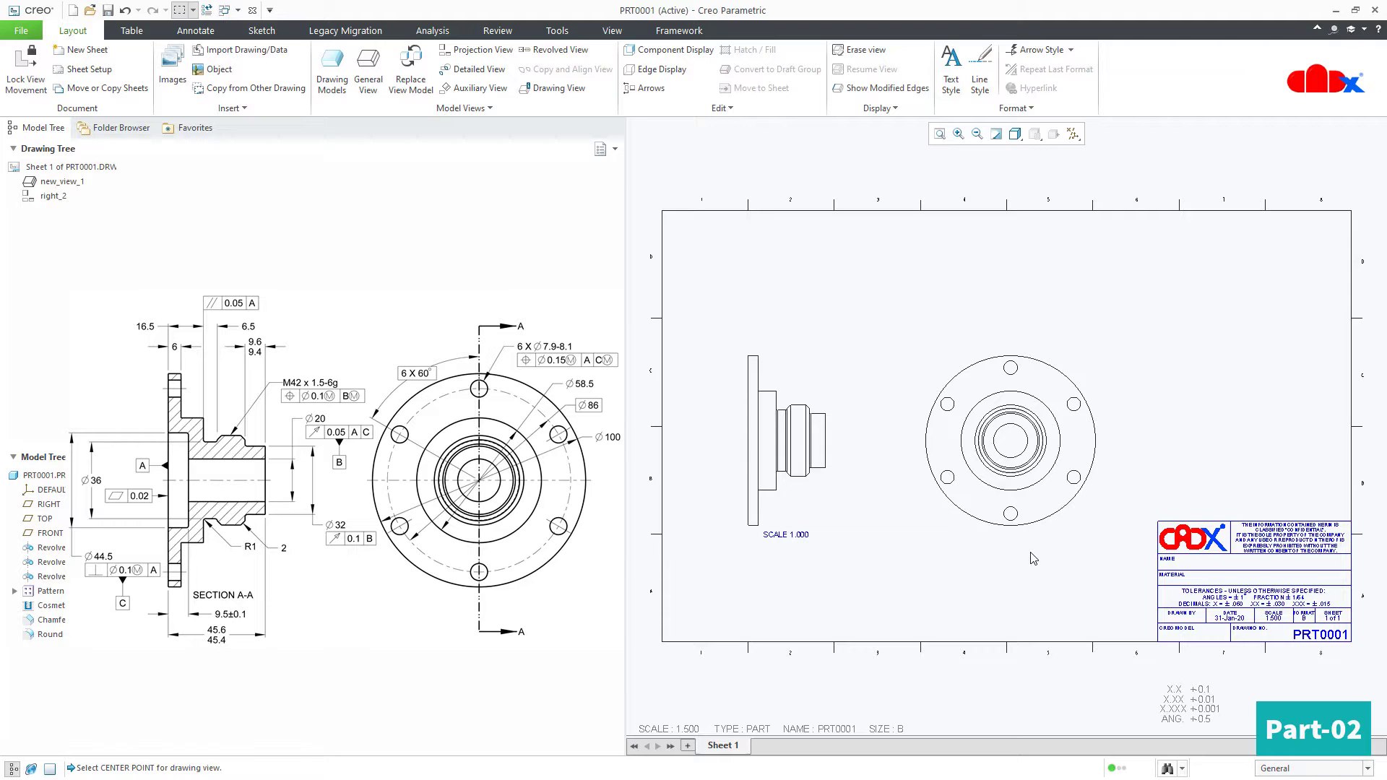
# Return the front view to the default sheet scale
pyautogui.doubleClick(788, 510)
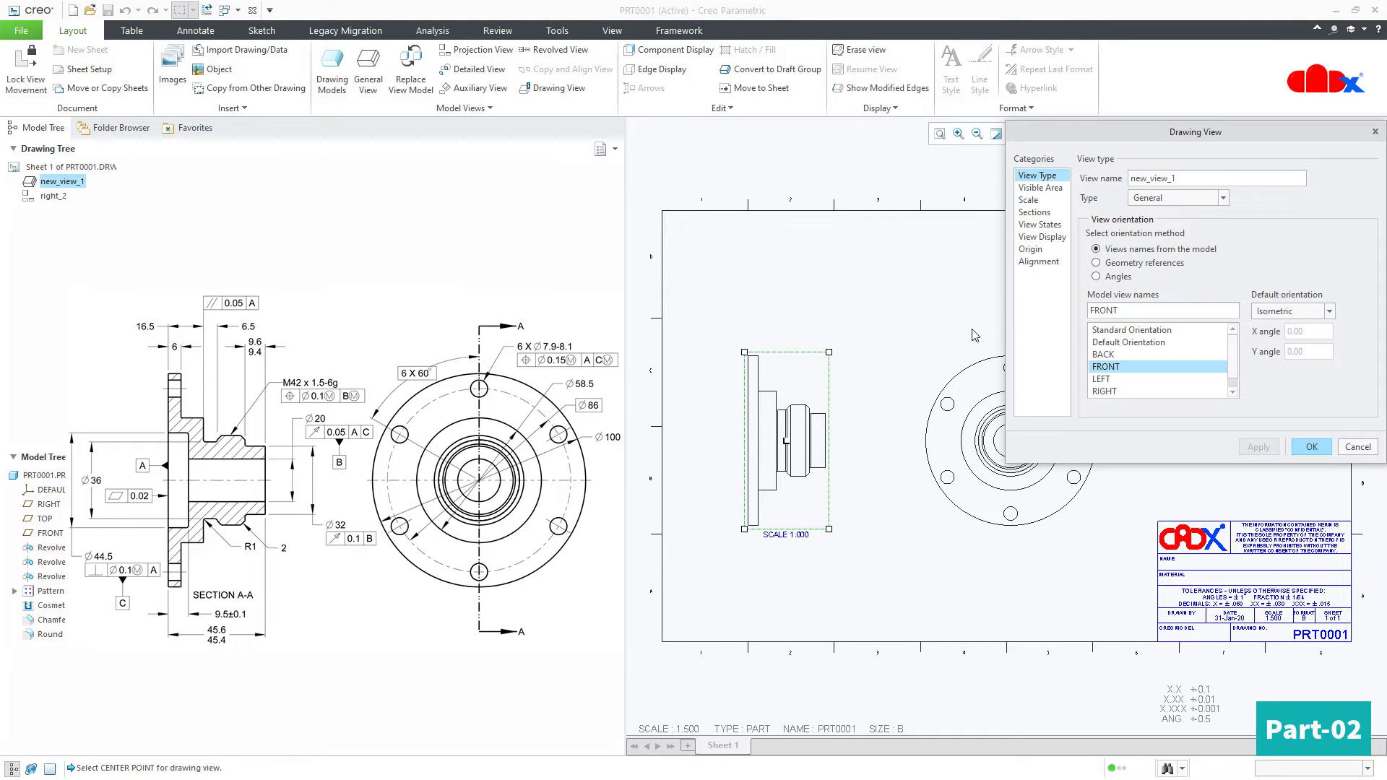
pyautogui.click(1029, 202)
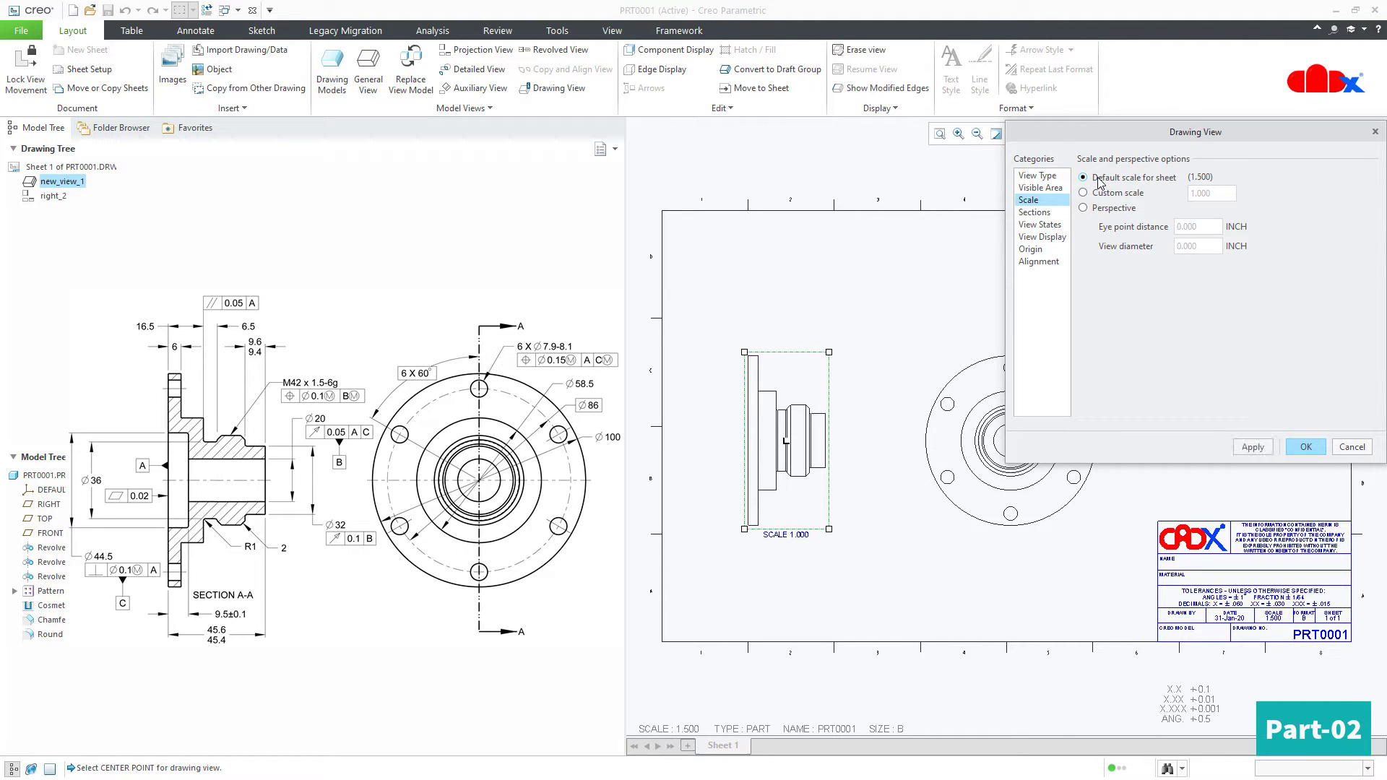
pyautogui.click(1261, 443)
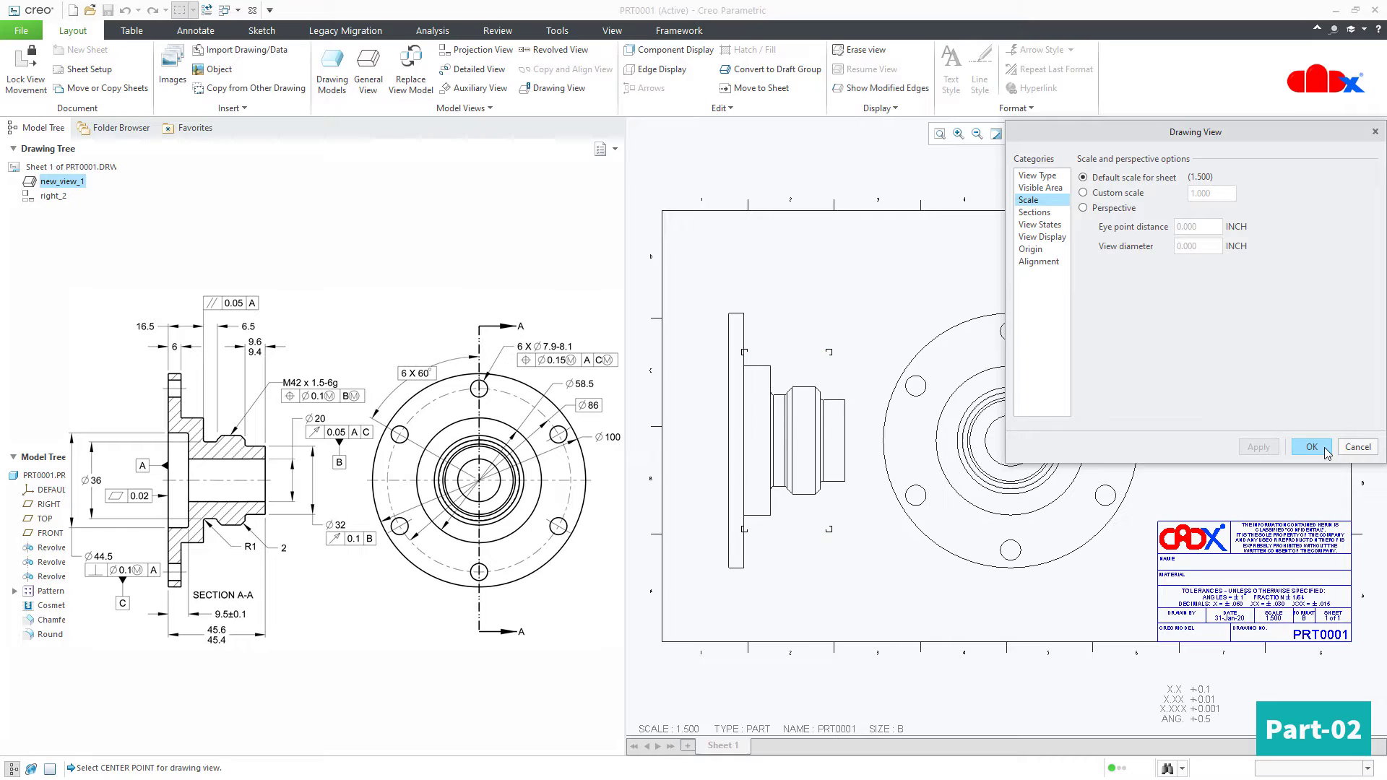
pyautogui.click(1308, 448)
pyautogui.click(1250, 465)
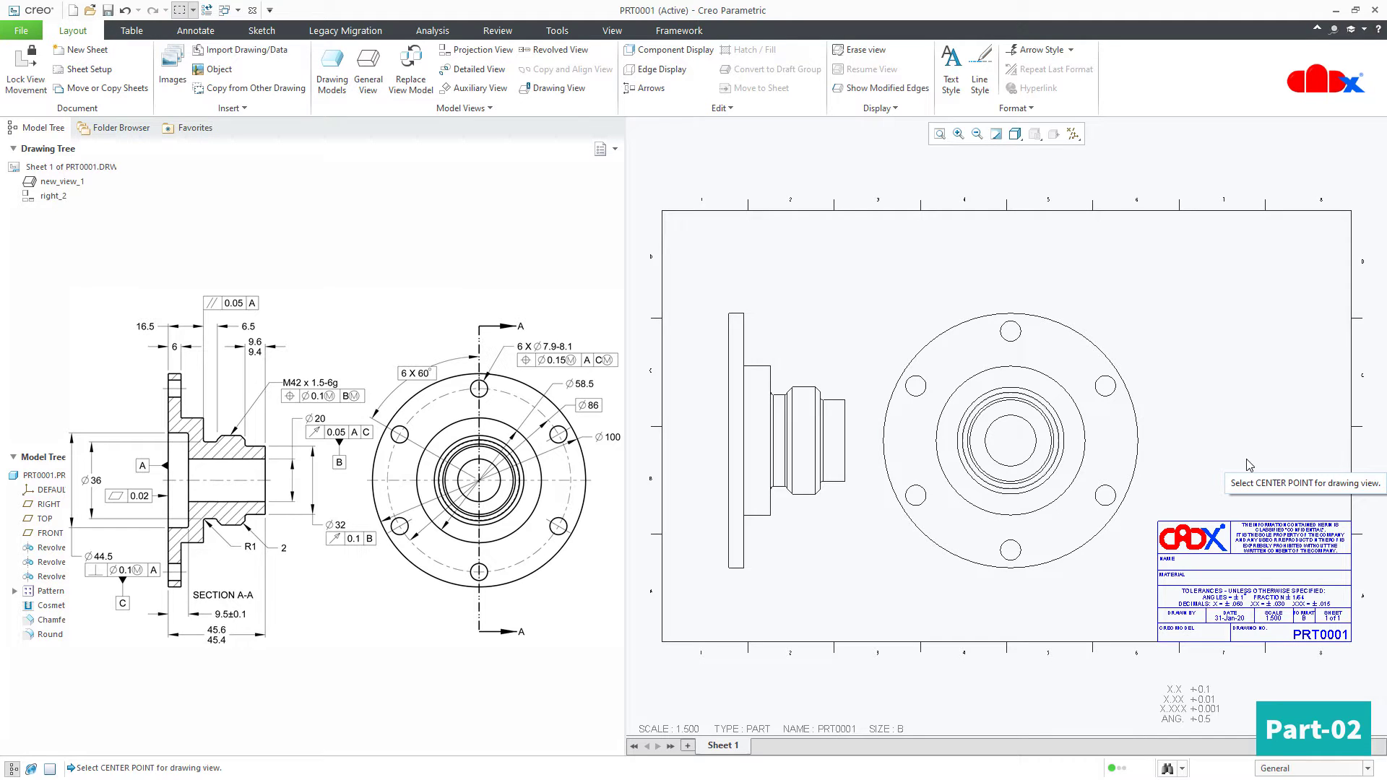
# Set the drawing sheet's scale to 2
pyautogui.doubleClick(686, 730)
pyautogui.write('2')
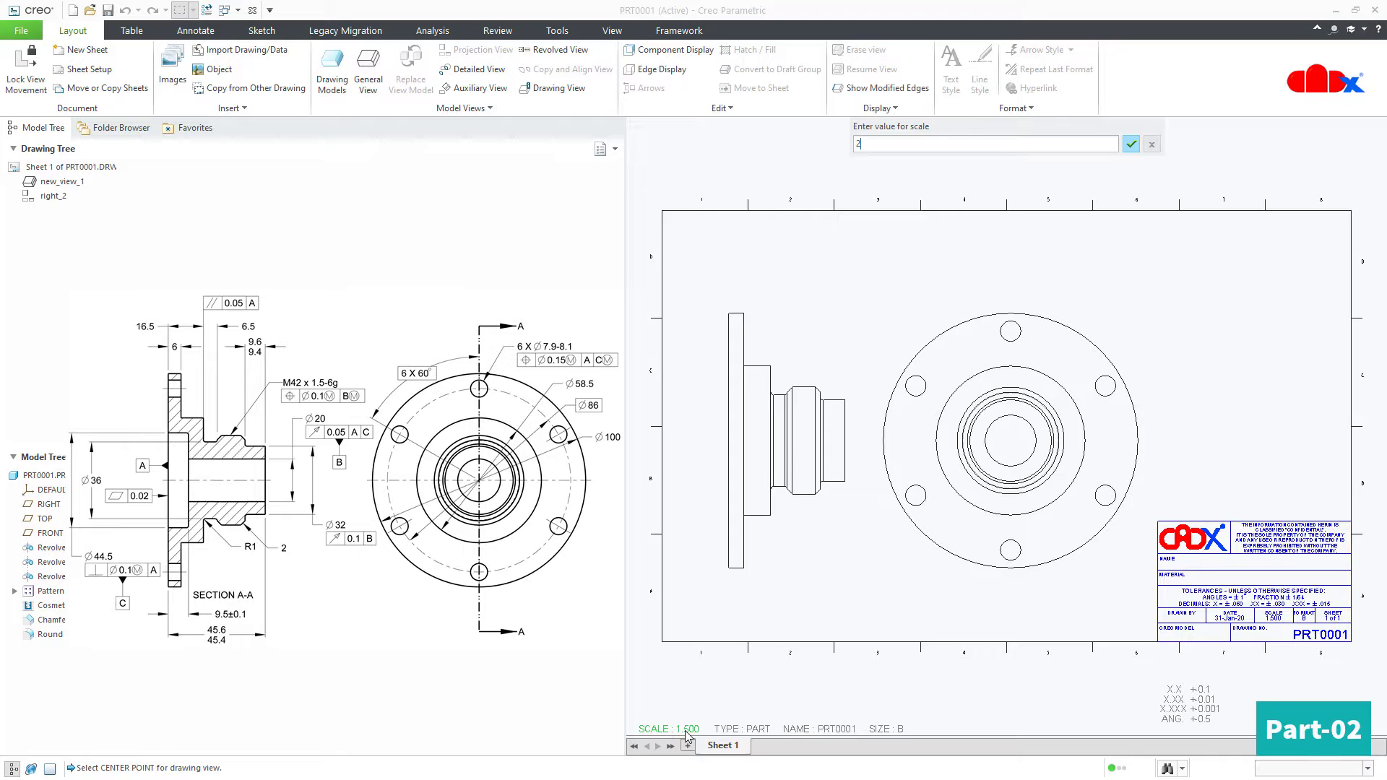
pyautogui.press('Return')
# Set the drawing sheet's scale to 1
pyautogui.doubleClick(686, 729)
pyautogui.write('1')
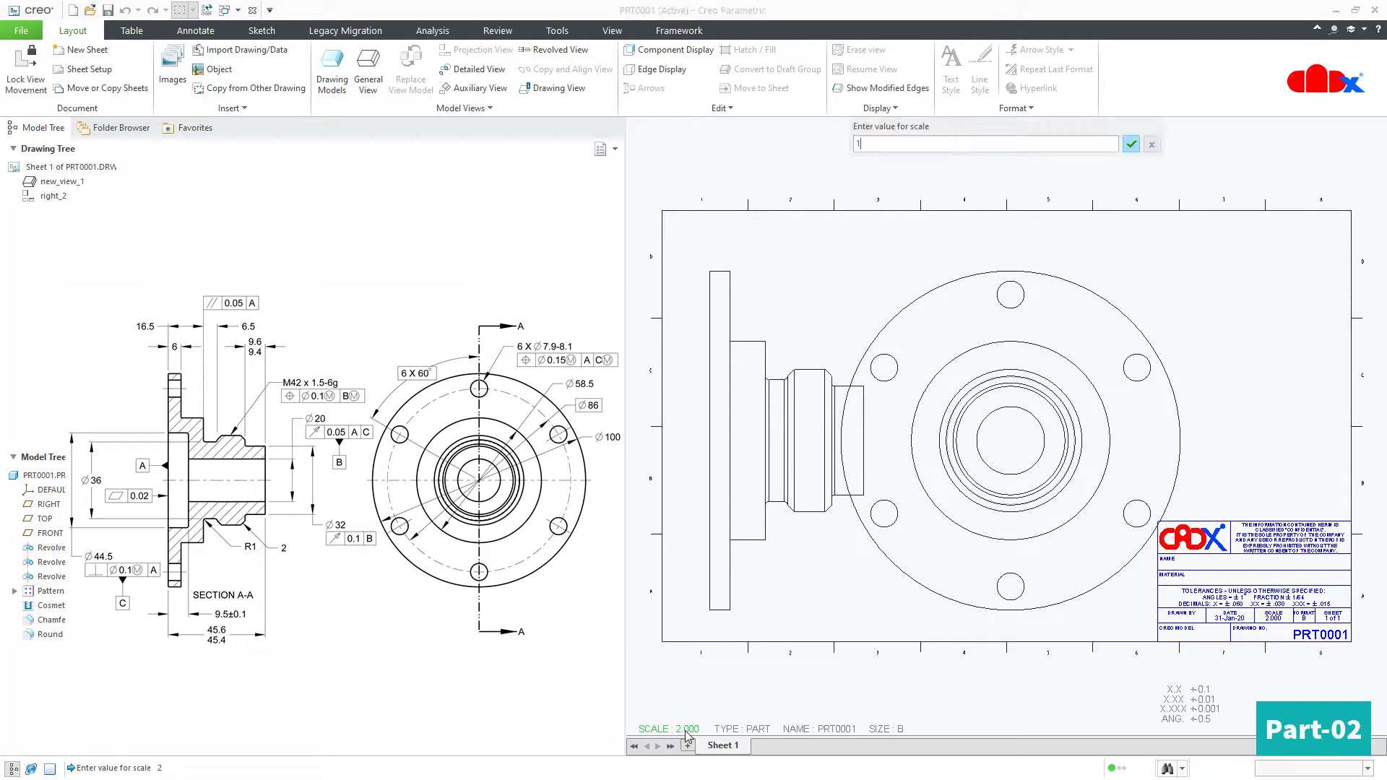
pyautogui.press('Return')
# Set the drawing sheet's scale to 1.5
pyautogui.doubleClick(686, 731)
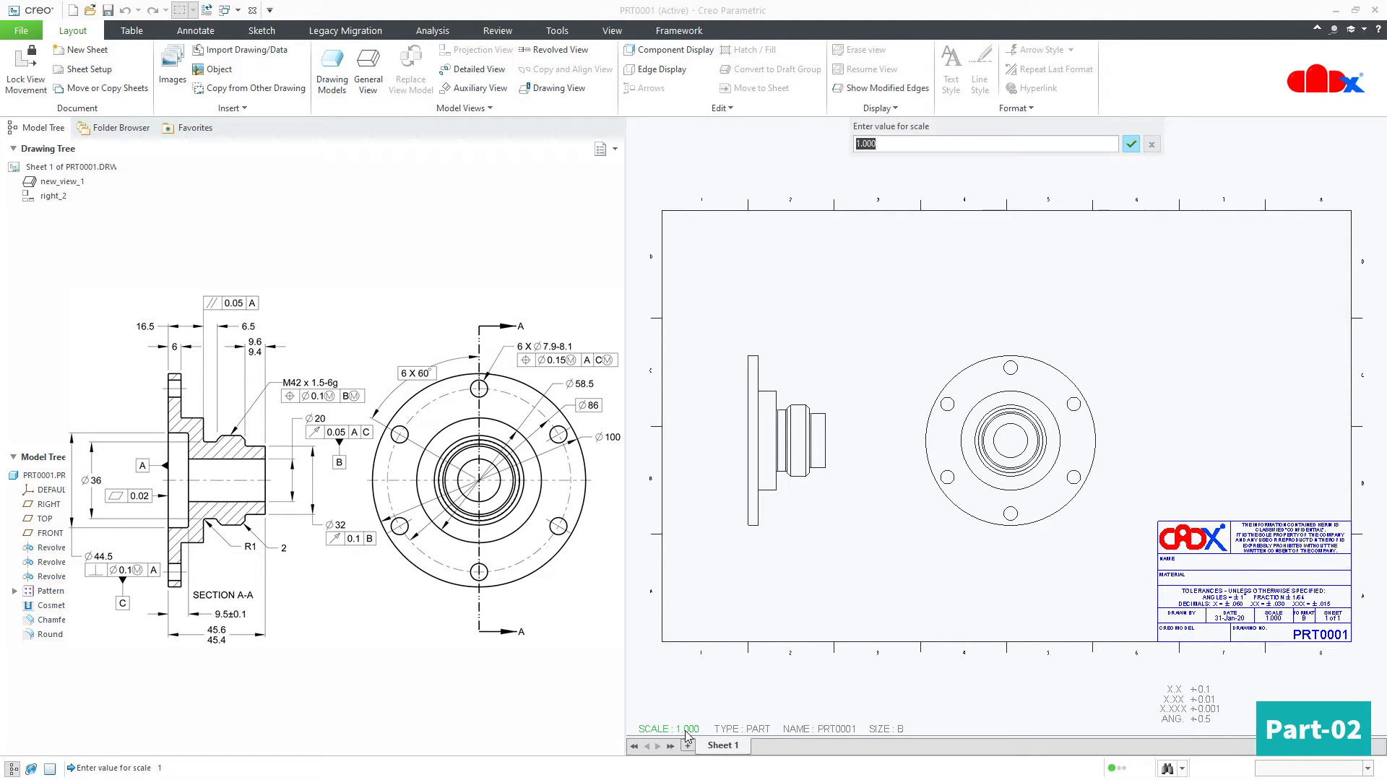
pyautogui.write('1.5')
pyautogui.press('Return')
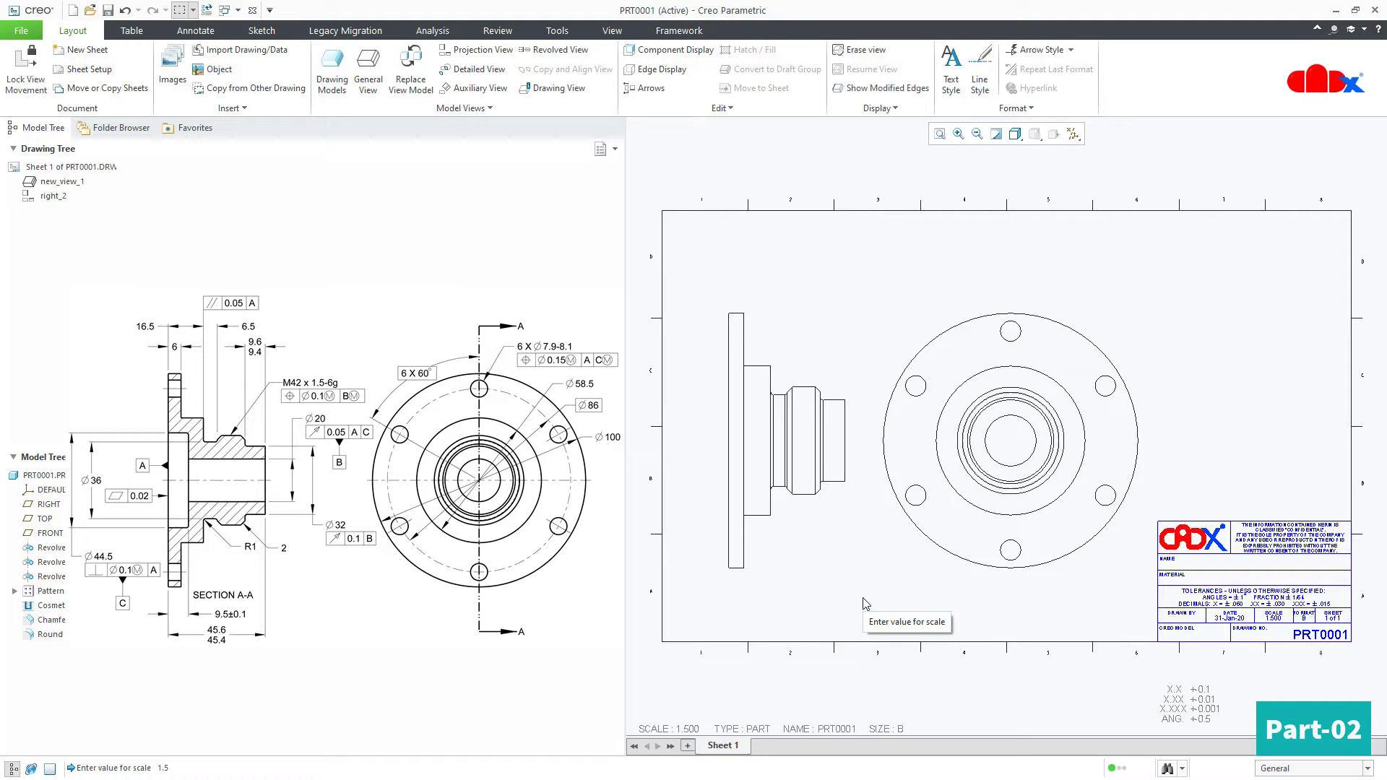
# Show all datum axes of the model as centerlines in the projected circular view
pyautogui.click(200, 32)
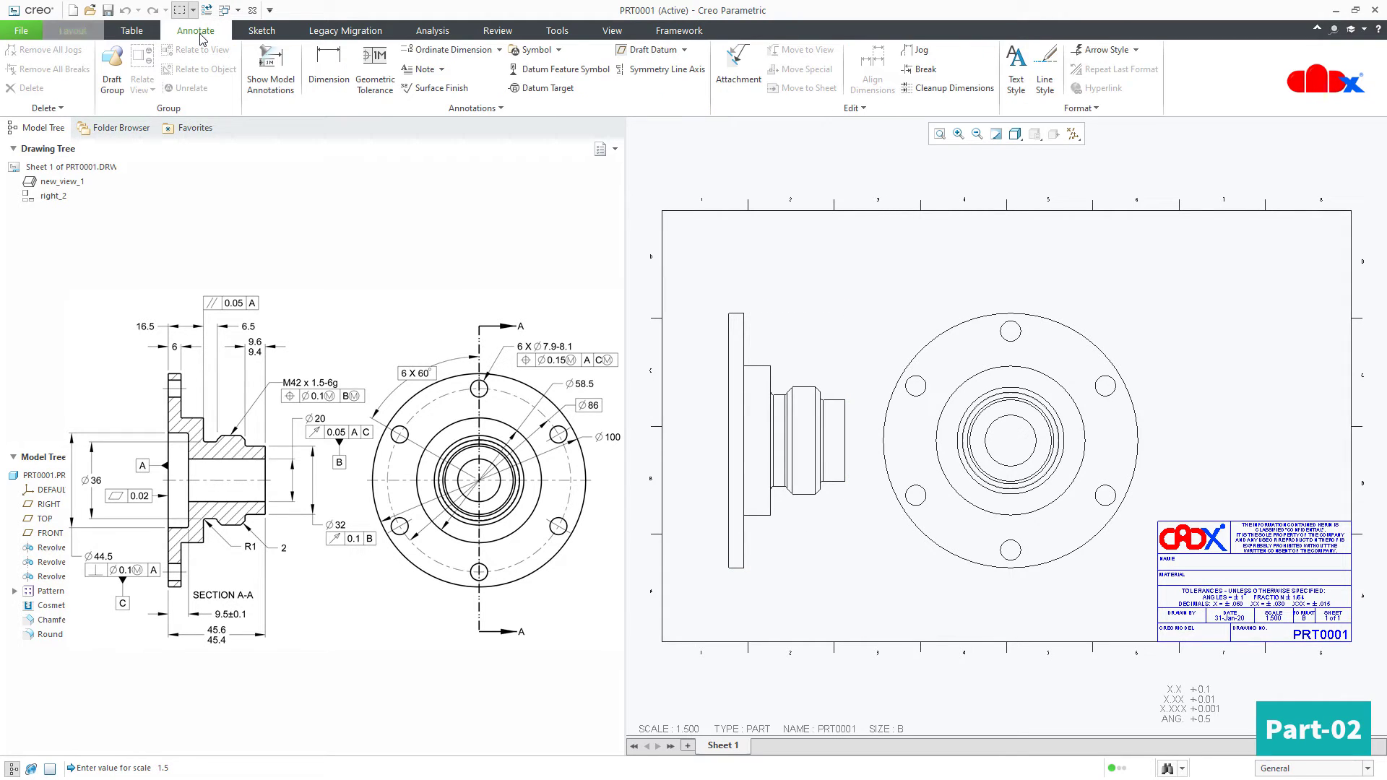
pyautogui.click(269, 81)
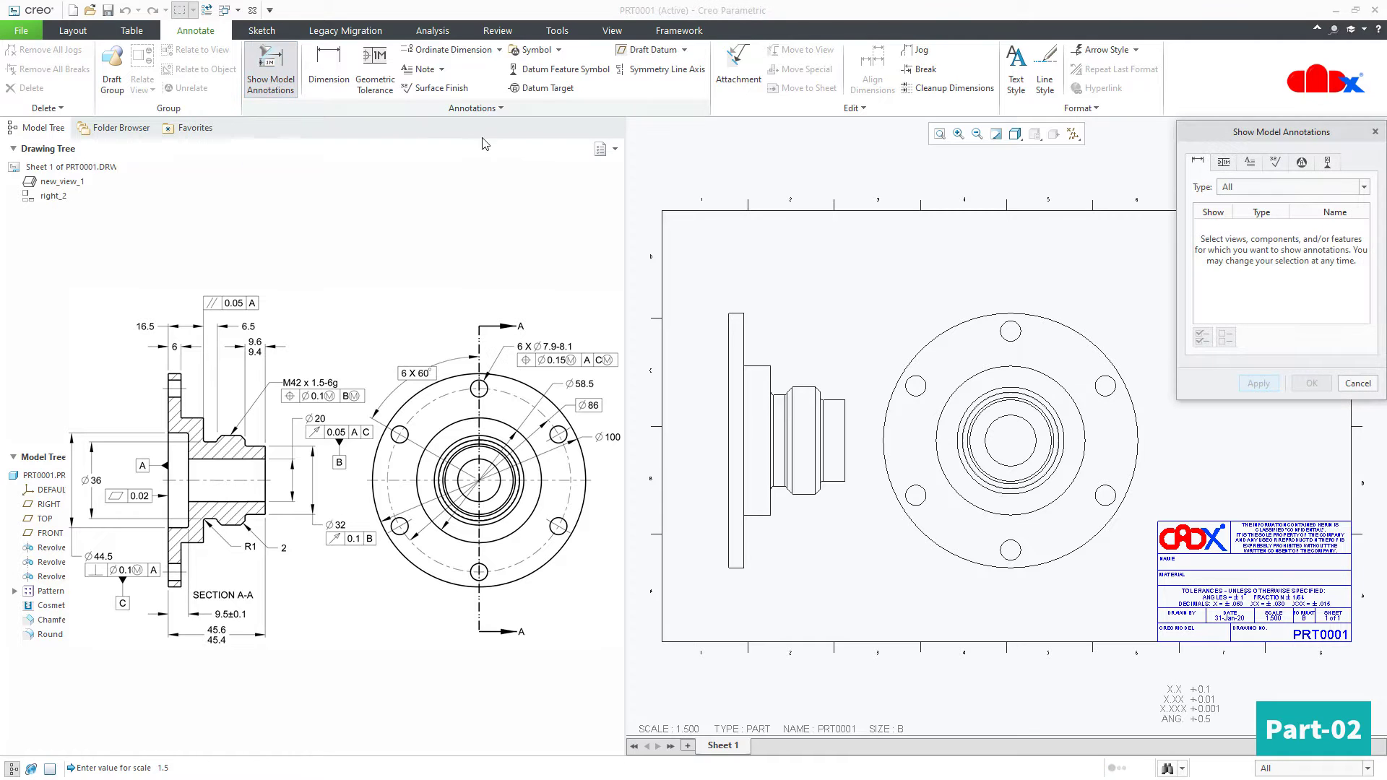
pyautogui.click(1327, 163)
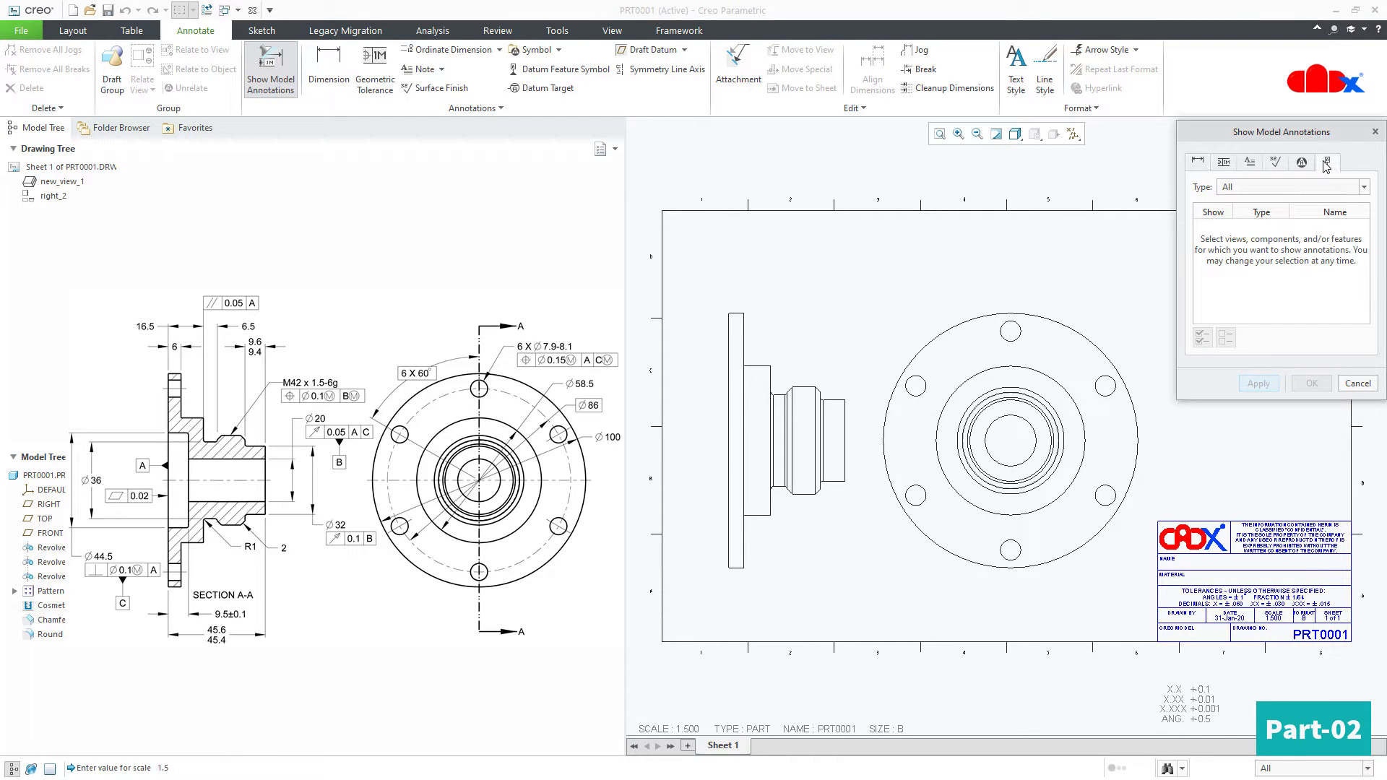
pyautogui.click(1030, 445)
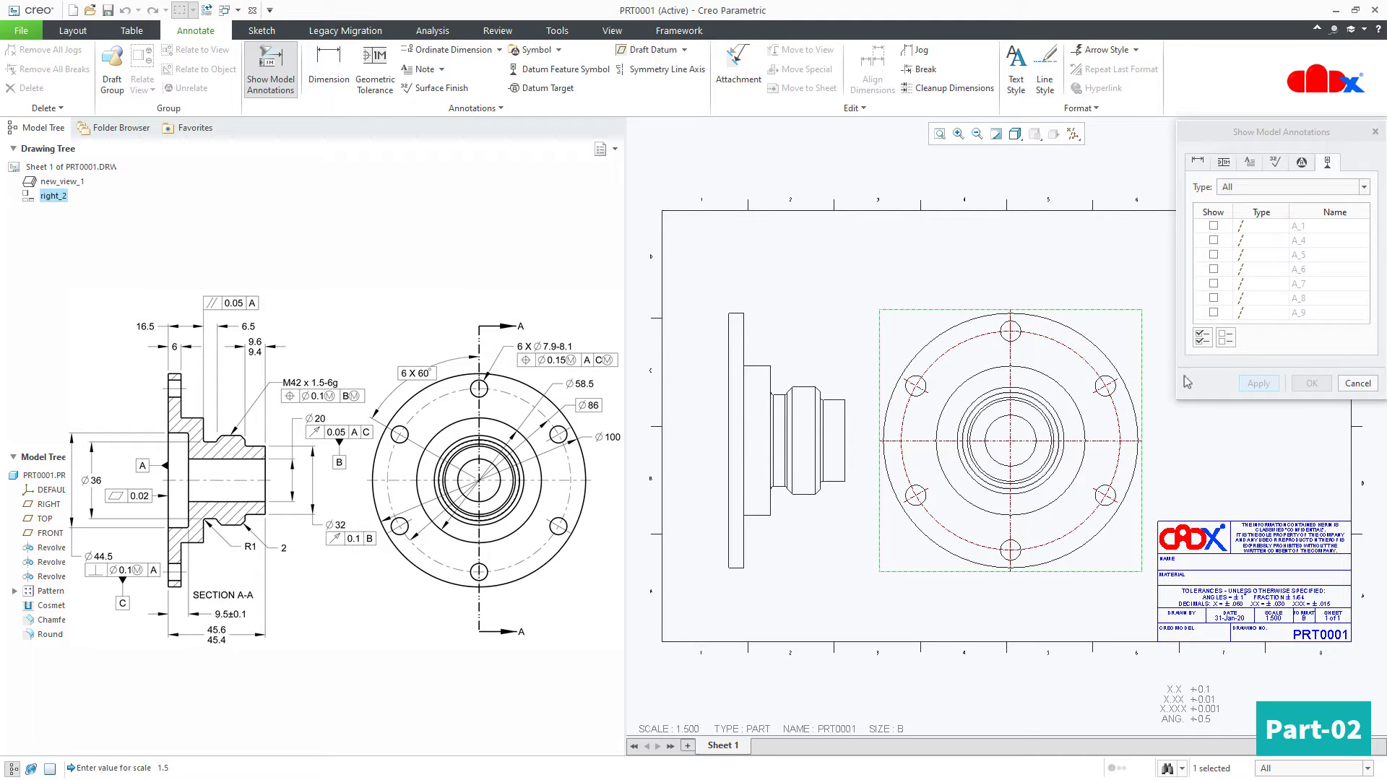
pyautogui.click(1202, 337)
pyautogui.click(1311, 383)
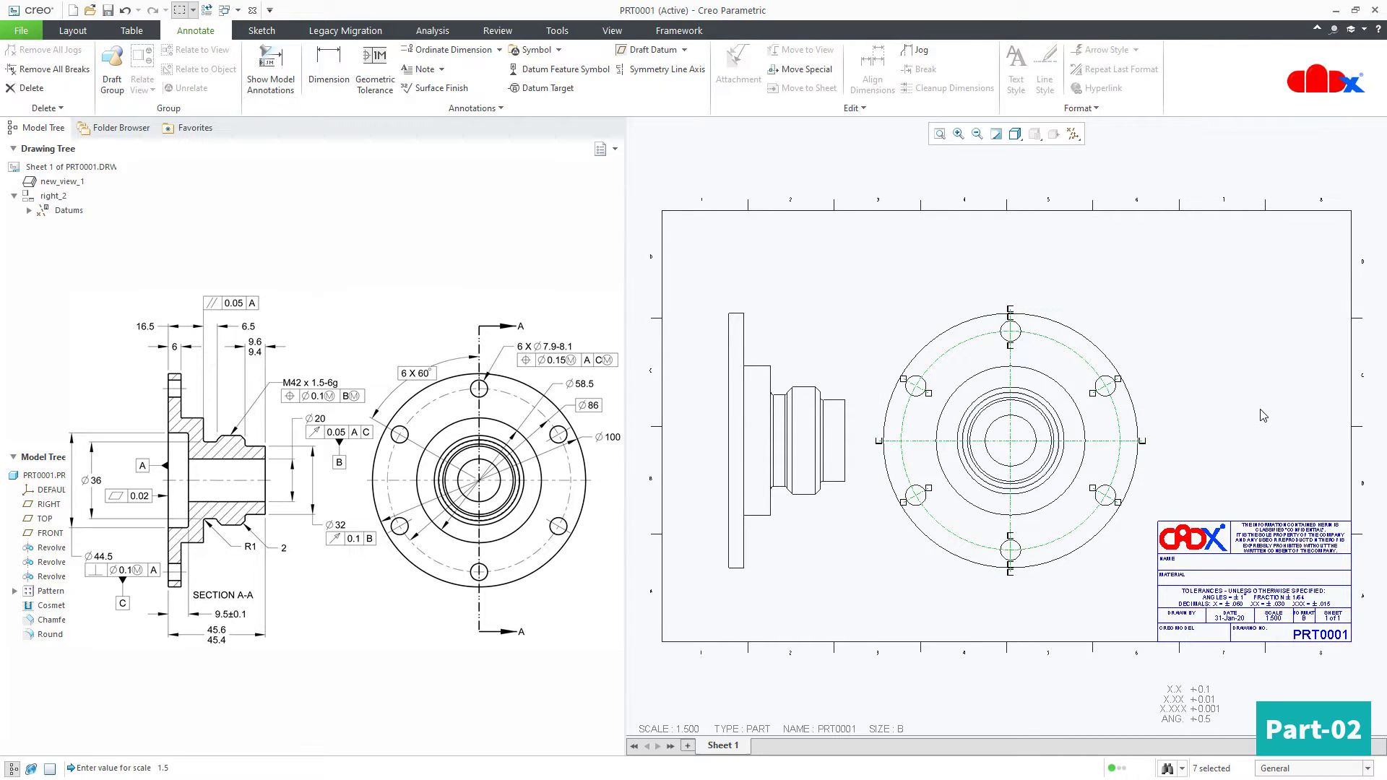
# Show the datum axes of the central bore and the upper and lower flange holes (A_1, A_4, A_7) in the front view
pyautogui.click(270, 73)
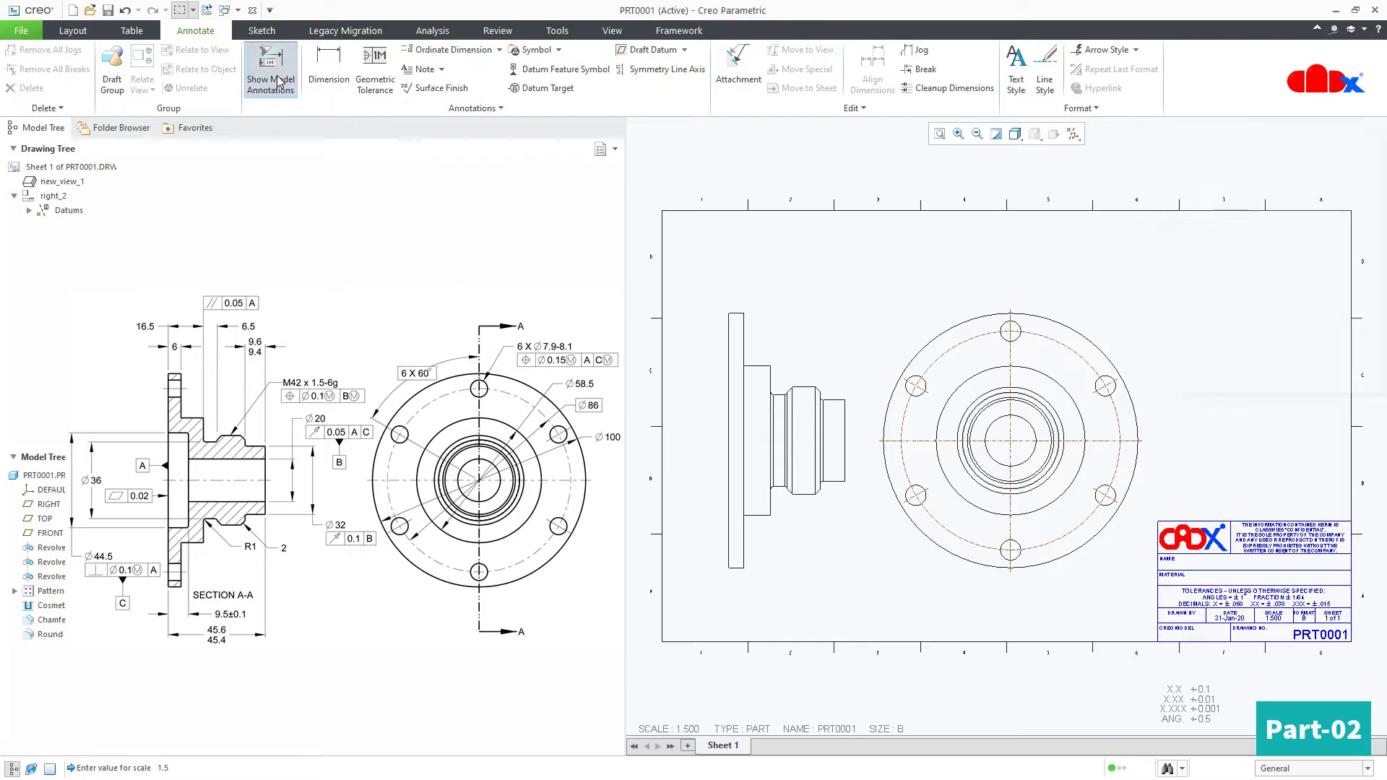
pyautogui.click(762, 546)
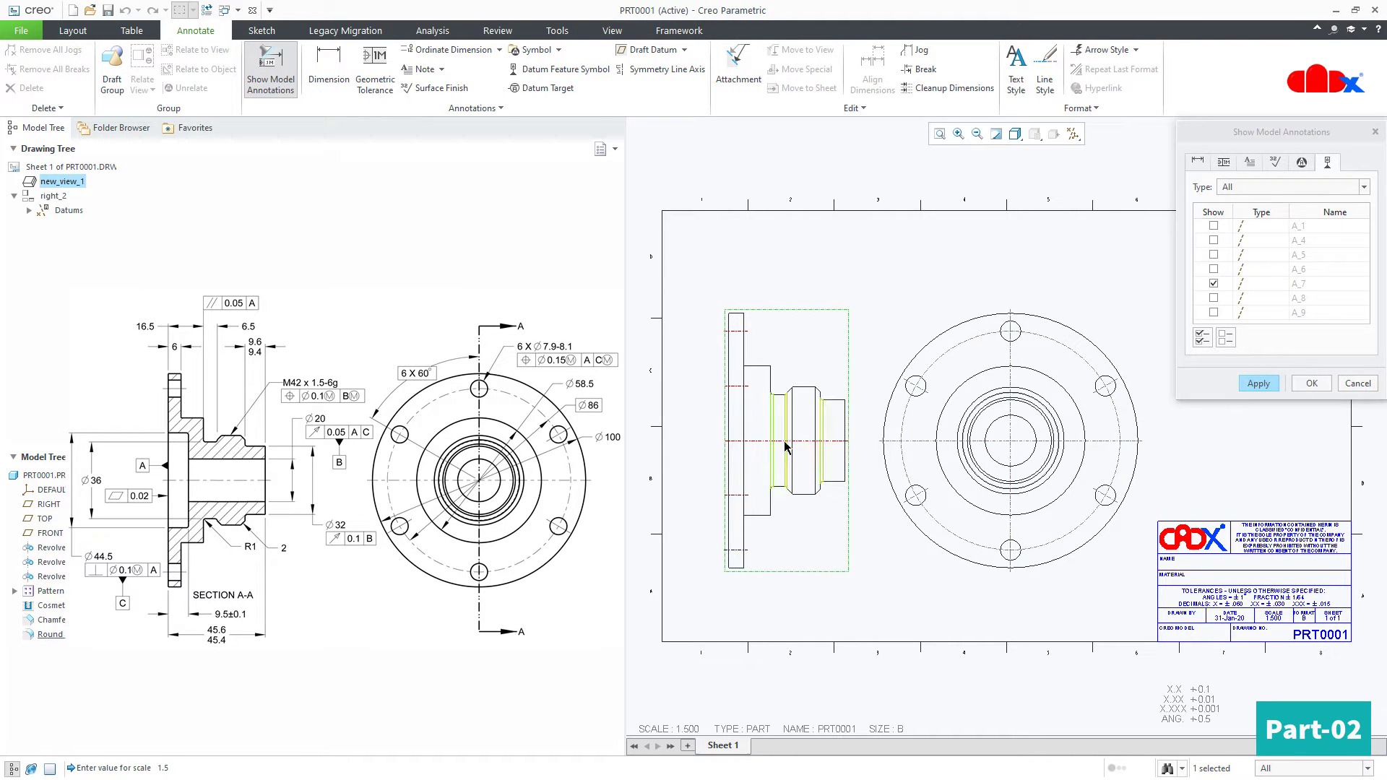
pyautogui.click(737, 332)
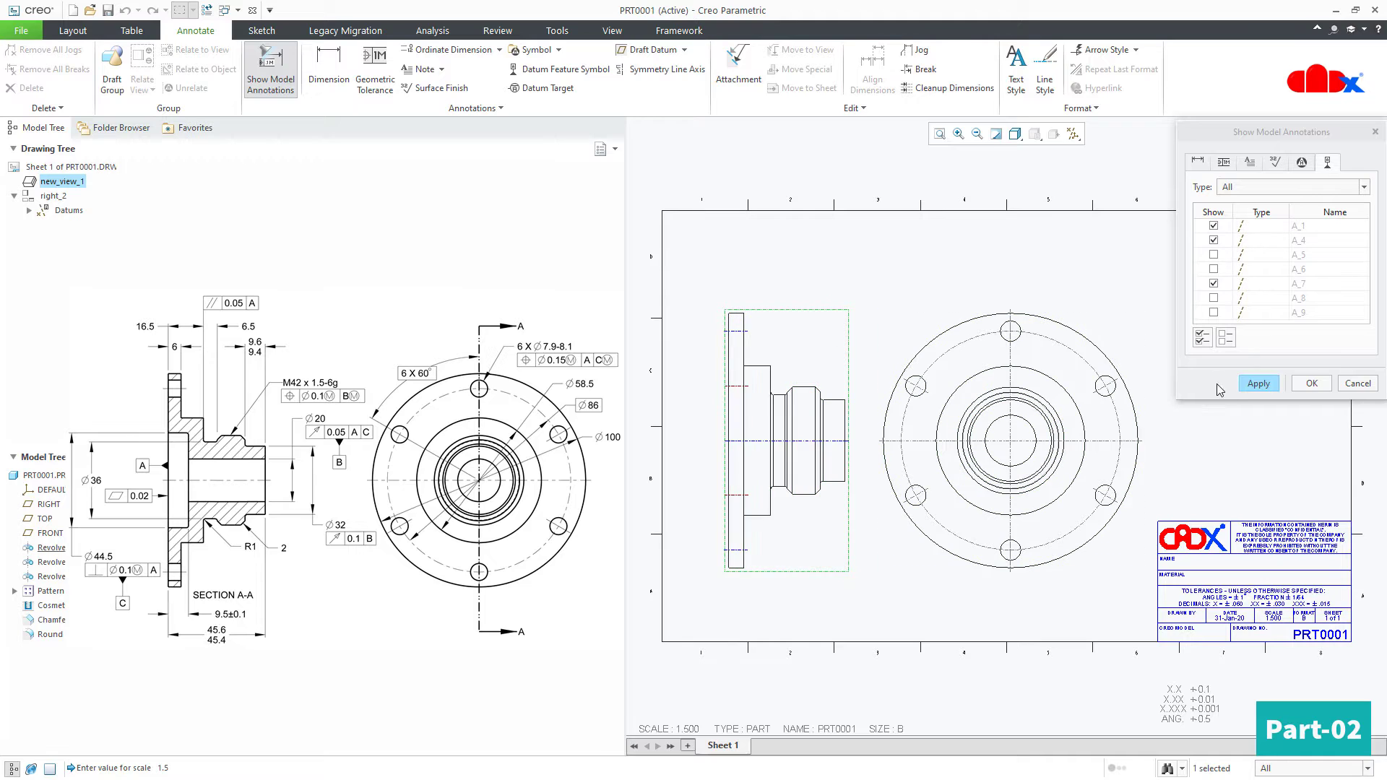
pyautogui.click(1242, 387)
pyautogui.click(1357, 384)
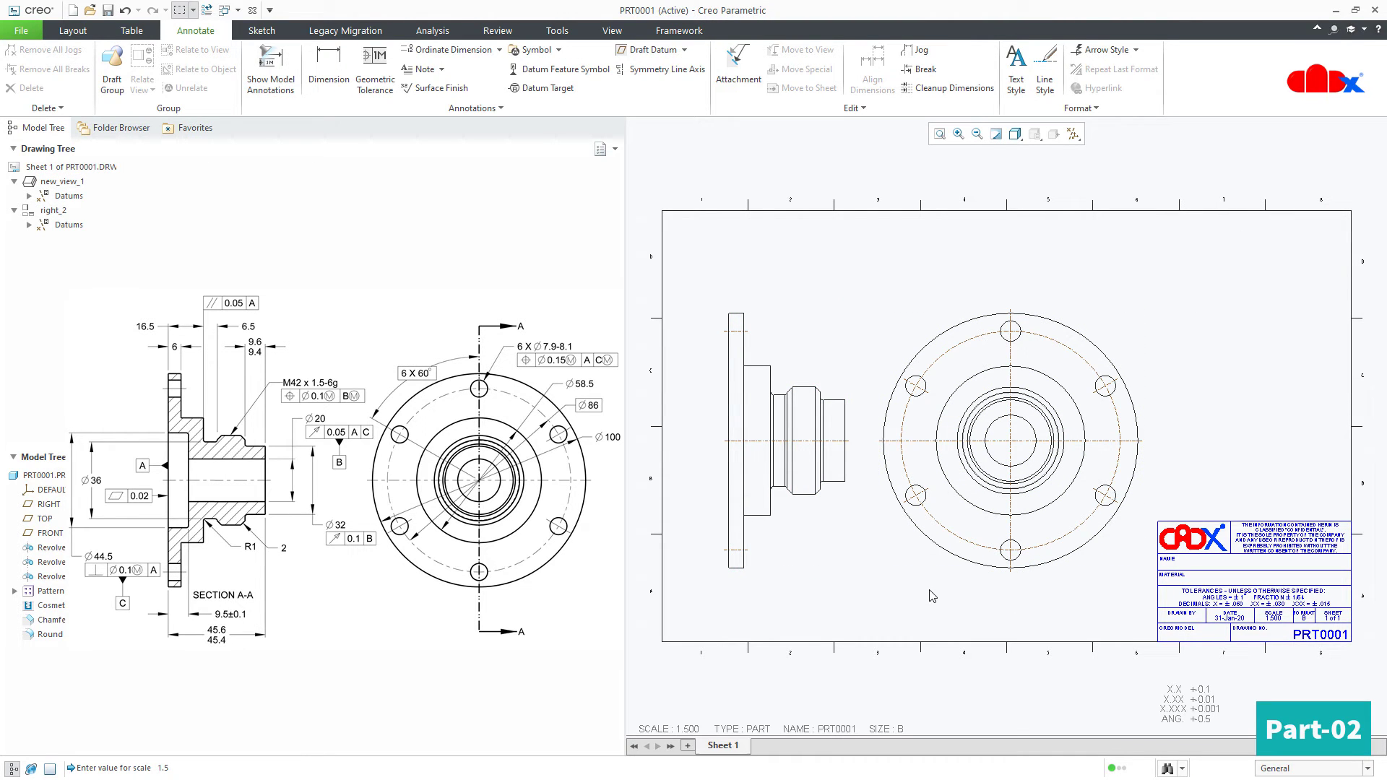
# Open the part model PRT0001 from the drawing and set it to its default orientation
pyautogui.click(51, 475)
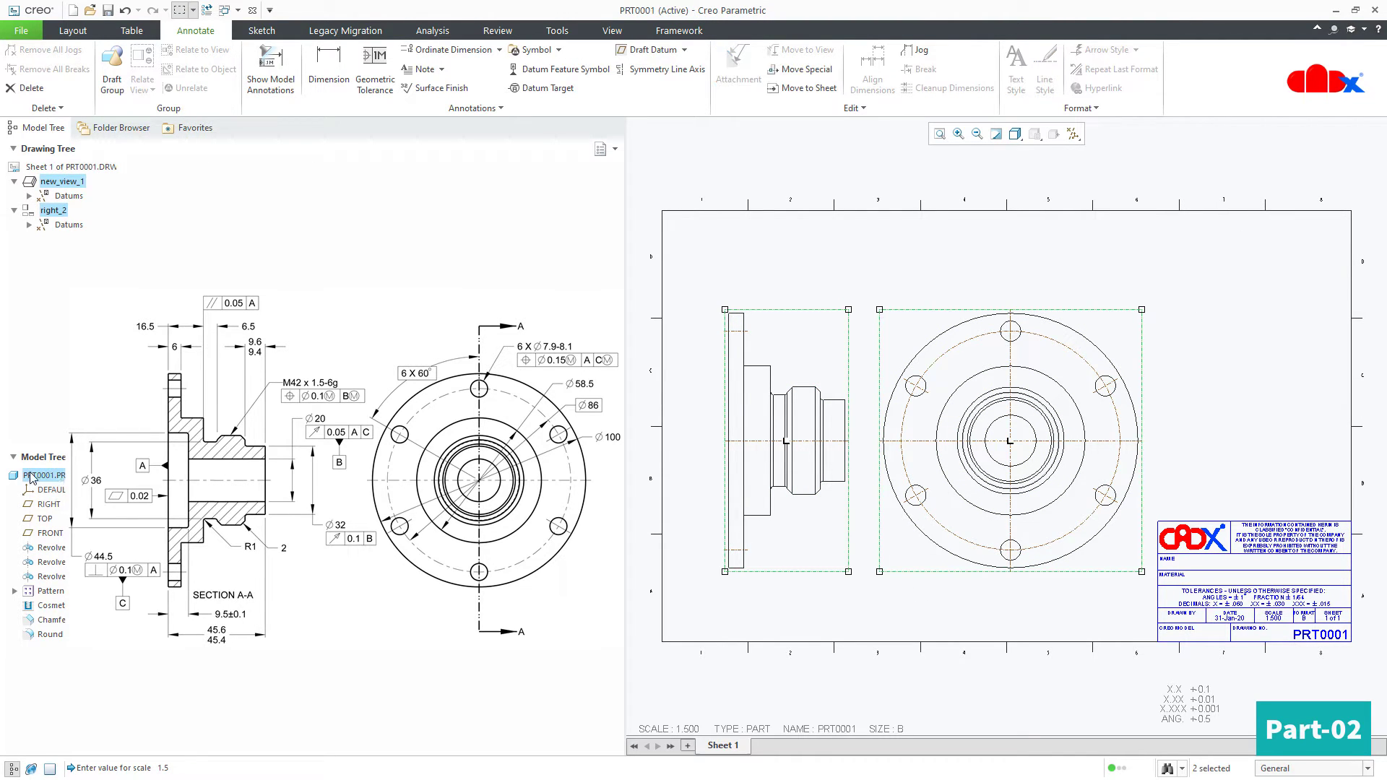
pyautogui.click(34, 477)
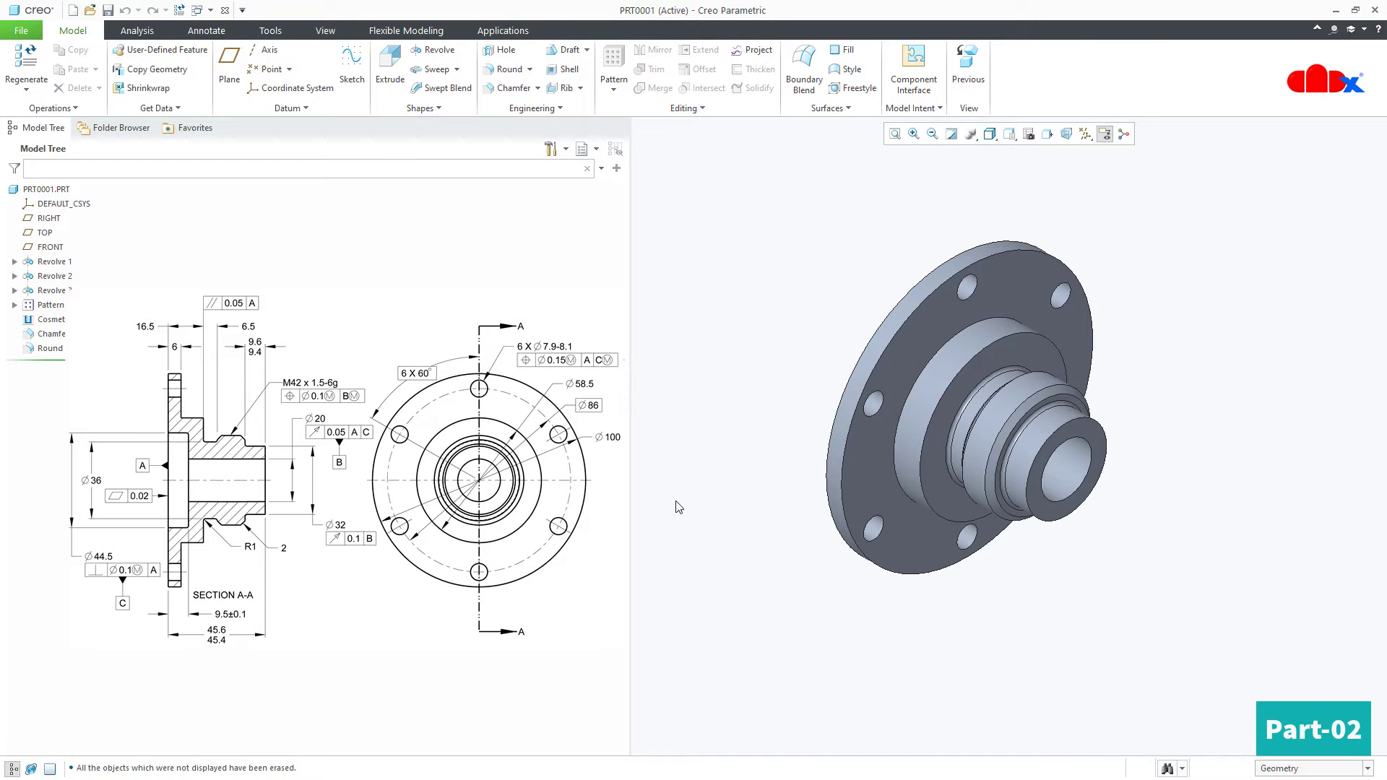
pyautogui.hotkey('ctrl', 'd')
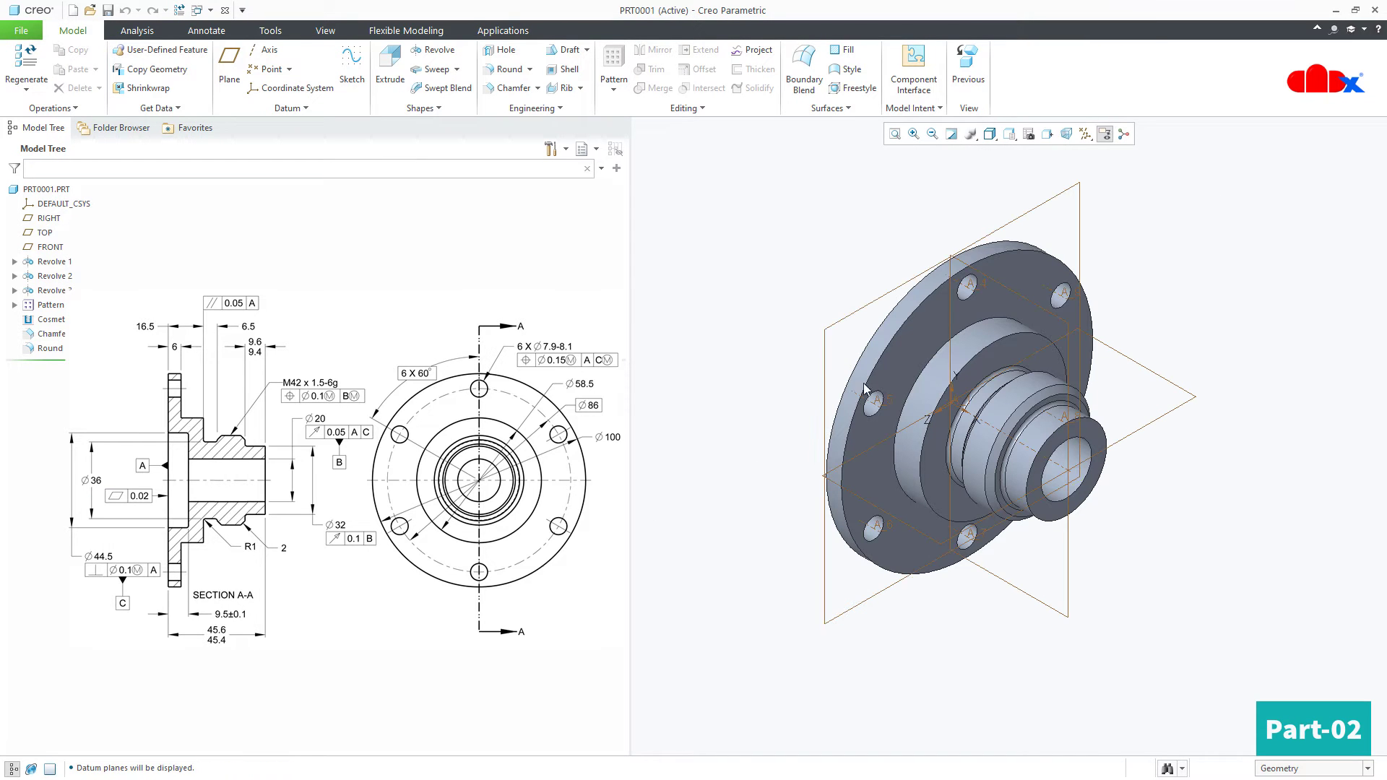
# Start a planar cross-section of the part at the FRONT datum plane
pyautogui.click(1014, 291)
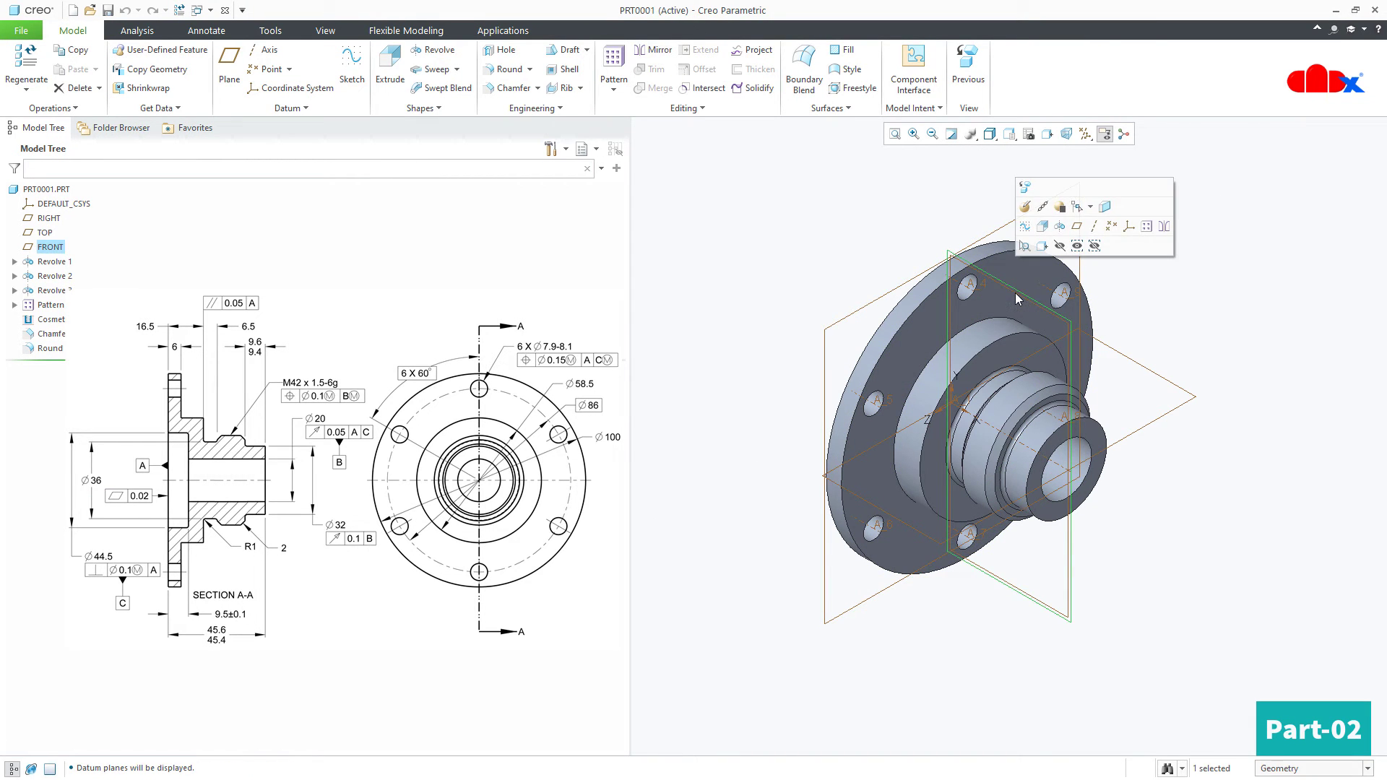
pyautogui.click(326, 31)
pyautogui.click(417, 68)
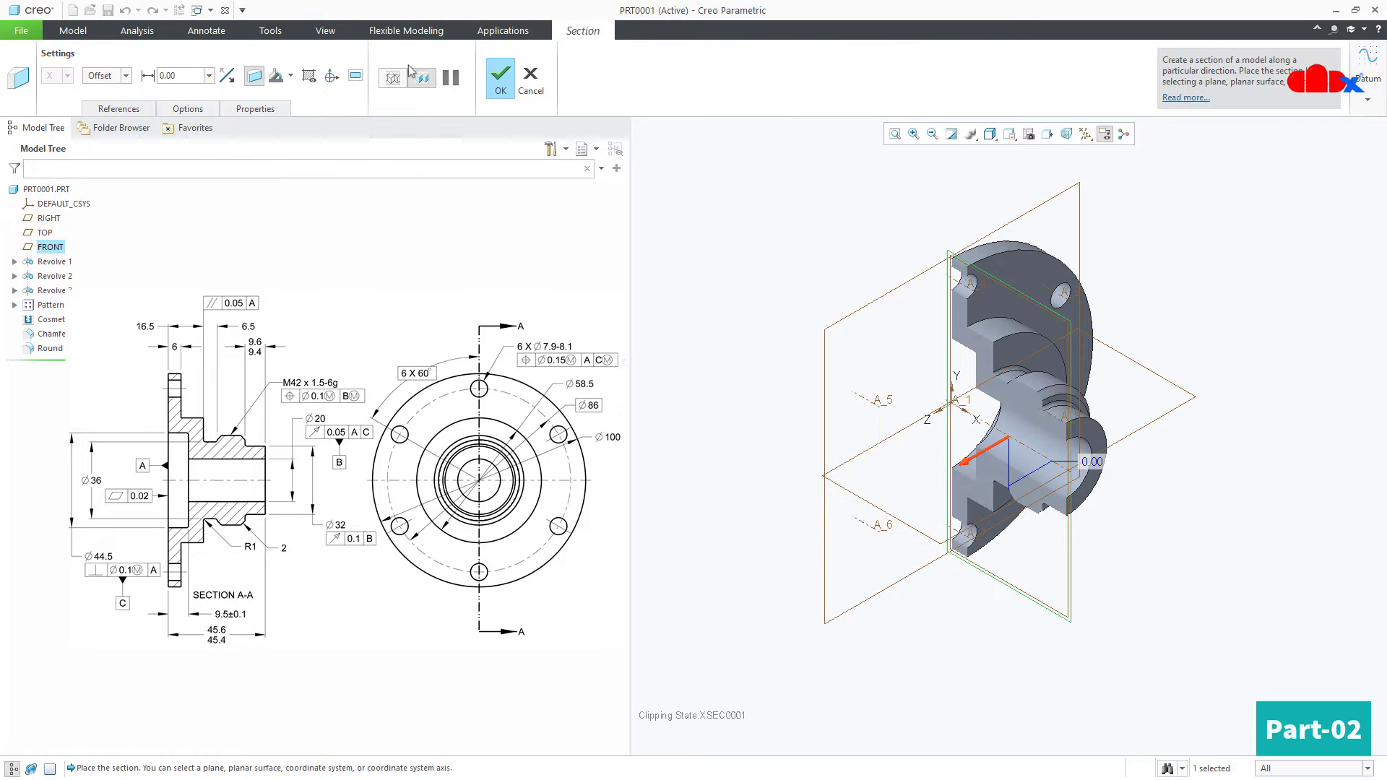
# Name the cross-section A, complete it and save the part model
pyautogui.click(271, 110)
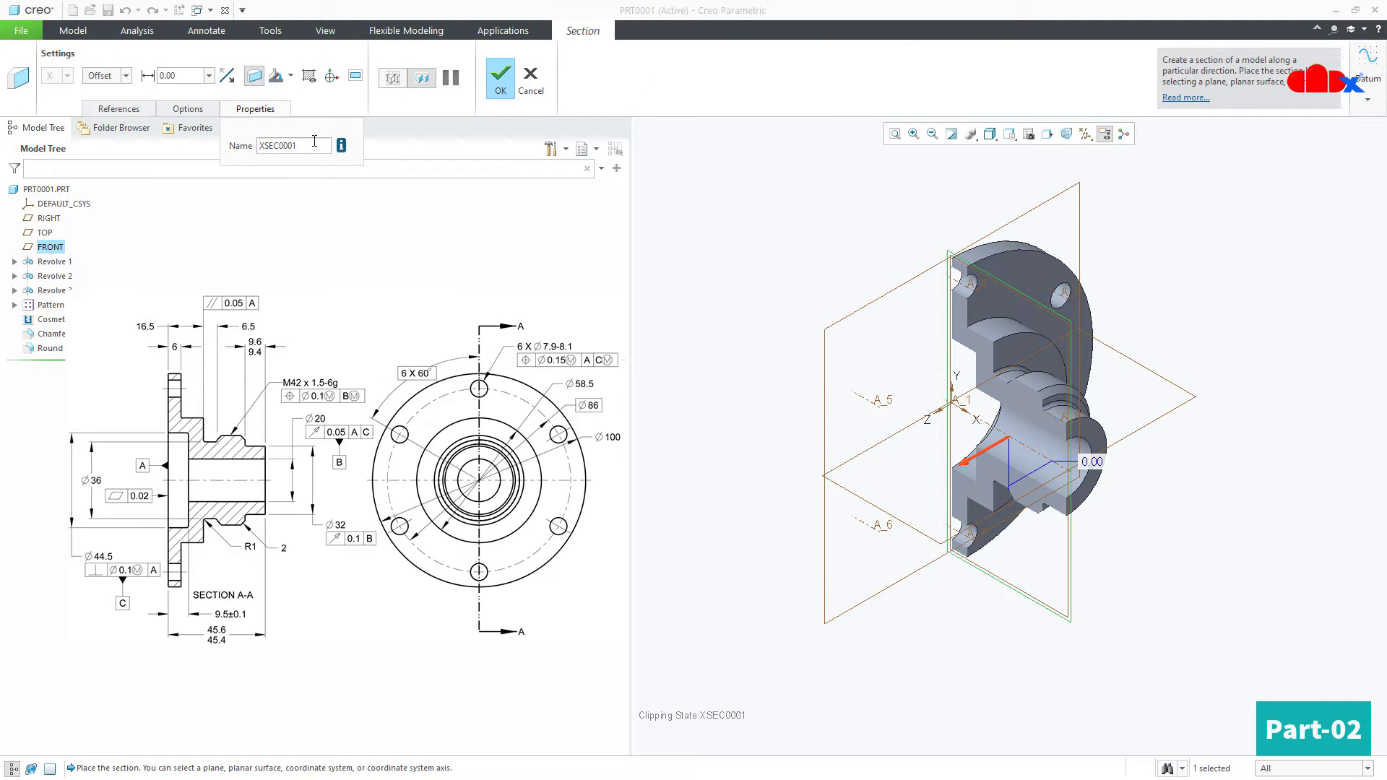
pyautogui.moveTo(314, 141); pyautogui.dragTo(263, 146)
pyautogui.write('a')
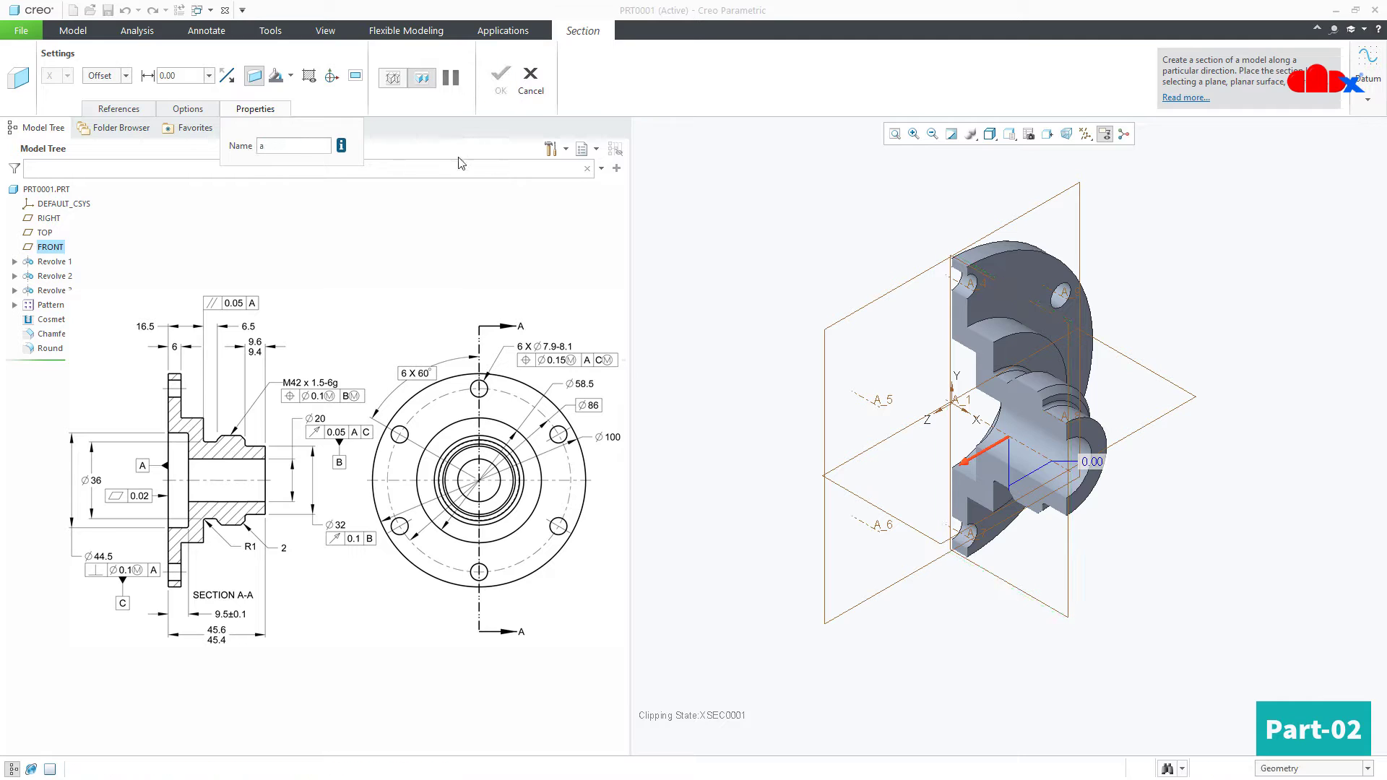
pyautogui.press('Return')
pyautogui.click(501, 78)
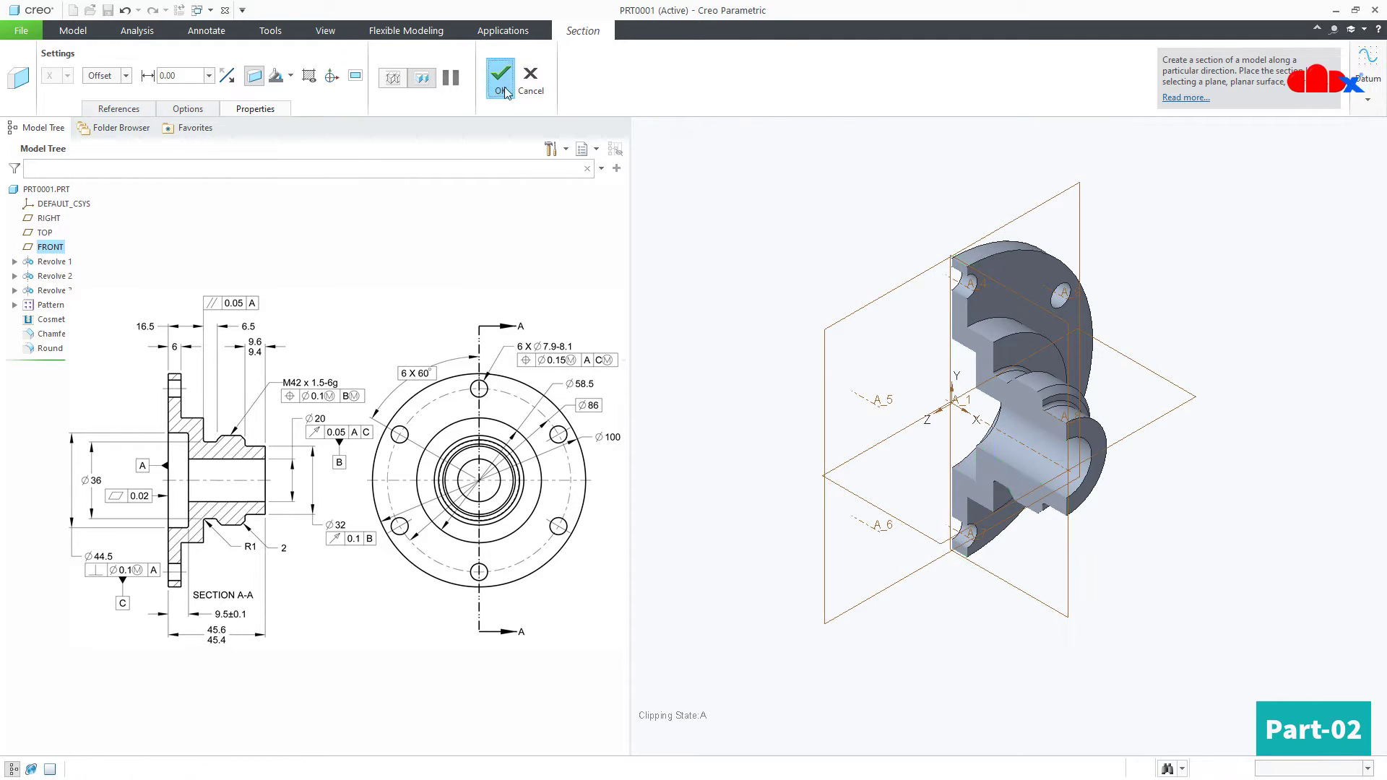
pyautogui.hotkey('ctrl', 's')
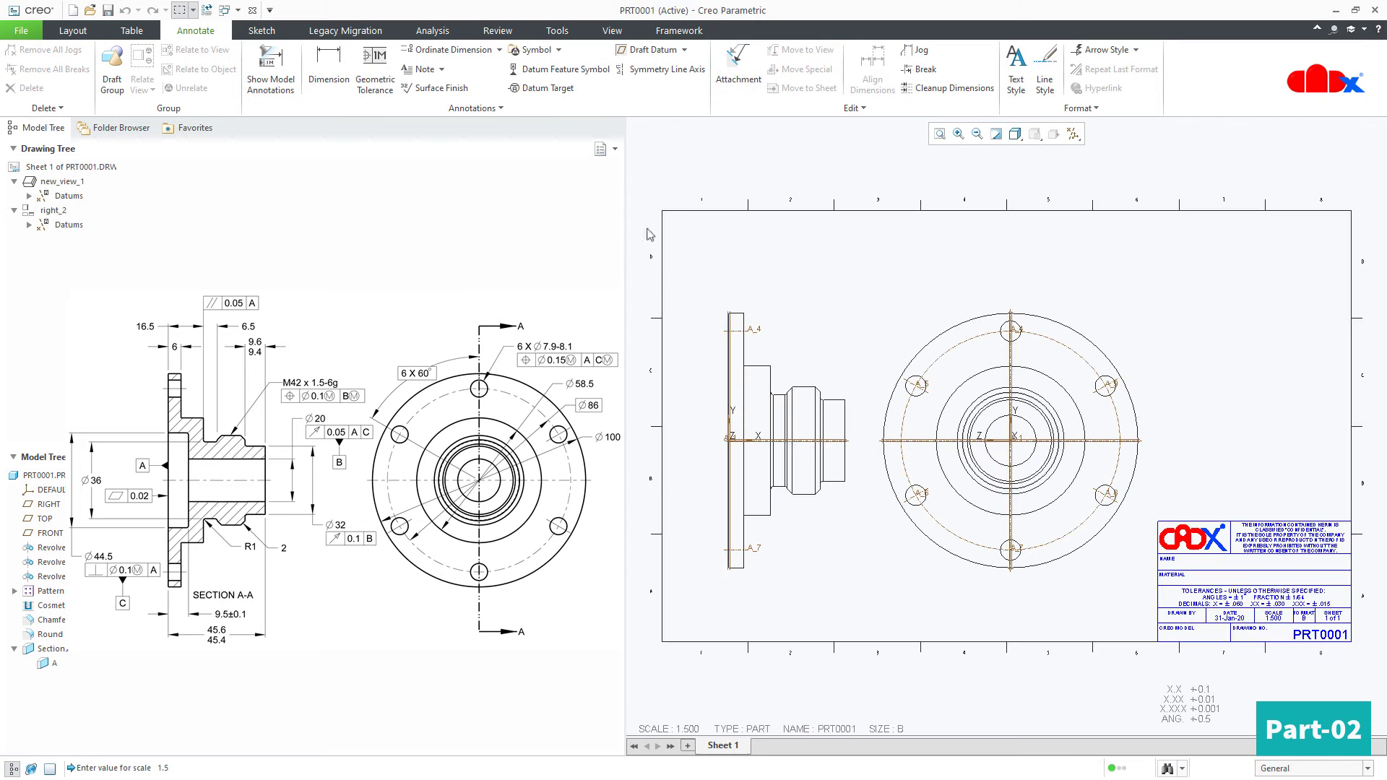
pyautogui.press('Return')
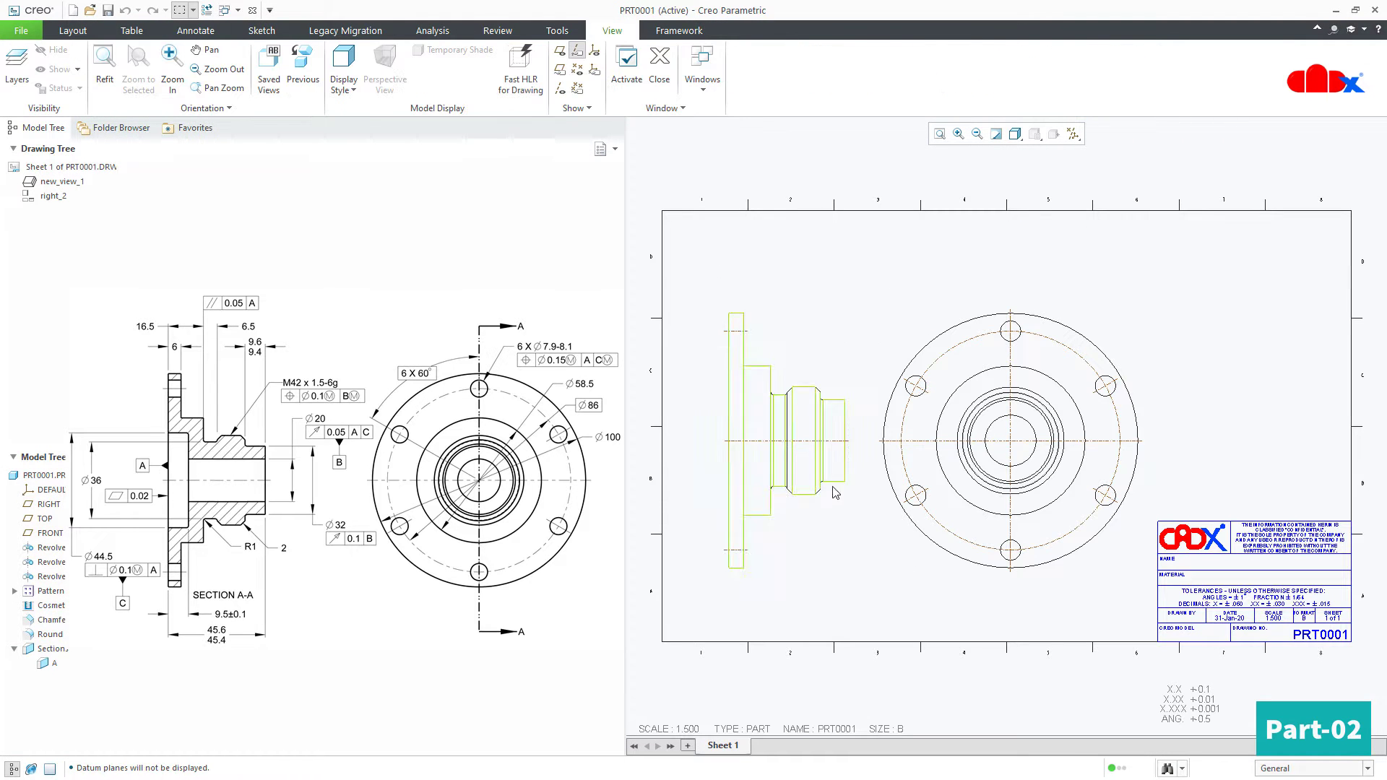
# Display the drawing's front view as a full 2D cross-section using section A
pyautogui.doubleClick(805, 462)
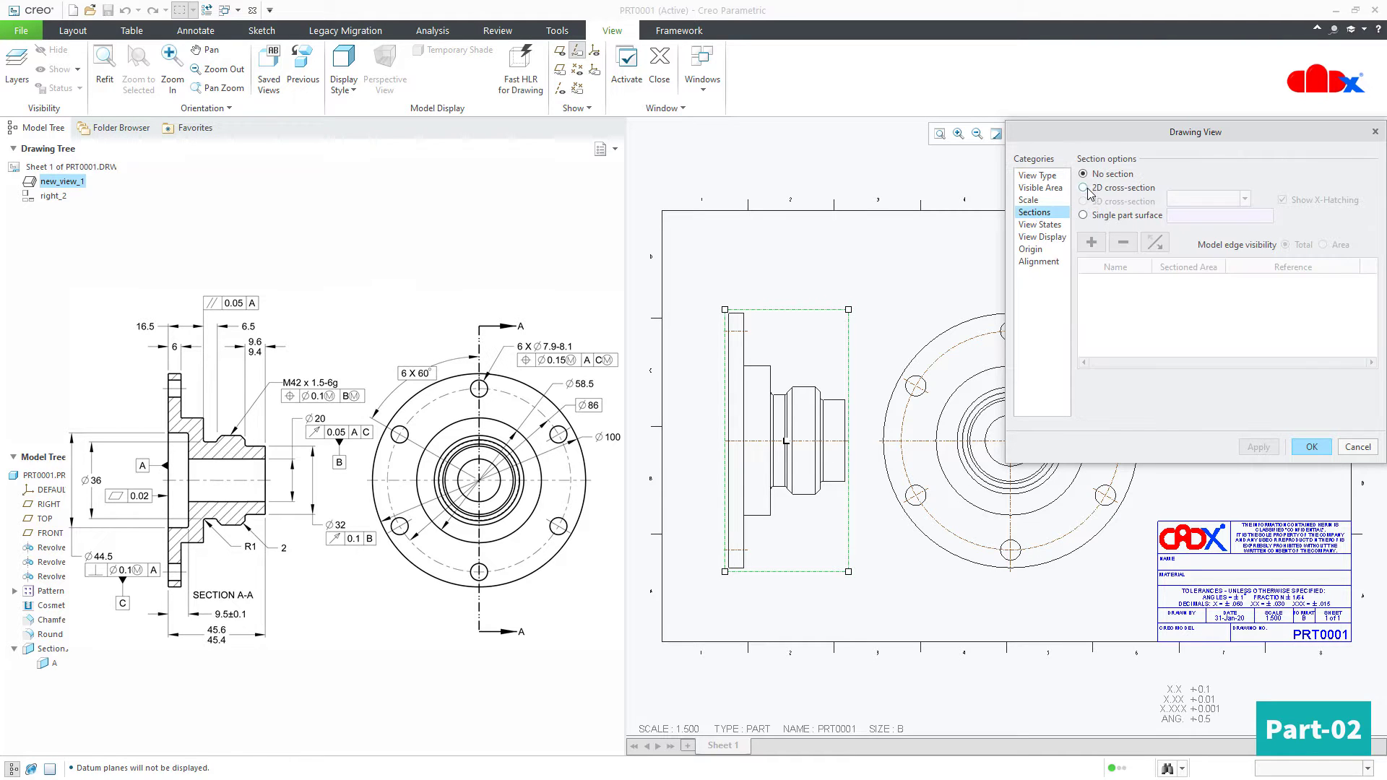
pyautogui.click(1083, 188)
pyautogui.click(1092, 243)
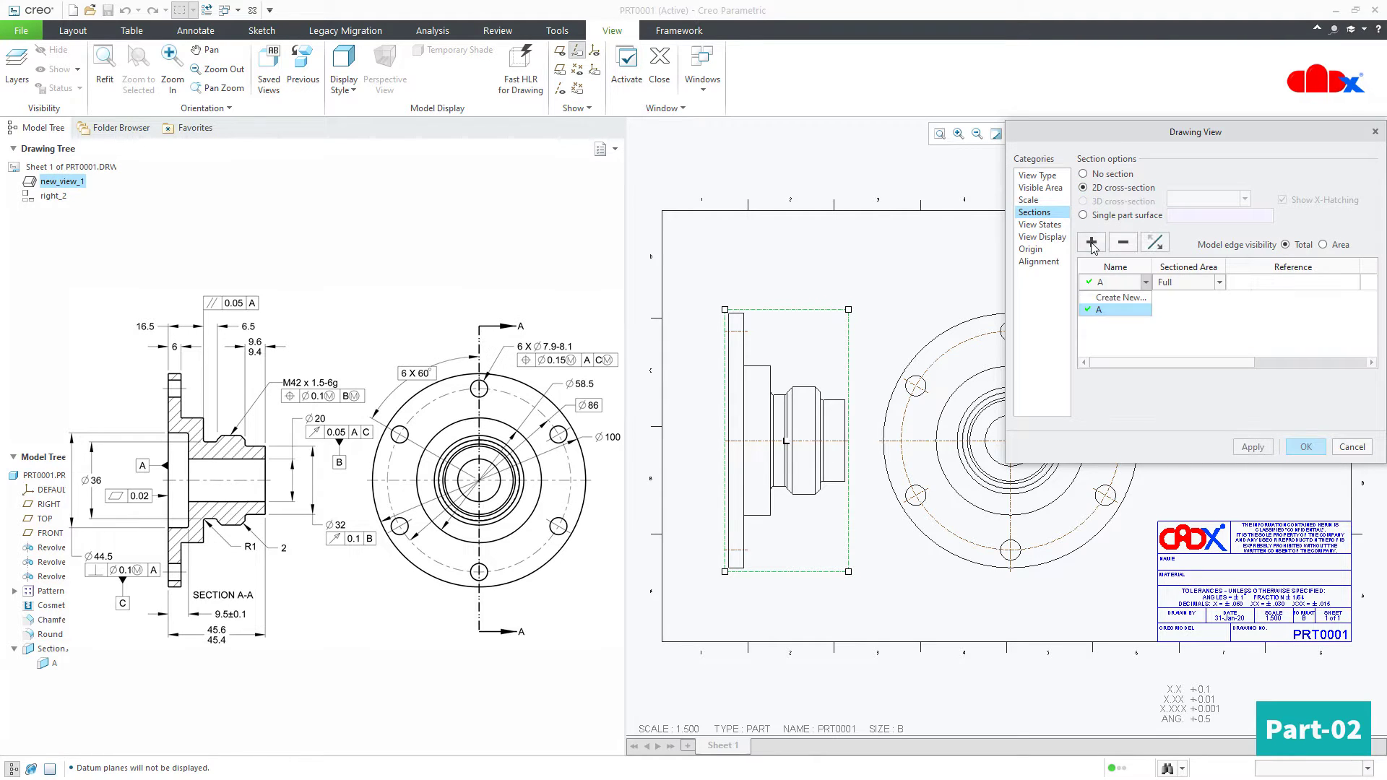
pyautogui.click(1101, 312)
pyautogui.click(1251, 448)
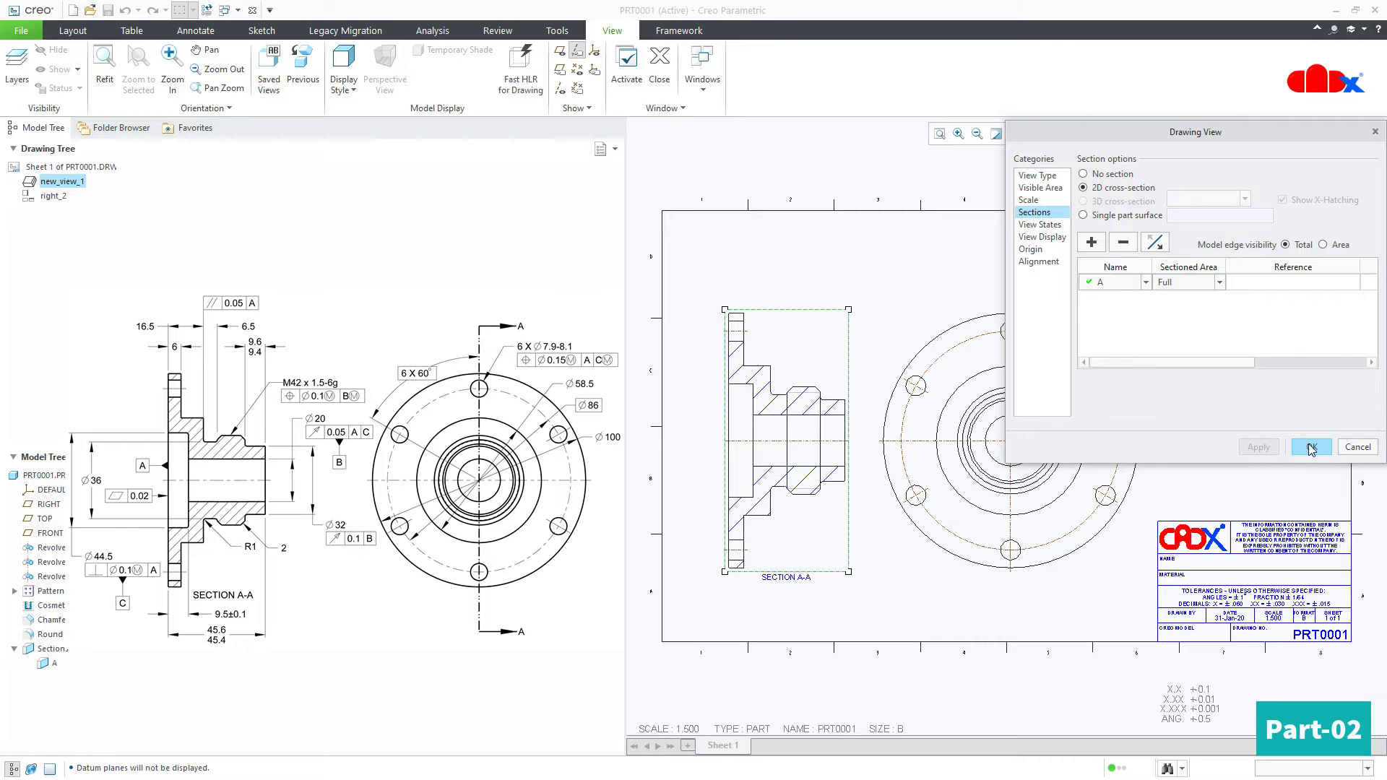
pyautogui.click(1305, 446)
# Halve the overall hatch spacing of the SECTION A-A view
pyautogui.scroll(2, 860, 487)
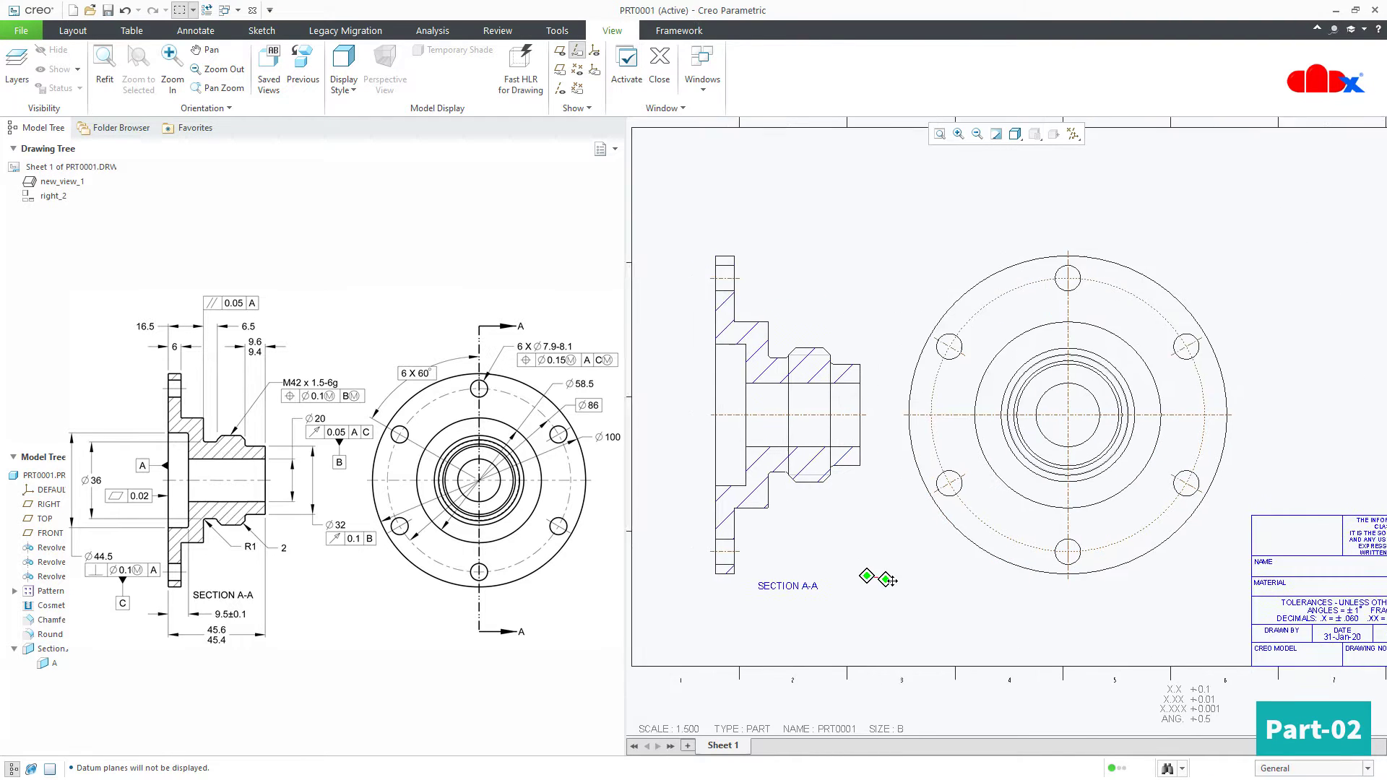
pyautogui.doubleClick(859, 482)
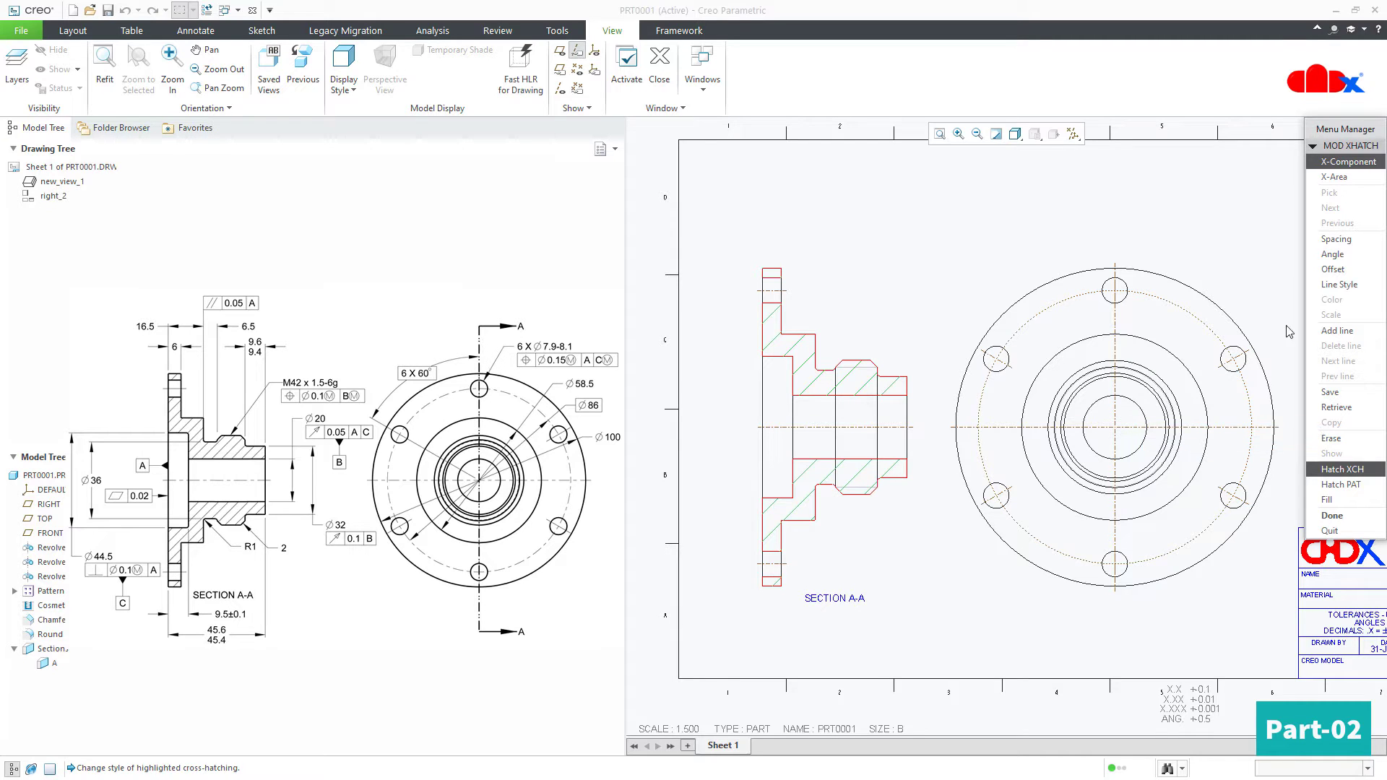
pyautogui.click(1336, 240)
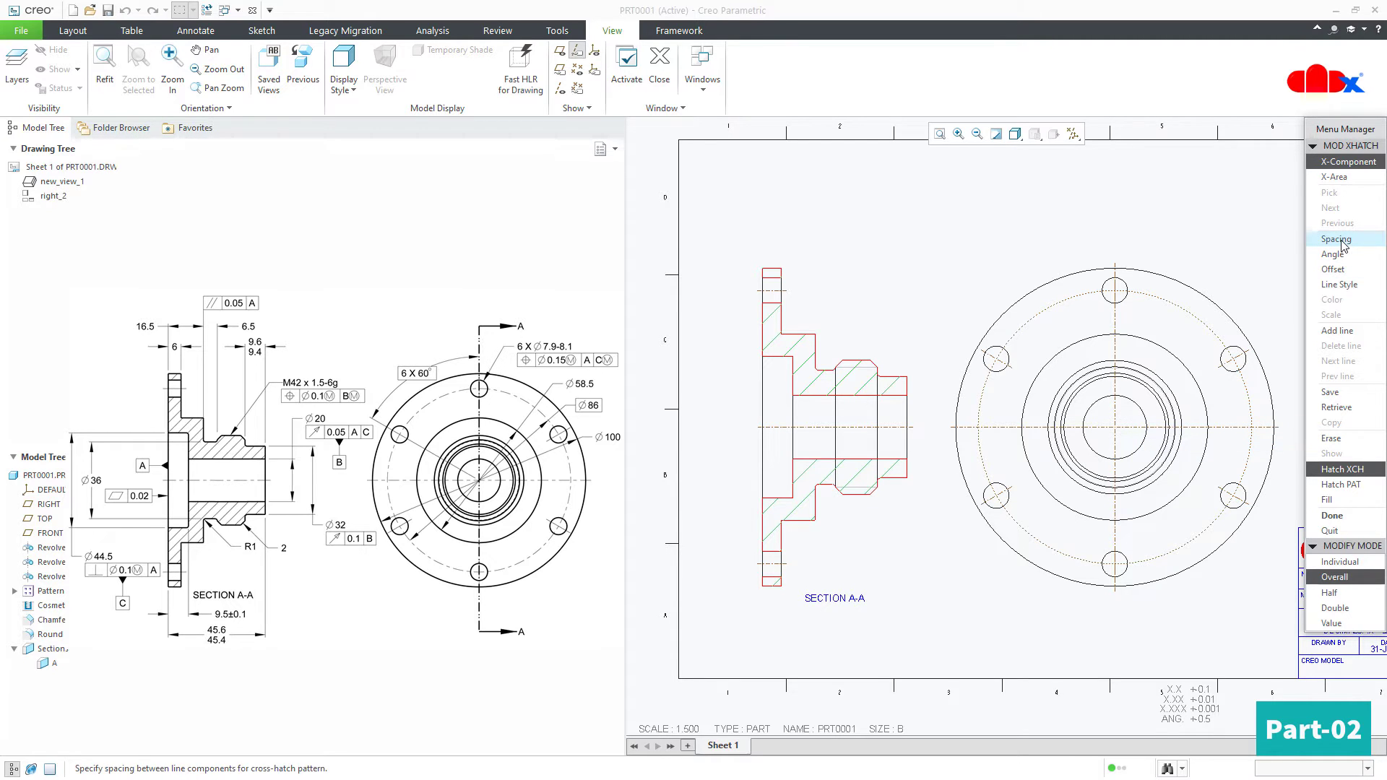
pyautogui.click(1342, 597)
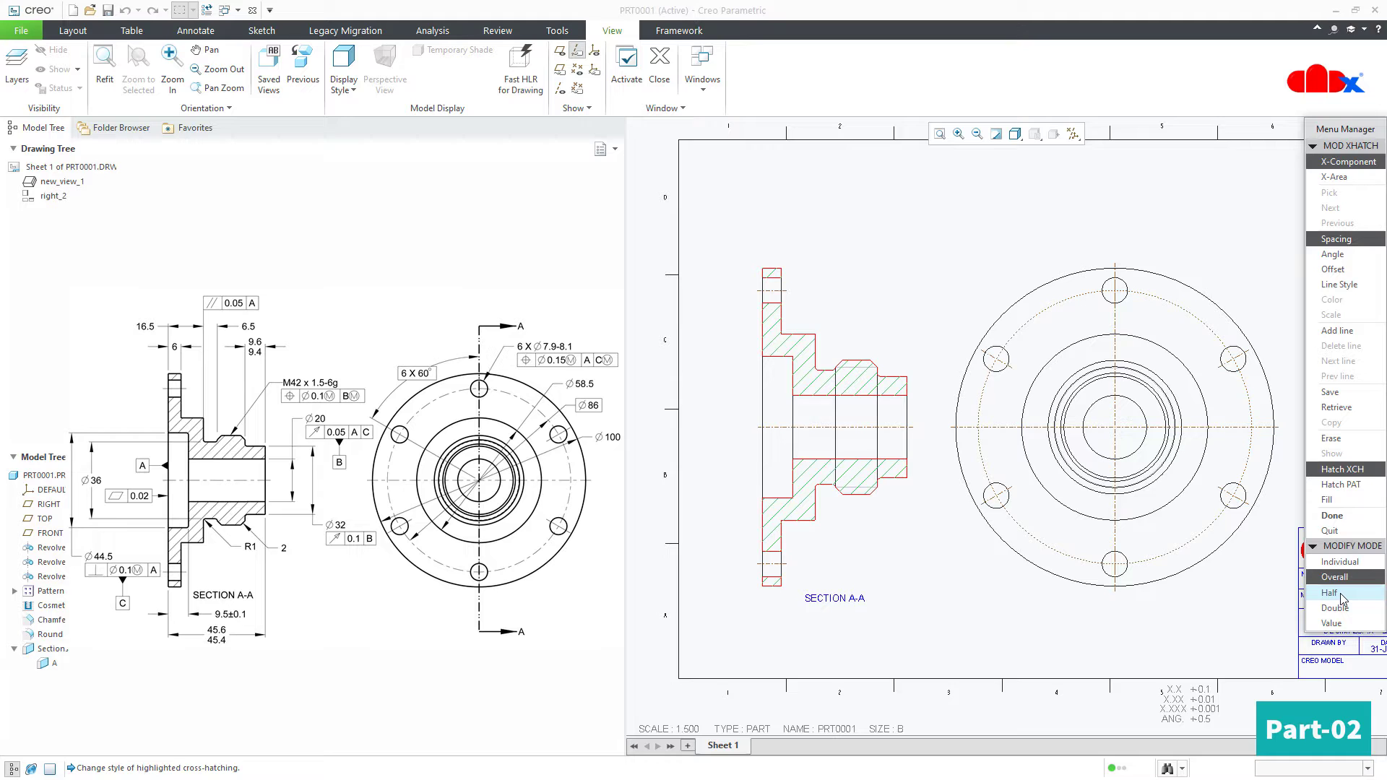
pyautogui.click(1332, 515)
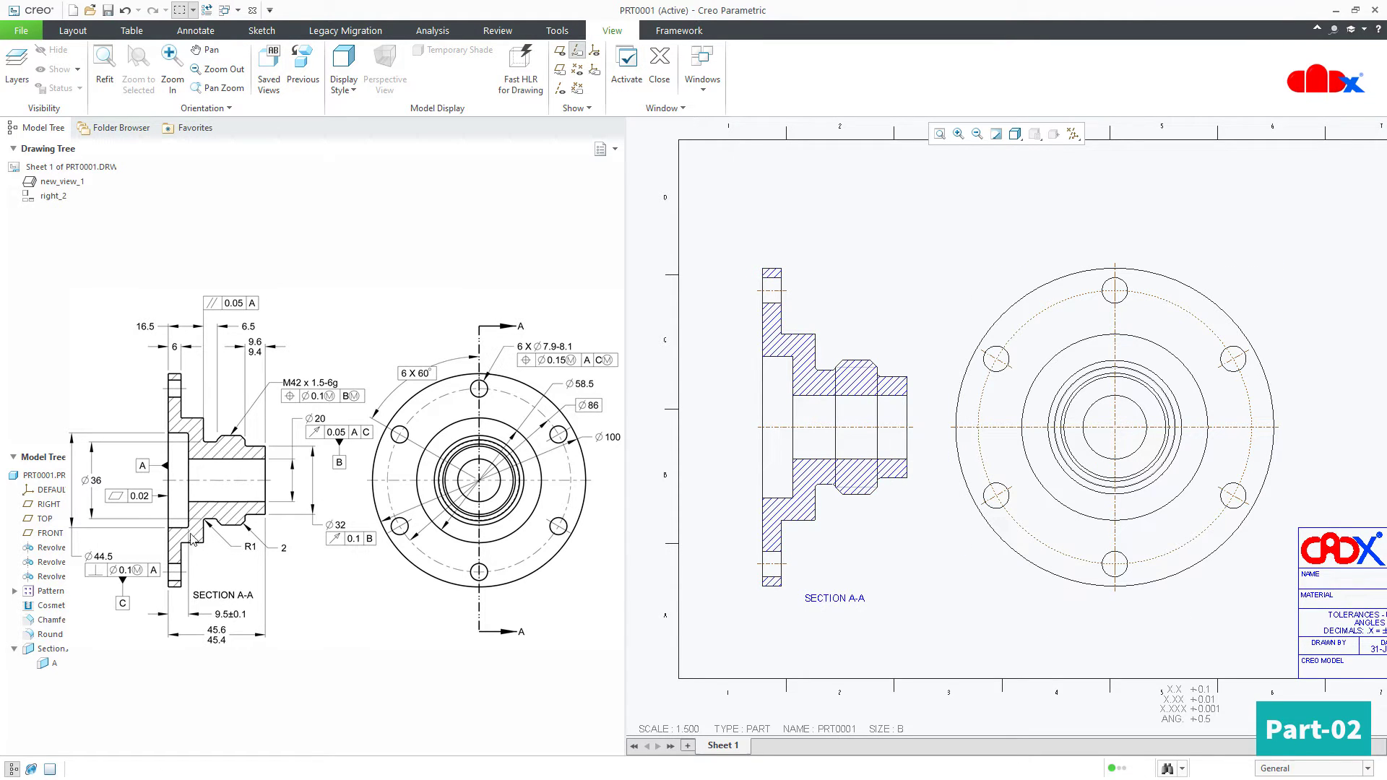
# Open the part model, hide its cosmetic thread feature and return to the drawing
pyautogui.rightClick(39, 476)
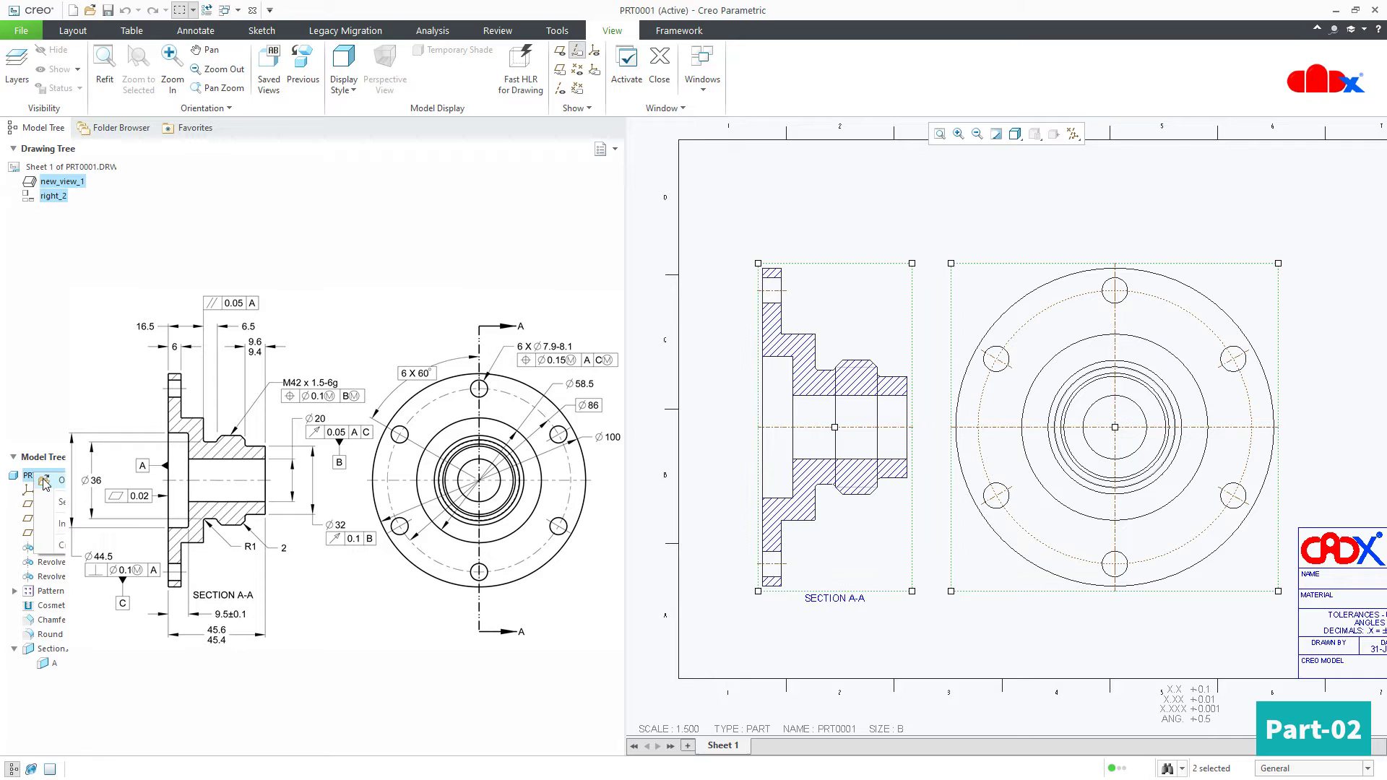
pyautogui.click(44, 480)
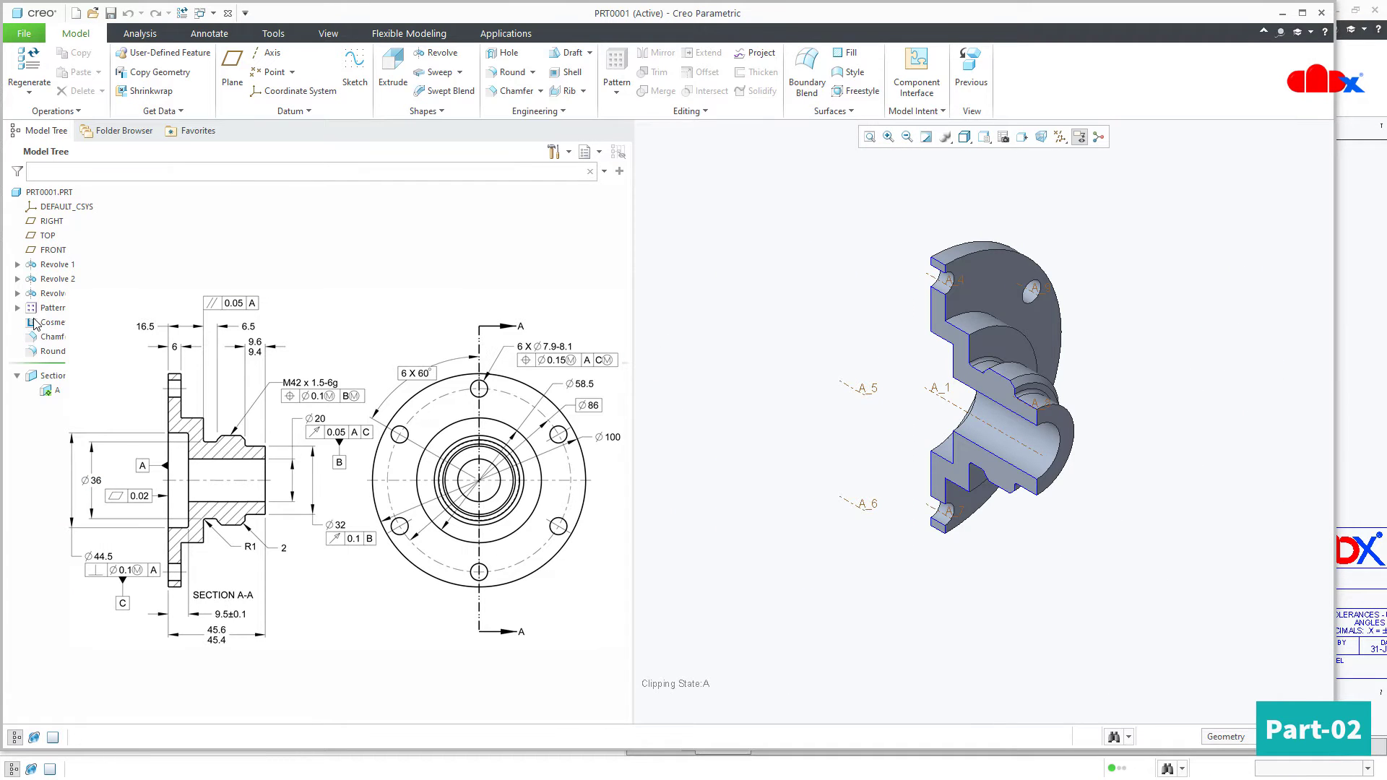
pyautogui.click(34, 324)
pyautogui.click(61, 272)
pyautogui.click(226, 14)
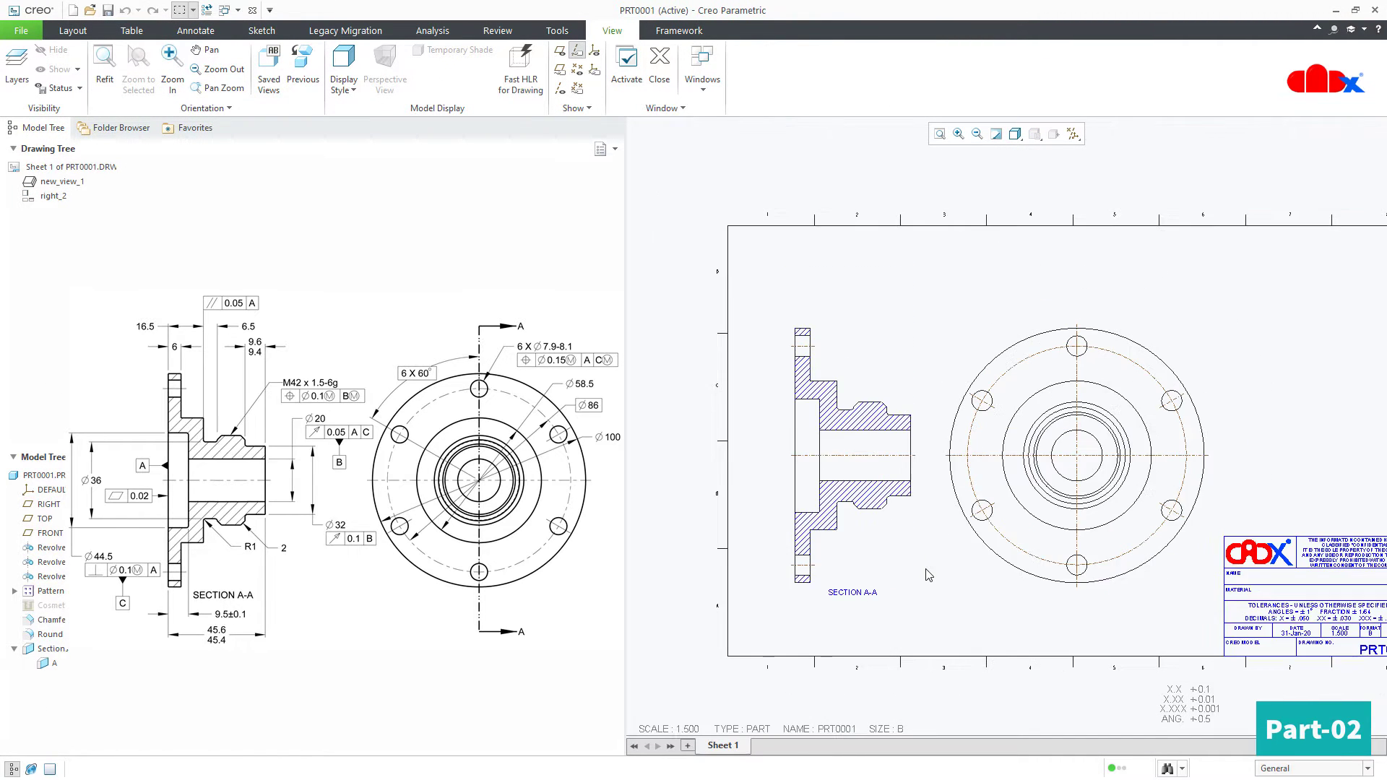
# Try projected views beside and above the existing views, and undo both placements
pyautogui.scroll(-2, 895, 603)
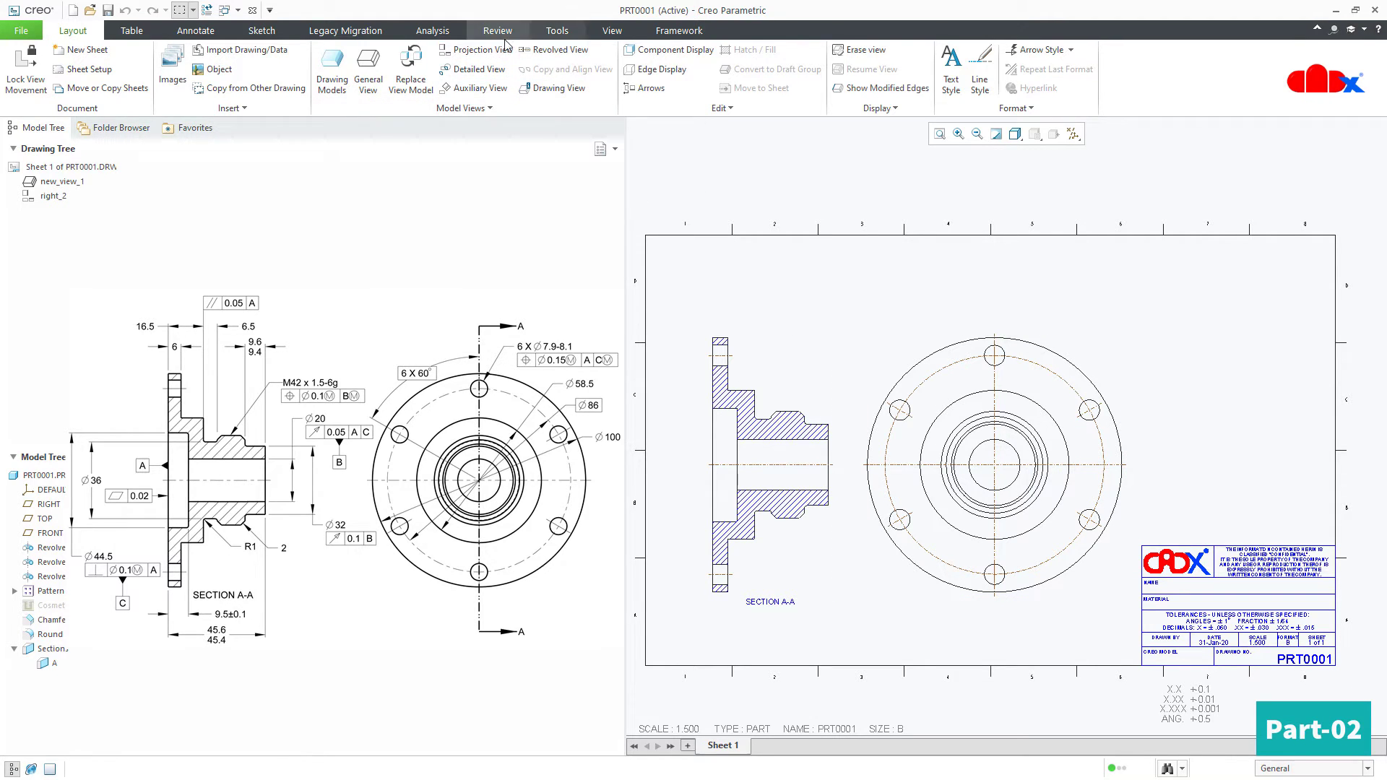
pyautogui.click(479, 49)
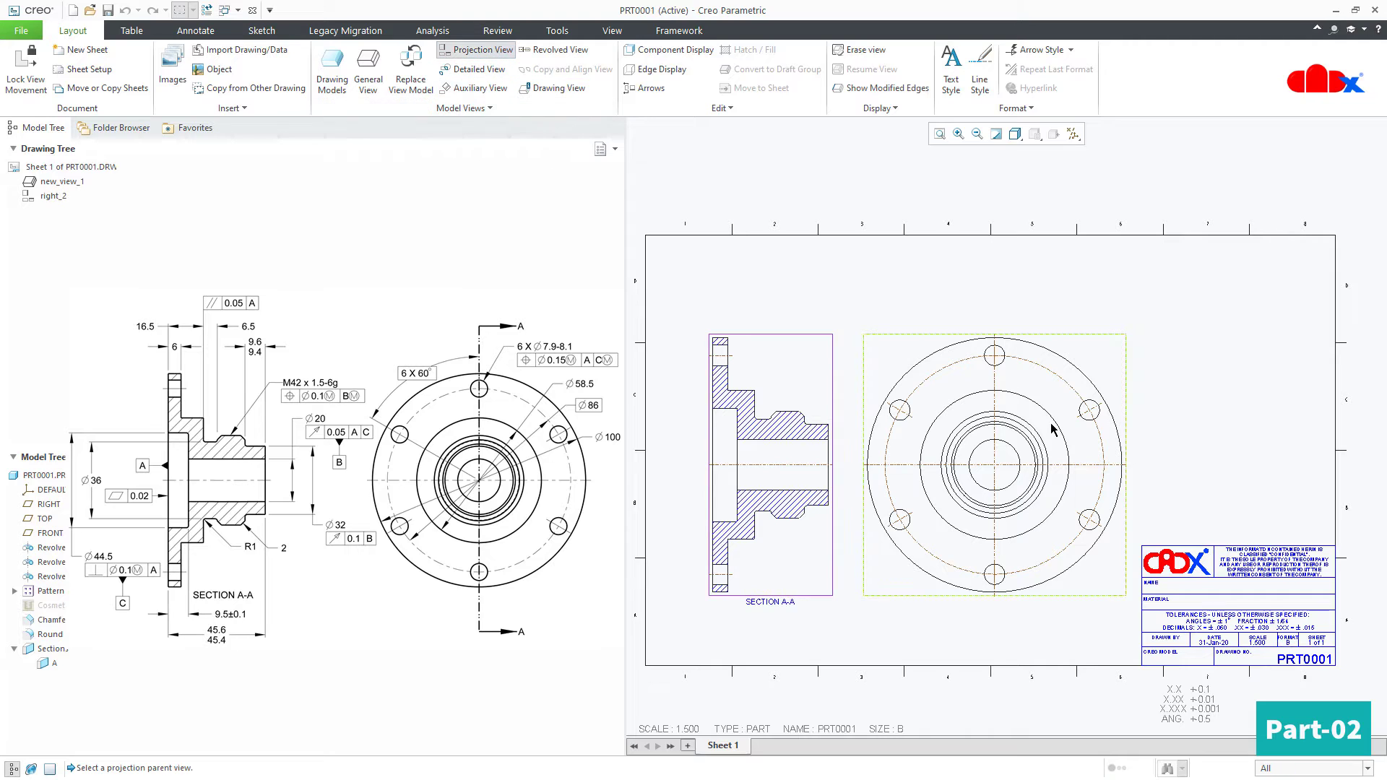
pyautogui.click(1228, 429)
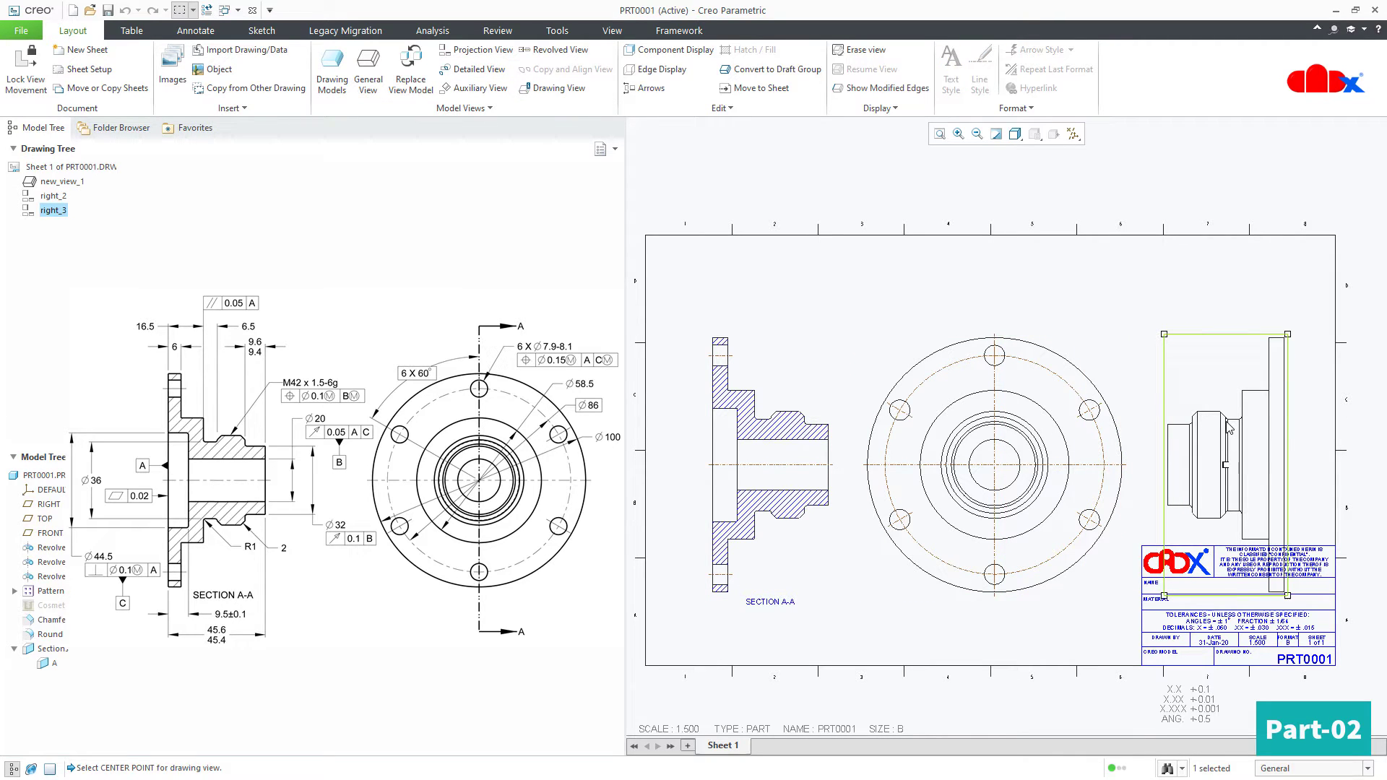
pyautogui.click(469, 49)
pyautogui.click(1202, 189)
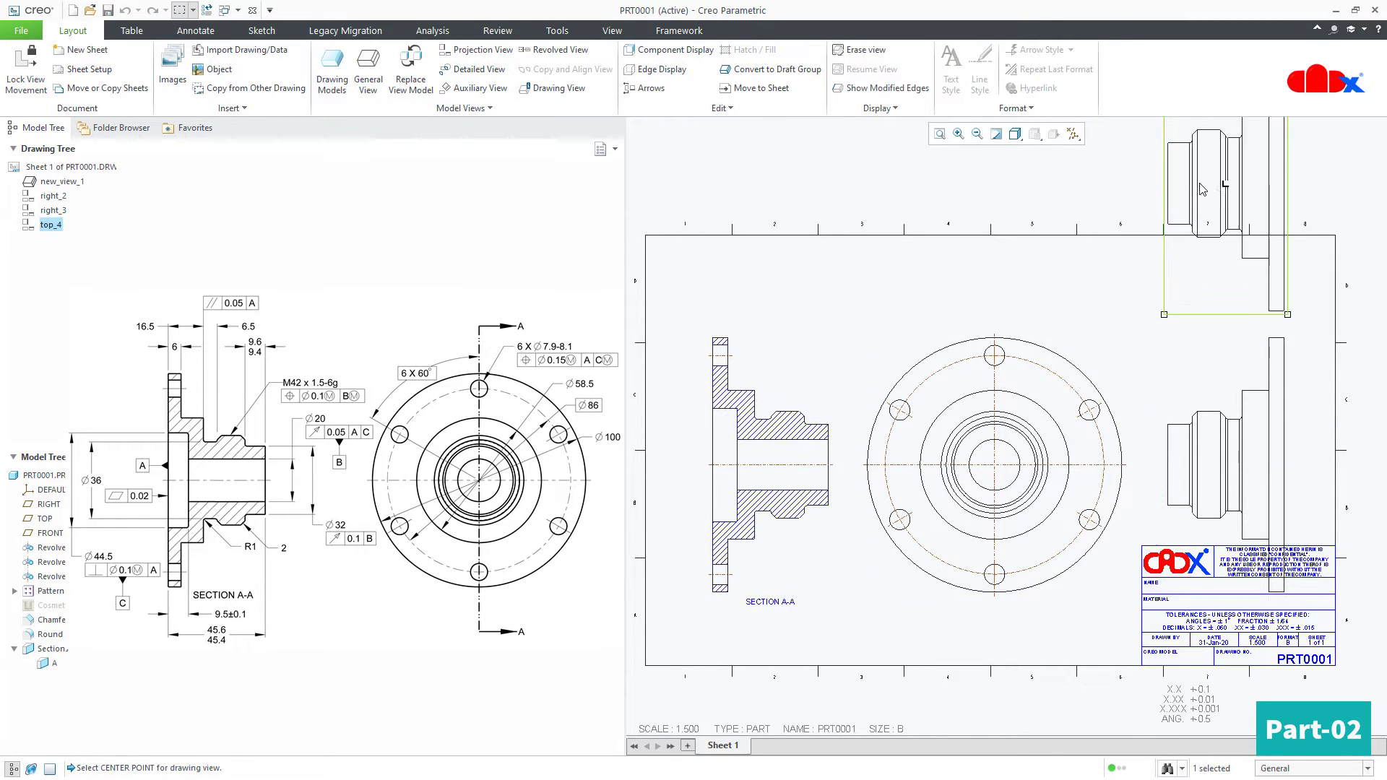
pyautogui.hotkey('ctrl', 'z')
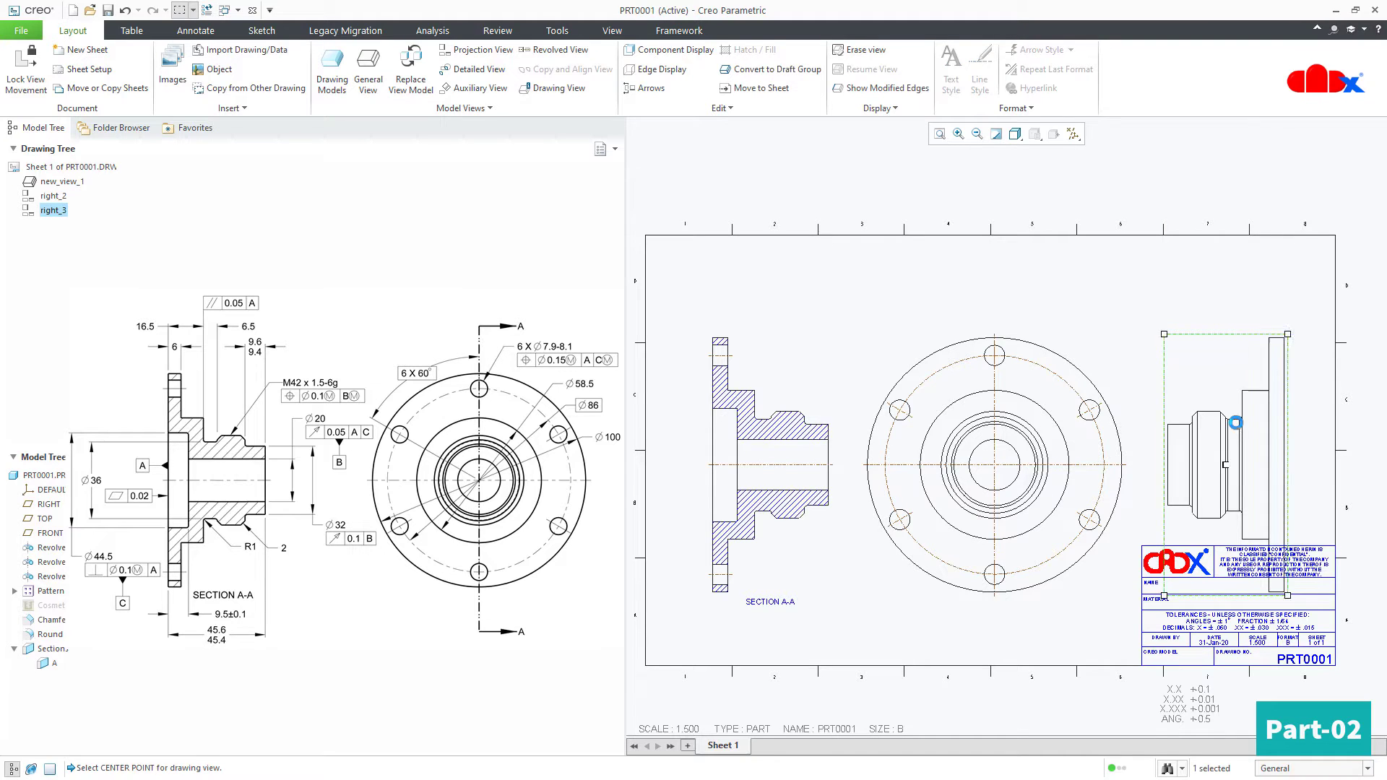
pyautogui.hotkey('ctrl', 'z')
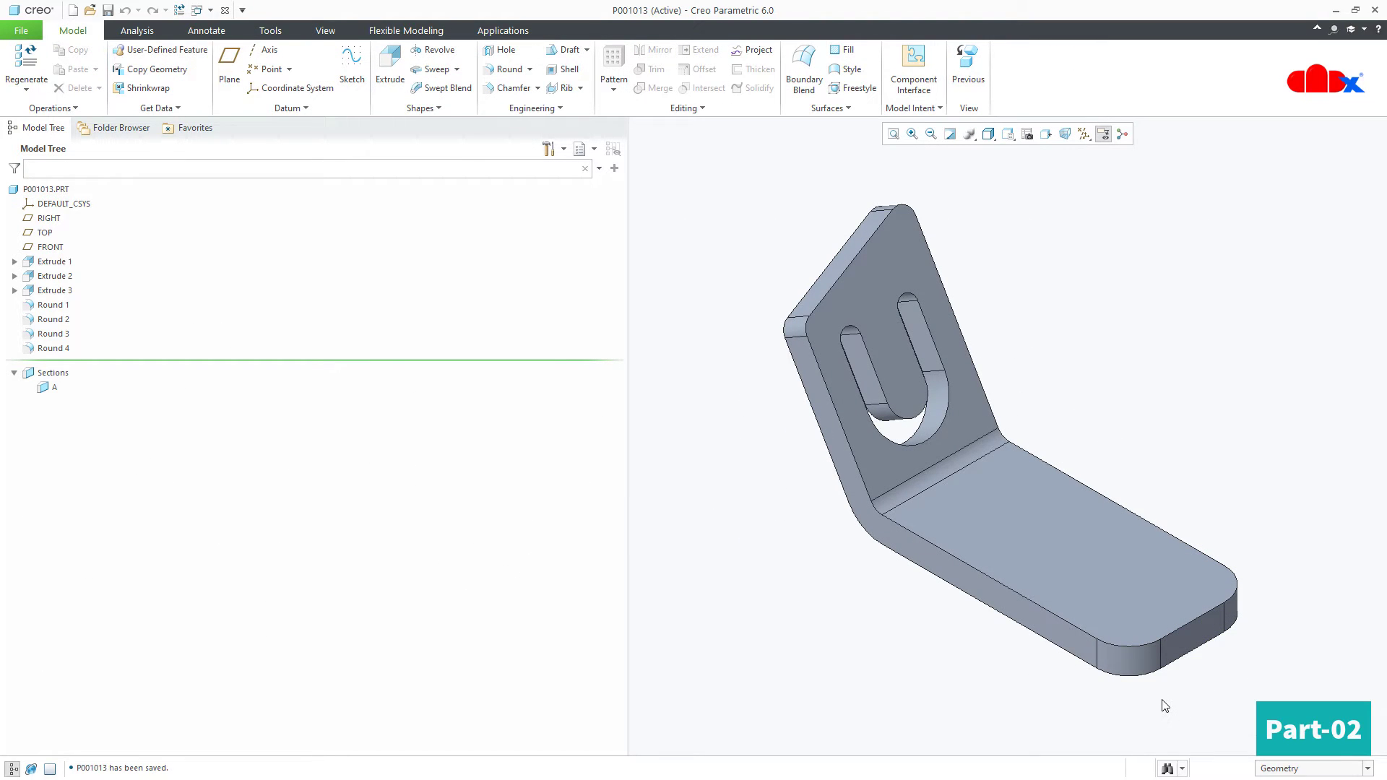
# Create a new drawing of the slotted bent bracket P001013
pyautogui.moveTo(1058, 609); pyautogui.dragTo(1112, 603, button='middle')
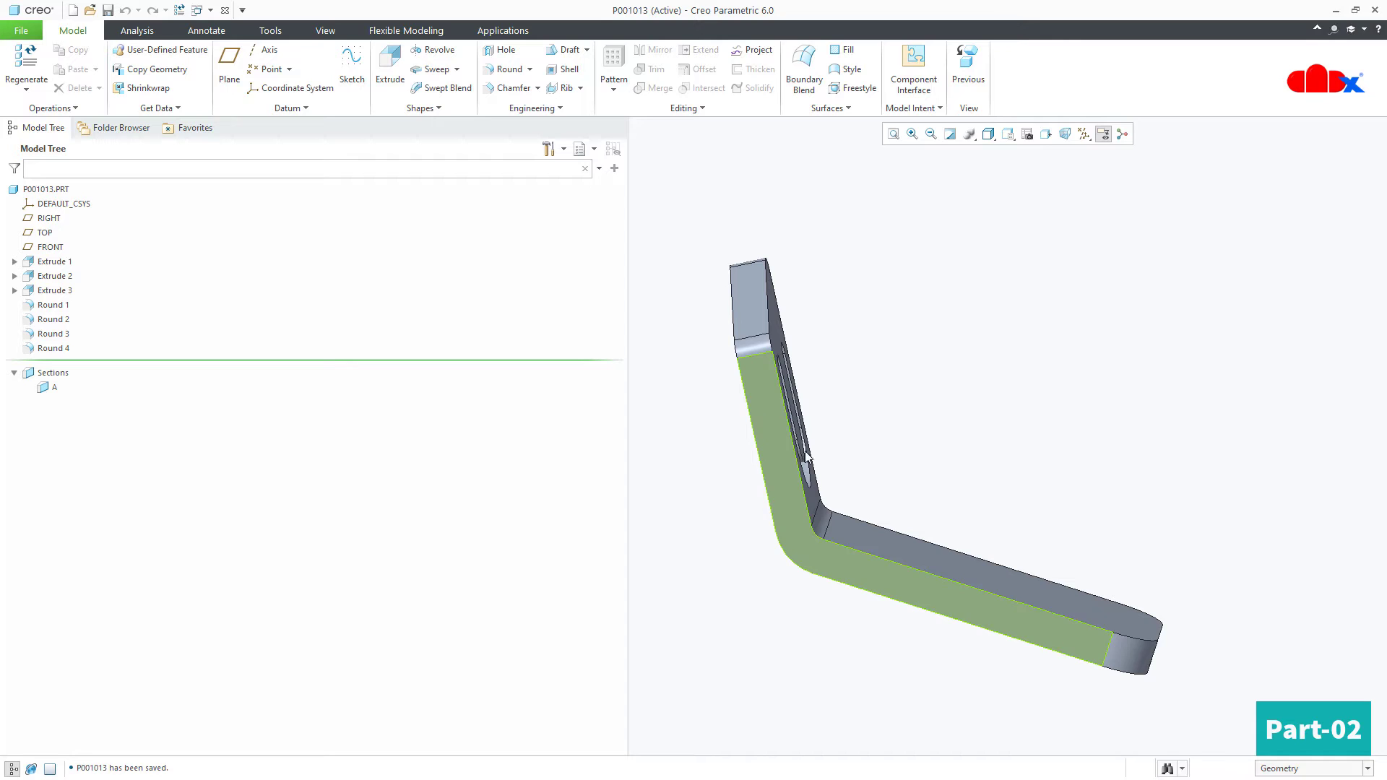
pyautogui.moveTo(806, 456); pyautogui.dragTo(831, 557, button='middle')
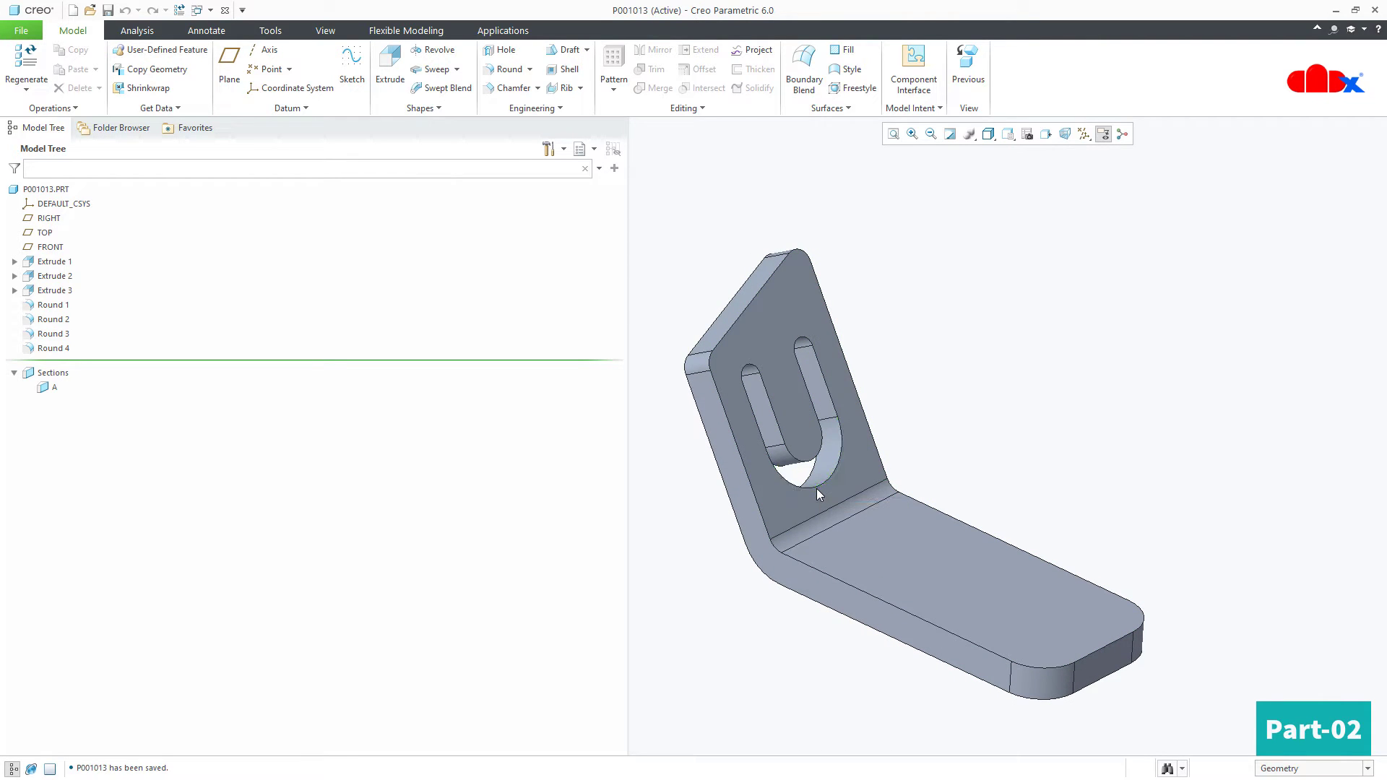
pyautogui.click(77, 14)
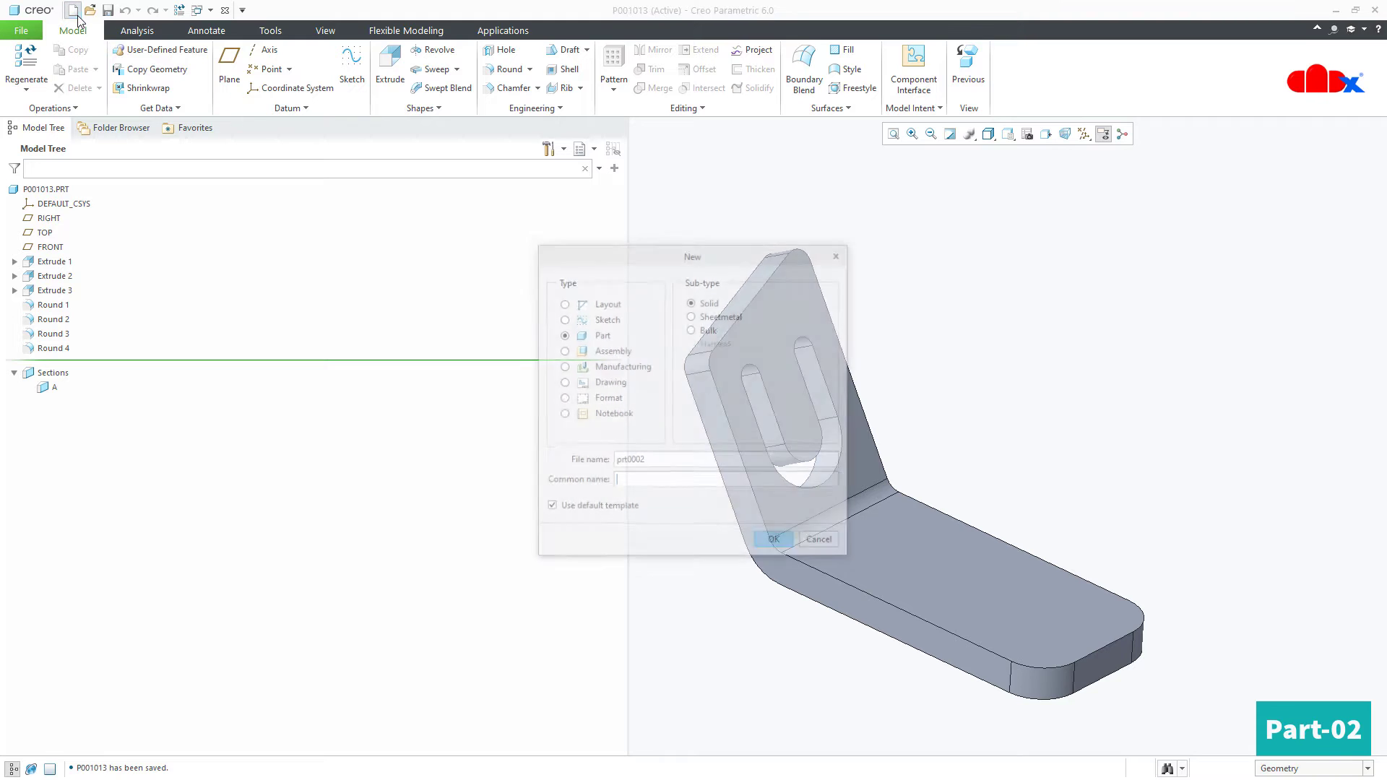
pyautogui.click(565, 382)
pyautogui.click(770, 562)
pyautogui.click(722, 578)
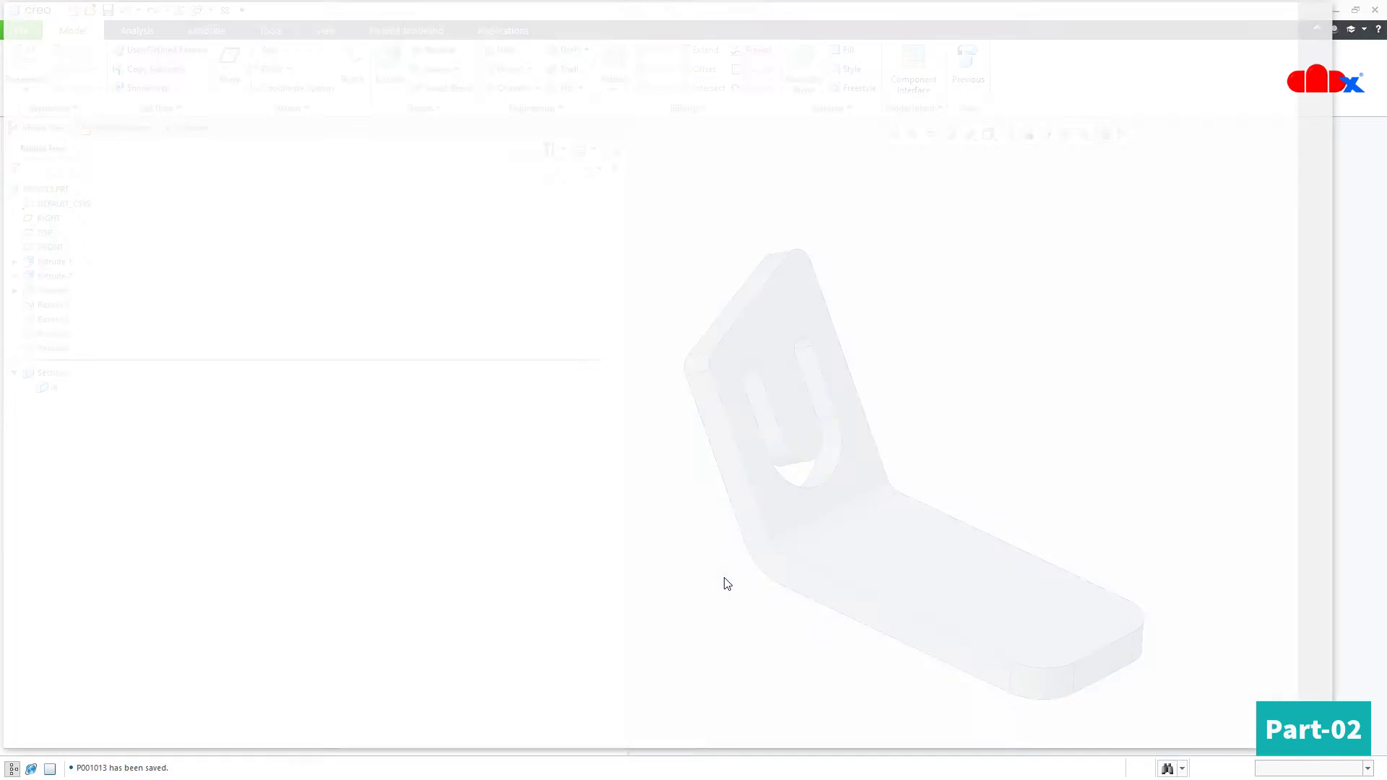
# Place a general view of the bracket with no combined state, oriented to FRONT, in the lower-left area of the sheet
pyautogui.click(369, 85)
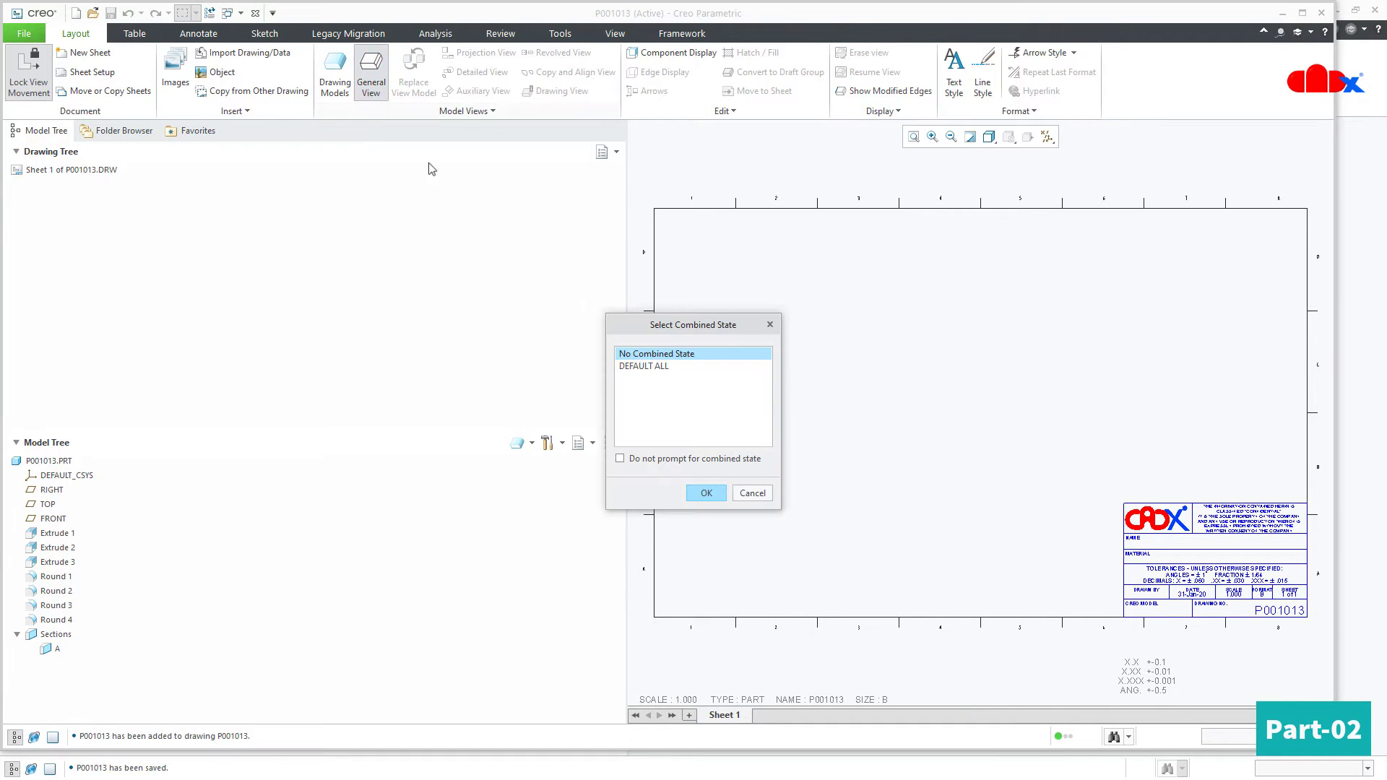
pyautogui.click(707, 493)
pyautogui.click(805, 448)
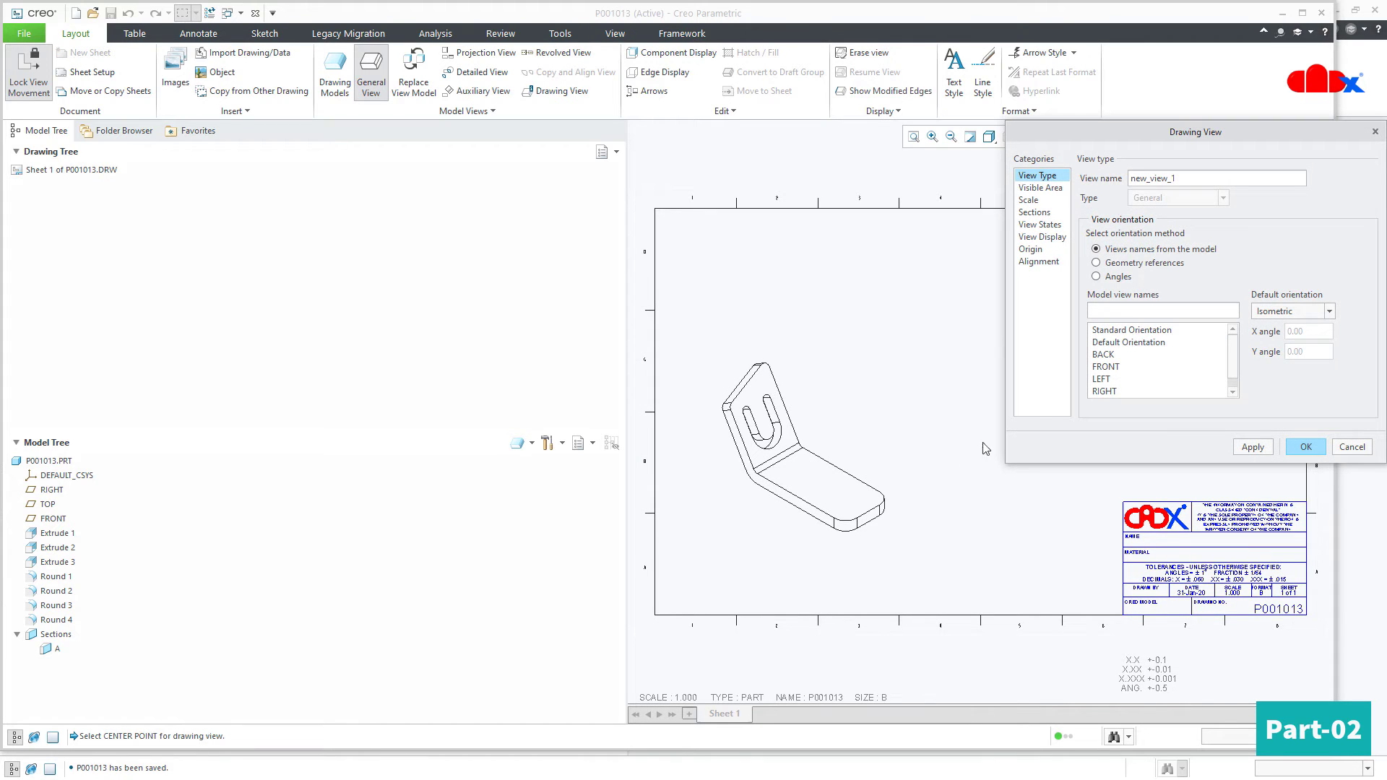
pyautogui.click(1107, 367)
pyautogui.click(1262, 449)
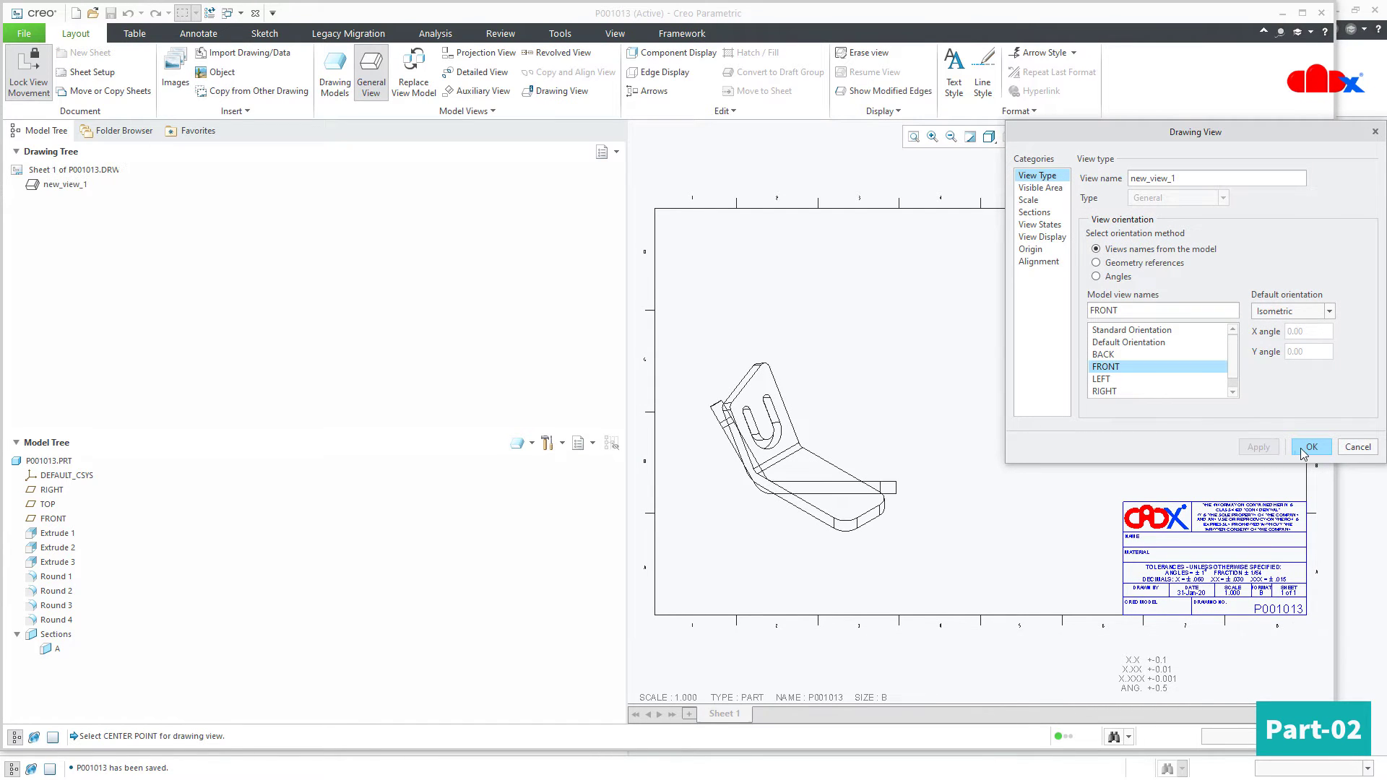
pyautogui.click(1307, 447)
pyautogui.click(1109, 457)
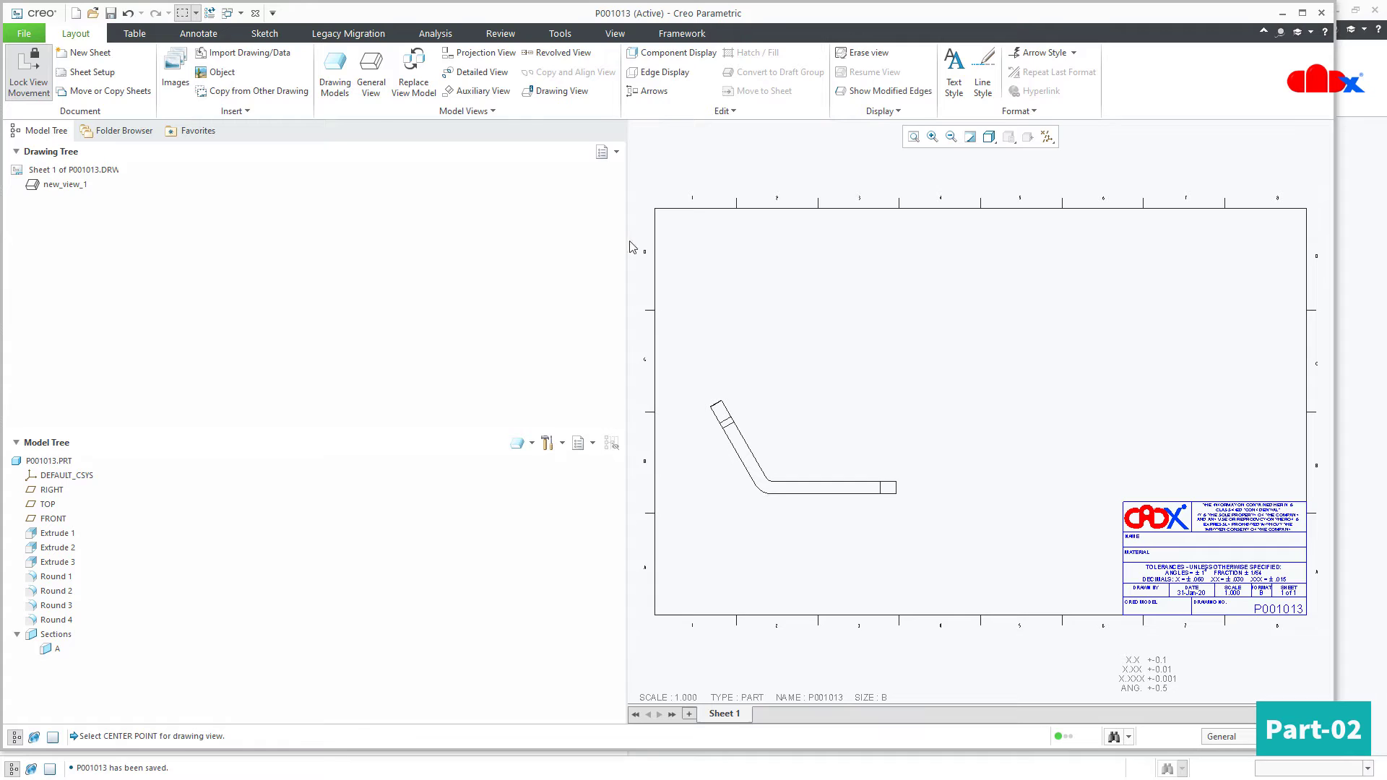
# Add projected views of the bracket above and to the right of the front view
pyautogui.click(481, 53)
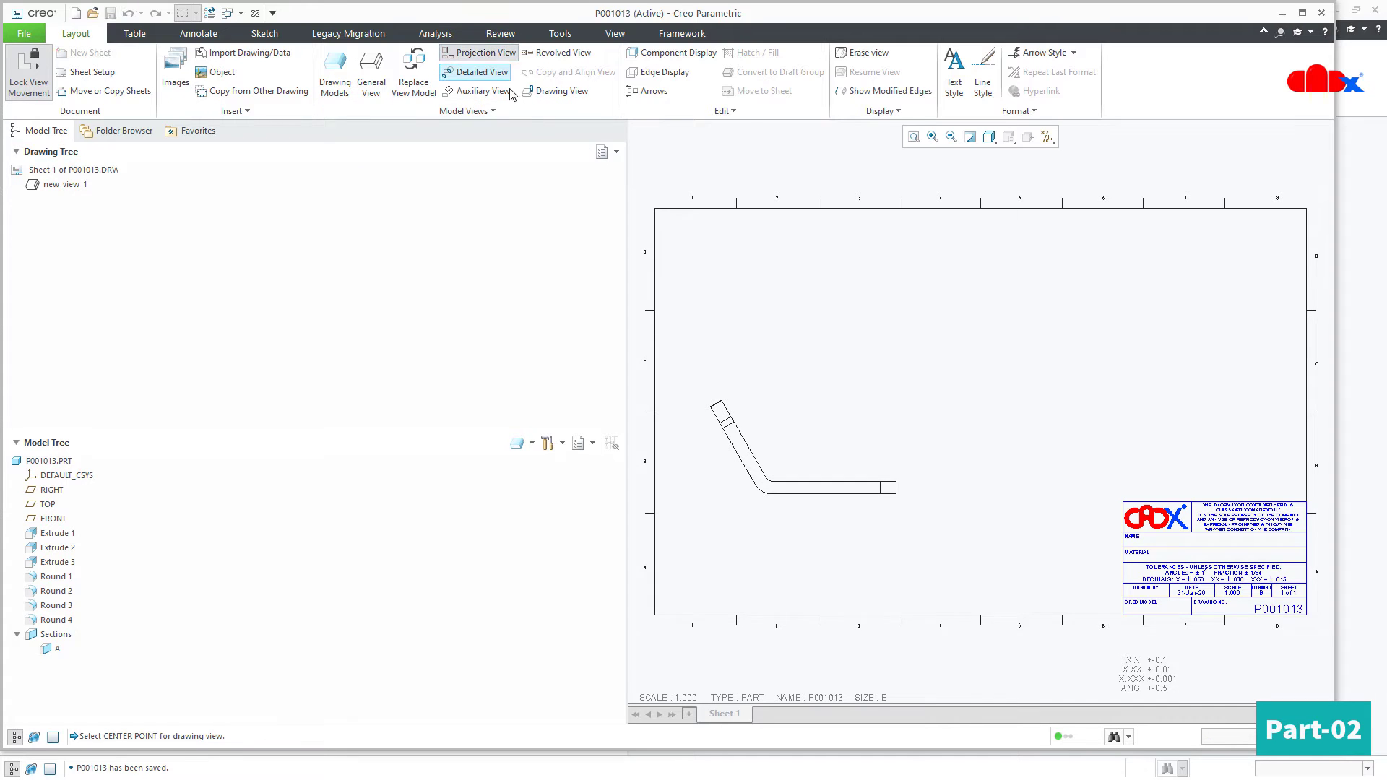
pyautogui.click(776, 342)
pyautogui.click(813, 470)
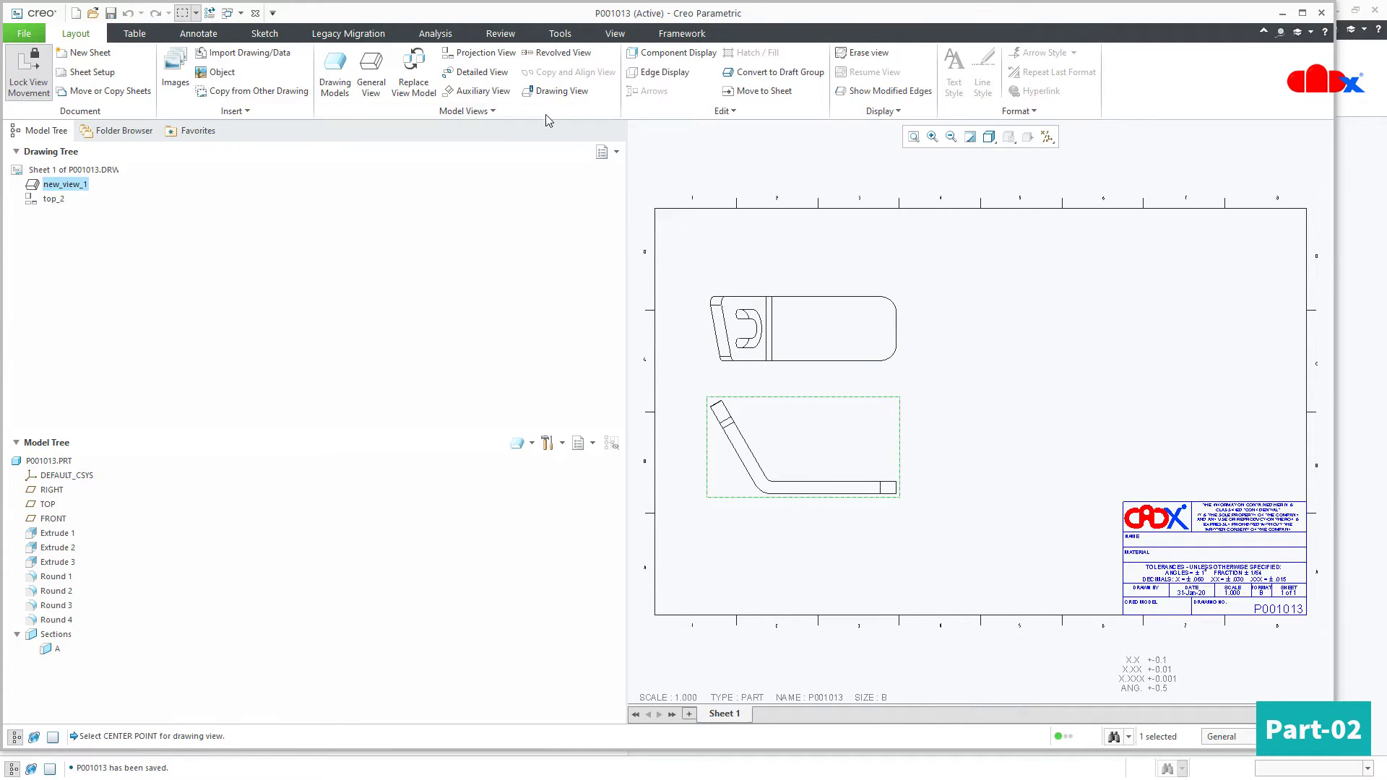
pyautogui.click(480, 53)
pyautogui.click(975, 451)
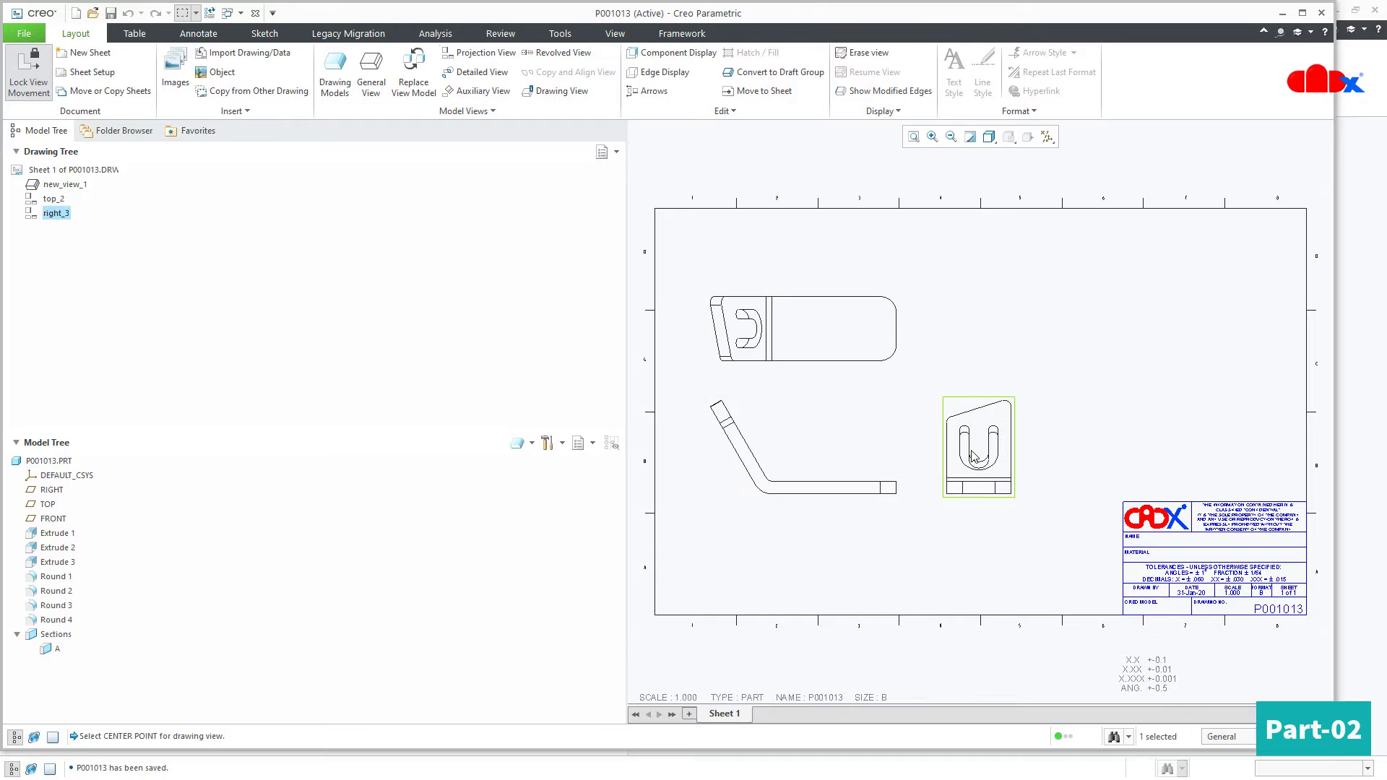
pyautogui.click(963, 544)
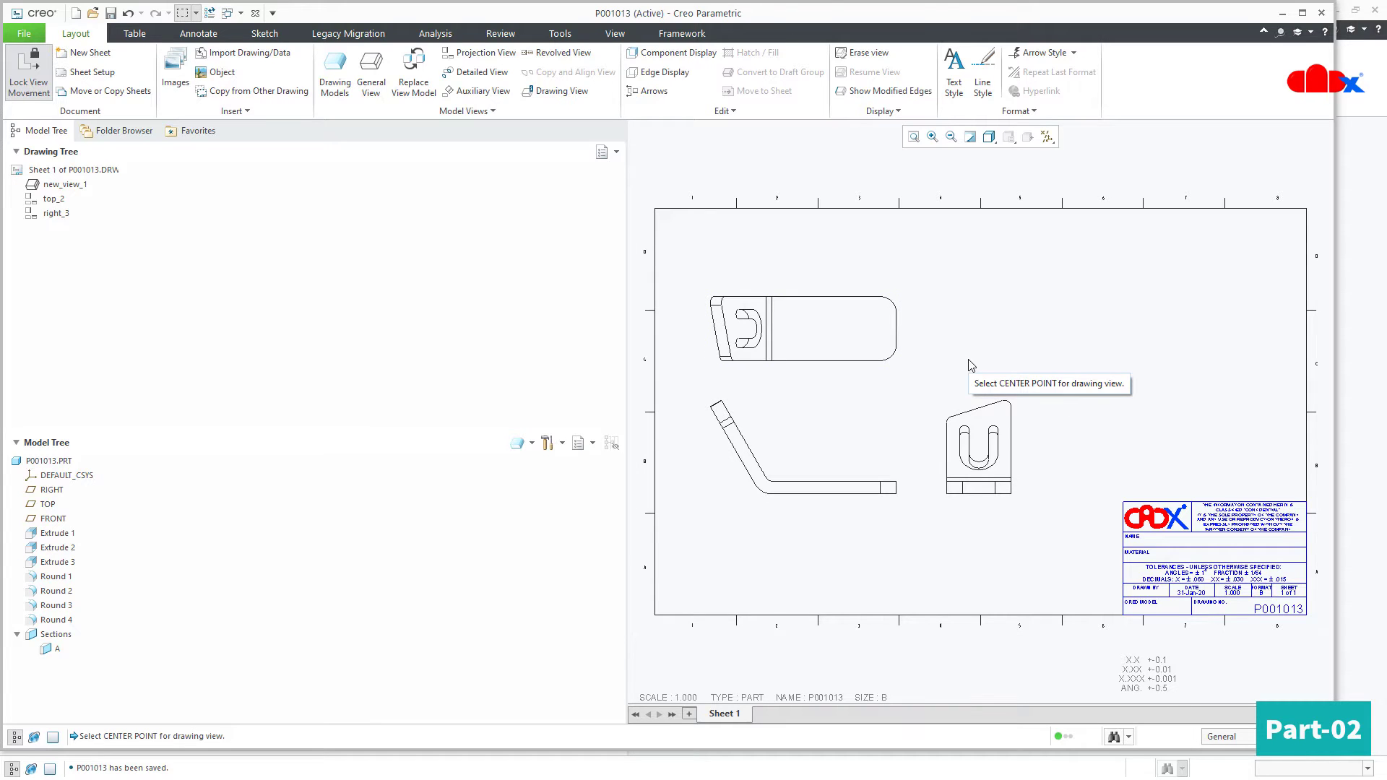
# Create an auxiliary view from the bracket's inclined edge in the front view and place it in the upper-right area of the sheet
pyautogui.click(478, 91)
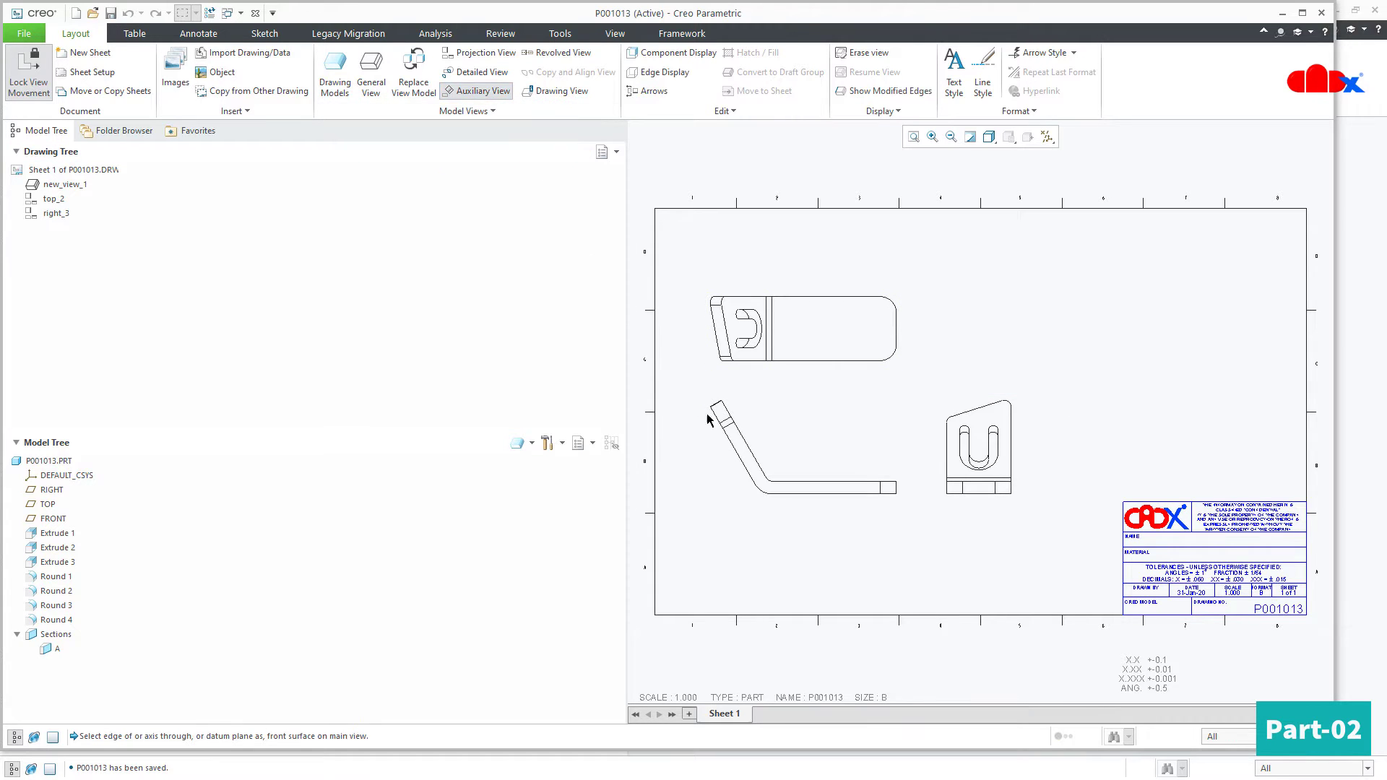
pyautogui.click(747, 449)
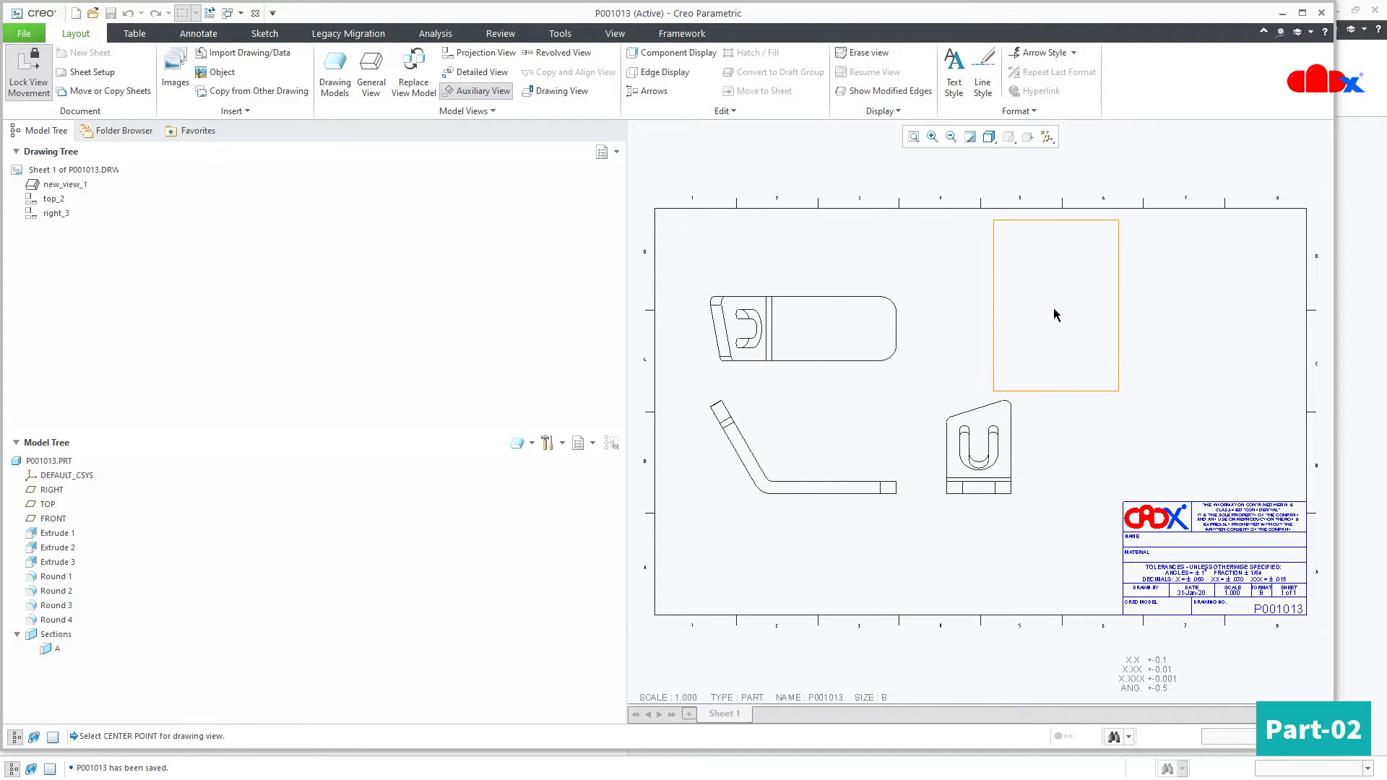
pyautogui.click(1056, 315)
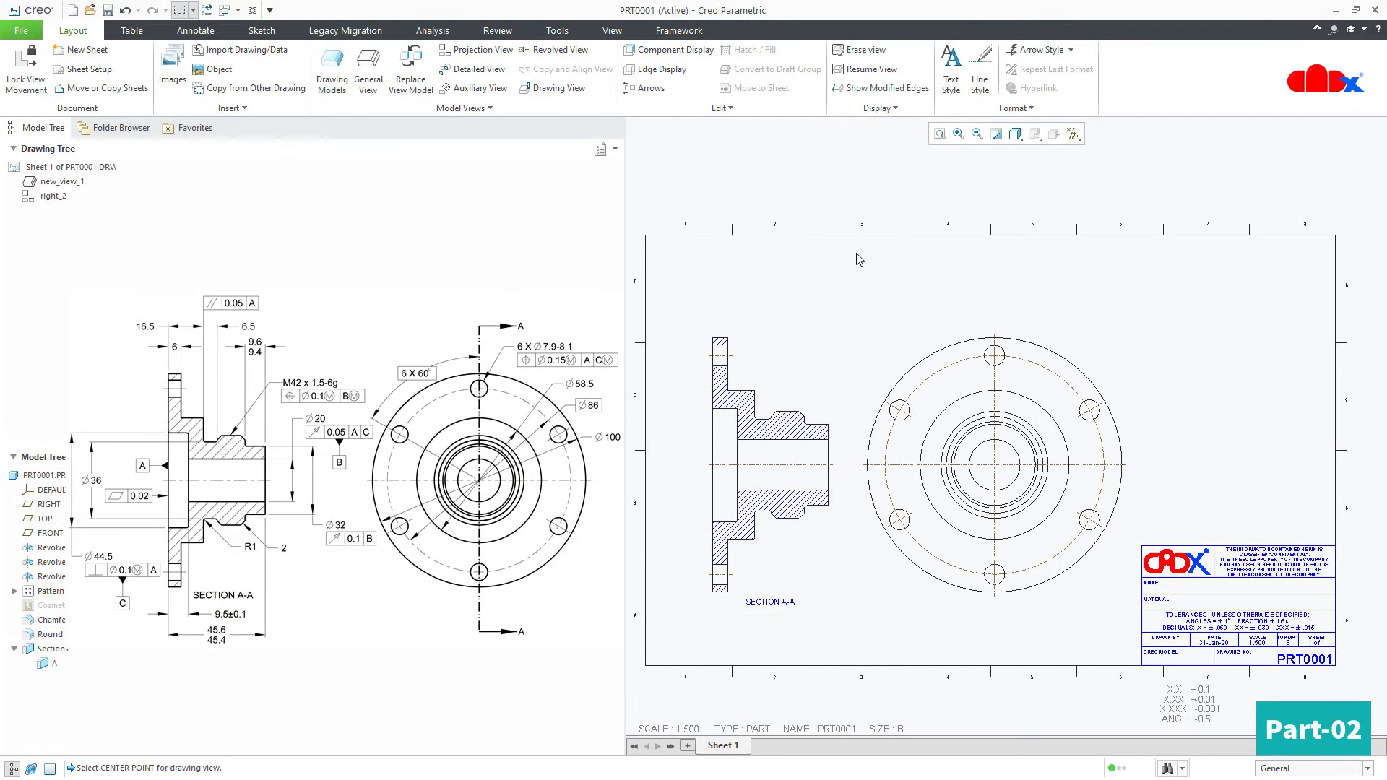
# In the PRT0001 drawing, define a detailed view centred on the hub's lower edge in SECTION A-A, enclosed by a closed spline
pyautogui.click(479, 70)
pyautogui.scroll(-5, 794, 526)
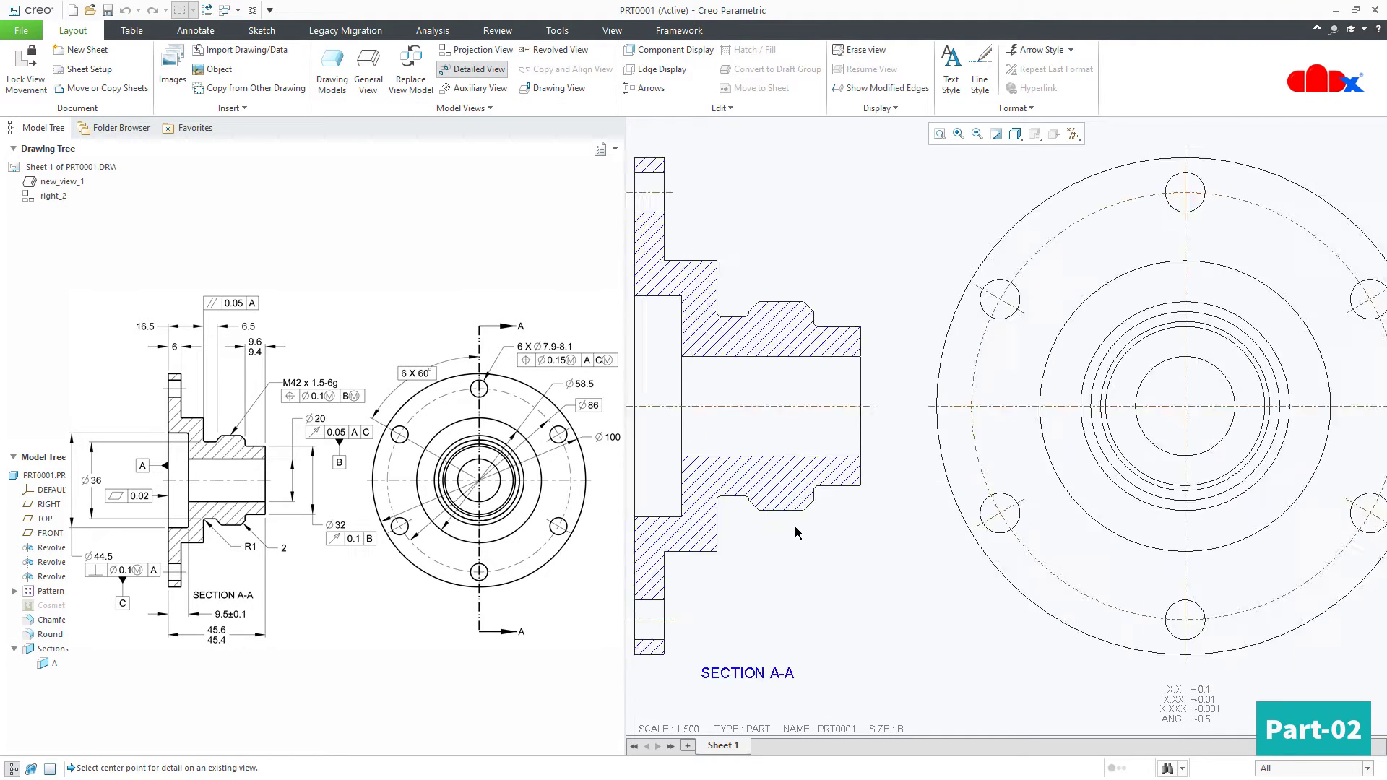
pyautogui.click(783, 506)
pyautogui.scroll(5, 784, 516)
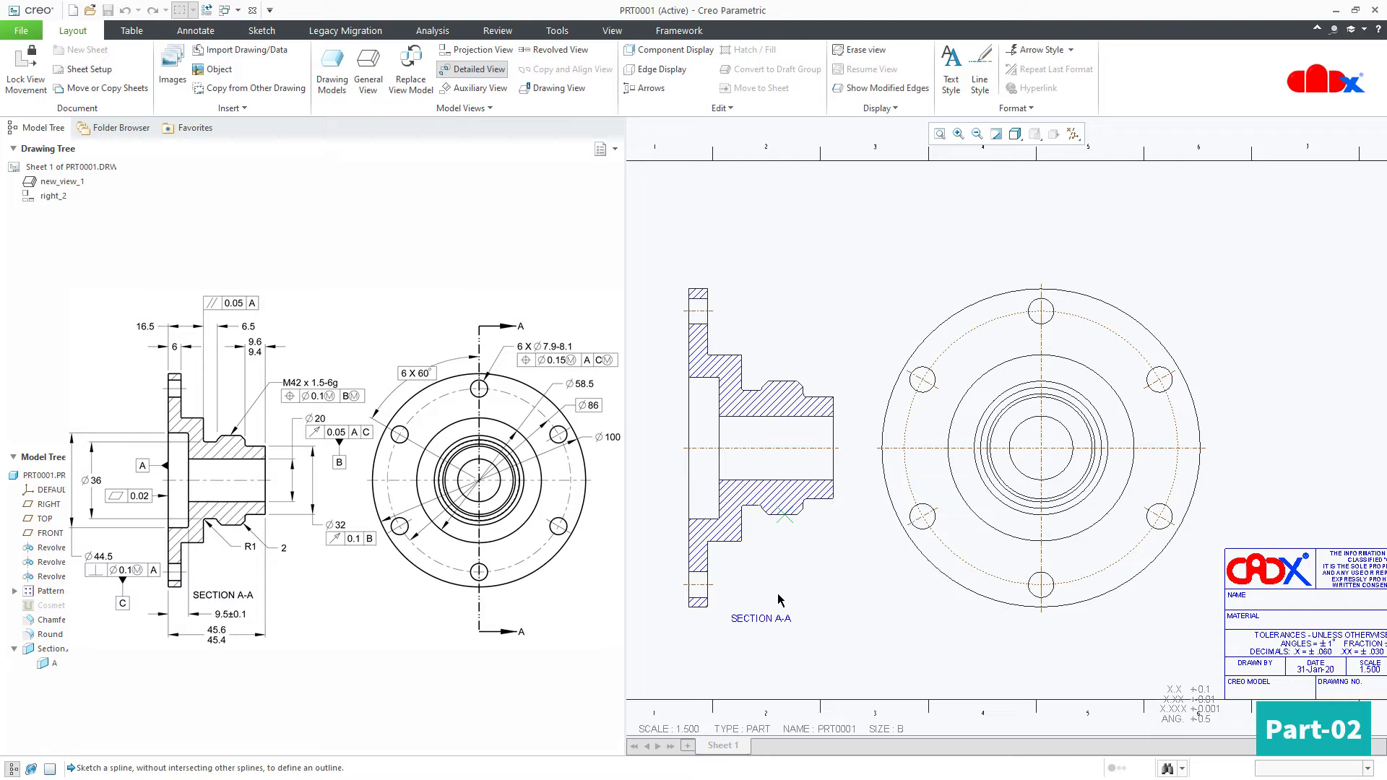
pyautogui.click(717, 516)
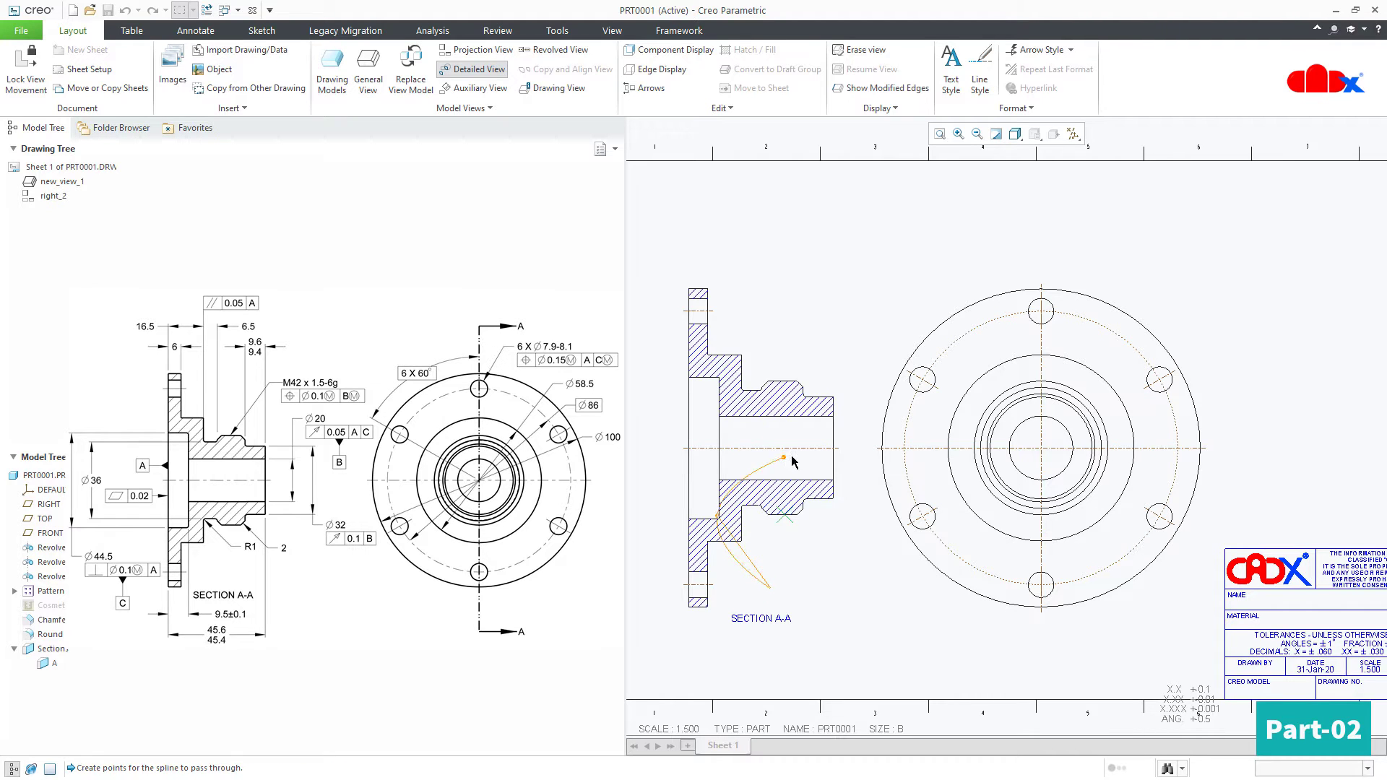
pyautogui.click(805, 456)
pyautogui.click(871, 496)
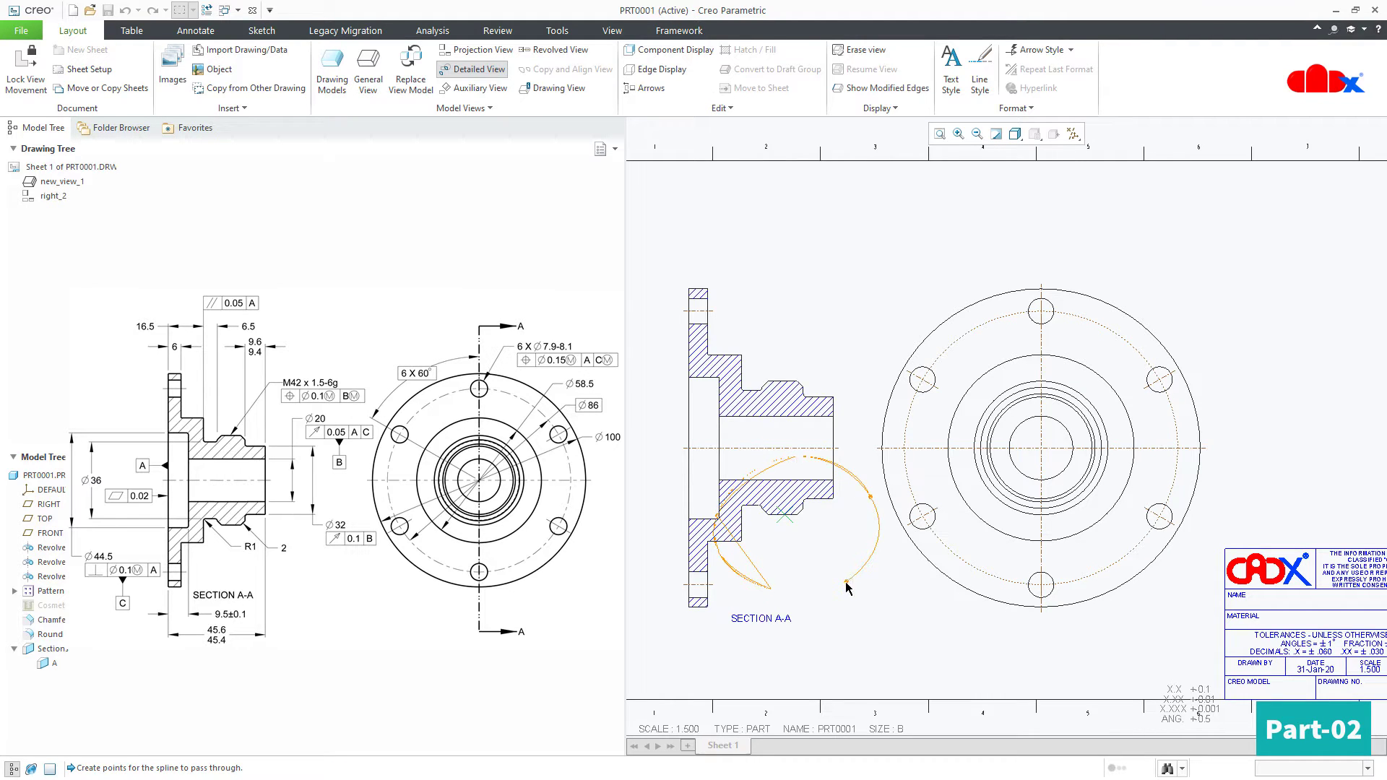
pyautogui.click(803, 588)
pyautogui.click(792, 593)
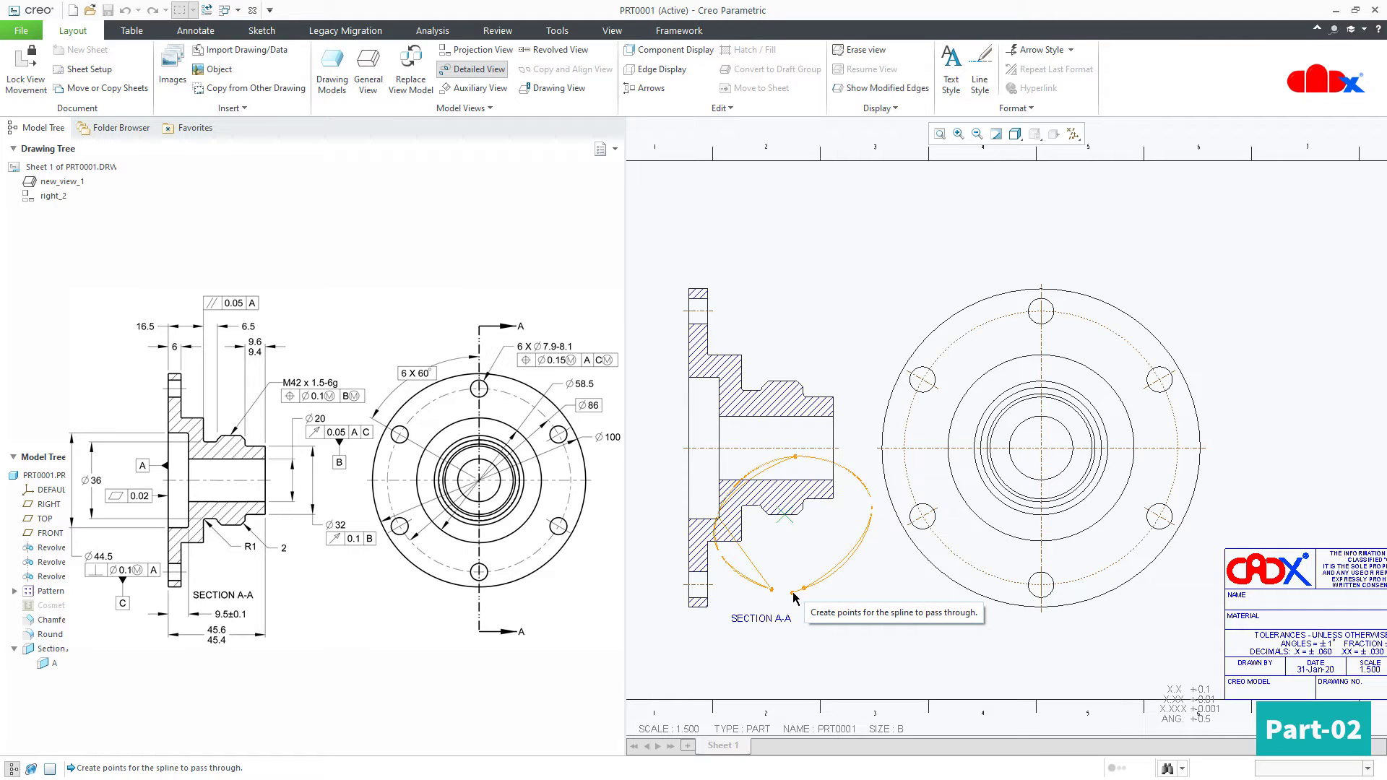
pyautogui.middleClick(793, 597)
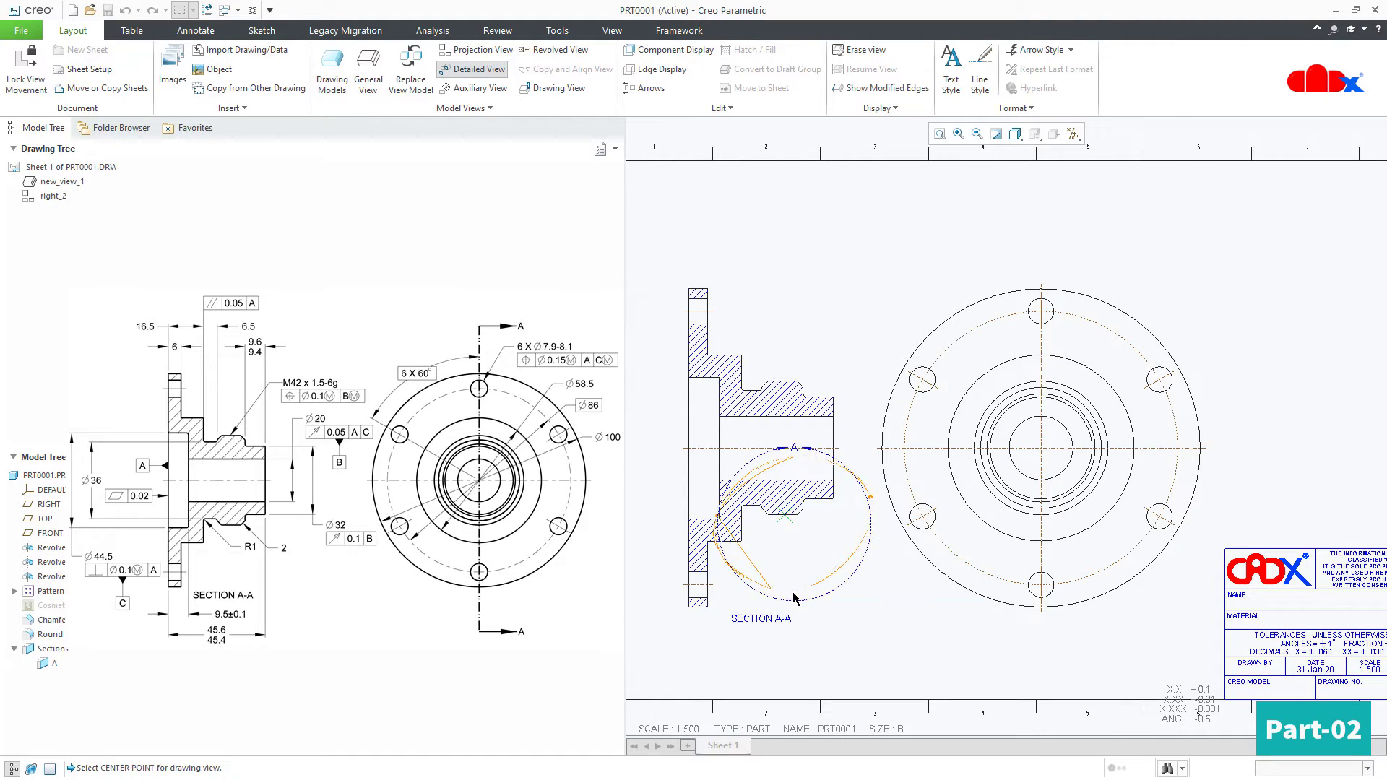
# Place the detail view near the sheet's upper-right corner and shift it slightly down and to the right
pyautogui.click(1306, 268)
pyautogui.moveTo(1293, 378); pyautogui.dragTo(1183, 404, button='middle')
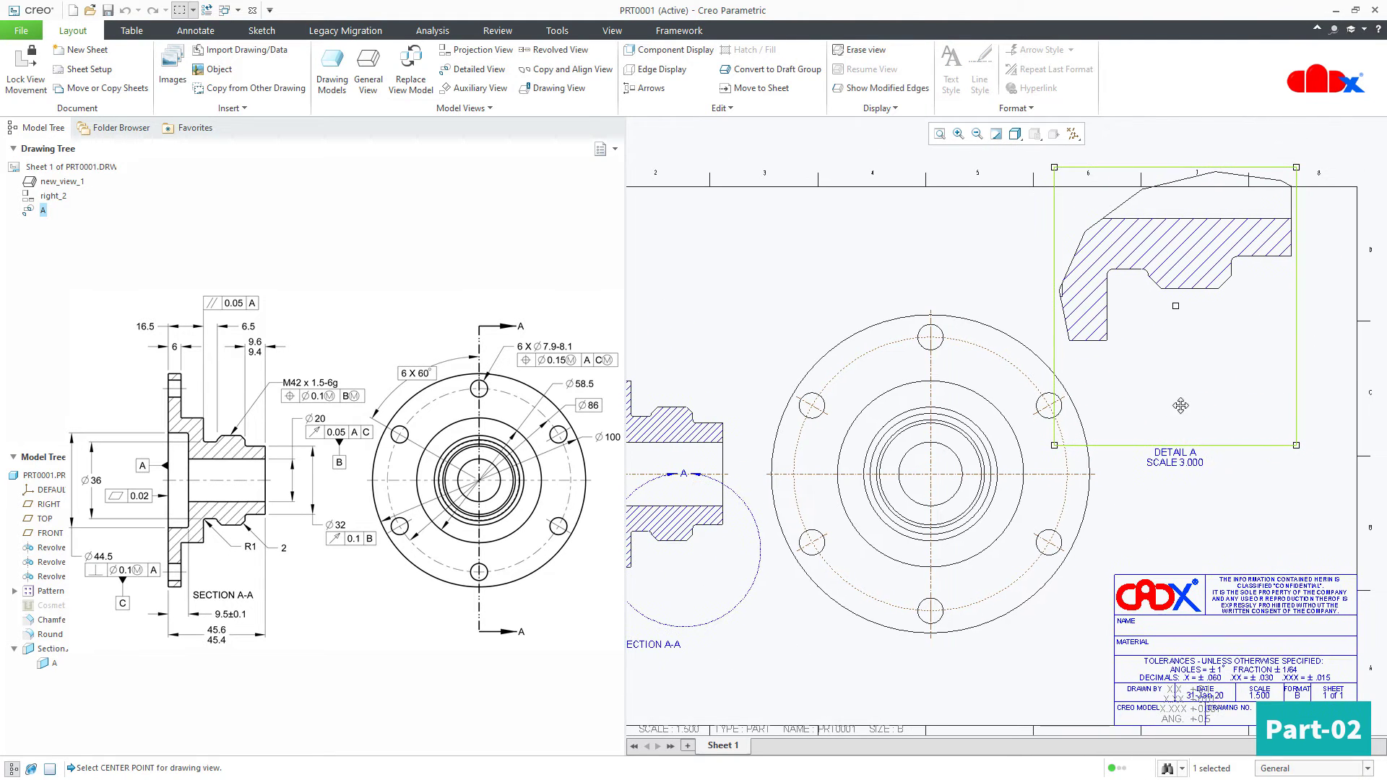
pyautogui.moveTo(1210, 379); pyautogui.dragTo(1242, 430)
pyautogui.click(1033, 621)
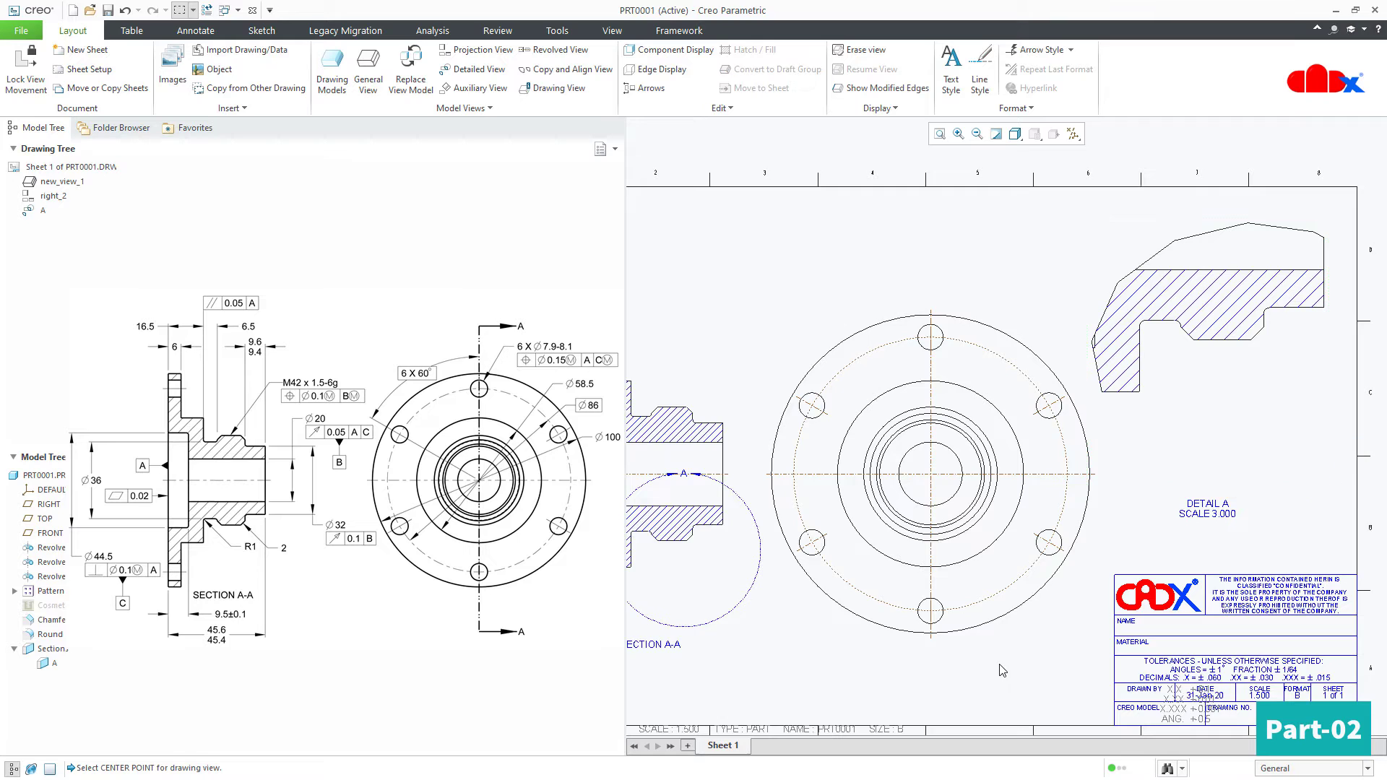
# Delete the DETAIL A view from the sheet
pyautogui.scroll(-3, 1150, 485)
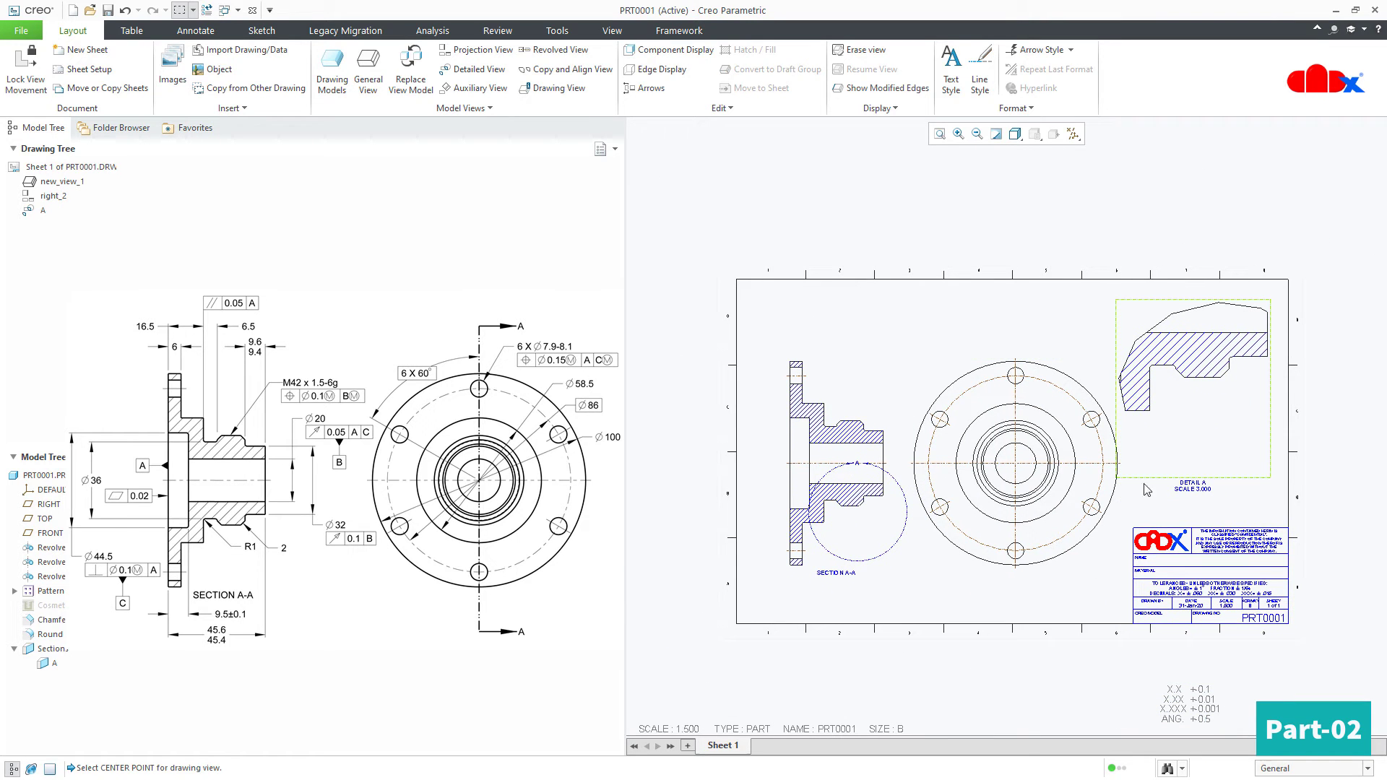
pyautogui.moveTo(1147, 490); pyautogui.dragTo(1104, 494, button='middle')
pyautogui.click(1116, 404)
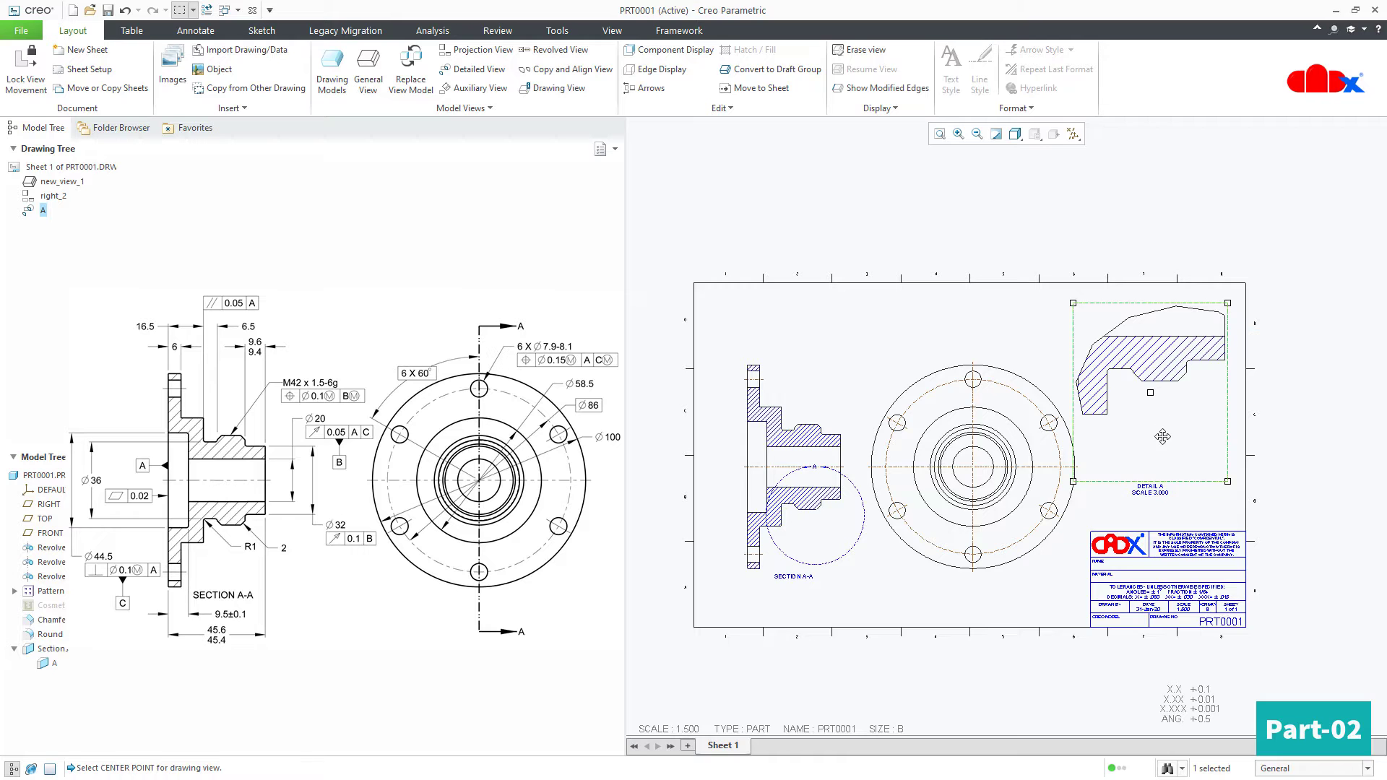
pyautogui.press('Delete')
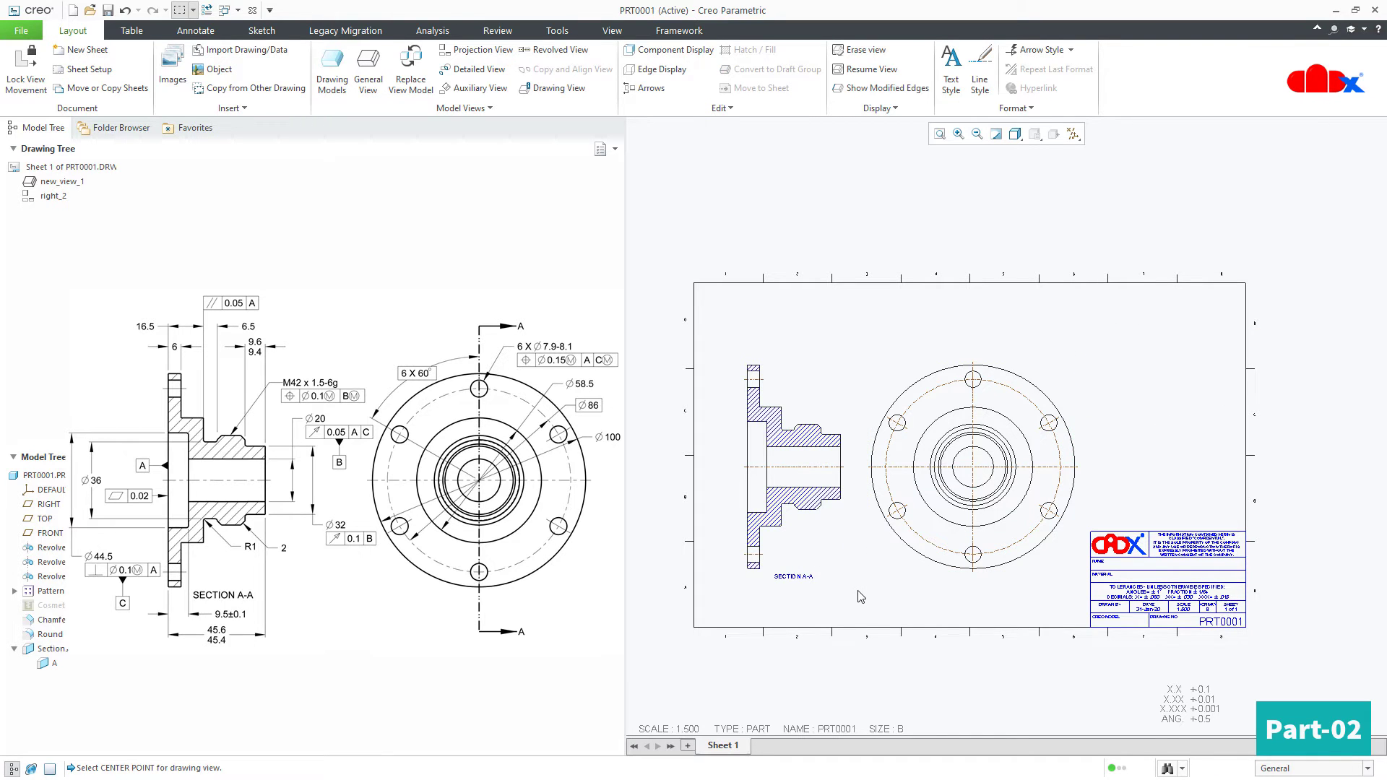
# Sketch a draft circle centred on the hub's lower edge in SECTION A-A and shift it slightly up and to the left
pyautogui.scroll(2, 838, 595)
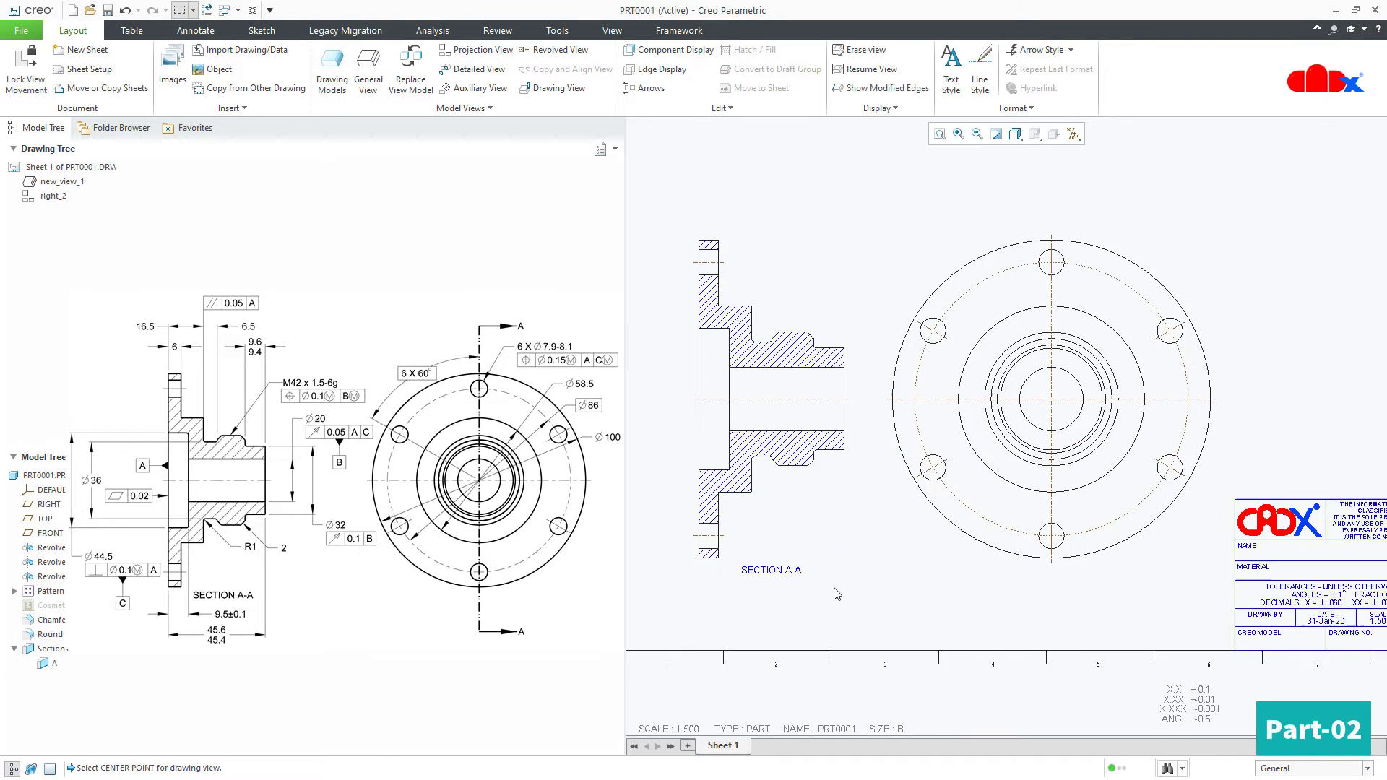
pyautogui.click(261, 30)
pyautogui.click(382, 70)
pyautogui.scroll(3, 846, 488)
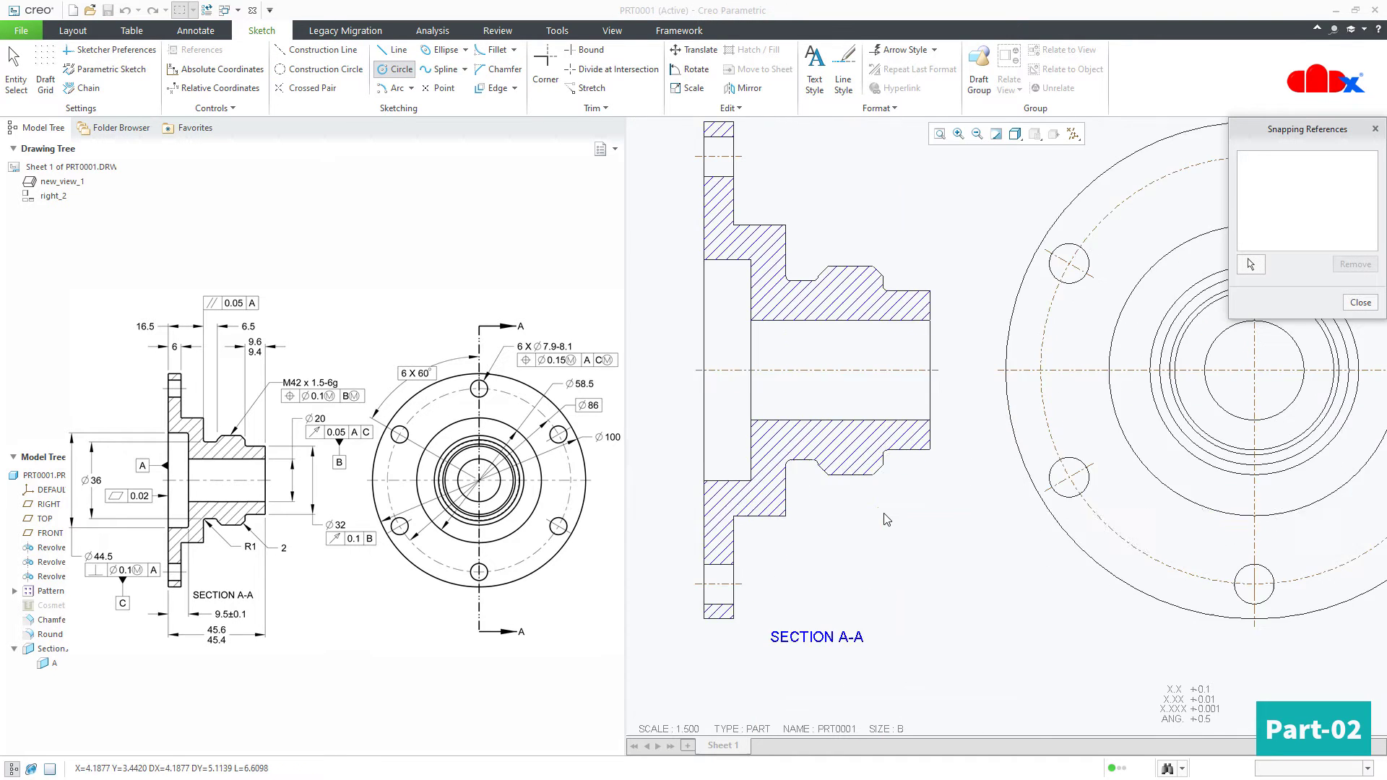
pyautogui.click(843, 465)
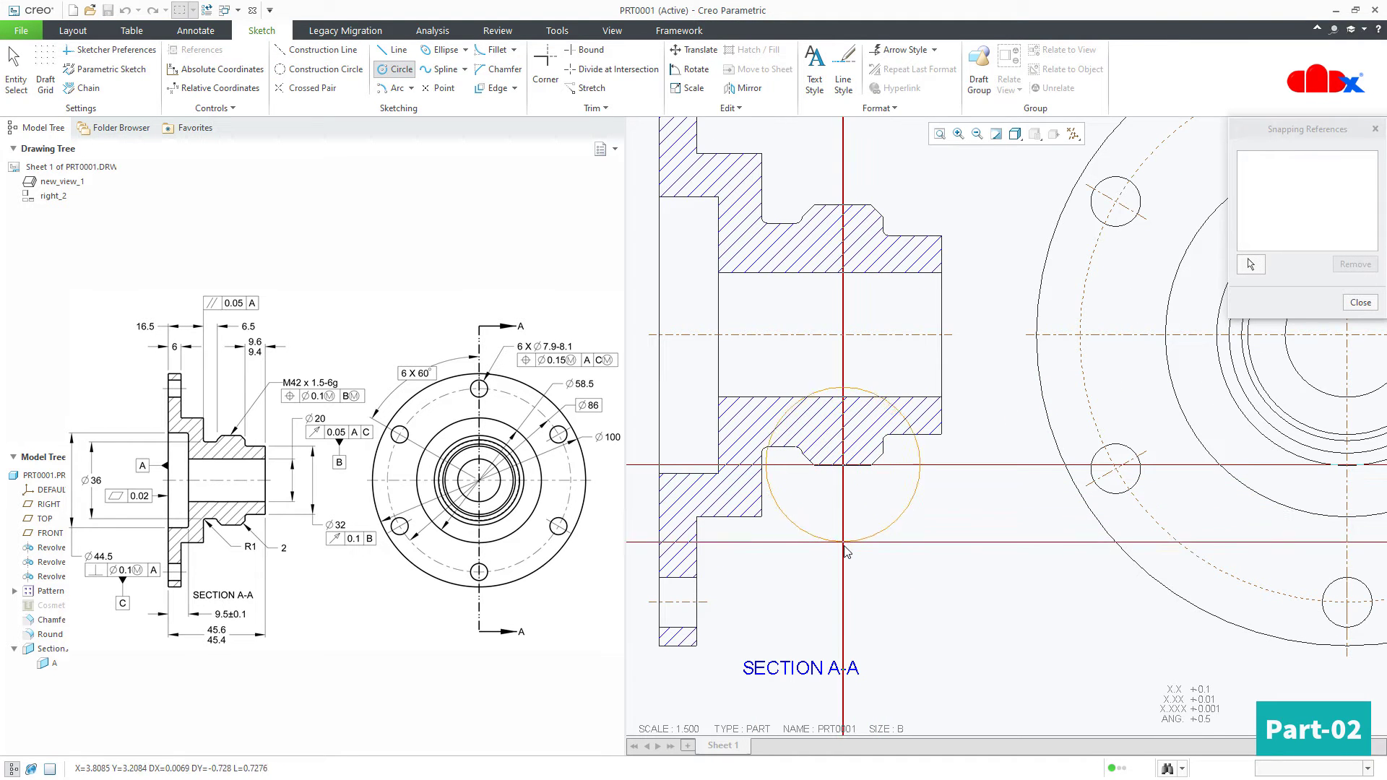
pyautogui.click(999, 564)
pyautogui.middleClick(998, 564)
pyautogui.scroll(1, 885, 548)
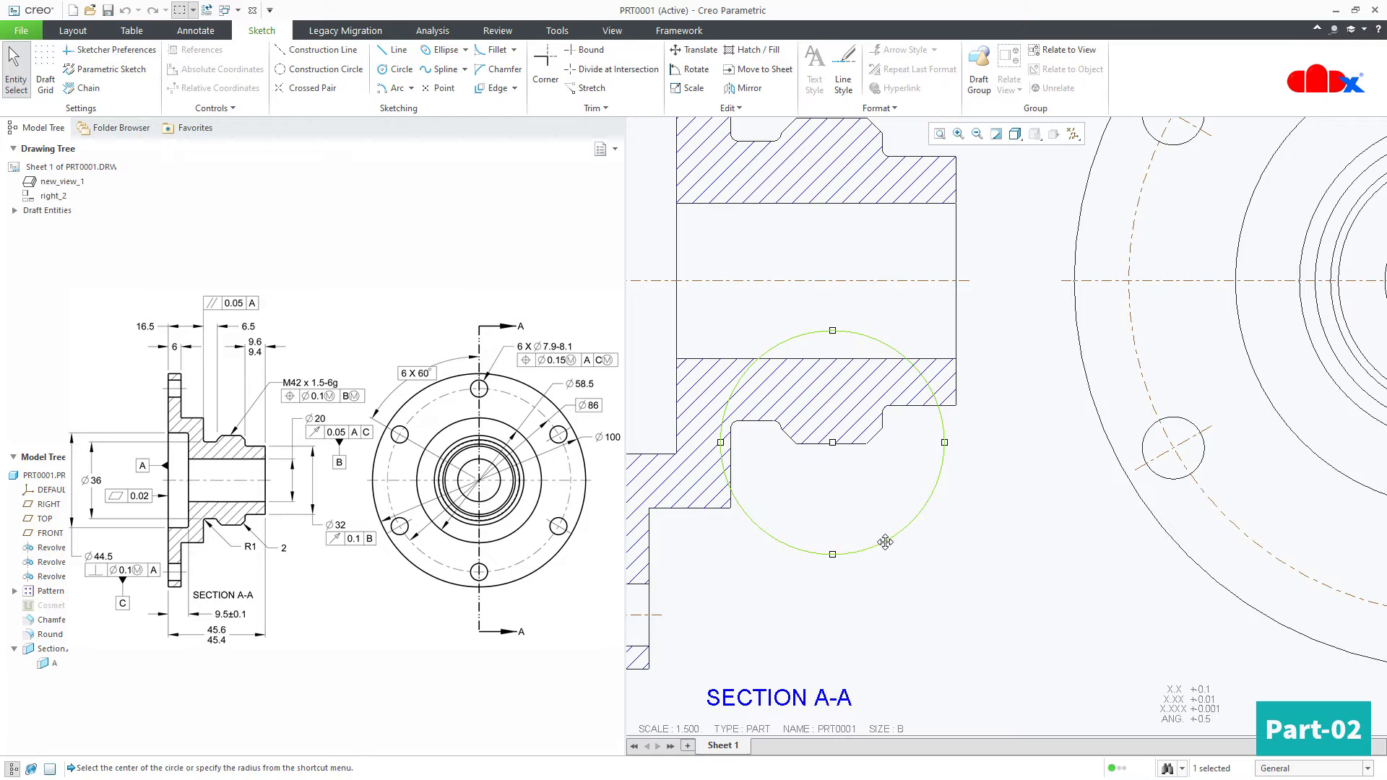
pyautogui.moveTo(886, 544); pyautogui.dragTo(879, 535)
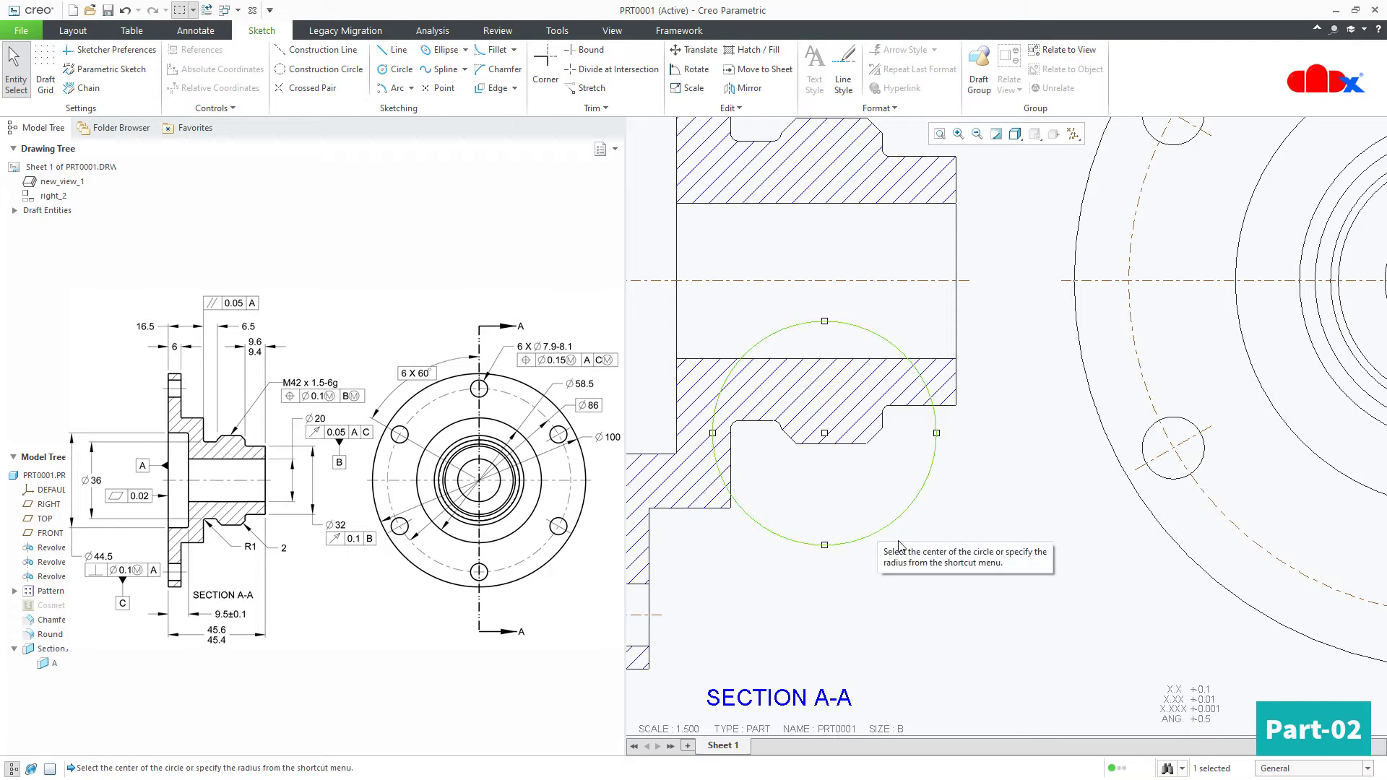
pyautogui.click(877, 532)
# Start a detailed view with its centre point on the hub's lower edge in SECTION A-A
pyautogui.click(74, 31)
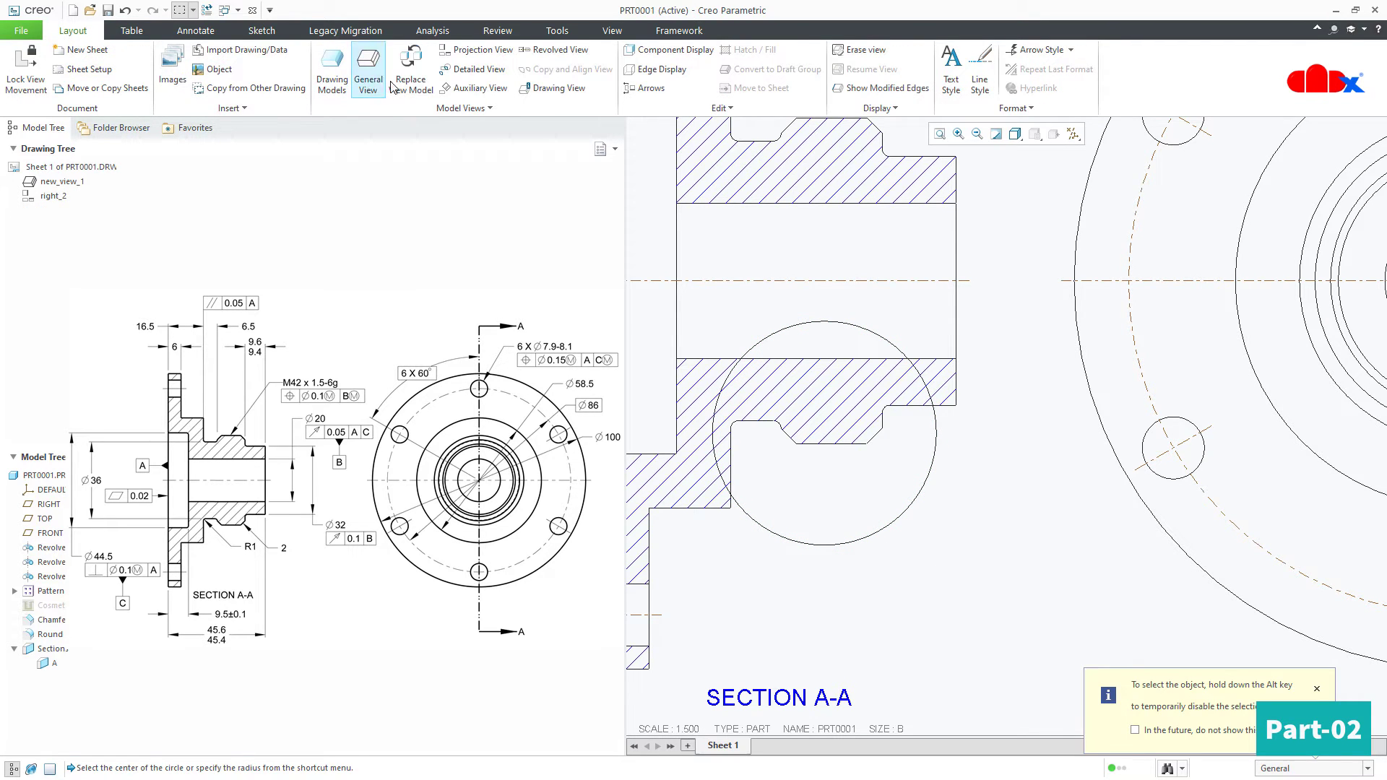
pyautogui.click(474, 68)
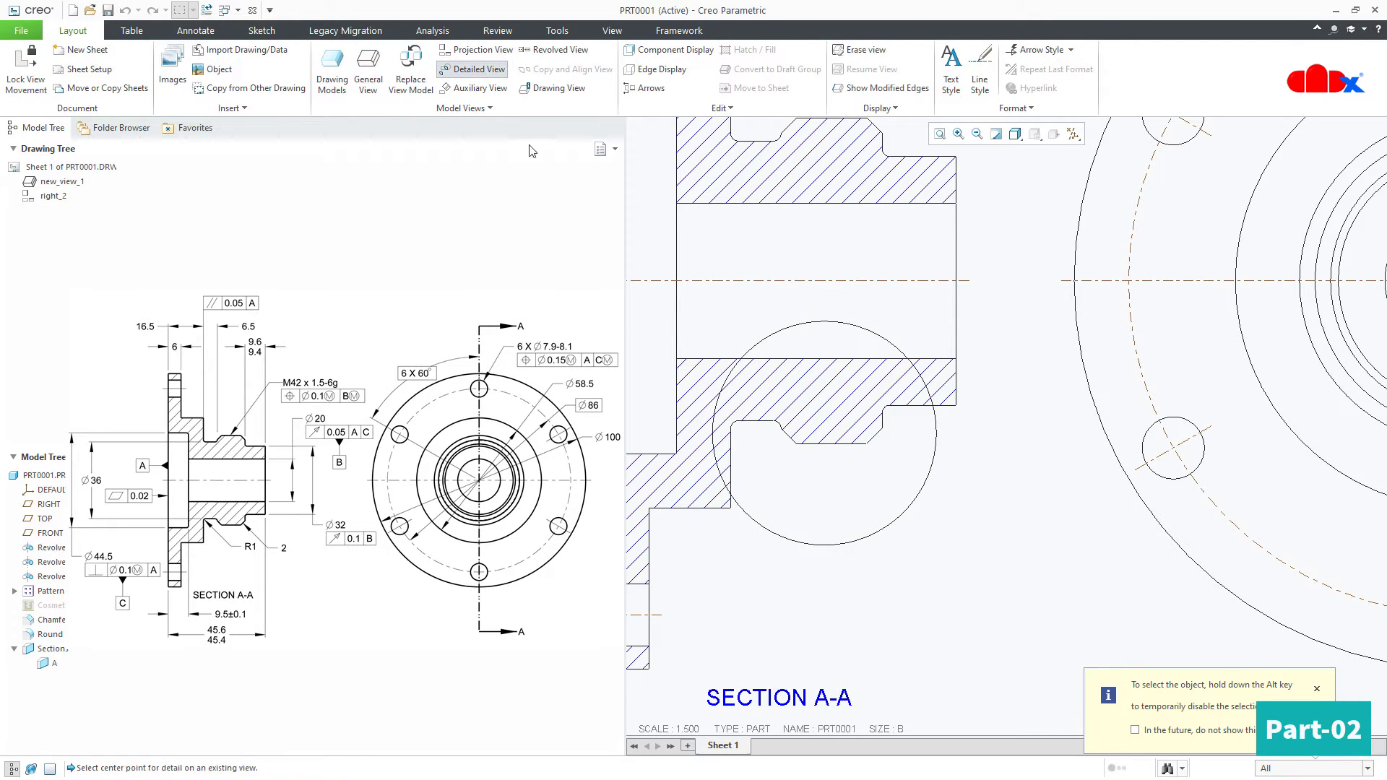
pyautogui.click(830, 443)
pyautogui.click(836, 520)
# Outline the detail with a closed spline traced along the draft circle, and place the view in the sheet's upper-right area
pyautogui.moveTo(836, 520); pyautogui.dragTo(922, 546, button='middle')
pyautogui.scroll(-4, 922, 546)
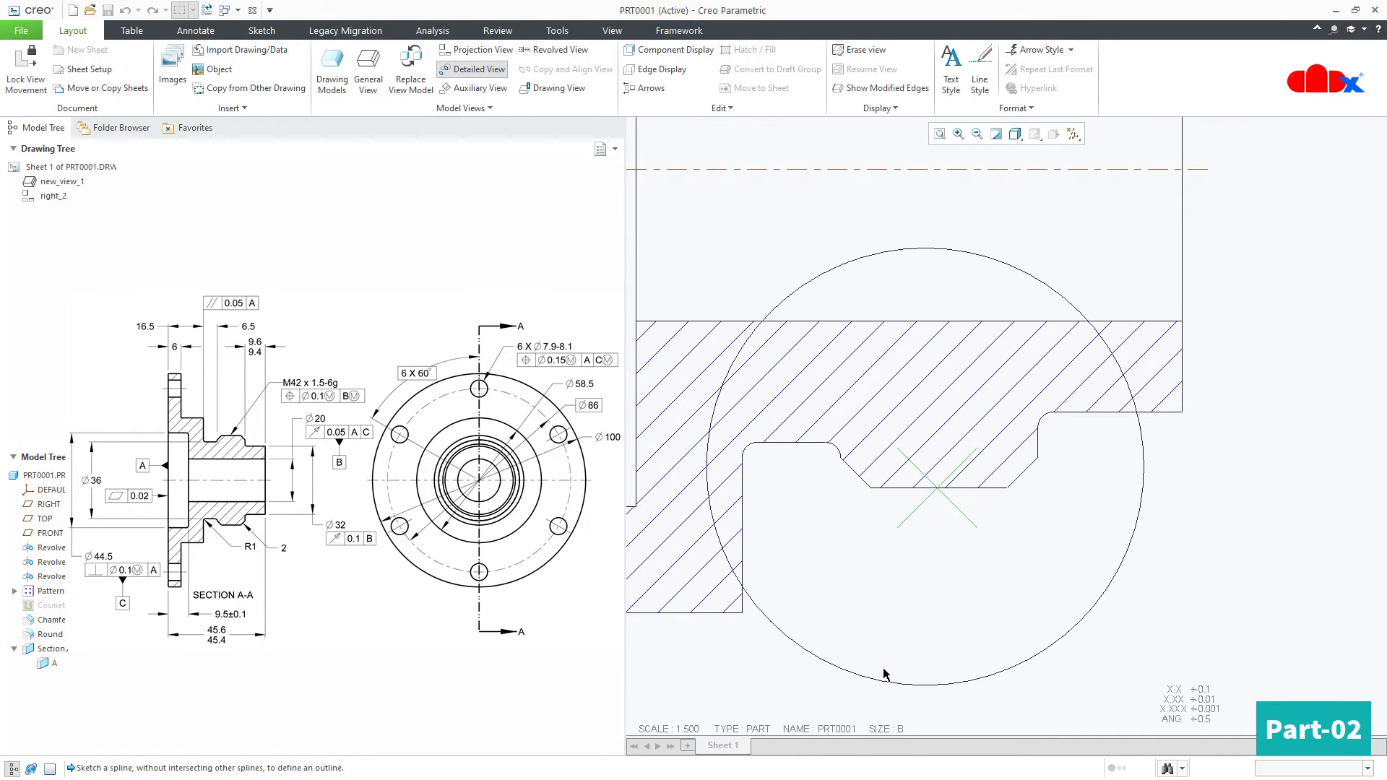
pyautogui.click(874, 680)
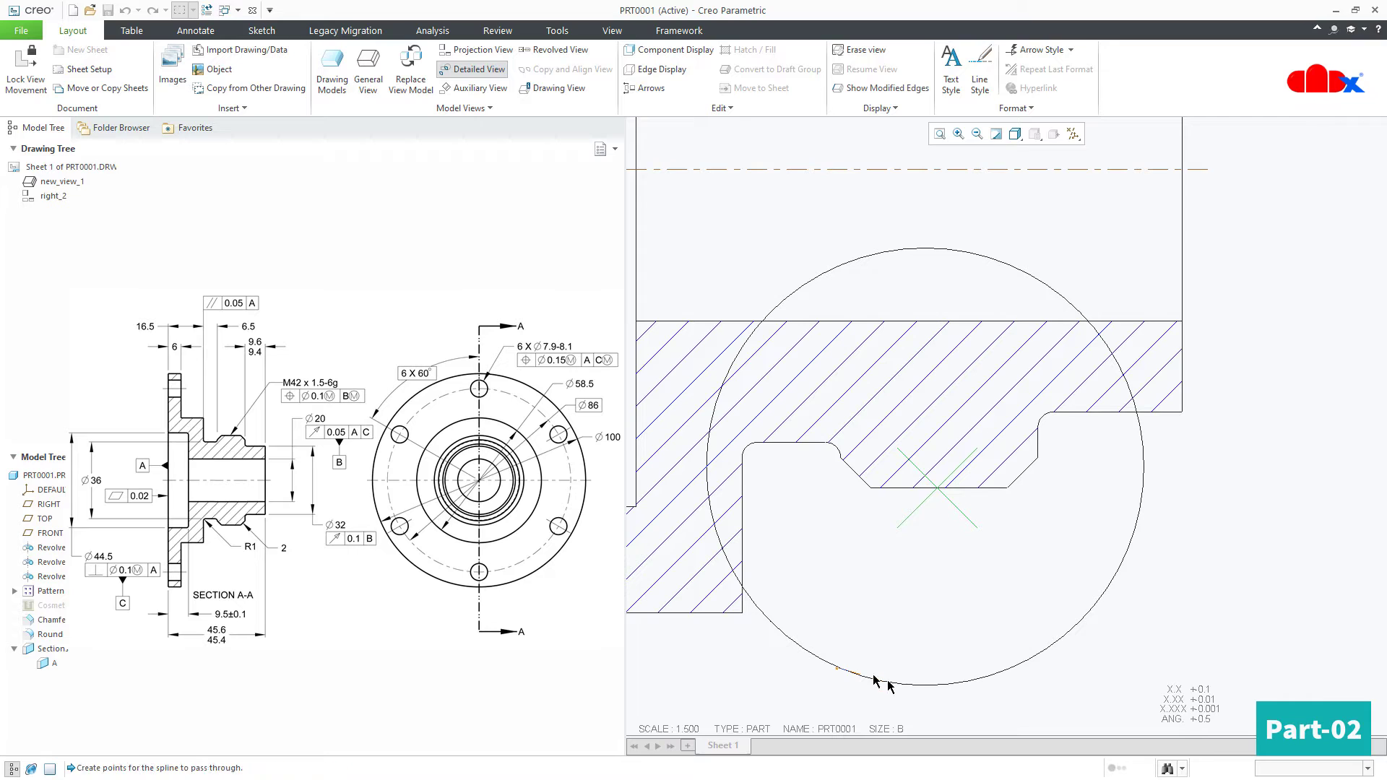
pyautogui.click(836, 667)
pyautogui.click(711, 519)
pyautogui.click(724, 378)
pyautogui.click(747, 348)
pyautogui.click(814, 277)
pyautogui.click(1033, 275)
pyautogui.click(1081, 313)
pyautogui.click(1128, 383)
pyautogui.click(1141, 437)
pyautogui.click(1108, 586)
pyautogui.click(1081, 622)
pyautogui.click(988, 676)
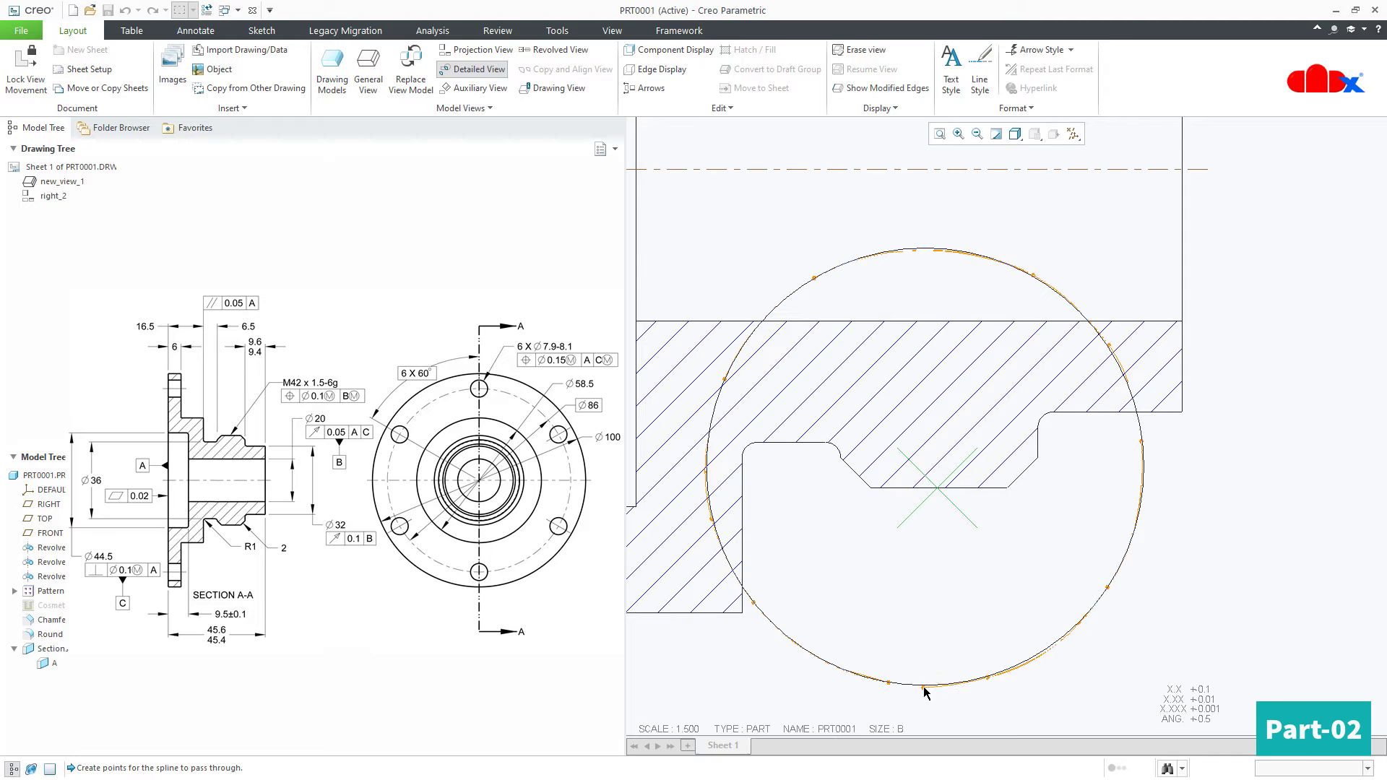
pyautogui.middleClick(924, 688)
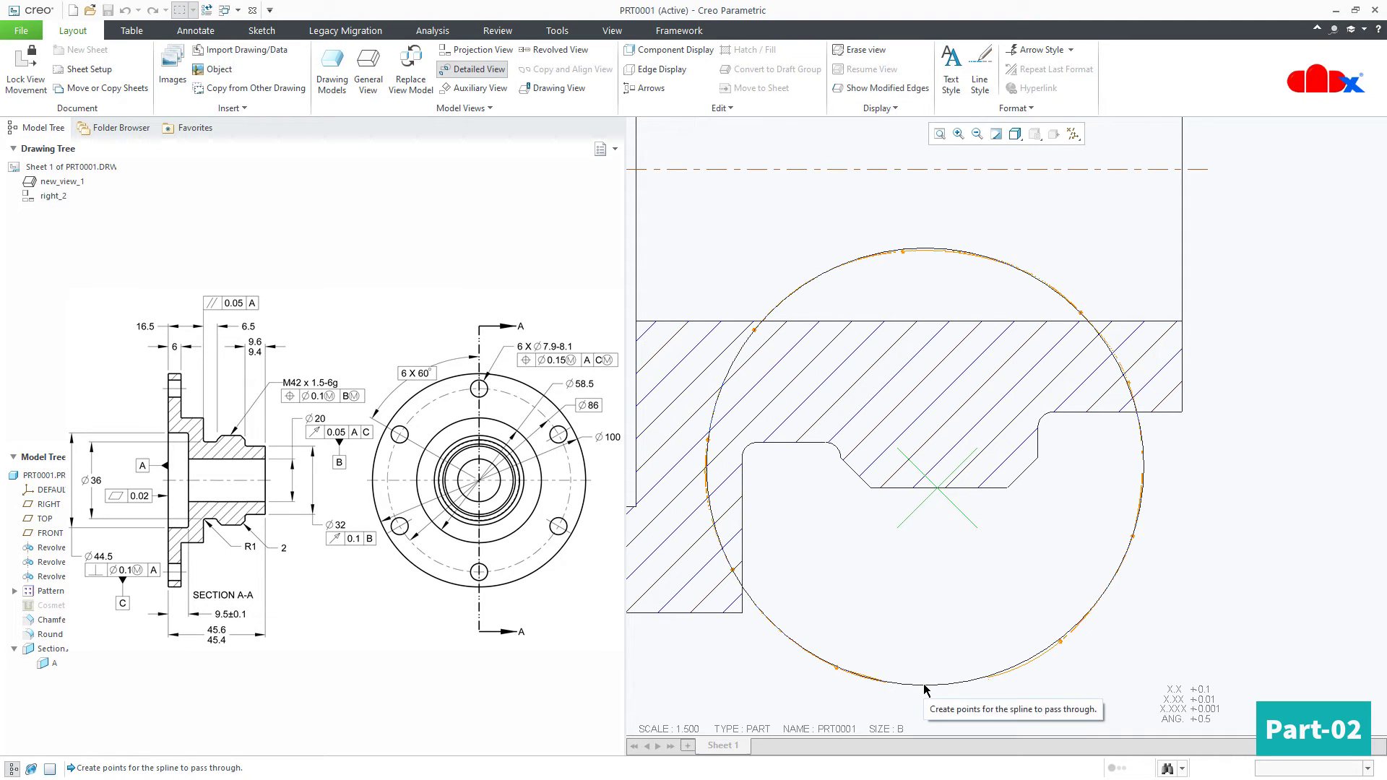
pyautogui.middleClick(924, 688)
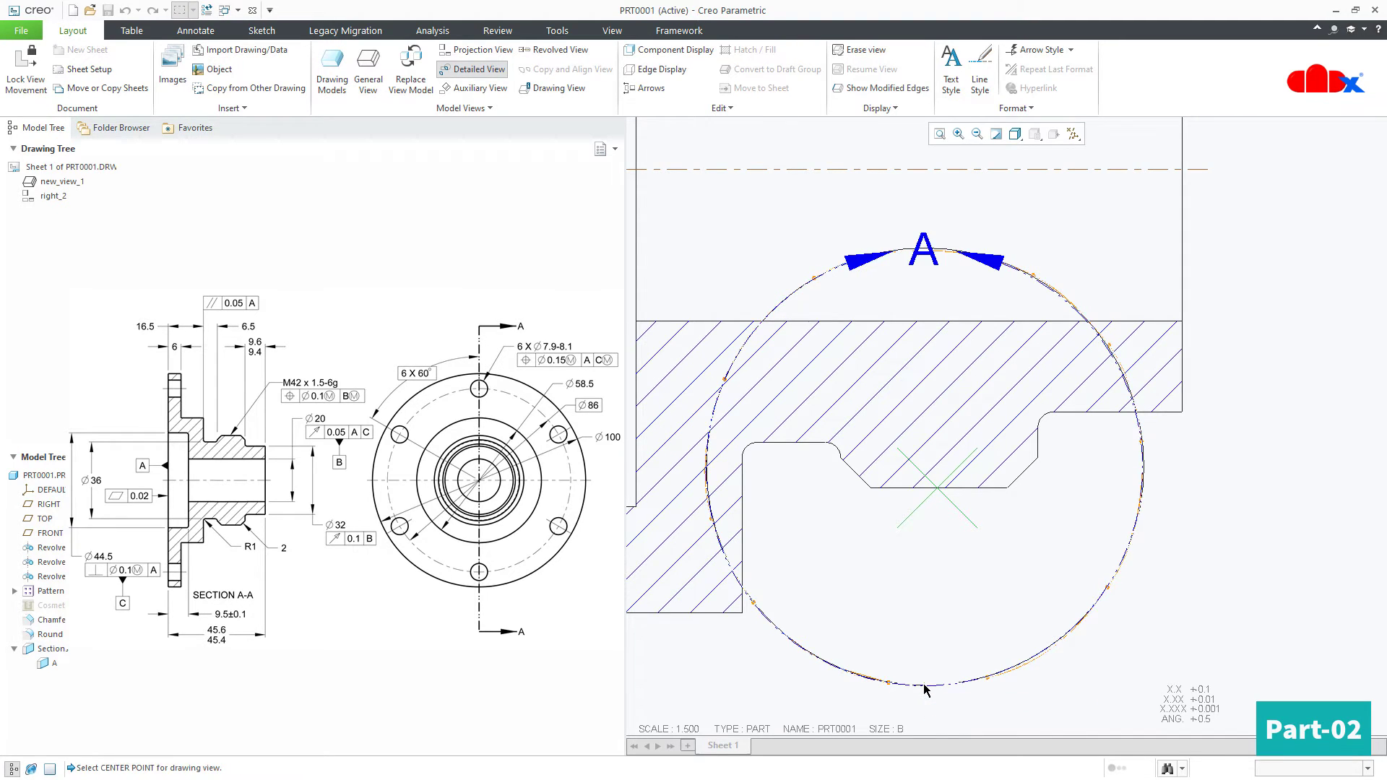
pyautogui.scroll(8, 922, 597)
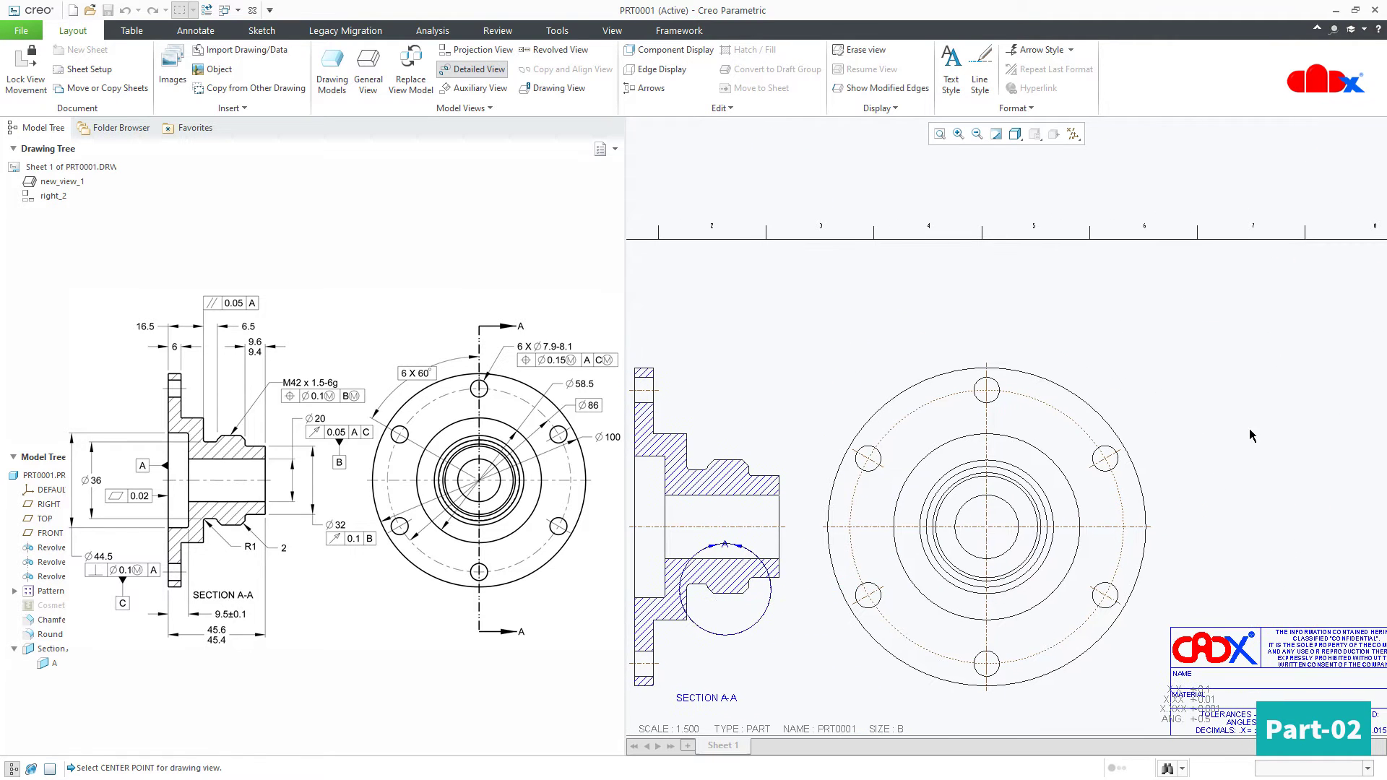
pyautogui.click(1290, 380)
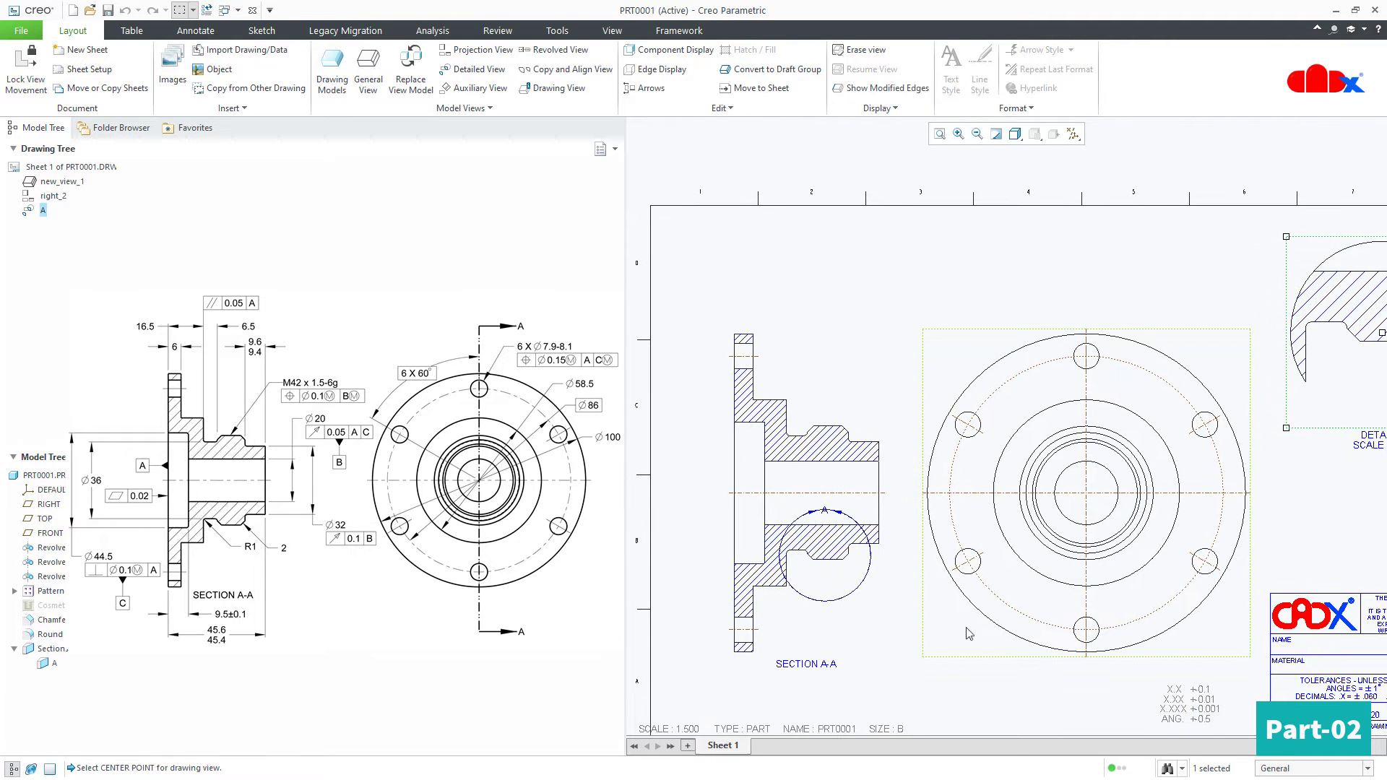
# Delete the draft circle that overlaps the detail boundary in SECTION A-A
pyautogui.click(262, 30)
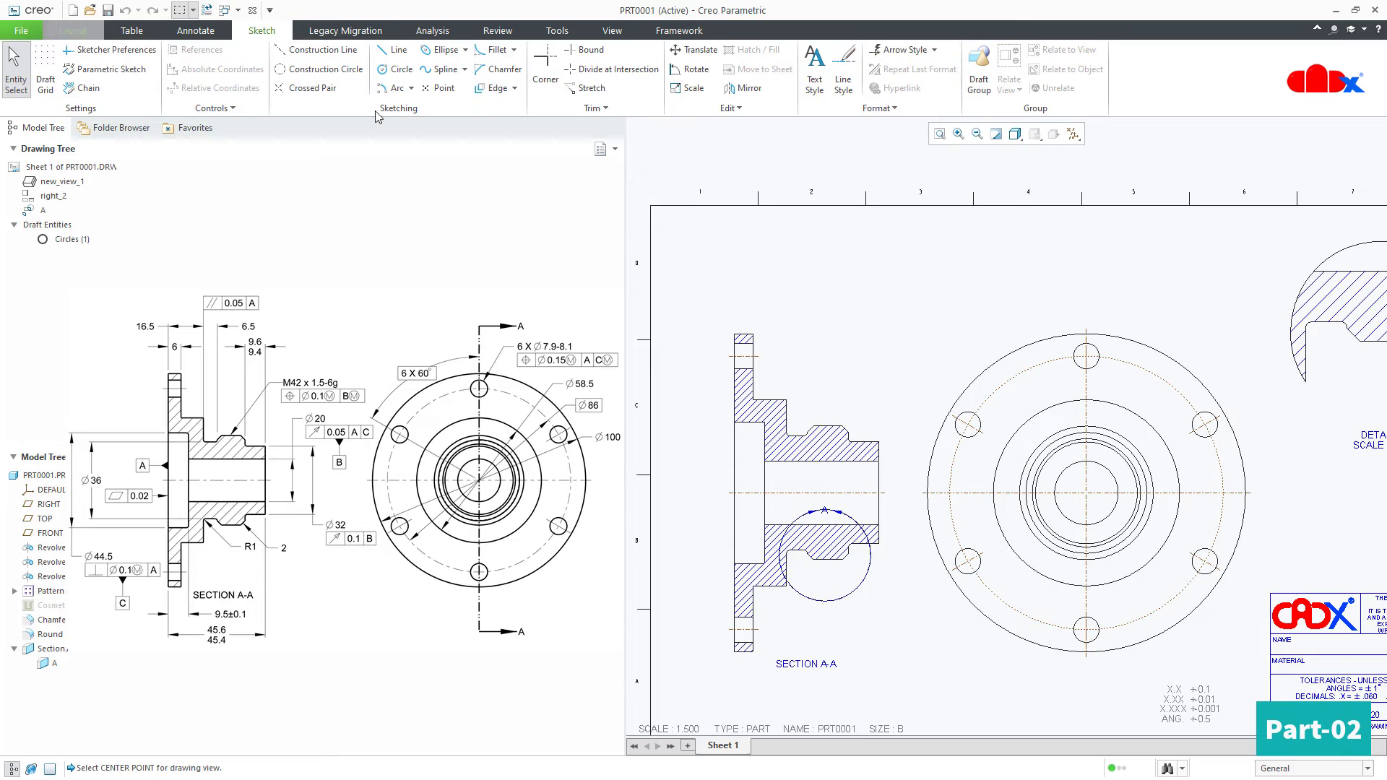
pyautogui.scroll(-4, 909, 615)
pyautogui.scroll(-3, 719, 362)
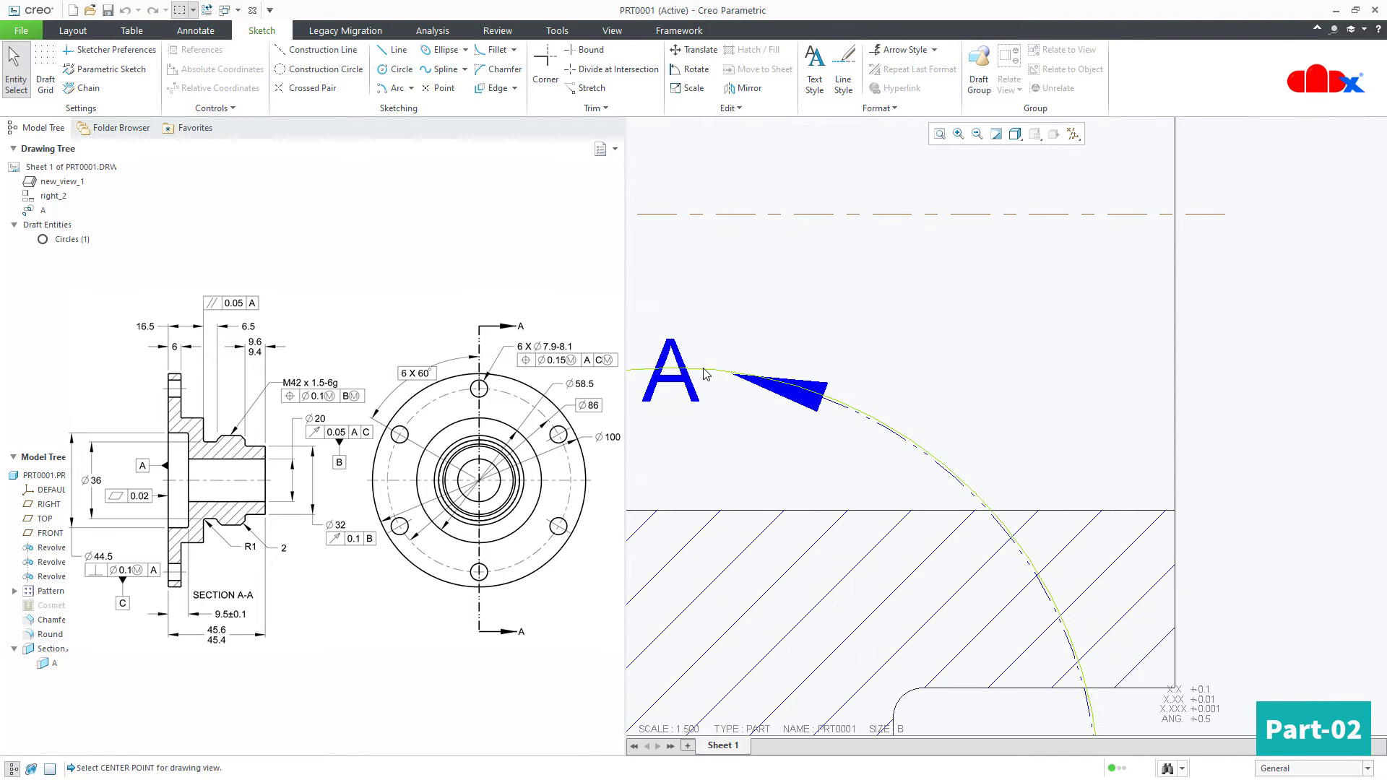
pyautogui.click(706, 372)
pyautogui.press('Delete')
pyautogui.scroll(6, 765, 424)
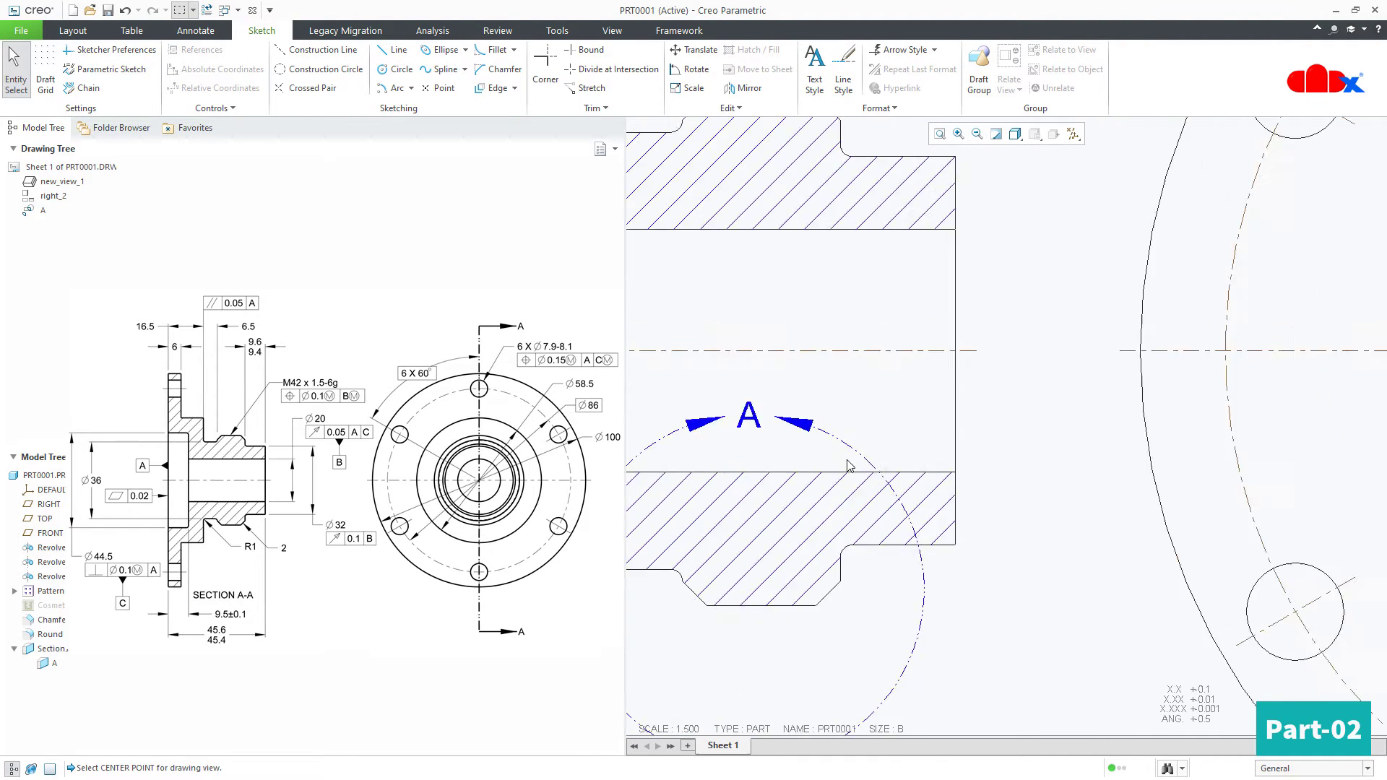
# Inspect the DETAIL A view and remove it from the sheet
pyautogui.scroll(-4, 965, 576)
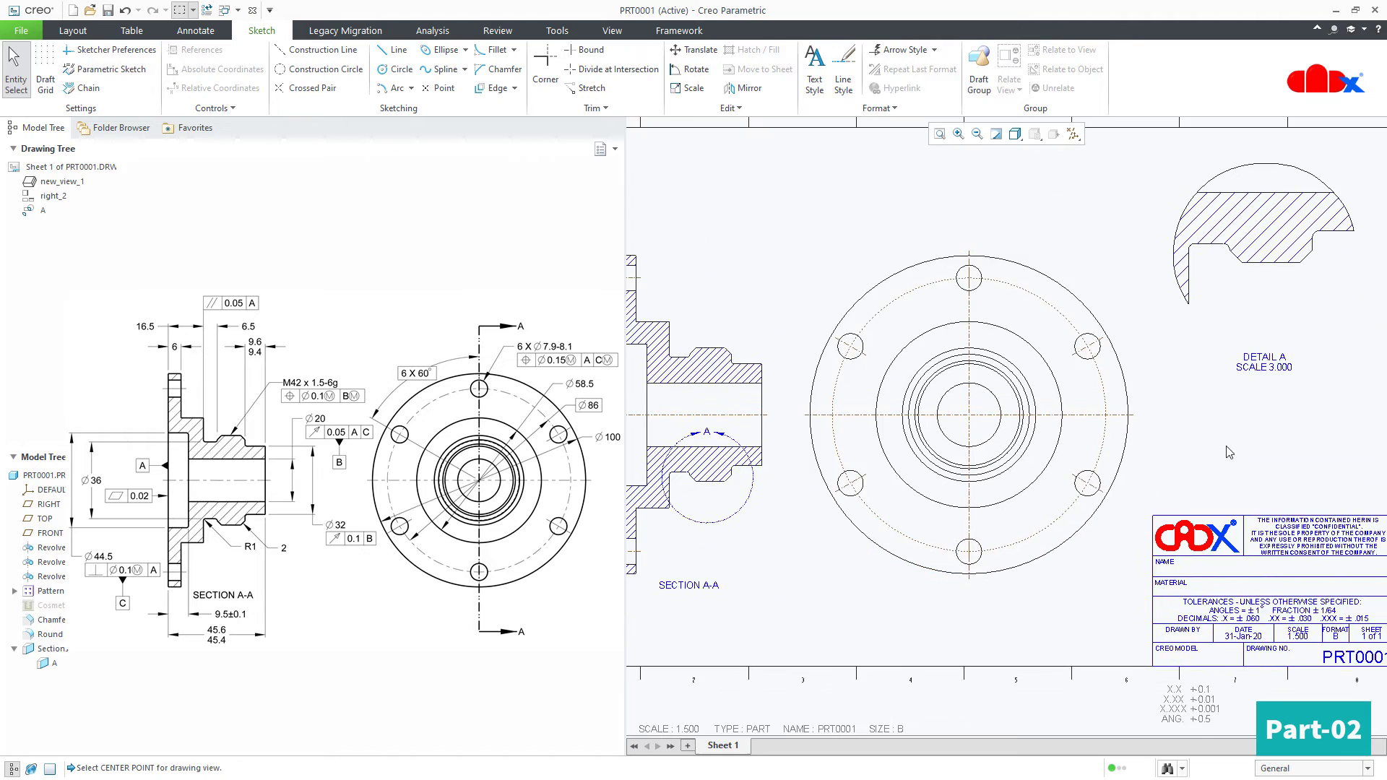
pyautogui.scroll(-1, 1298, 327)
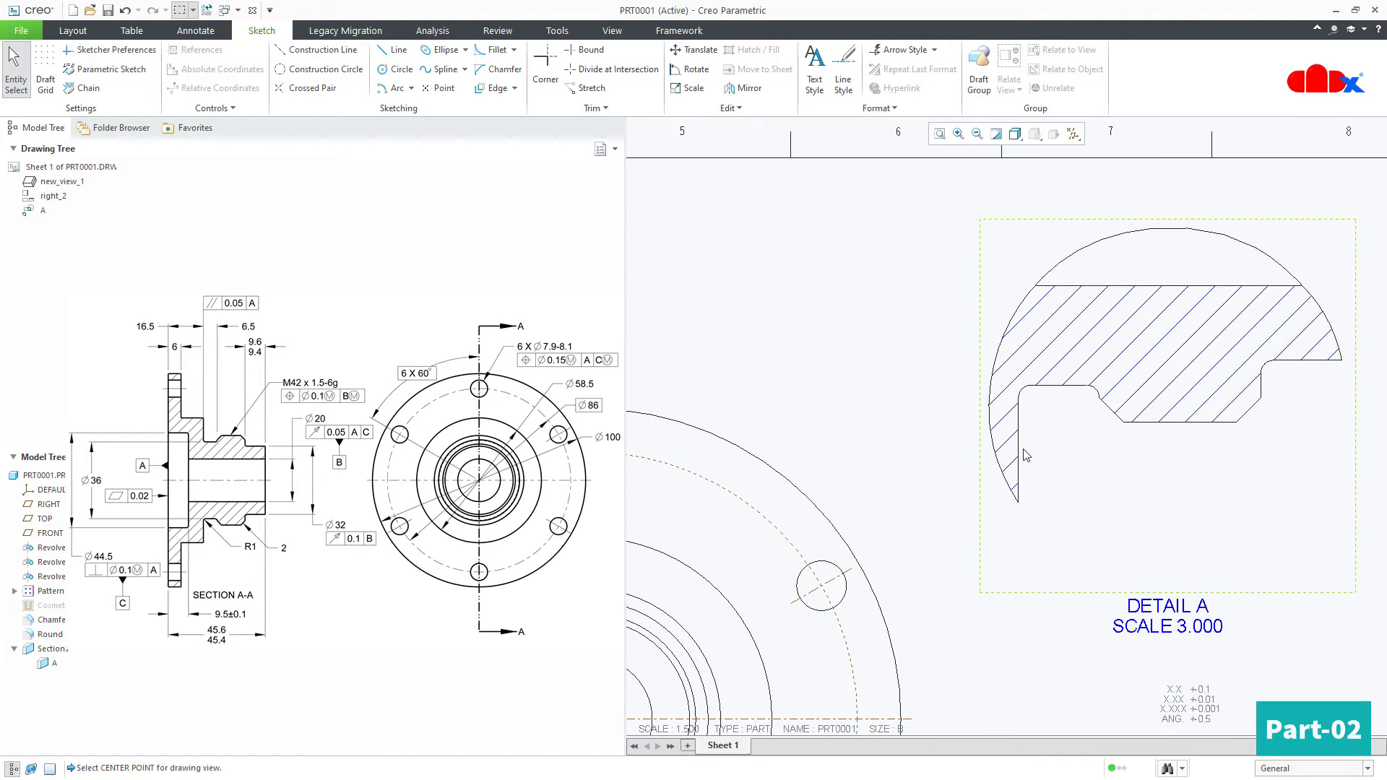
pyautogui.scroll(5, 1035, 512)
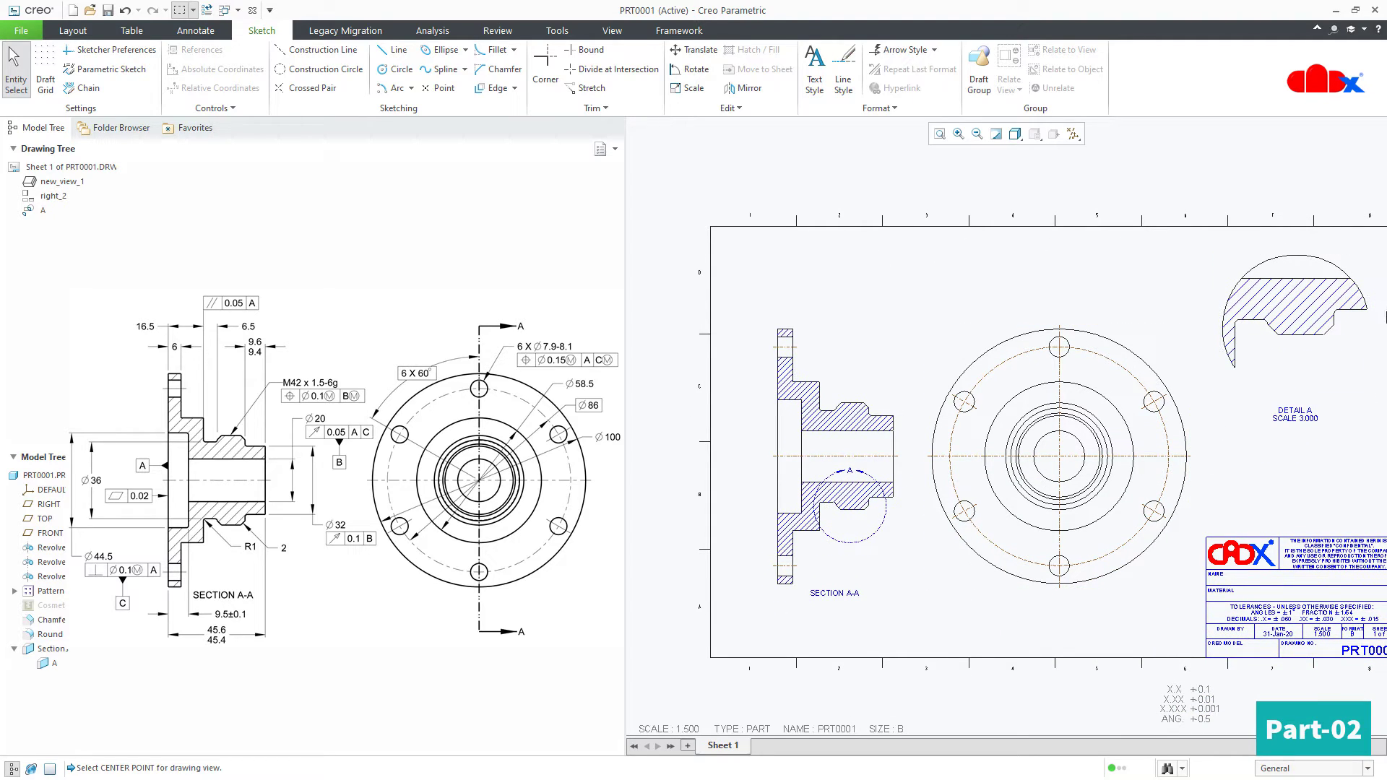
pyautogui.click(1301, 384)
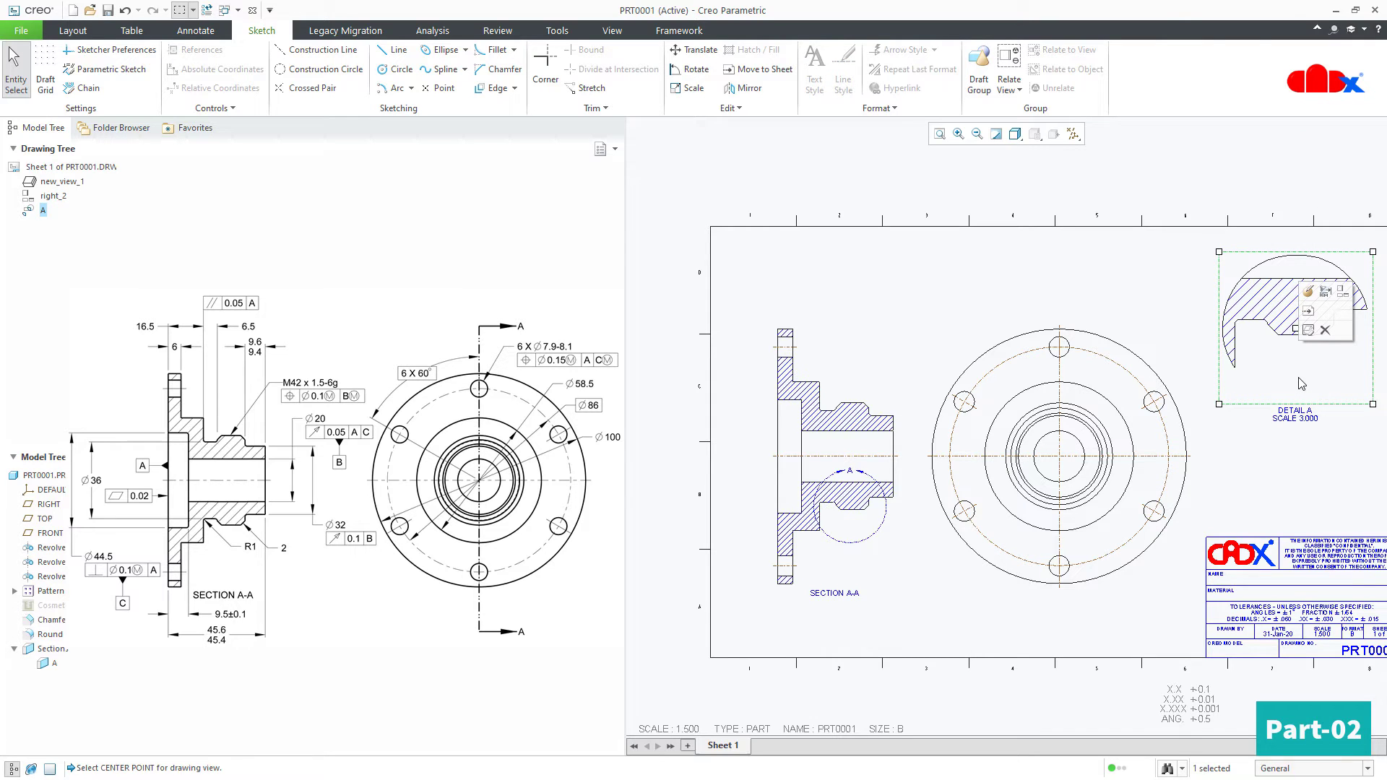
pyautogui.press('Delete')
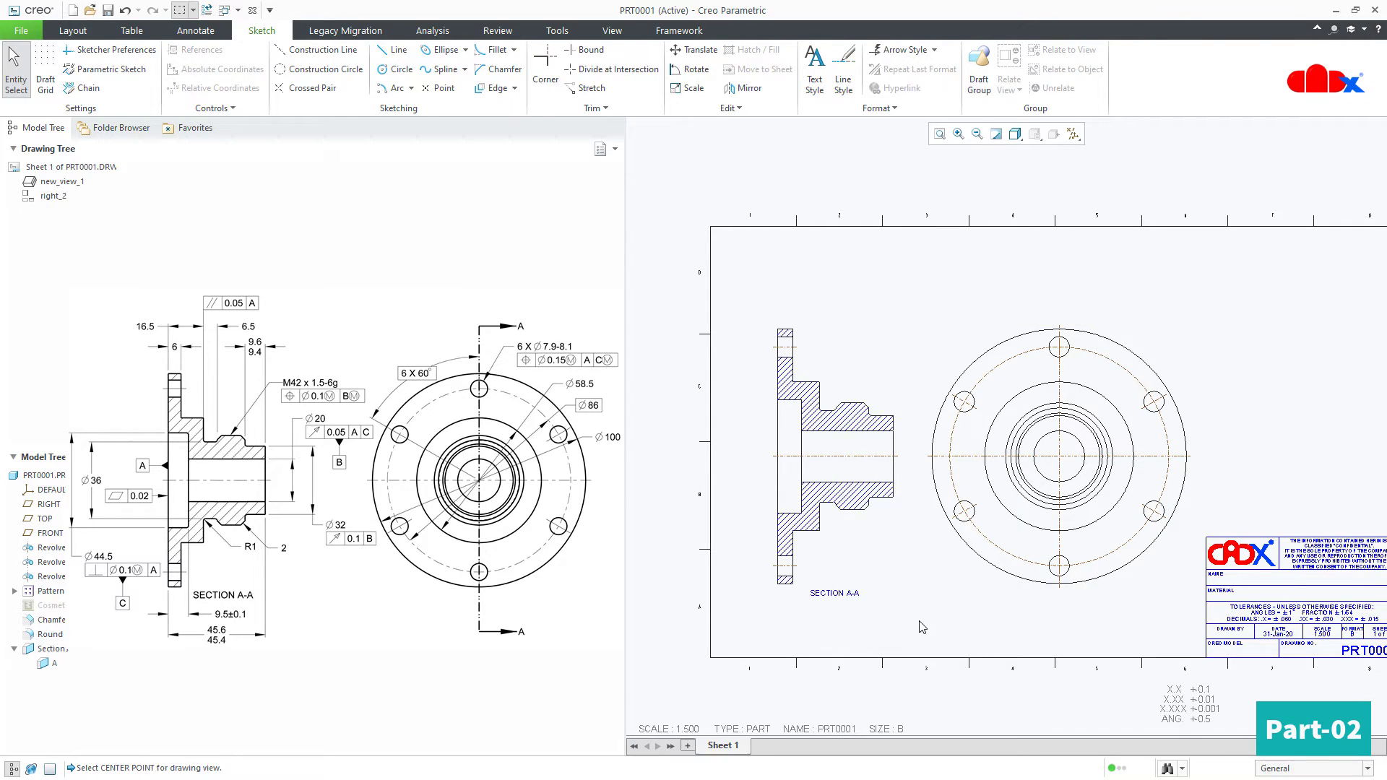
# Try a diameter dimension on the flange's outer circle in the circular view and delete it again
pyautogui.scroll(2, 919, 623)
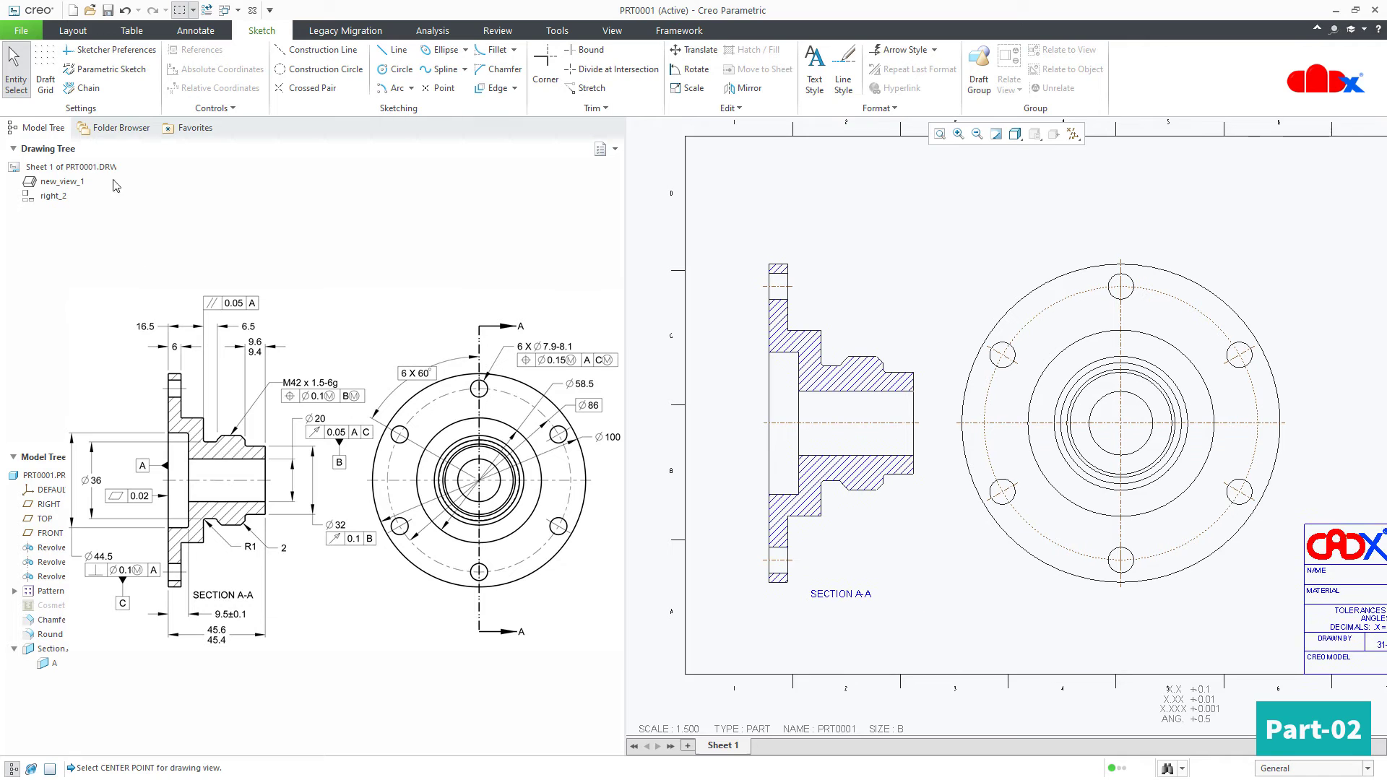
pyautogui.click(72, 30)
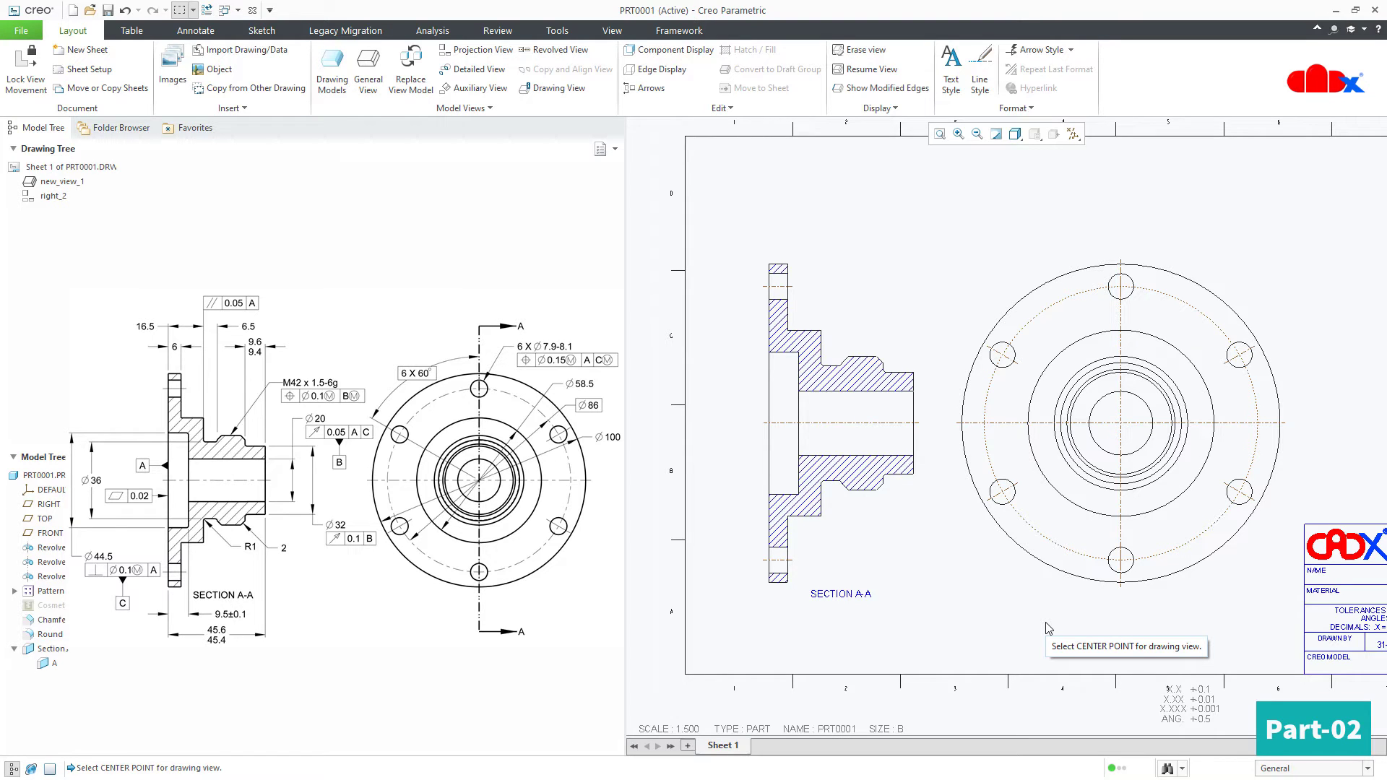
pyautogui.click(194, 36)
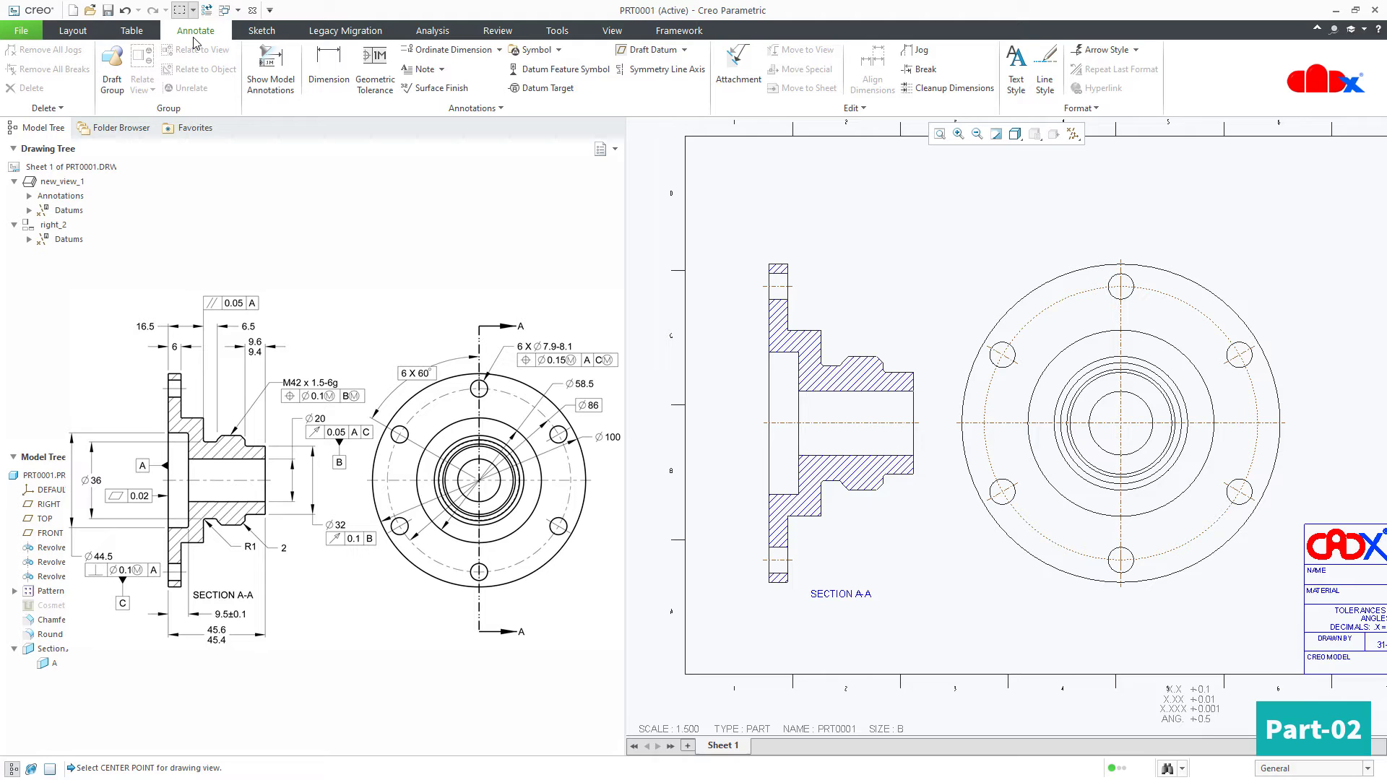
pyautogui.click(323, 80)
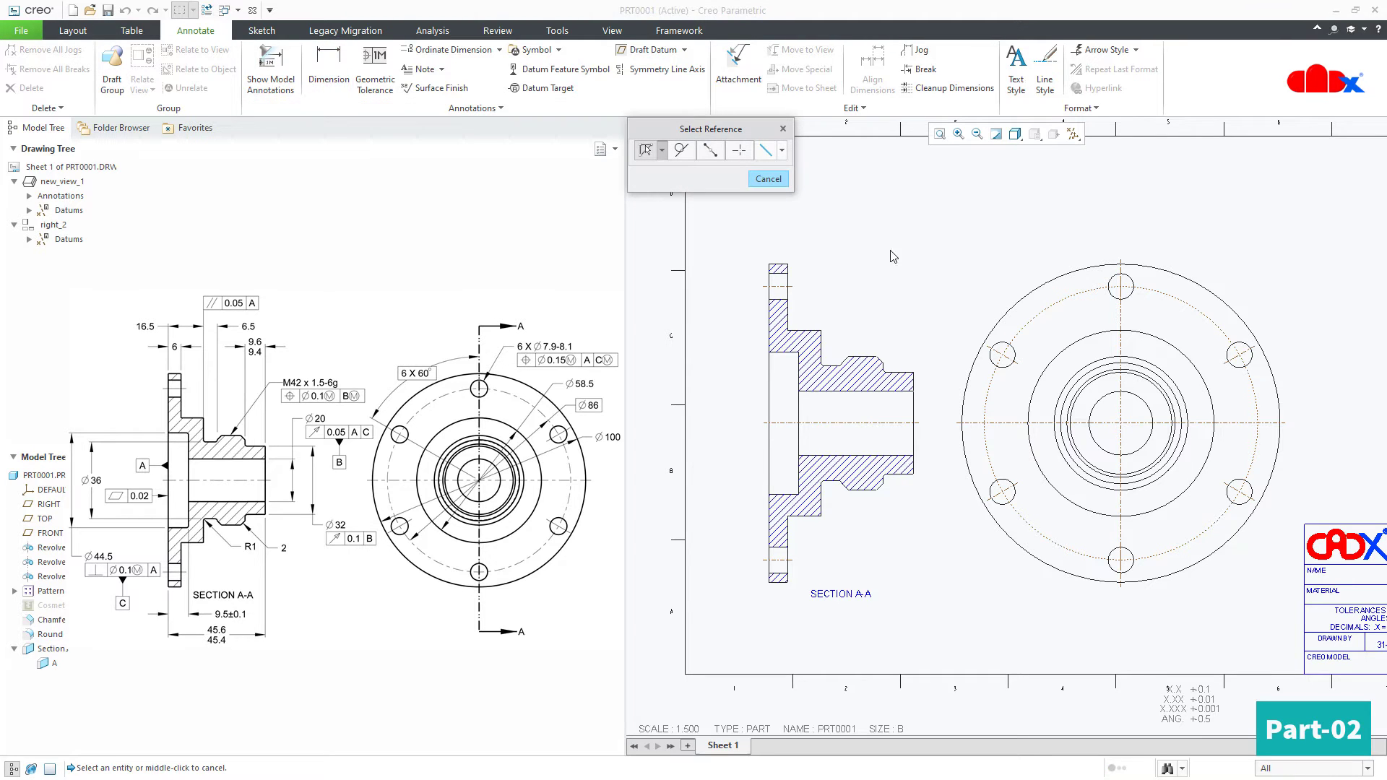
pyautogui.click(1019, 296)
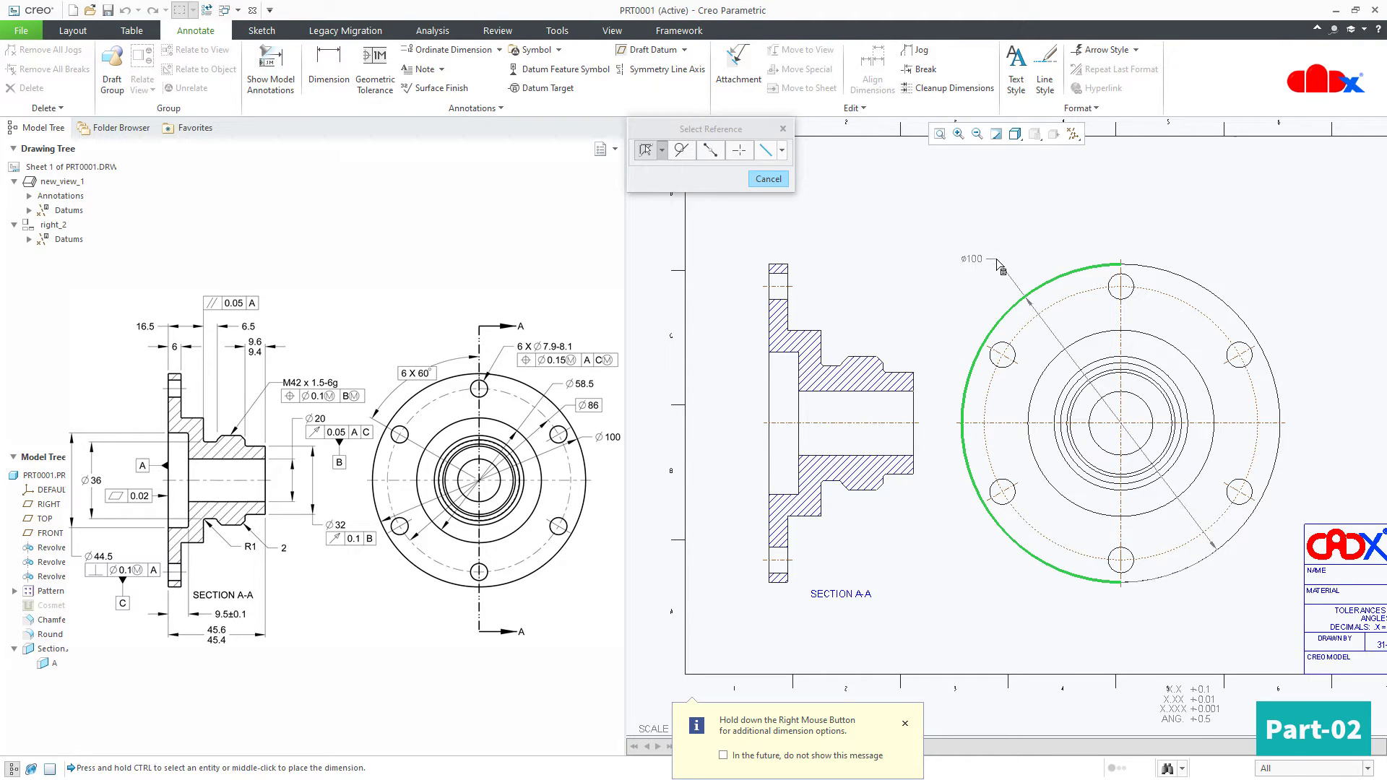
pyautogui.middleClick(980, 282)
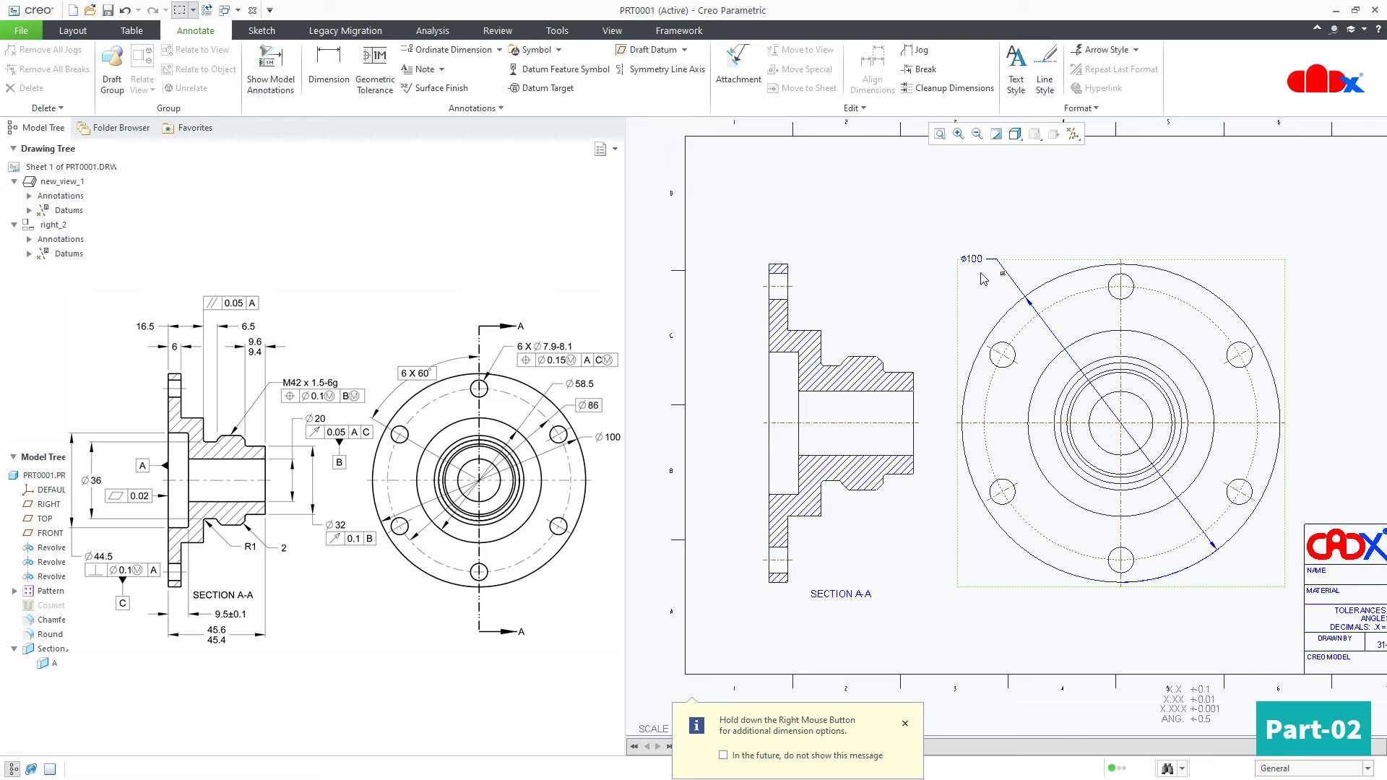
pyautogui.press('Delete')
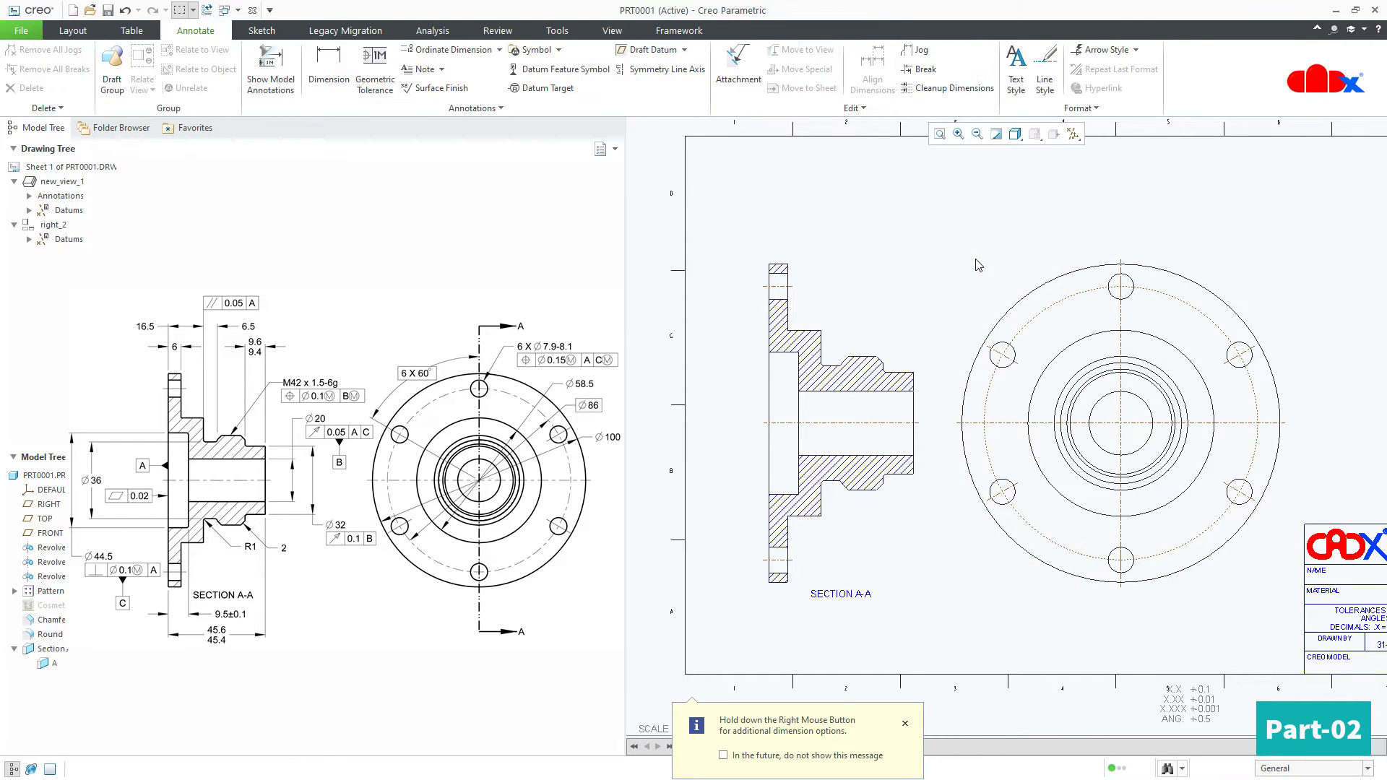
# Preview the model dimensions of the first Revolve feature and cancel without adding any to the drawing
pyautogui.click(45, 548)
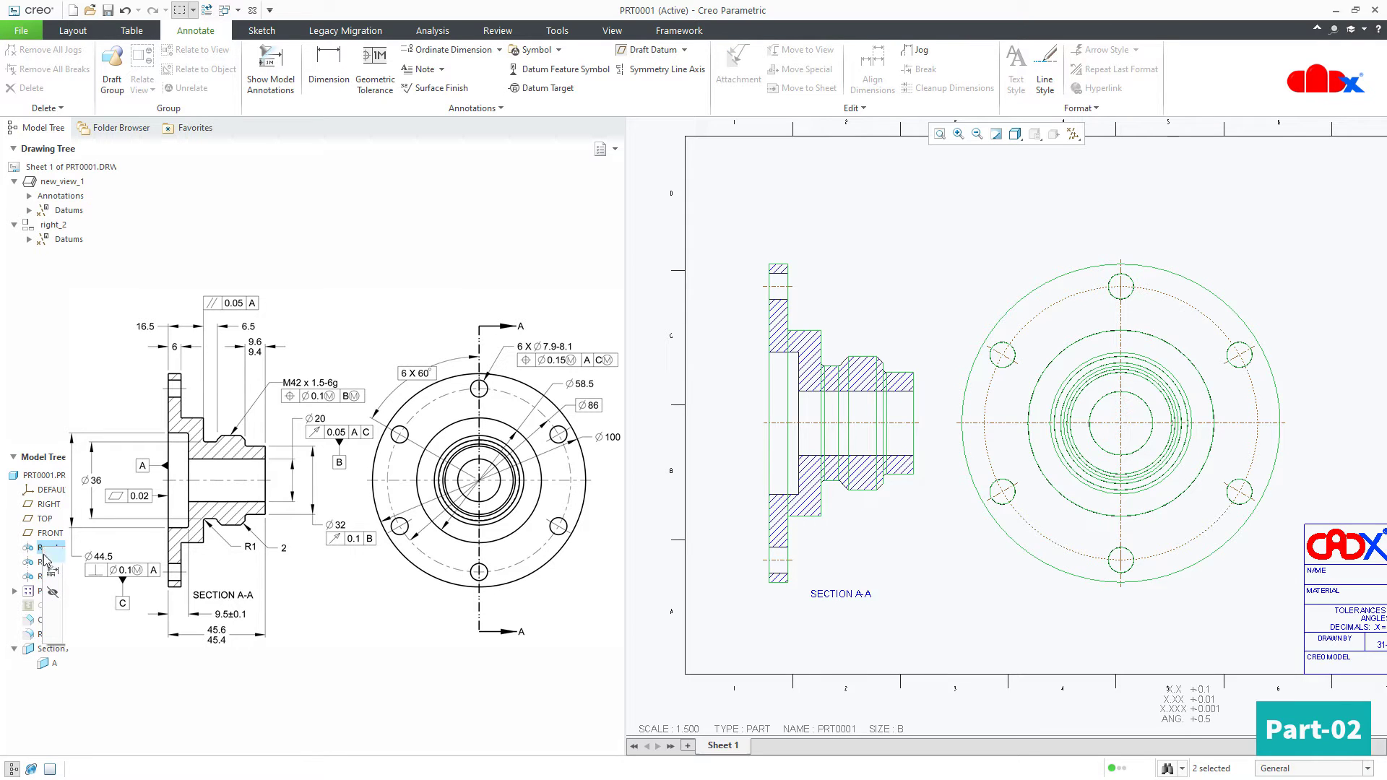
pyautogui.click(52, 572)
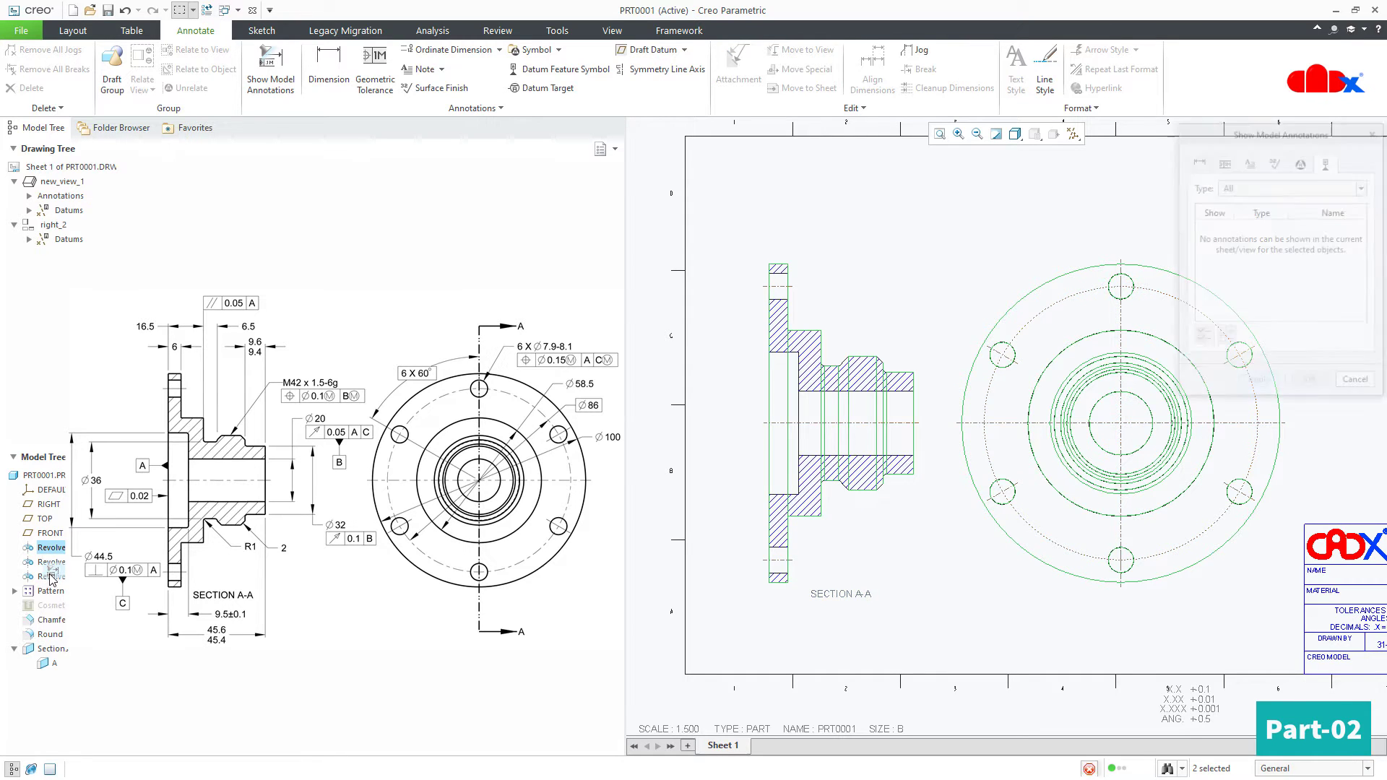
pyautogui.click(1209, 166)
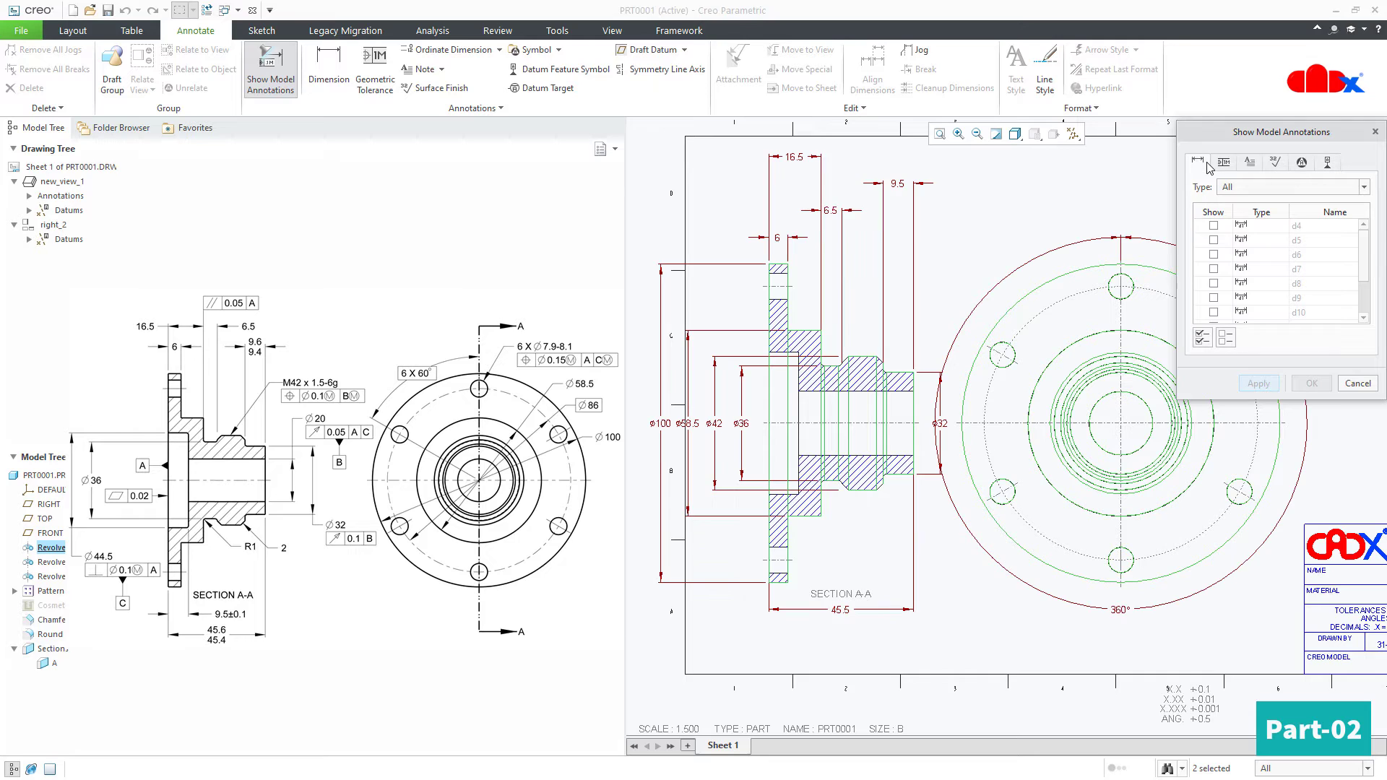
pyautogui.click(1358, 383)
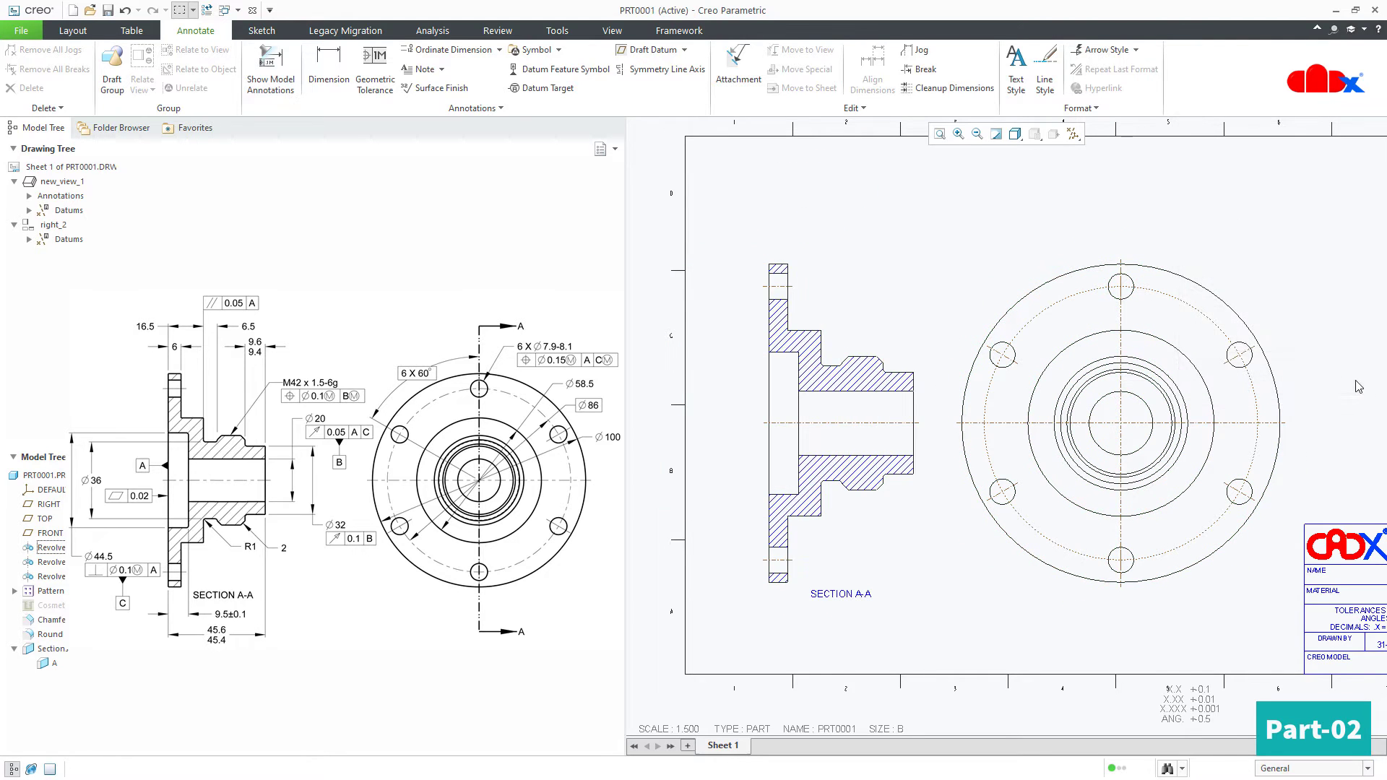
# Show all model dimensions of the first Revolve feature on the drawing, leaving out the 360° angle in the circular view
pyautogui.click(282, 90)
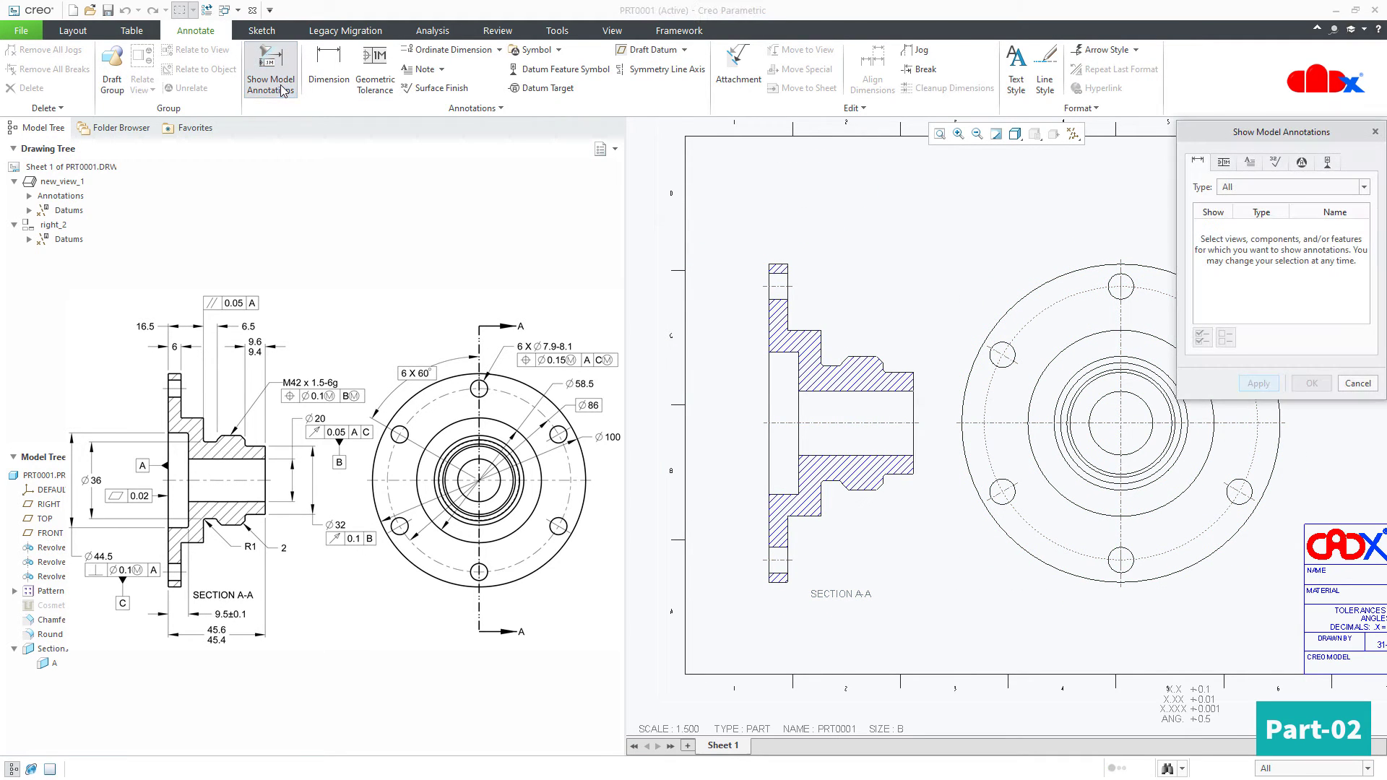
pyautogui.click(51, 548)
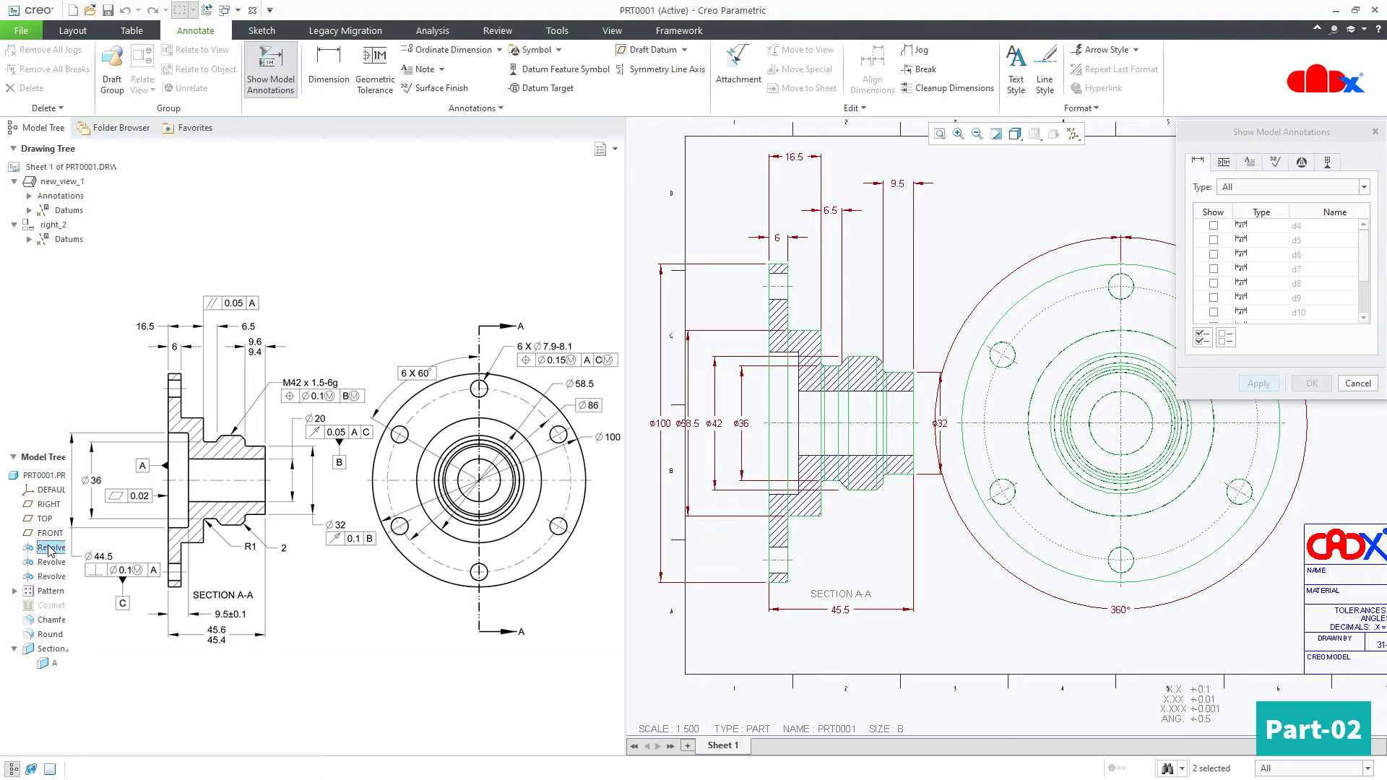
pyautogui.click(50, 562)
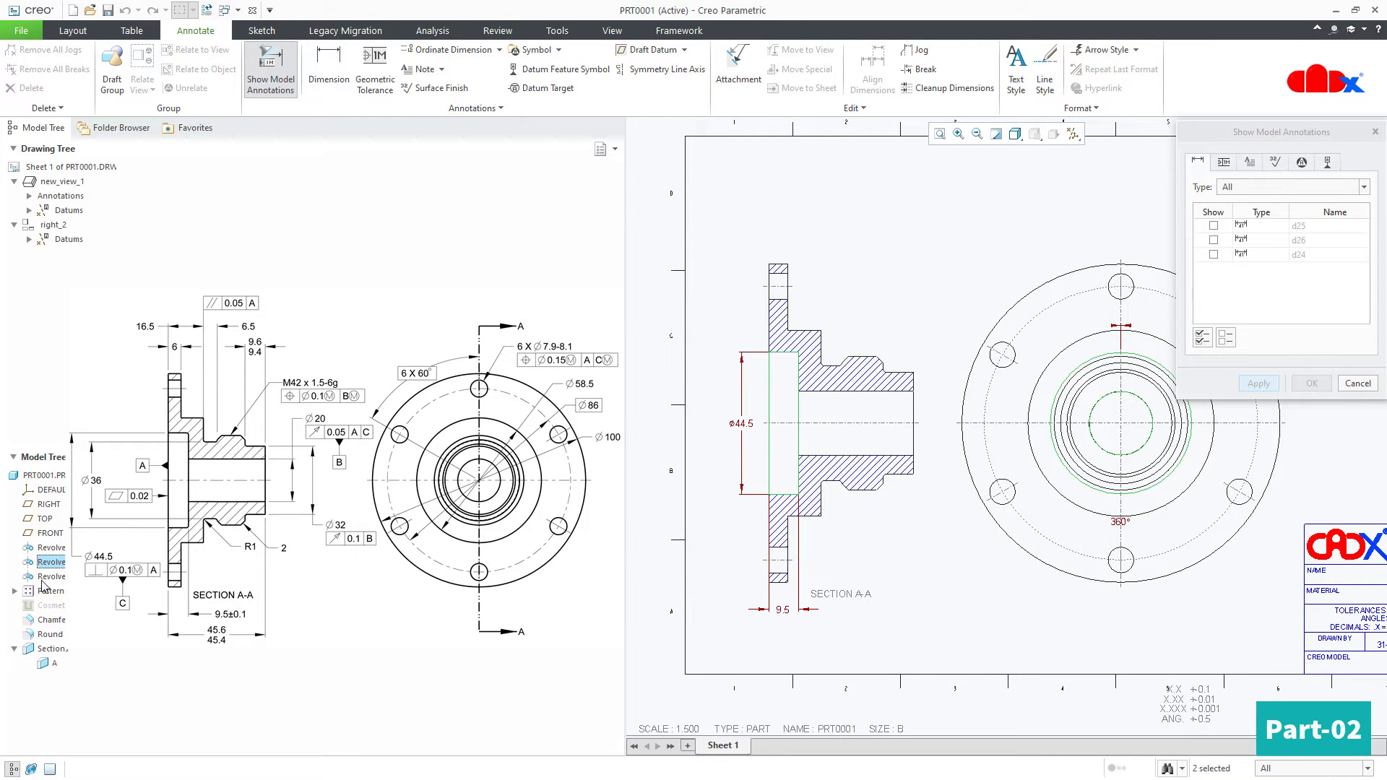
pyautogui.click(51, 577)
pyautogui.click(51, 547)
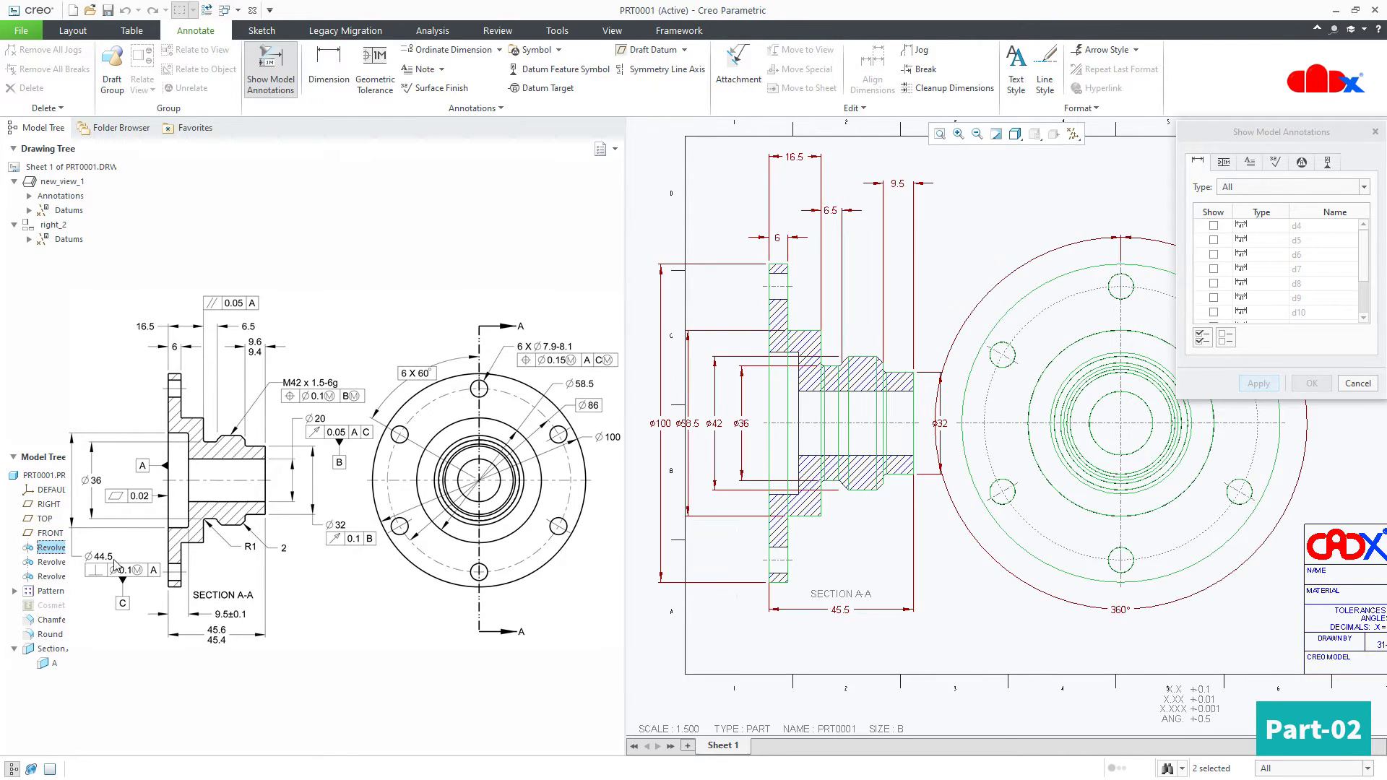
pyautogui.click(1202, 338)
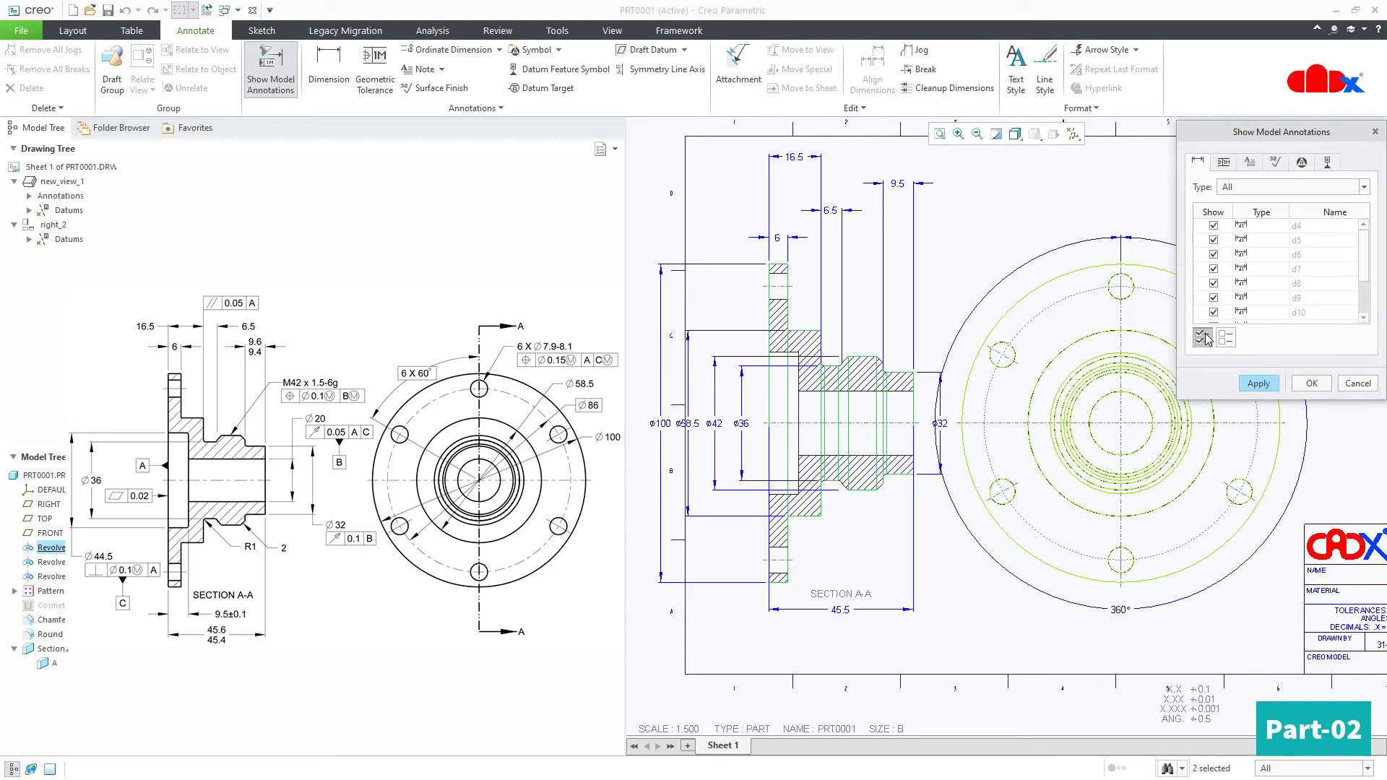
pyautogui.scroll(3, 981, 446)
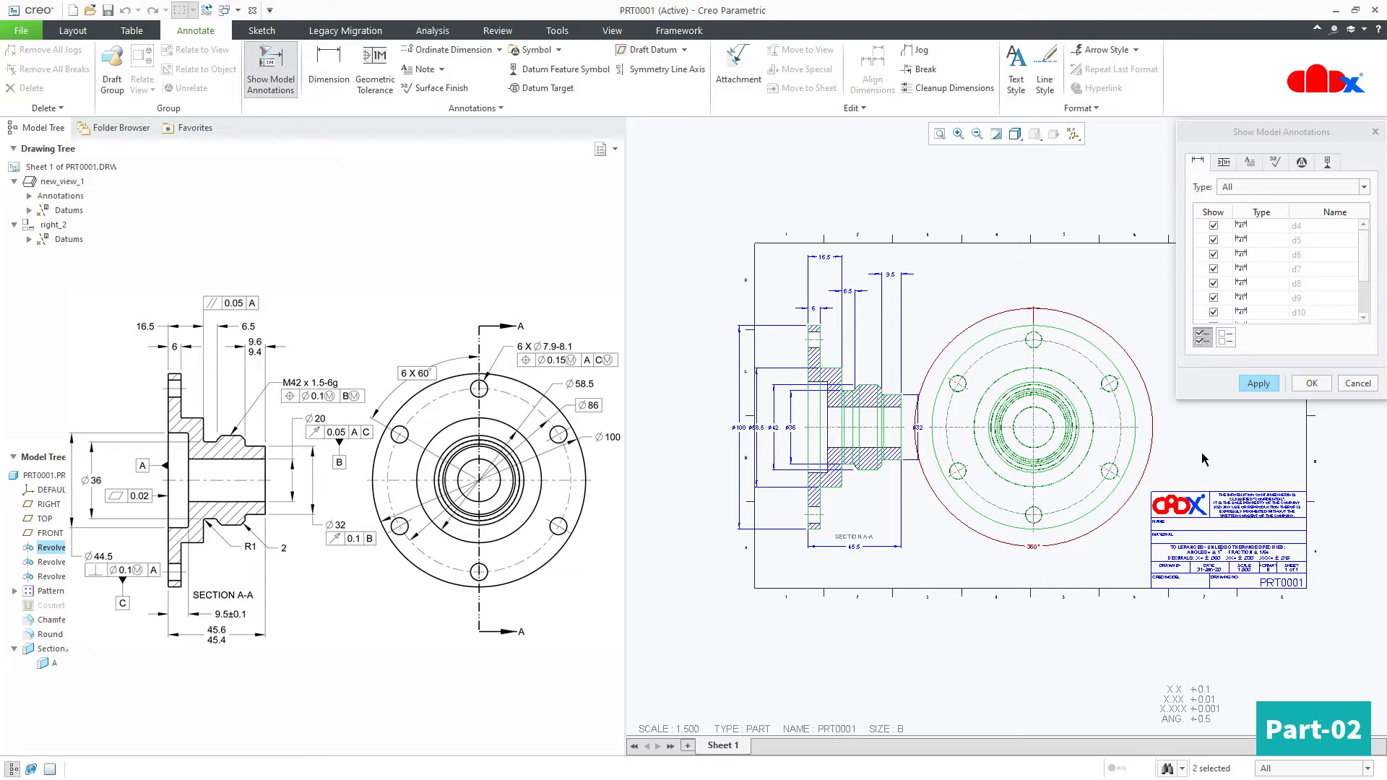
pyautogui.click(1270, 383)
pyautogui.click(1370, 384)
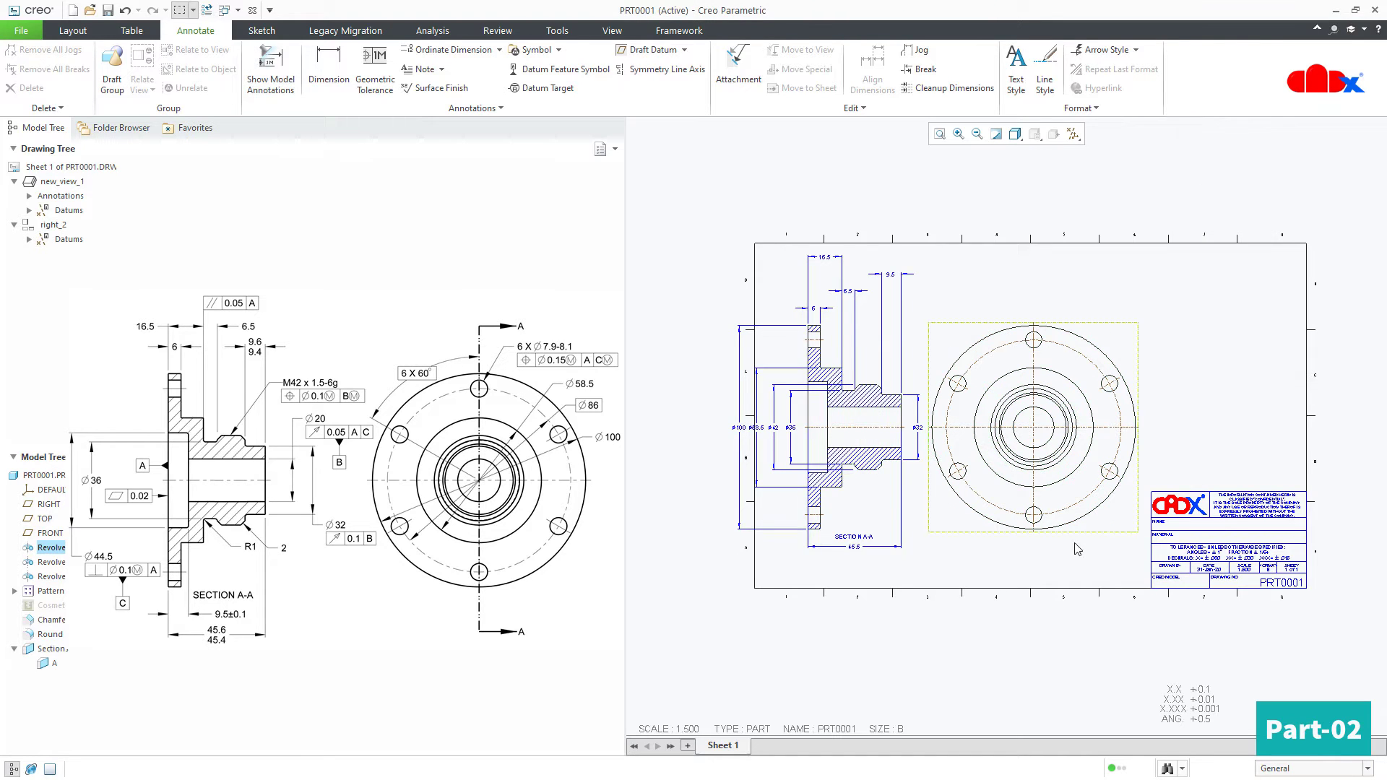
# Set the drawing scale to 1 and move the SECTION A-A view closer to the circular view
pyautogui.doubleClick(692, 730)
pyautogui.write('1')
pyautogui.press('Return')
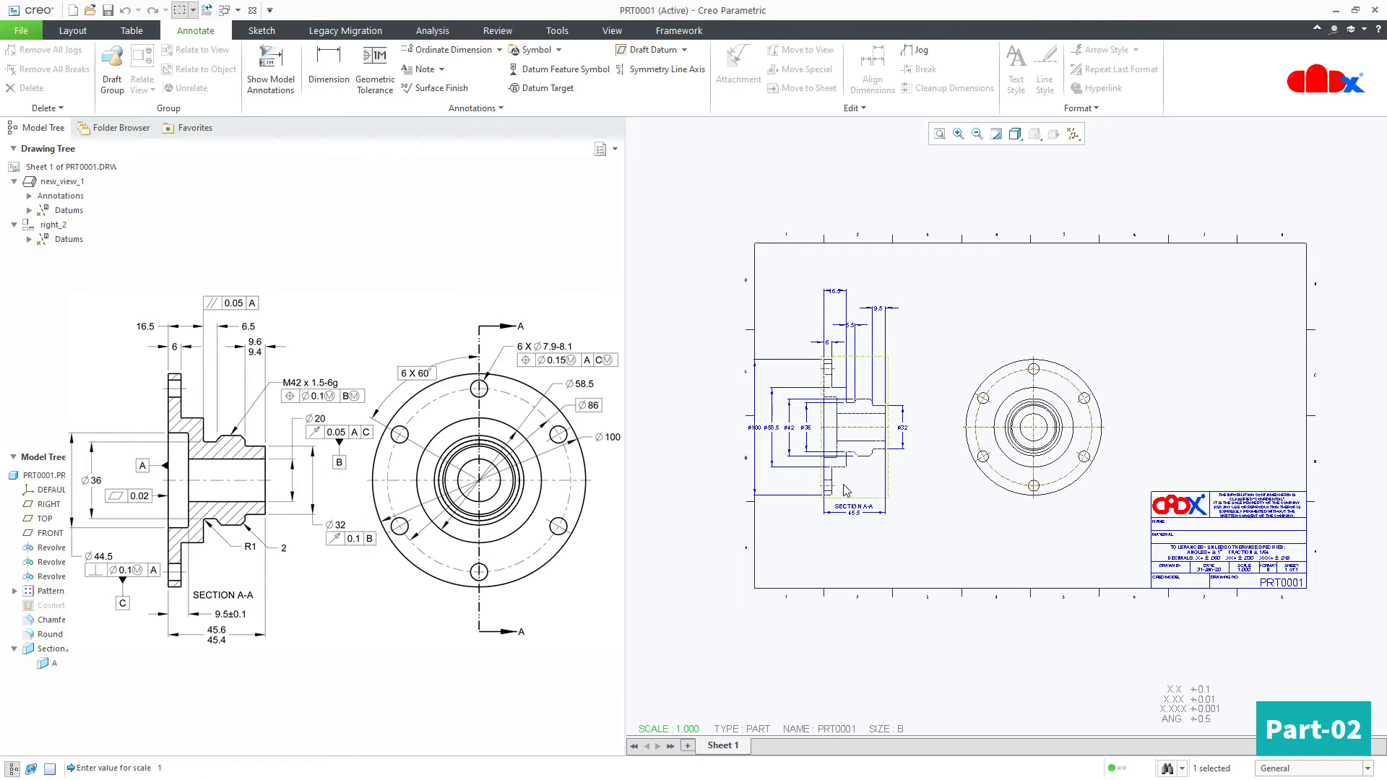
pyautogui.click(890, 471)
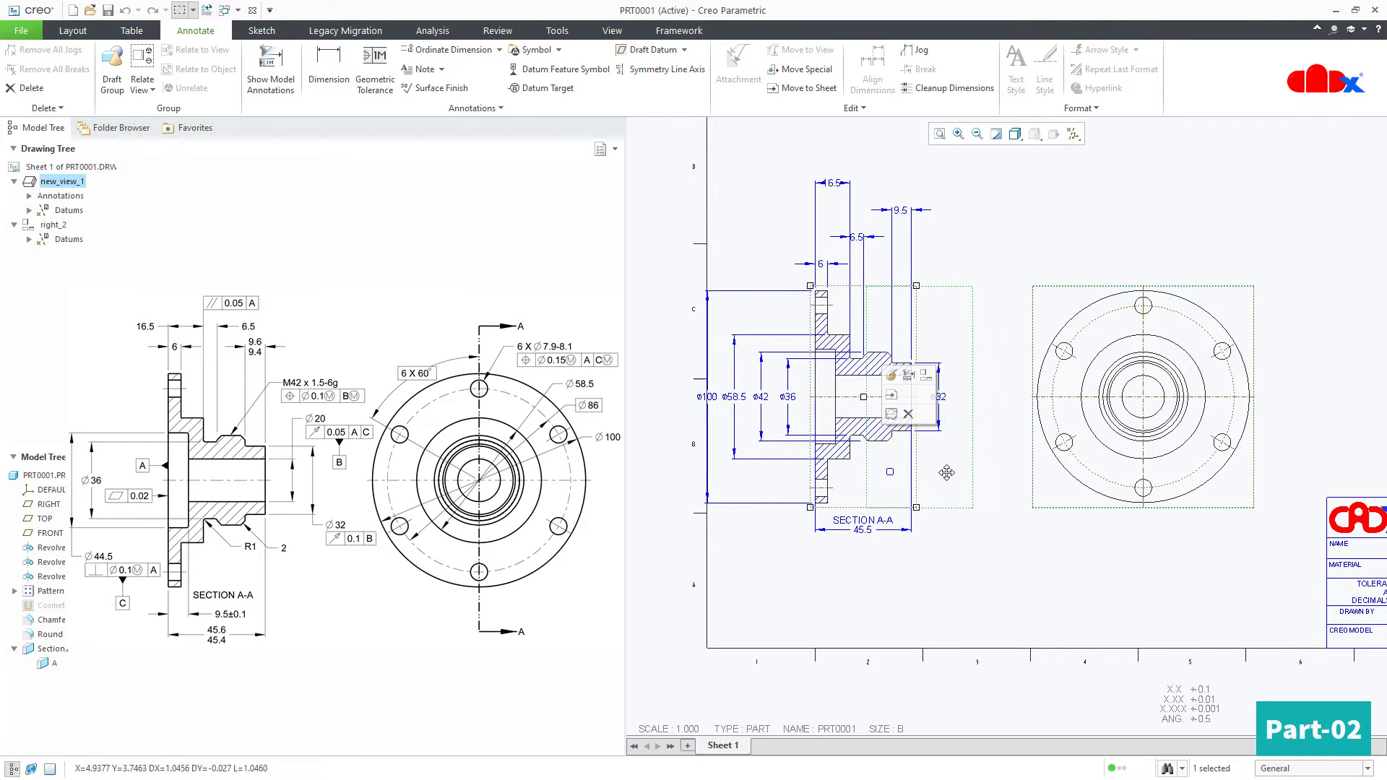
pyautogui.moveTo(1085, 584)
pyautogui.keyDown('ctrl'); pyautogui.mouseDown(button='middle')
pyautogui.moveTo(1043, 548)
pyautogui.moveTo(1043, 564)
pyautogui.moveTo(1006, 570)
pyautogui.mouseUp(button='middle'); pyautogui.keyUp('ctrl')
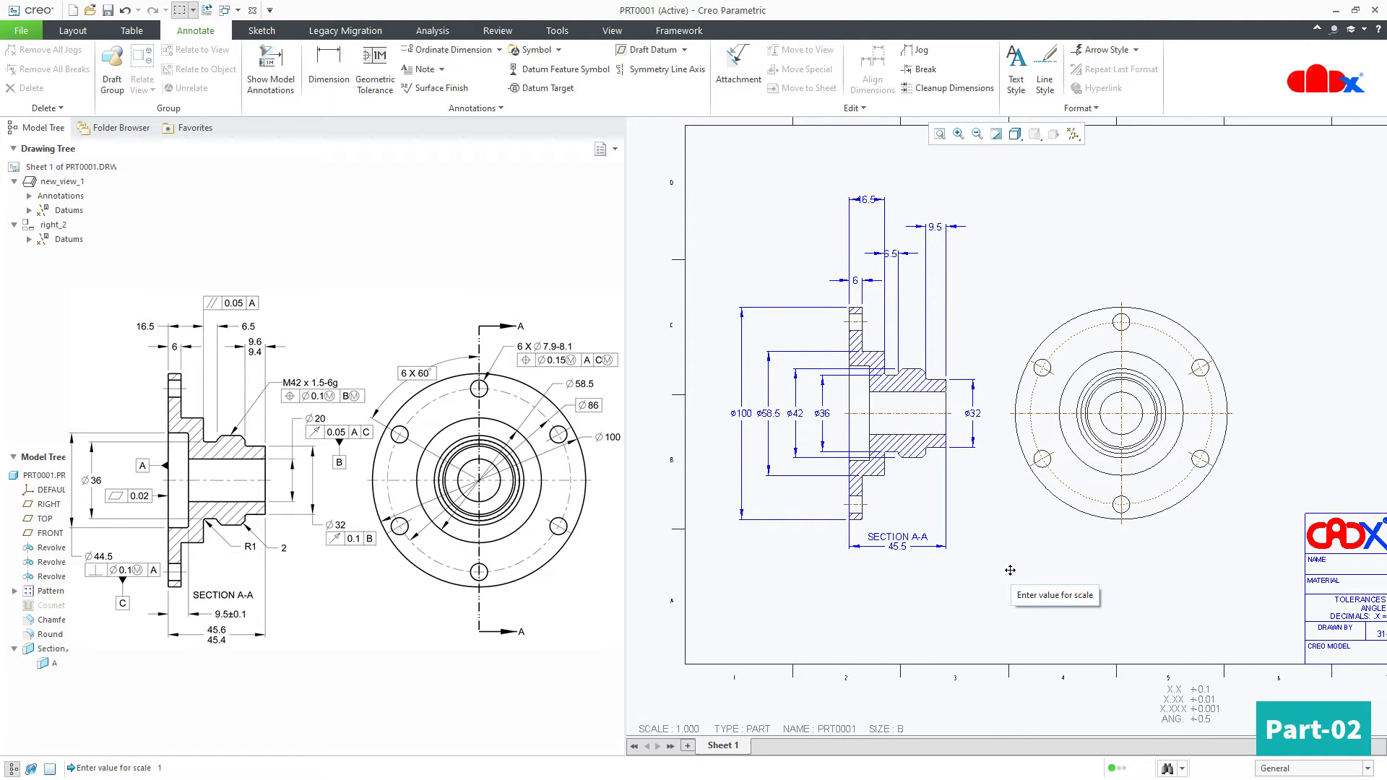
# Show the Ø44.5 and 9.5 dimensions of the second Revolve and the Ø20 dimension of the third Revolve in SECTION A-A
pyautogui.click(270, 69)
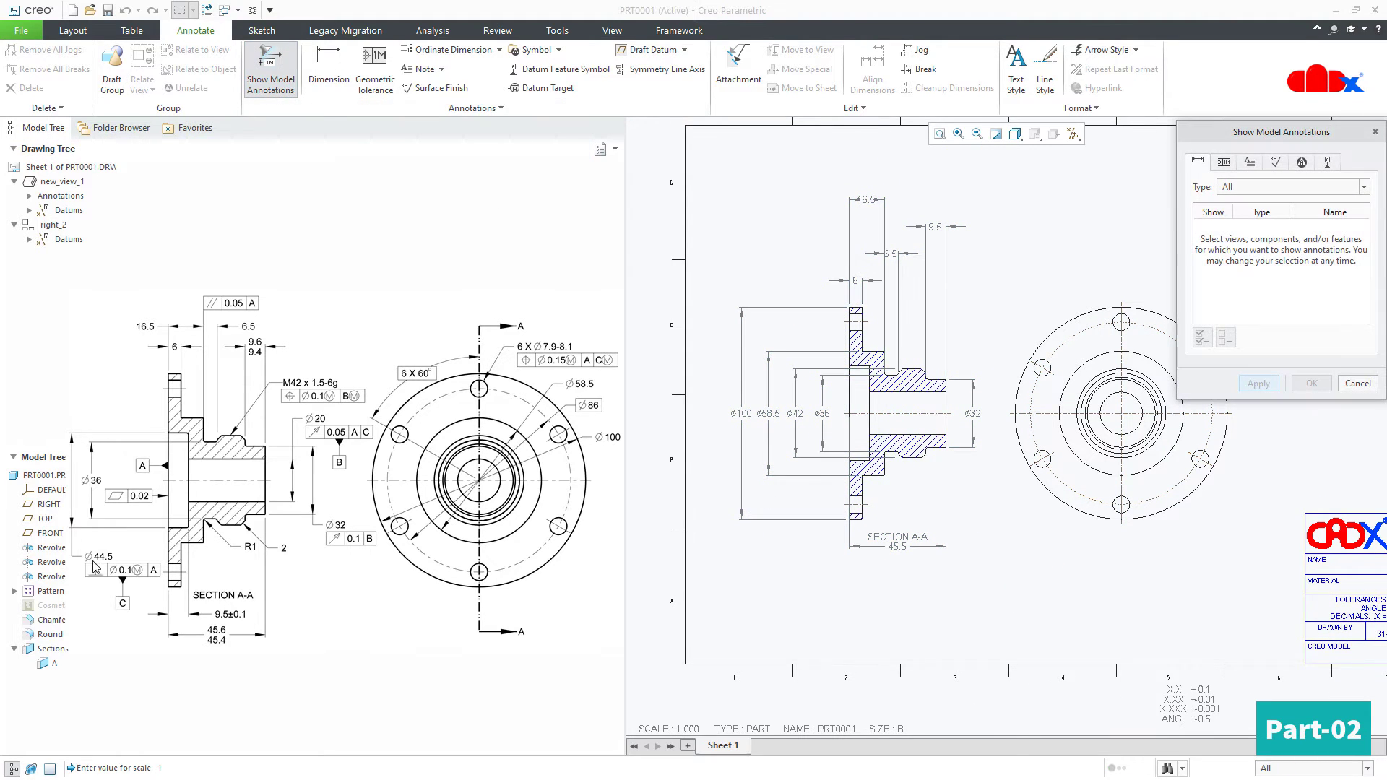
pyautogui.click(49, 561)
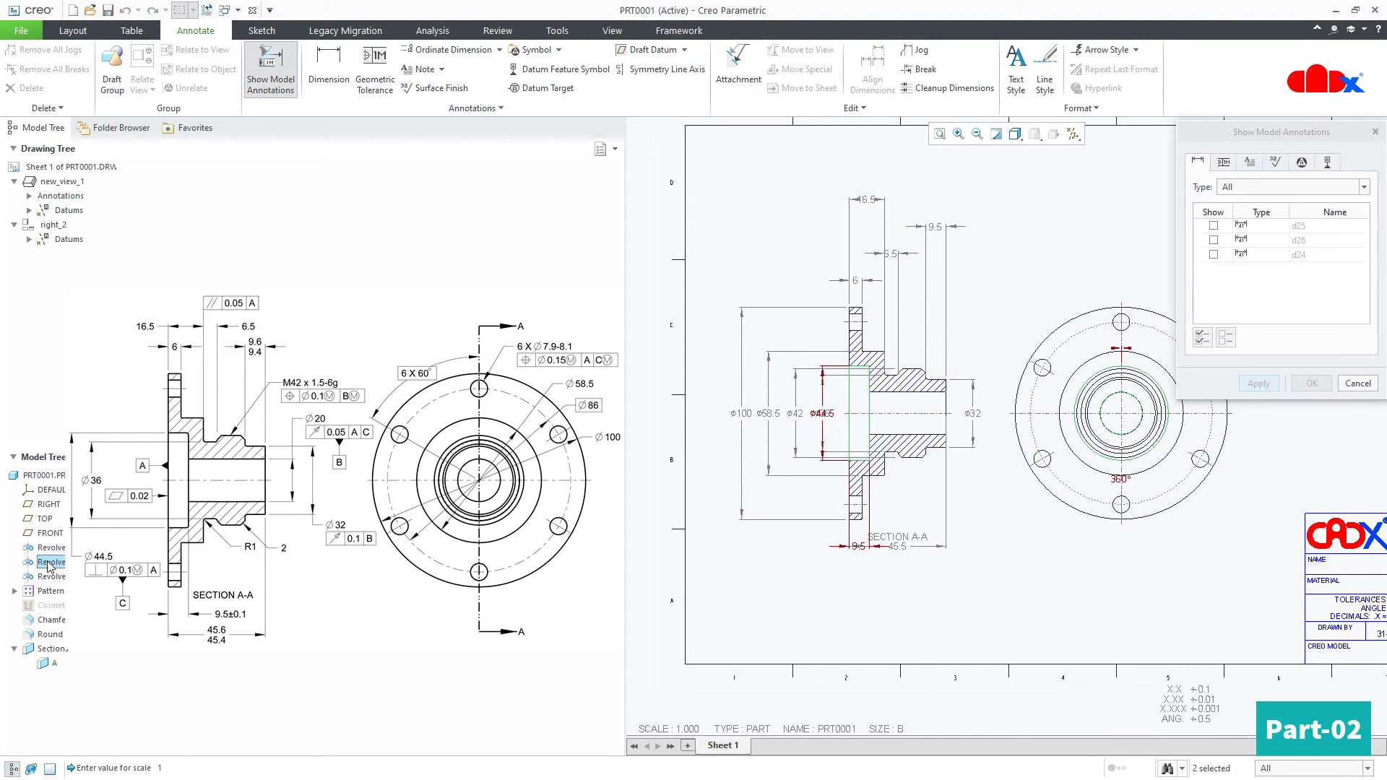
pyautogui.click(1203, 341)
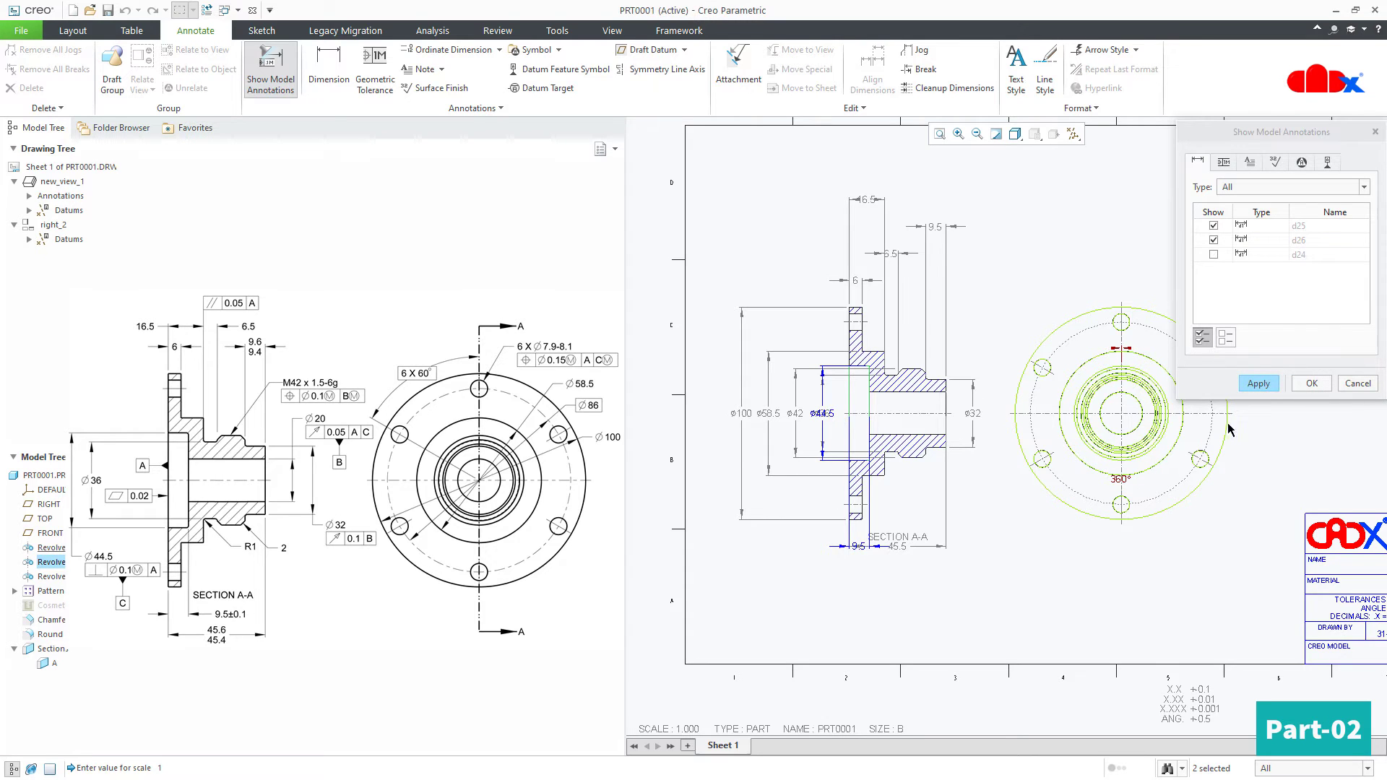
pyautogui.click(1258, 386)
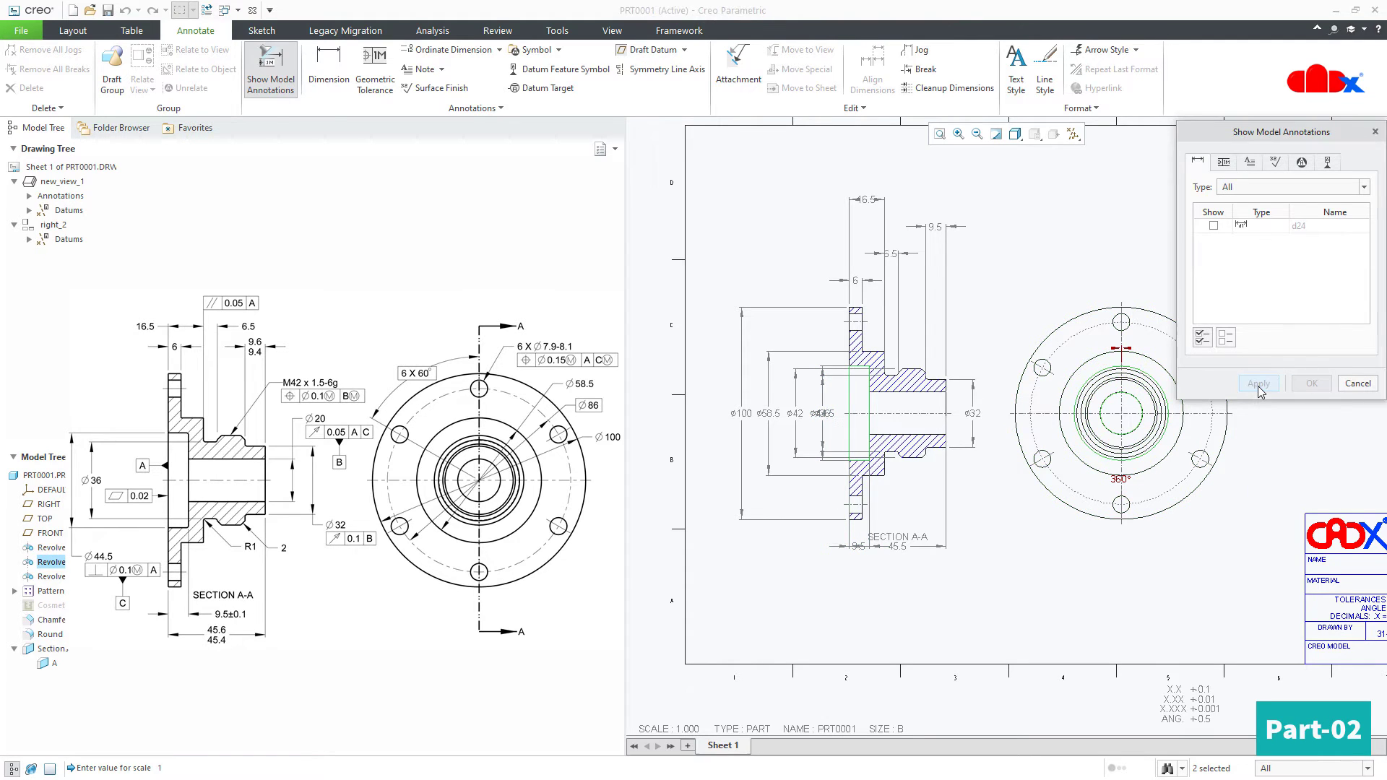
pyautogui.click(40, 577)
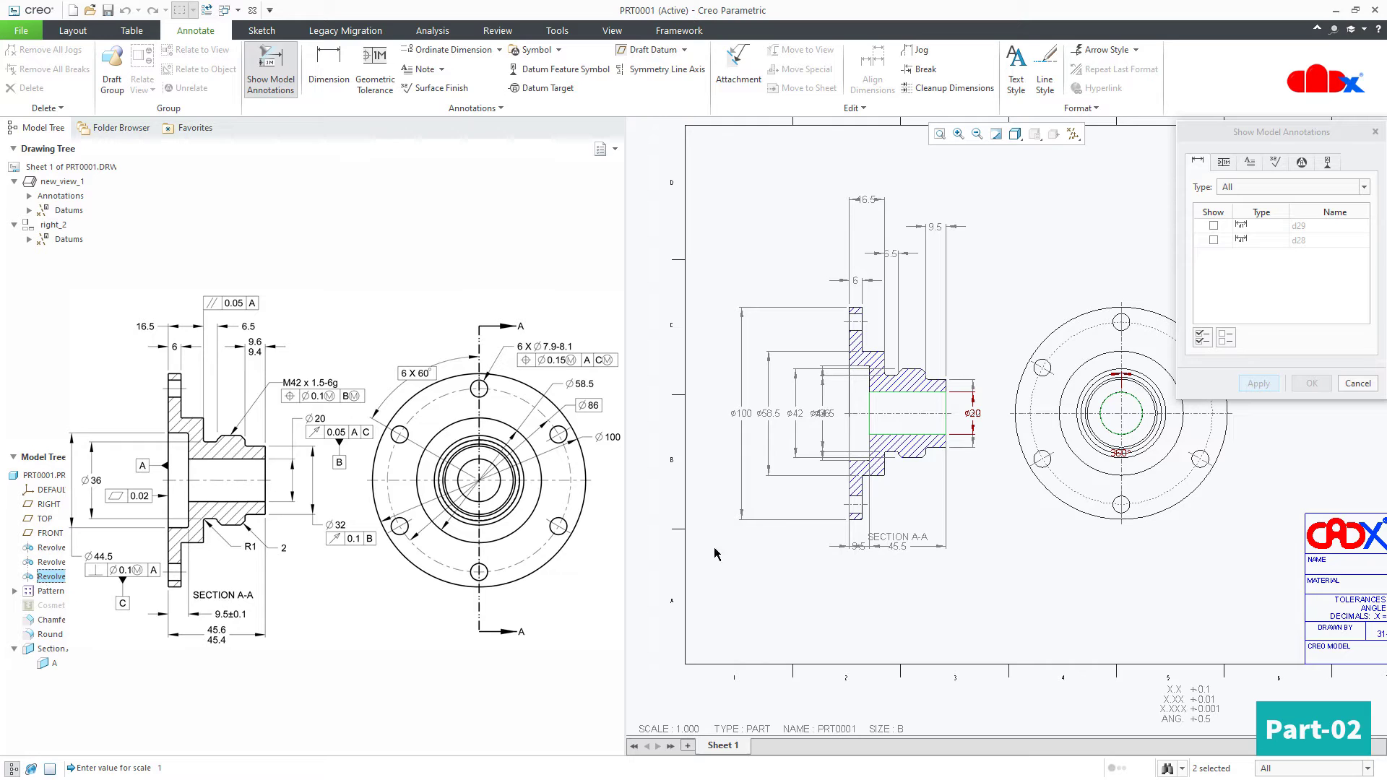
pyautogui.click(973, 418)
pyautogui.click(1236, 386)
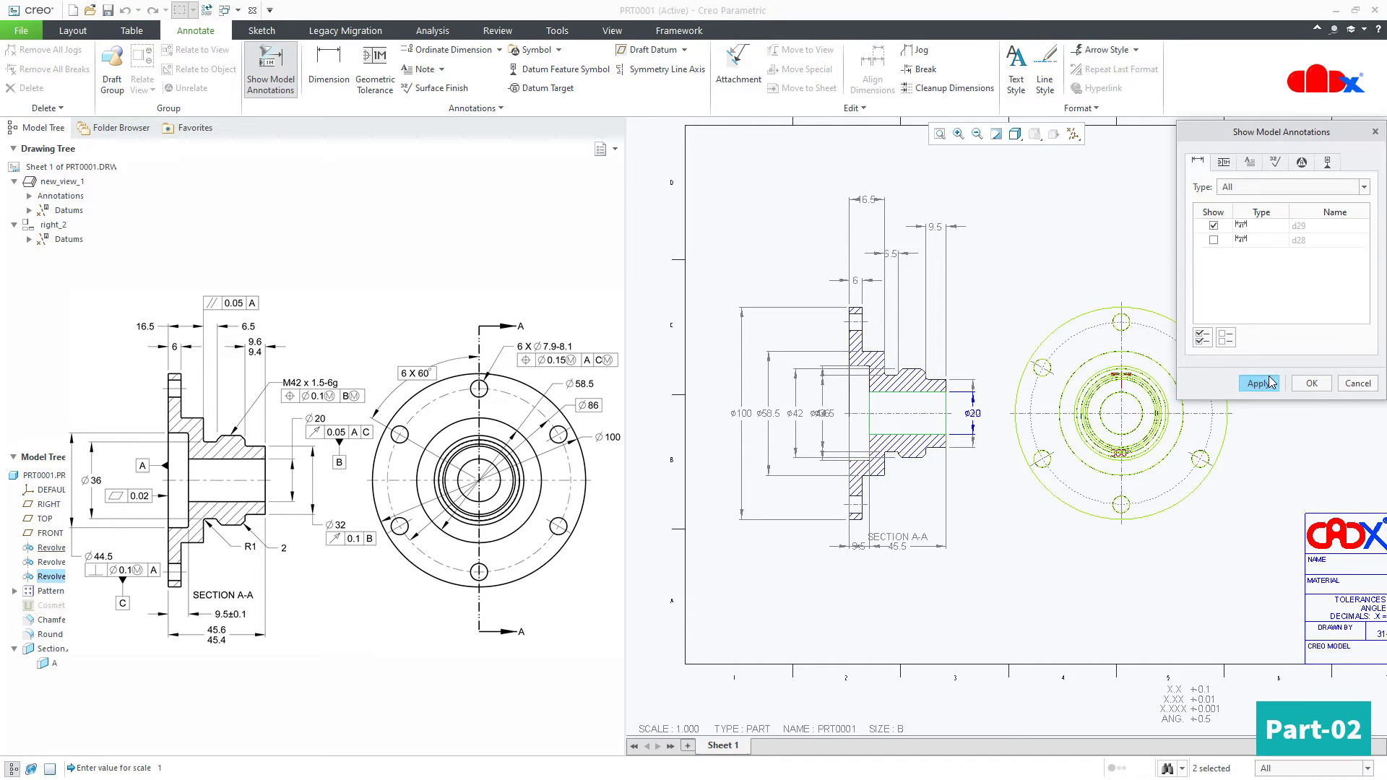
# Show the Ø8 and Ø86 dimensions of the pattern's first hole in the circular view, leaving out the 0° angle
pyautogui.click(15, 591)
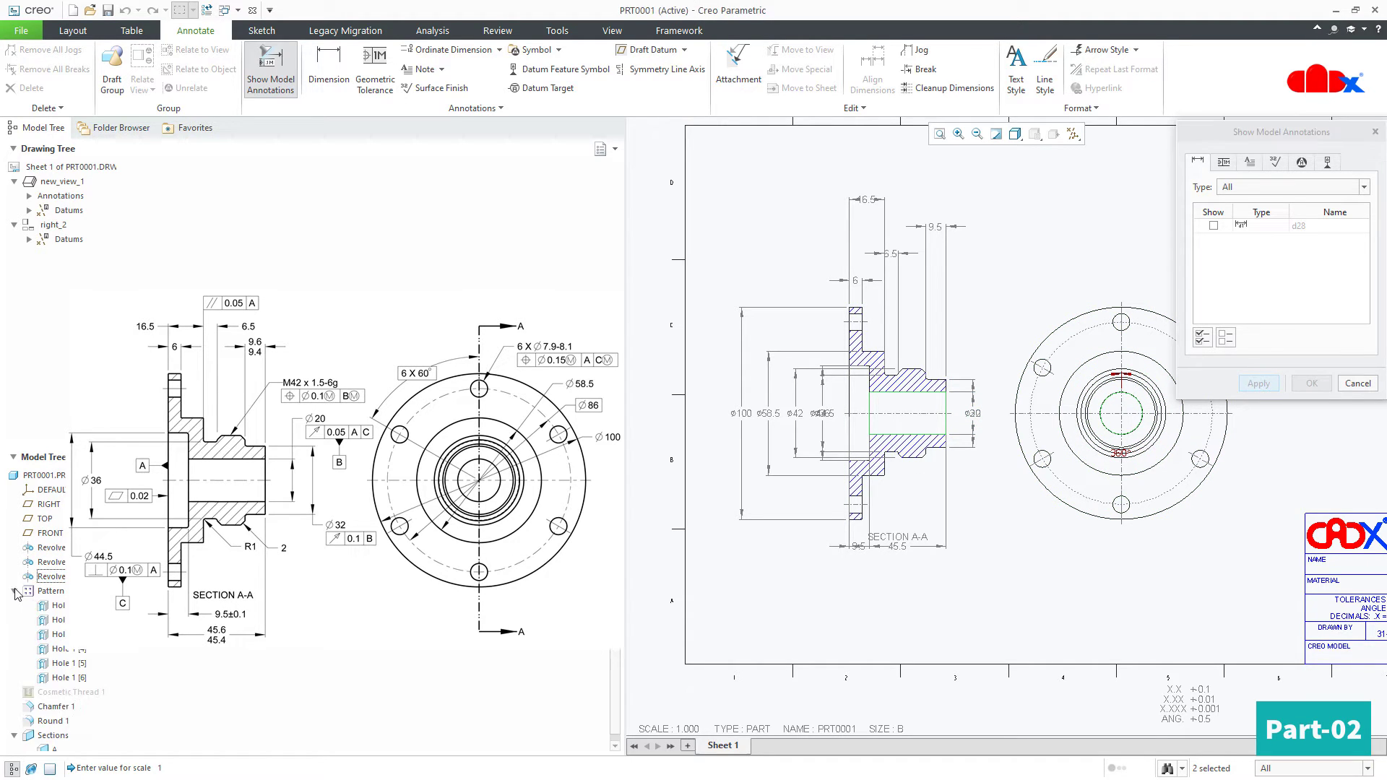
pyautogui.click(57, 606)
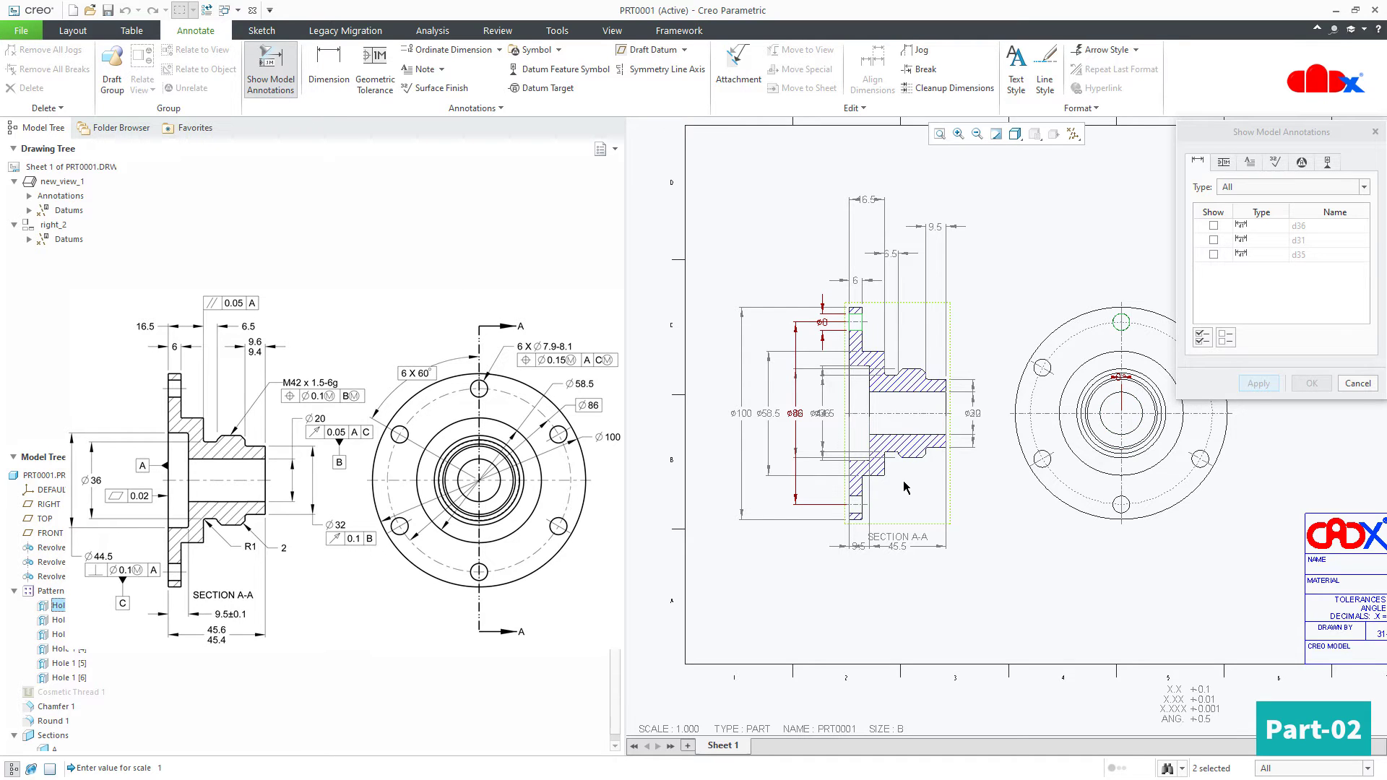
pyautogui.scroll(-1, 922, 498)
pyautogui.scroll(-1, 922, 498)
pyautogui.scroll(1, 886, 548)
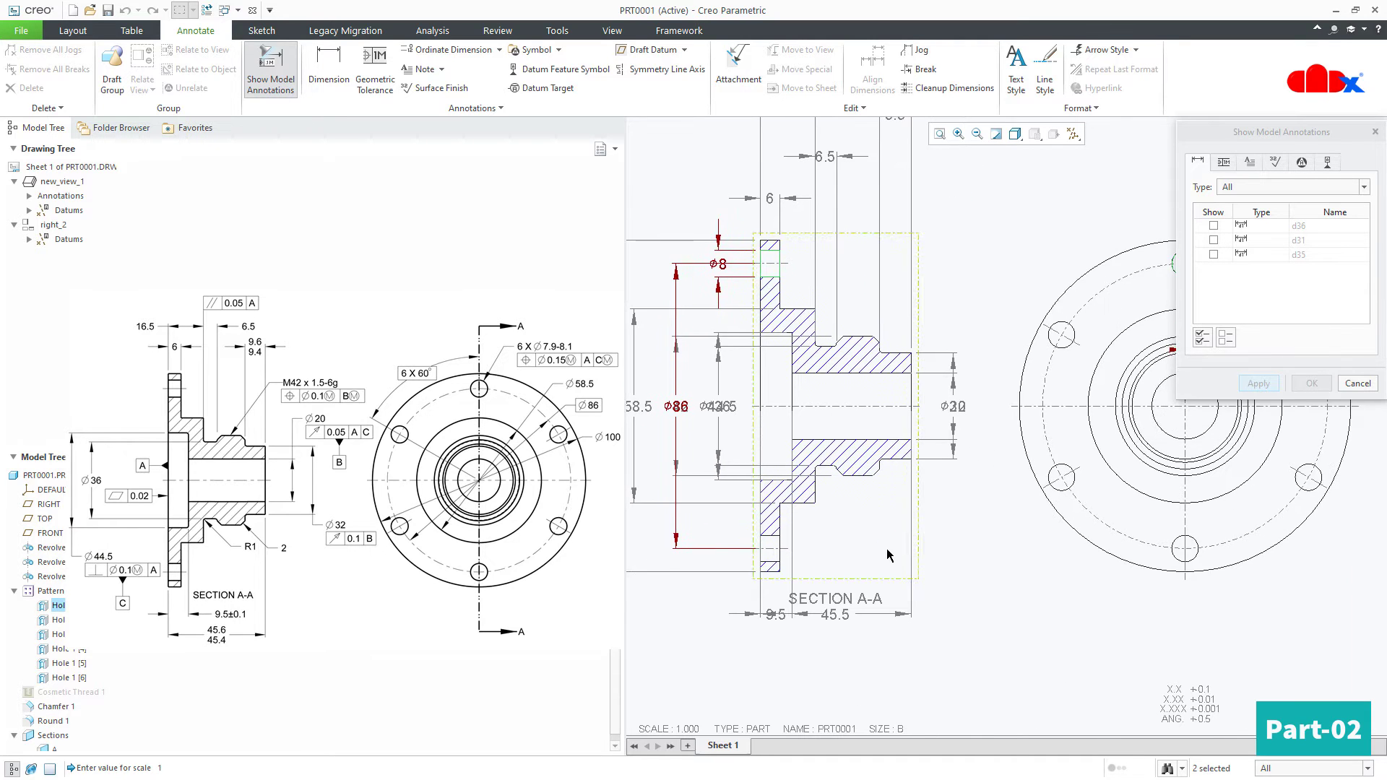
pyautogui.hotkey('shift', 'F10')
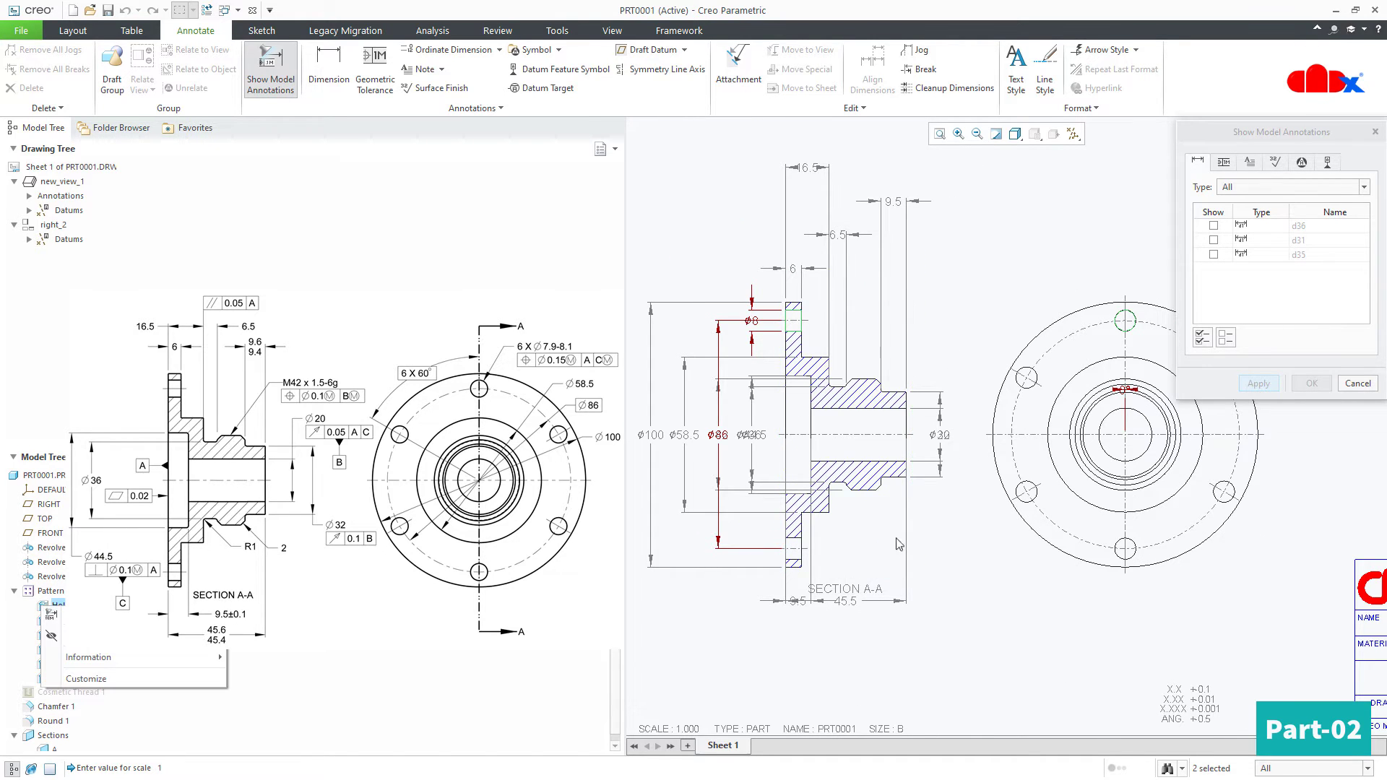
pyautogui.press('Escape')
pyautogui.click(1131, 329)
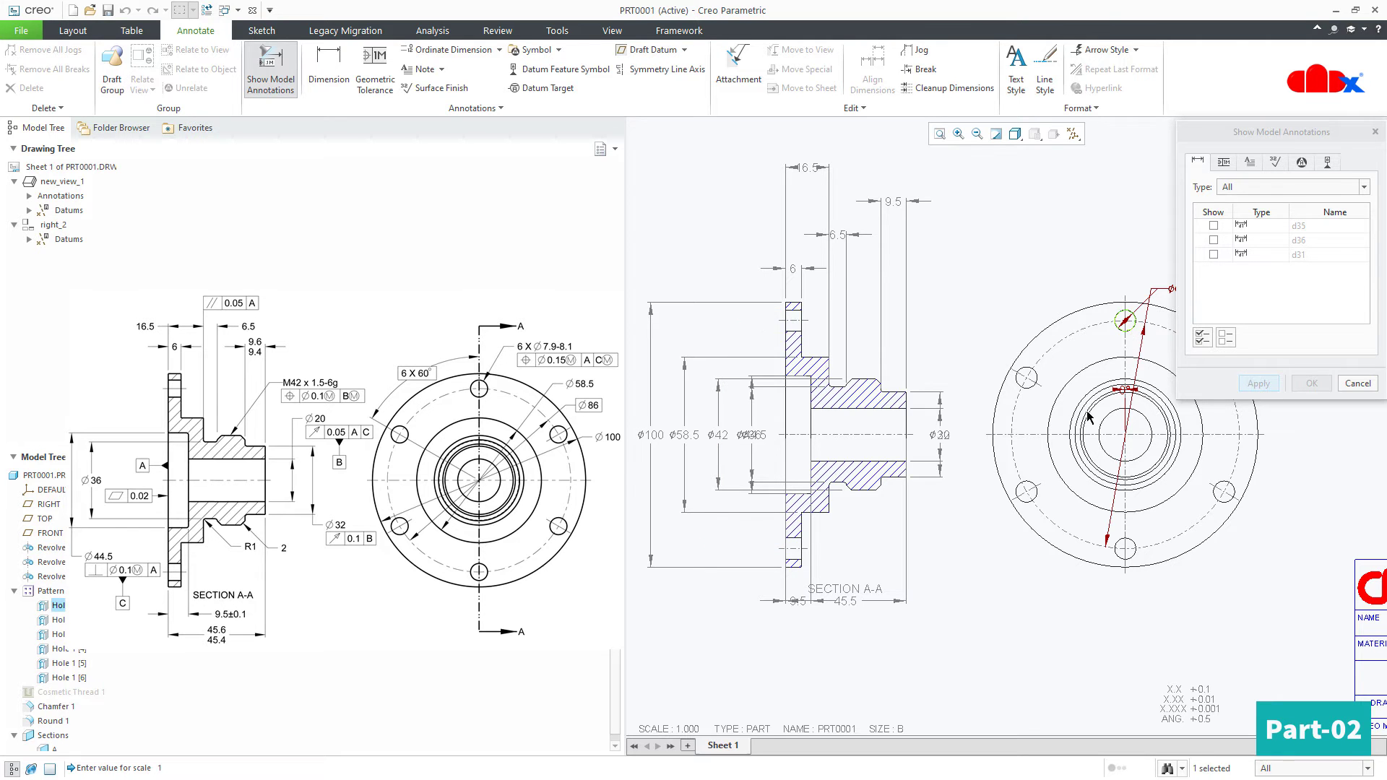
pyautogui.scroll(5, 1088, 417)
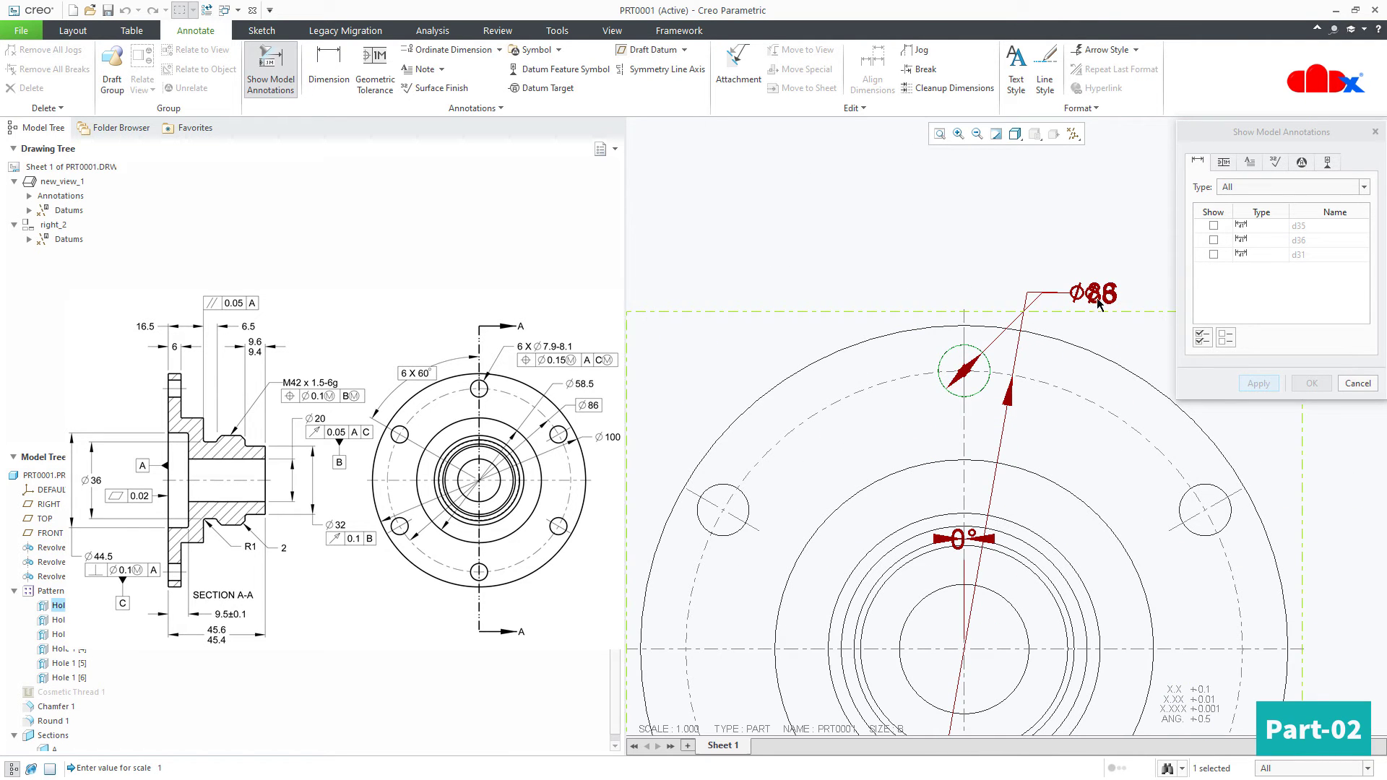
pyautogui.click(1097, 303)
pyautogui.click(1203, 337)
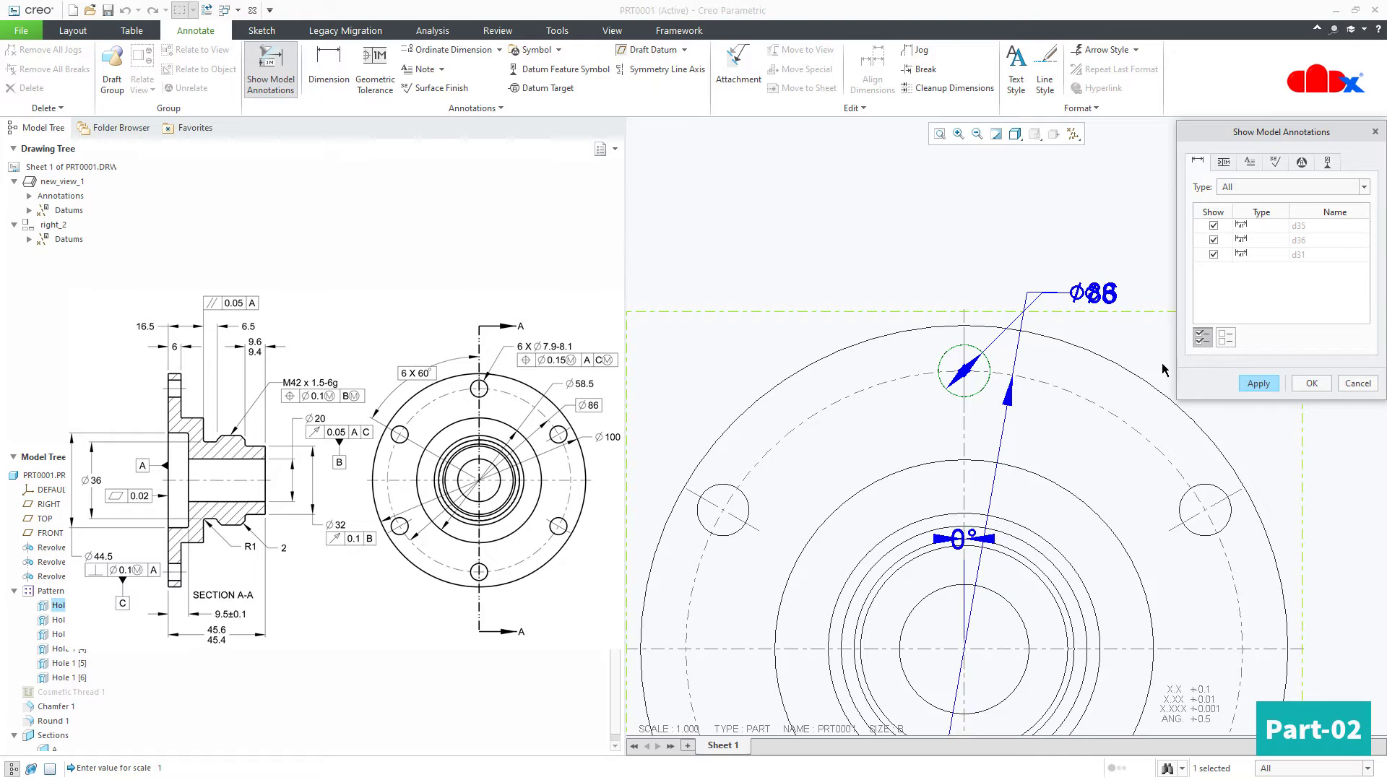
pyautogui.click(957, 540)
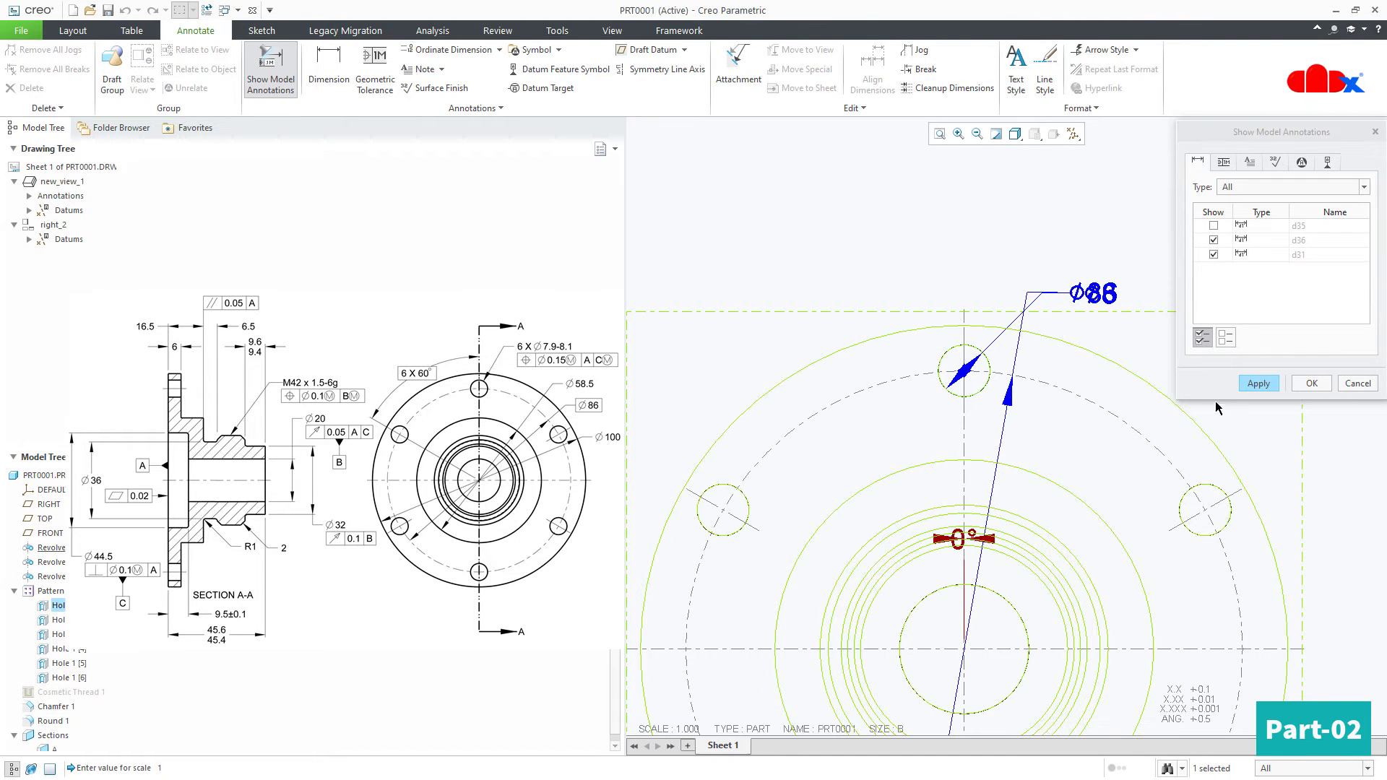
pyautogui.click(1257, 383)
pyautogui.click(1357, 384)
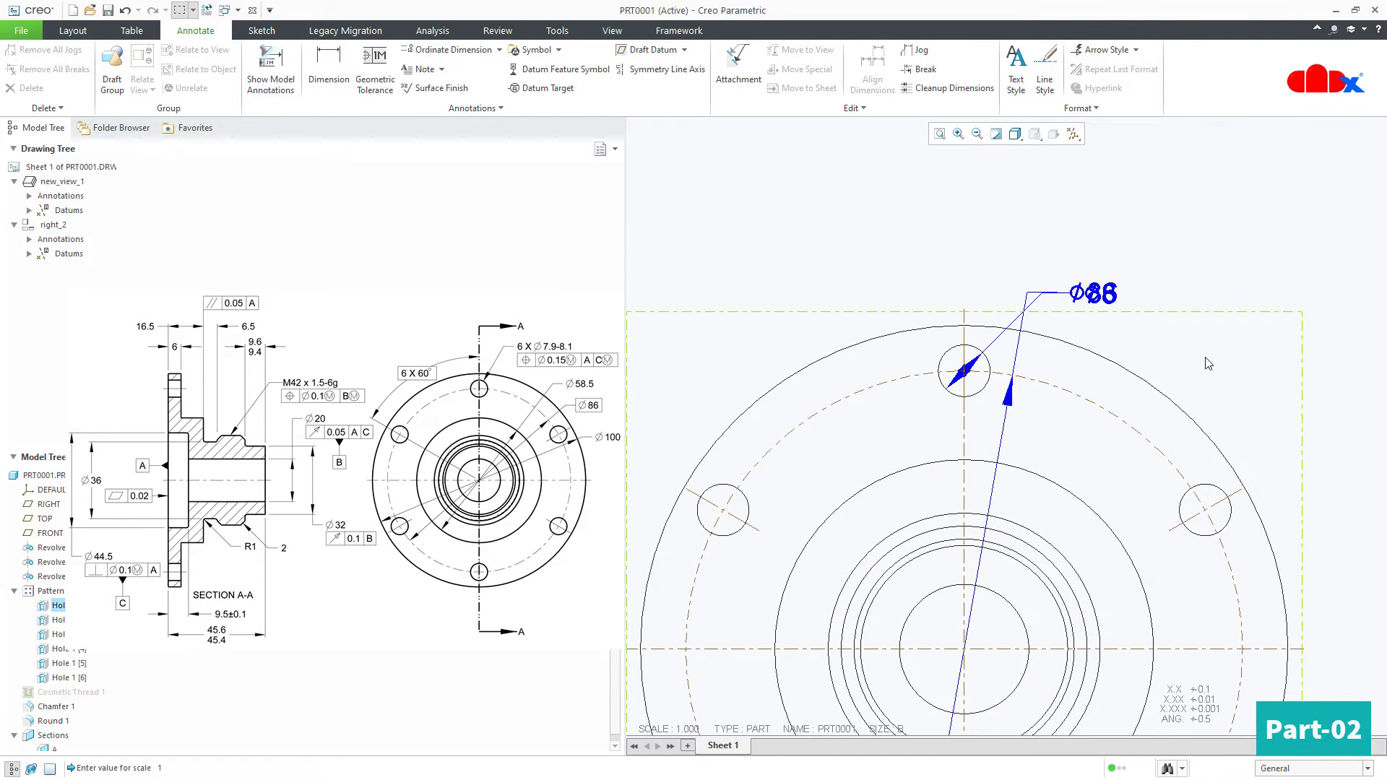
# Move the Ø86 dimension clear of the Ø8 dimension, outside the upper-right edge of the flange in the circular view
pyautogui.click(1105, 296)
pyautogui.moveTo(1103, 293); pyautogui.dragTo(1235, 348)
pyautogui.click(1258, 399)
pyautogui.scroll(5, 1257, 400)
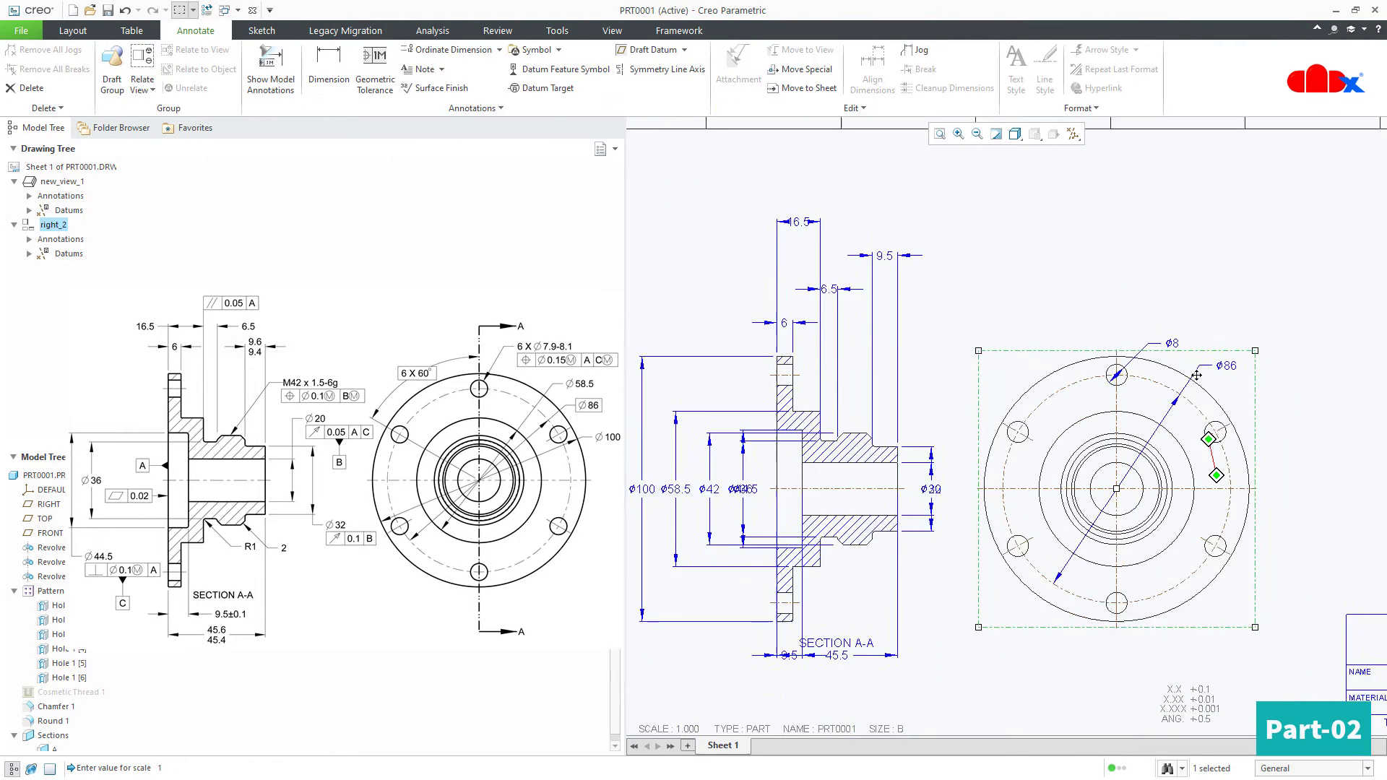
pyautogui.moveTo(1108, 594); pyautogui.dragTo(1154, 637, button='middle')
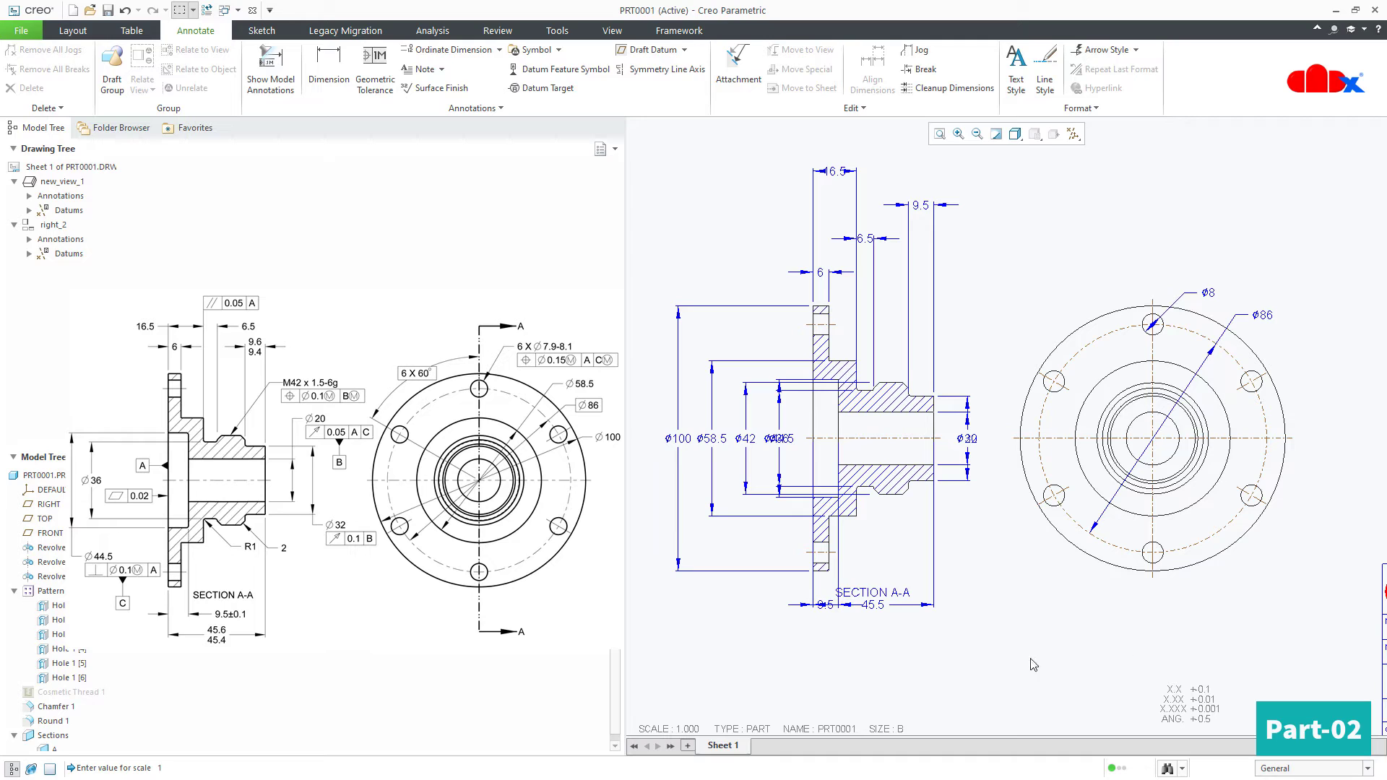
# Show the hole pattern's 6 HOLES note and move it off SECTION A-A to the empty area above and between the views
pyautogui.click(41, 593)
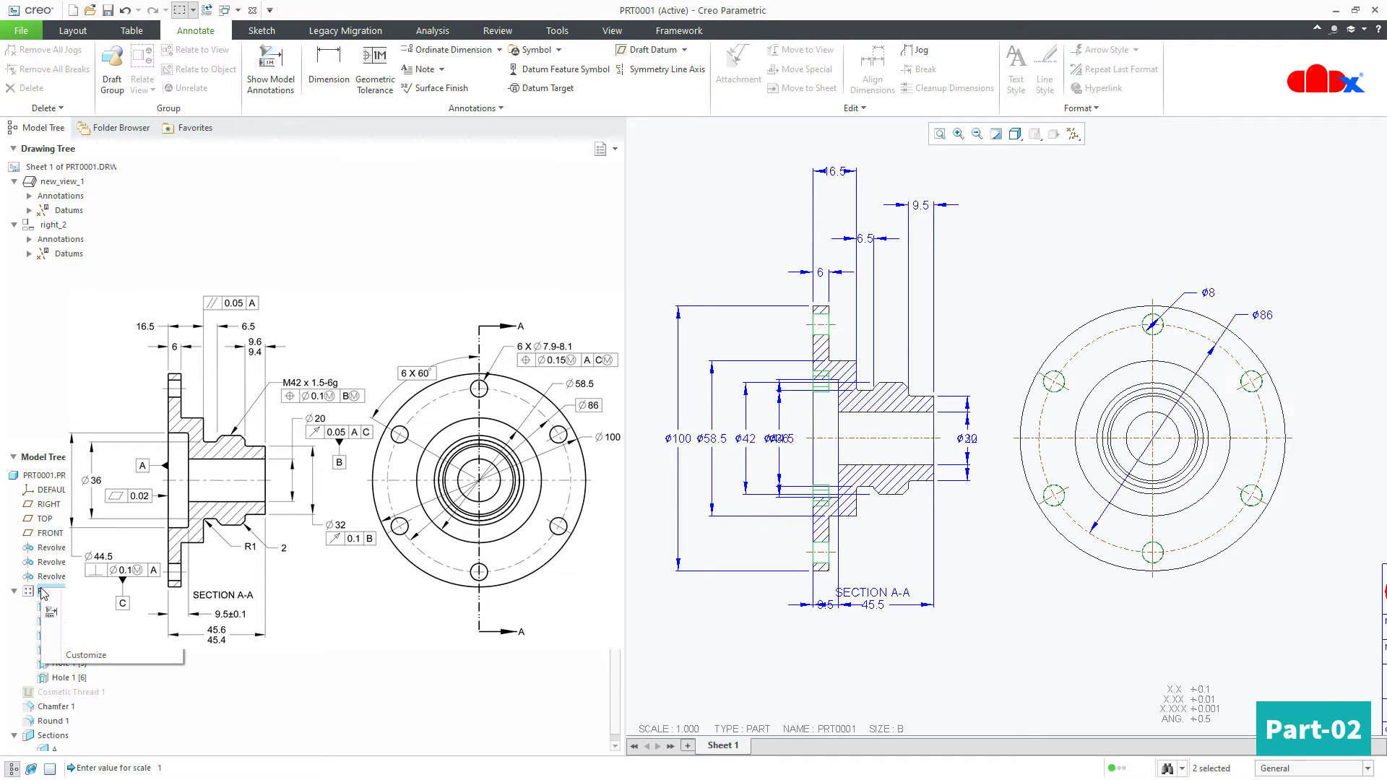
pyautogui.click(49, 613)
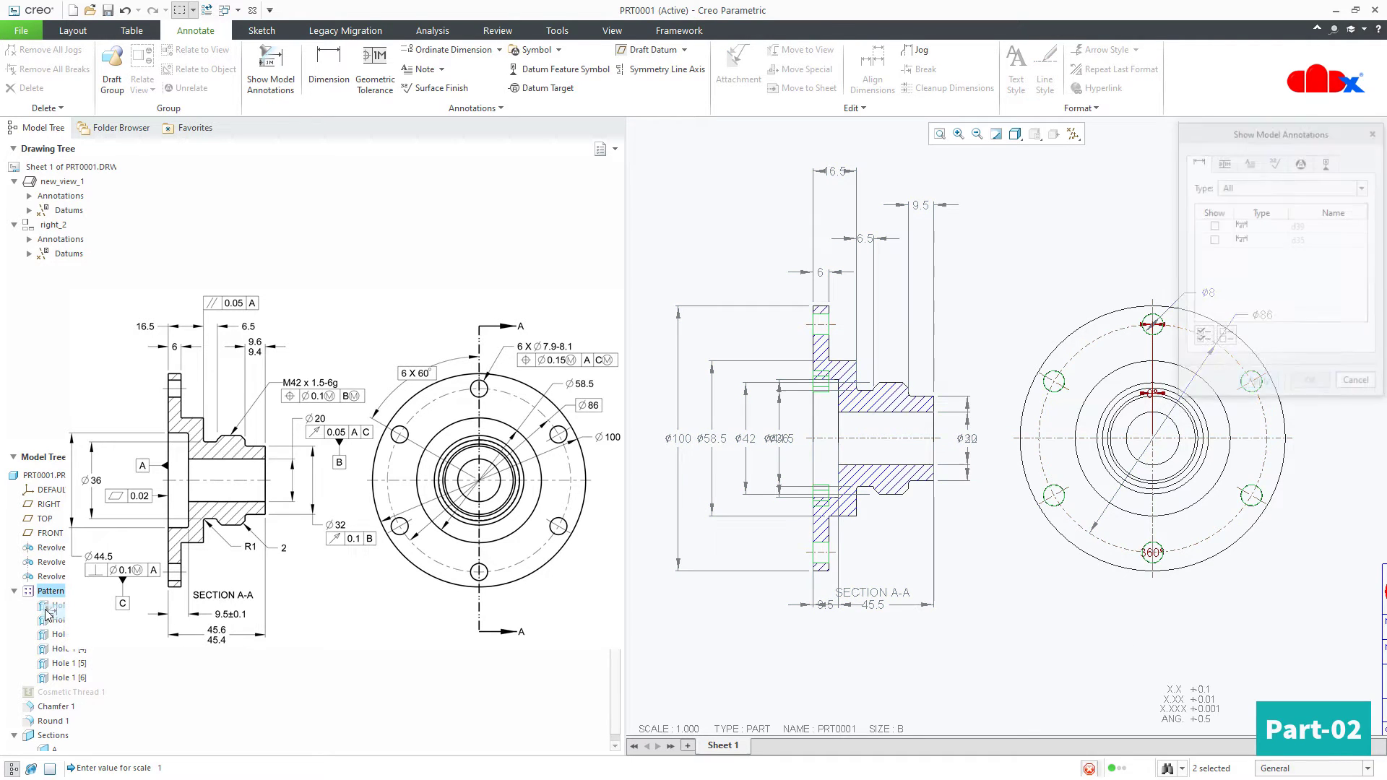
pyautogui.scroll(-5, 1067, 612)
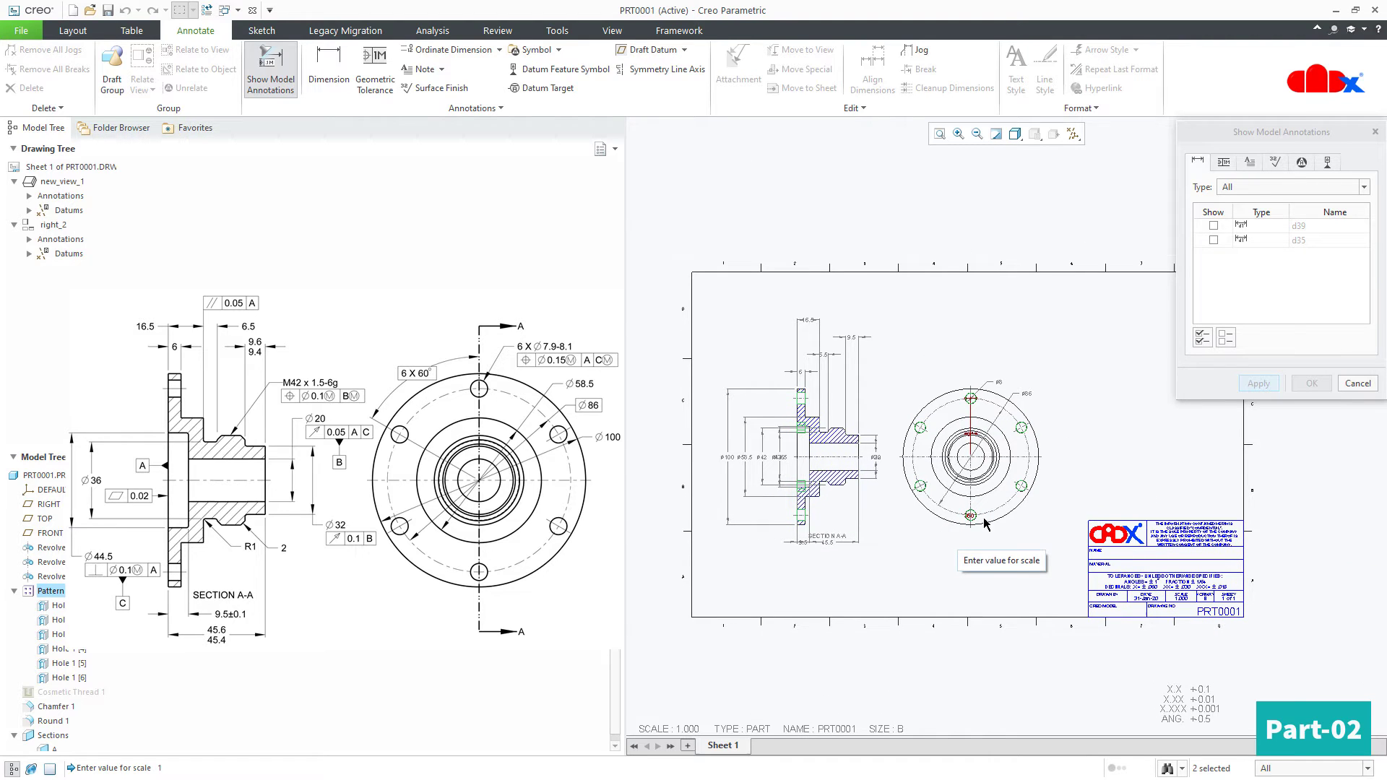
pyautogui.click(1249, 164)
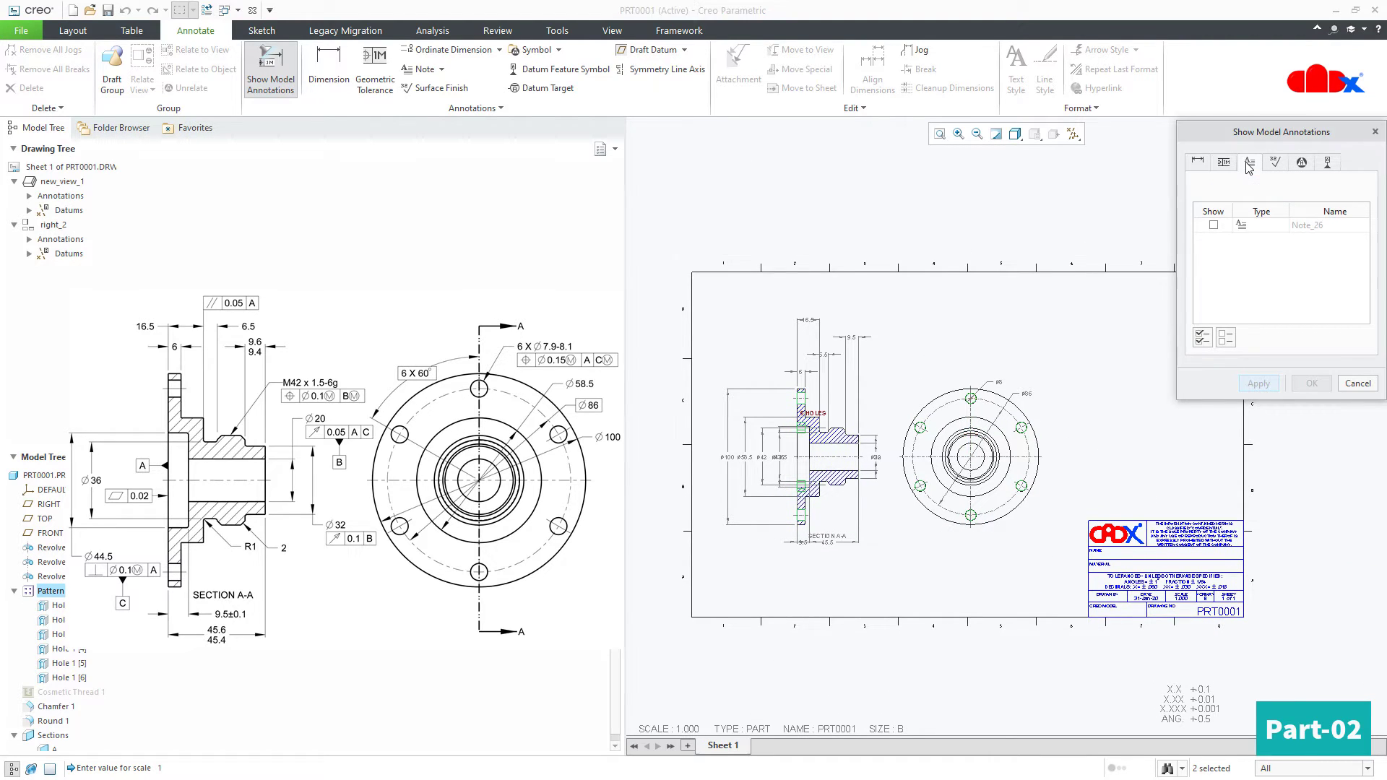
pyautogui.scroll(2, 798, 432)
pyautogui.click(789, 422)
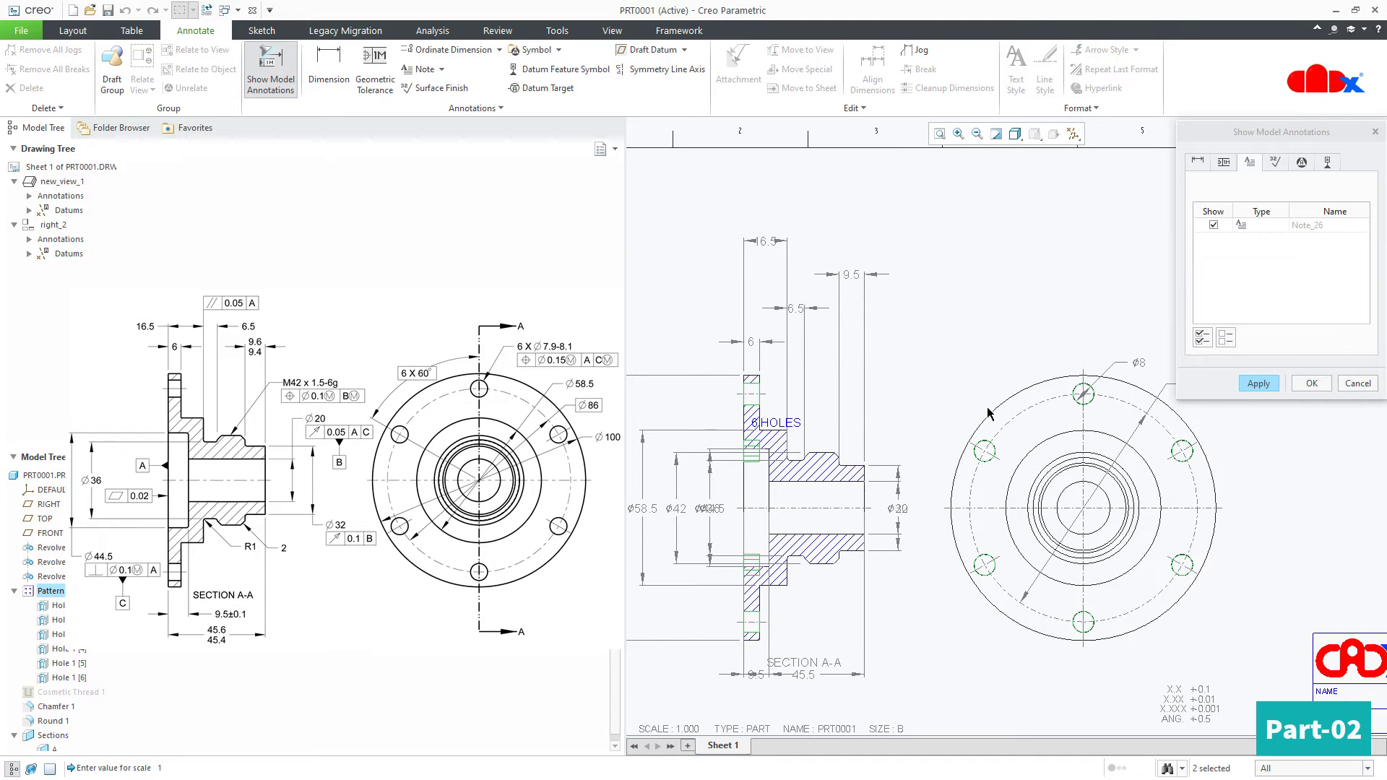
pyautogui.click(1259, 383)
pyautogui.click(1350, 384)
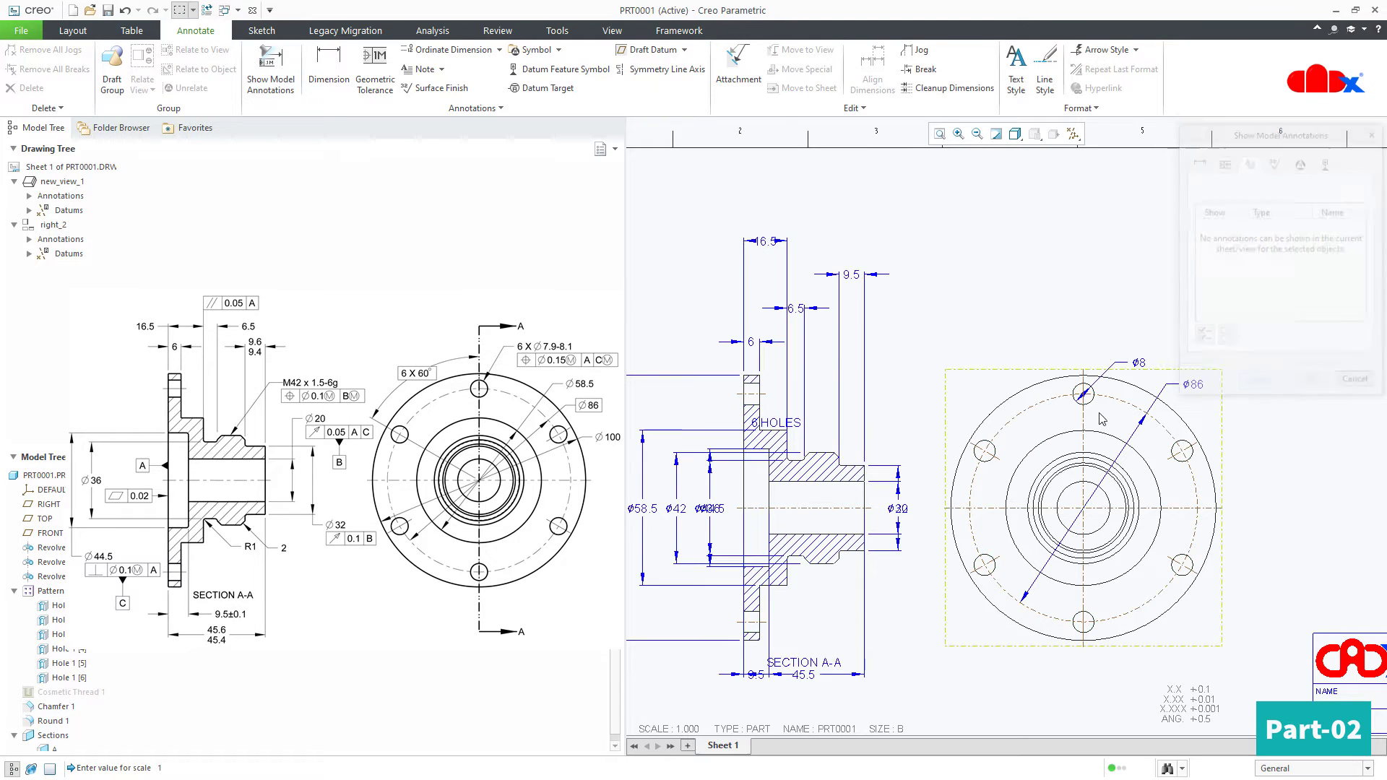
pyautogui.click(779, 426)
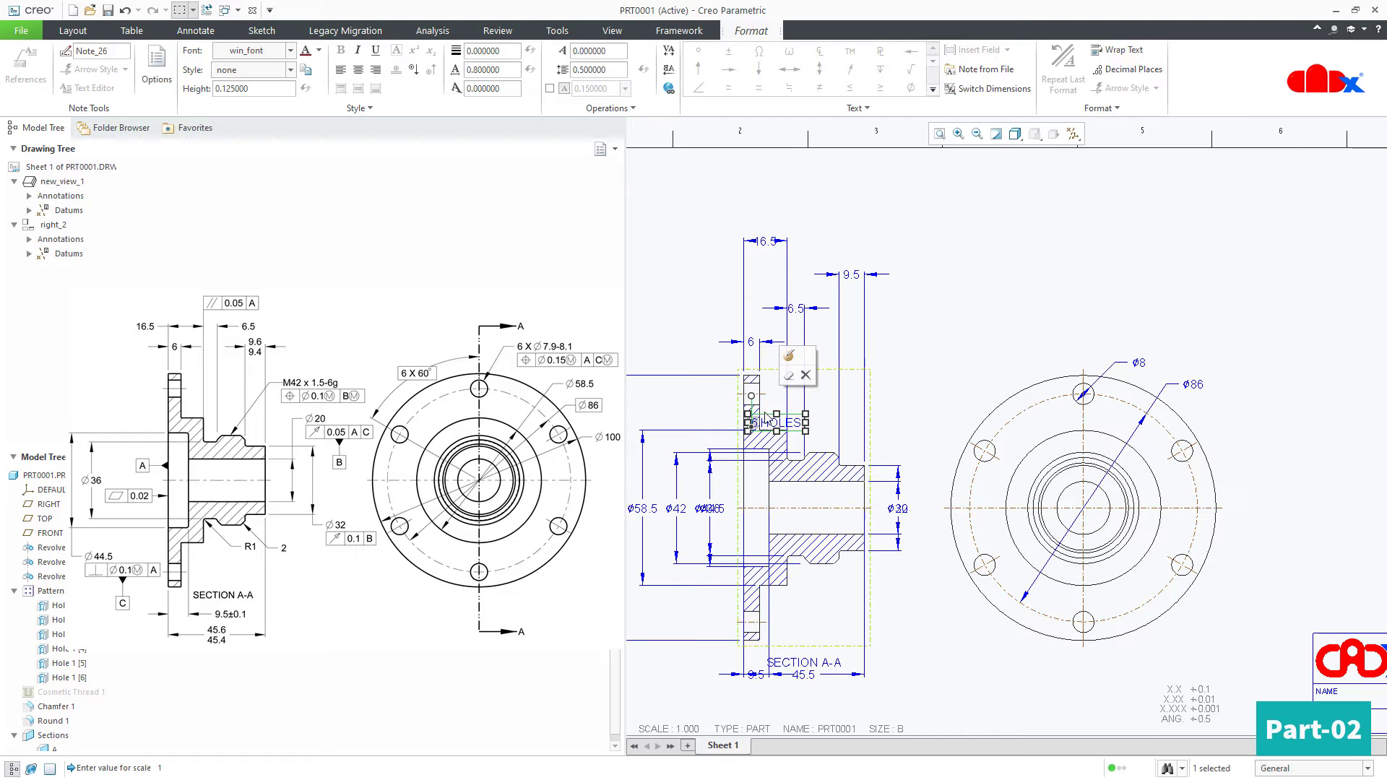
pyautogui.moveTo(764, 413); pyautogui.dragTo(938, 257)
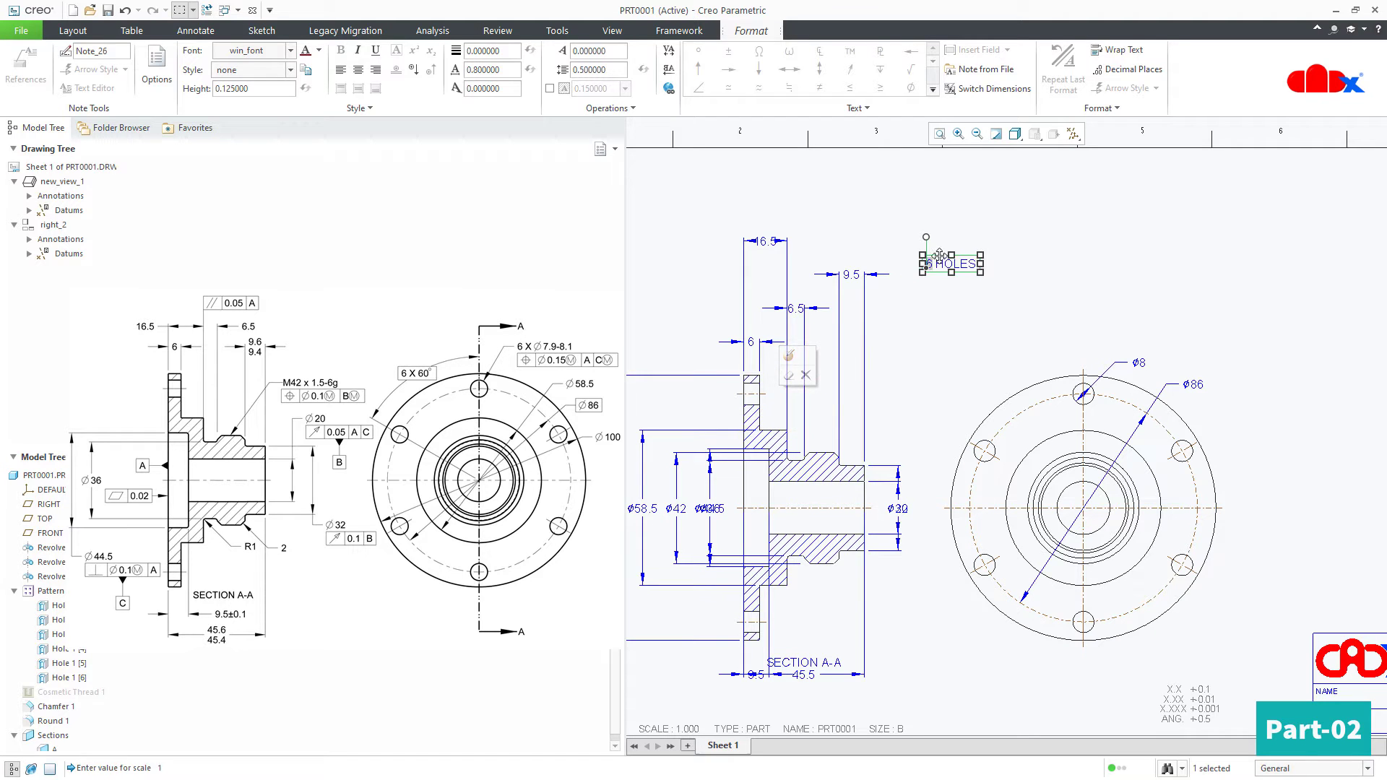
# Show the cosmetic thread's note M42.000 x 4.500-h EXTERNAL in SECTION A-A
pyautogui.click(938, 351)
pyautogui.scroll(3, 938, 409)
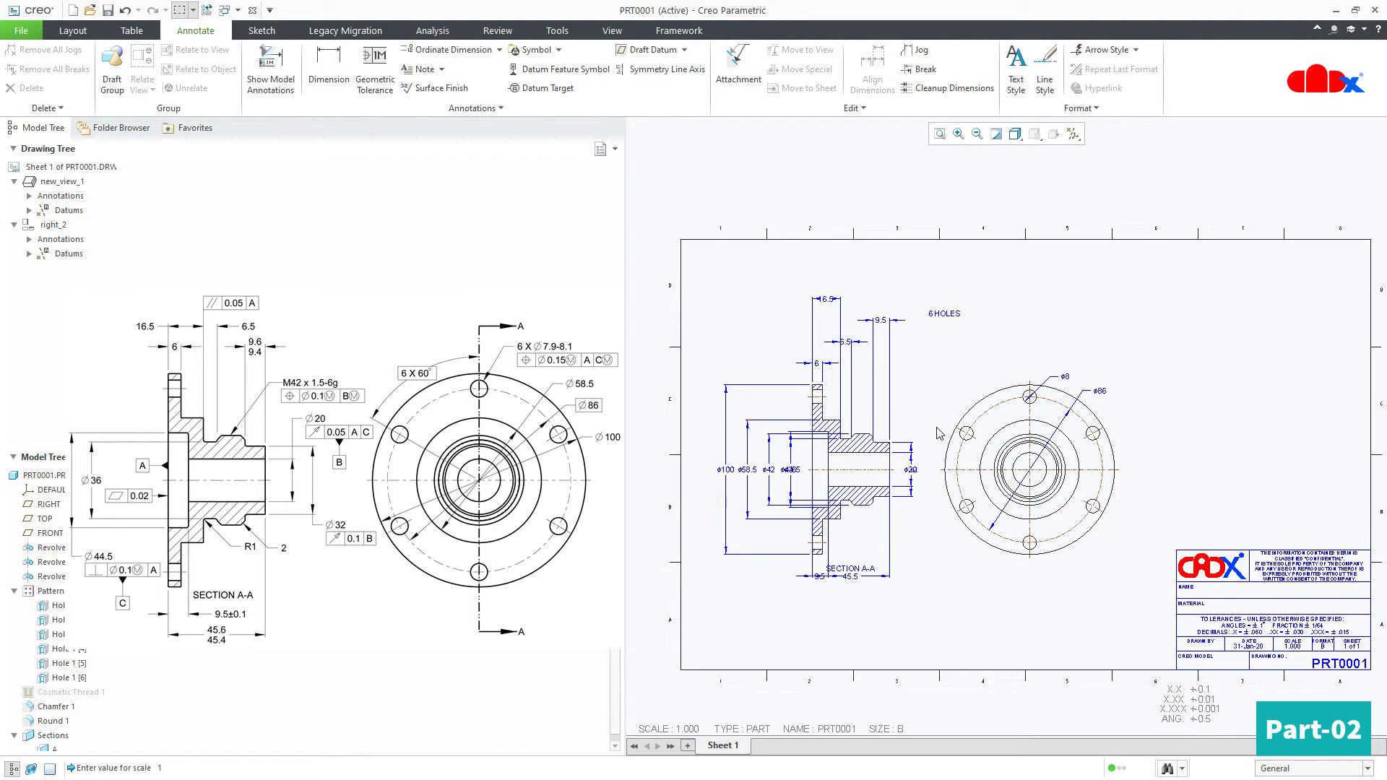
pyautogui.moveTo(983, 476); pyautogui.dragTo(992, 428, button='middle')
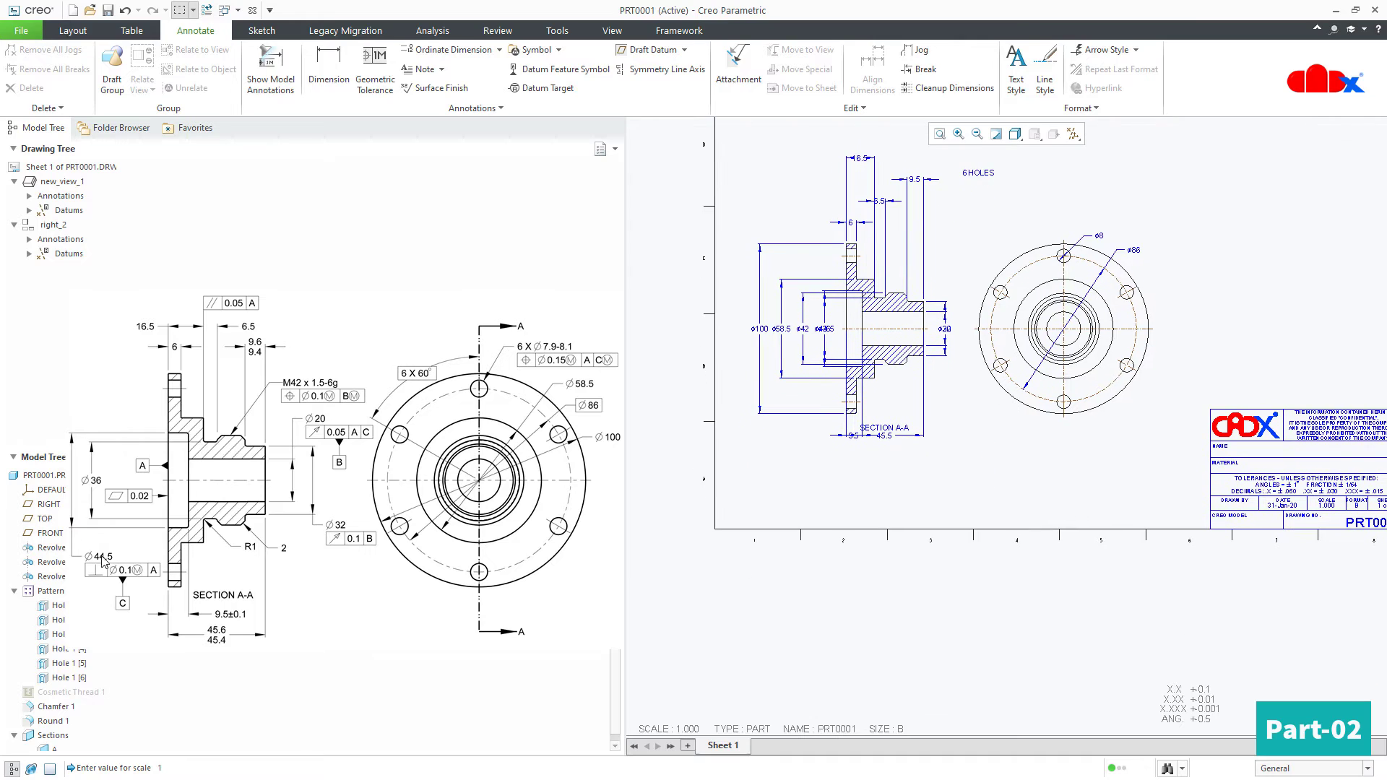
pyautogui.click(15, 591)
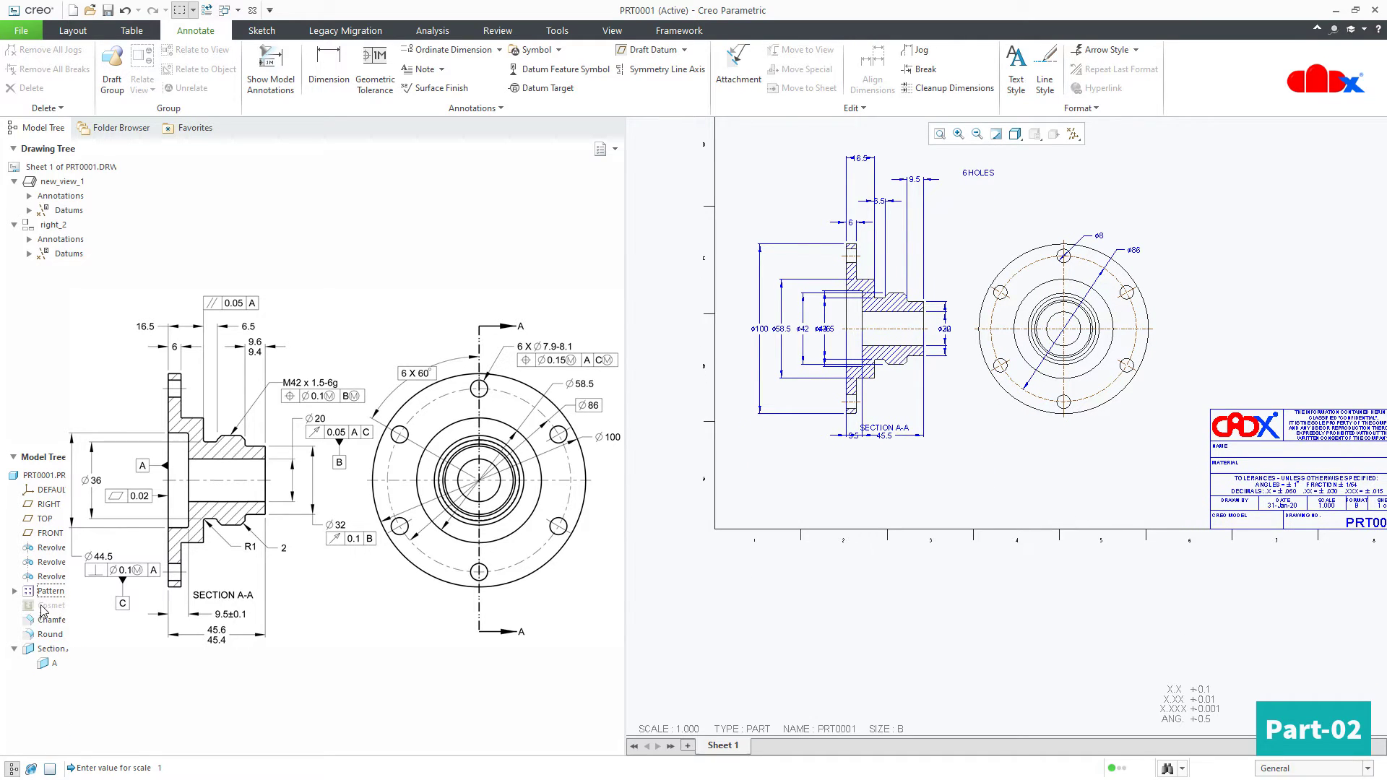
pyautogui.rightClick(41, 607)
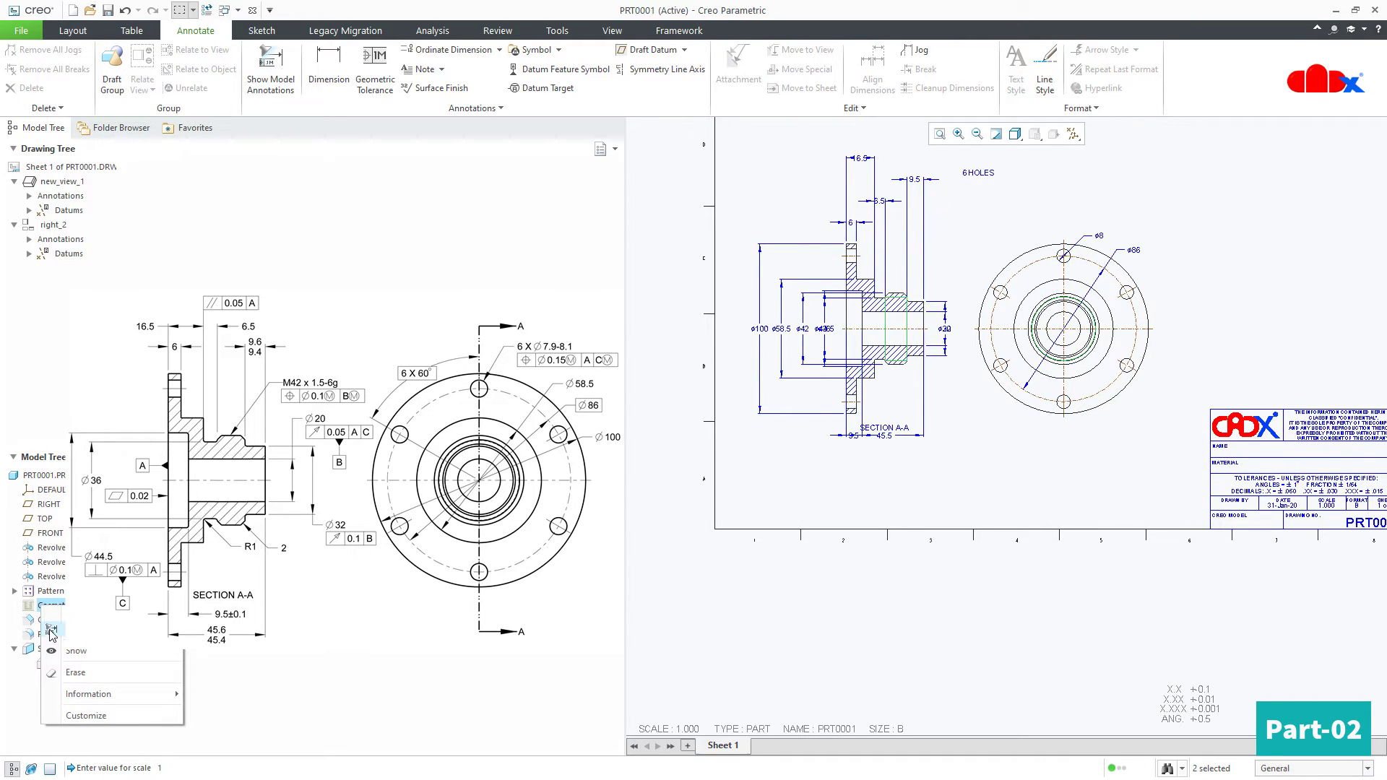
pyautogui.click(52, 636)
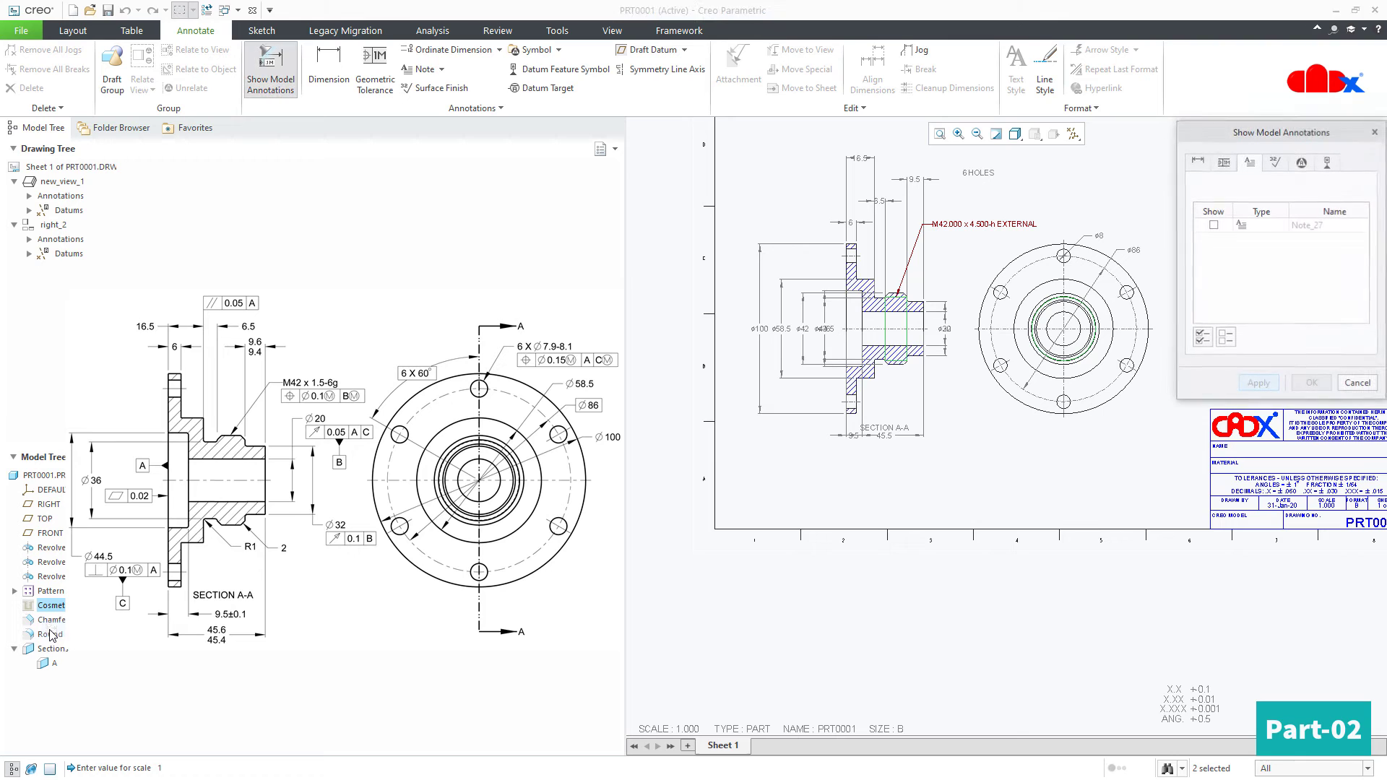
pyautogui.click(979, 227)
pyautogui.click(1274, 389)
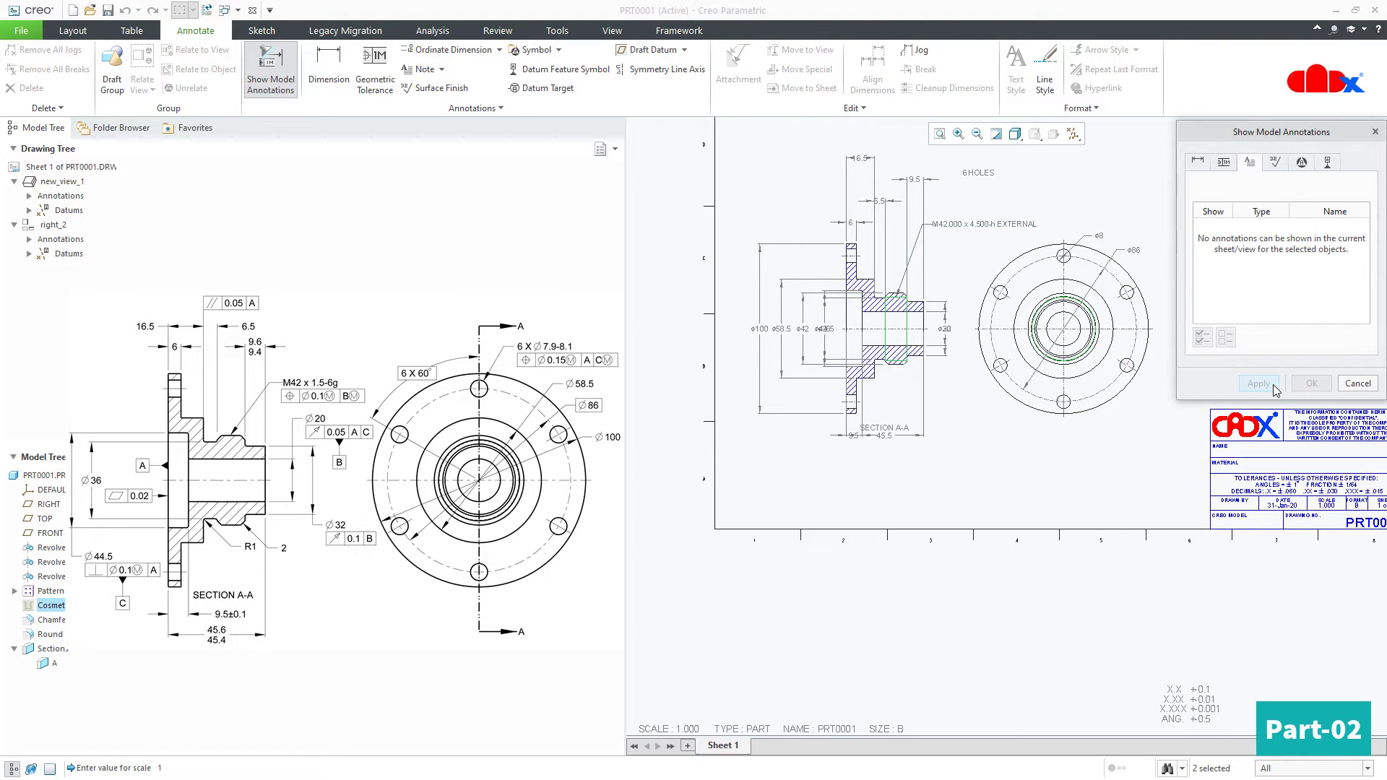
pyautogui.click(1356, 384)
pyautogui.scroll(6, 991, 399)
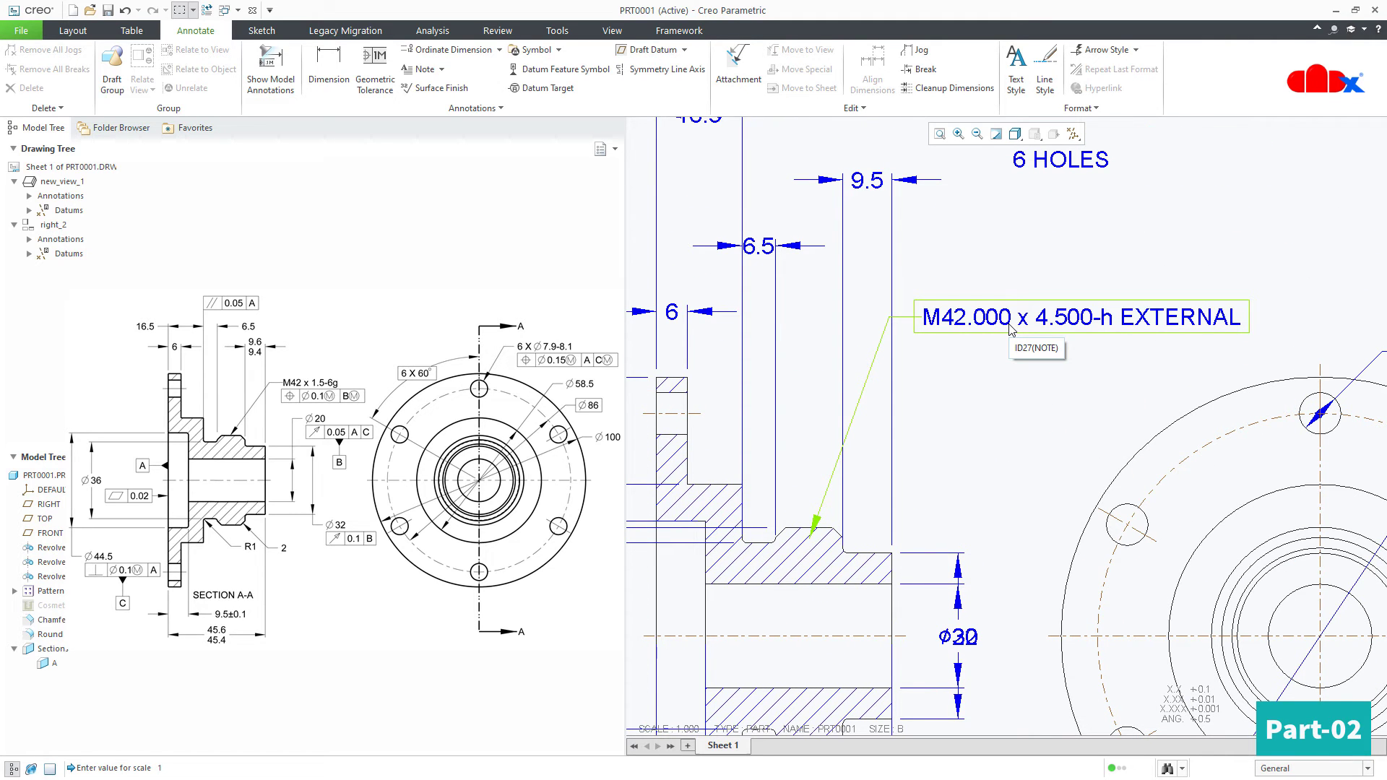
pyautogui.scroll(-5, 982, 347)
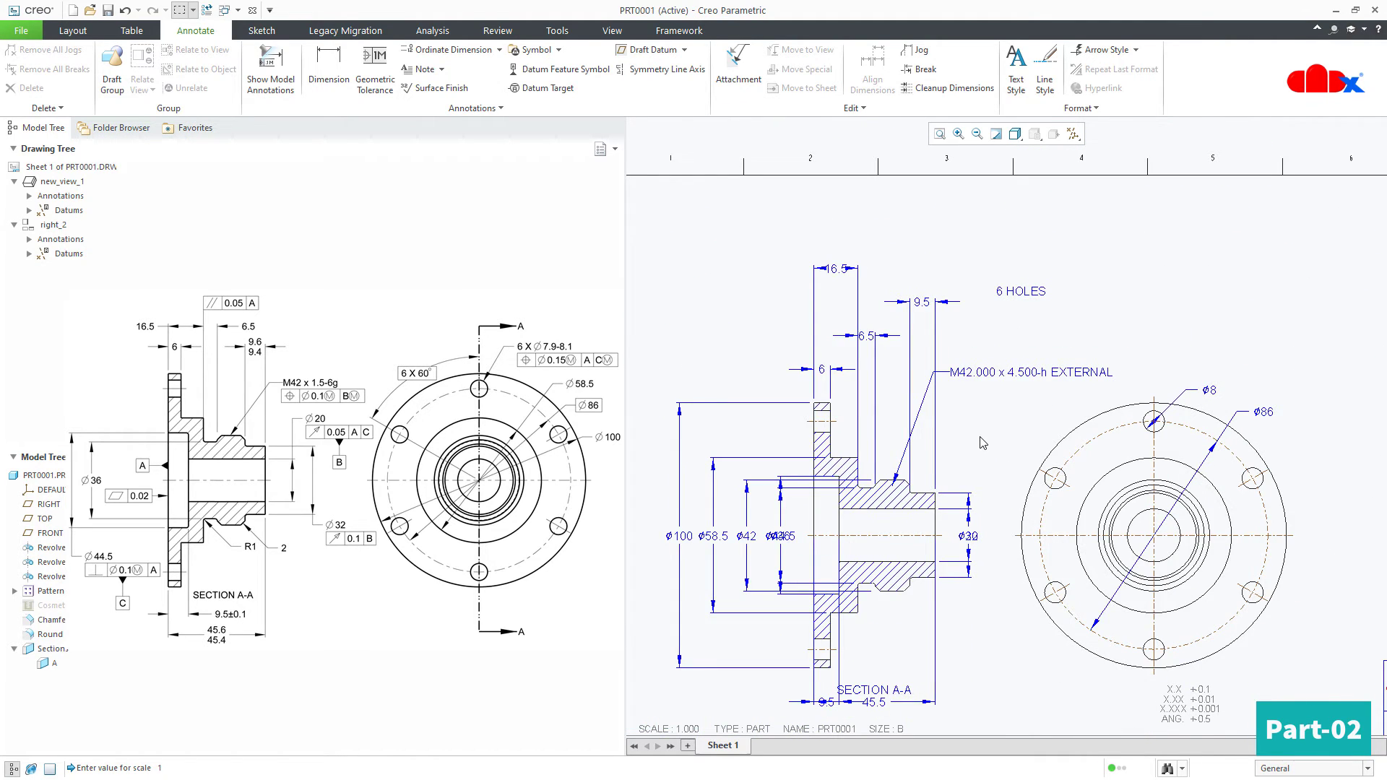
# Reattach the leader of the M42 thread note to the crest edge of the threaded collar in SECTION A-A
pyautogui.scroll(5, 936, 427)
pyautogui.click(926, 417)
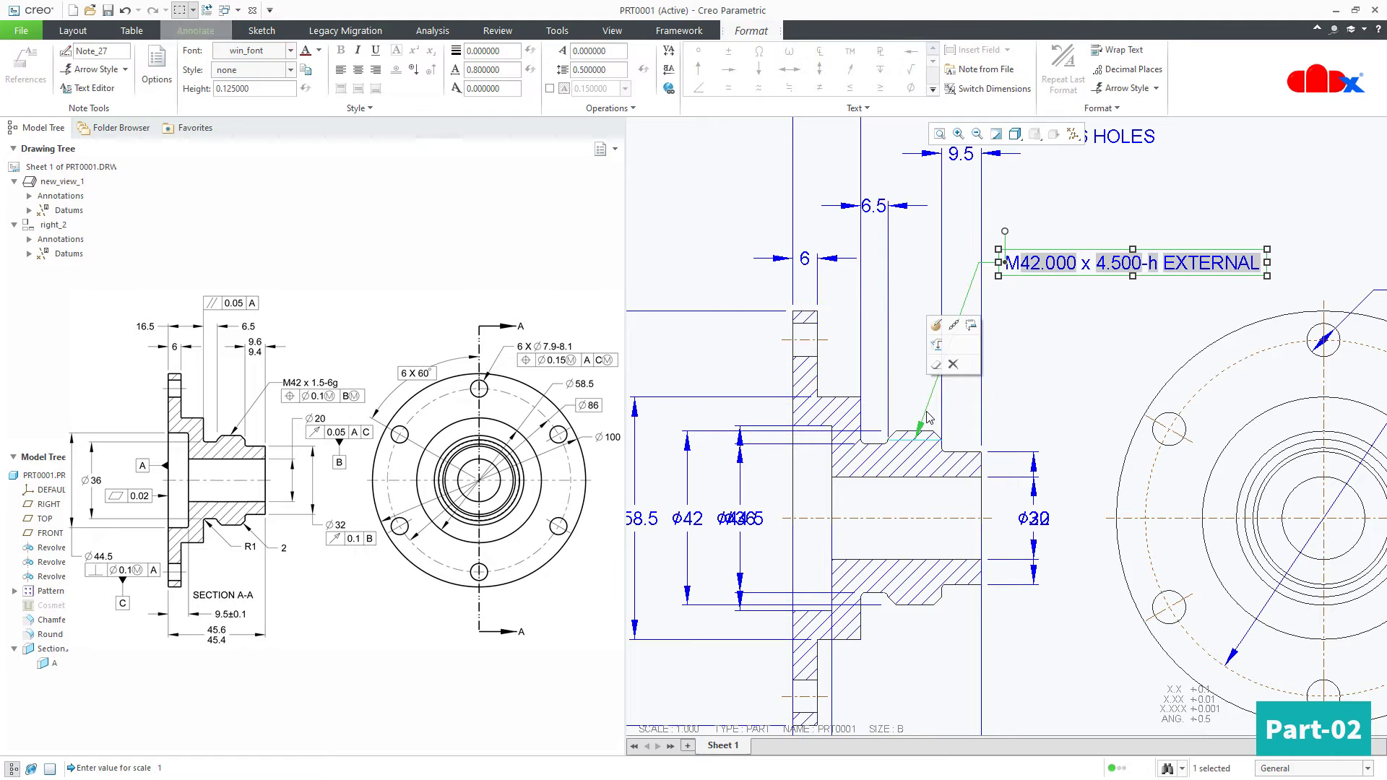
pyautogui.click(954, 327)
pyautogui.scroll(3, 905, 444)
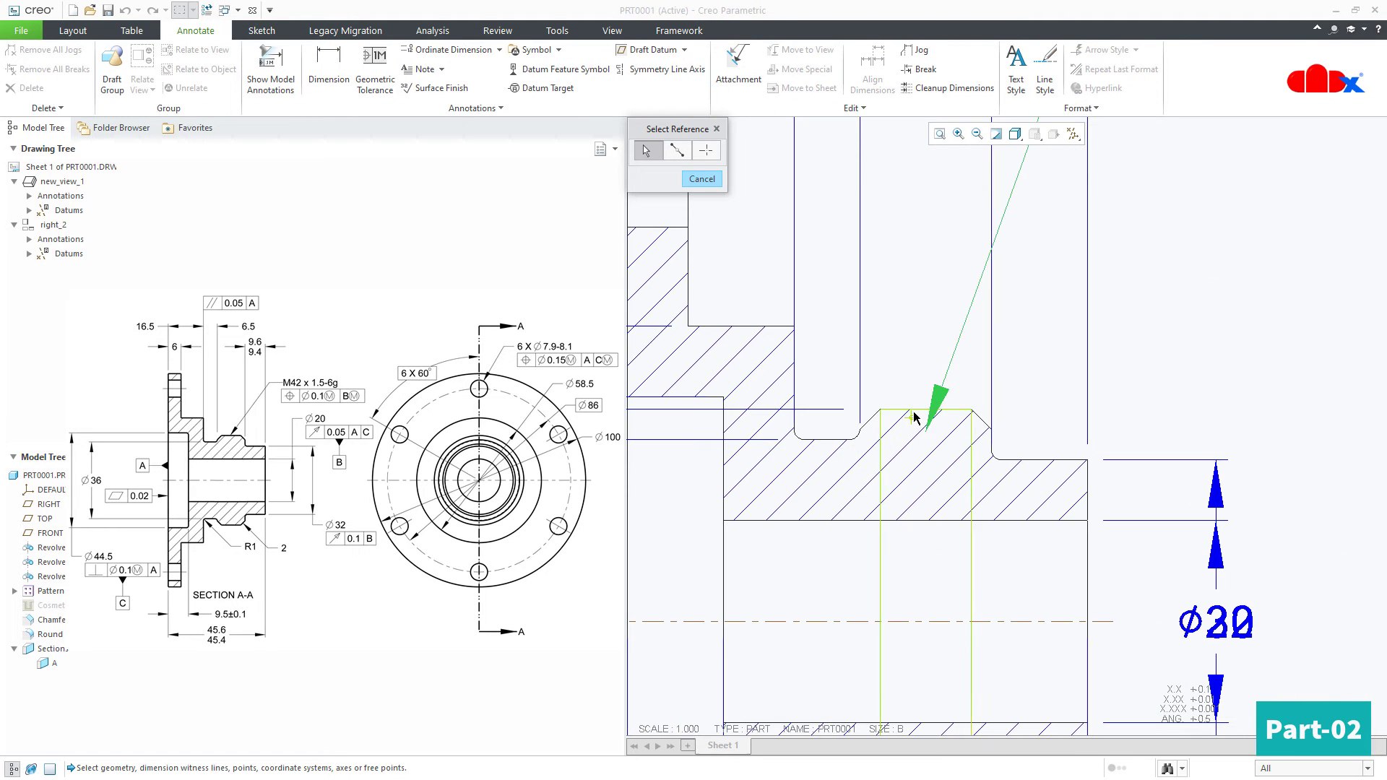
pyautogui.click(916, 412)
pyautogui.middleClick(937, 426)
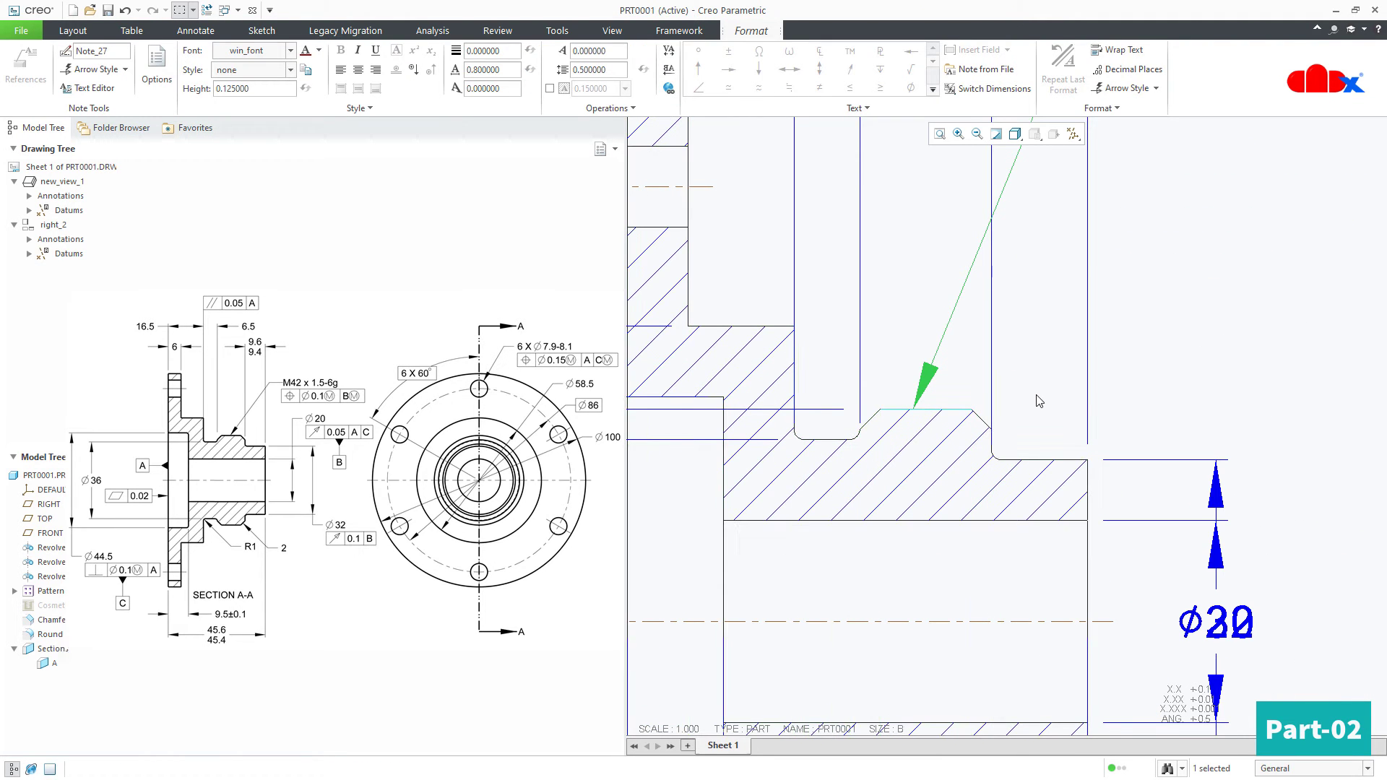
pyautogui.scroll(-2, 1038, 402)
pyautogui.click(1102, 397)
pyautogui.scroll(-4, 1044, 636)
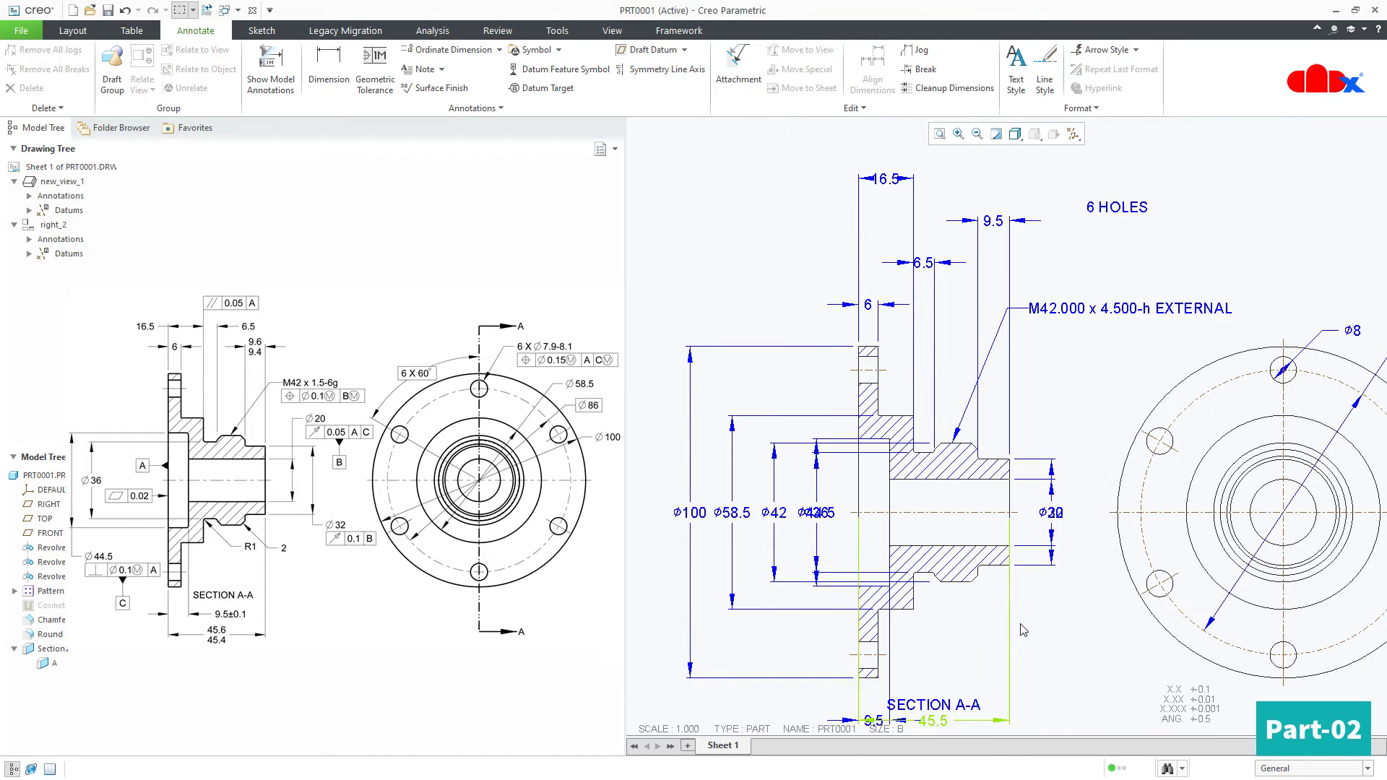
# Show the chamfer's dimension of 2 on the threaded collar in SECTION A-A
pyautogui.moveTo(1044, 635); pyautogui.dragTo(1031, 505, button='middle')
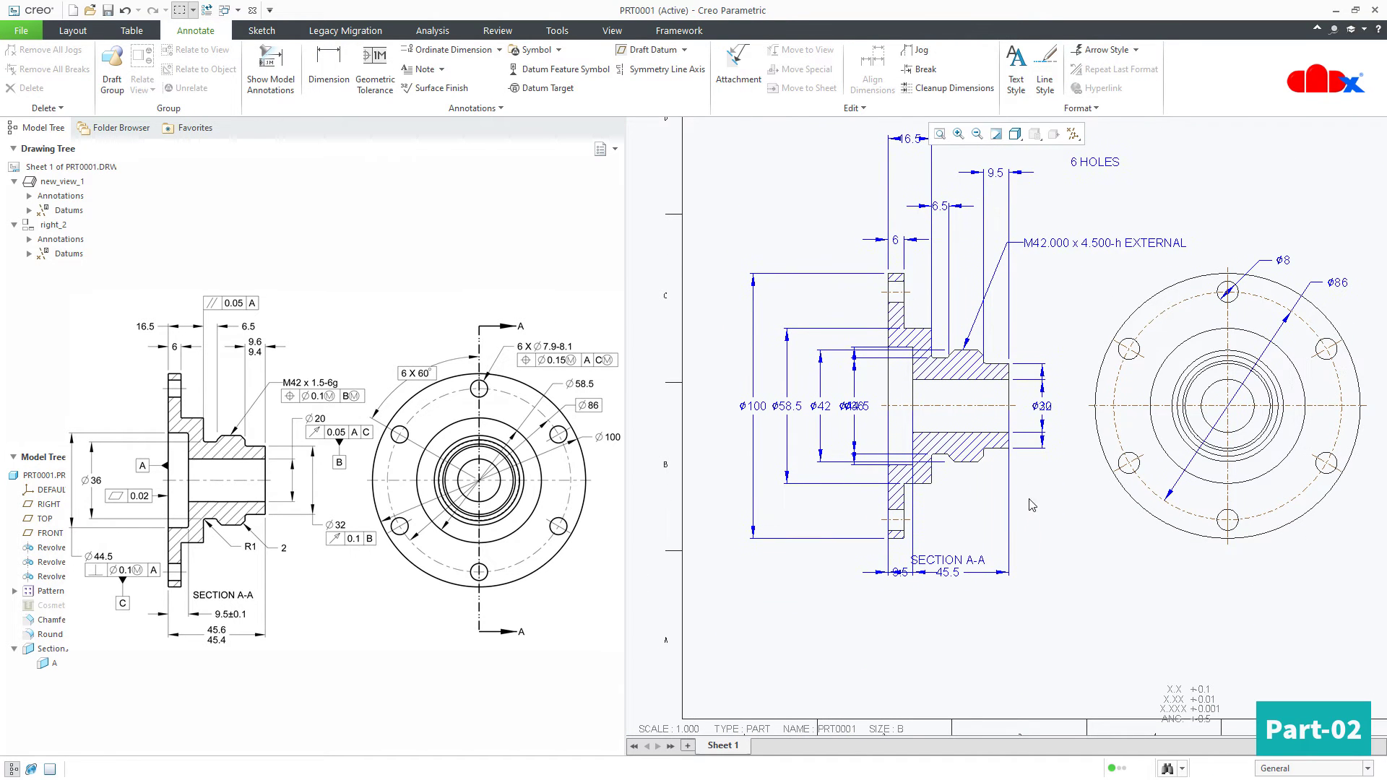
pyautogui.rightClick(55, 624)
pyautogui.click(72, 658)
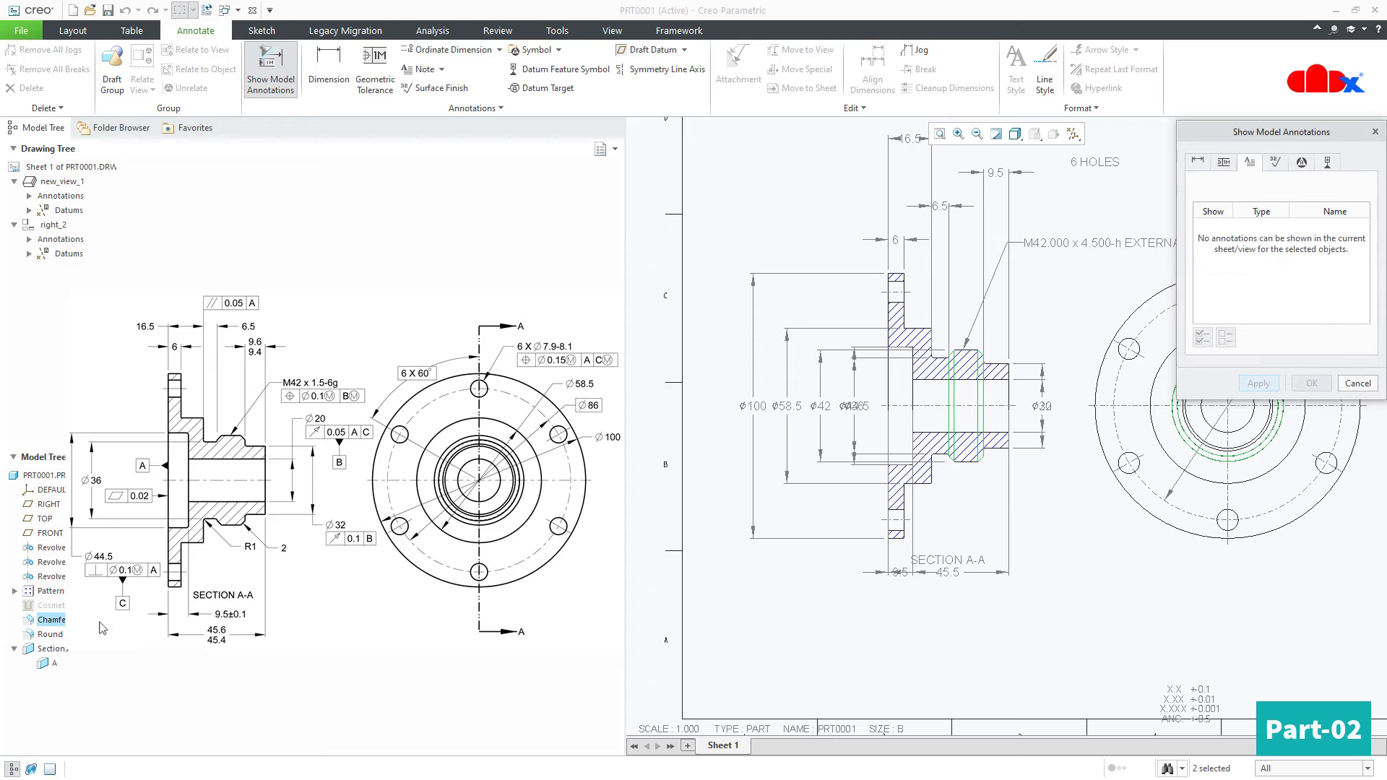
pyautogui.click(1198, 161)
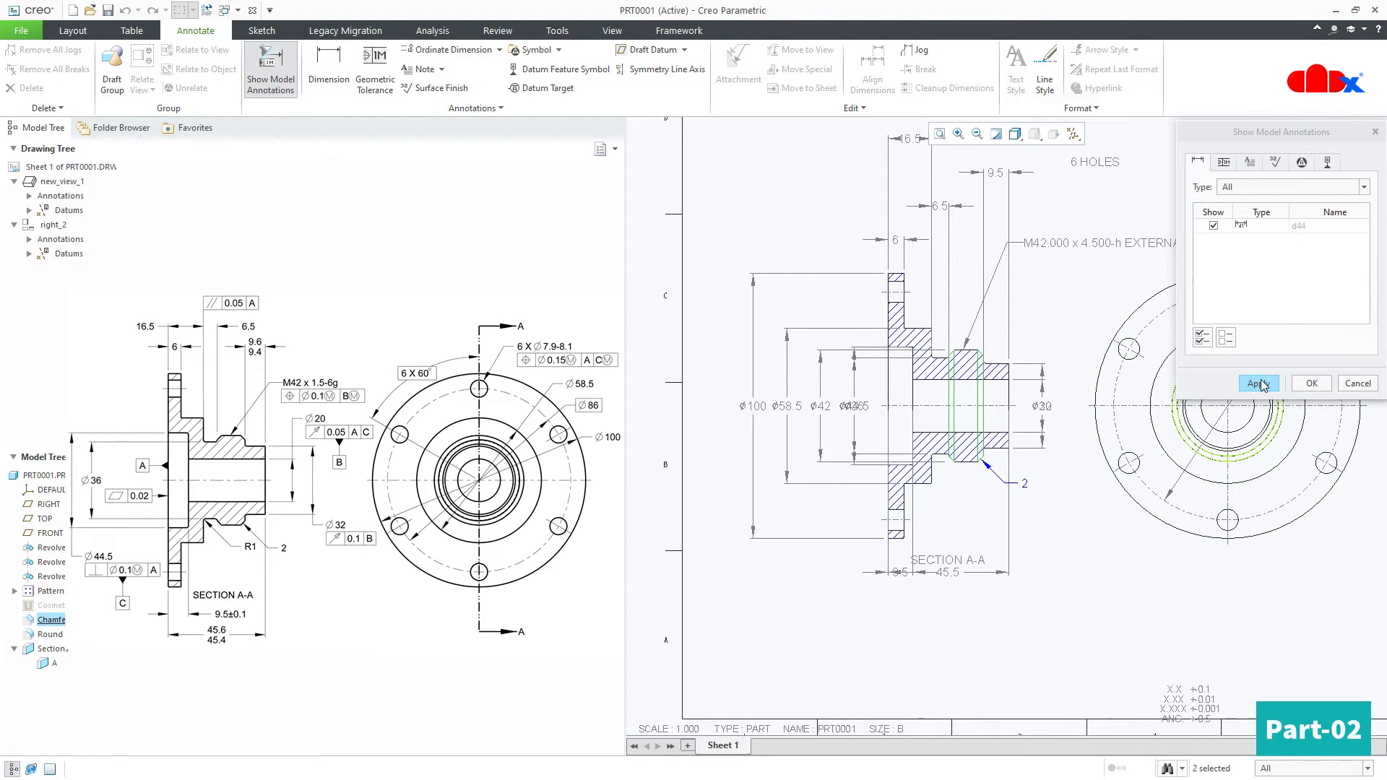
pyautogui.click(1253, 383)
# Show the round's R1 dimension in SECTION A-A and finish showing model annotations
pyautogui.click(51, 636)
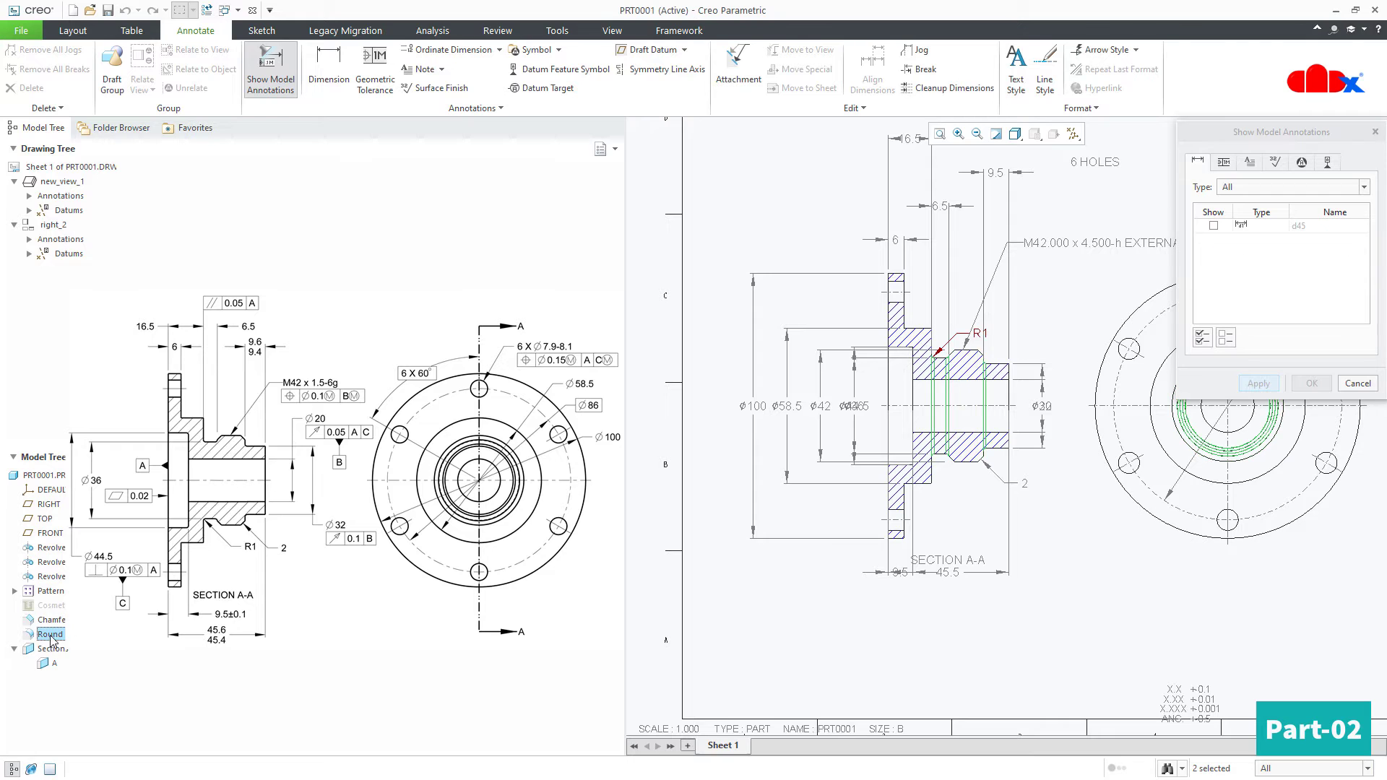
pyautogui.click(977, 333)
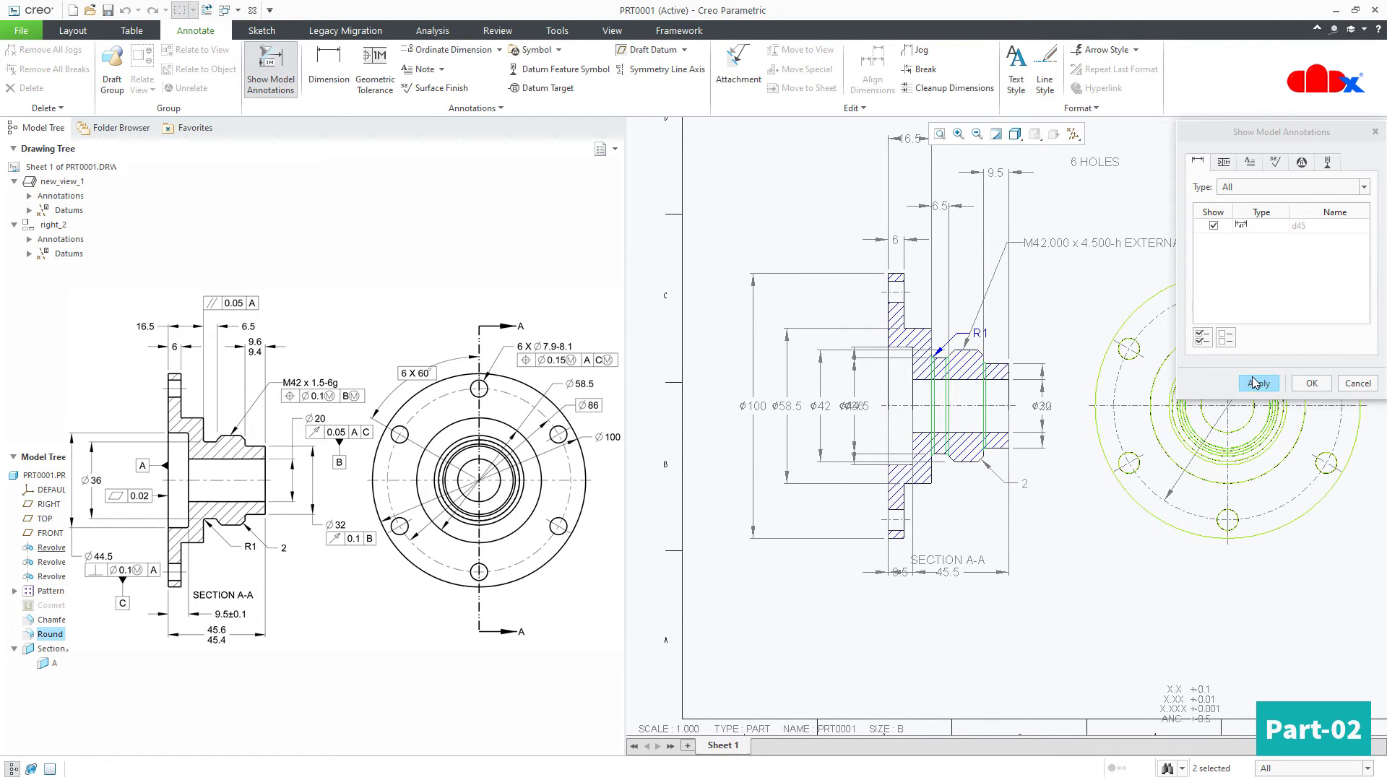
pyautogui.click(1309, 383)
pyautogui.click(1357, 383)
pyautogui.scroll(-3, 1055, 607)
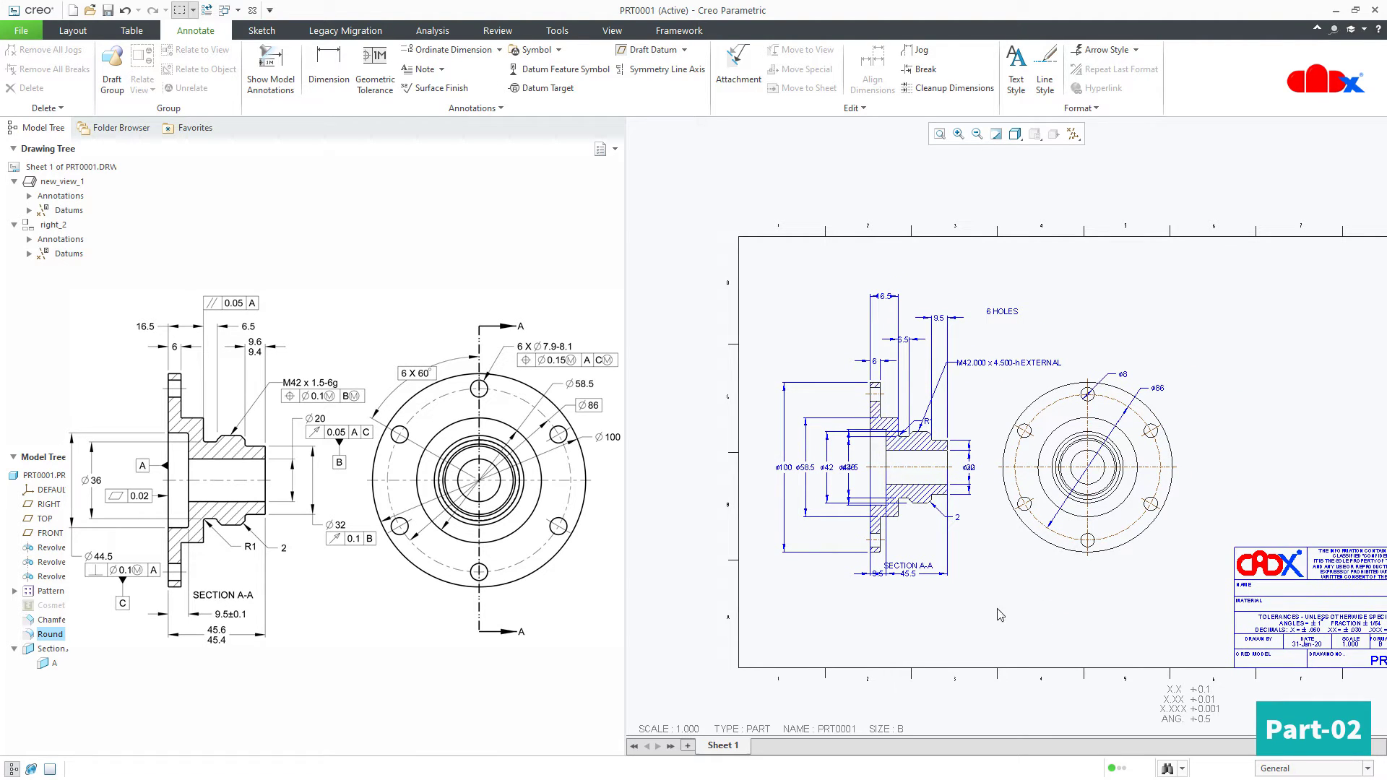
# Clean up all the dimensions of both views with 0.500 offset and 0.500 increment from the view outline, creating snap lines
pyautogui.click(1300, 770)
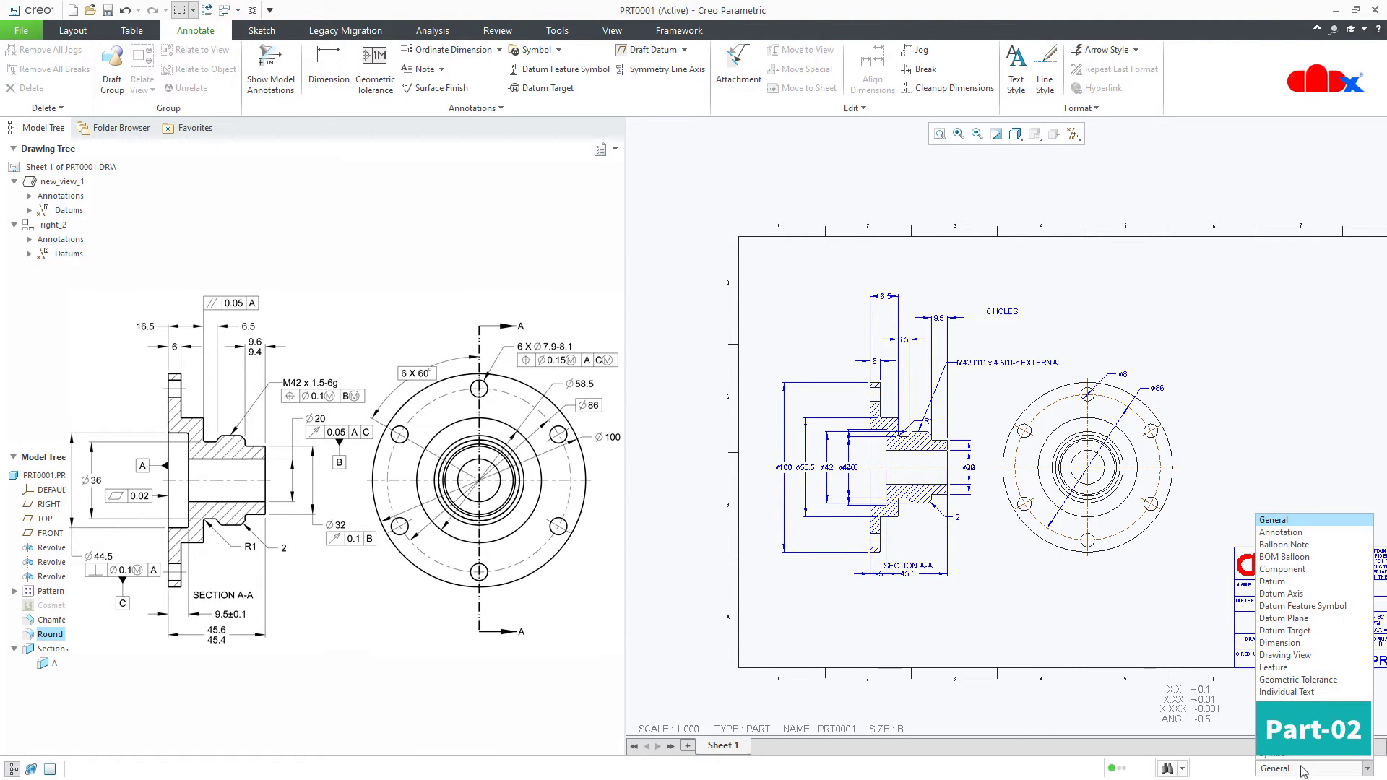
pyautogui.click(1300, 644)
pyautogui.moveTo(770, 262)
pyautogui.mouseDown()
pyautogui.moveTo(864, 483)
pyautogui.moveTo(1153, 635)
pyautogui.moveTo(1203, 635)
pyautogui.mouseUp()
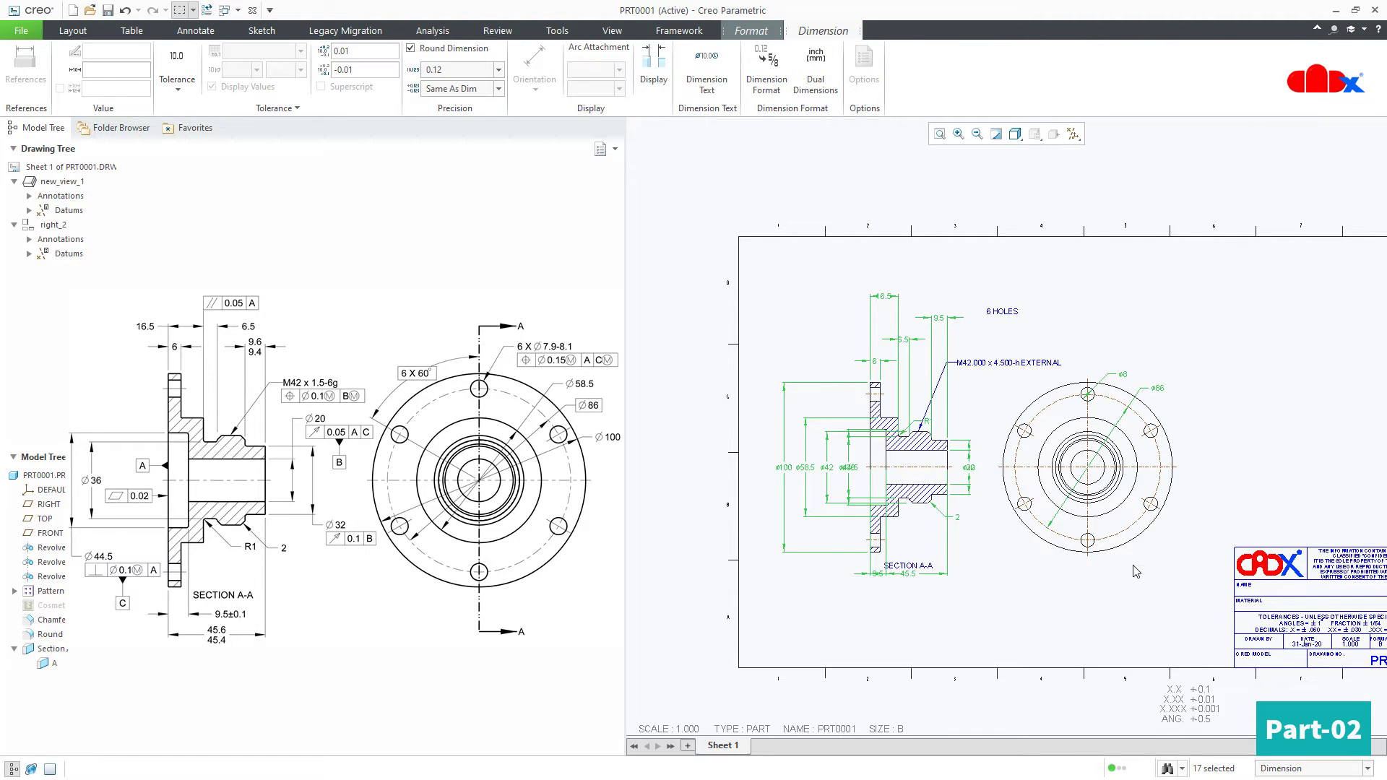
pyautogui.rightClick(1135, 572)
pyautogui.click(1168, 621)
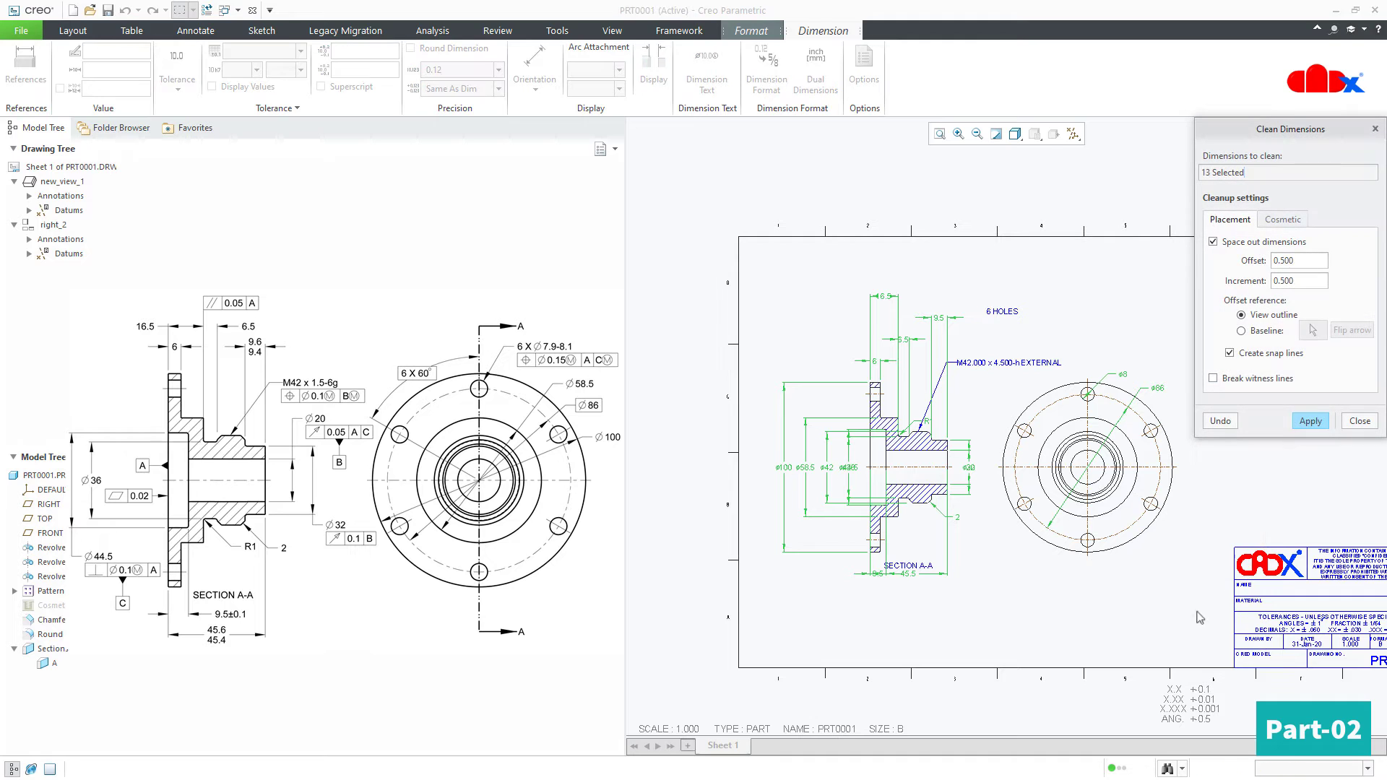
pyautogui.click(1311, 421)
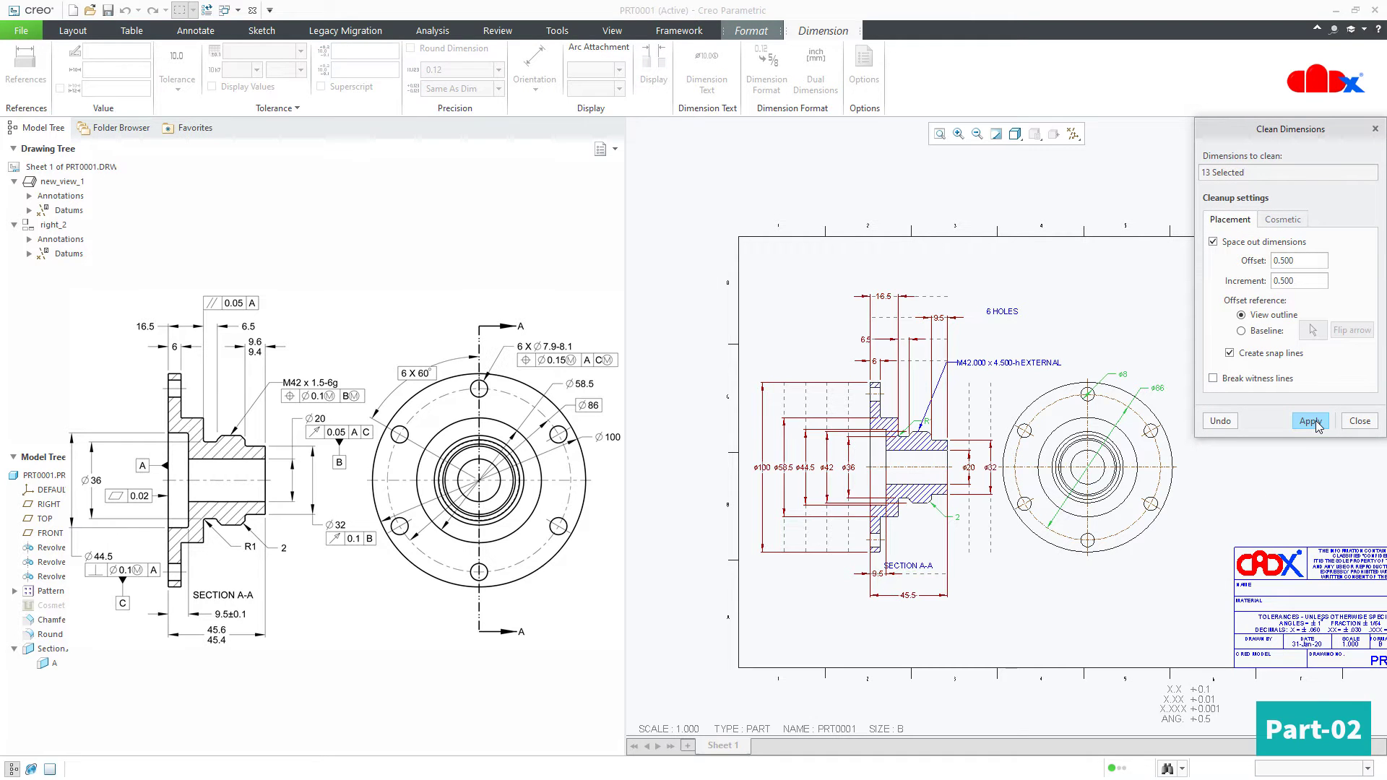
pyautogui.click(1355, 429)
pyautogui.click(1090, 588)
# Move the circular view horizontally away from SECTION A-A to make room between the two views
pyautogui.scroll(3, 1037, 548)
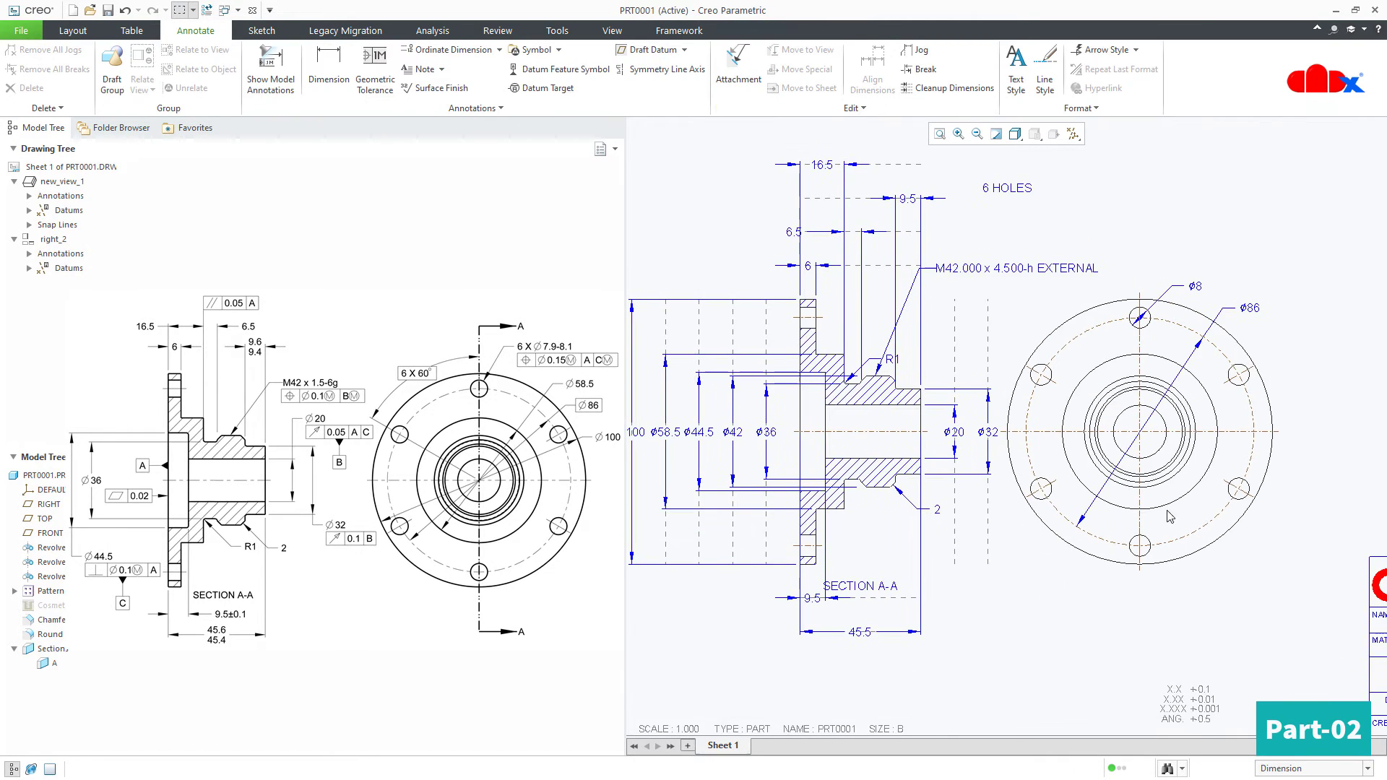
pyautogui.click(73, 30)
pyautogui.click(1193, 462)
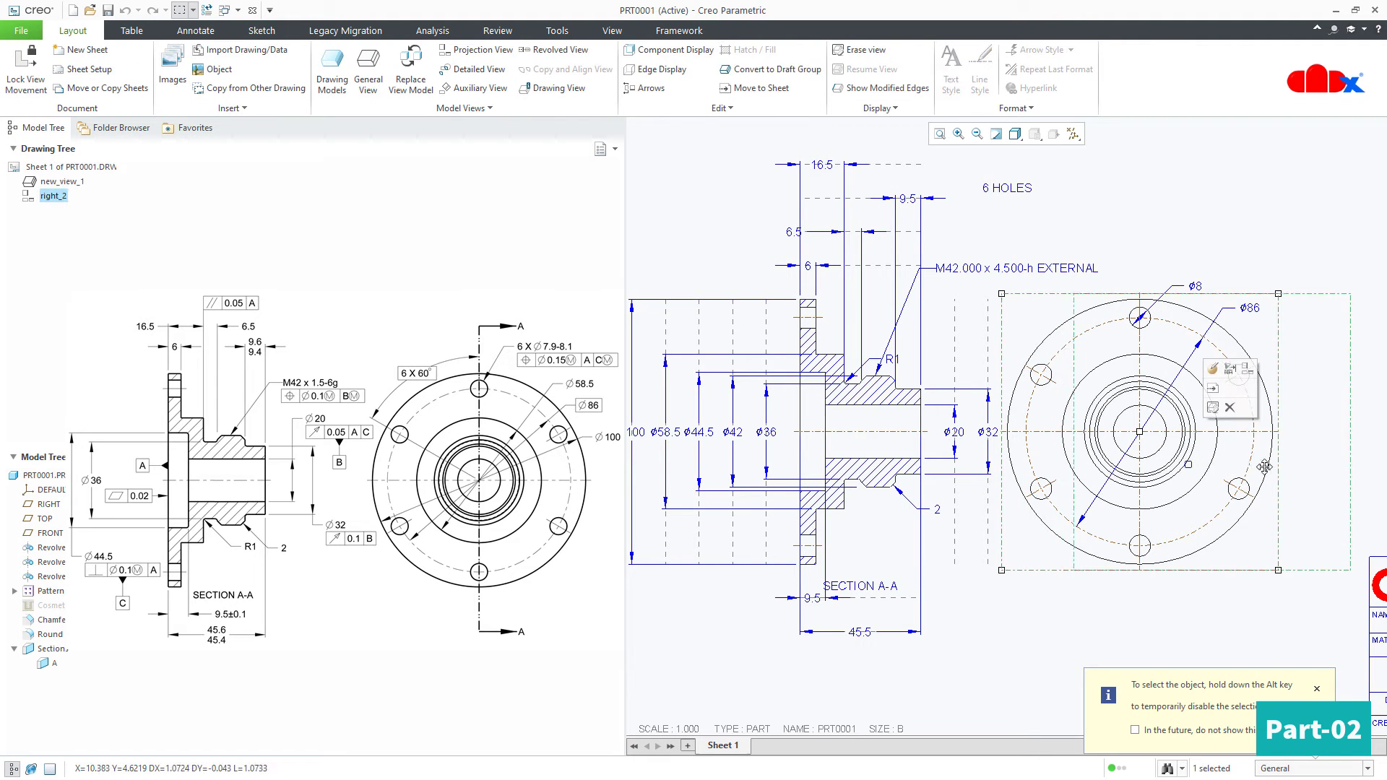
pyautogui.moveTo(1188, 465); pyautogui.dragTo(1268, 462)
# Flip the arrow of the Ø8 dimension so it points at the uppermost hole from outside
pyautogui.click(1272, 287)
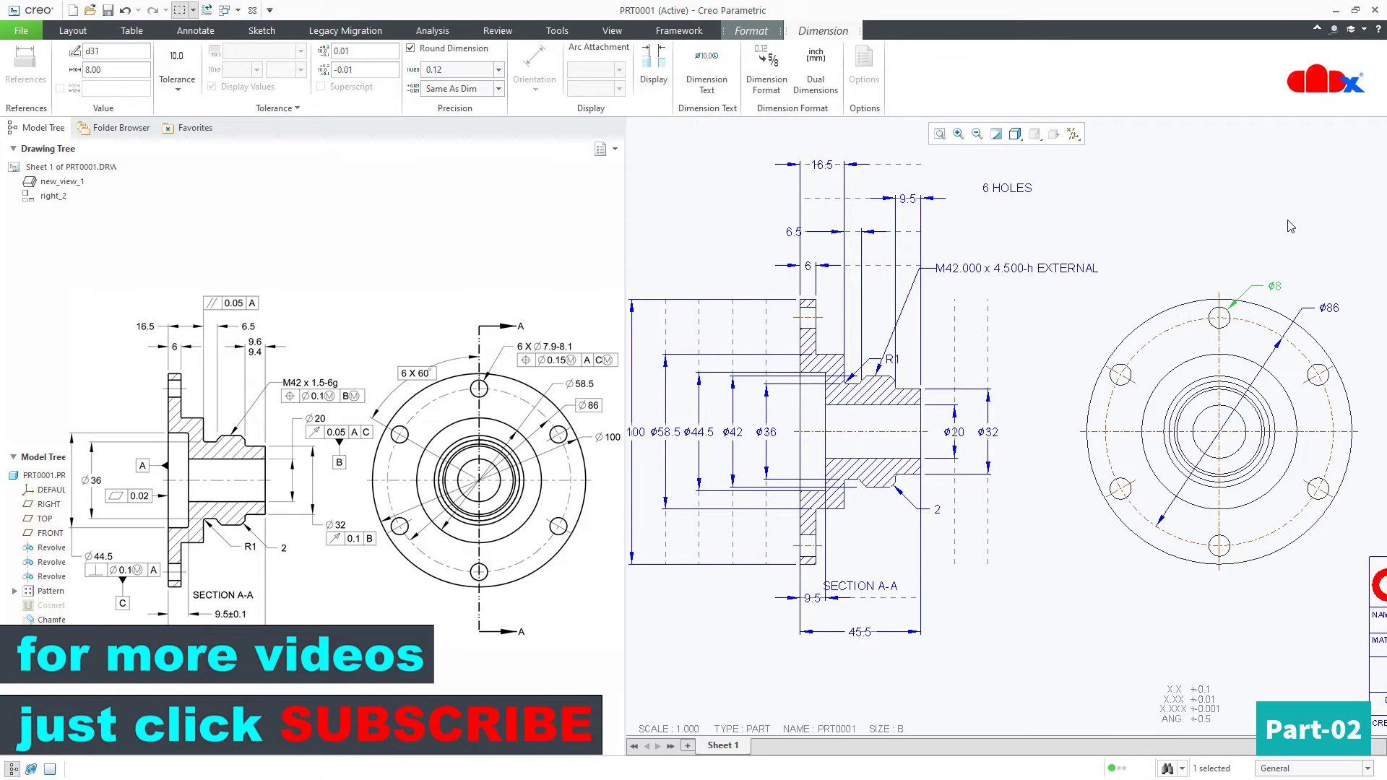
pyautogui.moveTo(1197, 498)
pyautogui.keyDown('ctrl'); pyautogui.mouseDown(button='middle')
pyautogui.moveTo(1084, 362)
pyautogui.moveTo(1156, 433)
pyautogui.moveTo(1152, 479)
pyautogui.moveTo(1197, 453)
pyautogui.mouseUp(button='middle'); pyautogui.keyUp('ctrl')
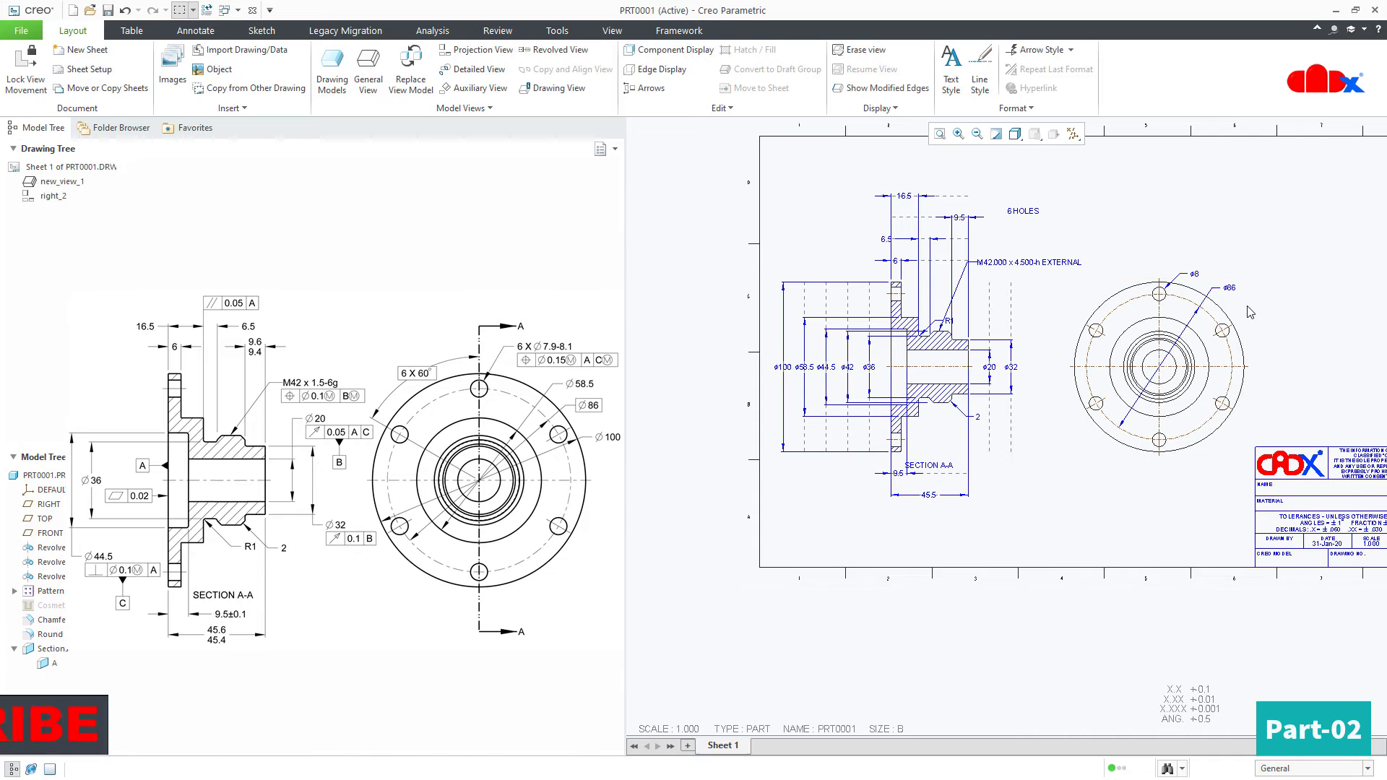
pyautogui.scroll(-3, 1228, 289)
# Shift the Ø86 dimension slightly farther out from the upper-right edge of the flange in the circular view
pyautogui.click(1224, 280)
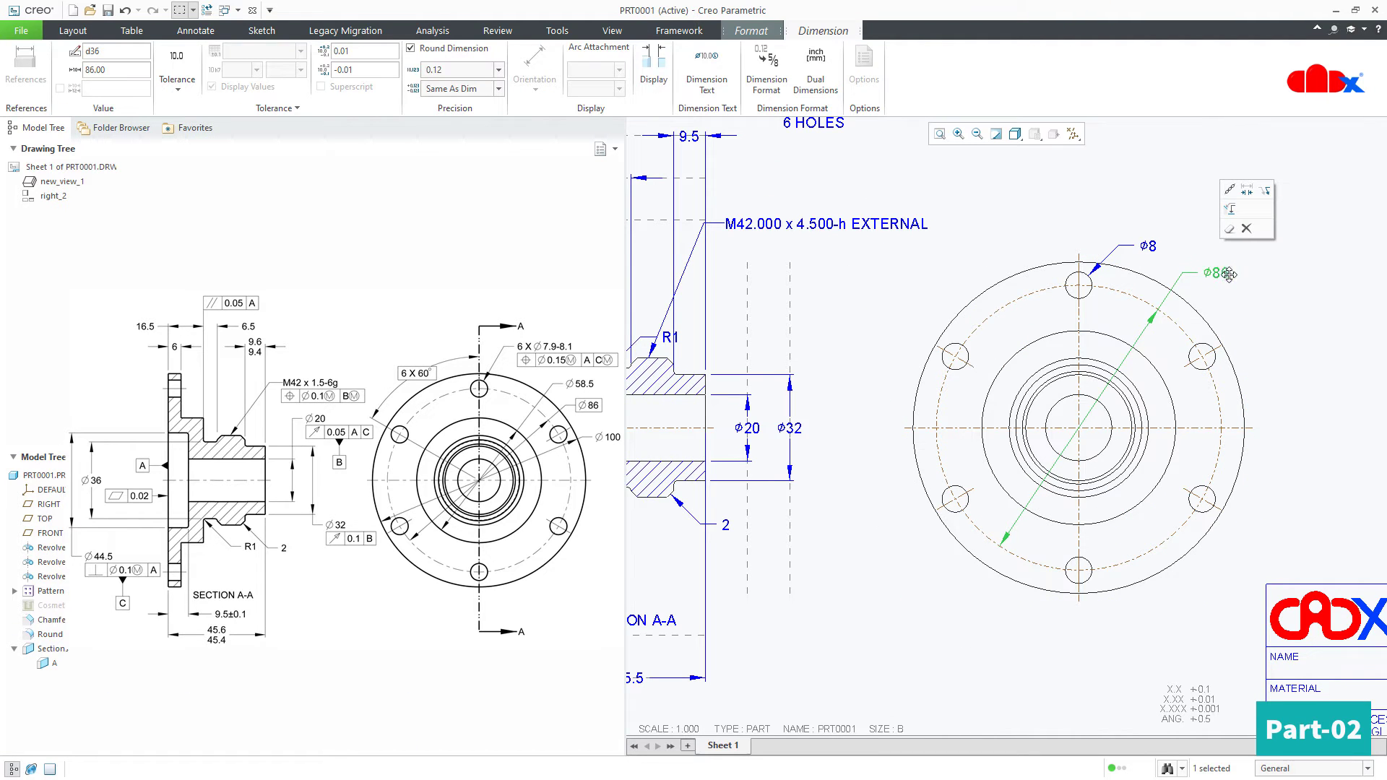
pyautogui.moveTo(1224, 280); pyautogui.dragTo(1237, 286)
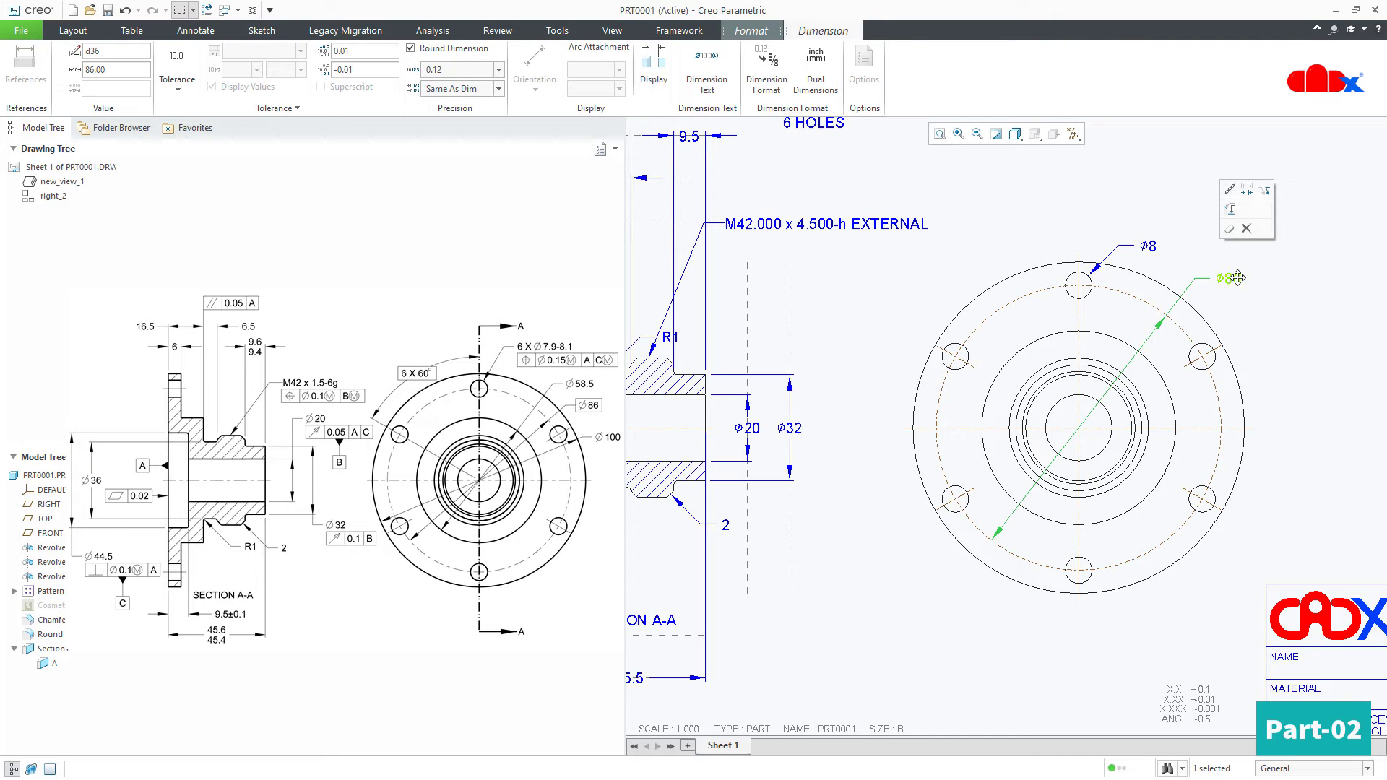
pyautogui.click(1027, 535)
pyautogui.scroll(3, 1027, 535)
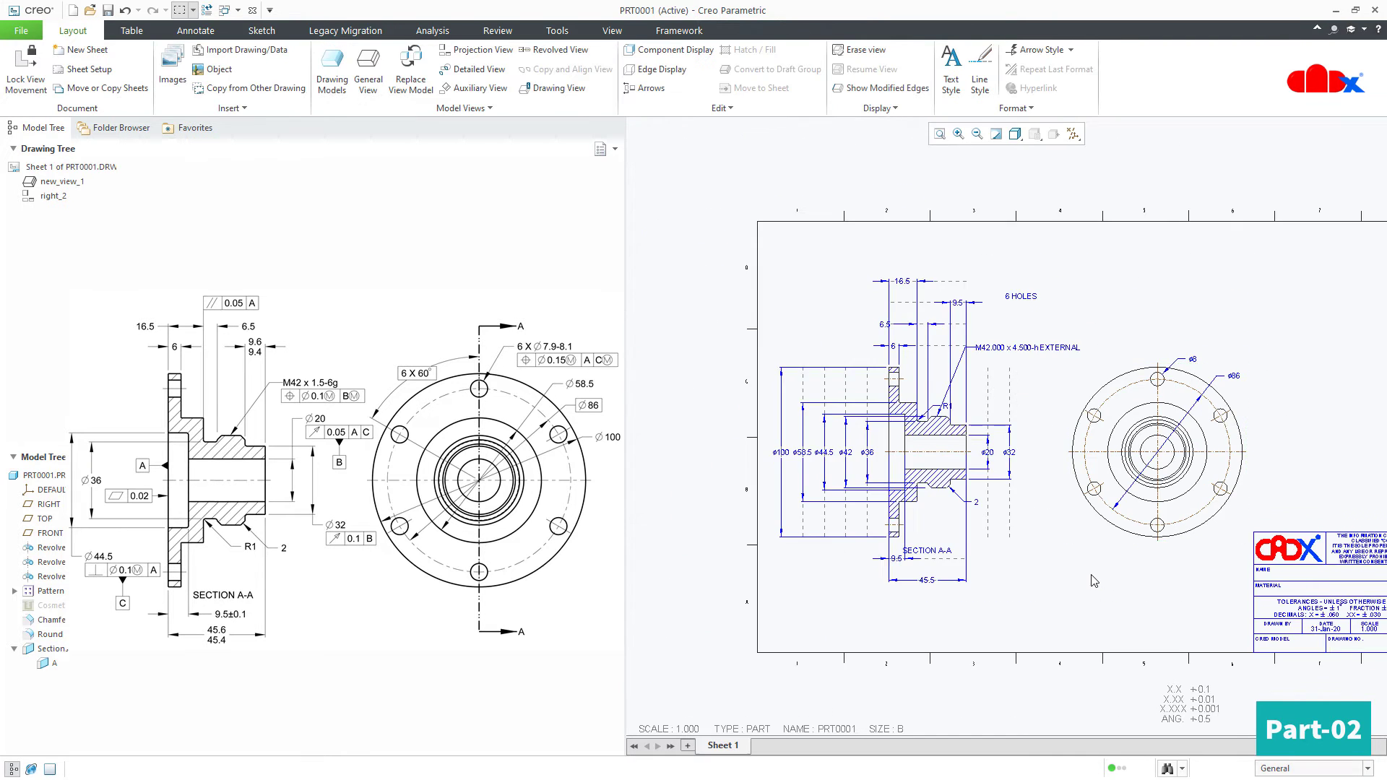
pyautogui.scroll(-1, 1027, 534)
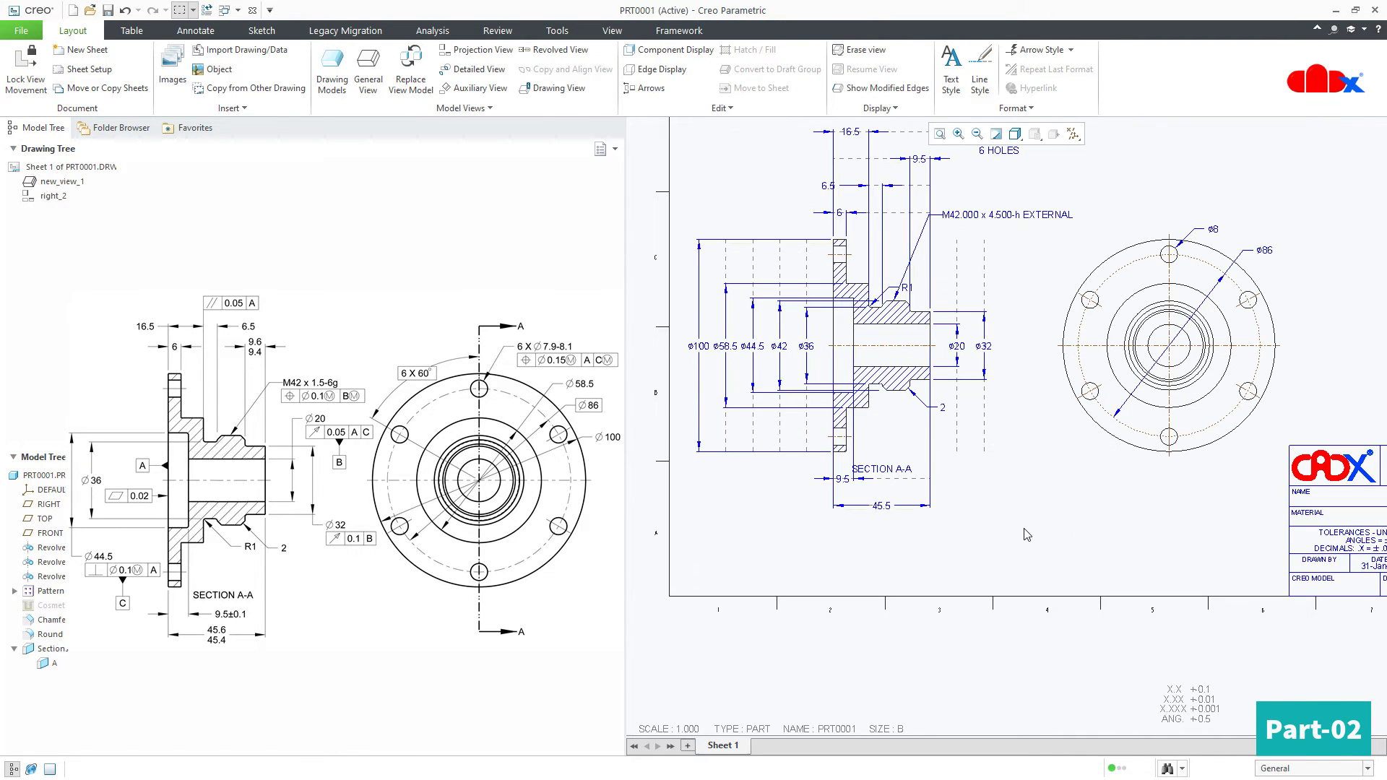
# Transfer the Ø100 dimension from SECTION A-A to the circular view and place it outside the flange, below Ø86
pyautogui.click(698, 348)
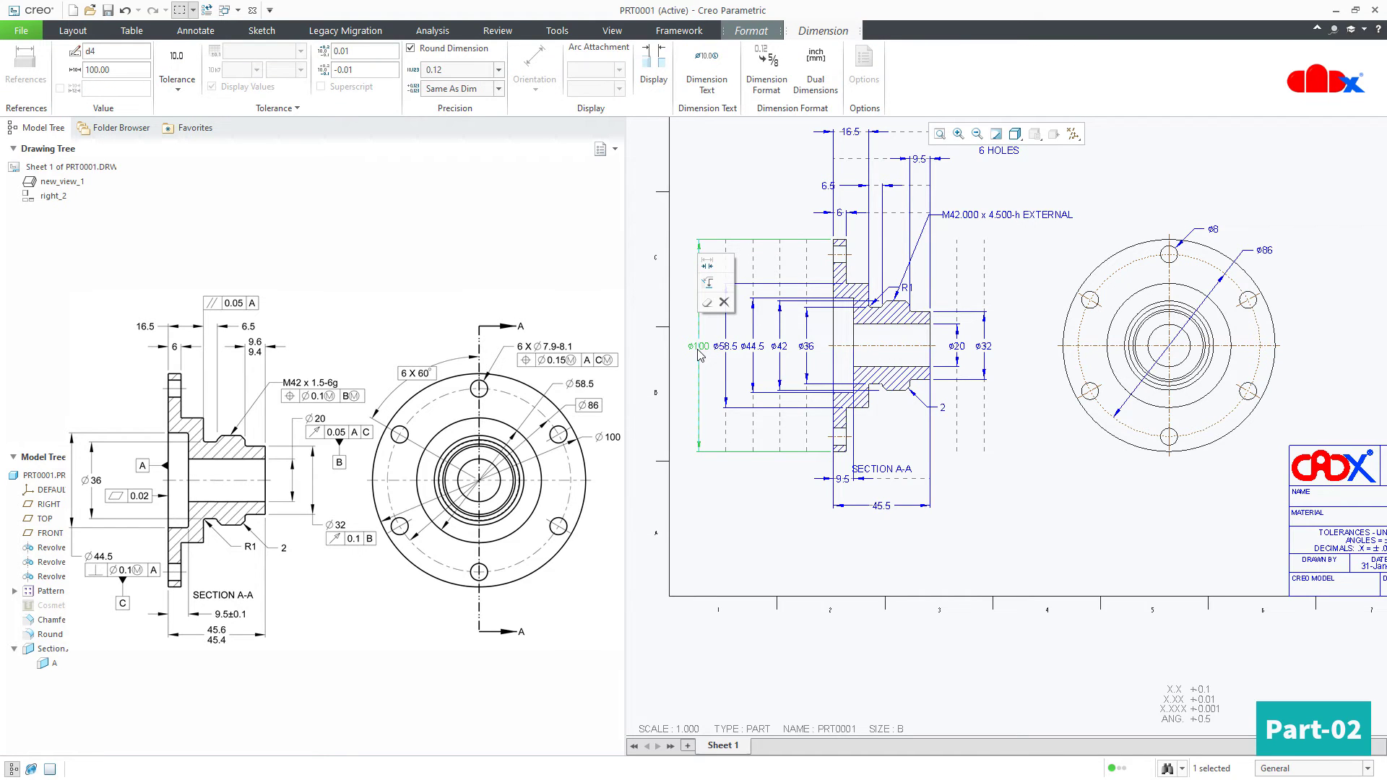
pyautogui.click(709, 284)
pyautogui.click(1172, 286)
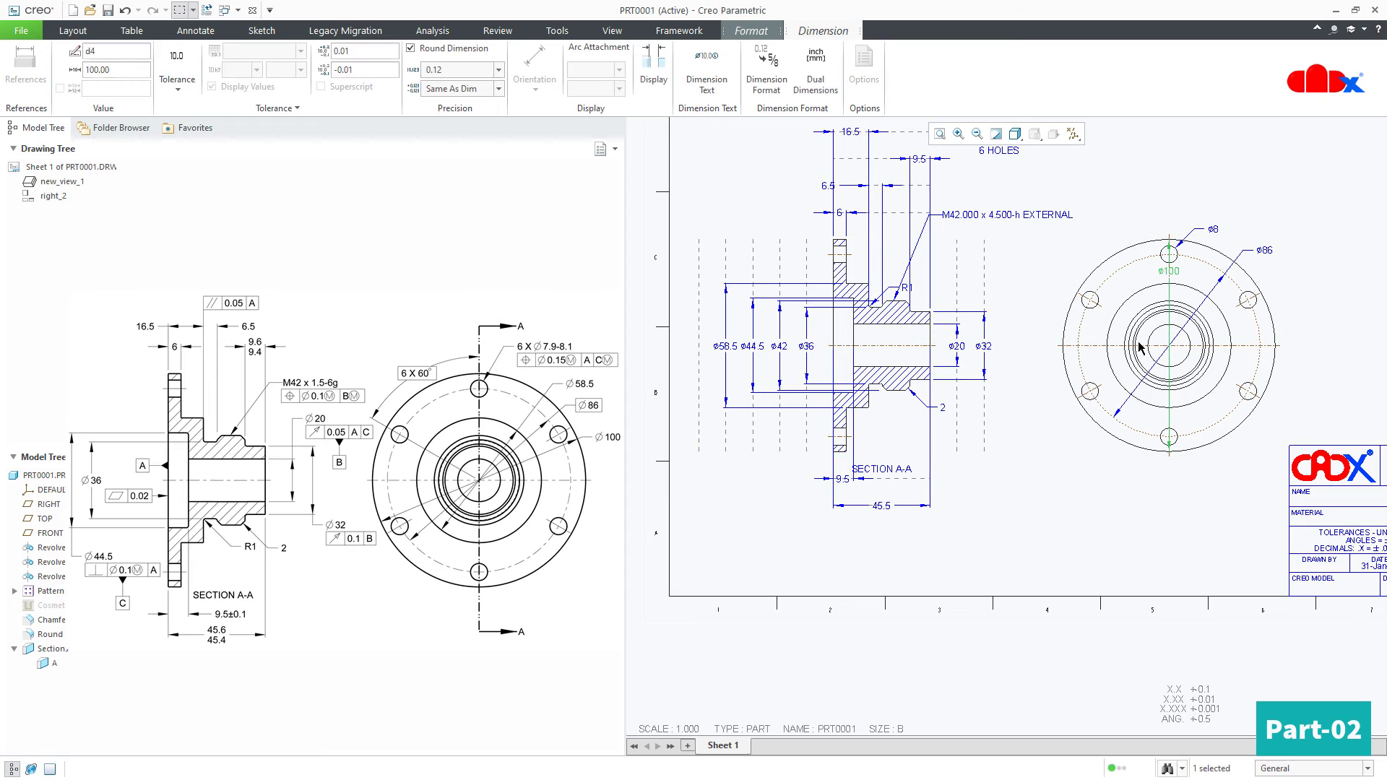
pyautogui.moveTo(1173, 286); pyautogui.dragTo(1292, 287)
pyautogui.click(1337, 347)
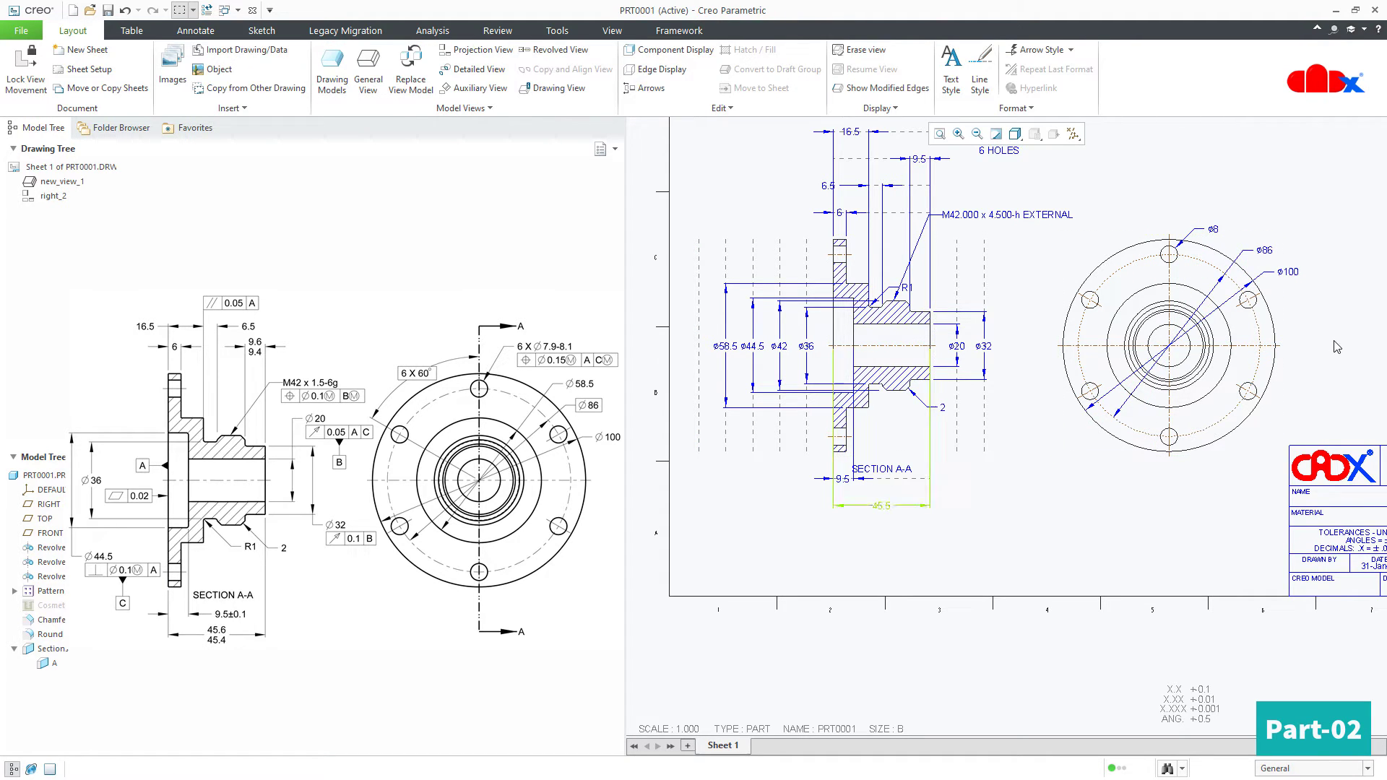
# Transfer the Ø58.5 dimension from SECTION A-A to the circular view and place it outside the flange, below Ø100
pyautogui.click(729, 344)
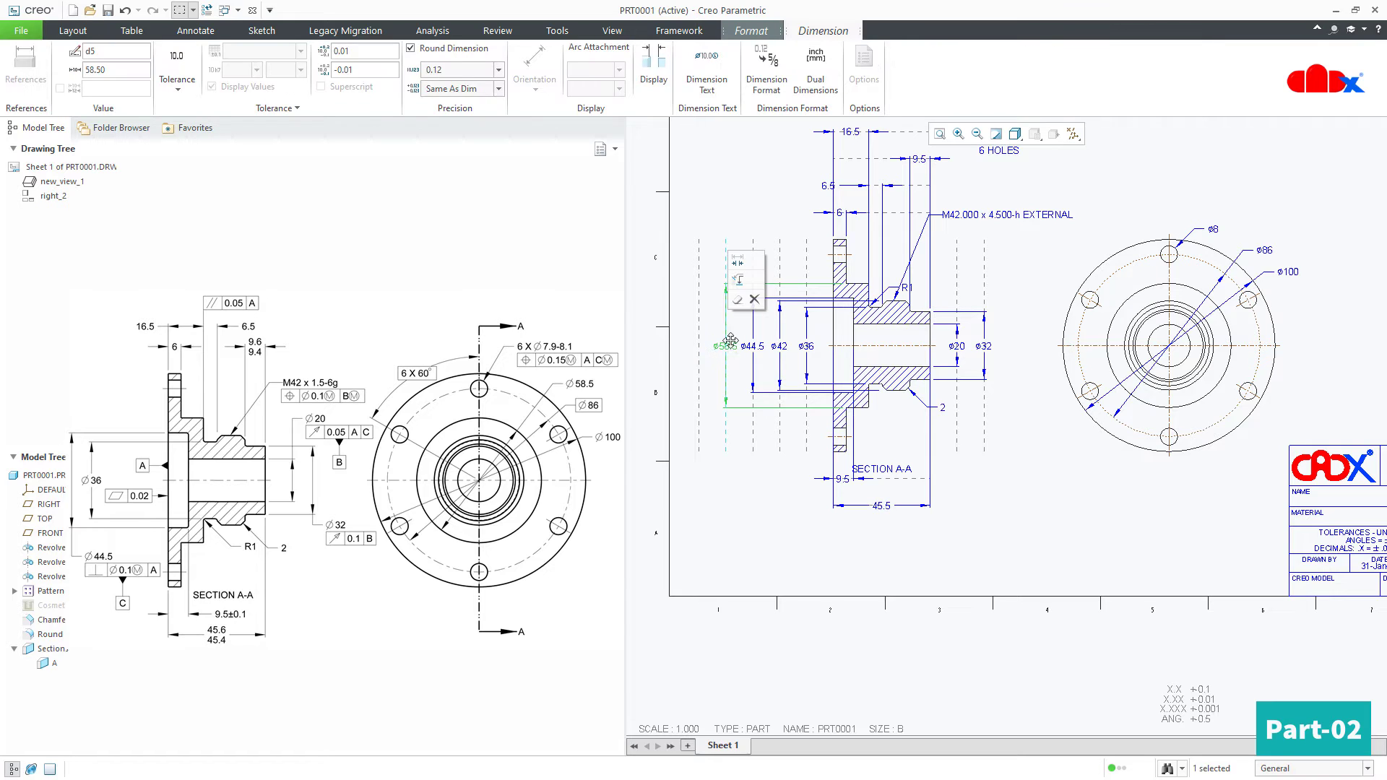
pyautogui.click(738, 280)
pyautogui.click(1193, 318)
pyautogui.moveTo(1192, 318); pyautogui.dragTo(1275, 316)
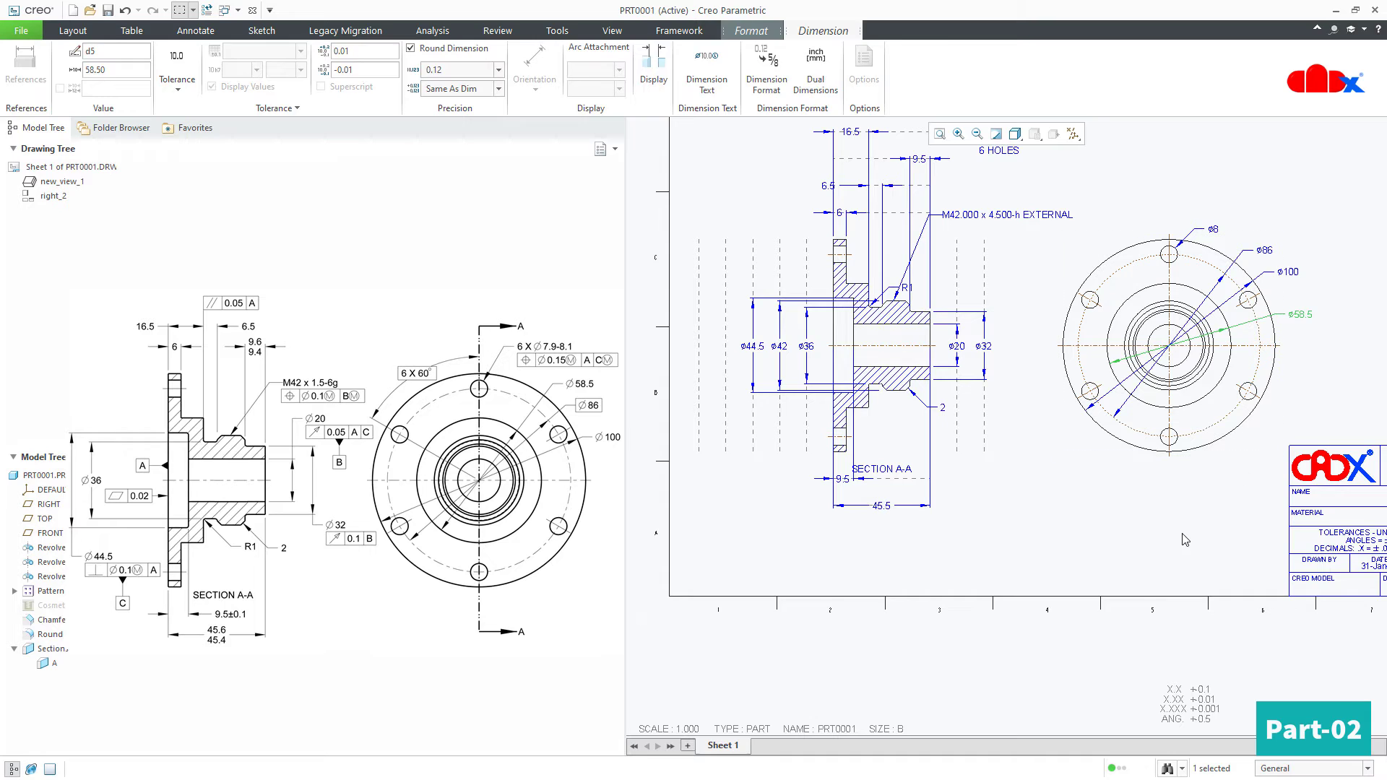
# Delete the Ø42 dimension from SECTION A-A
pyautogui.click(1284, 414)
pyautogui.click(784, 349)
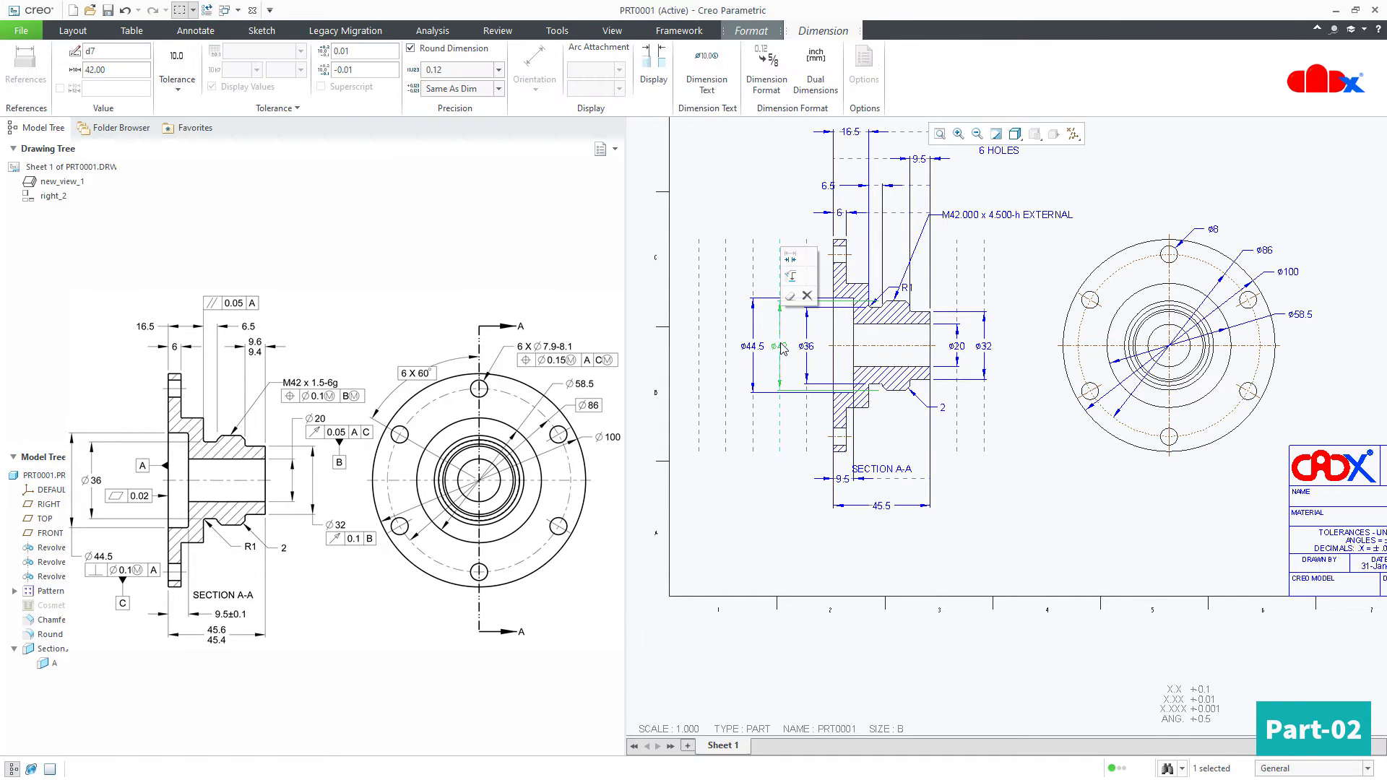
pyautogui.press('Delete')
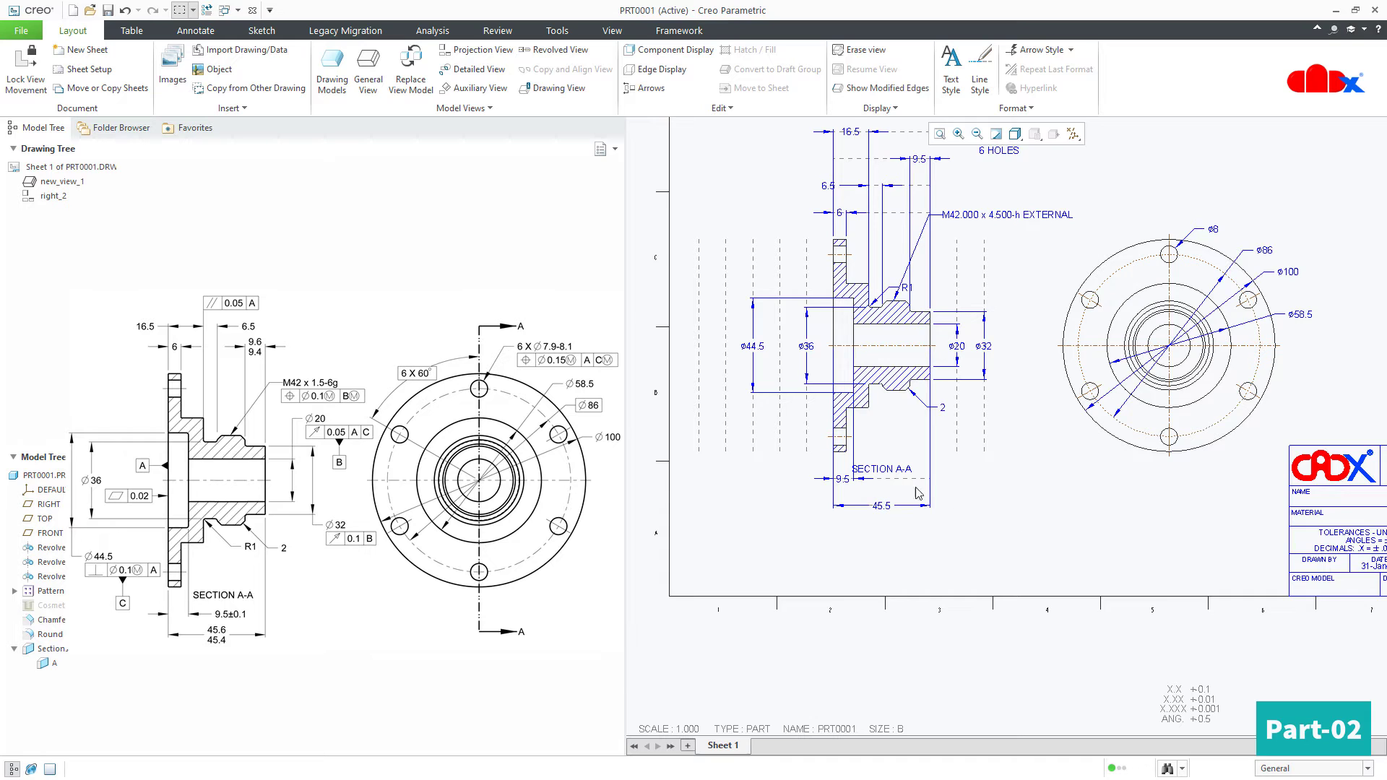
# Move the M42 external thread note down, closer to the threaded boss in SECTION A-A
pyautogui.scroll(2, 918, 493)
pyautogui.moveTo(768, 426)
pyautogui.mouseDown(button='middle')
pyautogui.moveTo(1136, 573)
pyautogui.moveTo(1106, 619)
pyautogui.mouseUp(button='middle')
pyautogui.click(1085, 310)
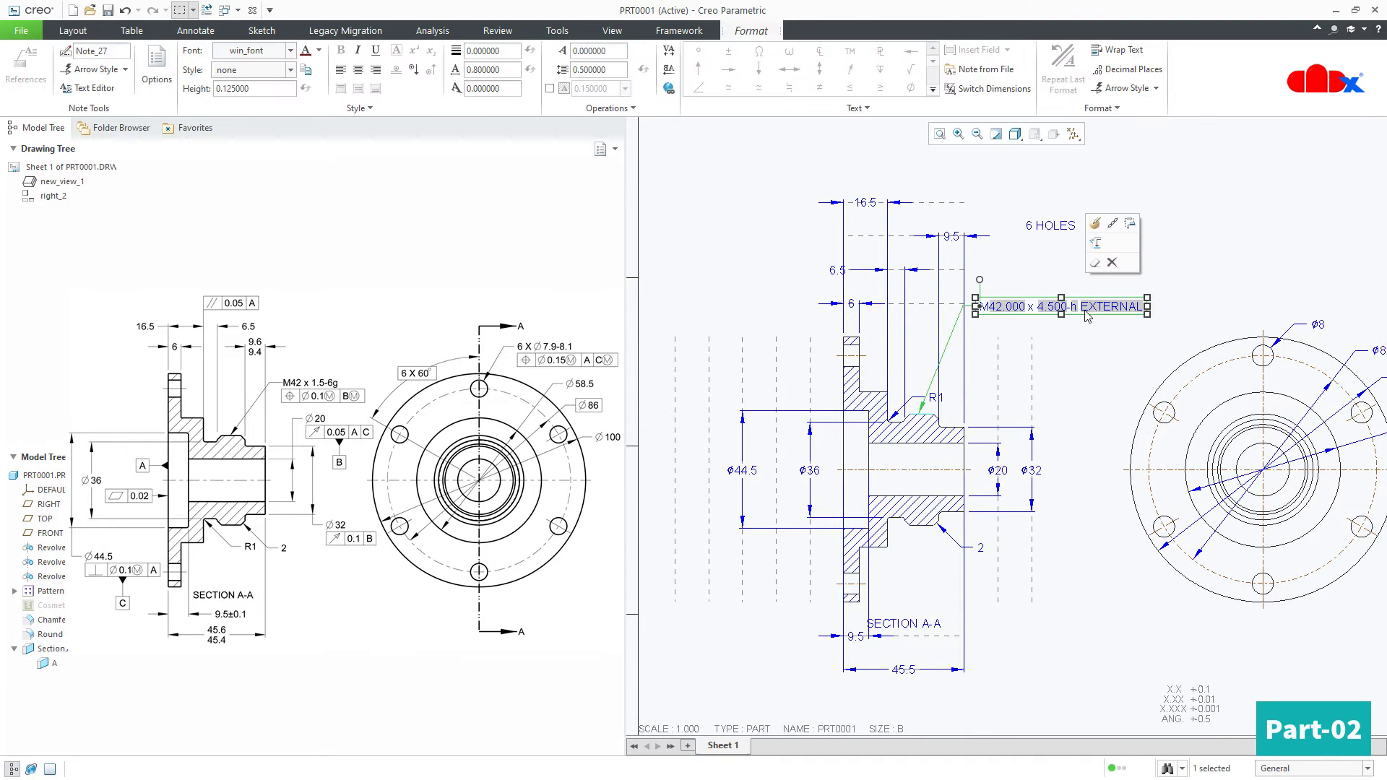
pyautogui.moveTo(1087, 317); pyautogui.dragTo(1080, 392)
pyautogui.click(1025, 325)
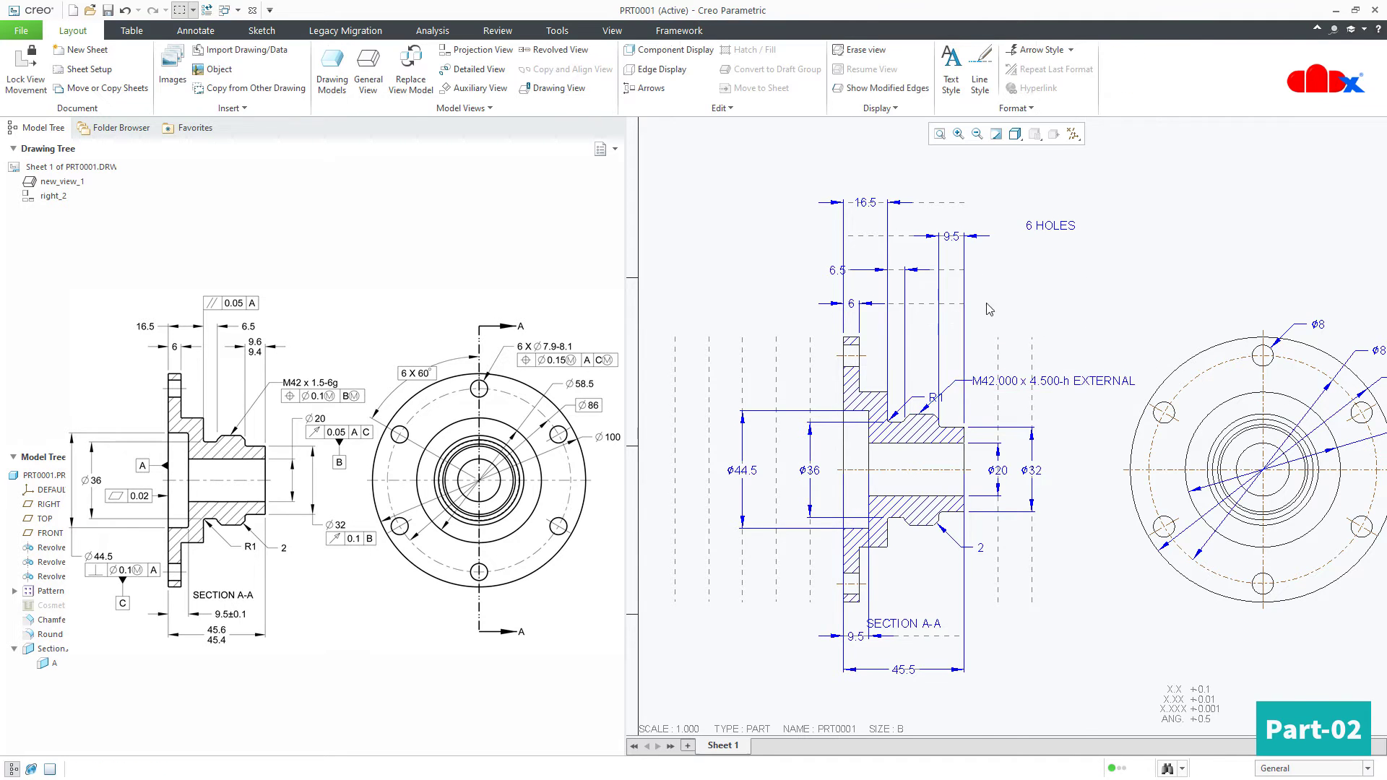
# Lower the upper 9.5 dimension to the level of the 6 dimension and shift the 6.5 text to the right of its arrows
pyautogui.scroll(3, 952, 239)
pyautogui.moveTo(961, 224); pyautogui.dragTo(961, 321)
pyautogui.click(782, 270)
pyautogui.moveTo(783, 270); pyautogui.dragTo(971, 270)
# Lower the 16.5 dimension above SECTION A-A so it sits just above the 6.5 dimension
pyautogui.moveTo(971, 270); pyautogui.dragTo(997, 354, button='middle')
pyautogui.click(851, 249)
pyautogui.moveTo(852, 248); pyautogui.dragTo(852, 302)
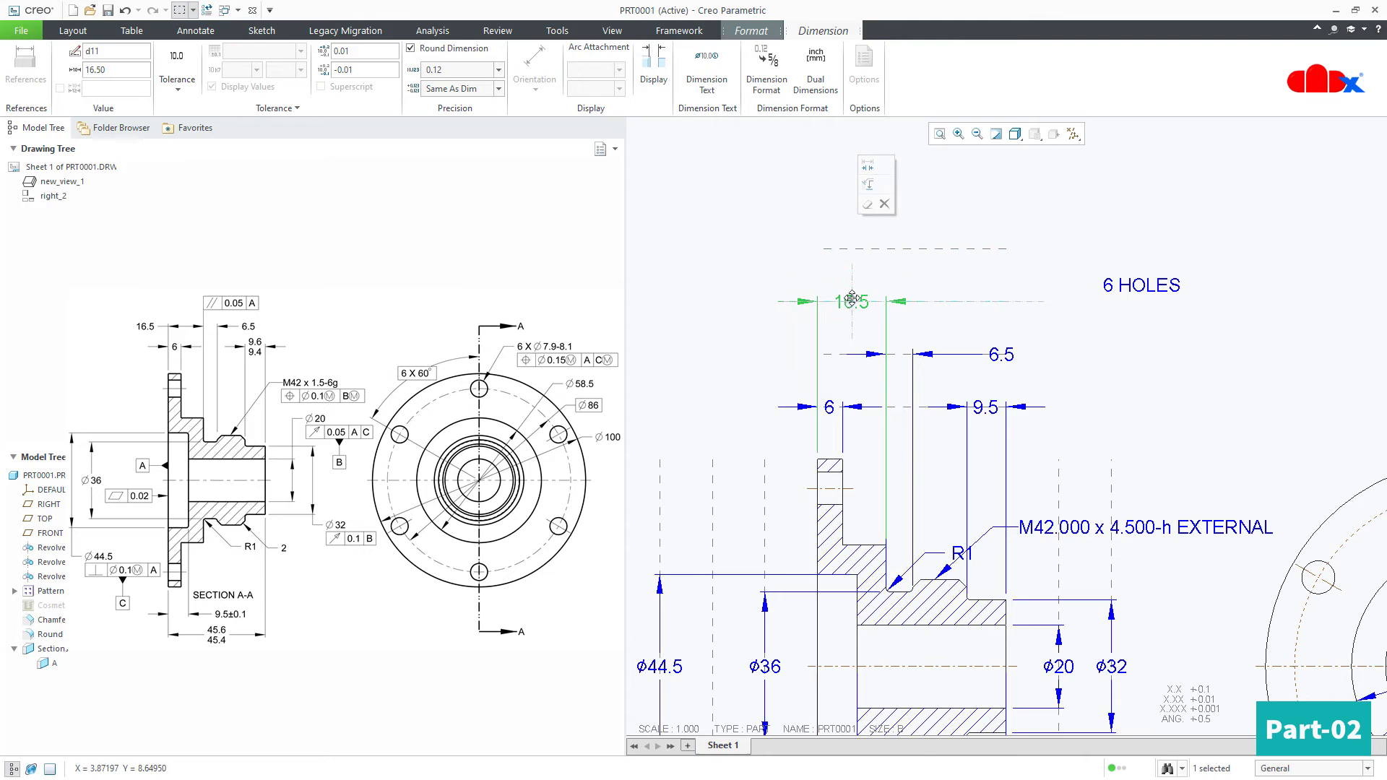
pyautogui.click(1155, 343)
# Move the R1 radius dimension below the section's axis, pointing at the lower fillet beside the chamfer dimension 2
pyautogui.scroll(-4, 939, 289)
pyautogui.moveTo(1069, 505); pyautogui.dragTo(1105, 511, button='middle')
pyautogui.scroll(3, 915, 311)
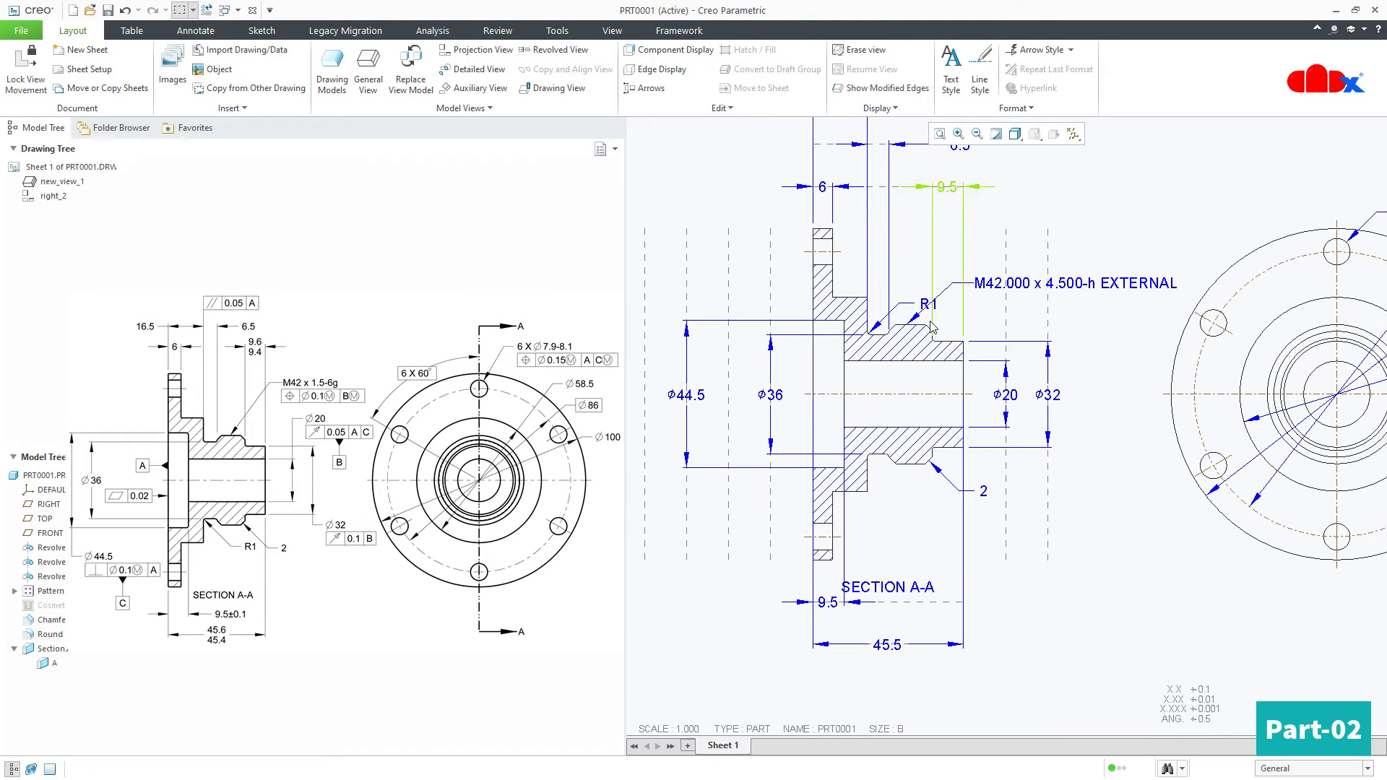
pyautogui.click(914, 311)
pyautogui.moveTo(915, 311); pyautogui.dragTo(990, 496)
pyautogui.scroll(5, 877, 425)
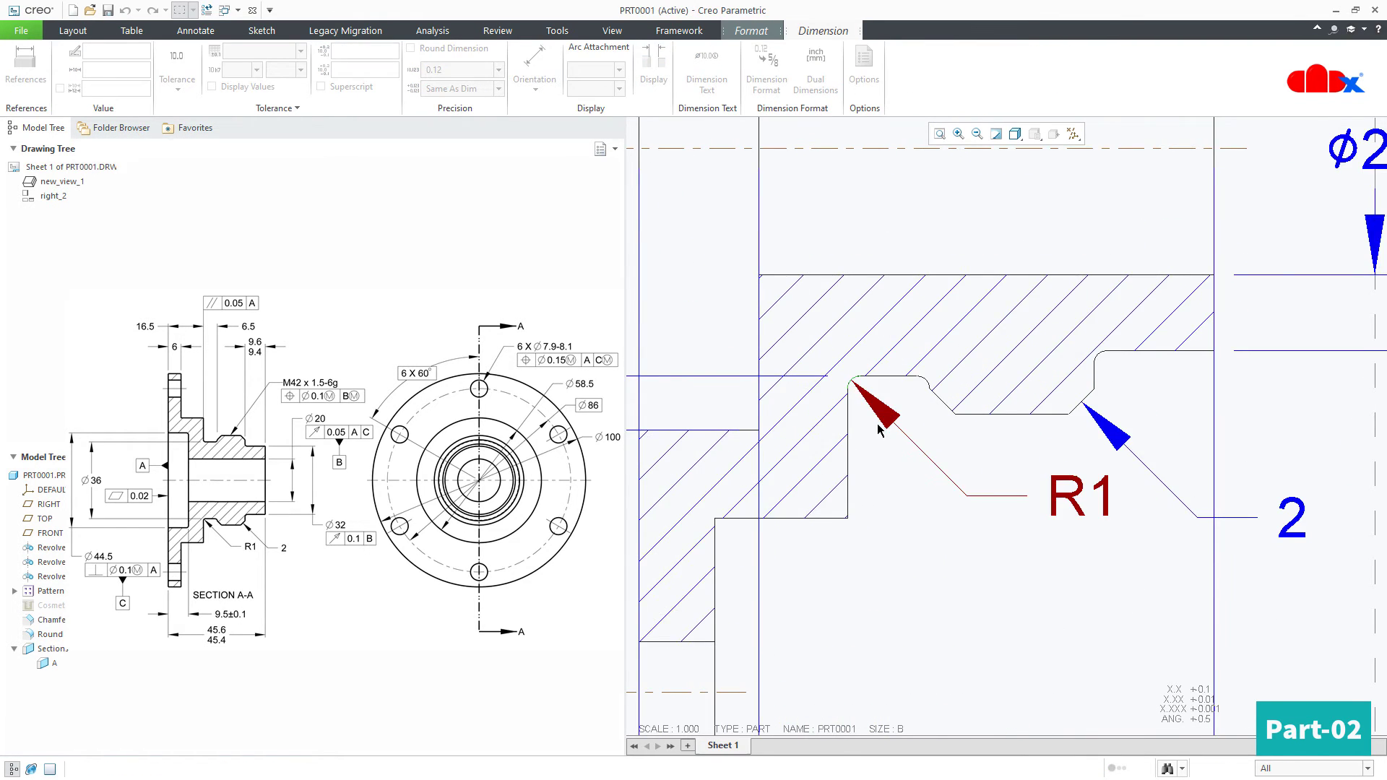
pyautogui.scroll(-2, 939, 513)
pyautogui.scroll(-4, 1123, 595)
pyautogui.click(1102, 629)
pyautogui.scroll(4, 1022, 557)
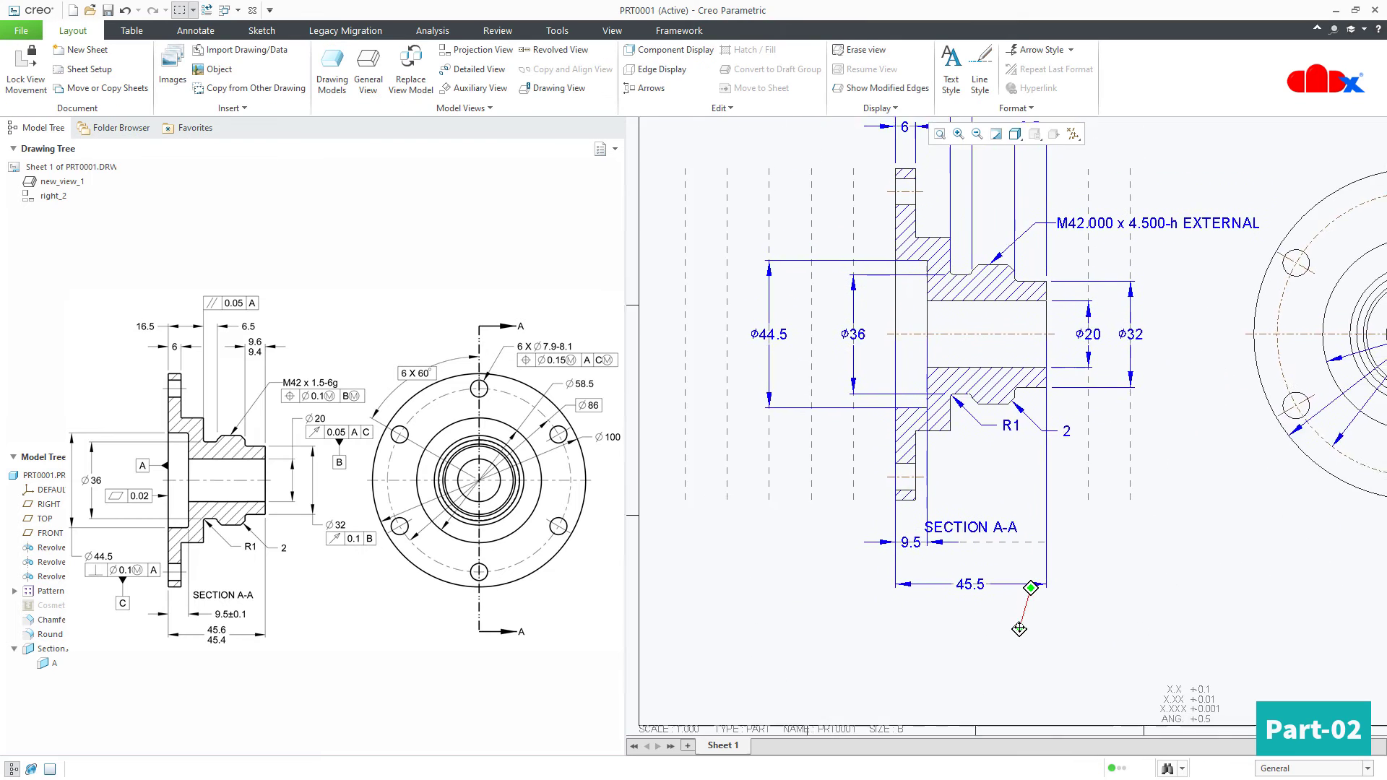
pyautogui.moveTo(1155, 597); pyautogui.dragTo(1097, 627, button='middle')
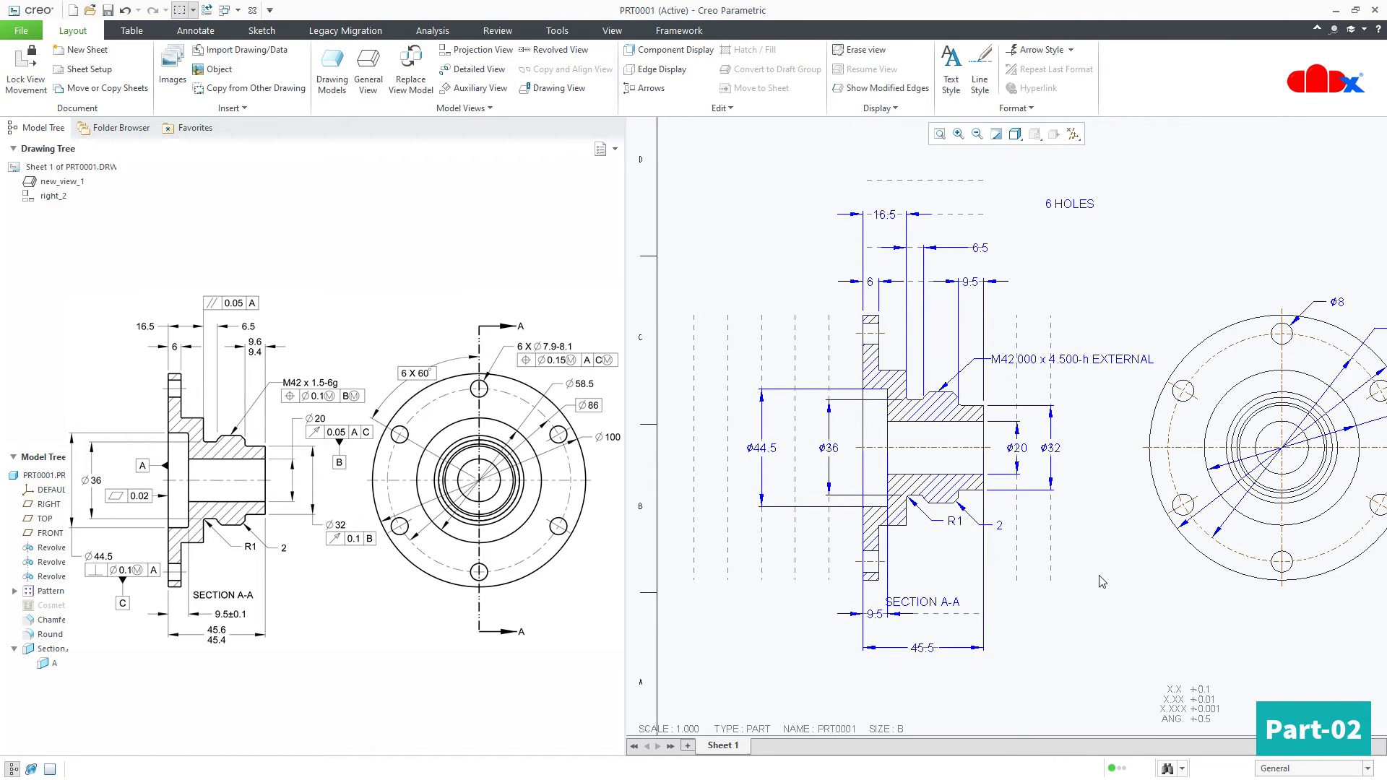
pyautogui.scroll(4, 1095, 383)
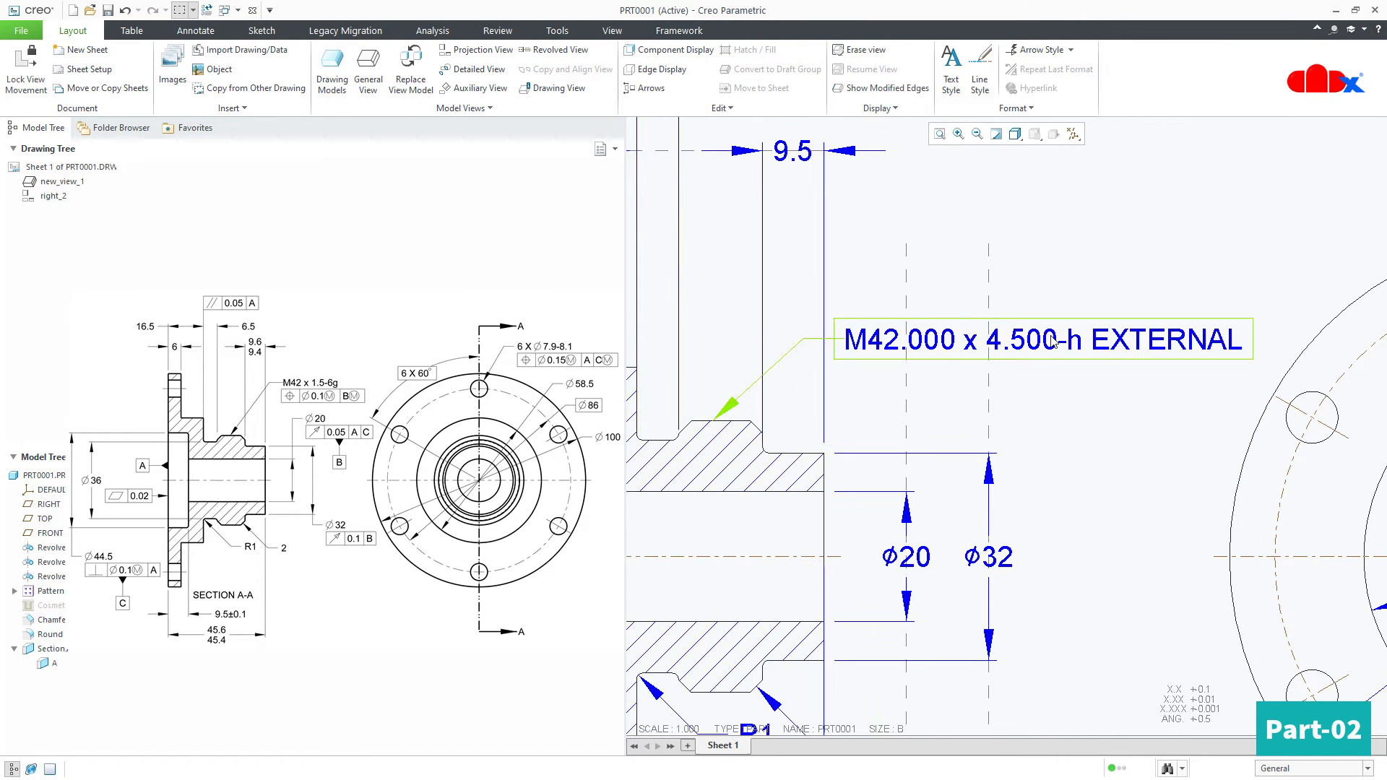
pyautogui.scroll(2, 1053, 342)
pyautogui.scroll(-2, 1047, 408)
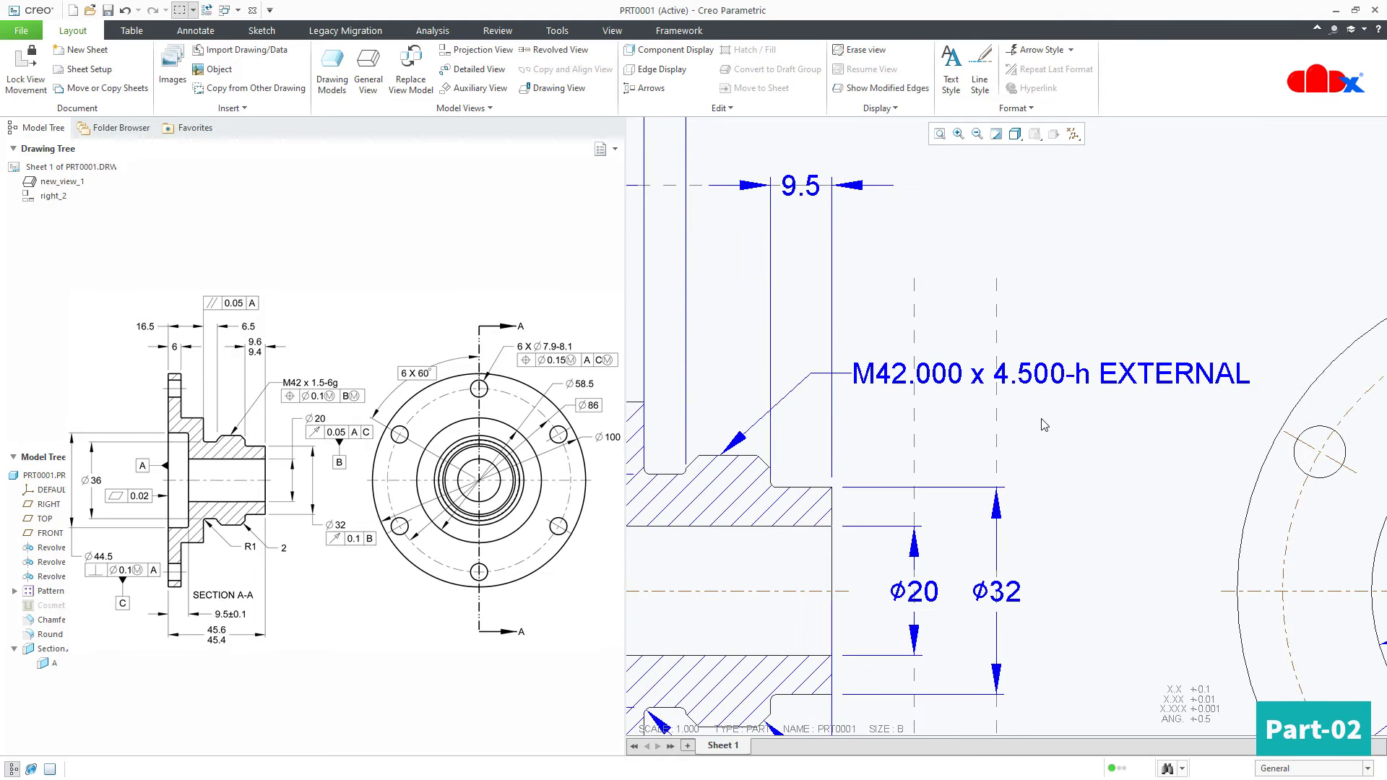
pyautogui.doubleClick(926, 390)
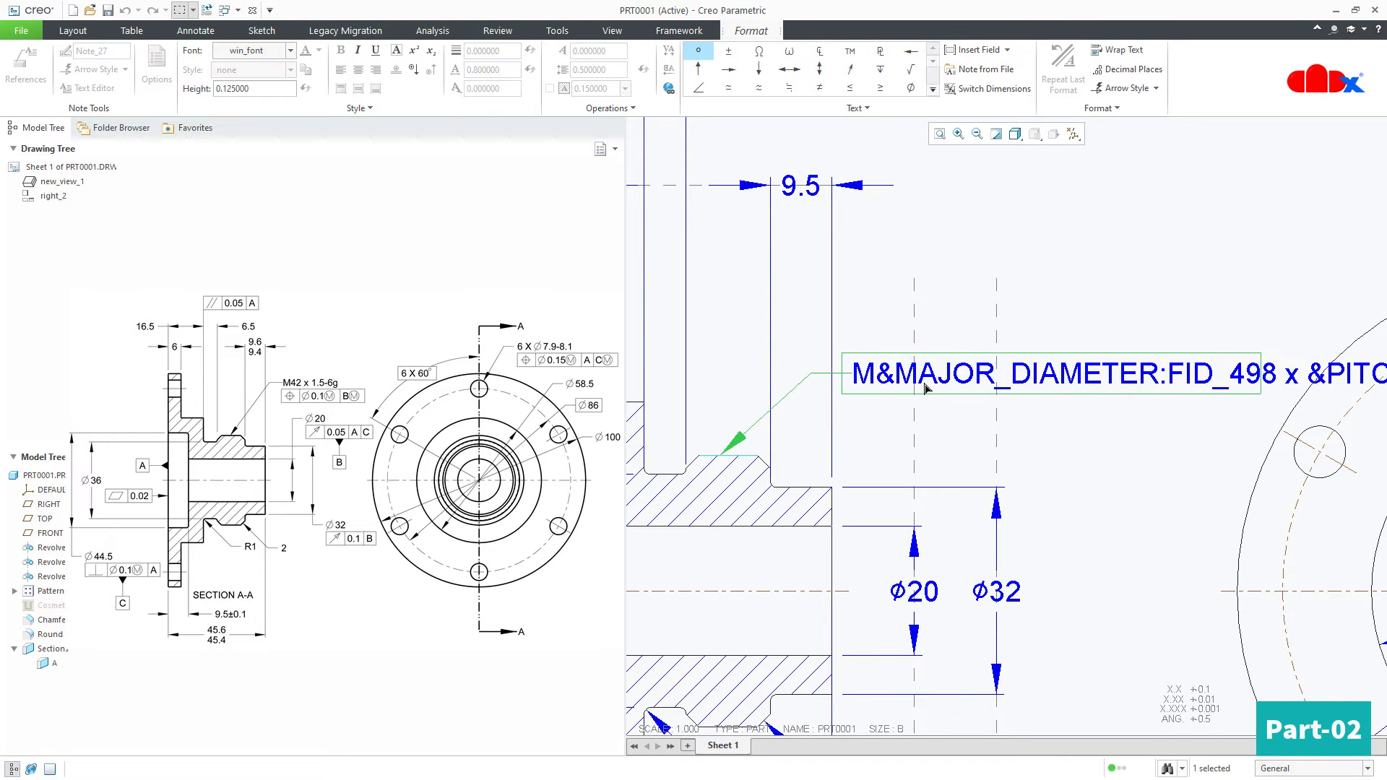
pyautogui.scroll(-1, 1120, 453)
pyautogui.scroll(-1, 1105, 448)
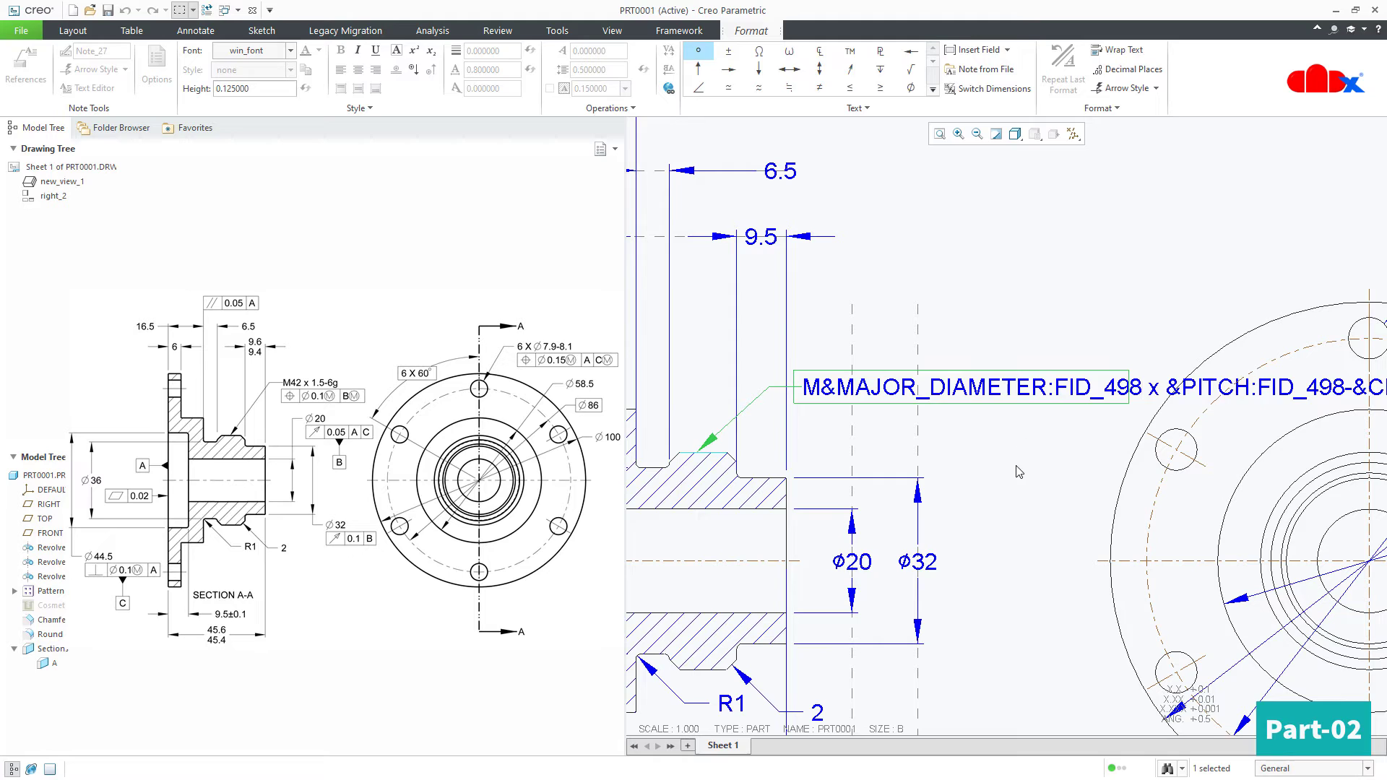
pyautogui.click(1019, 472)
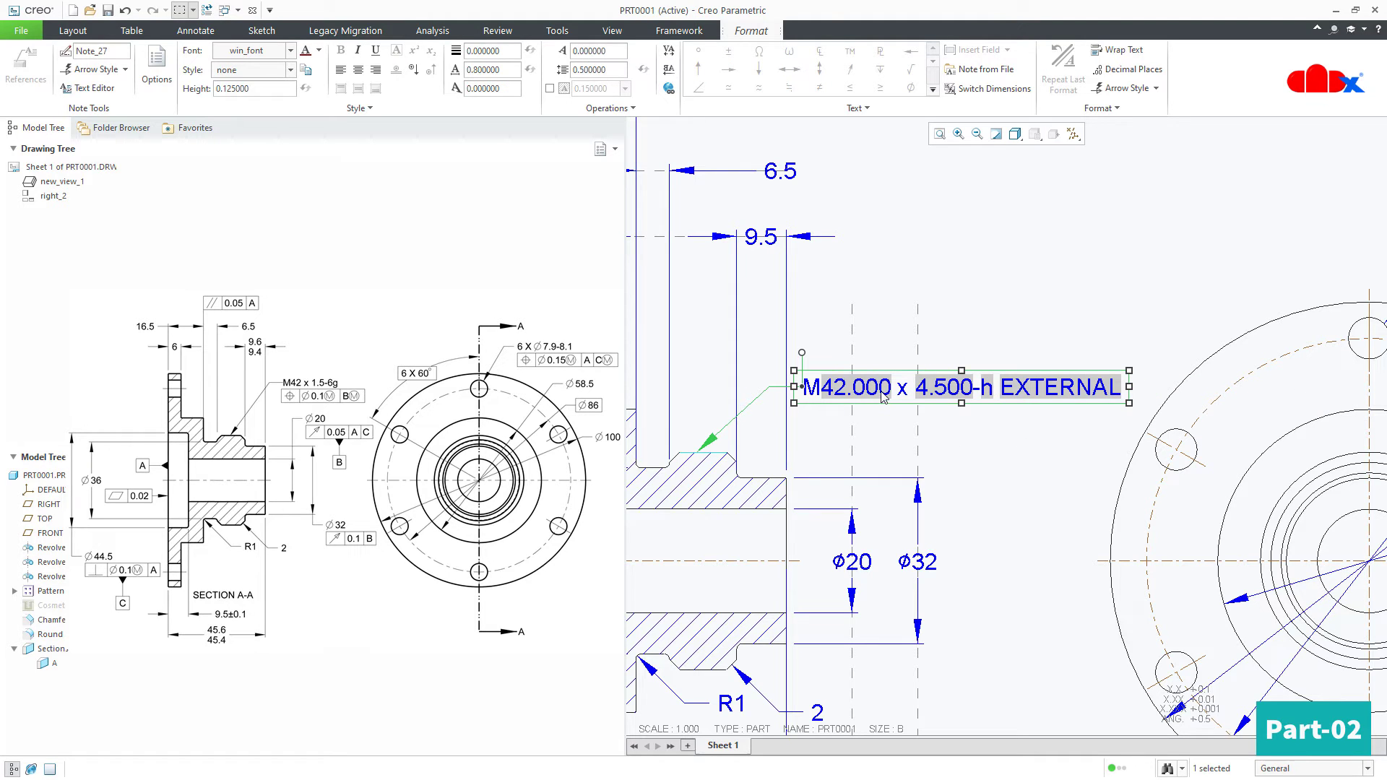
# Append [.0] to the MAJOR_DIAMETER parameter in the thread note so the diameter shows no decimals
pyautogui.doubleClick(882, 396)
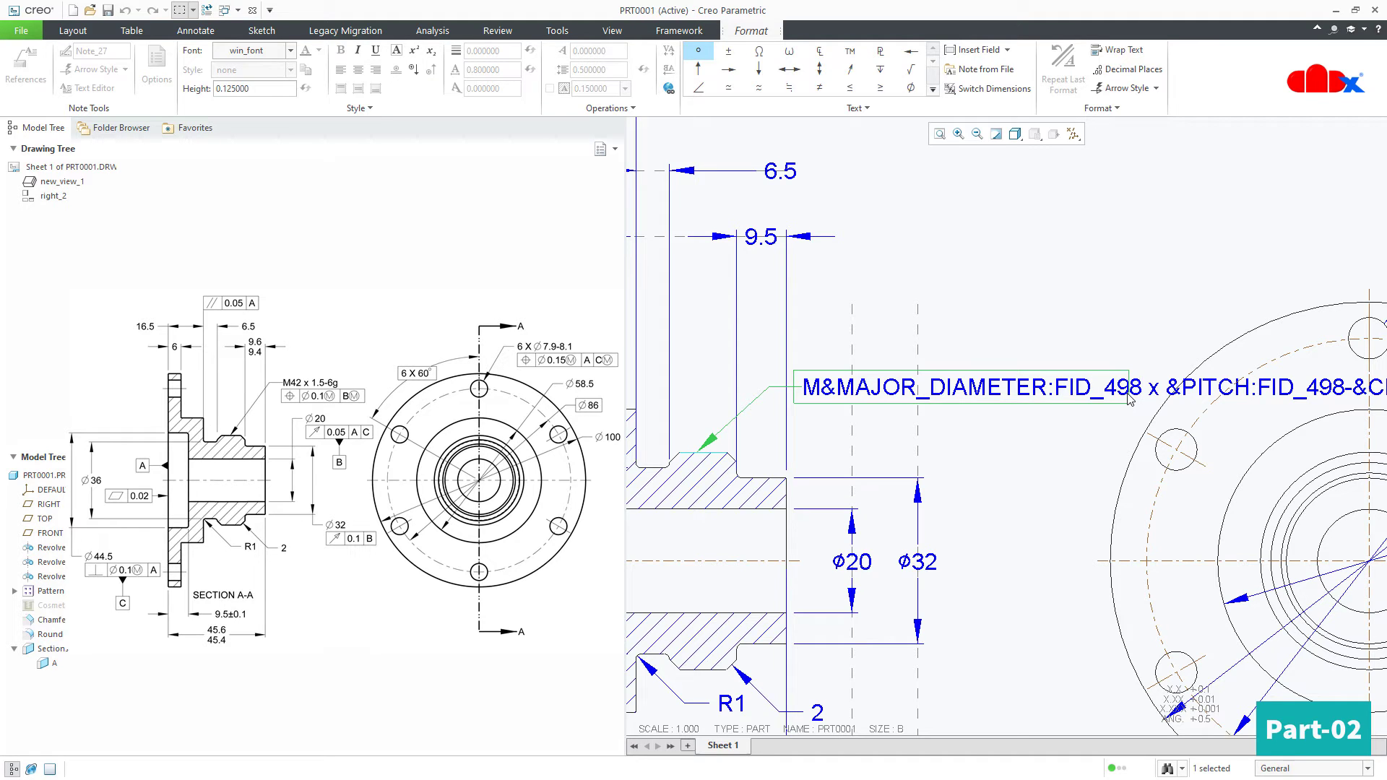
pyautogui.write('[')
pyautogui.write('.0]')
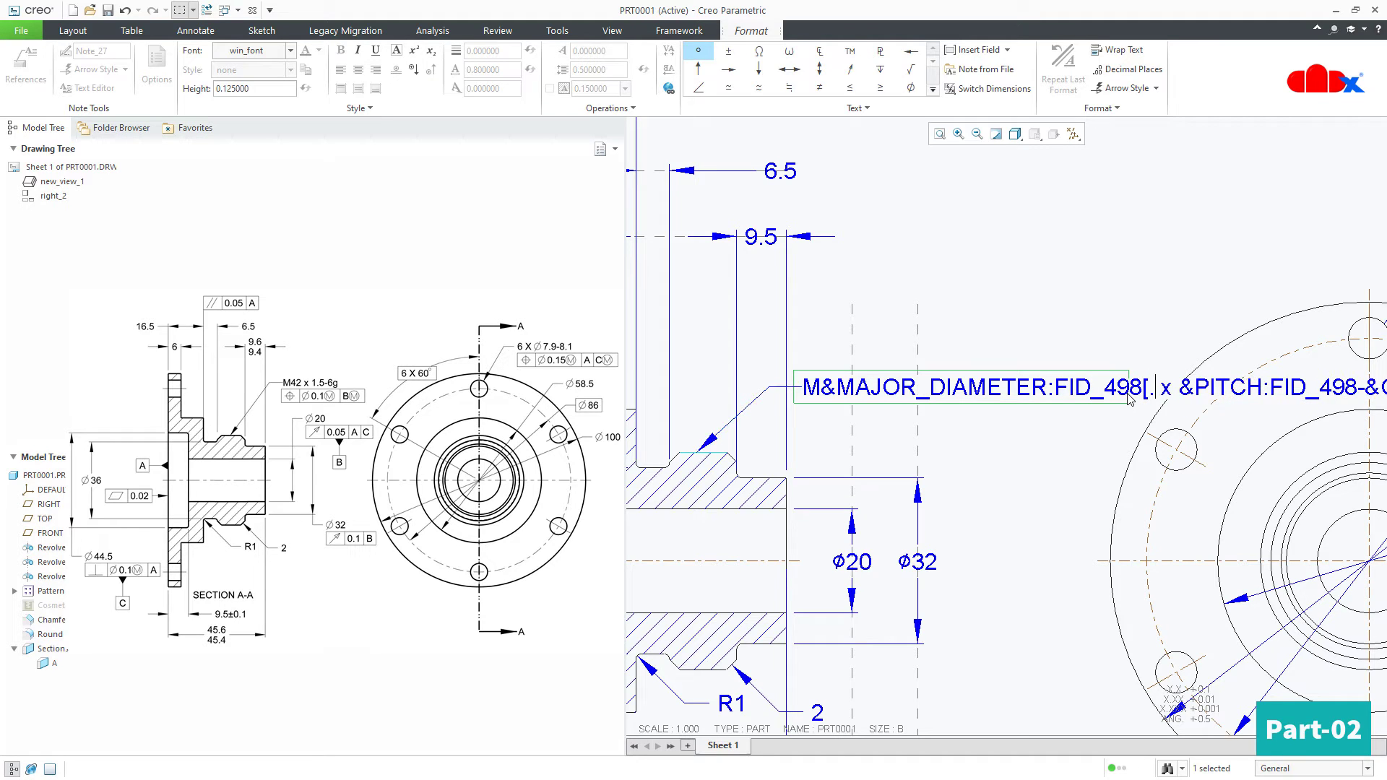
pyautogui.click(1029, 456)
pyautogui.click(961, 440)
# Append [.1] to the PITCH parameter in the thread note so the pitch shows one decimal
pyautogui.scroll(-1, 892, 445)
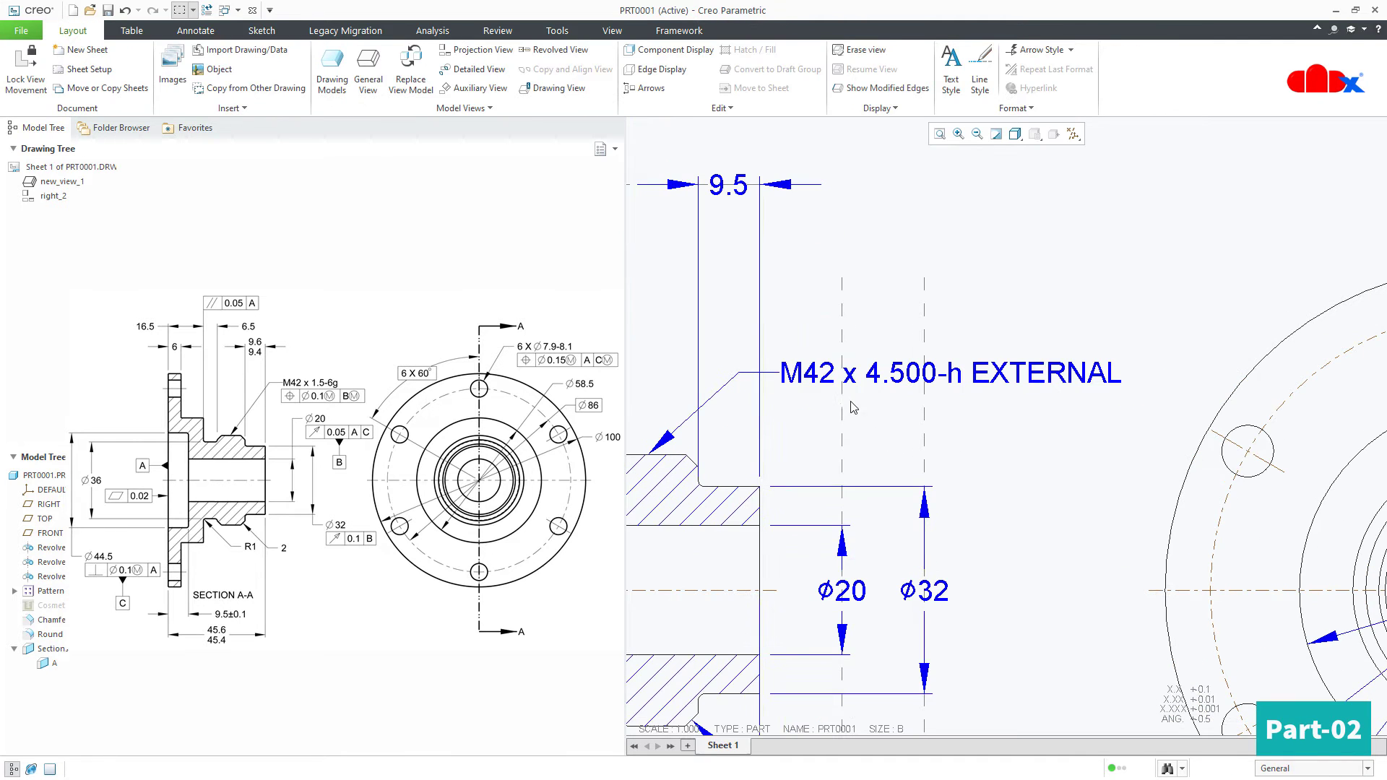
pyautogui.scroll(-1, 878, 413)
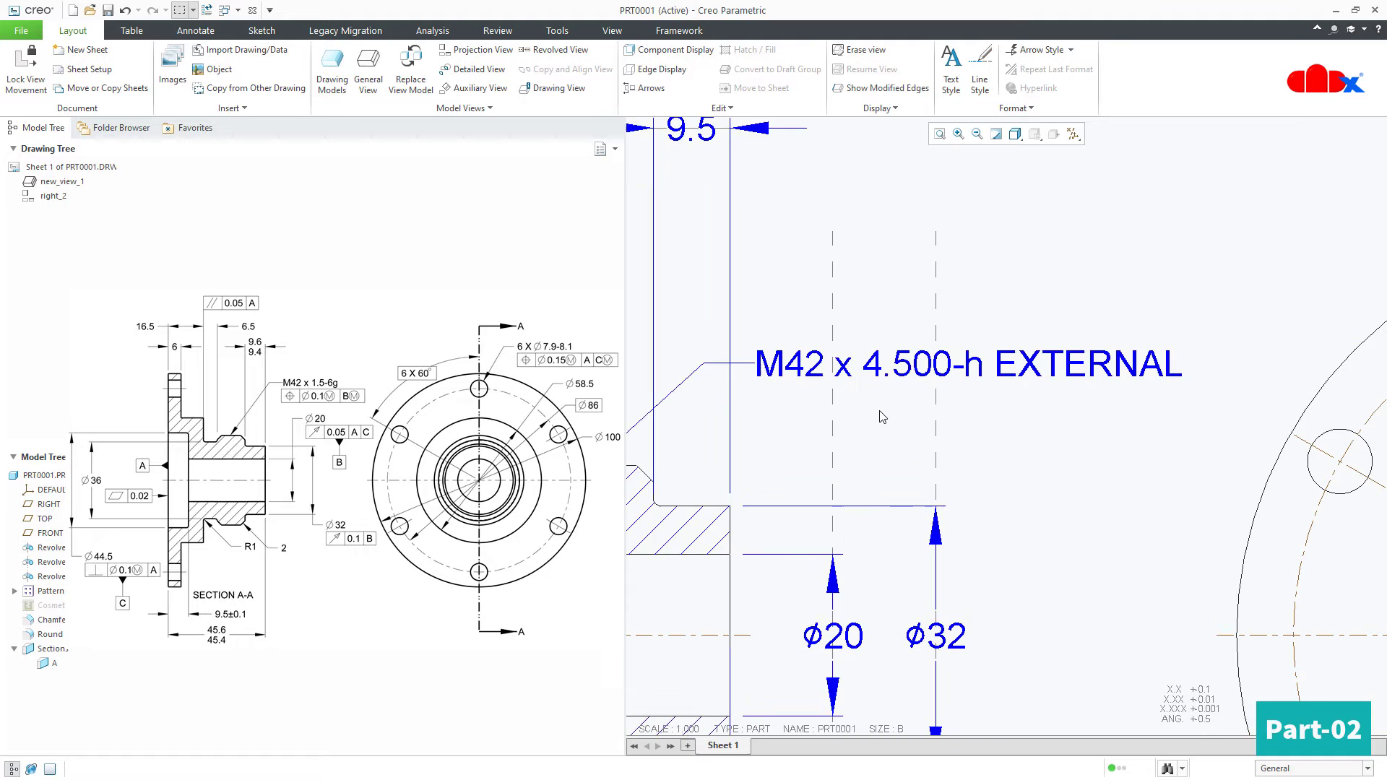
pyautogui.doubleClick(913, 373)
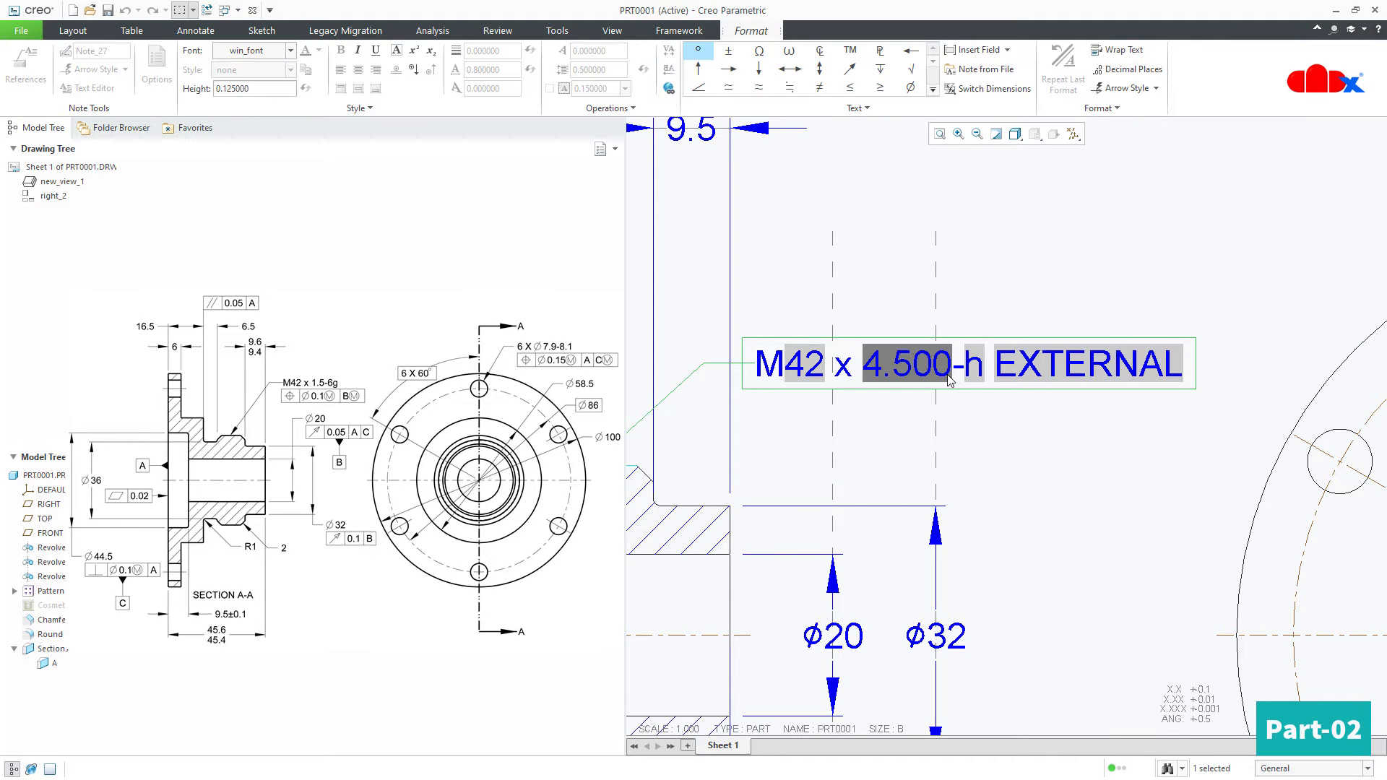
pyautogui.moveTo(1058, 462); pyautogui.dragTo(622, 493, button='middle')
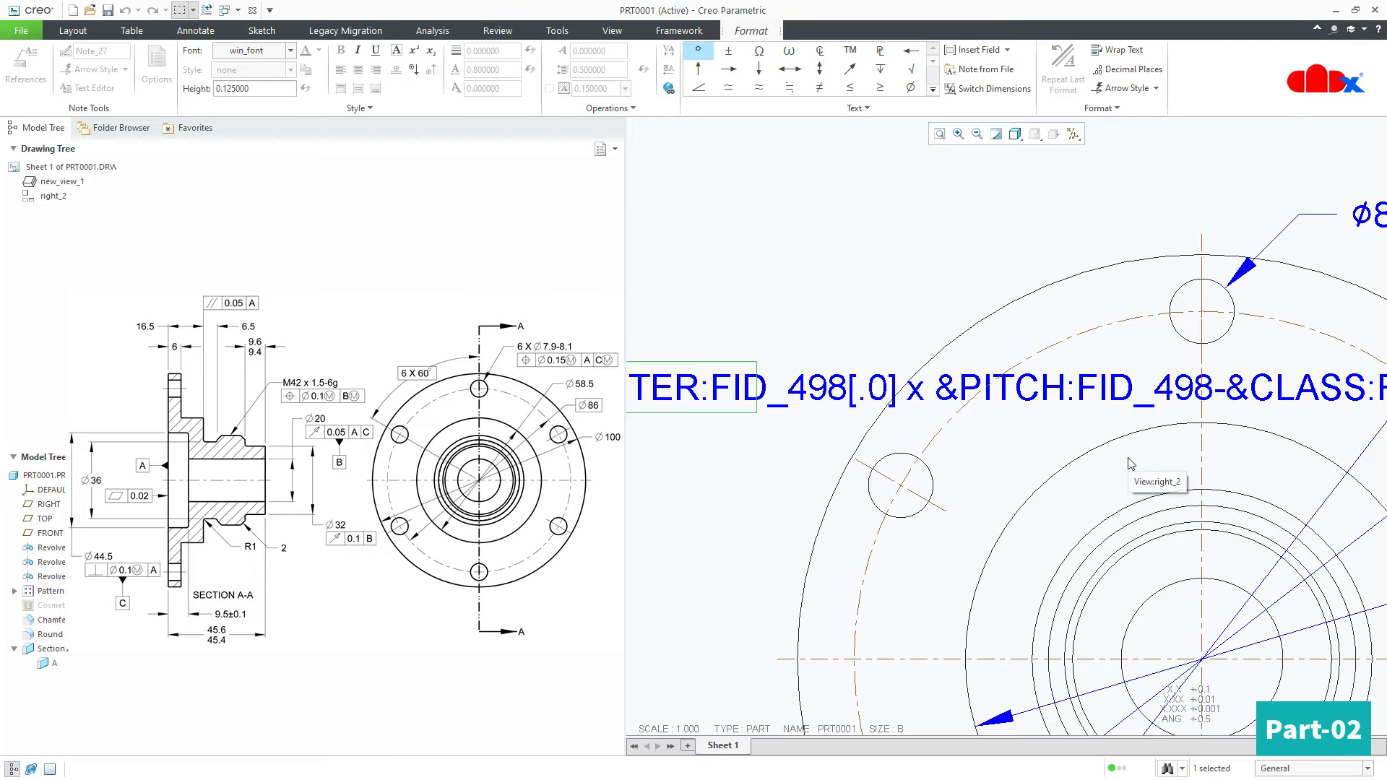
pyautogui.write('[.0')
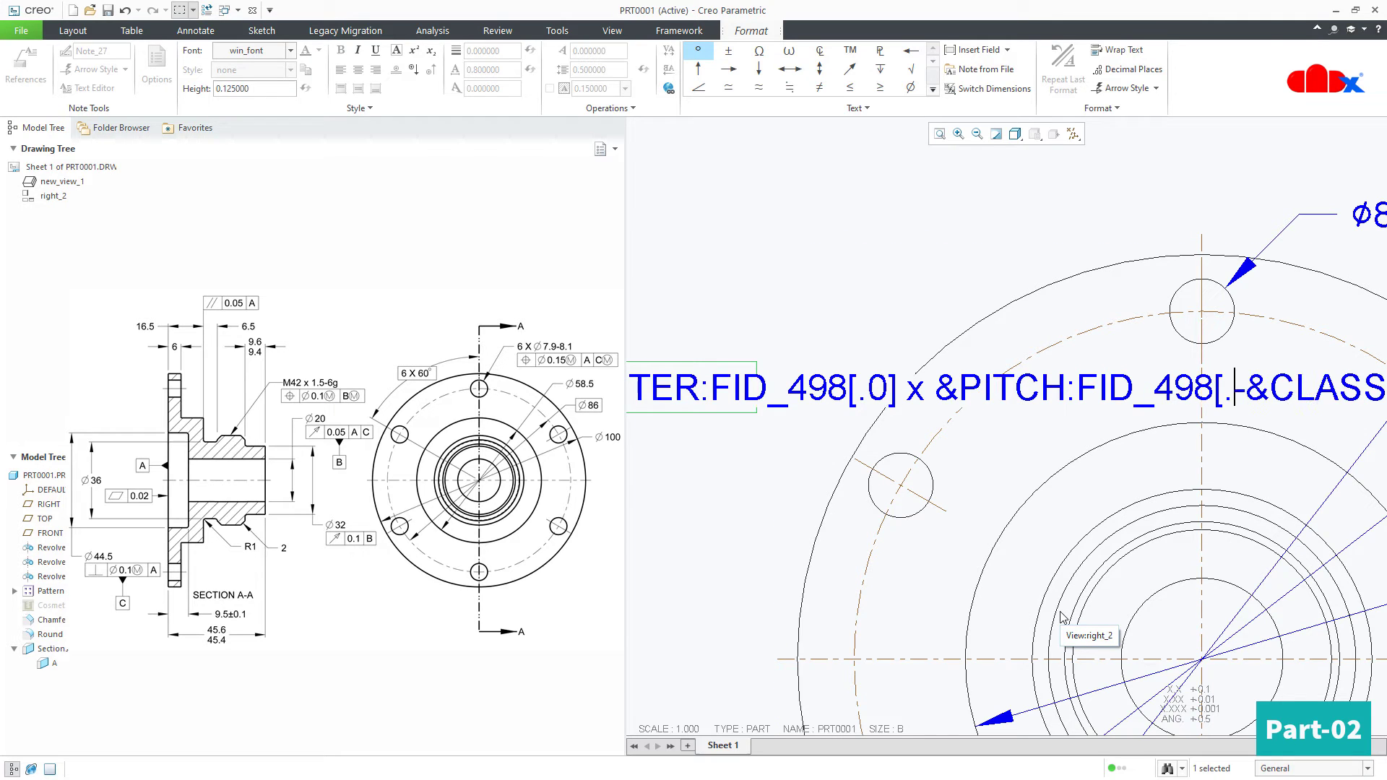
pyautogui.press('BackSpace')
pyautogui.write('1]')
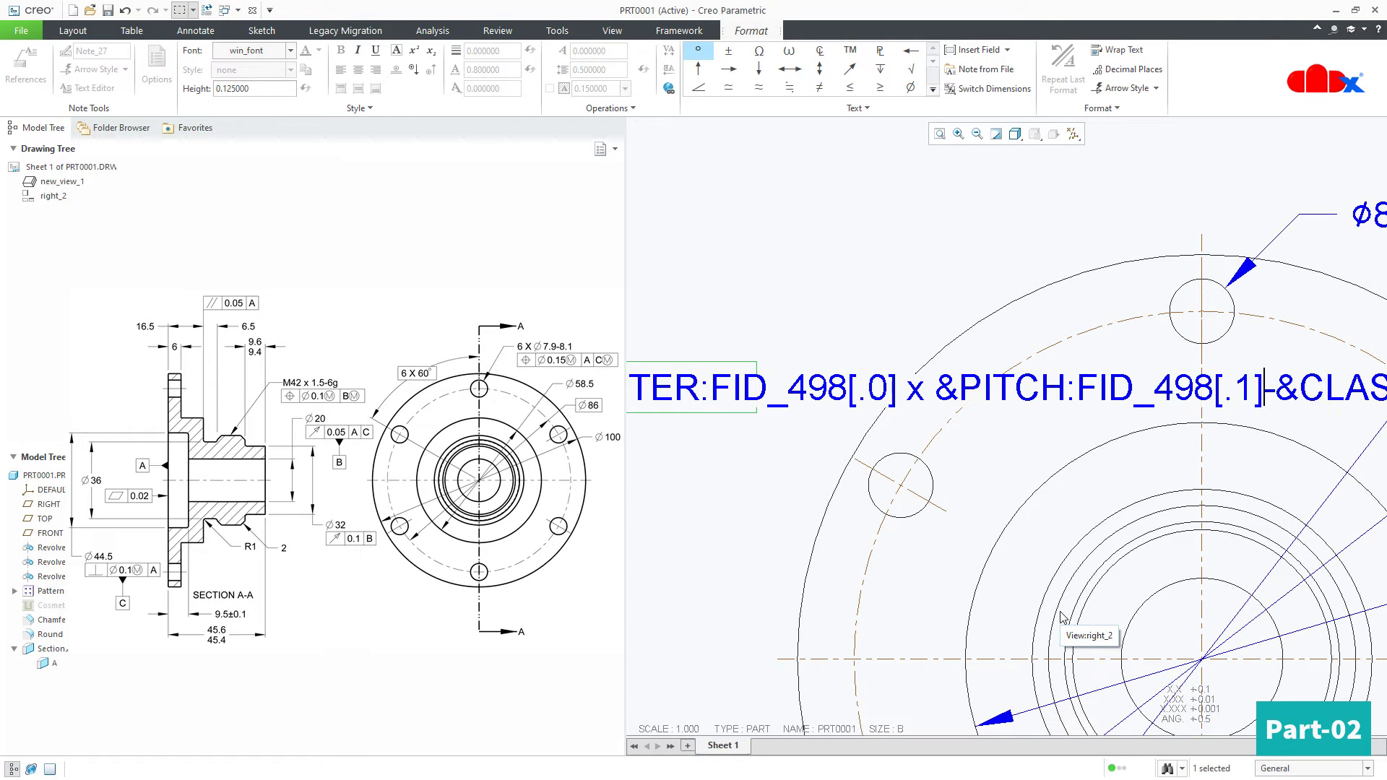
pyautogui.click(735, 554)
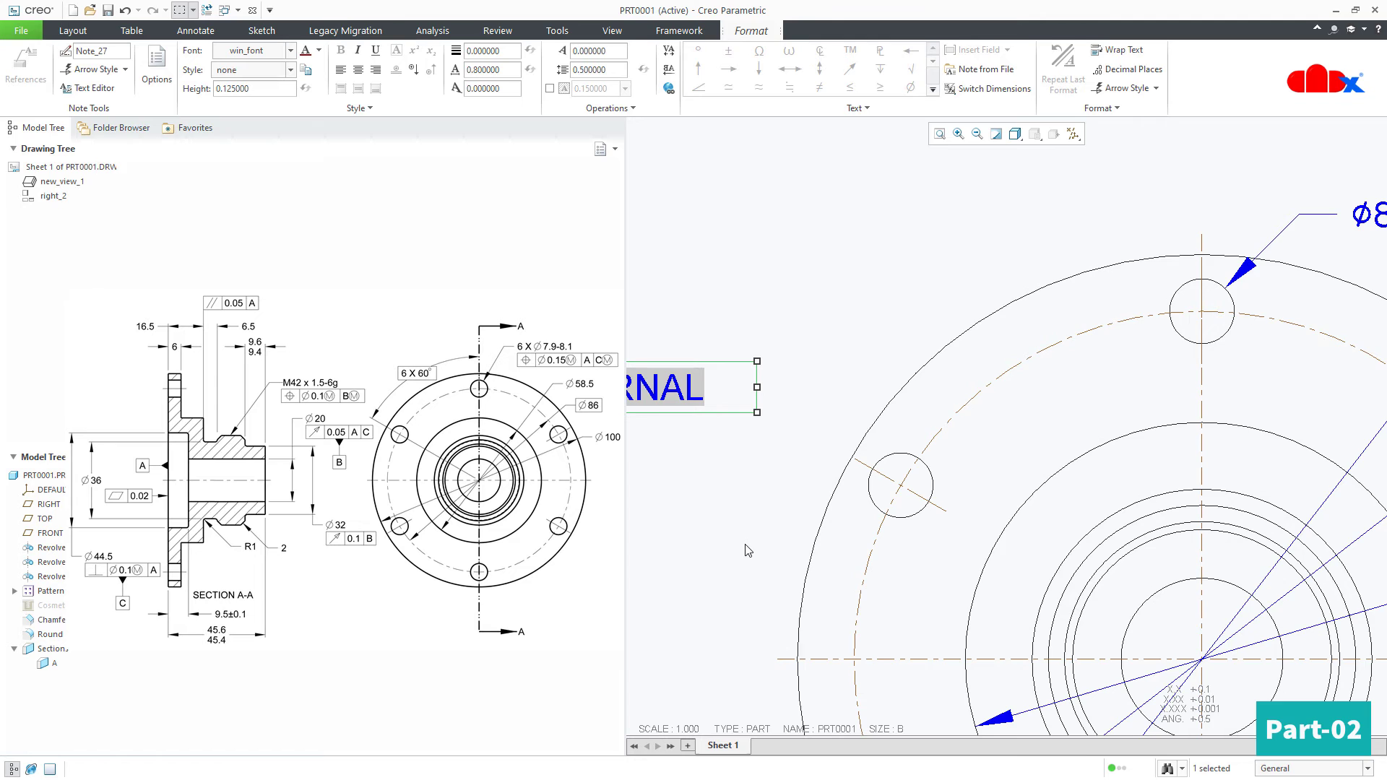
pyautogui.scroll(3, 746, 547)
pyautogui.scroll(-2, 924, 443)
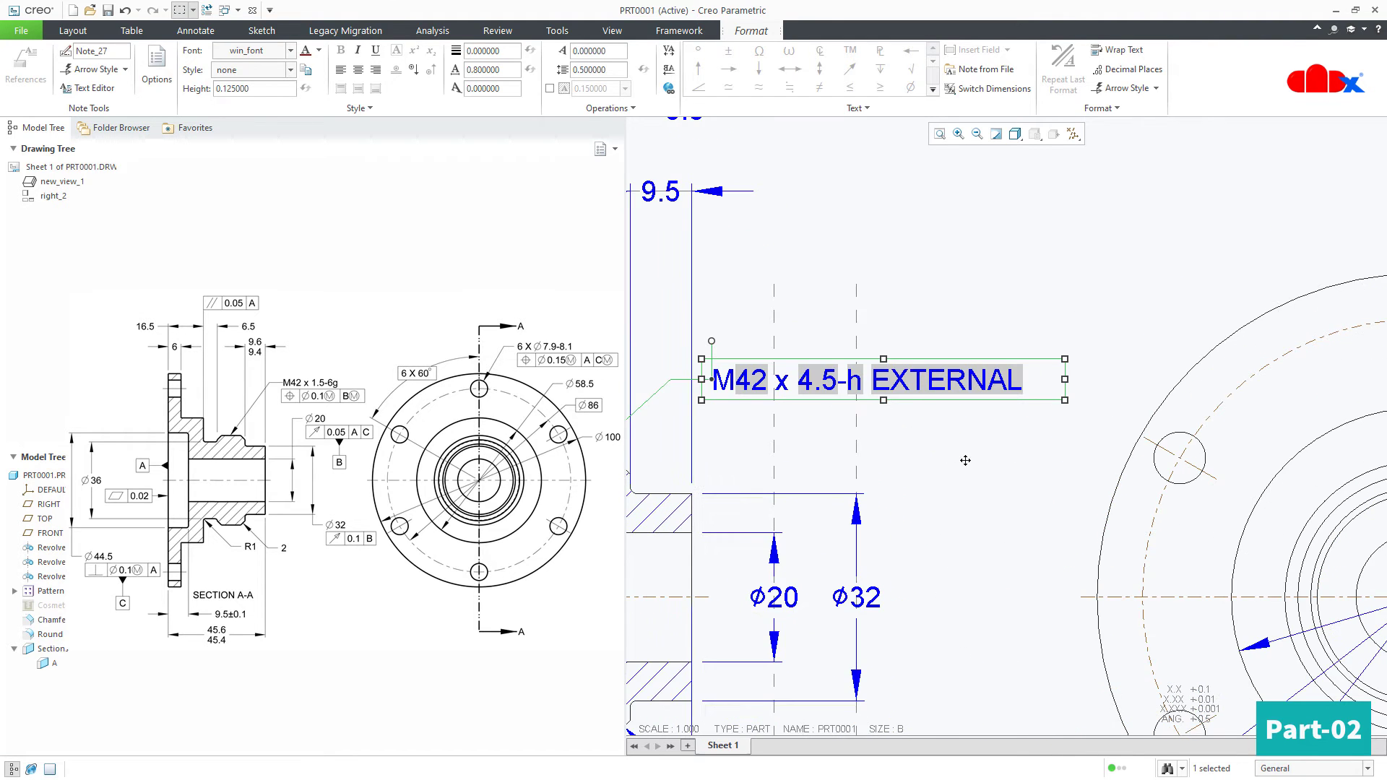
pyautogui.moveTo(965, 460); pyautogui.dragTo(1043, 494, button='middle')
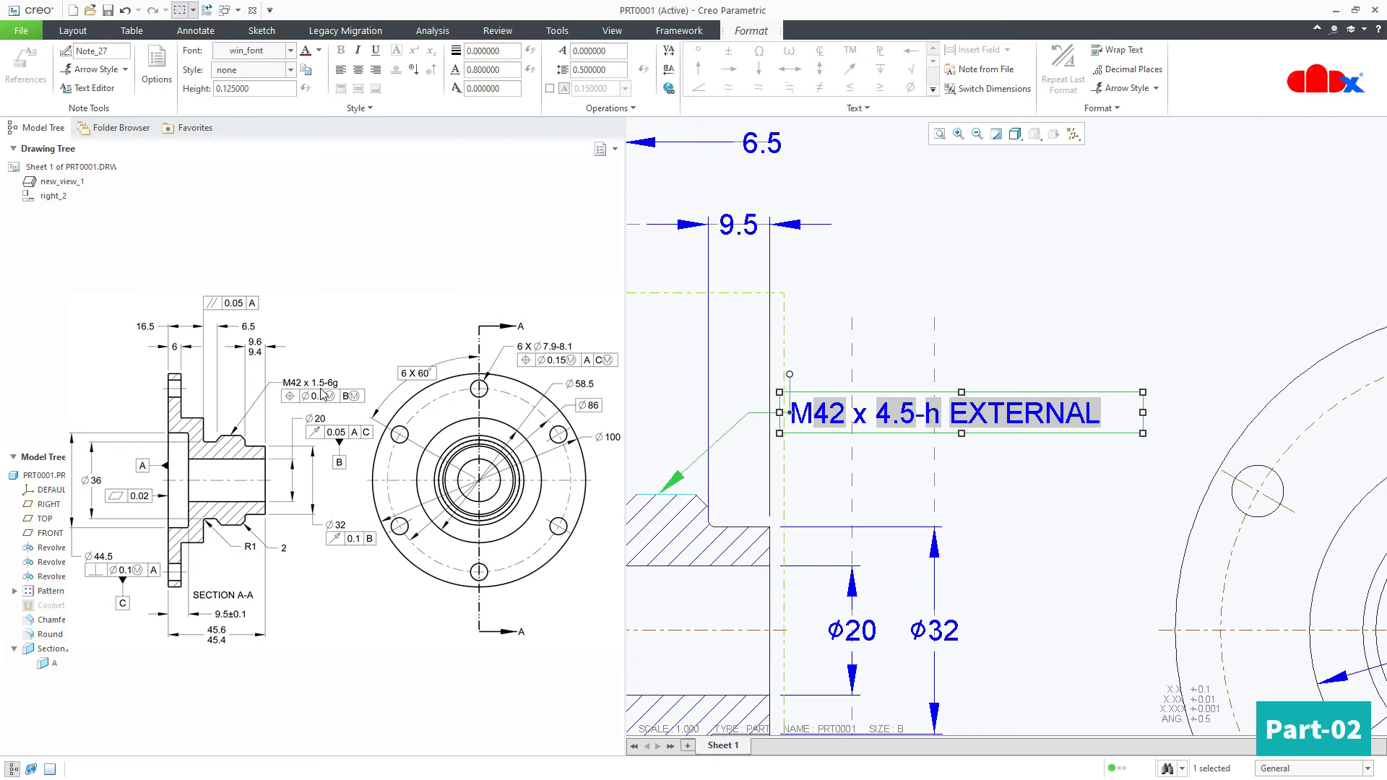
pyautogui.click(1055, 510)
pyautogui.scroll(-2, 1051, 510)
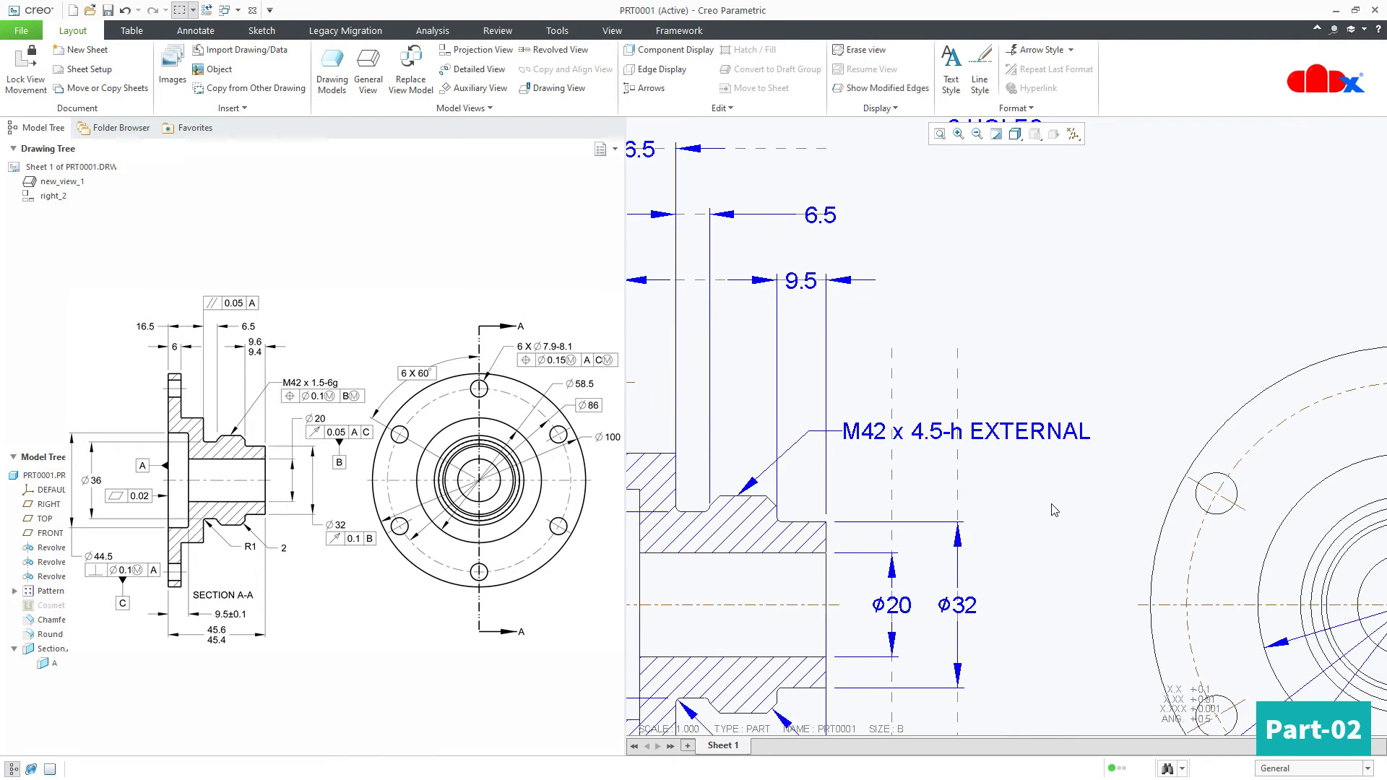
# Open the PRT0001 part model from the drawing and edit the definition of its cosmetic thread
pyautogui.click(42, 476)
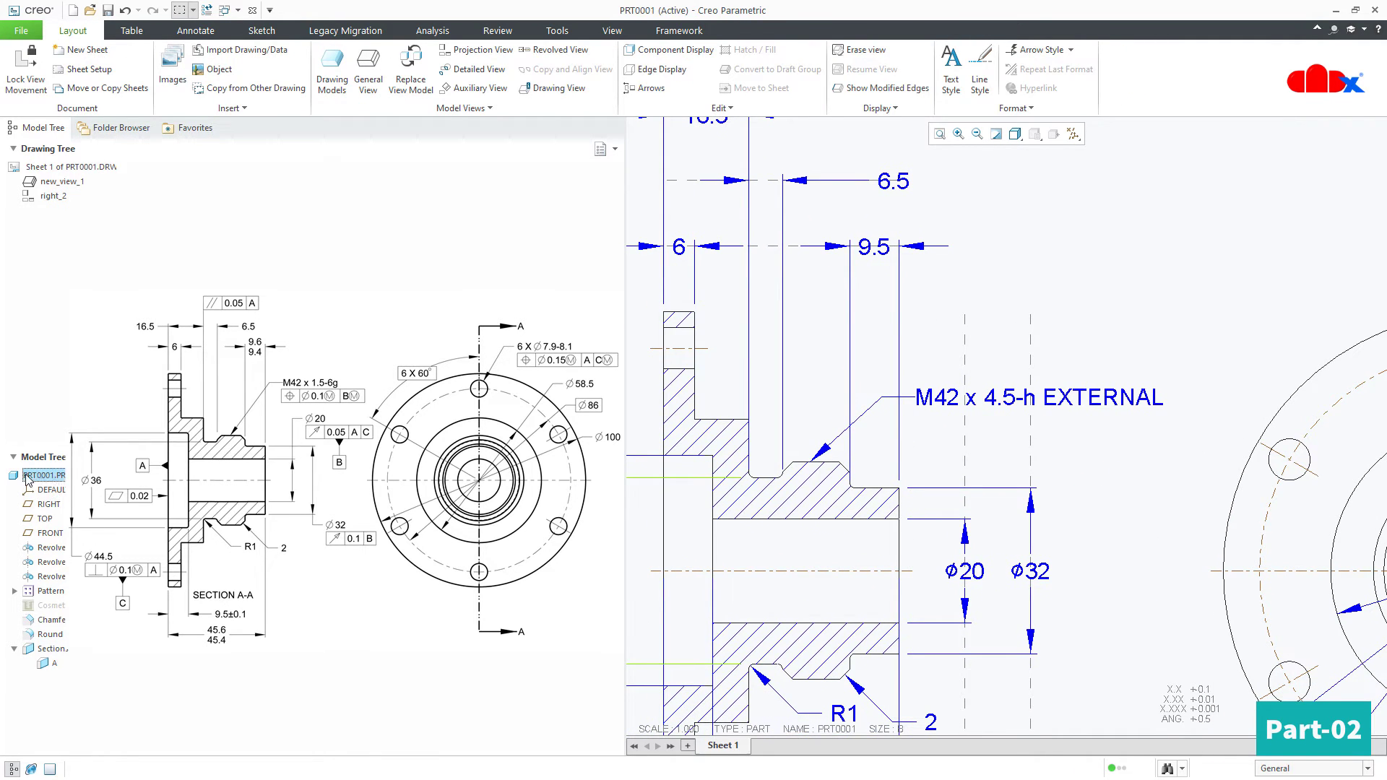
pyautogui.click(34, 483)
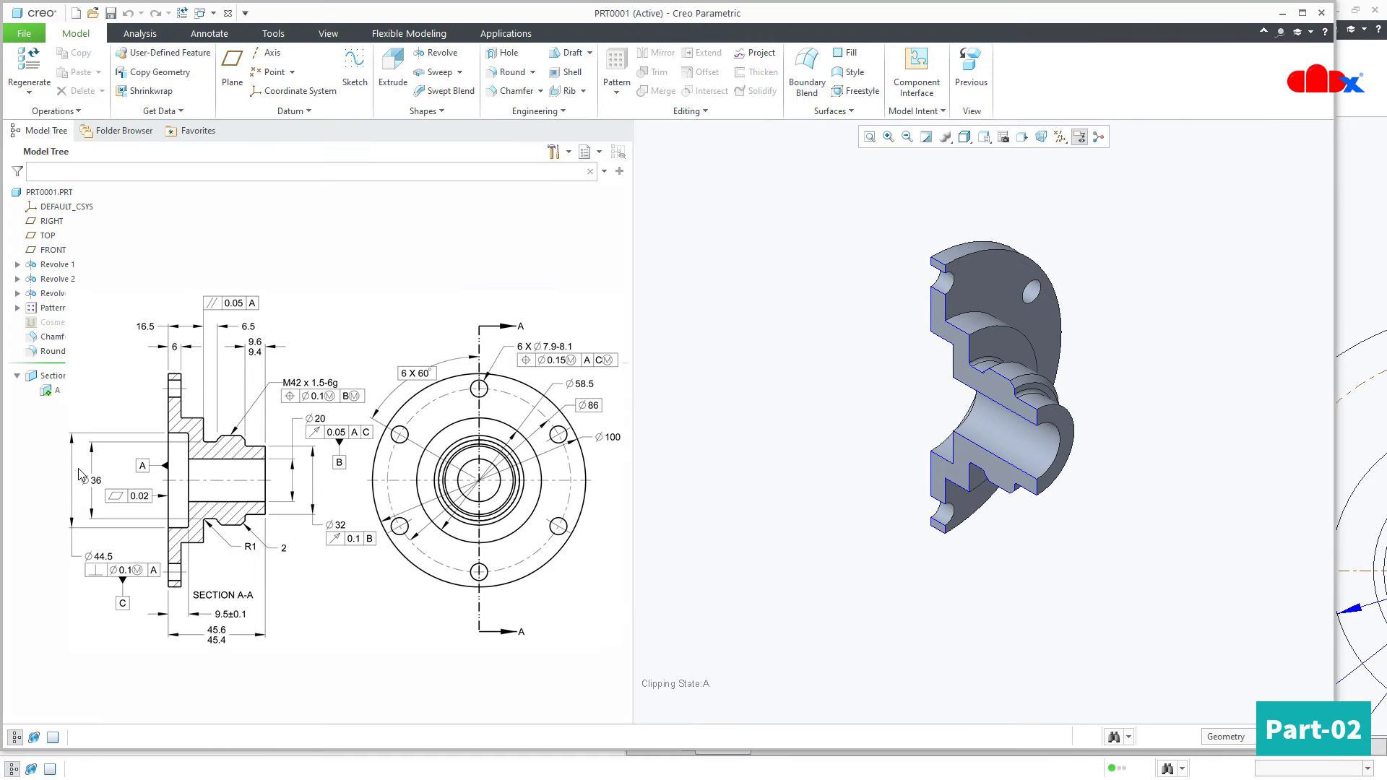
pyautogui.click(45, 325)
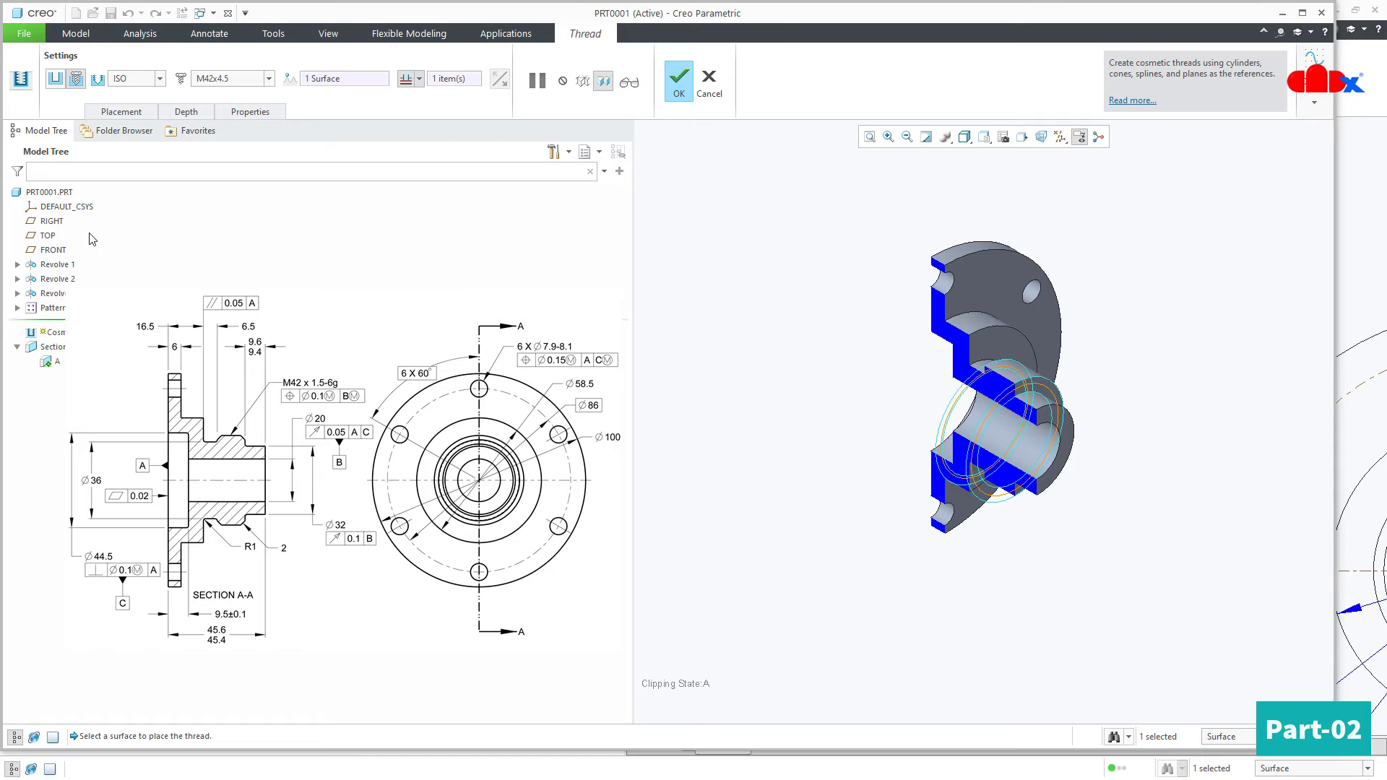
# Set the cosmetic thread's PITCH parameter to 1.5, accept the feature and return to drawing PRT0001.DRW
pyautogui.click(252, 112)
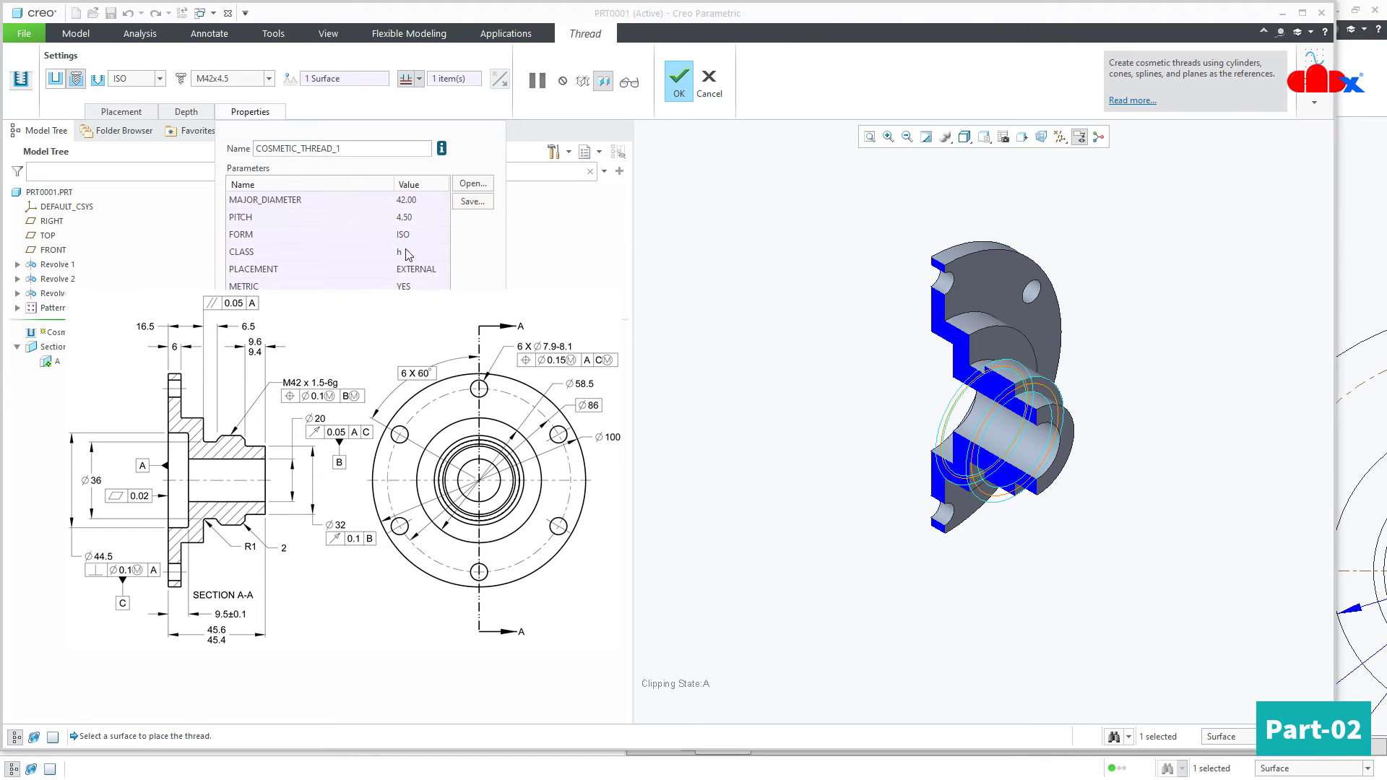
pyautogui.doubleClick(421, 219)
pyautogui.write('1')
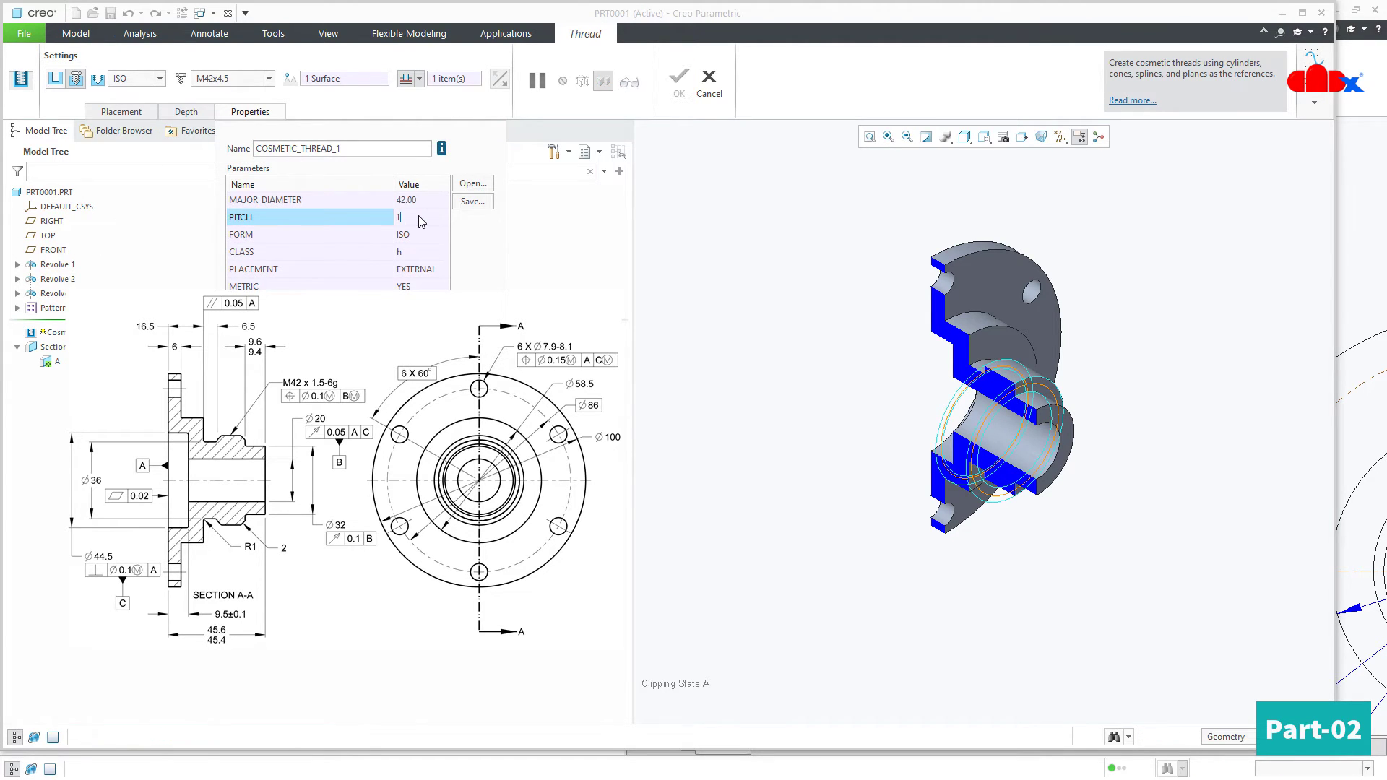
pyautogui.press('Return')
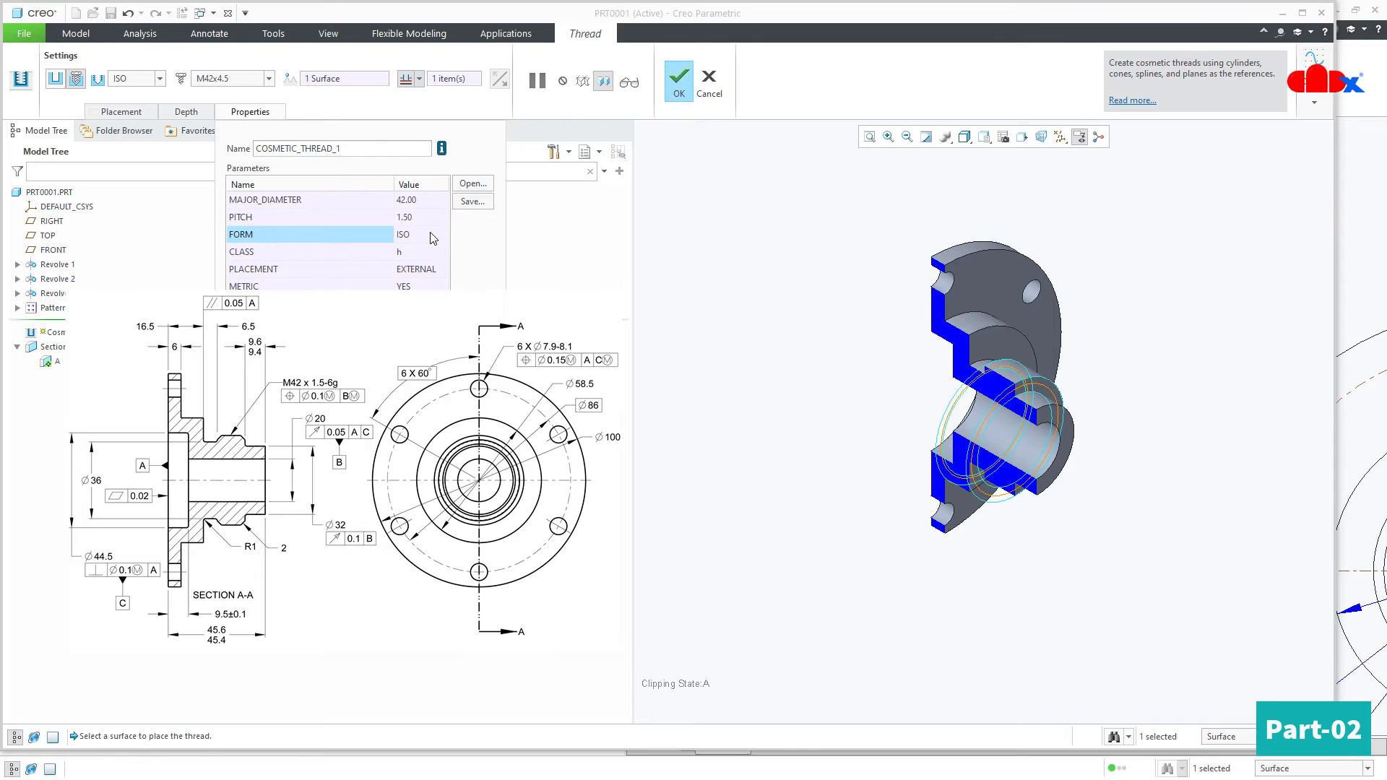
pyautogui.click(677, 82)
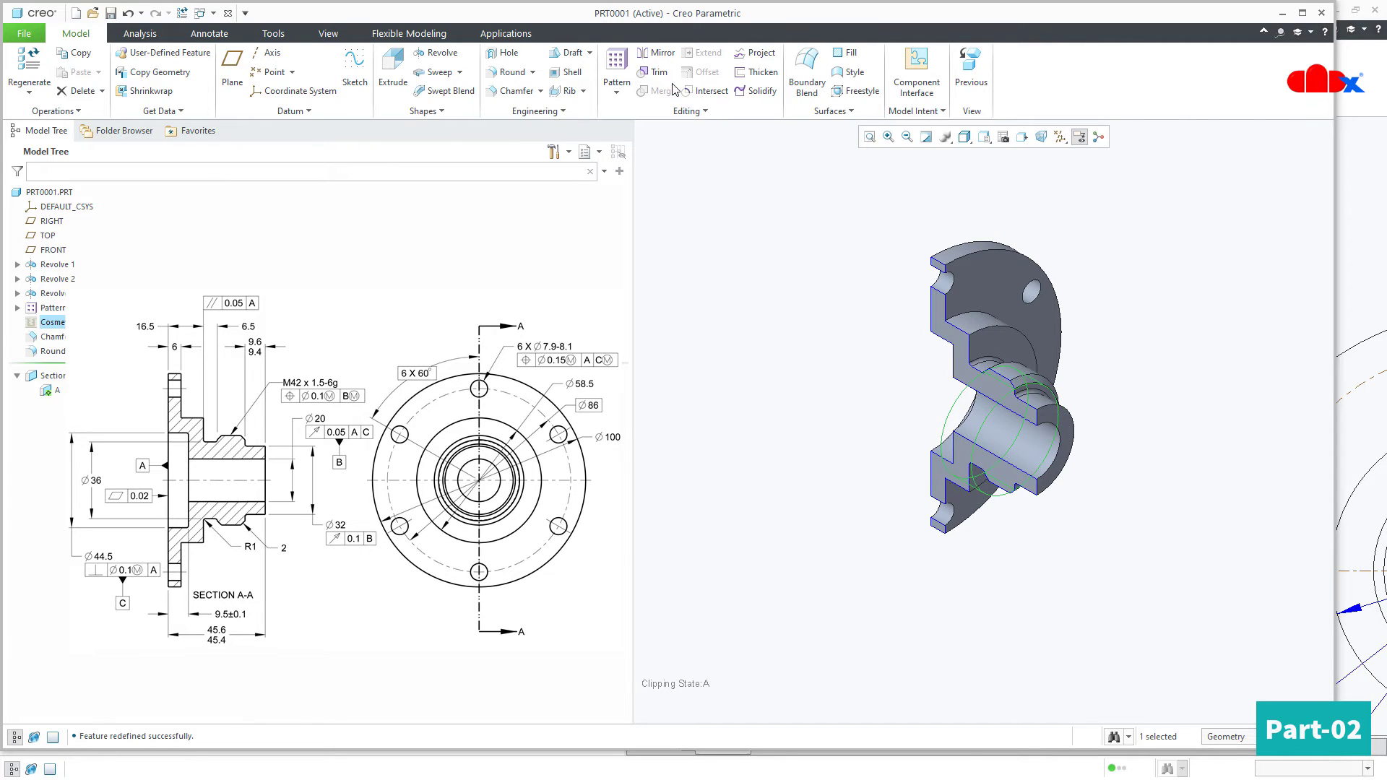
pyautogui.click(201, 13)
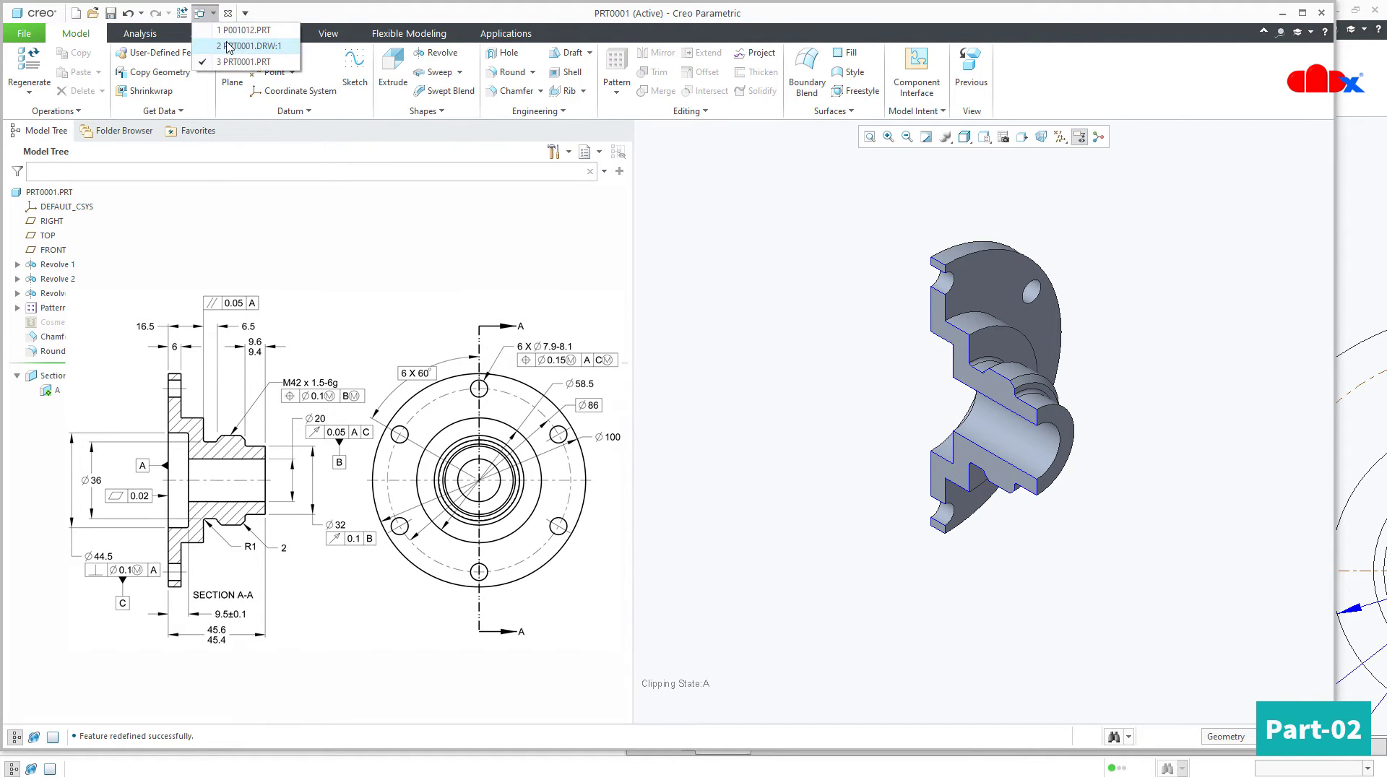
pyautogui.click(228, 47)
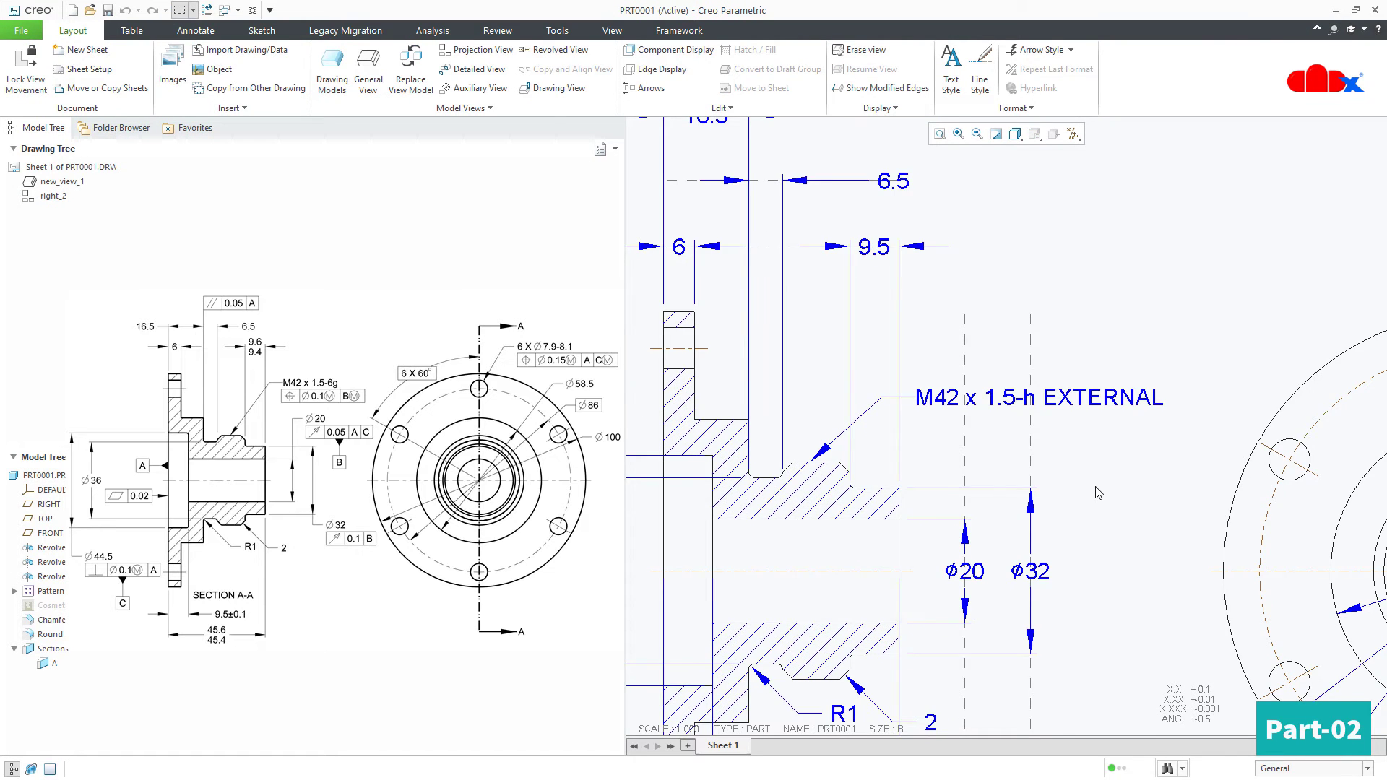
# Delete the CLASS and PLACEMENT parameters and the hyphen from the end of the thread note, leaving only diameter and pitch
pyautogui.scroll(-4, 1080, 480)
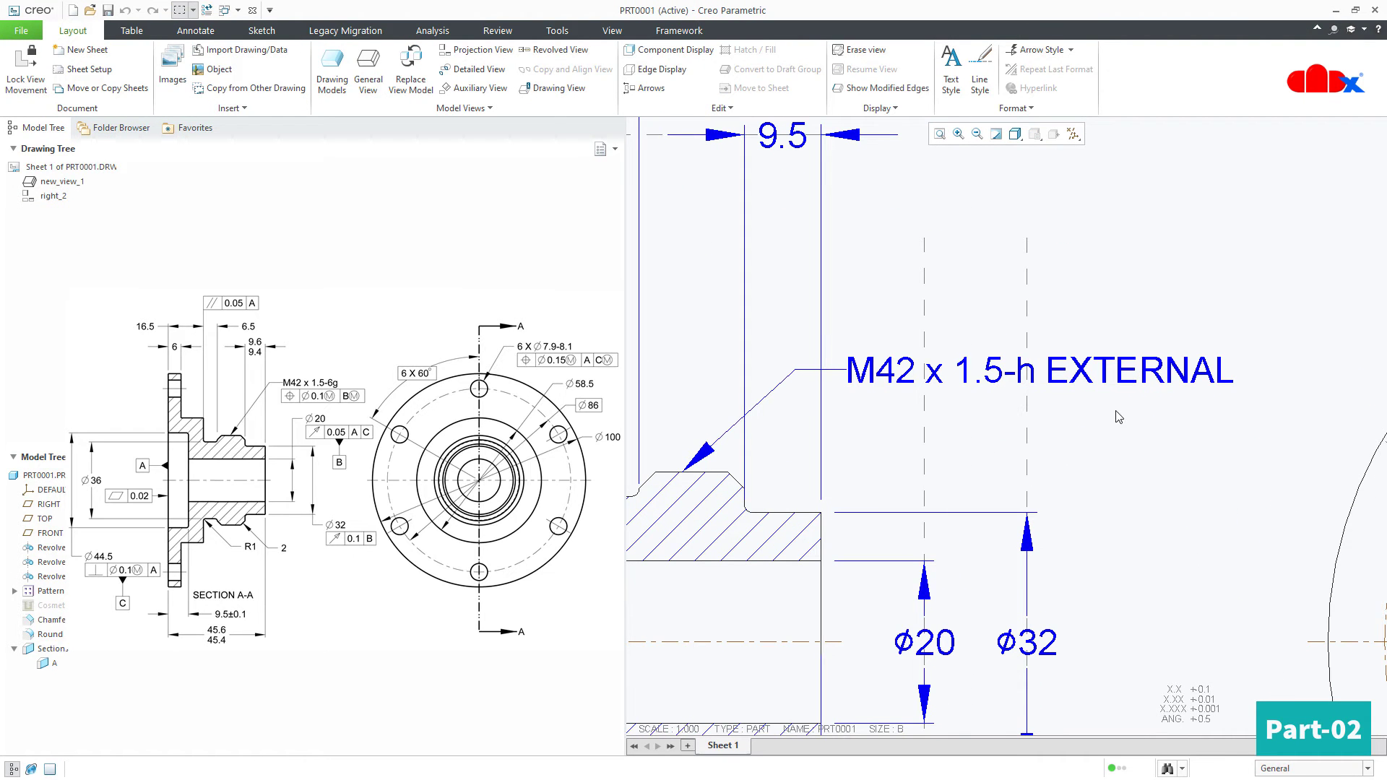
pyautogui.moveTo(1118, 417)
pyautogui.mouseDown(button='middle')
pyautogui.moveTo(997, 458)
pyautogui.moveTo(945, 437)
pyautogui.mouseUp(button='middle')
pyautogui.scroll(-1, 905, 434)
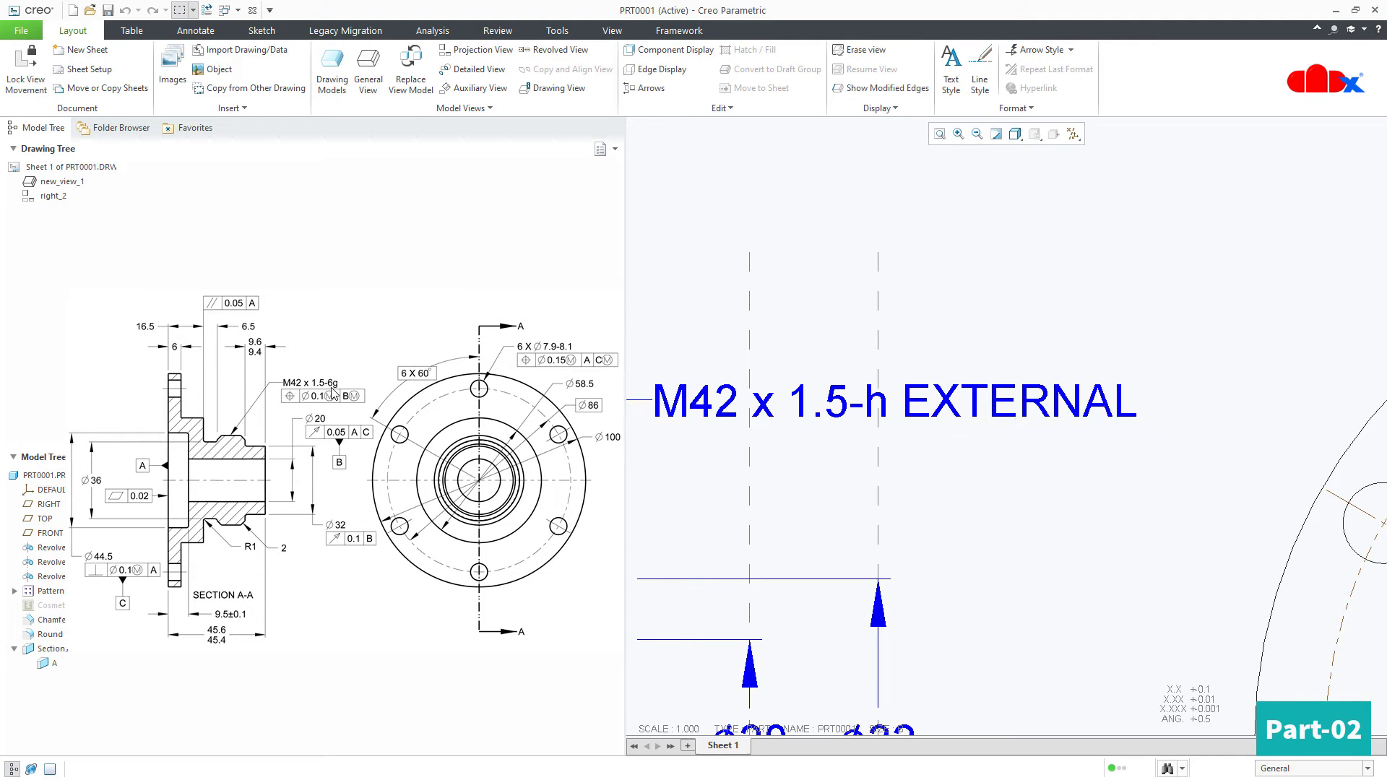
pyautogui.doubleClick(930, 406)
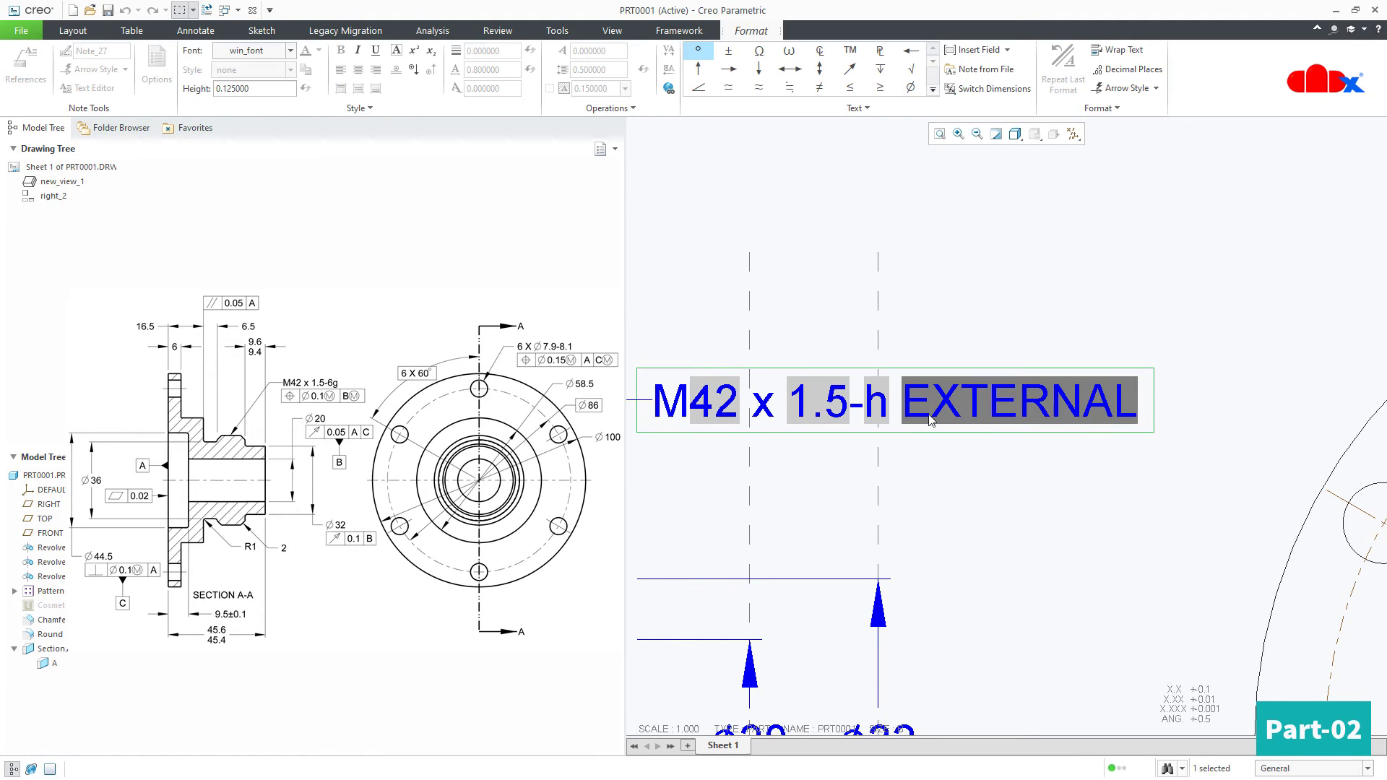
pyautogui.click(1119, 443)
pyautogui.scroll(-6, 1119, 444)
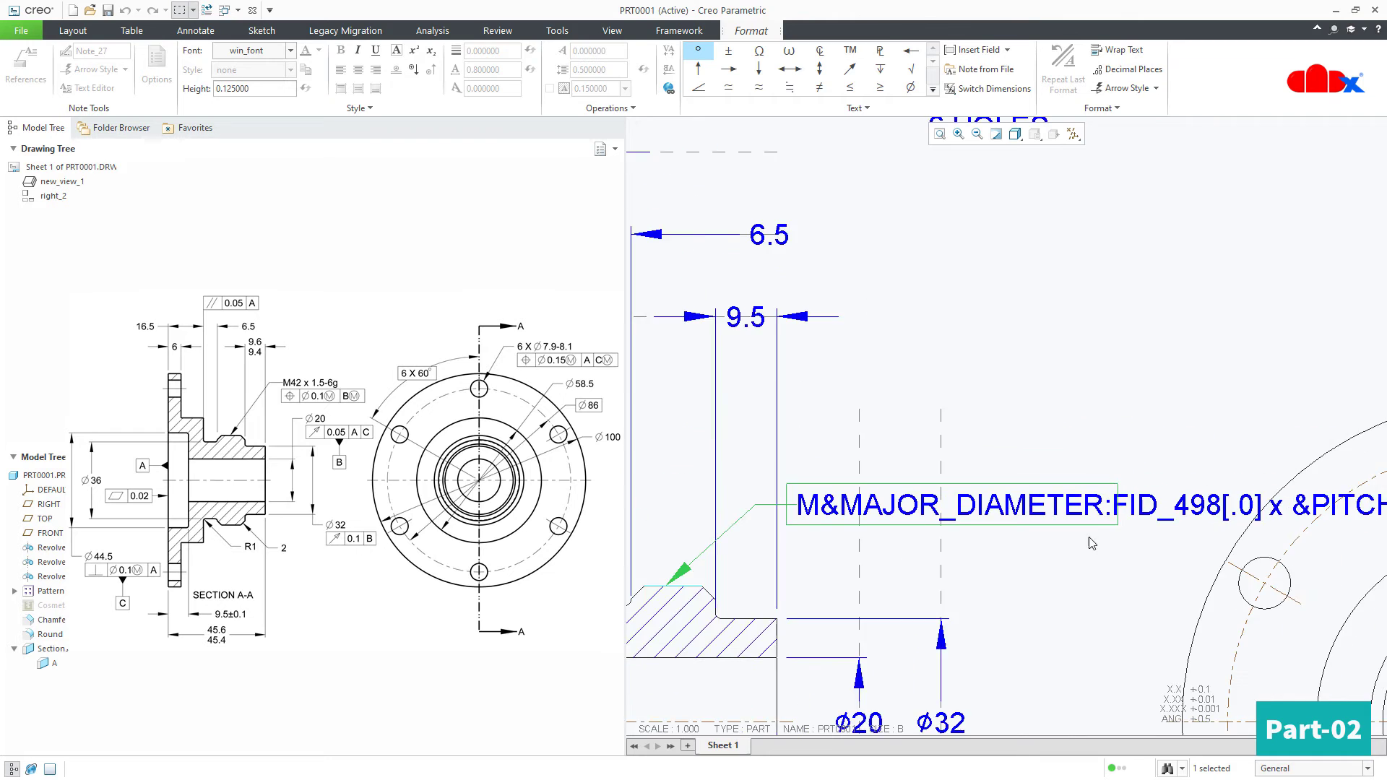
pyautogui.moveTo(879, 508); pyautogui.dragTo(763, 481, button='middle')
pyautogui.press('BackSpace')
pyautogui.press('BackSpace')
pyautogui.press('BackSpace')
pyautogui.press('BackSpace')
pyautogui.press('BackSpace')
pyautogui.press('BackSpace')
pyautogui.press('BackSpace')
pyautogui.press('BackSpace')
pyautogui.press('BackSpace')
pyautogui.press('BackSpace')
pyautogui.press('BackSpace')
pyautogui.press('BackSpace')
pyautogui.press('BackSpace')
pyautogui.press('BackSpace')
pyautogui.press('BackSpace')
pyautogui.press('BackSpace')
pyautogui.press('BackSpace')
pyautogui.press('BackSpace')
pyautogui.press('BackSpace')
pyautogui.press('BackSpace')
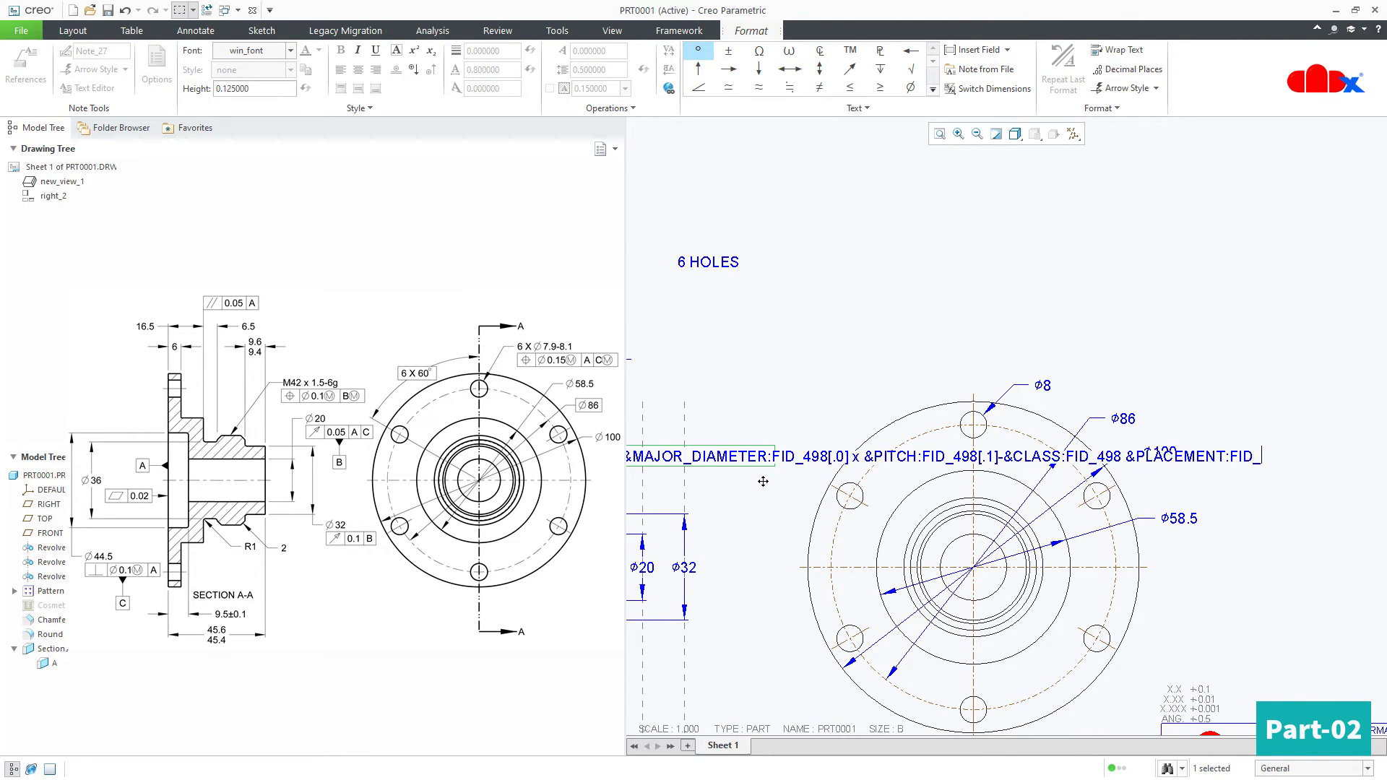
pyautogui.press('BackSpace')
pyautogui.press('BackSpace')
pyautogui.press('BackSpace')
pyautogui.press('BackSpace')
pyautogui.press('BackSpace')
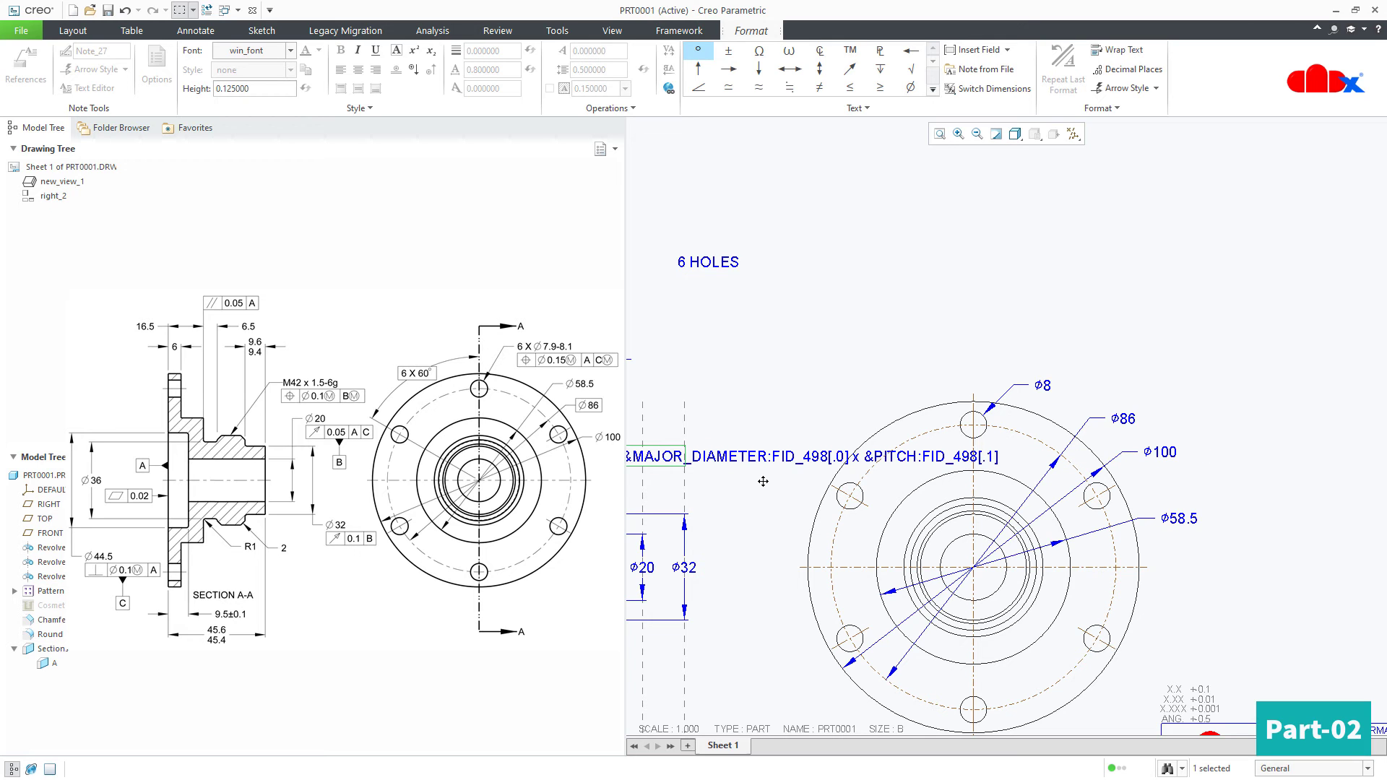
pyautogui.click(757, 424)
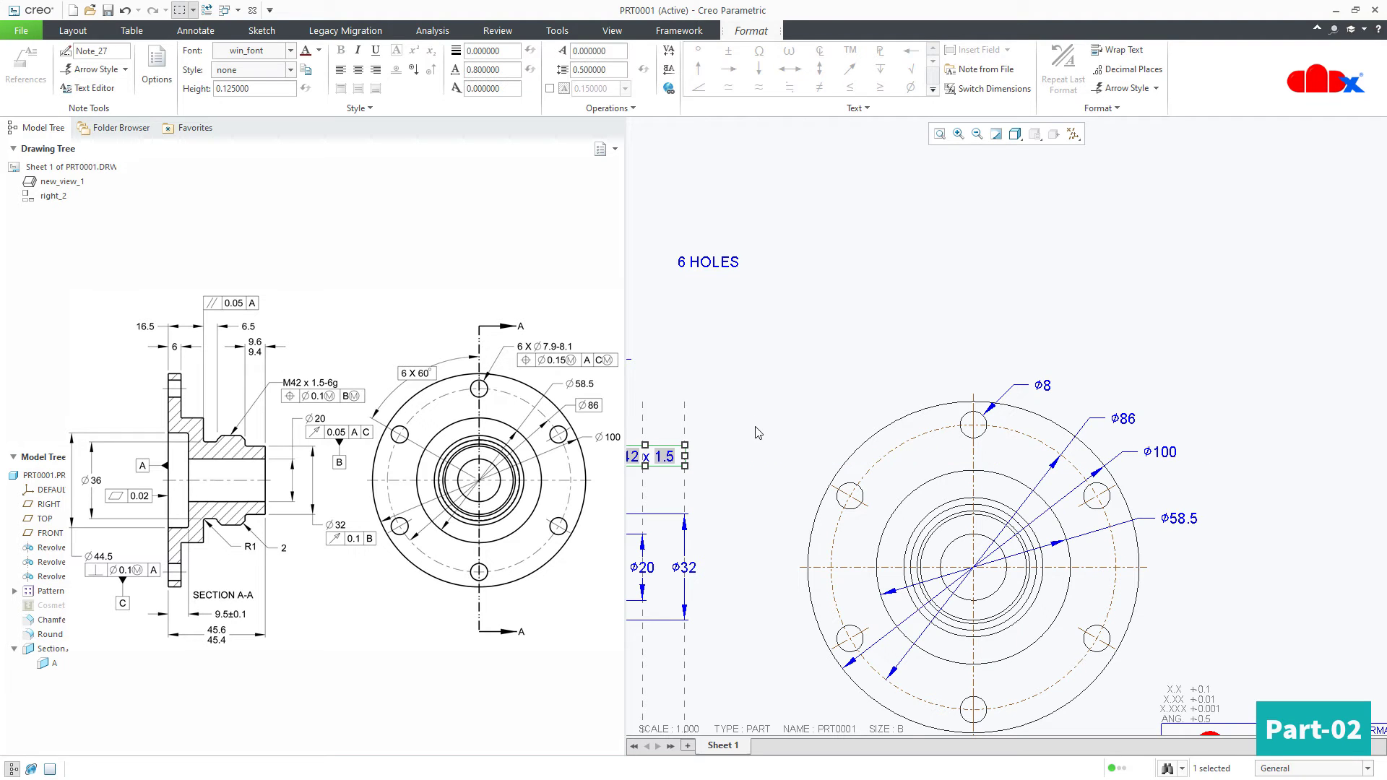
# Append -6g to the end of the thread note after the PITCH parameter
pyautogui.scroll(-2, 729, 486)
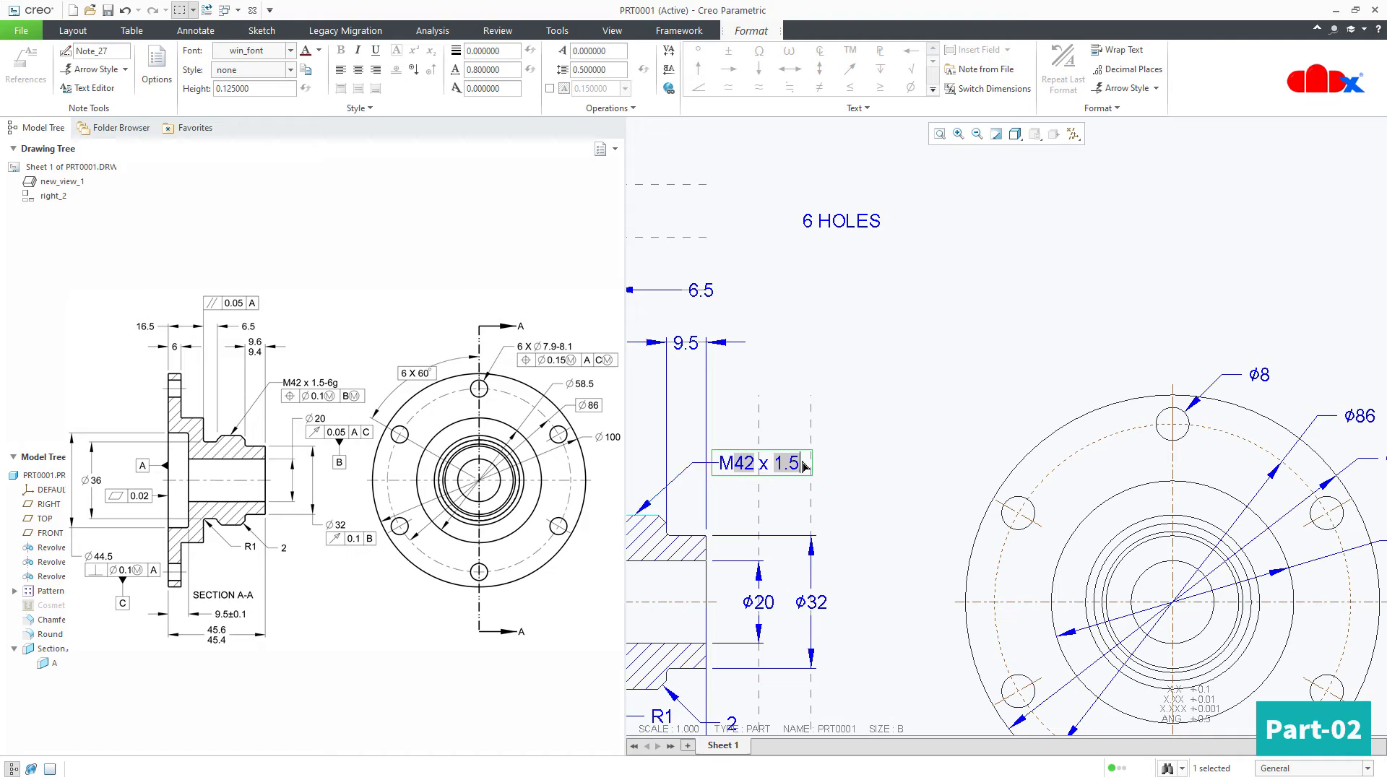
pyautogui.doubleClick(802, 466)
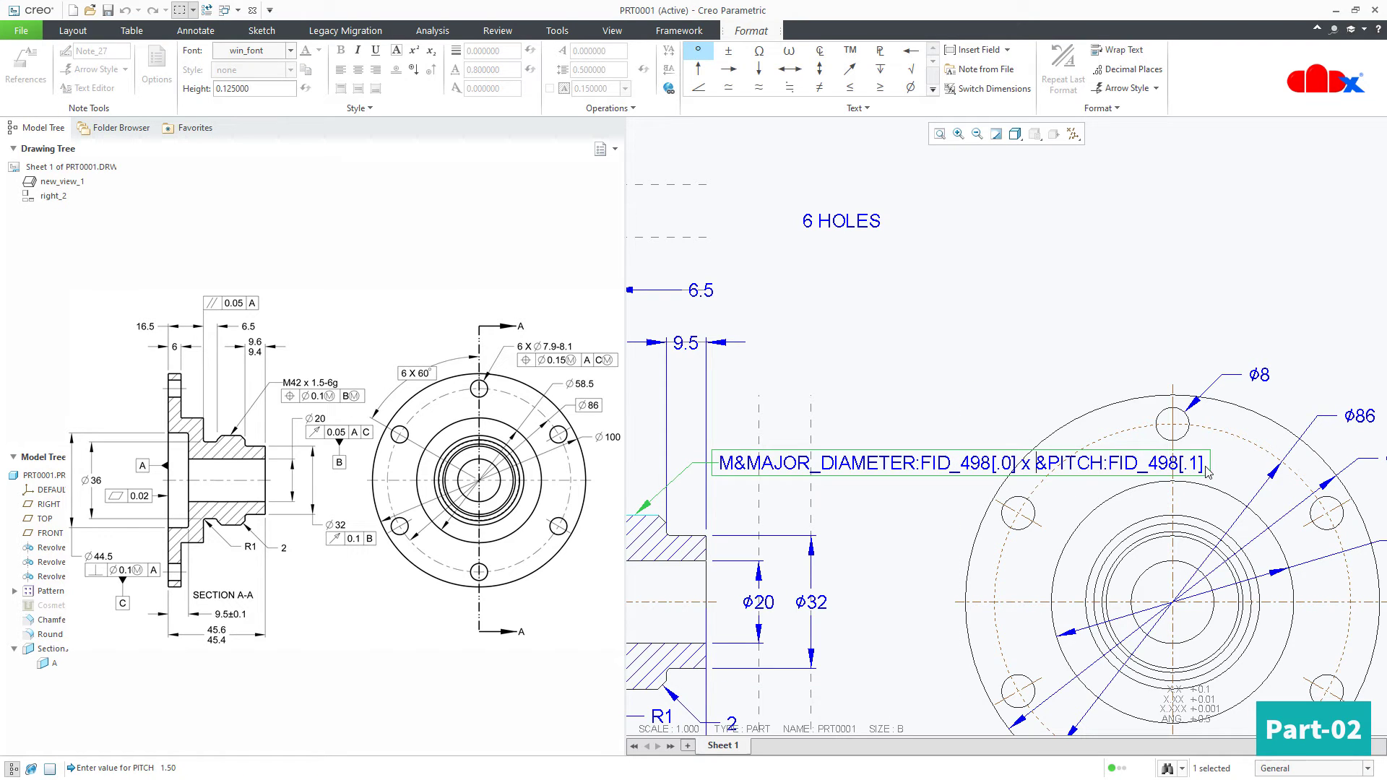
pyautogui.write('-')
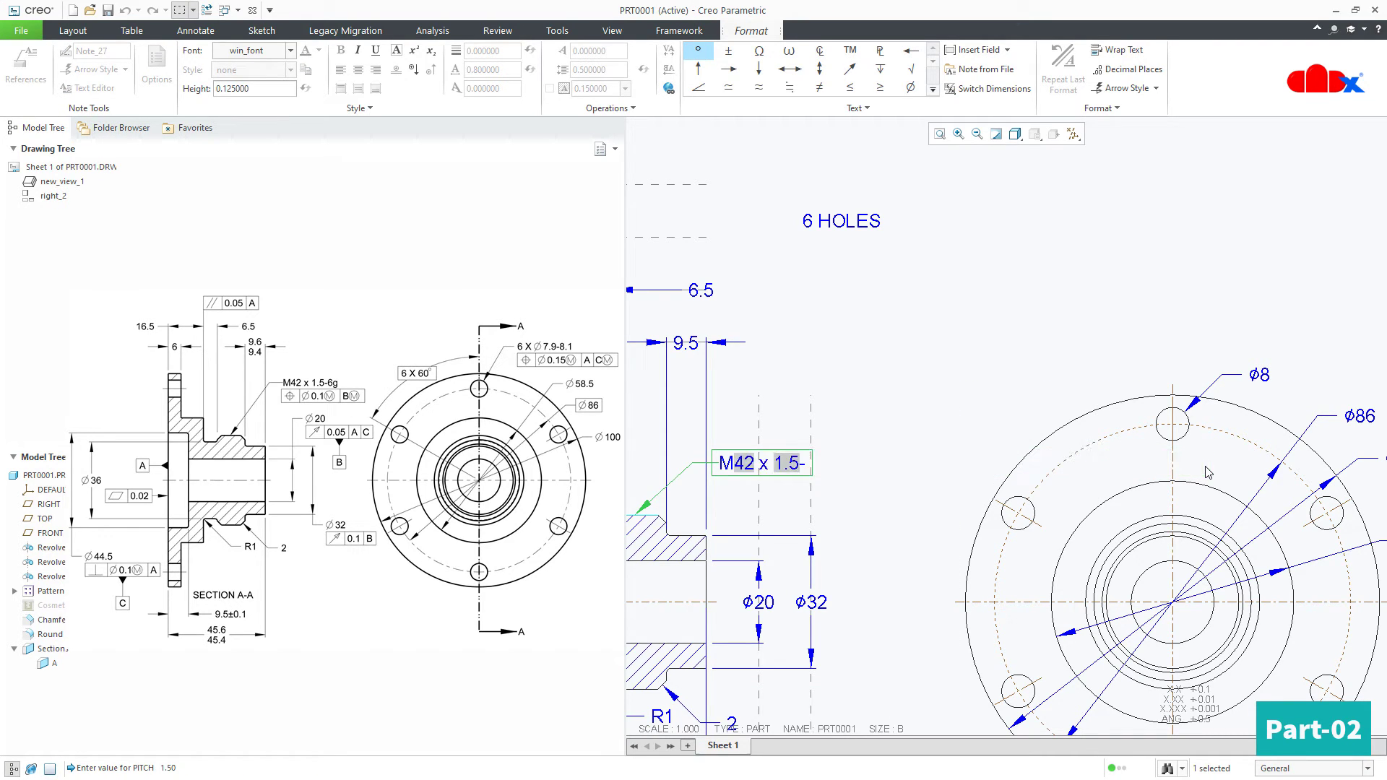
pyautogui.write('6g')
pyautogui.click(874, 416)
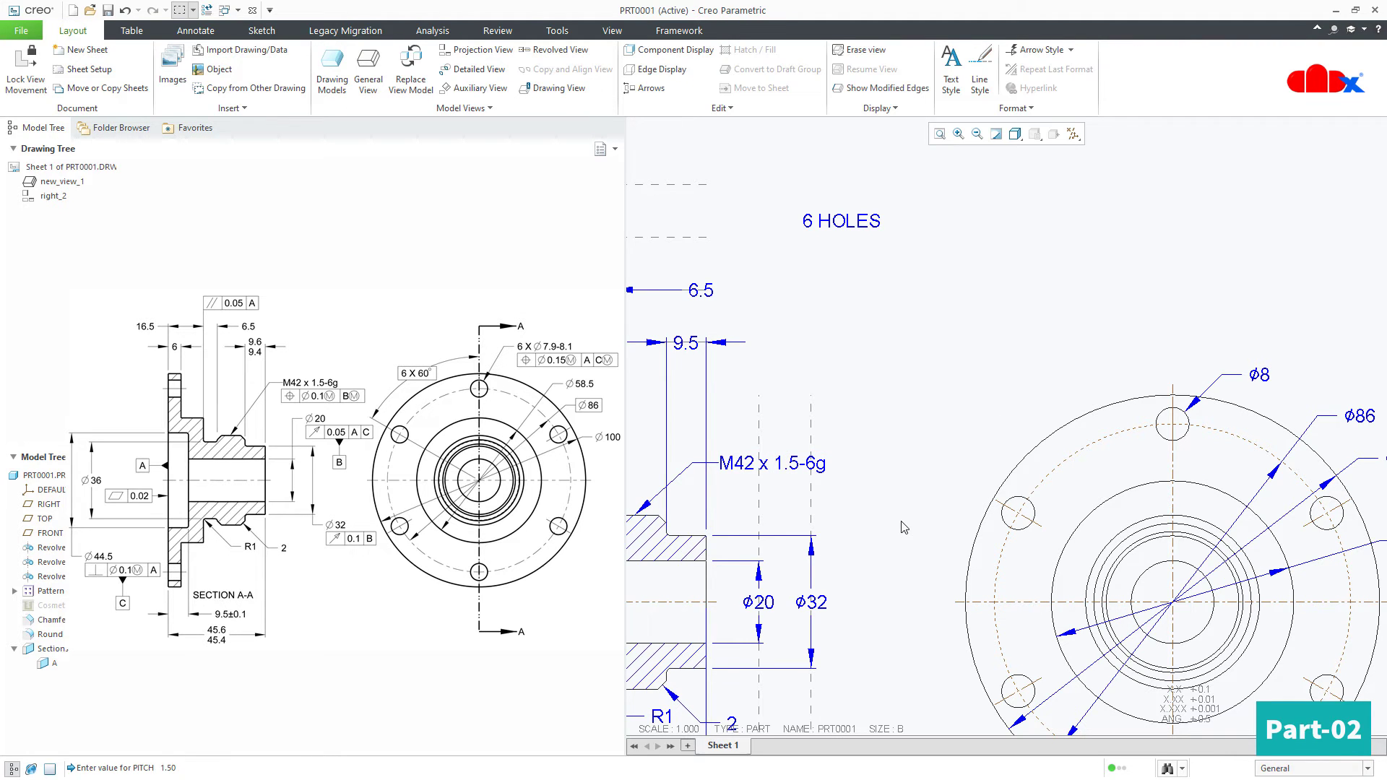
pyautogui.moveTo(870, 488); pyautogui.dragTo(963, 442, button='middle')
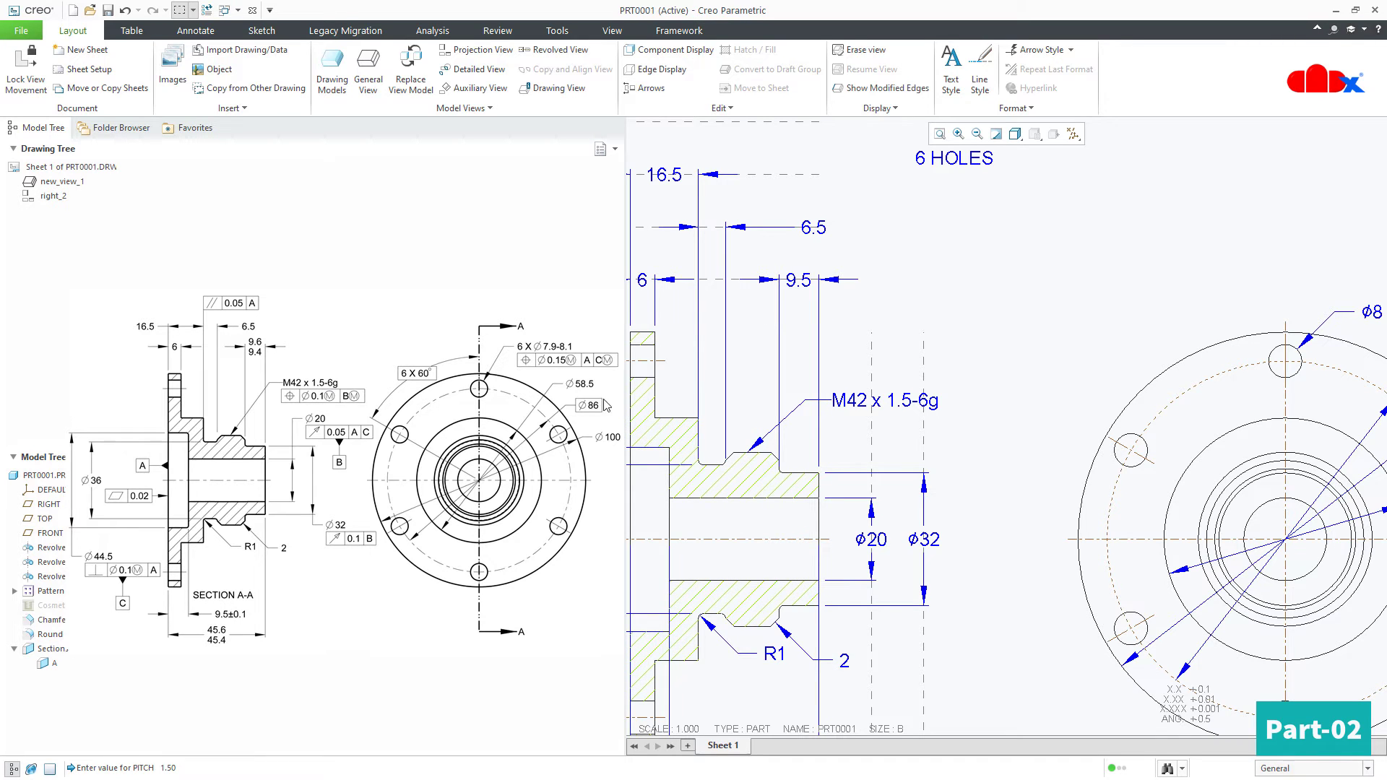
# Open the PRT0001 part model from the drawing and edit the definition of its hole pattern
pyautogui.scroll(-3, 993, 461)
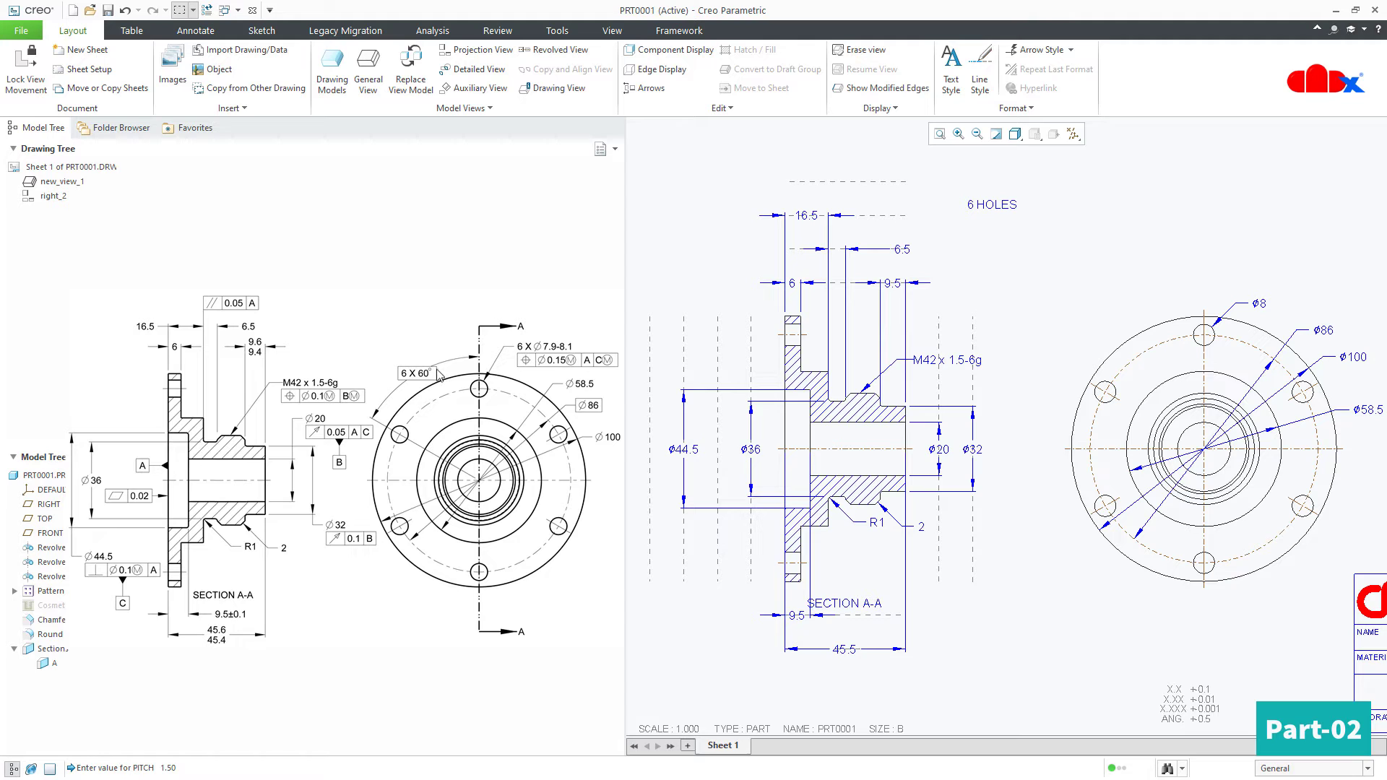
pyautogui.rightClick(32, 475)
pyautogui.click(38, 486)
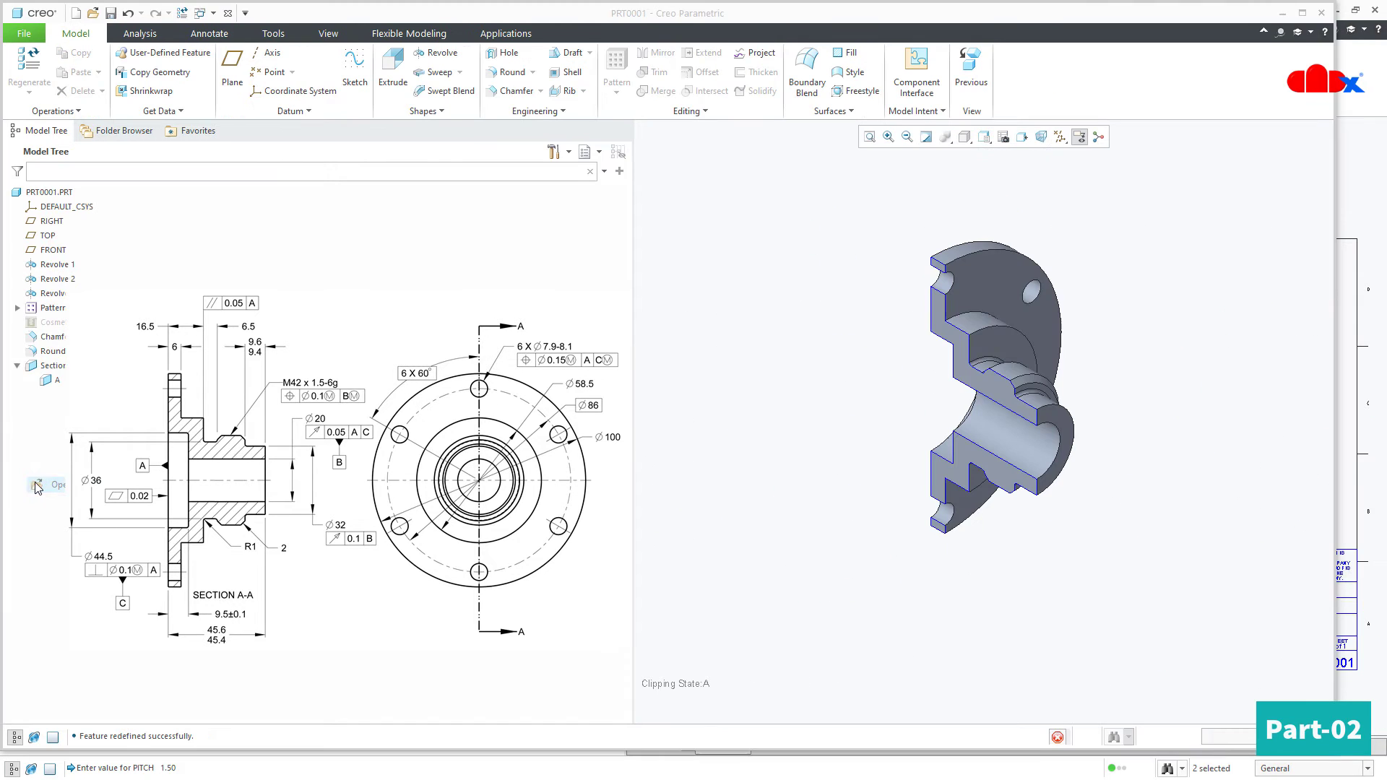
pyautogui.click(51, 308)
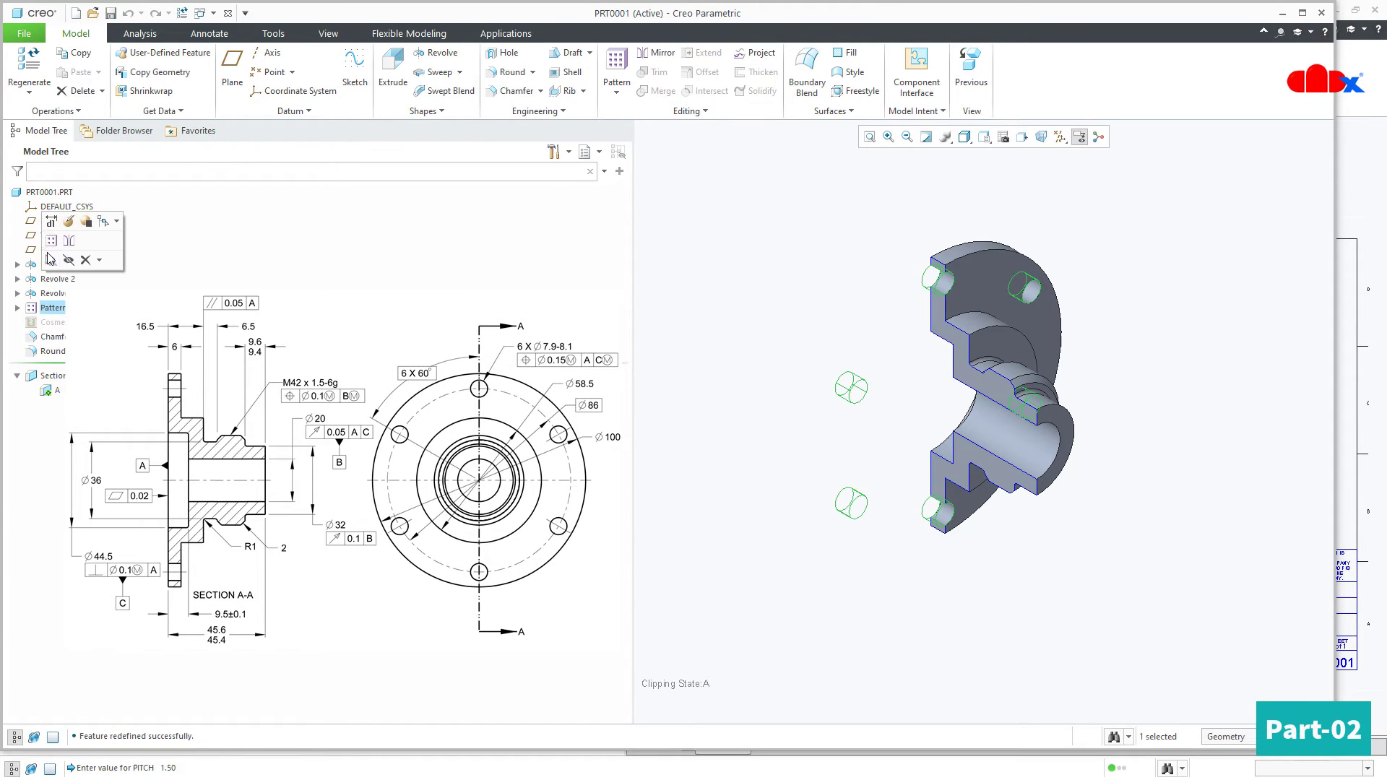
pyautogui.click(76, 224)
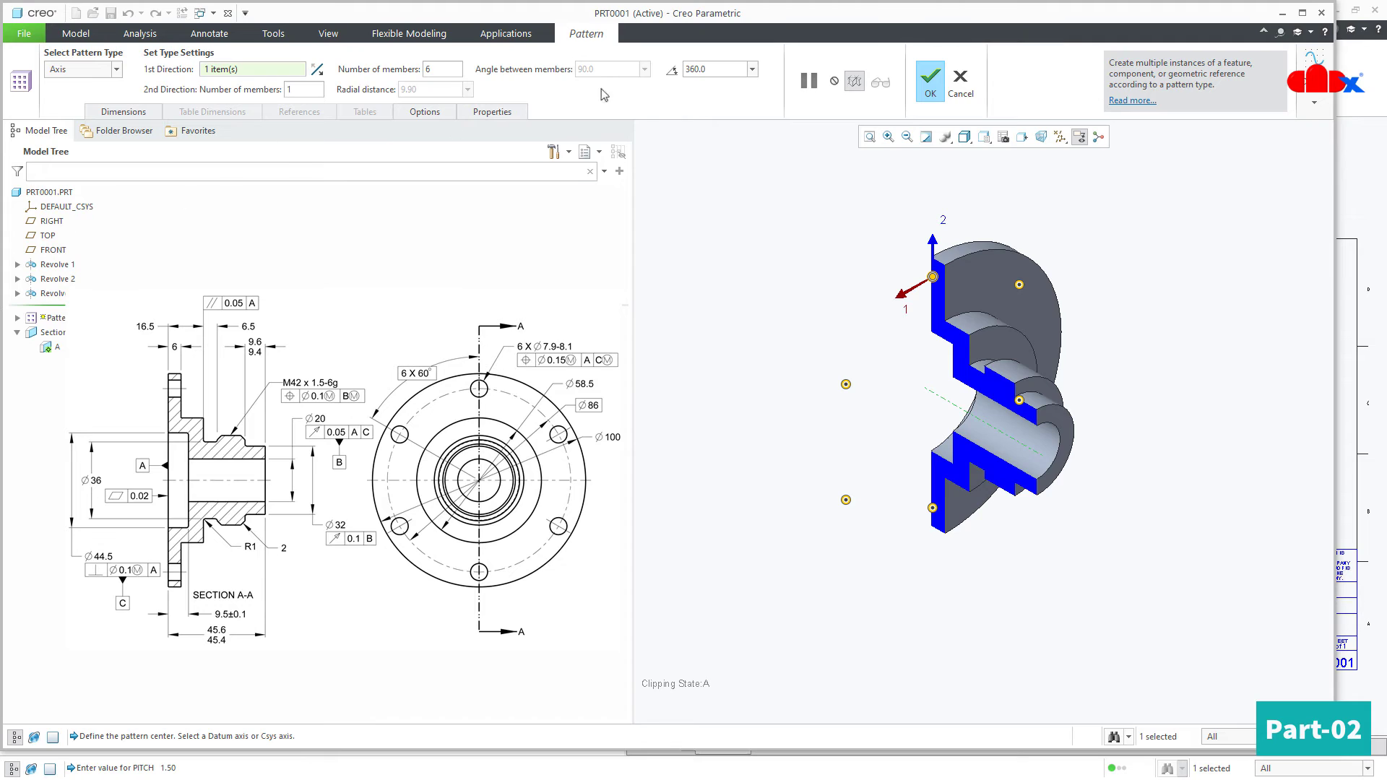
# Switch the hole pattern from total angular extent to angle between members, set it to 60 degrees and accept the pattern
pyautogui.click(669, 71)
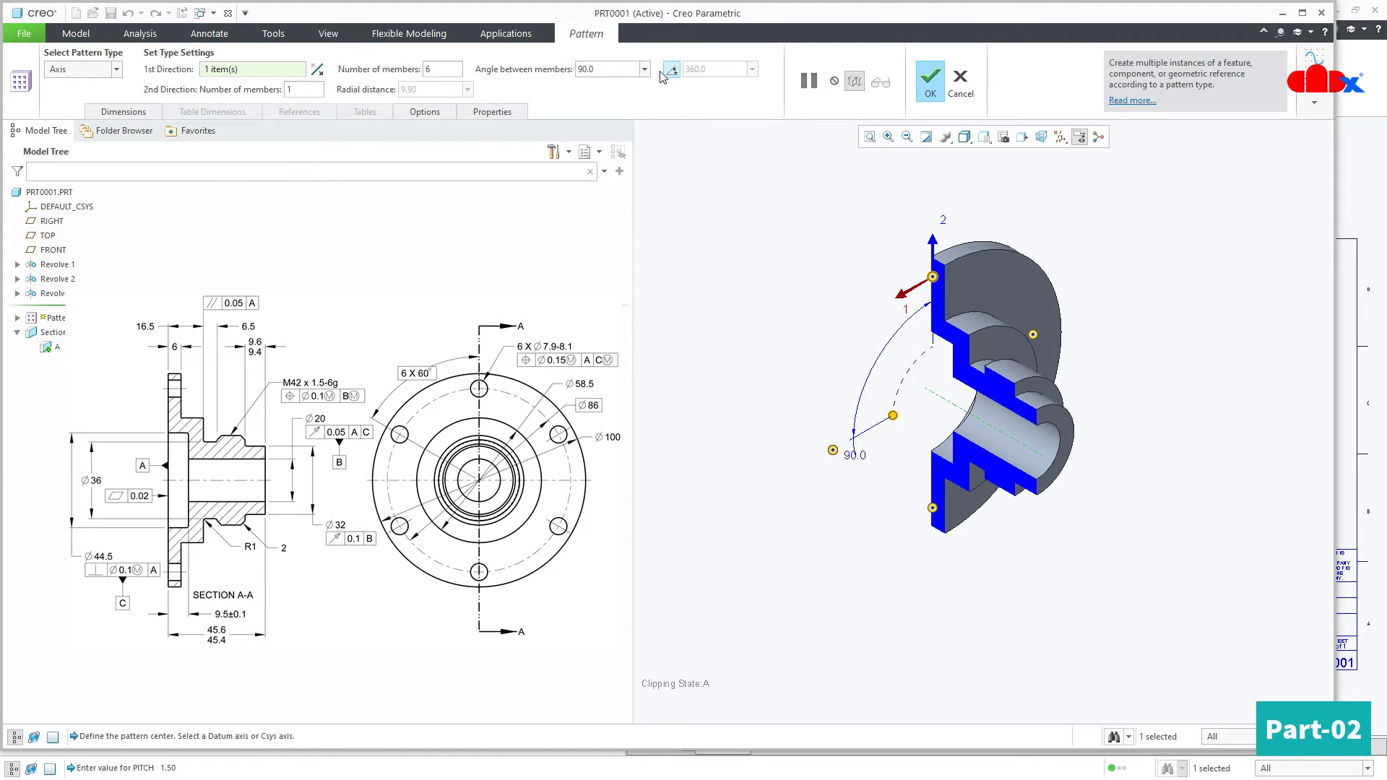
pyautogui.doubleClick(604, 71)
pyautogui.write('60')
pyautogui.press('Return')
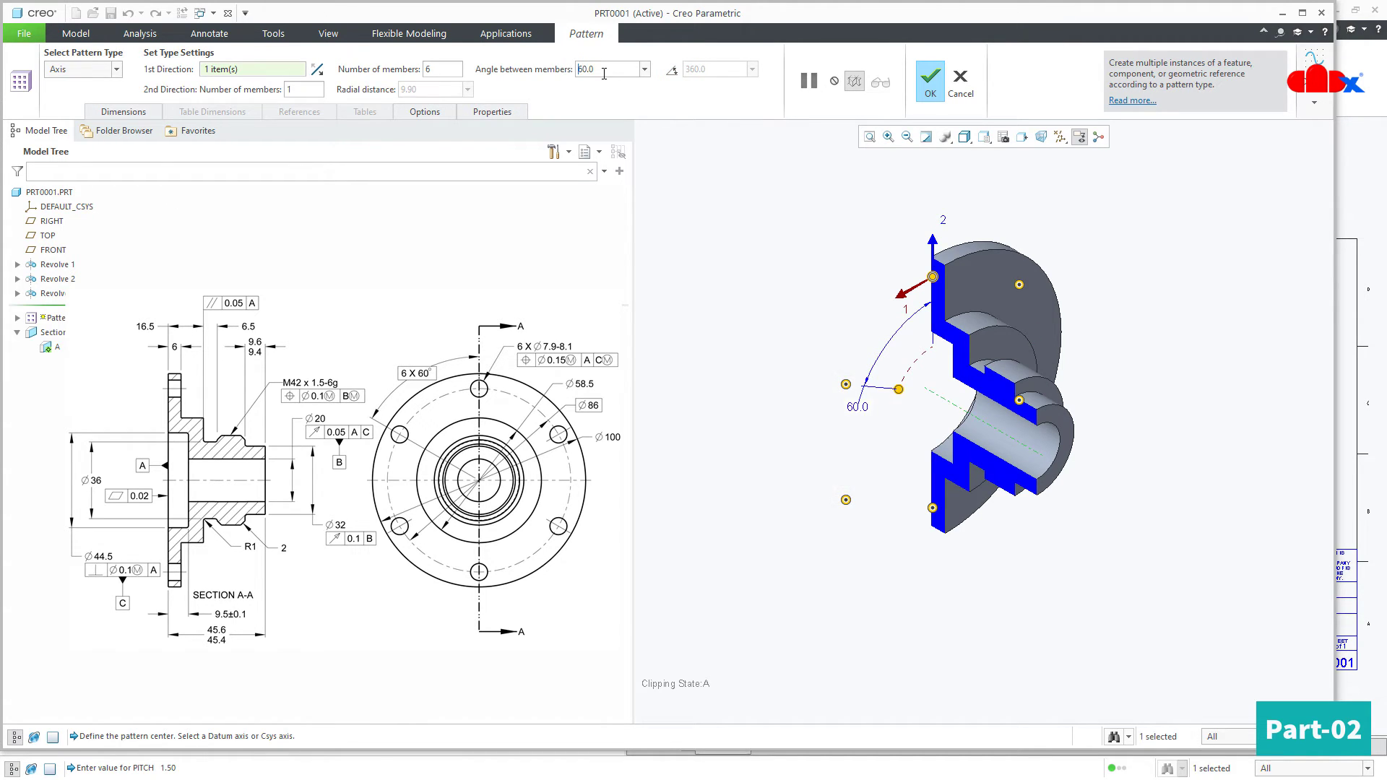
pyautogui.click(931, 80)
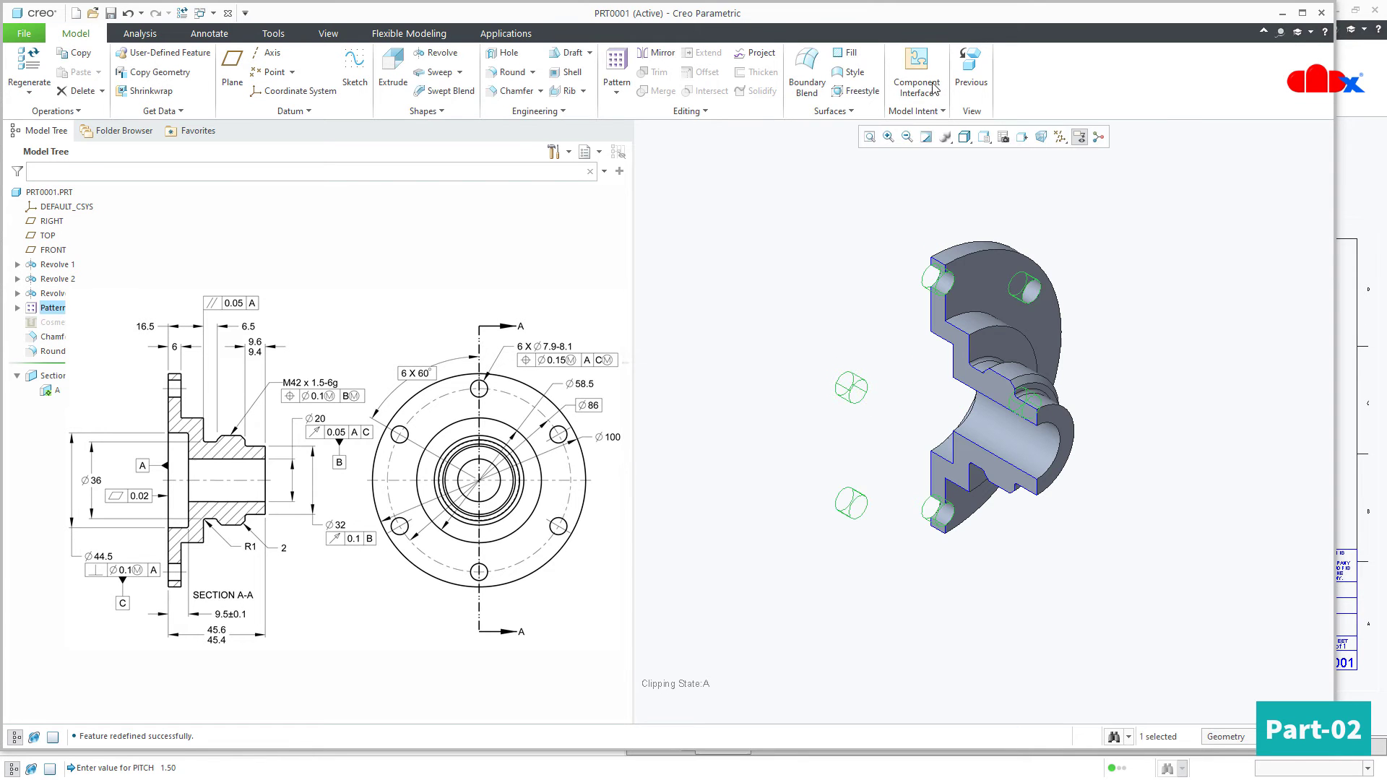
# Save the PRT0001 part and return to drawing PRT0001.DRW
pyautogui.click(809, 225)
pyautogui.click(111, 13)
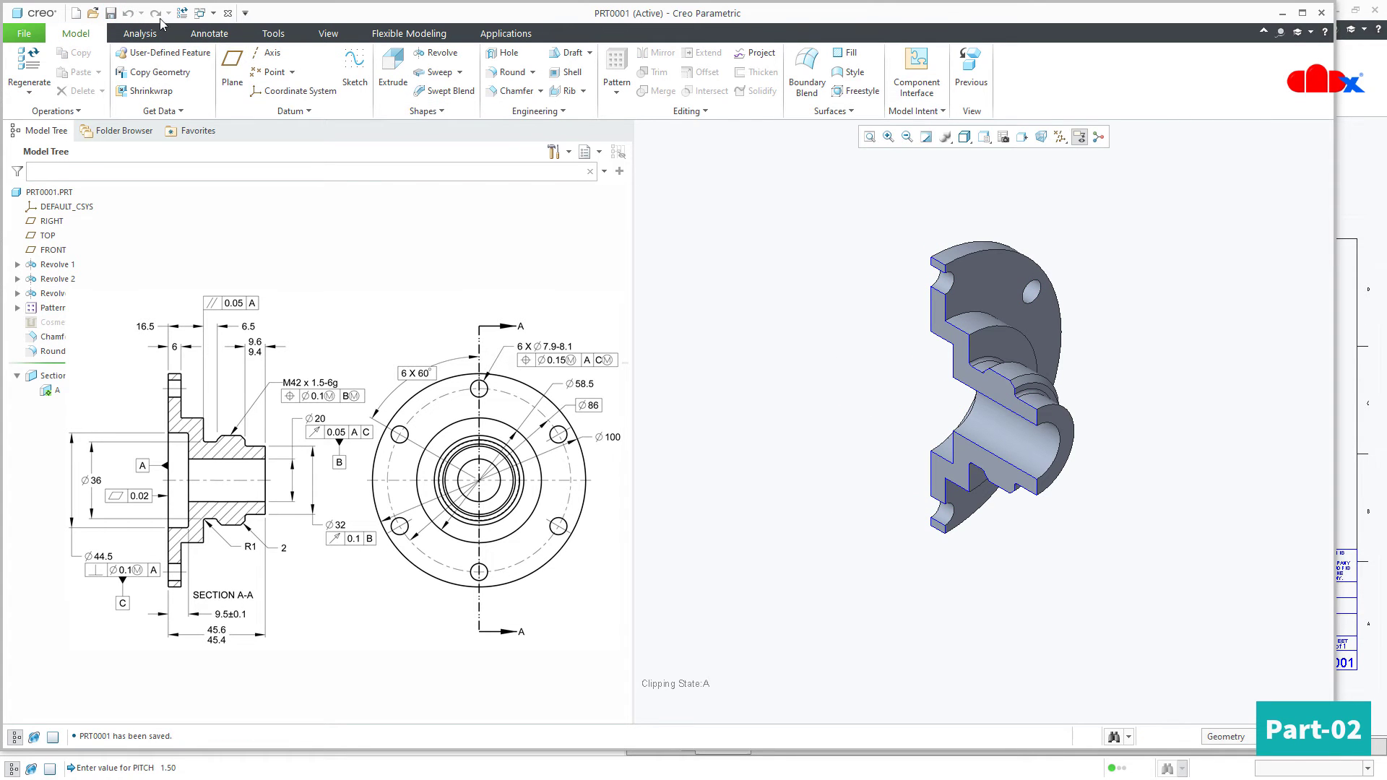
pyautogui.click(216, 15)
pyautogui.click(246, 44)
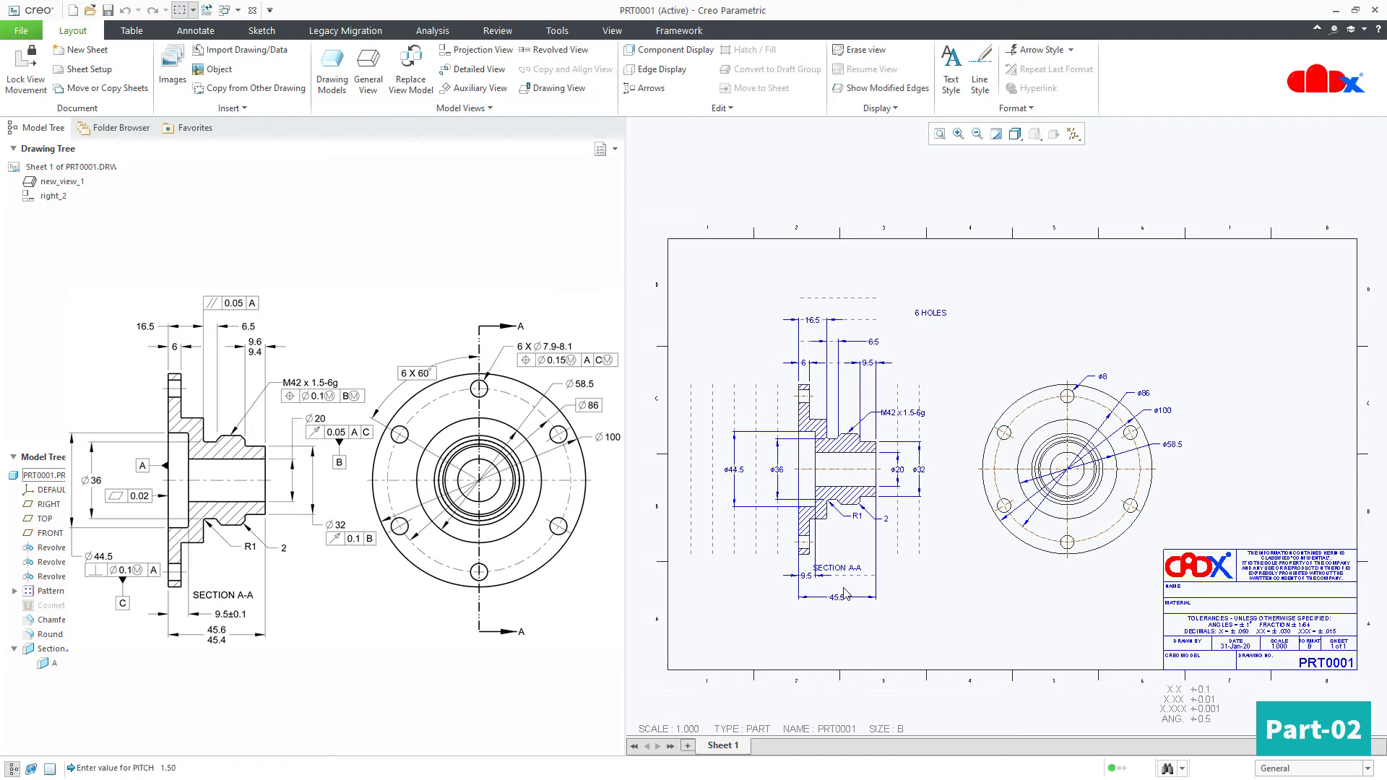
# Show the hole pattern's 60° angle dimension in the circular view through the pattern's model annotations
pyautogui.rightClick(42, 594)
pyautogui.click(45, 614)
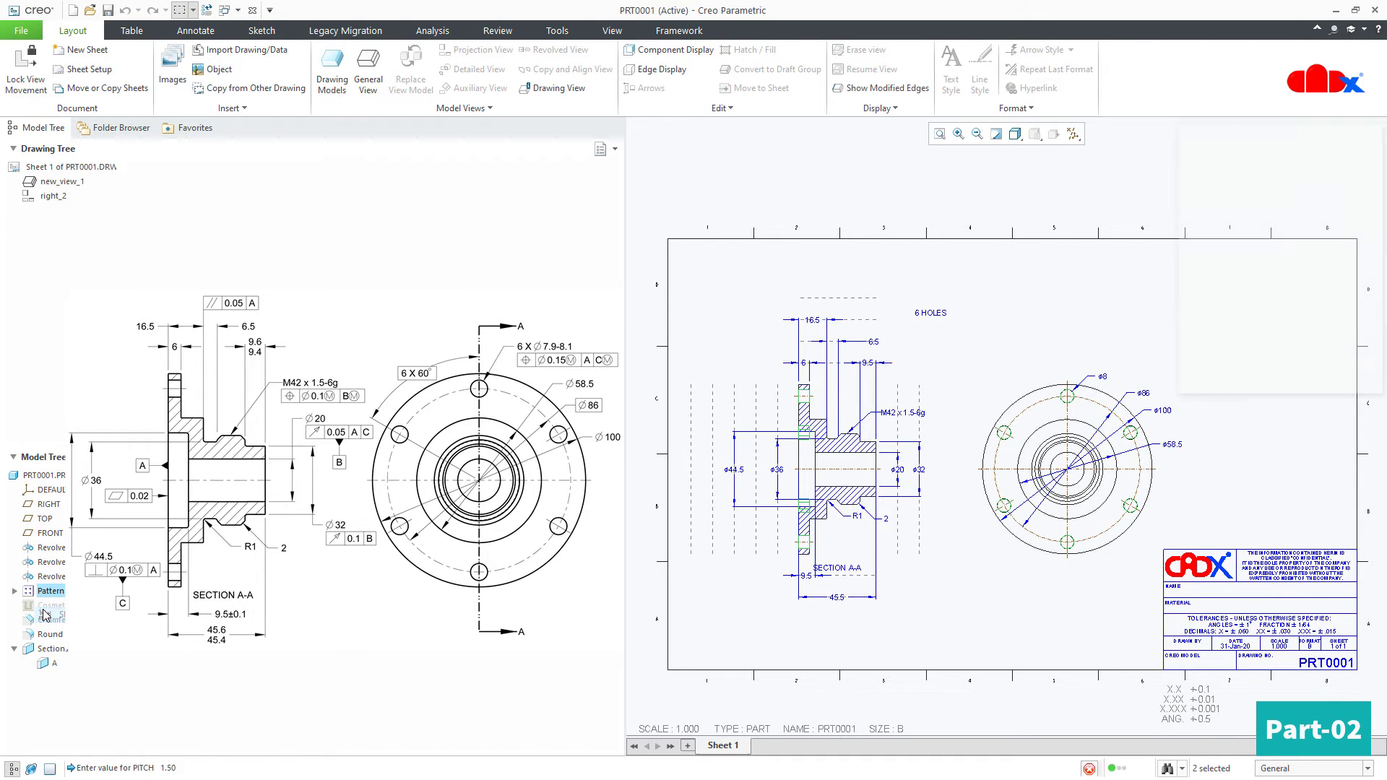
pyautogui.scroll(3, 1068, 433)
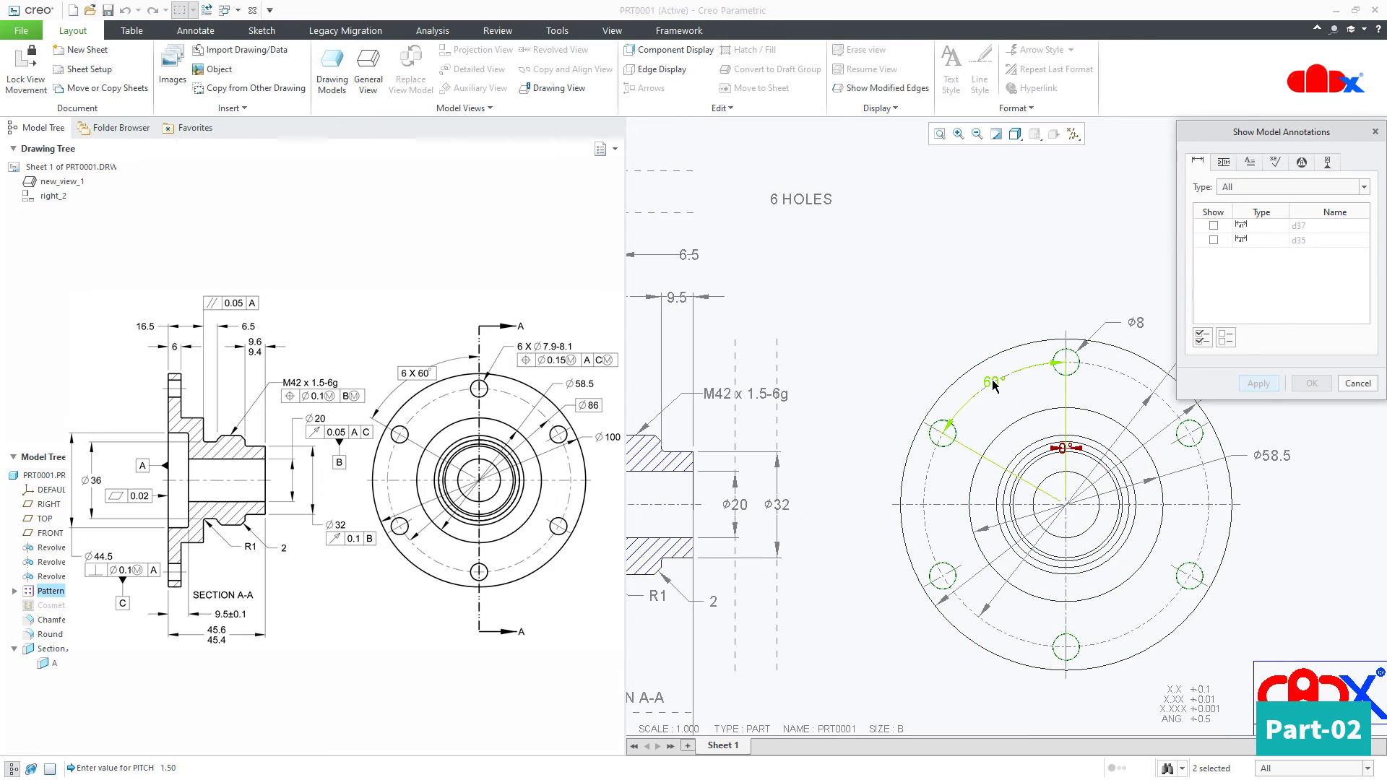
pyautogui.click(996, 386)
pyautogui.click(1258, 384)
pyautogui.click(1317, 389)
# Move the 60° angle dimension outside the flange's outer circle, up and to the left of the circular view
pyautogui.click(993, 381)
pyautogui.moveTo(993, 381); pyautogui.dragTo(960, 333)
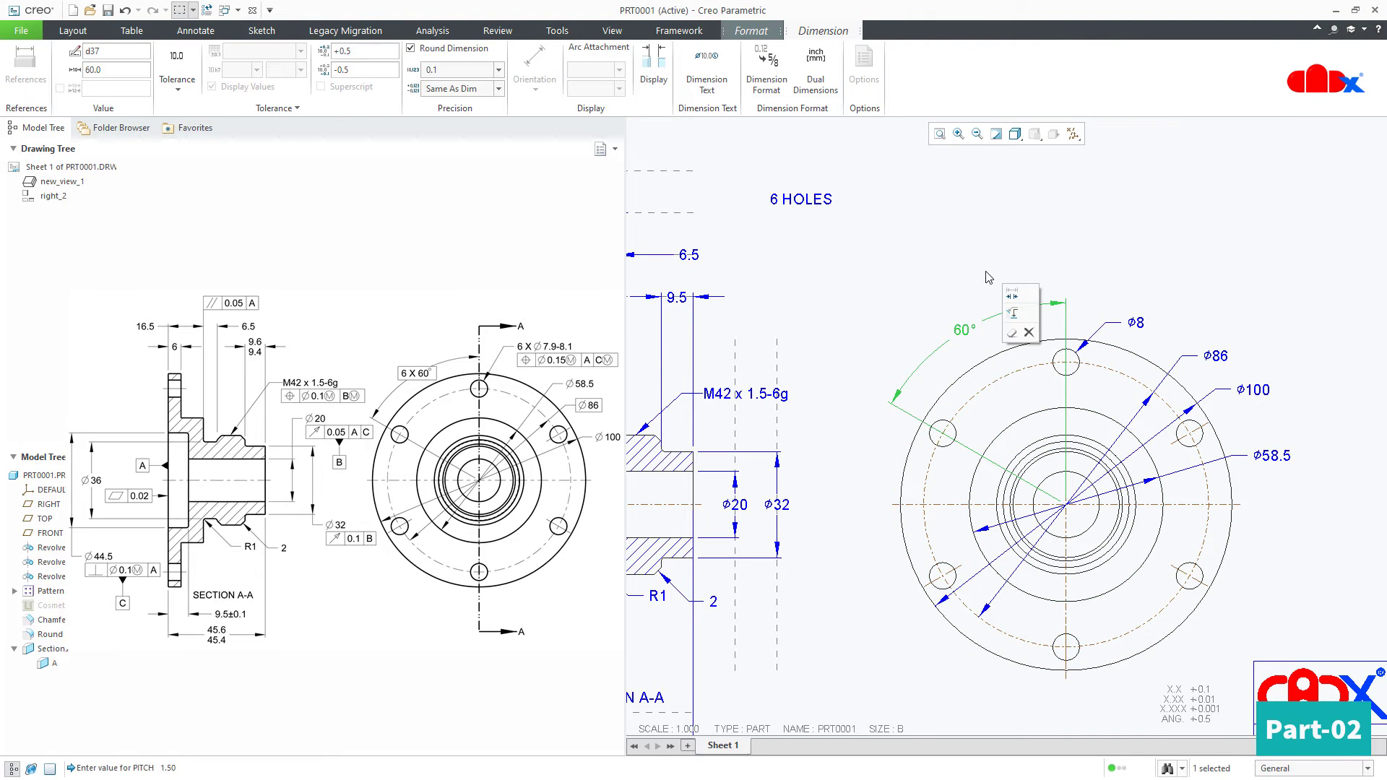
pyautogui.click(1039, 236)
pyautogui.scroll(-5, 1038, 236)
pyautogui.moveTo(1039, 236)
pyautogui.keyDown('ctrl'); pyautogui.mouseDown(button='middle')
pyautogui.moveTo(1025, 226)
pyautogui.moveTo(1124, 283)
pyautogui.moveTo(1119, 296)
pyautogui.mouseUp(button='middle'); pyautogui.keyUp('ctrl')
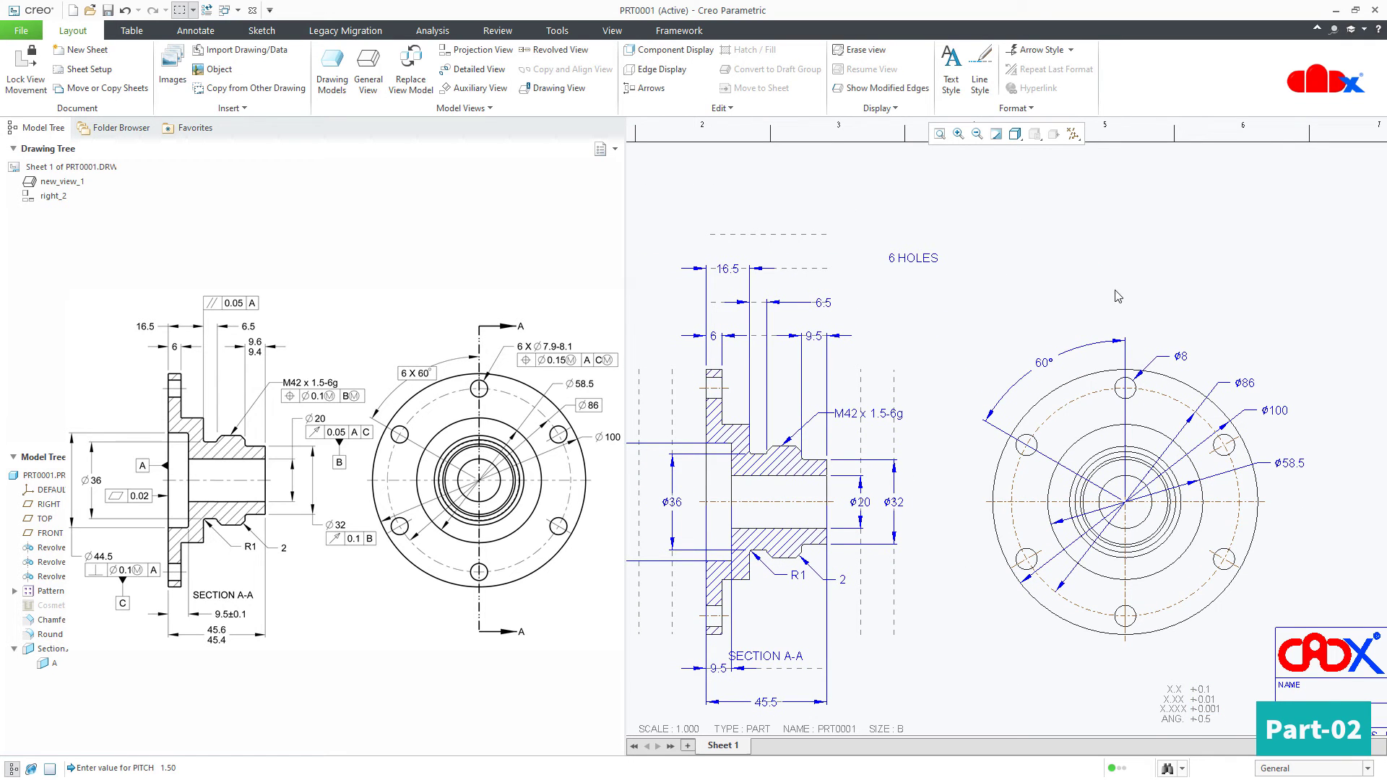
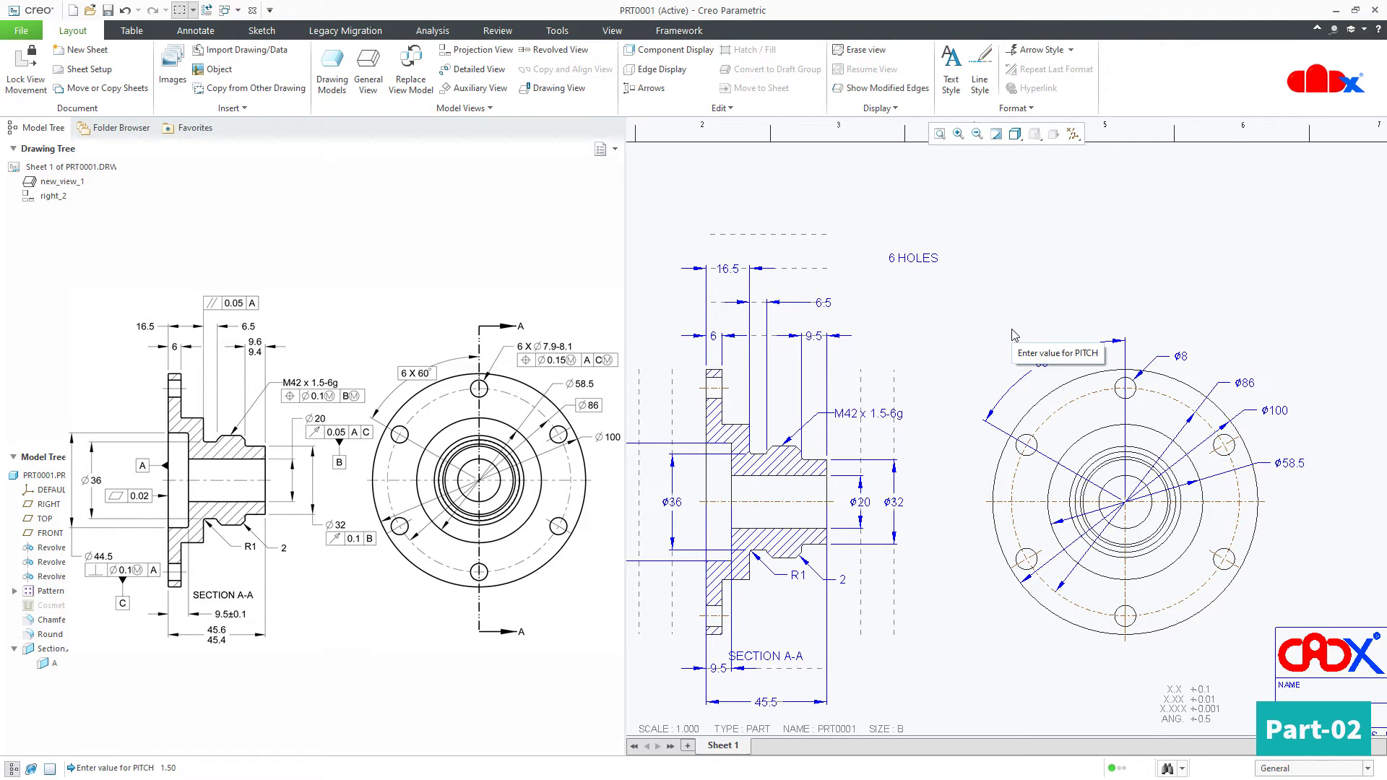
# Switch the drawing dimensions to symbolic names to read the hole-count parameter in the HOLES note, and switch back to values
pyautogui.click(557, 30)
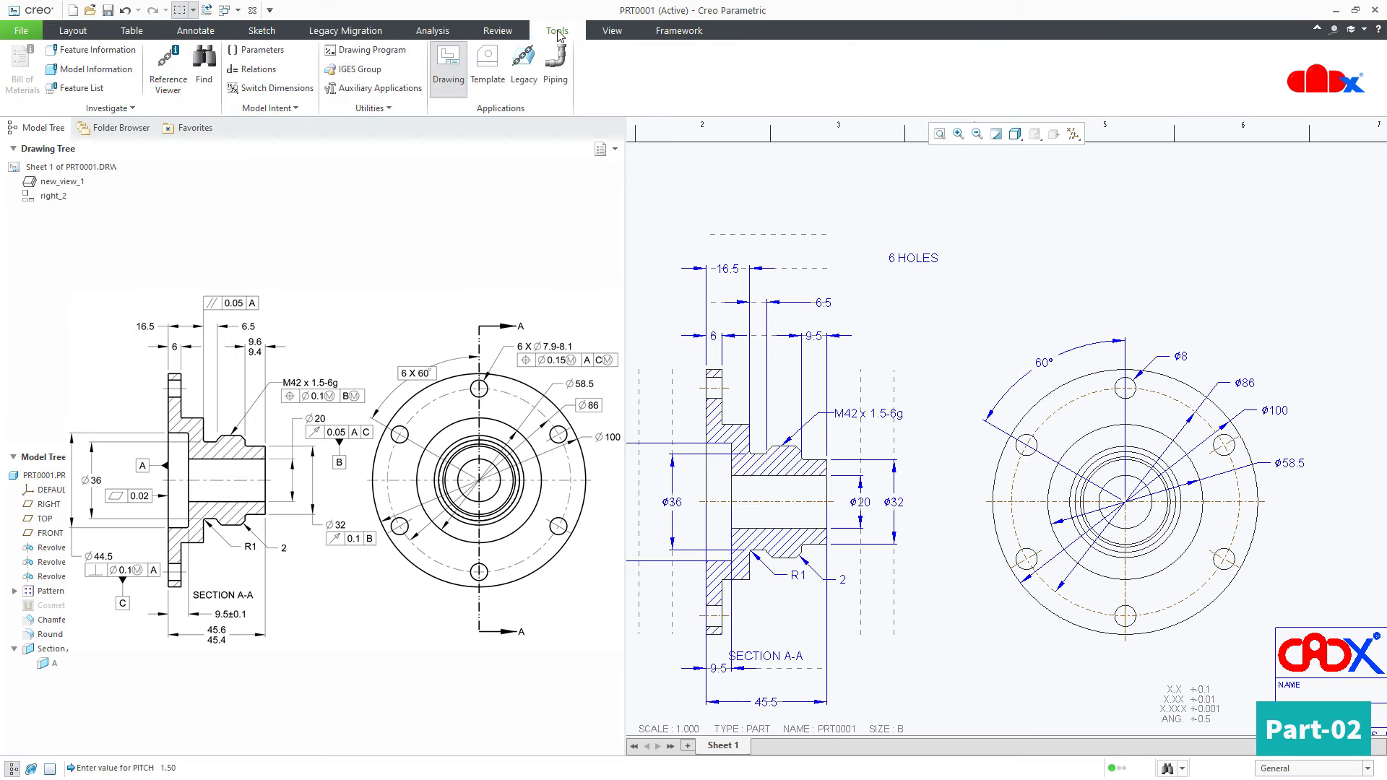
pyautogui.click(282, 89)
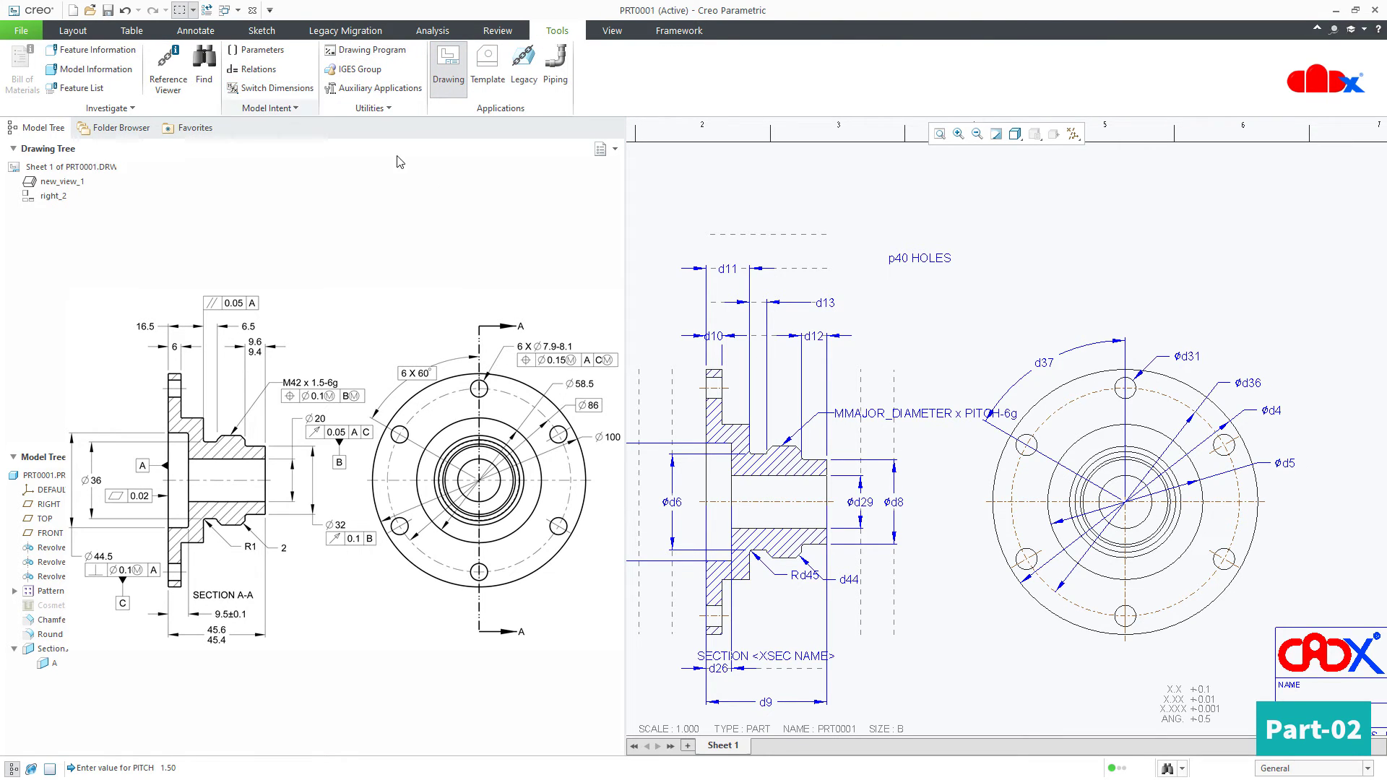
pyautogui.scroll(-3, 874, 273)
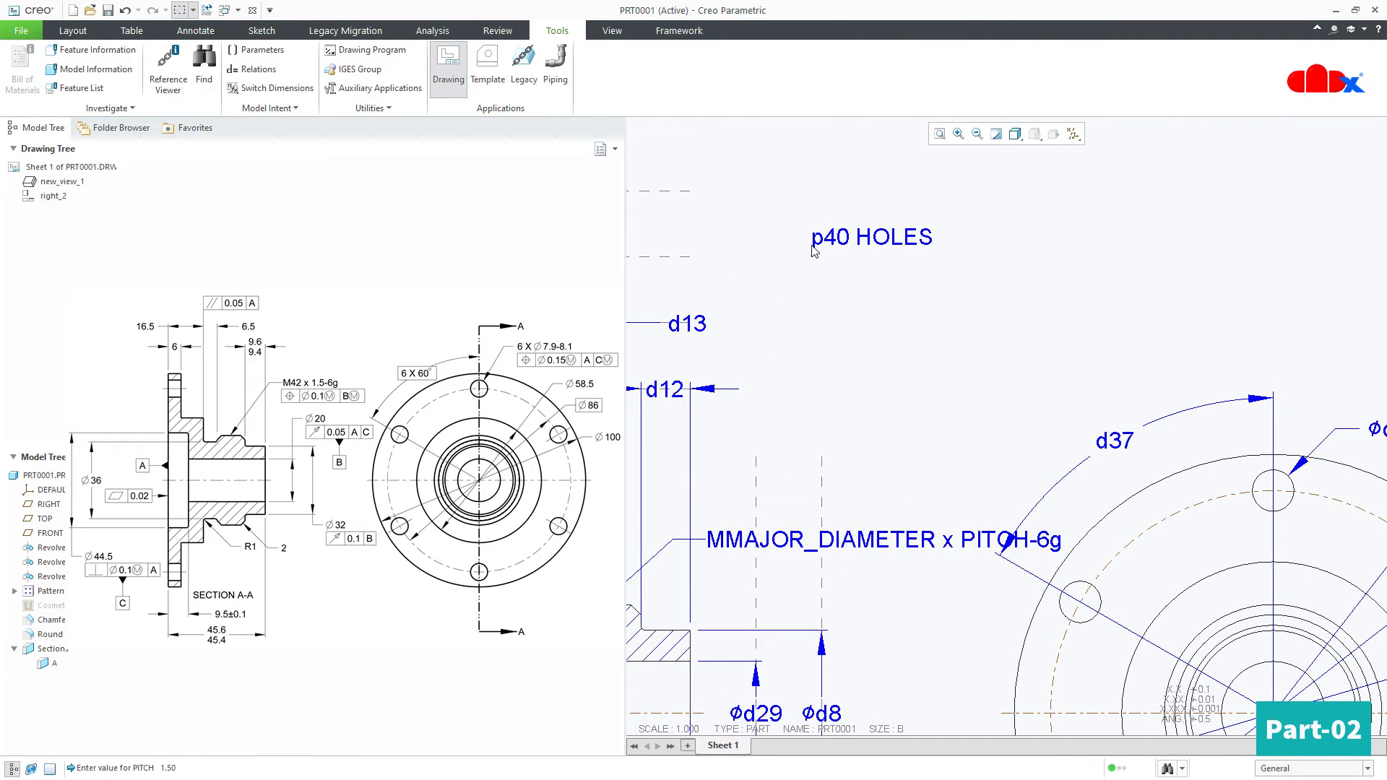
pyautogui.click(294, 95)
pyautogui.scroll(2, 939, 390)
pyautogui.scroll(-1, 968, 384)
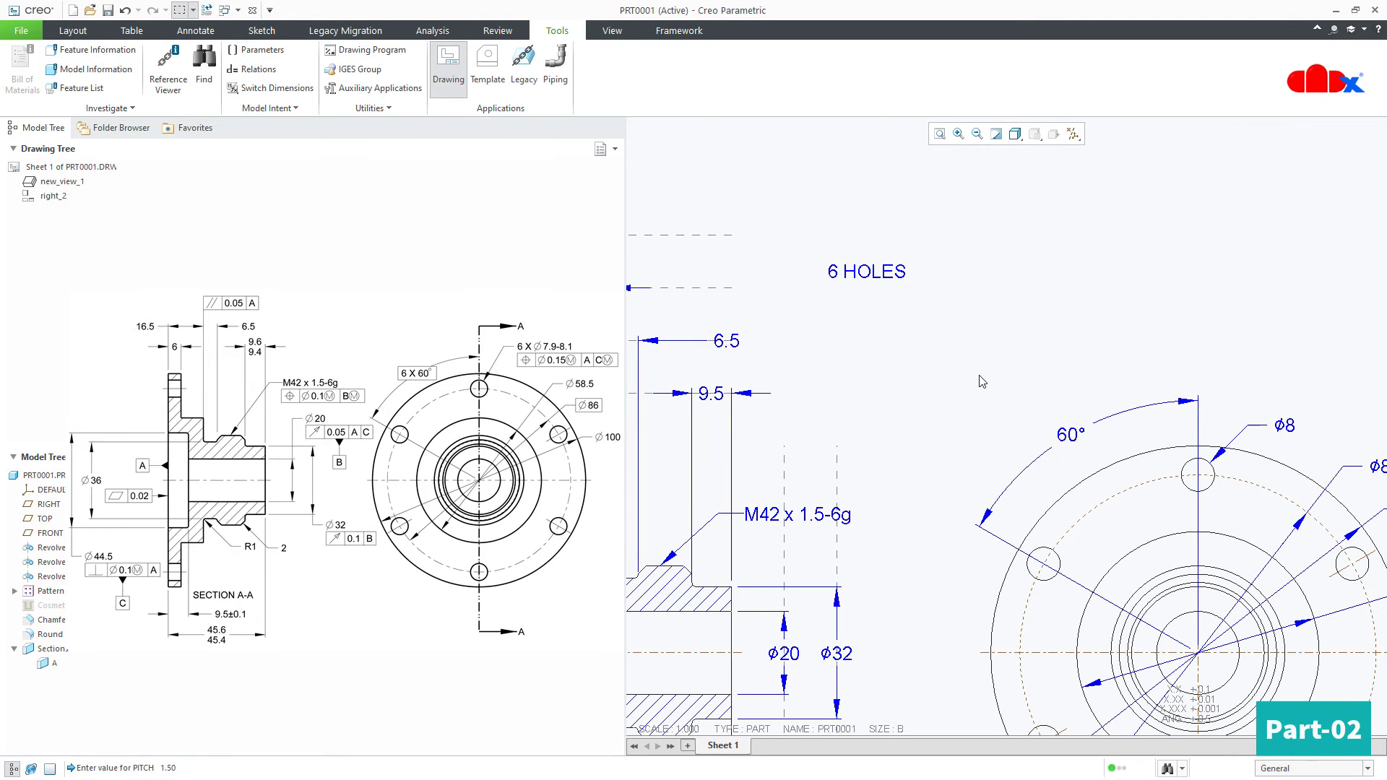
# Add the hole-count parameter text "&p40 X" in front of the 60° angle dimension's value
pyautogui.click(1072, 439)
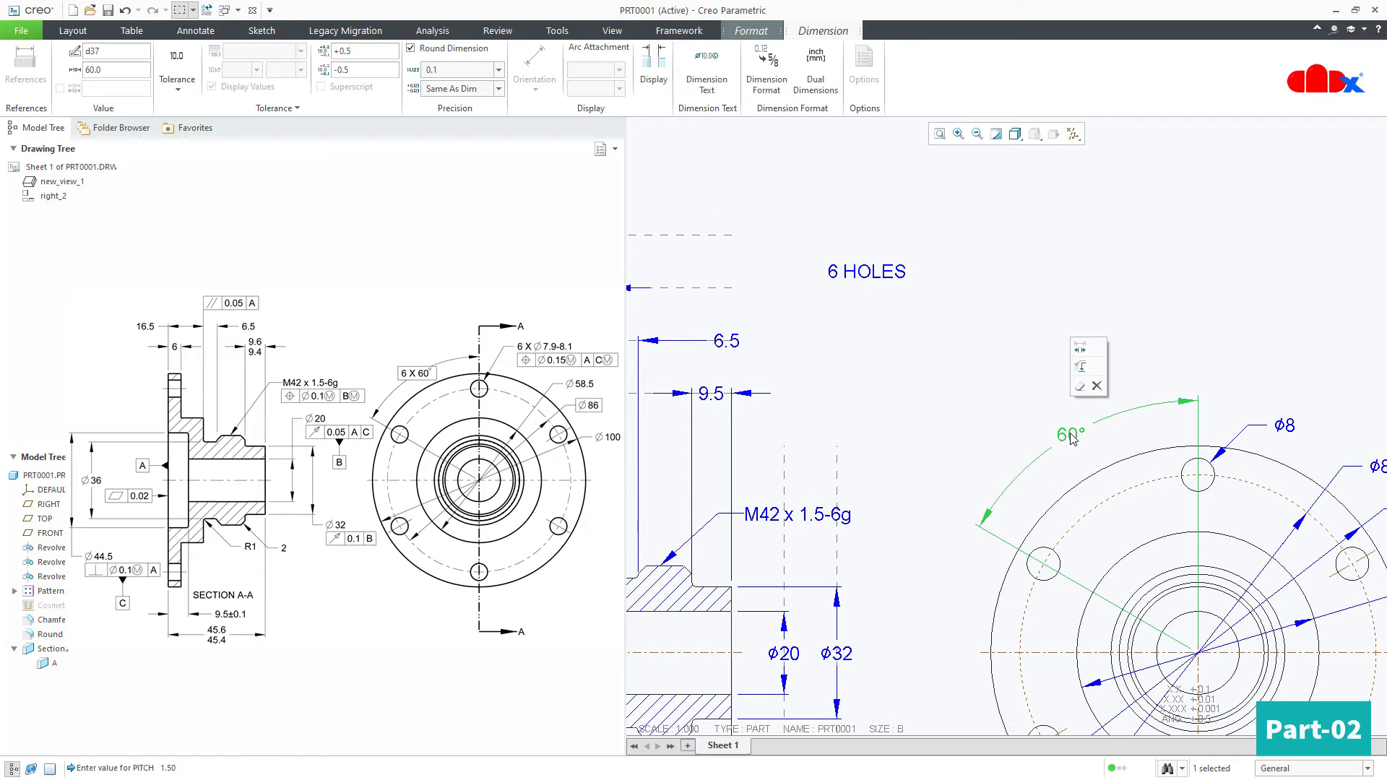
pyautogui.click(706, 69)
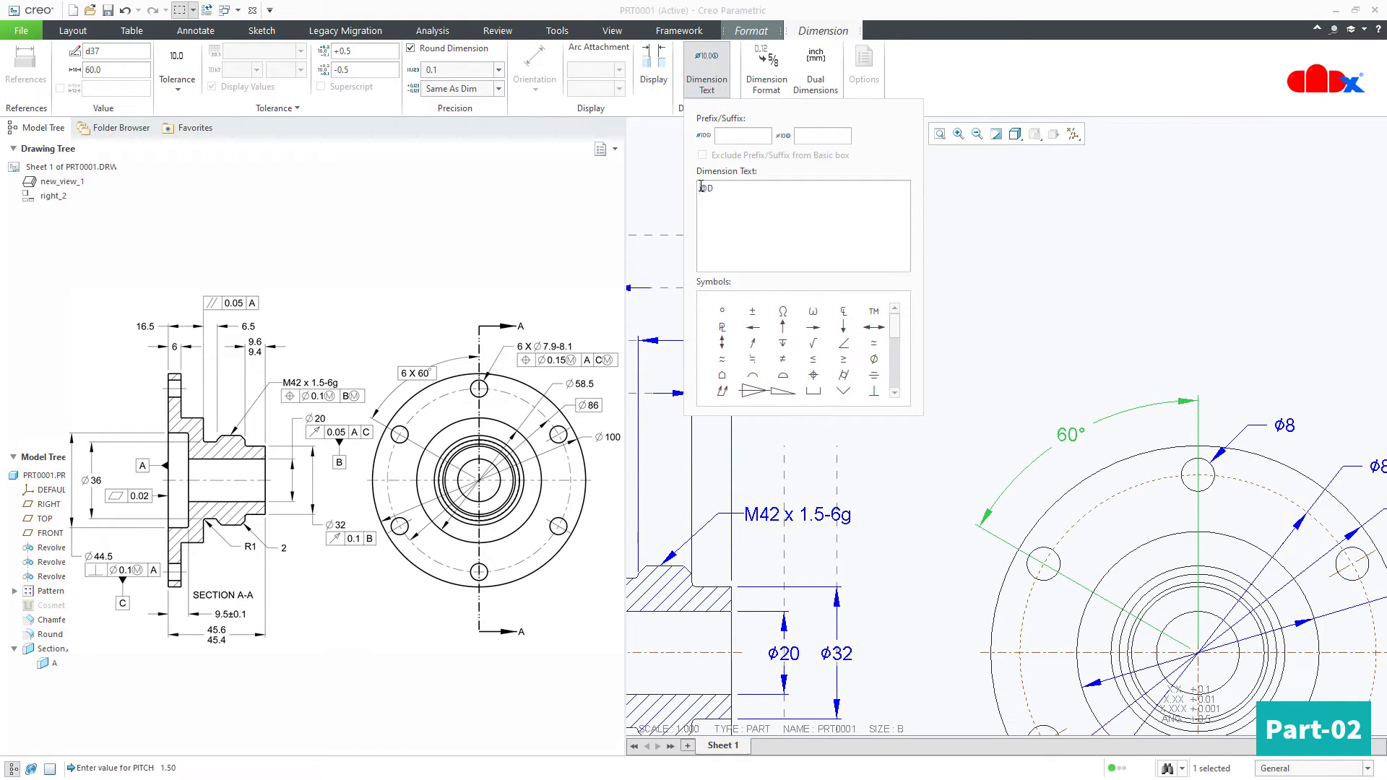
pyautogui.write('&p40 X')
pyautogui.click(1035, 308)
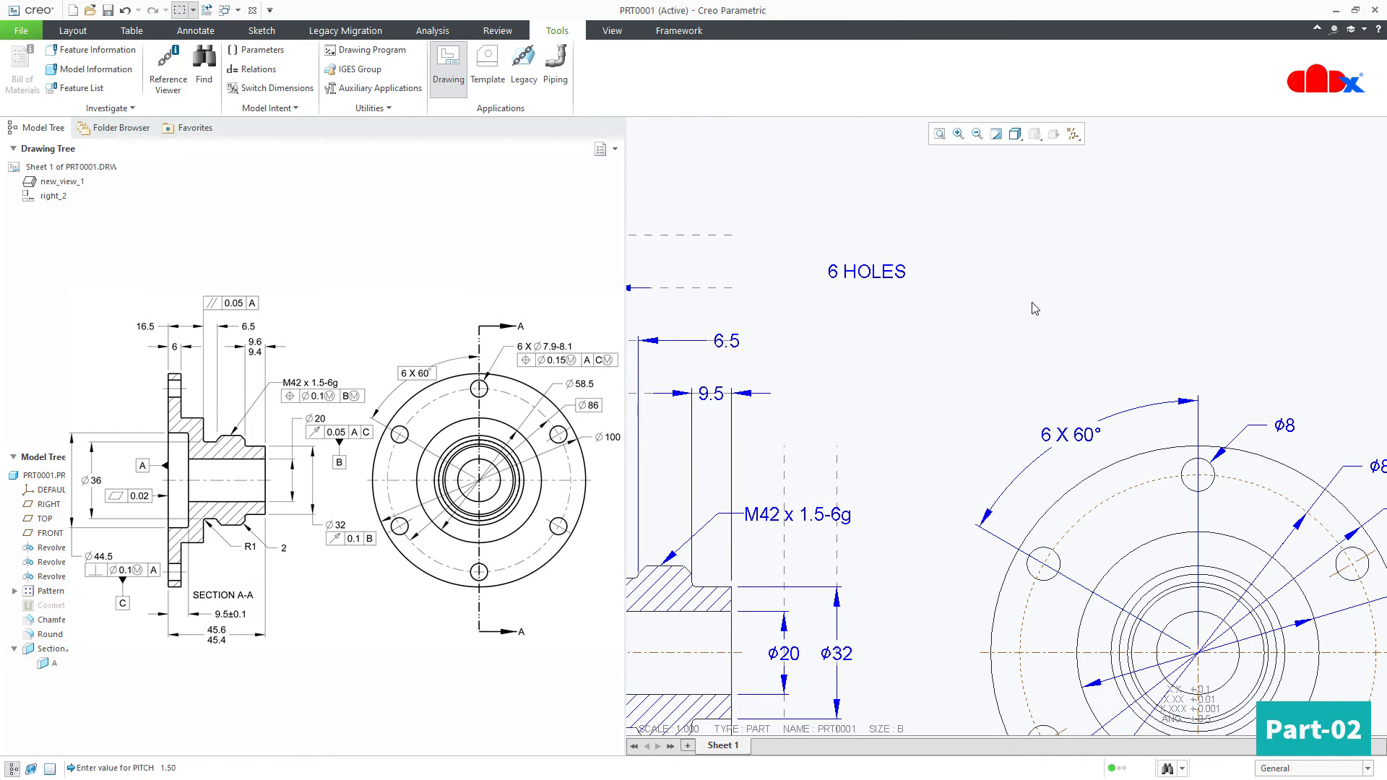
pyautogui.scroll(-3, 1035, 309)
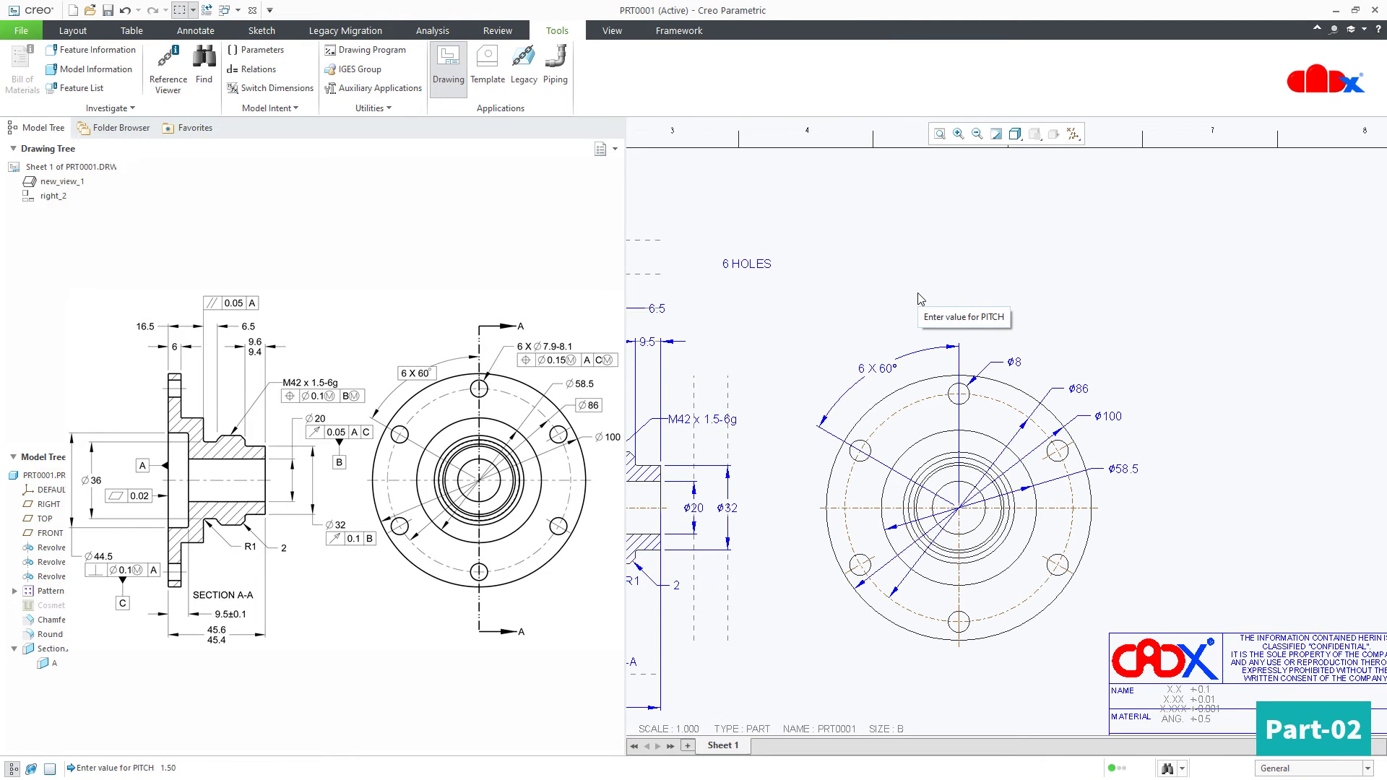
pyautogui.scroll(2, 980, 347)
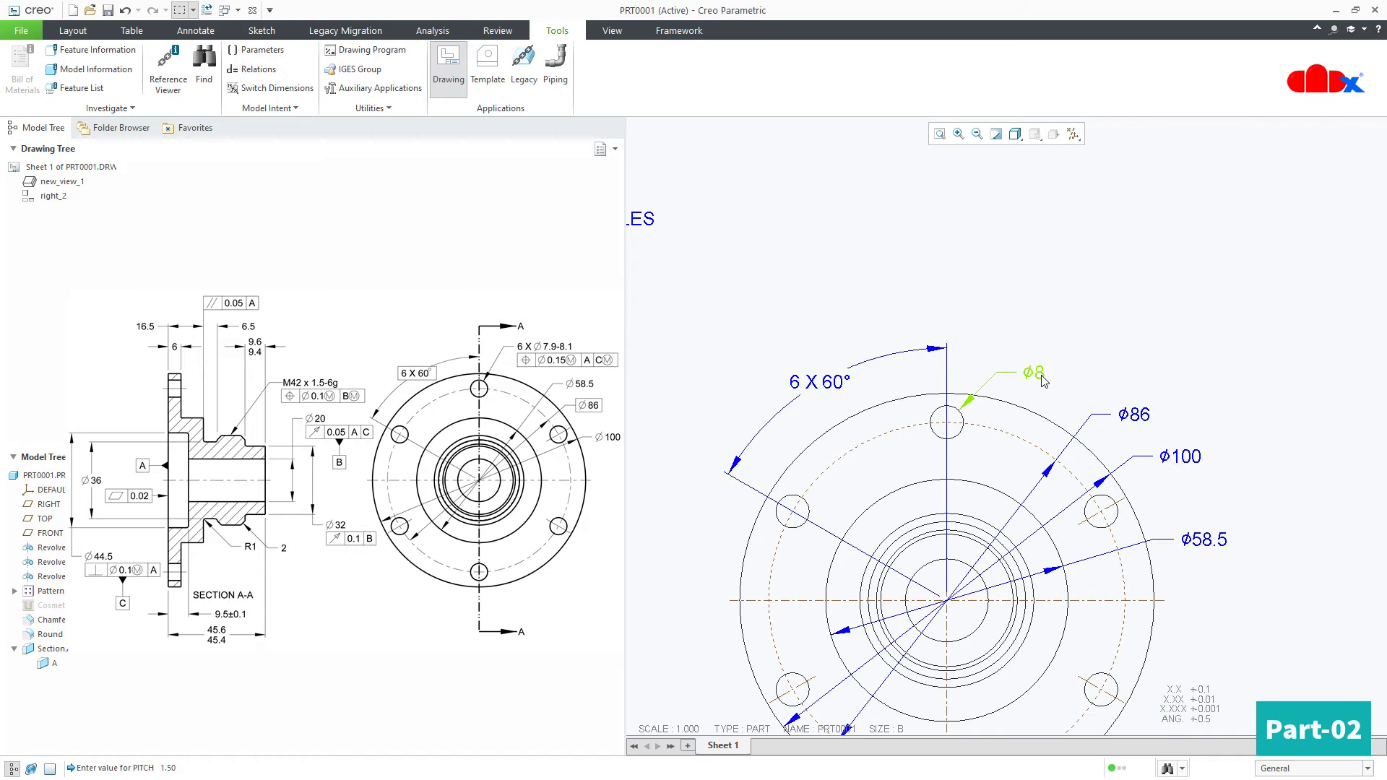
# Add the hole-count parameter text "&P40 X" in front of the Ø8 hole dimension's value in the circular view
pyautogui.click(1041, 378)
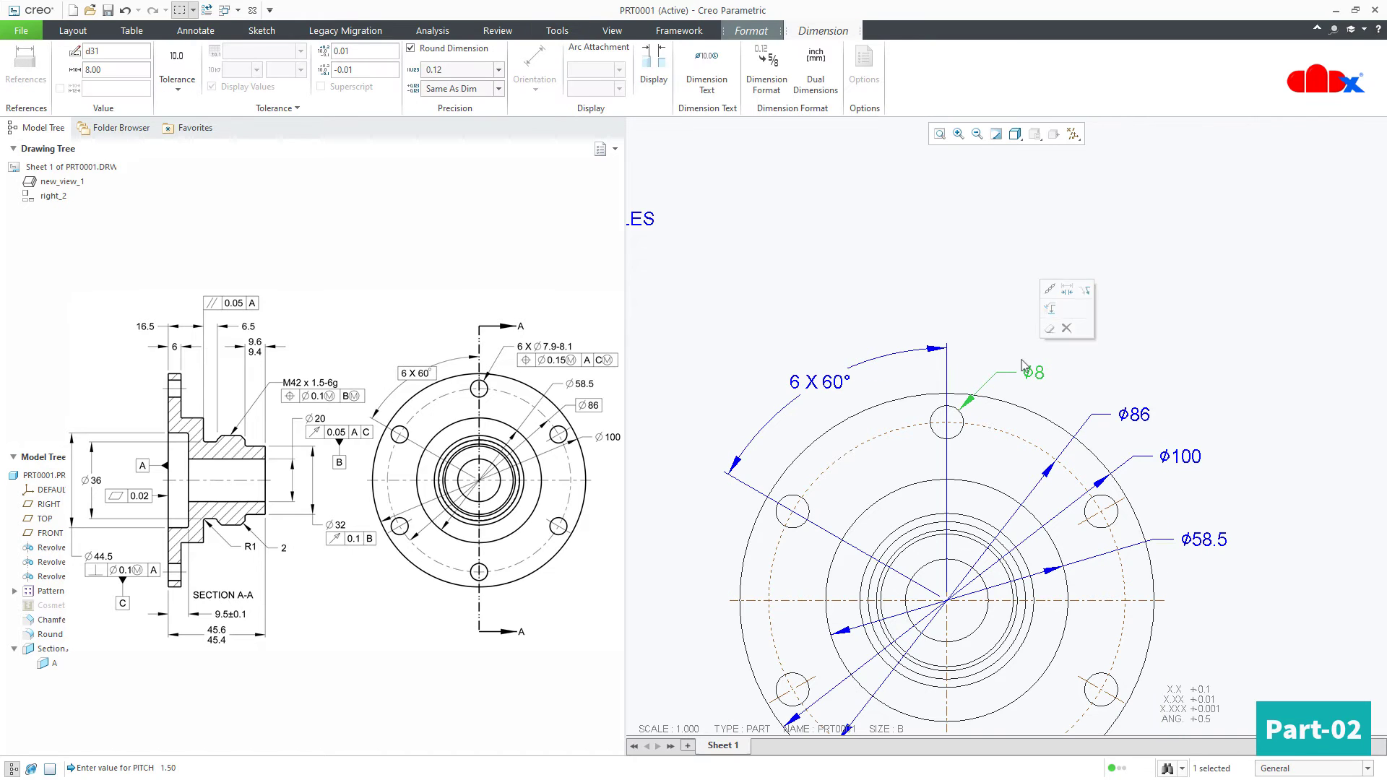
pyautogui.click(707, 85)
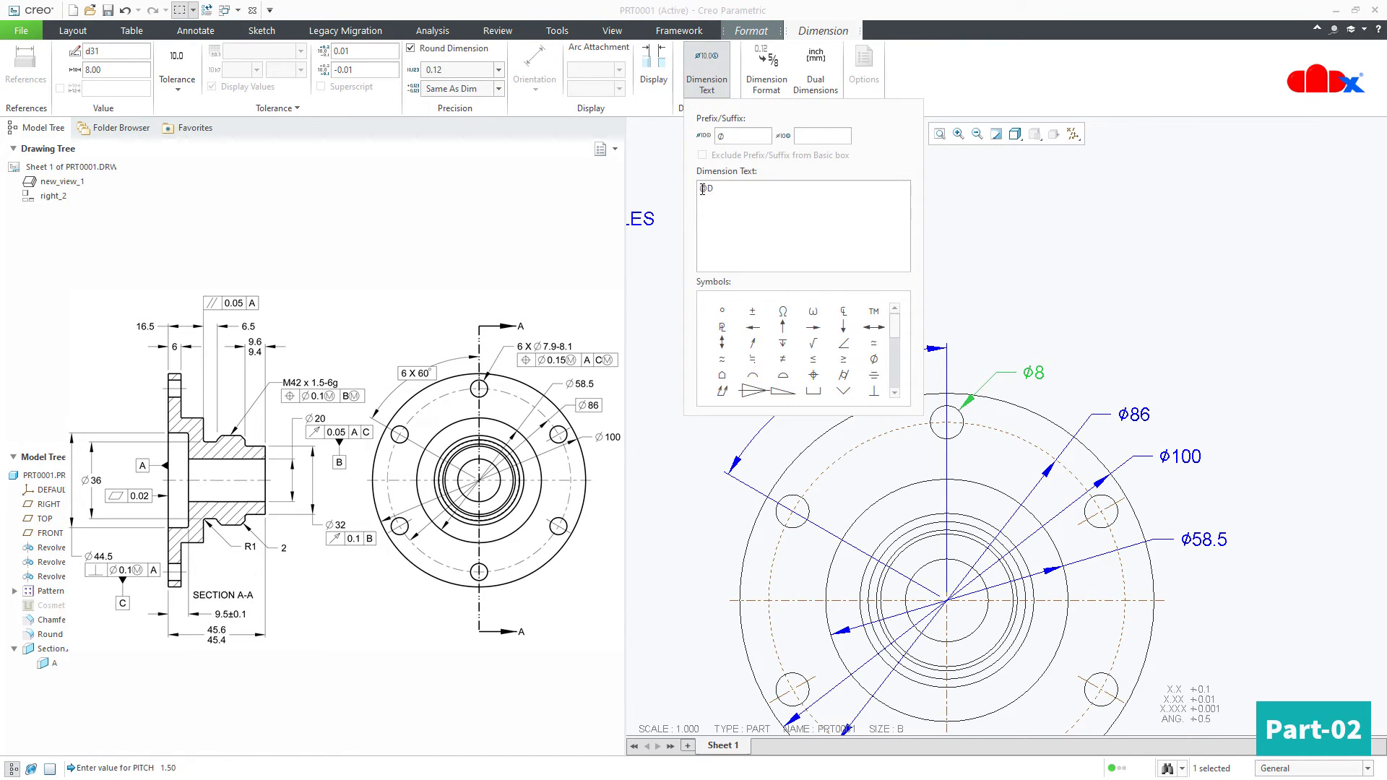
pyautogui.write('6P40 X')
pyautogui.click(1040, 285)
pyautogui.scroll(-4, 1041, 284)
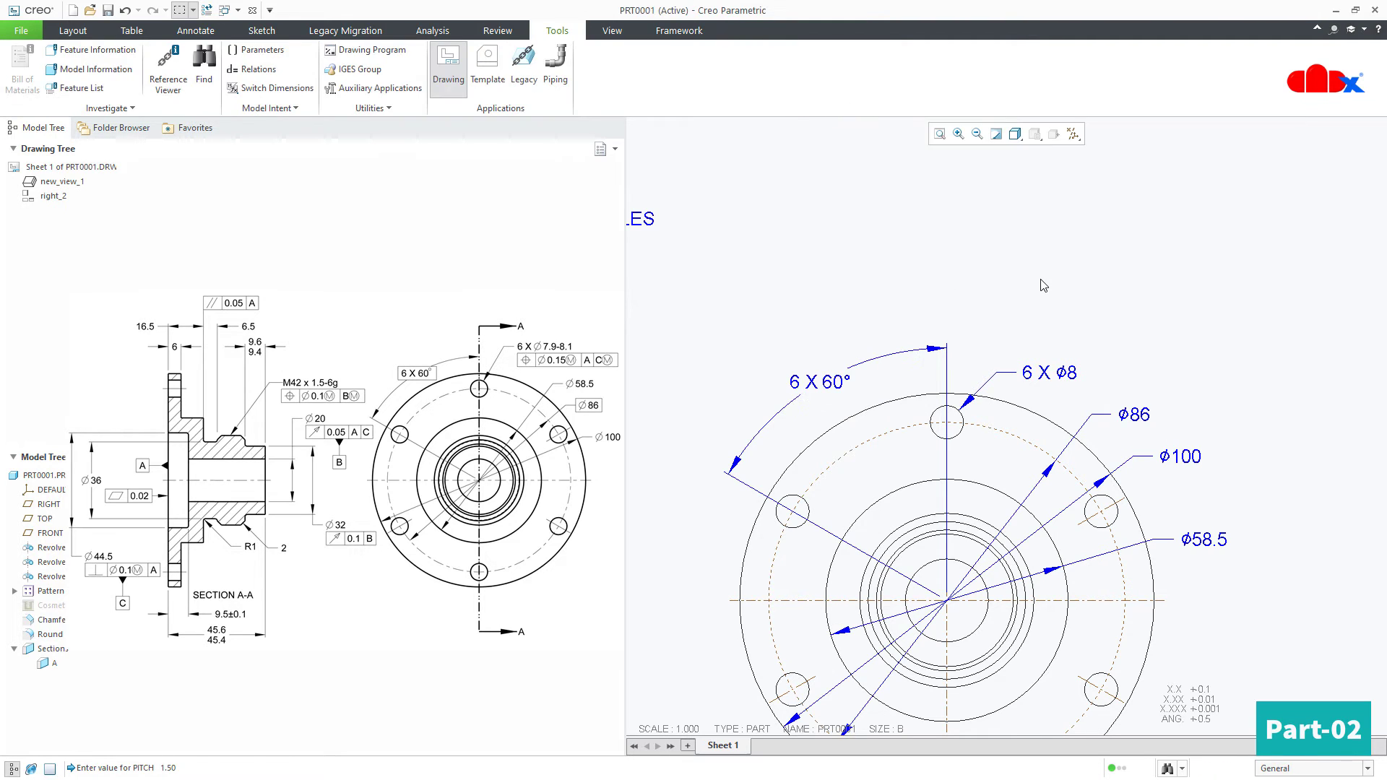
# Open the part PRT0001 and redefine its hole pattern with 8 members at 45° between members
pyautogui.rightClick(33, 477)
pyautogui.click(41, 488)
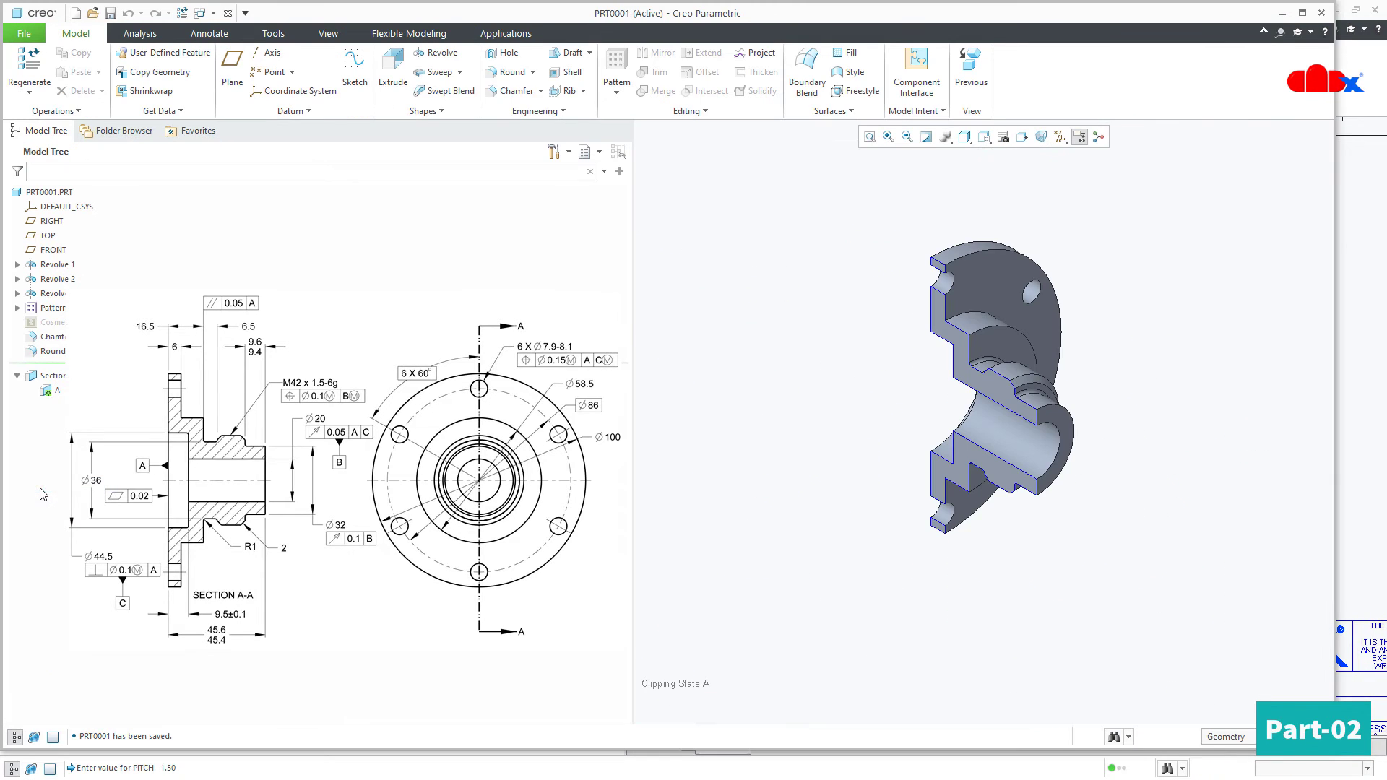
pyautogui.click(35, 309)
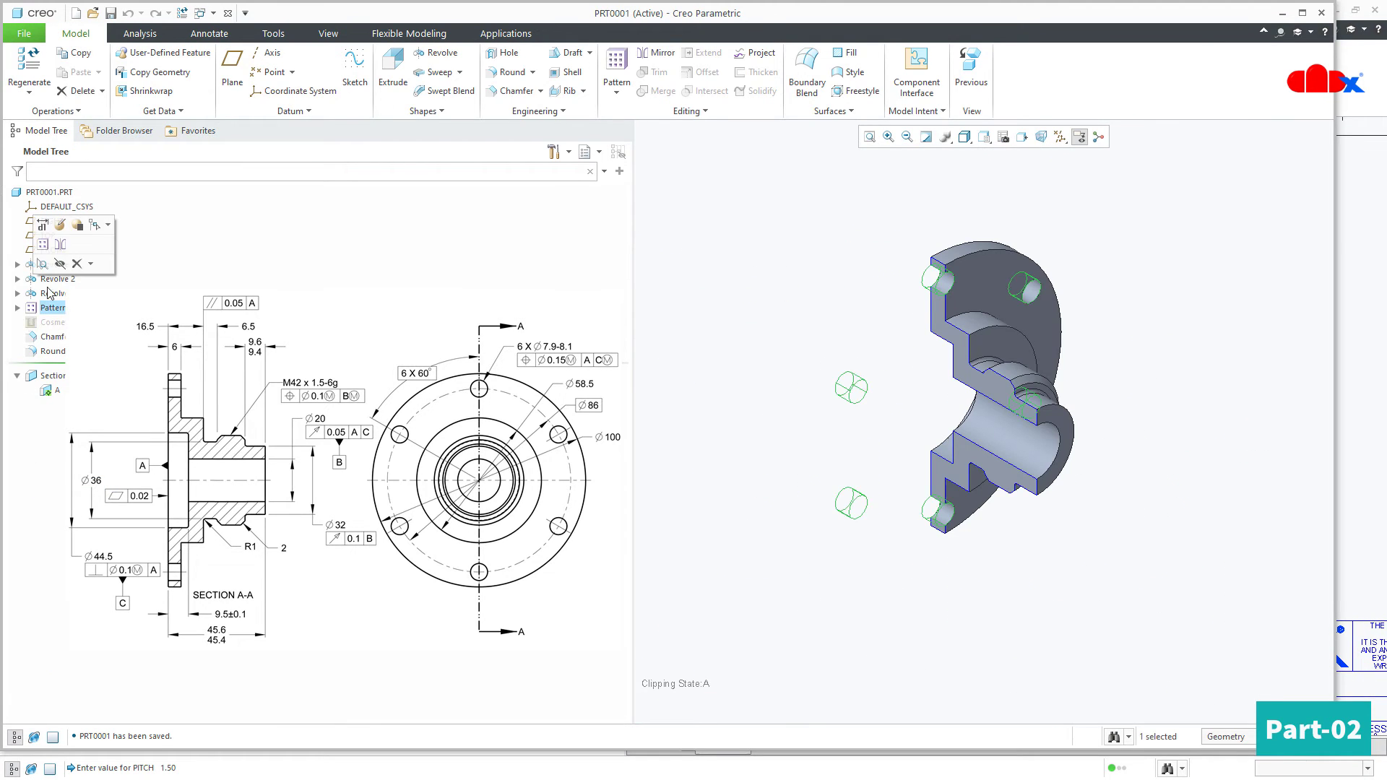
pyautogui.click(59, 232)
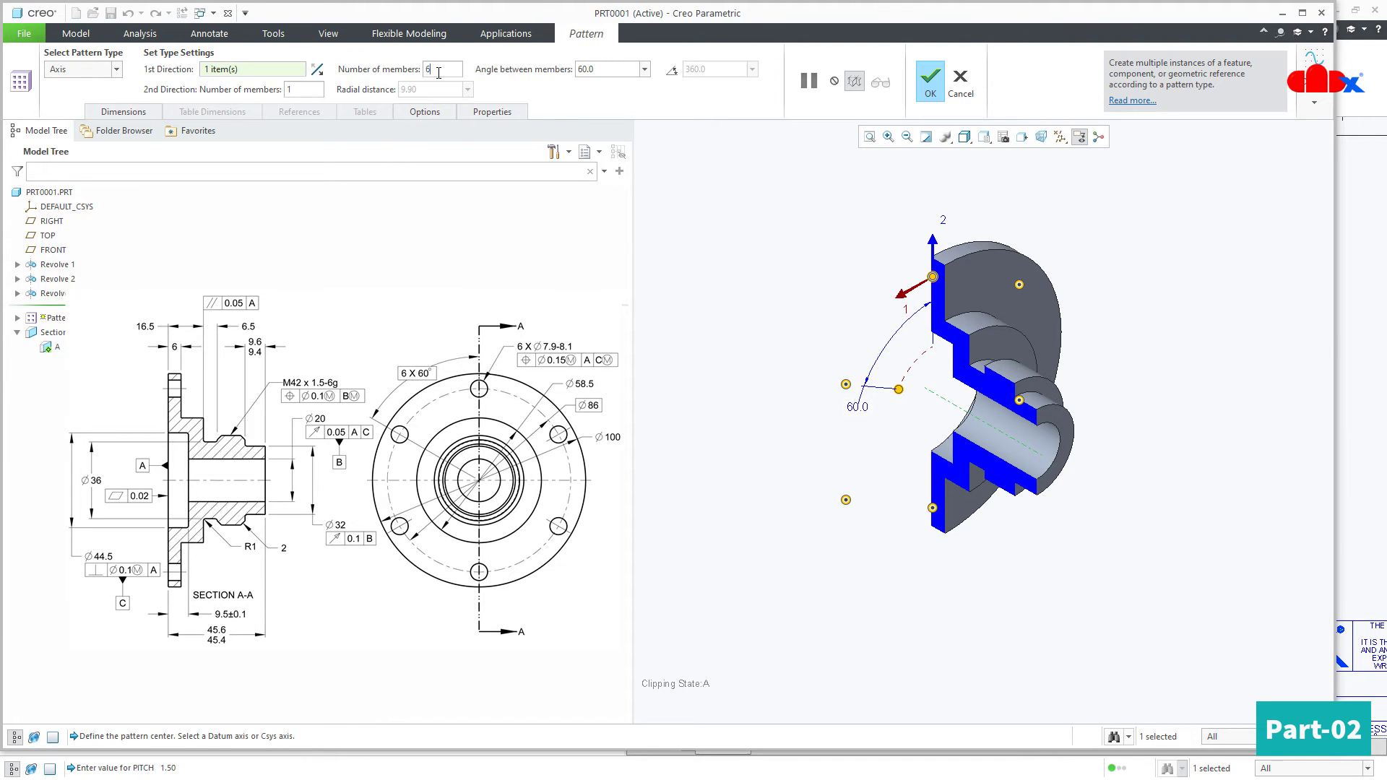
pyautogui.write('8')
pyautogui.click(606, 69)
pyautogui.doubleClick(606, 68)
pyautogui.write('45')
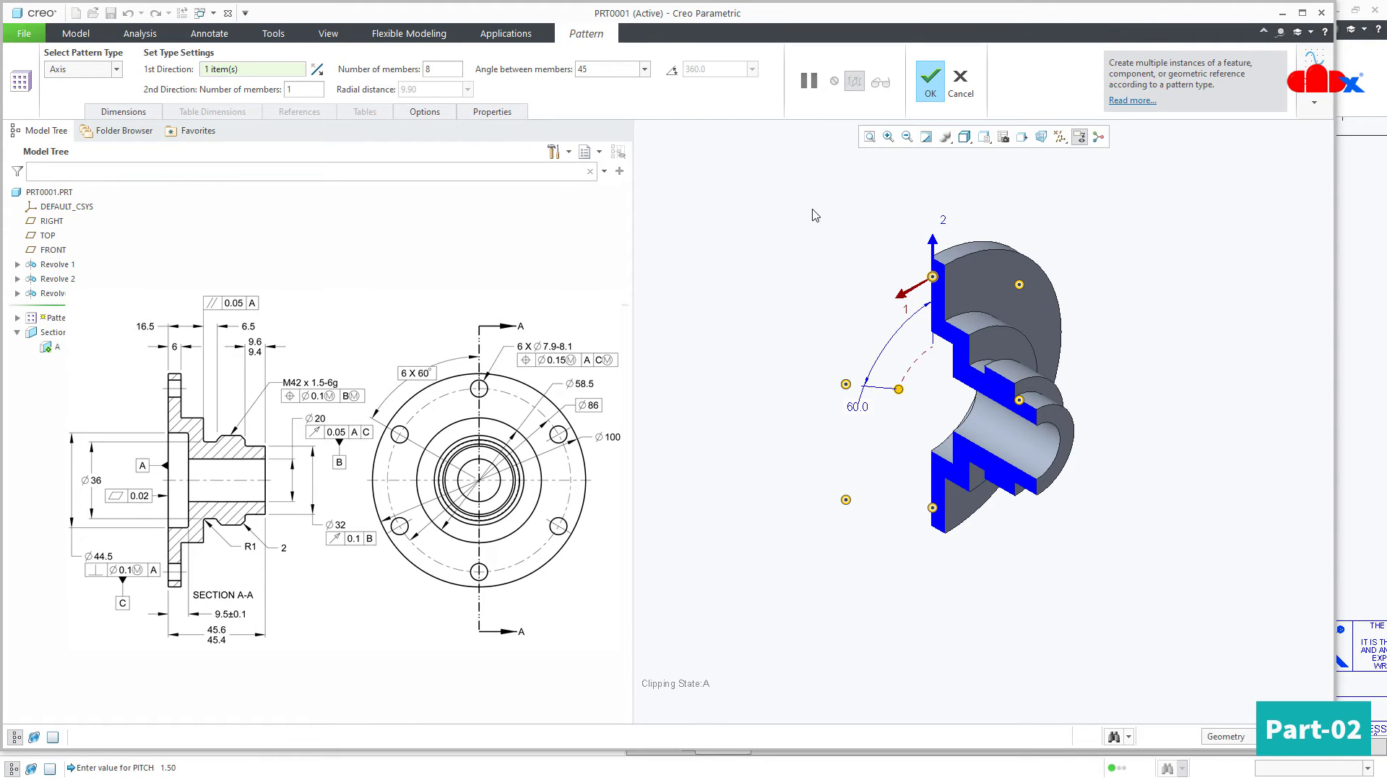
pyautogui.press('Return')
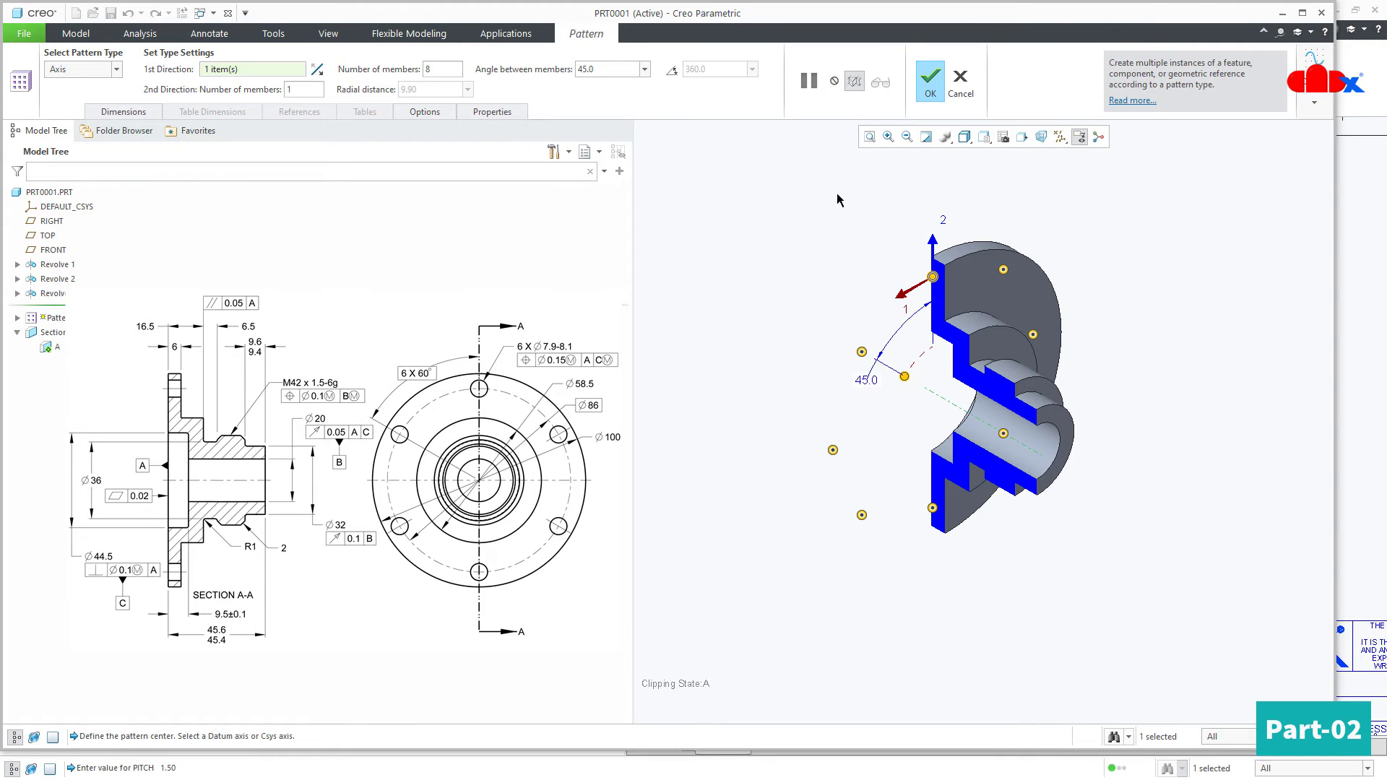
pyautogui.click(931, 93)
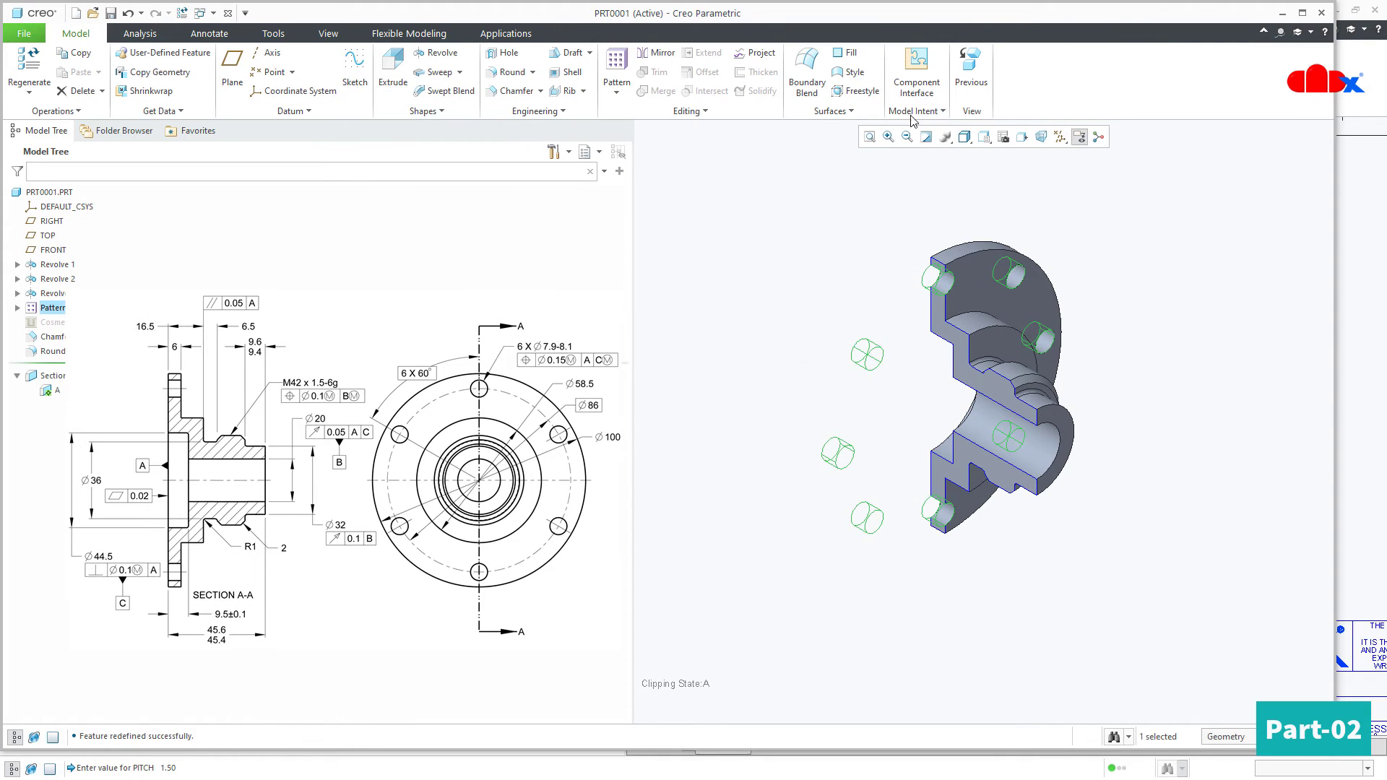
# Return to the drawing PRT0001 and delete the HOLES note above the views
pyautogui.click(201, 13)
pyautogui.click(239, 46)
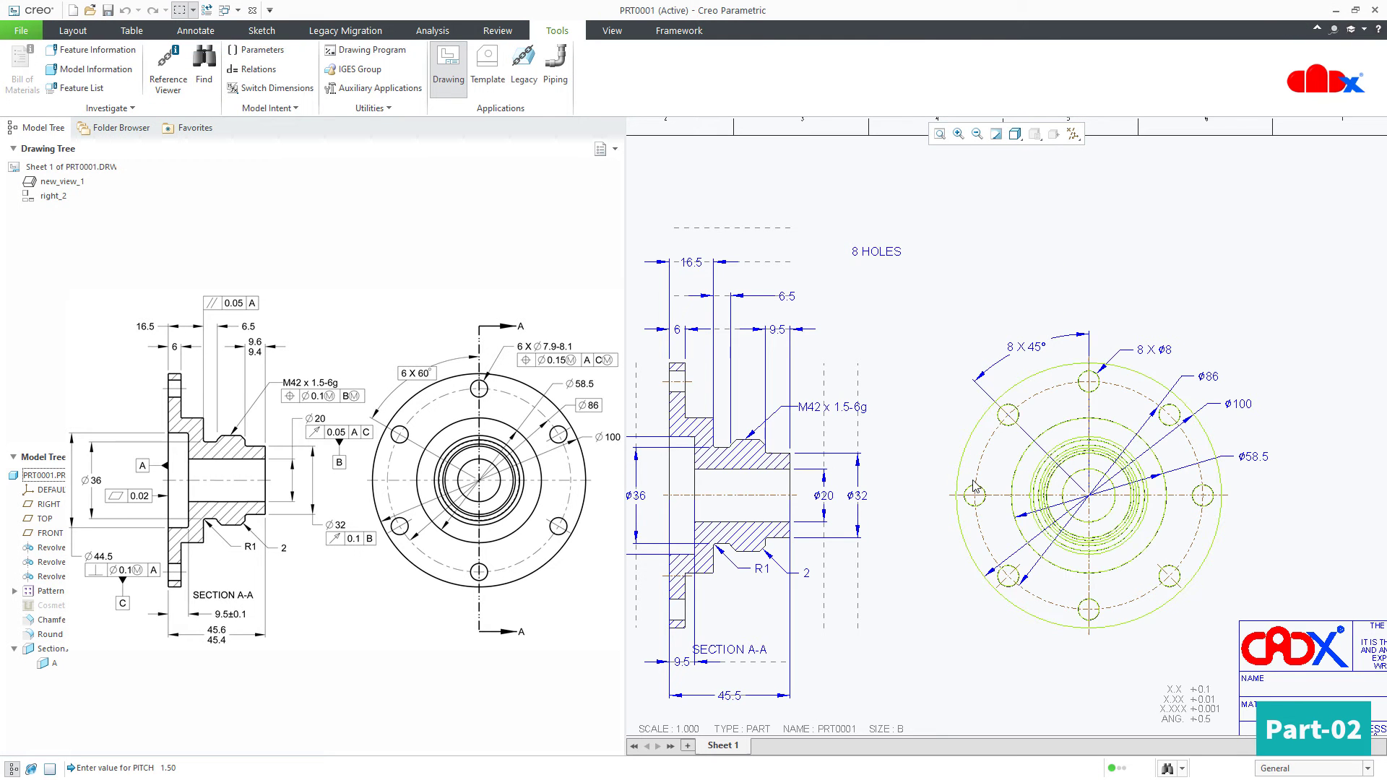
pyautogui.scroll(1, 1057, 362)
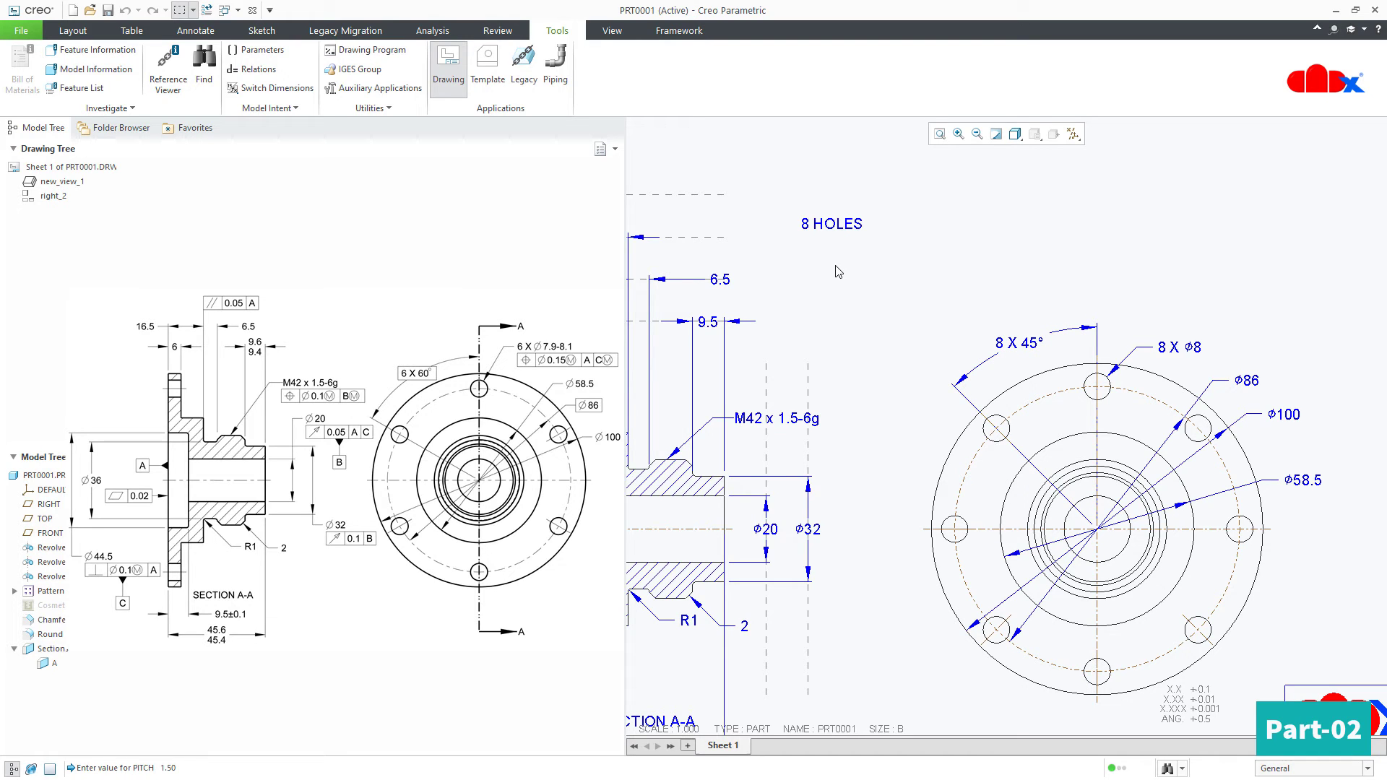
pyautogui.click(836, 228)
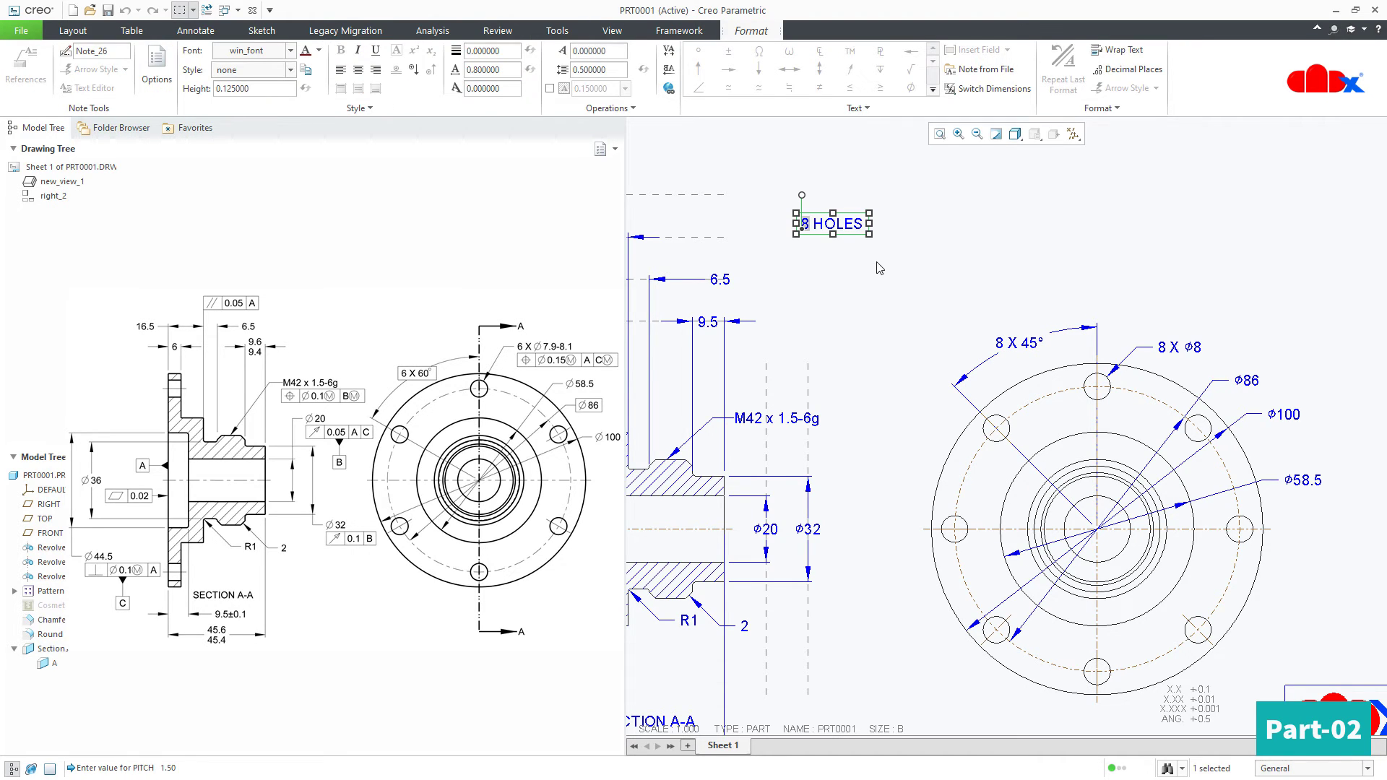
pyautogui.press('Delete')
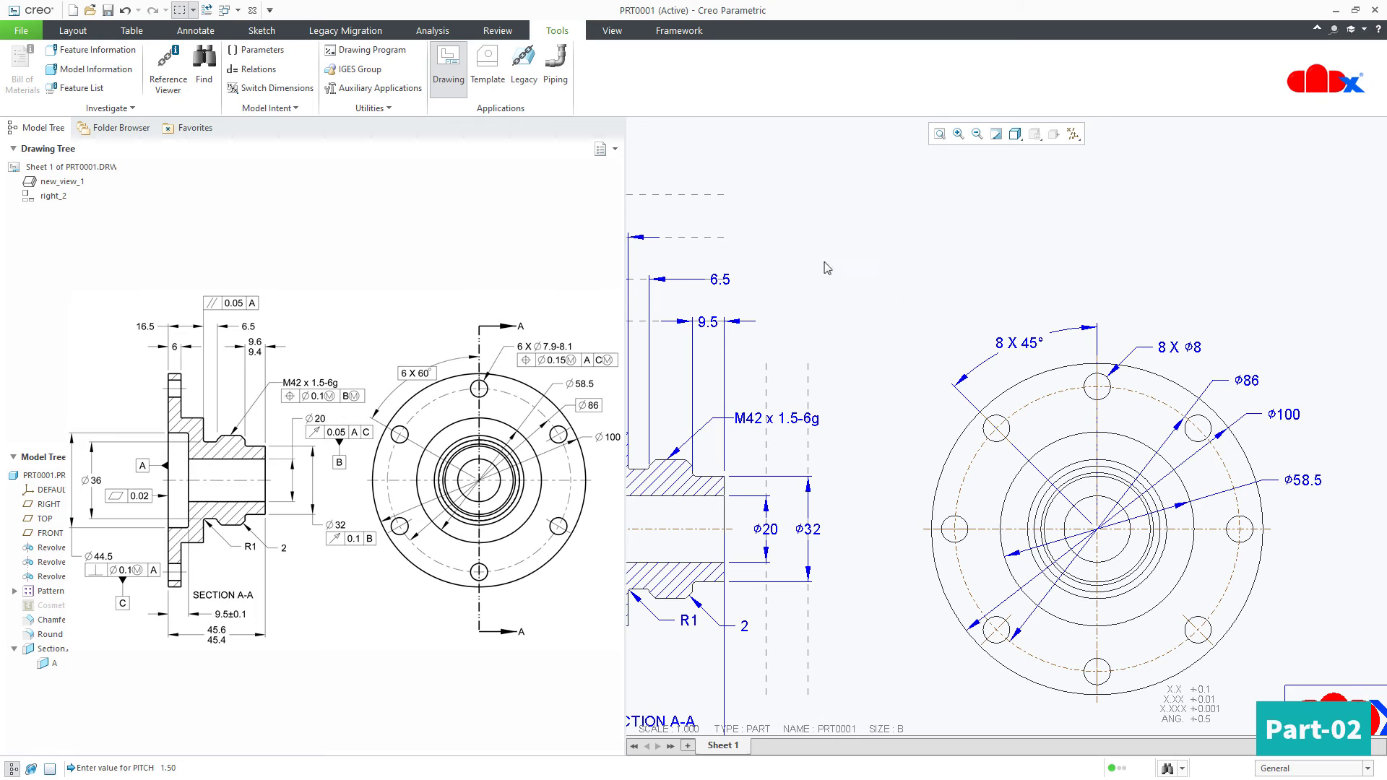
# Redefine the hole pattern in the part PRT0001 with 6 members at 60° between members, and save the part
pyautogui.click(237, 10)
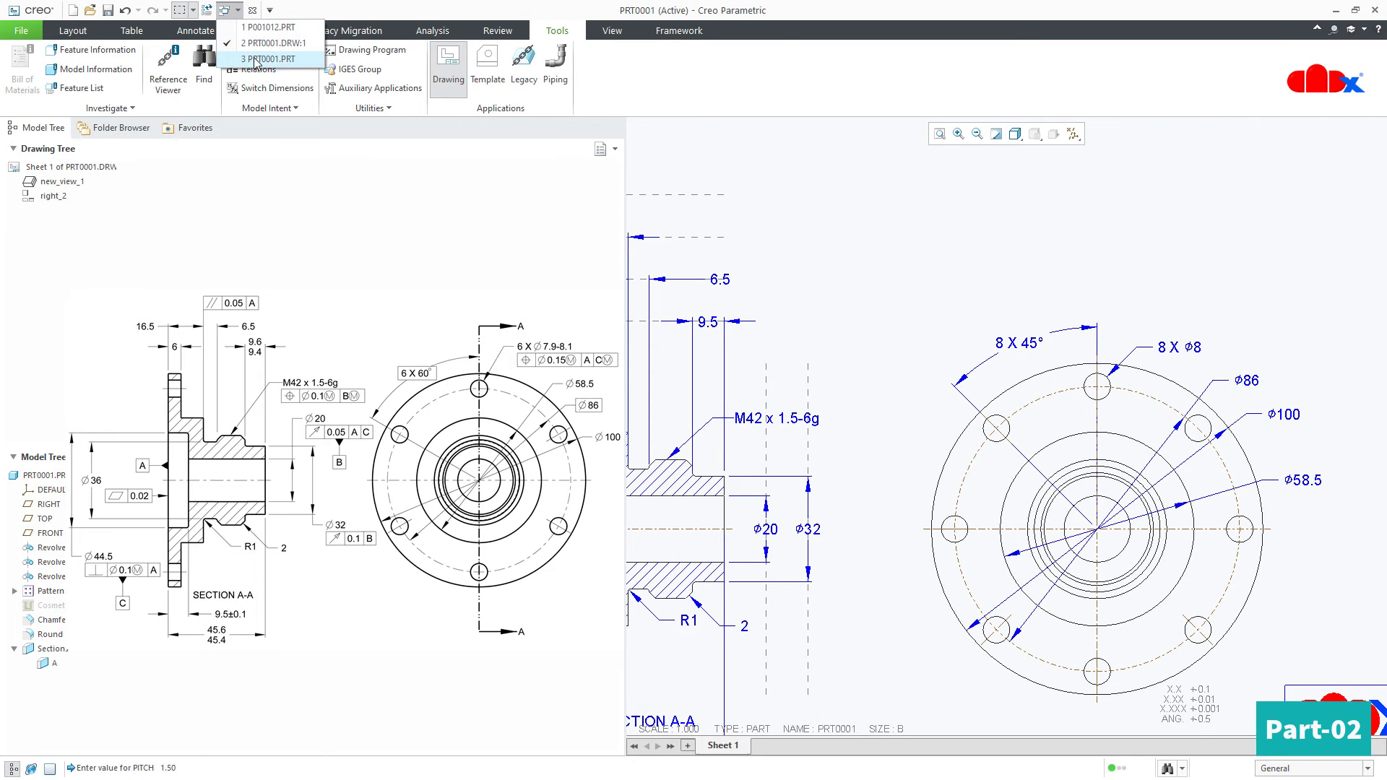
pyautogui.click(264, 59)
pyautogui.click(48, 308)
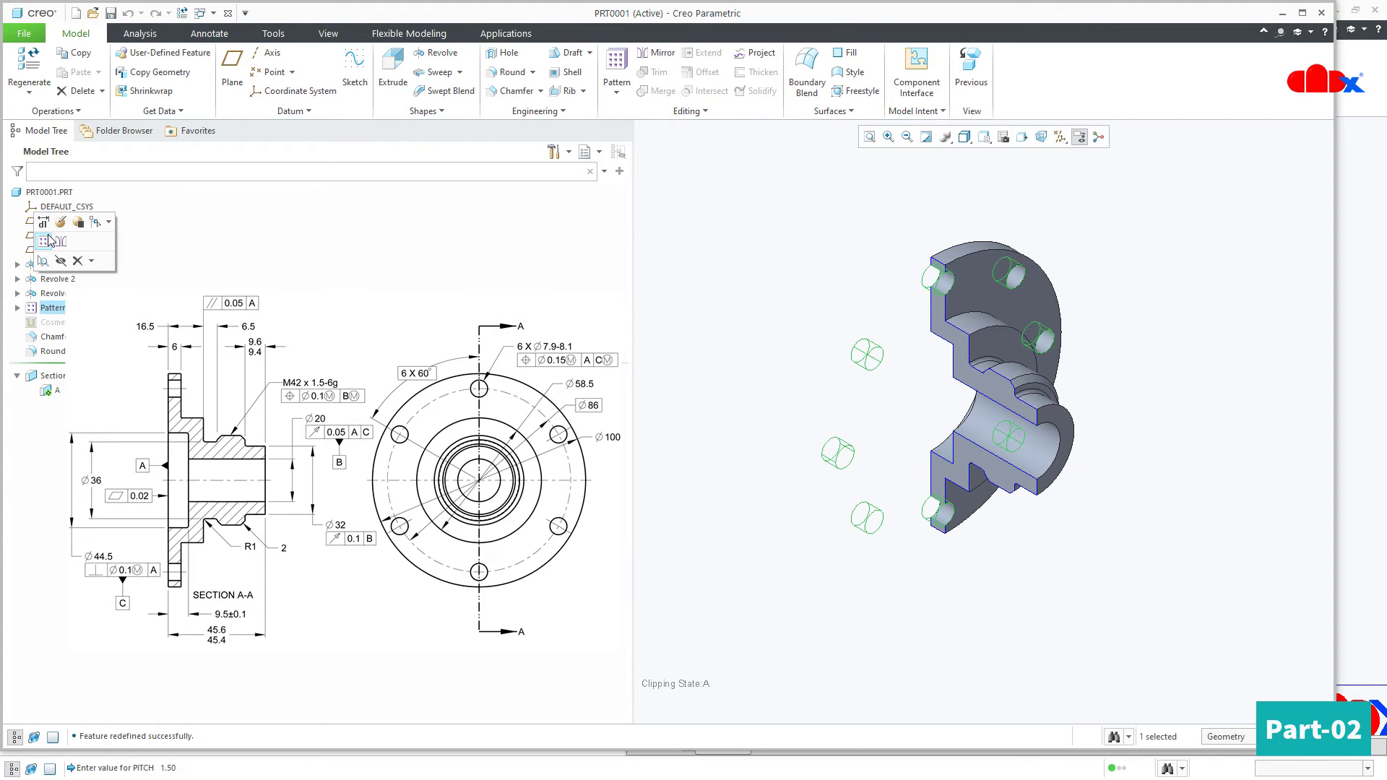
pyautogui.click(47, 240)
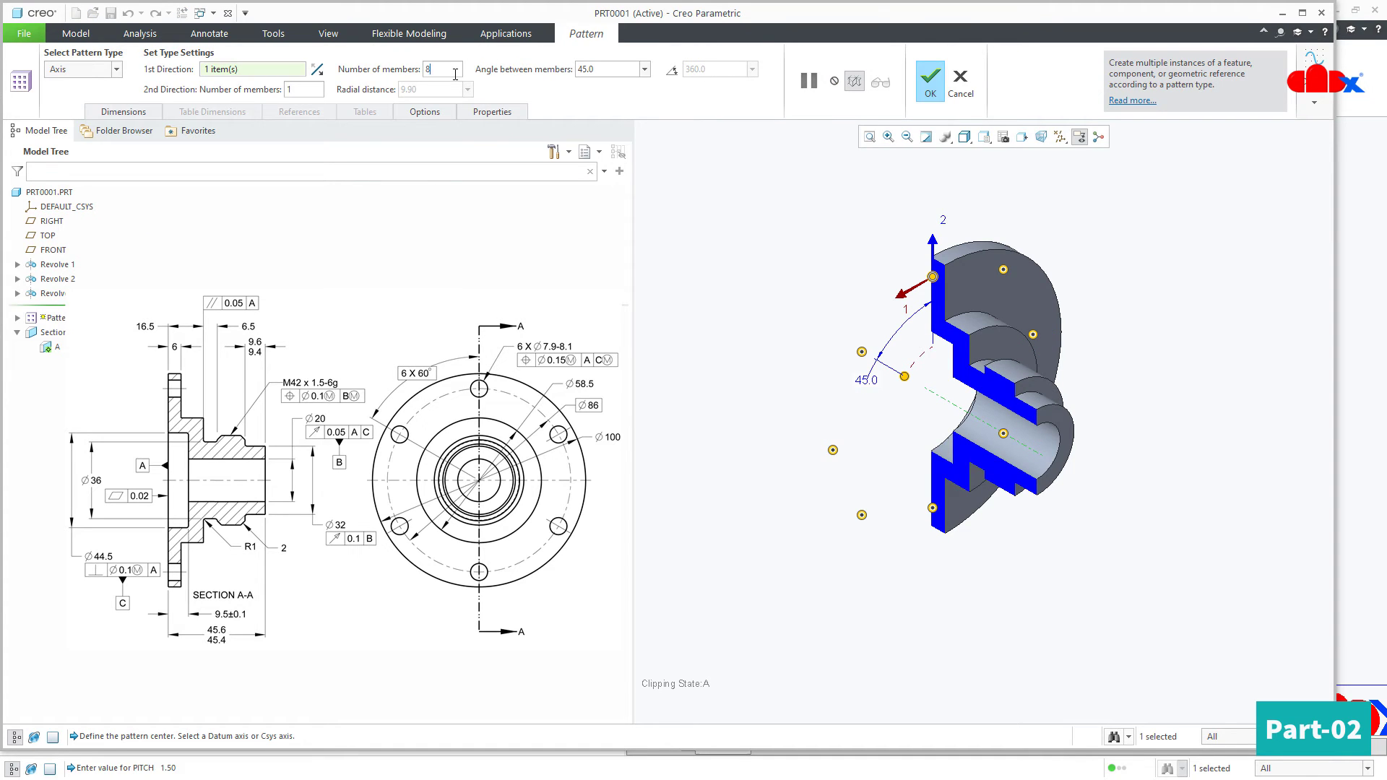
pyautogui.write('6')
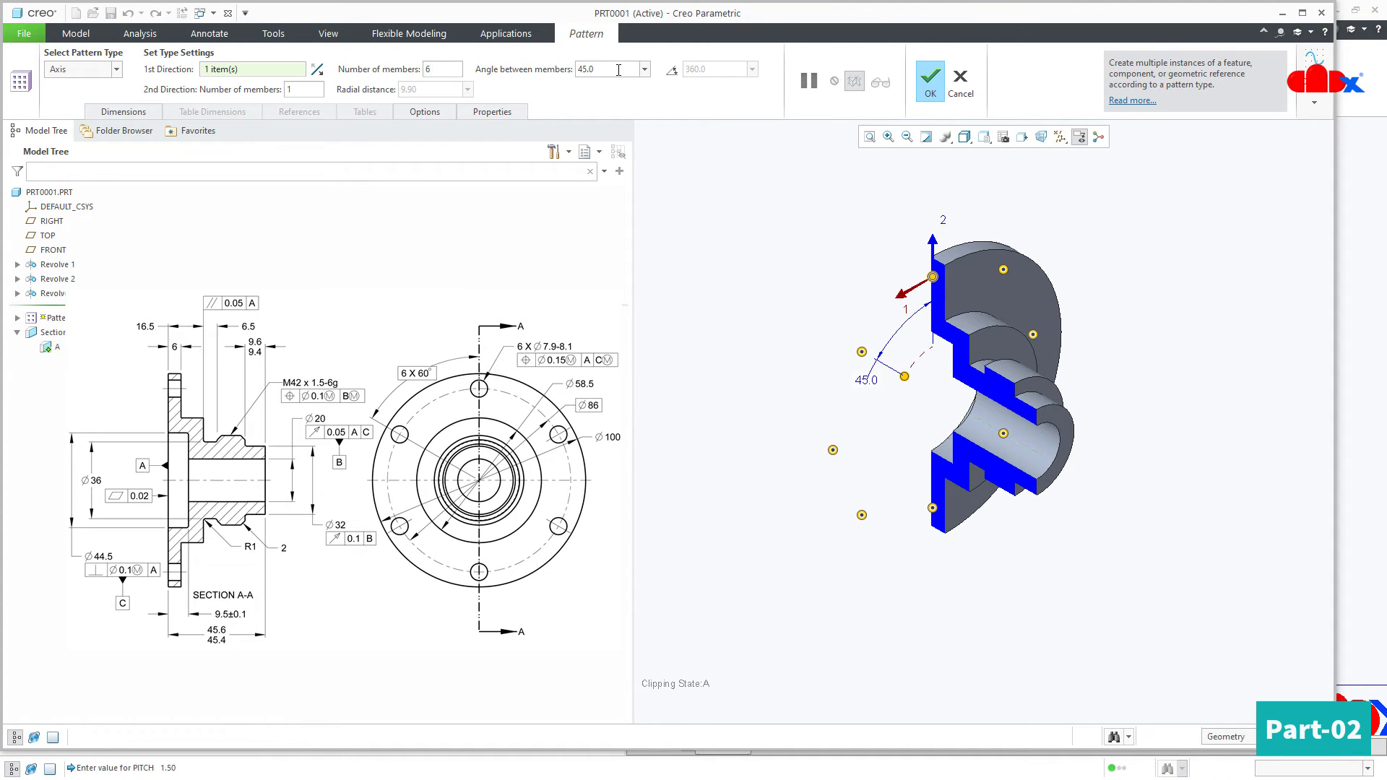
pyautogui.doubleClick(618, 69)
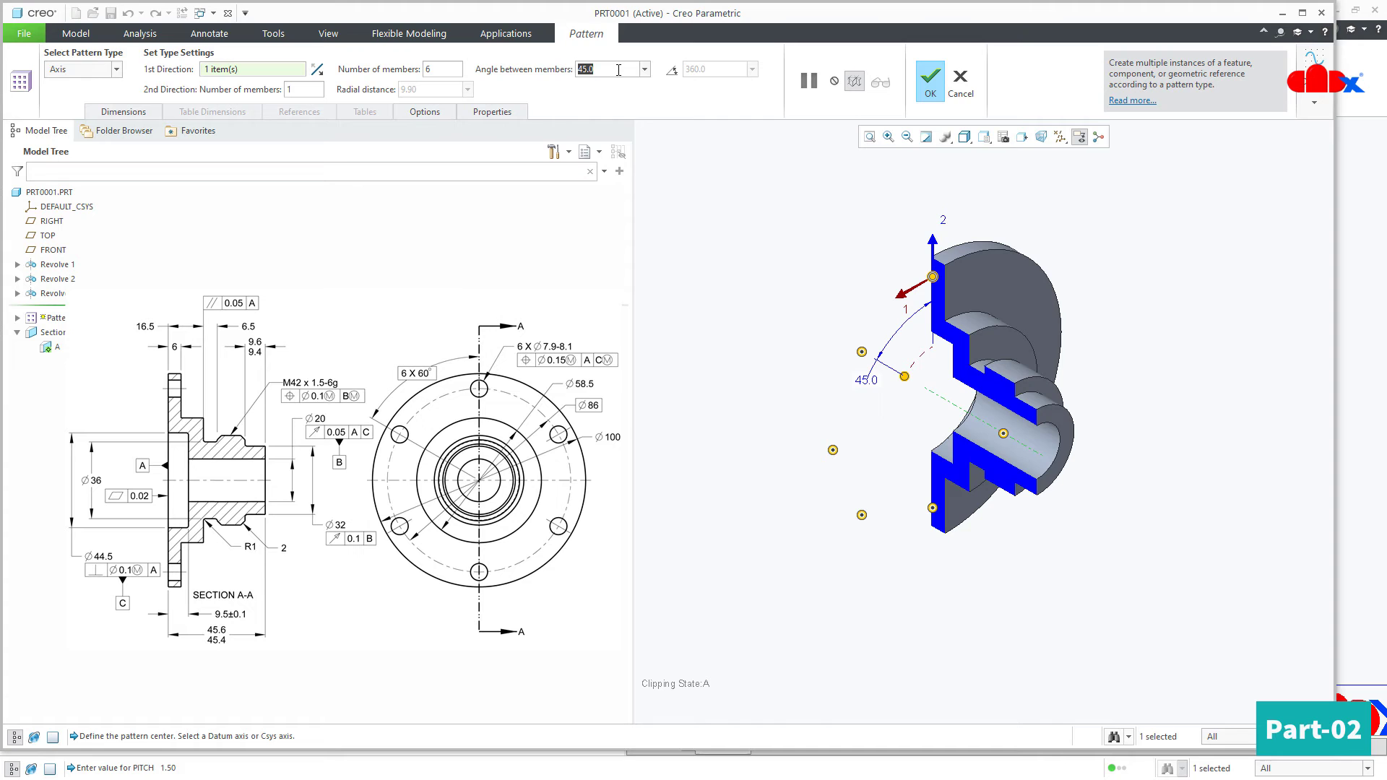
pyautogui.write('60')
pyautogui.click(930, 81)
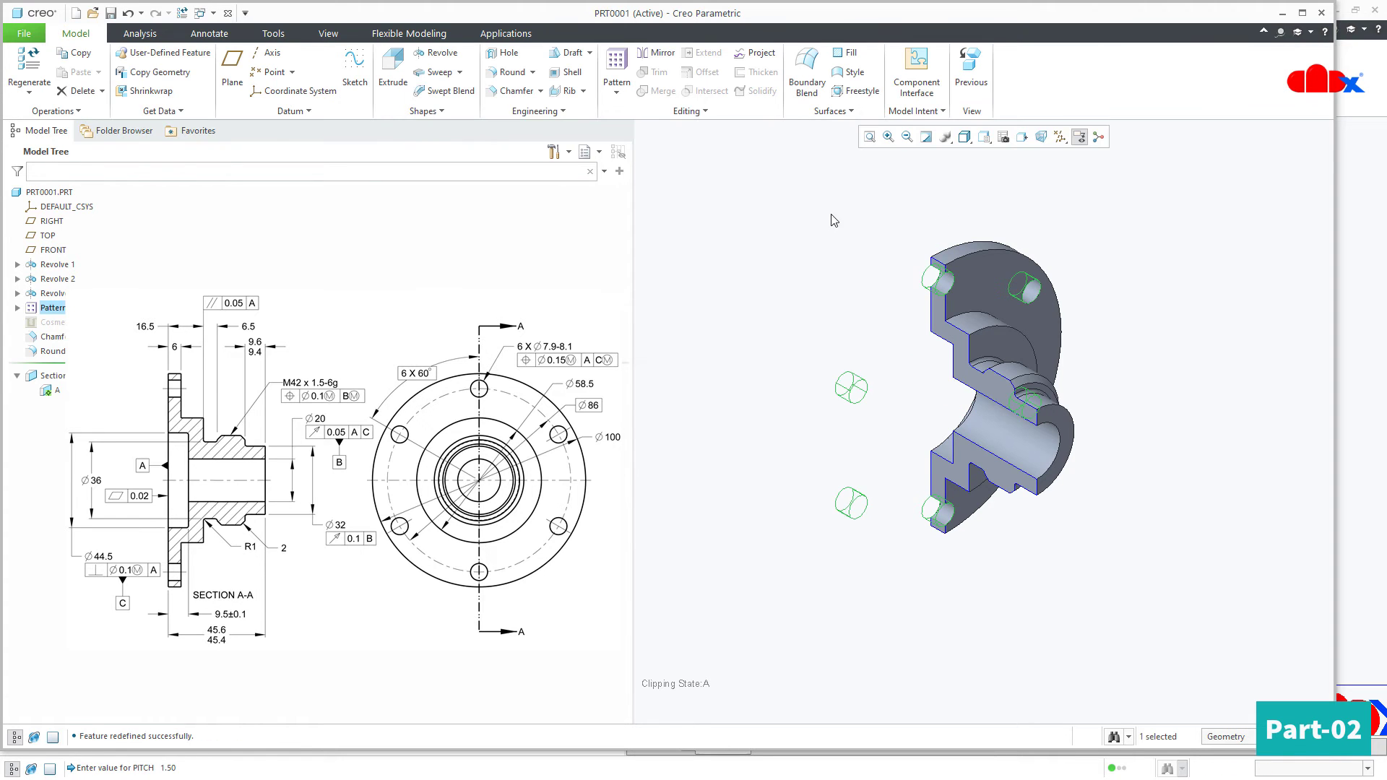
pyautogui.click(777, 200)
pyautogui.click(110, 13)
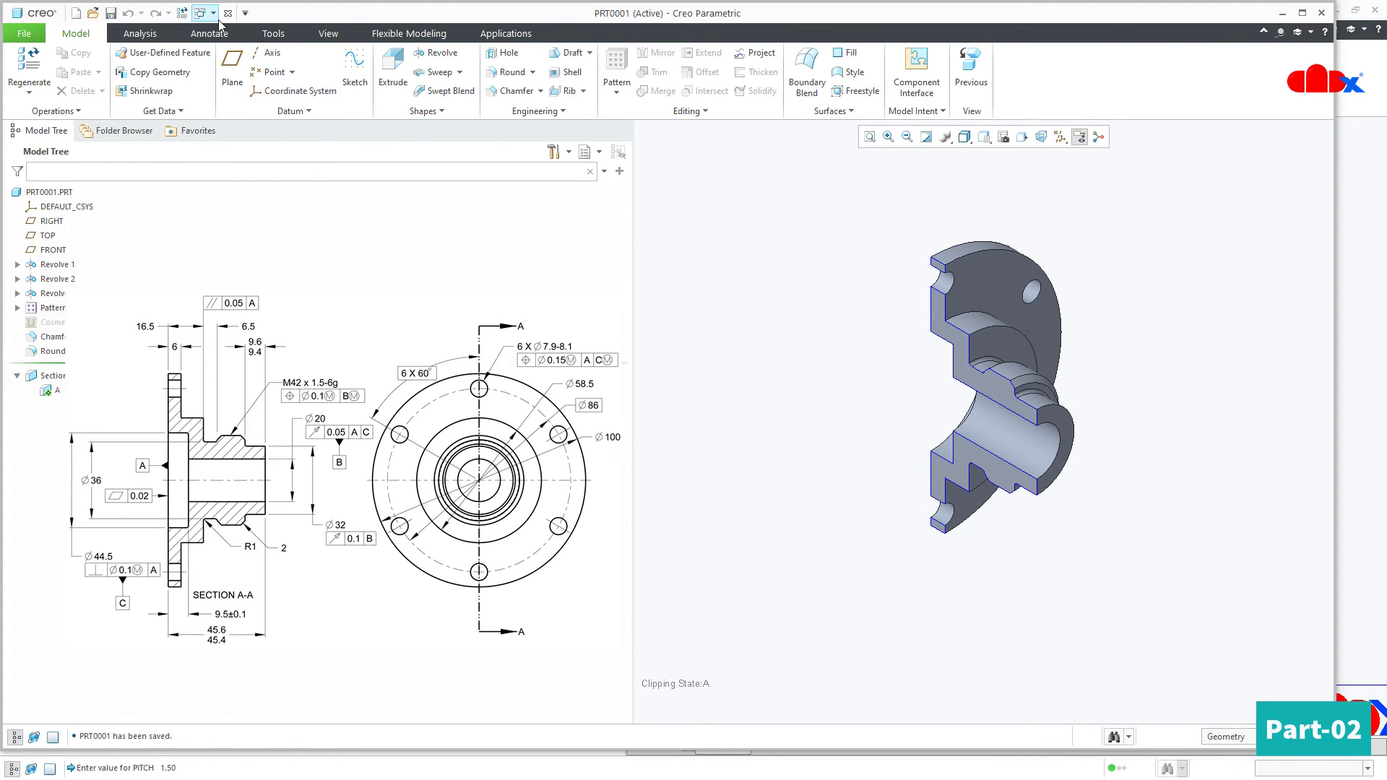
# Return to the drawing and set the tolerance of the Ø86 bolt-circle dimension to Basic
pyautogui.click(213, 13)
pyautogui.click(238, 45)
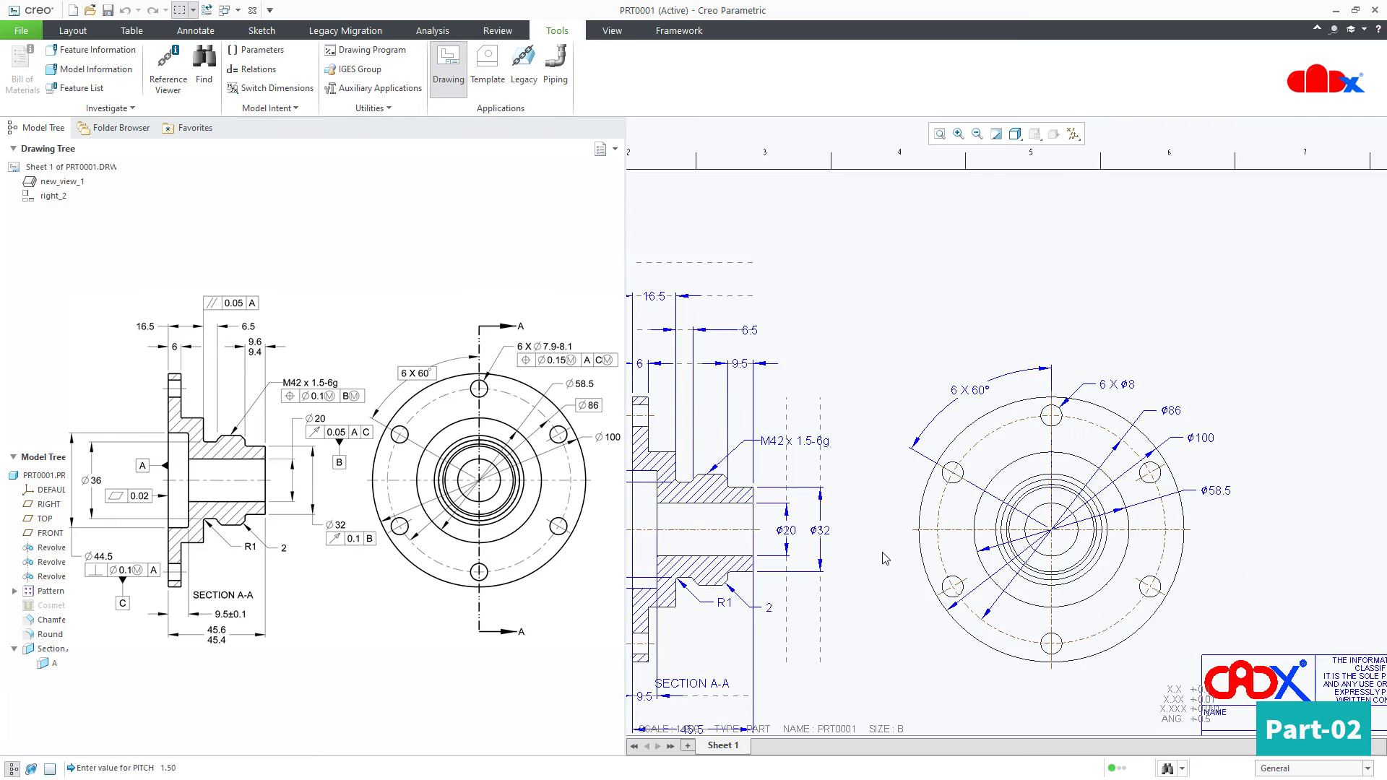
pyautogui.scroll(4, 895, 512)
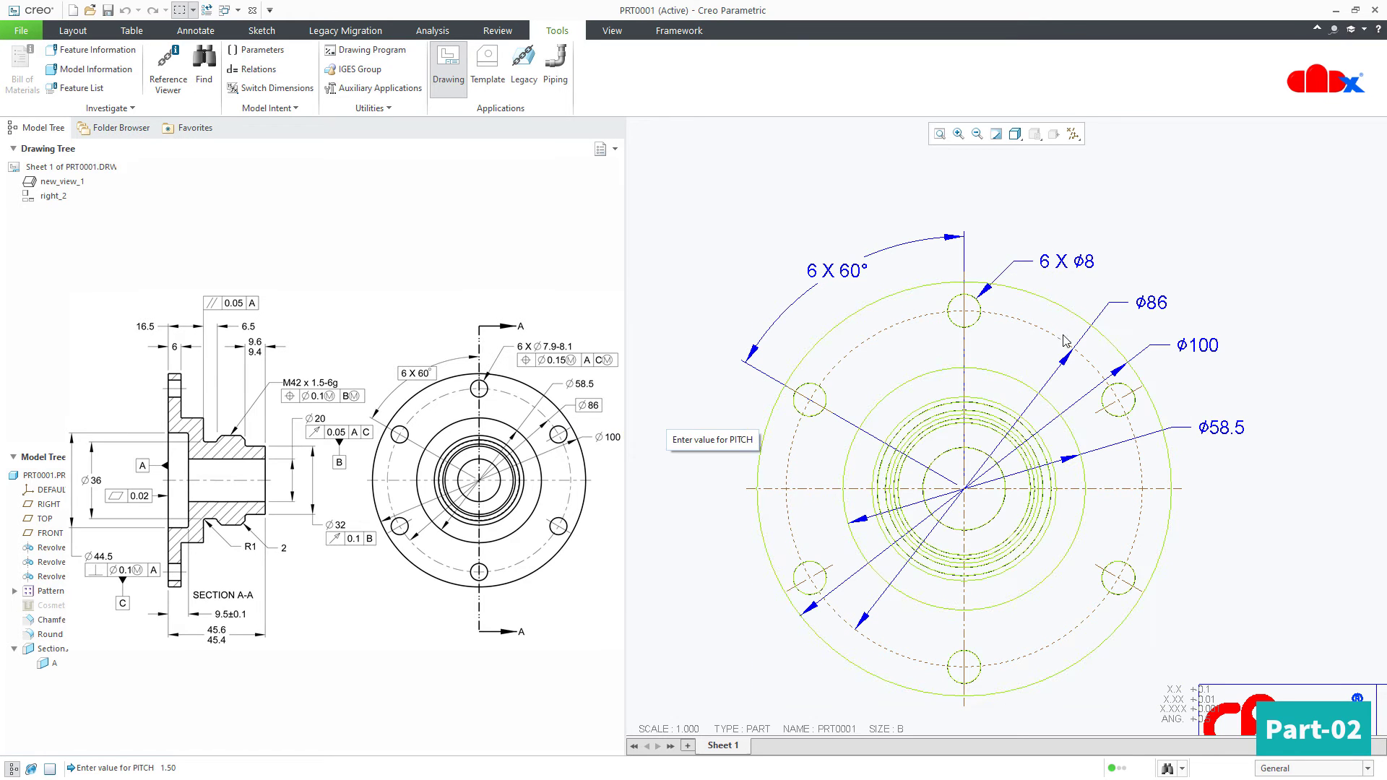
pyautogui.click(1154, 309)
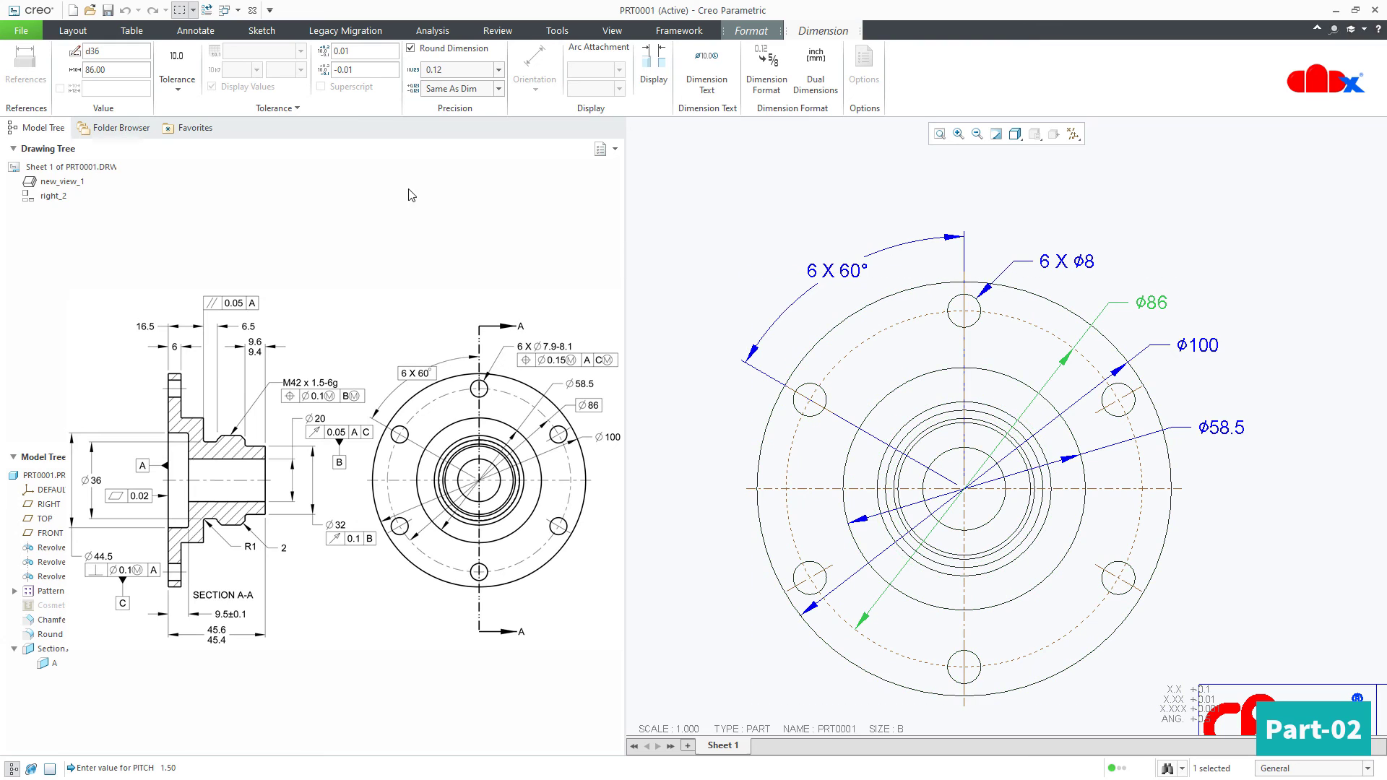
pyautogui.click(178, 88)
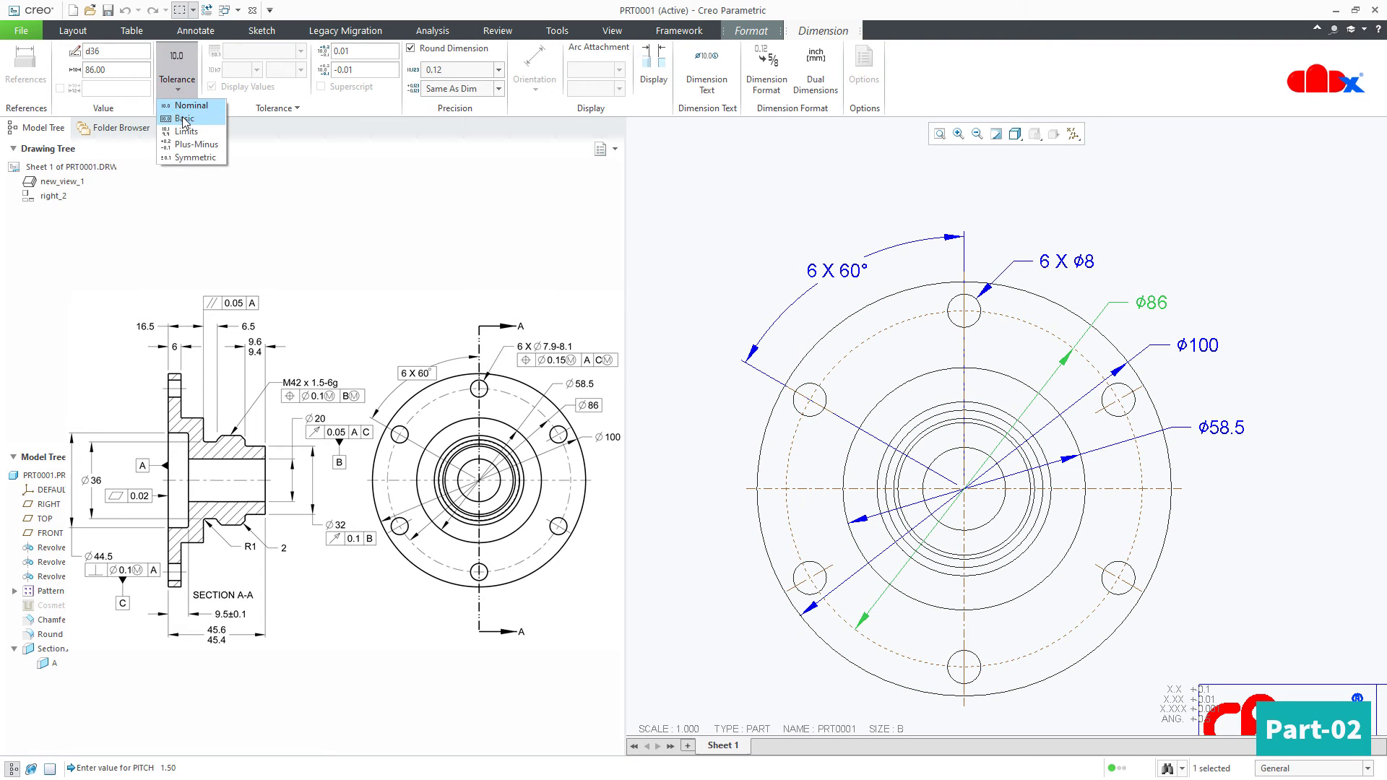
pyautogui.click(184, 118)
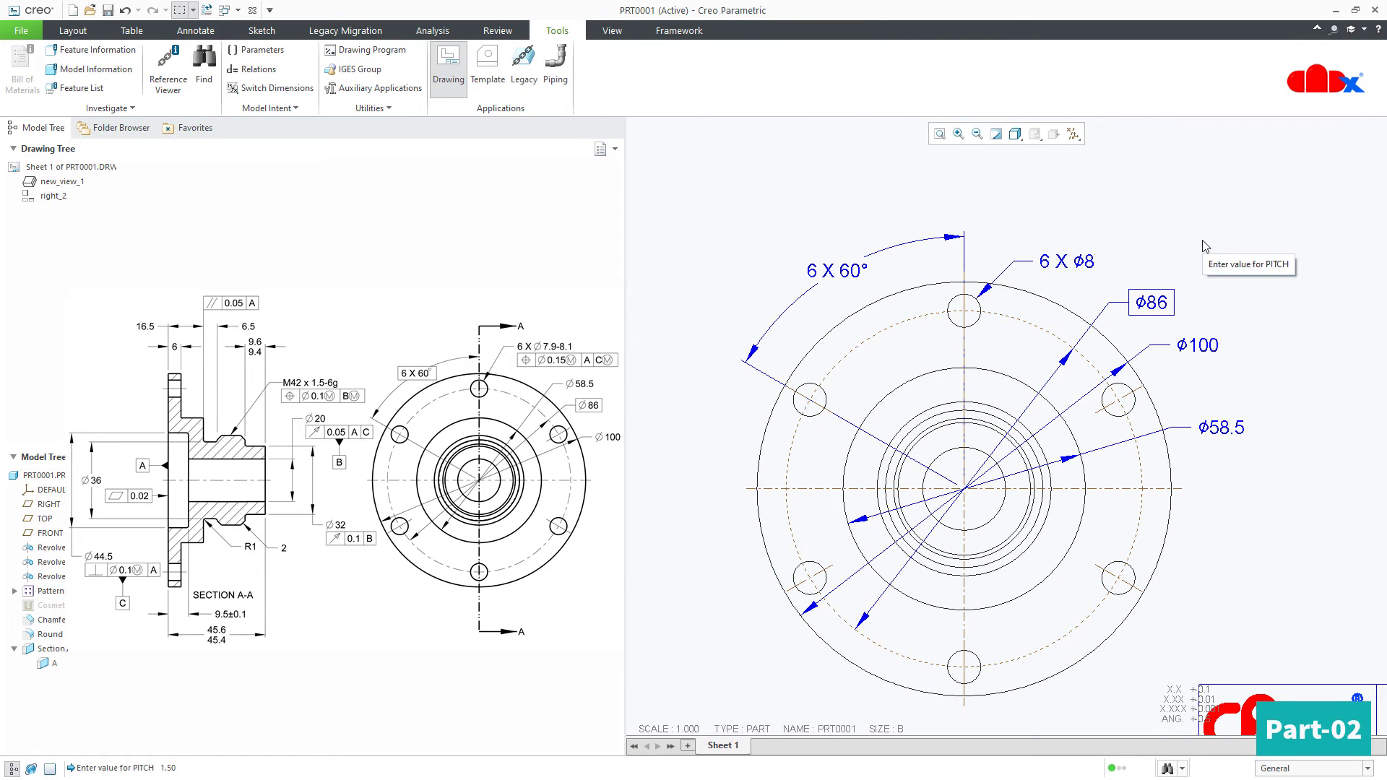
# Try the Basic tolerance on the hole pattern's 60° angle dimension and set it back to Nominal
pyautogui.click(849, 271)
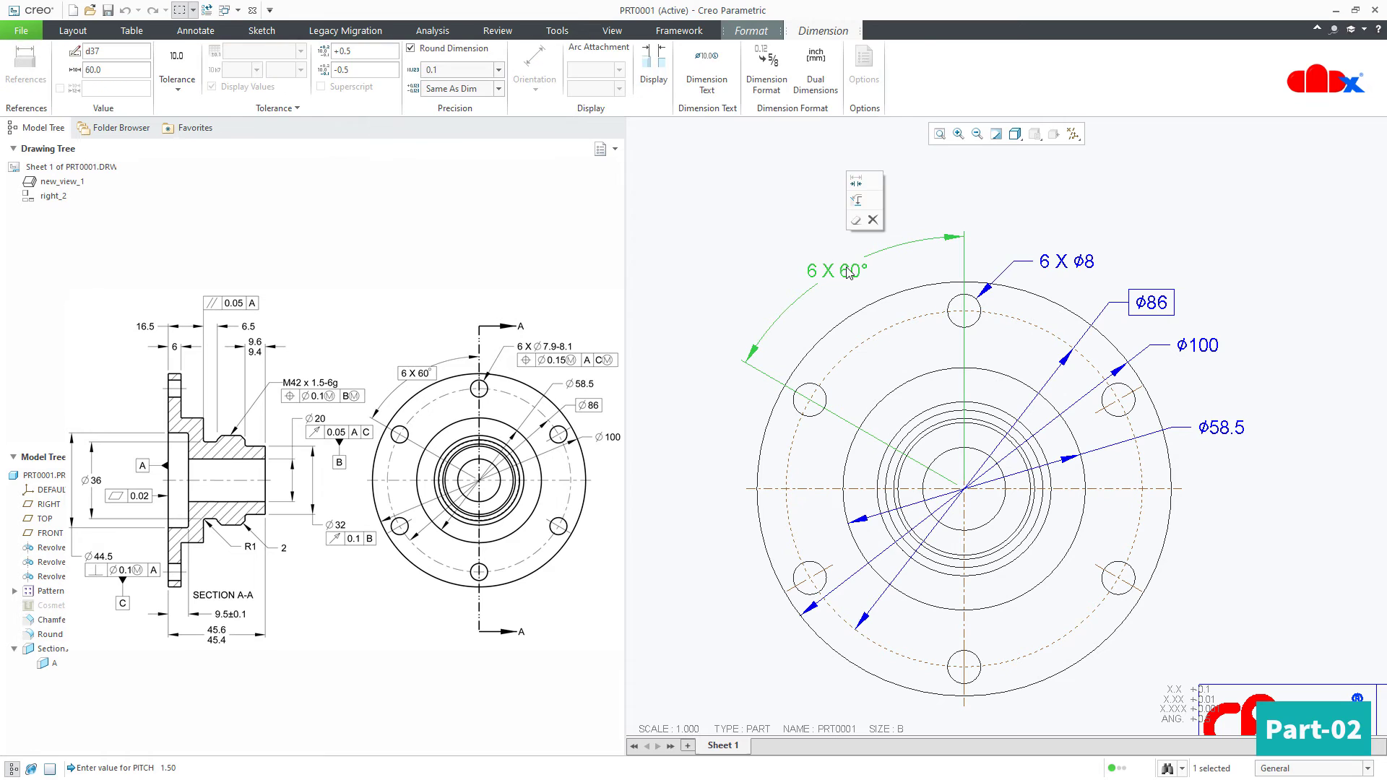
pyautogui.click(177, 87)
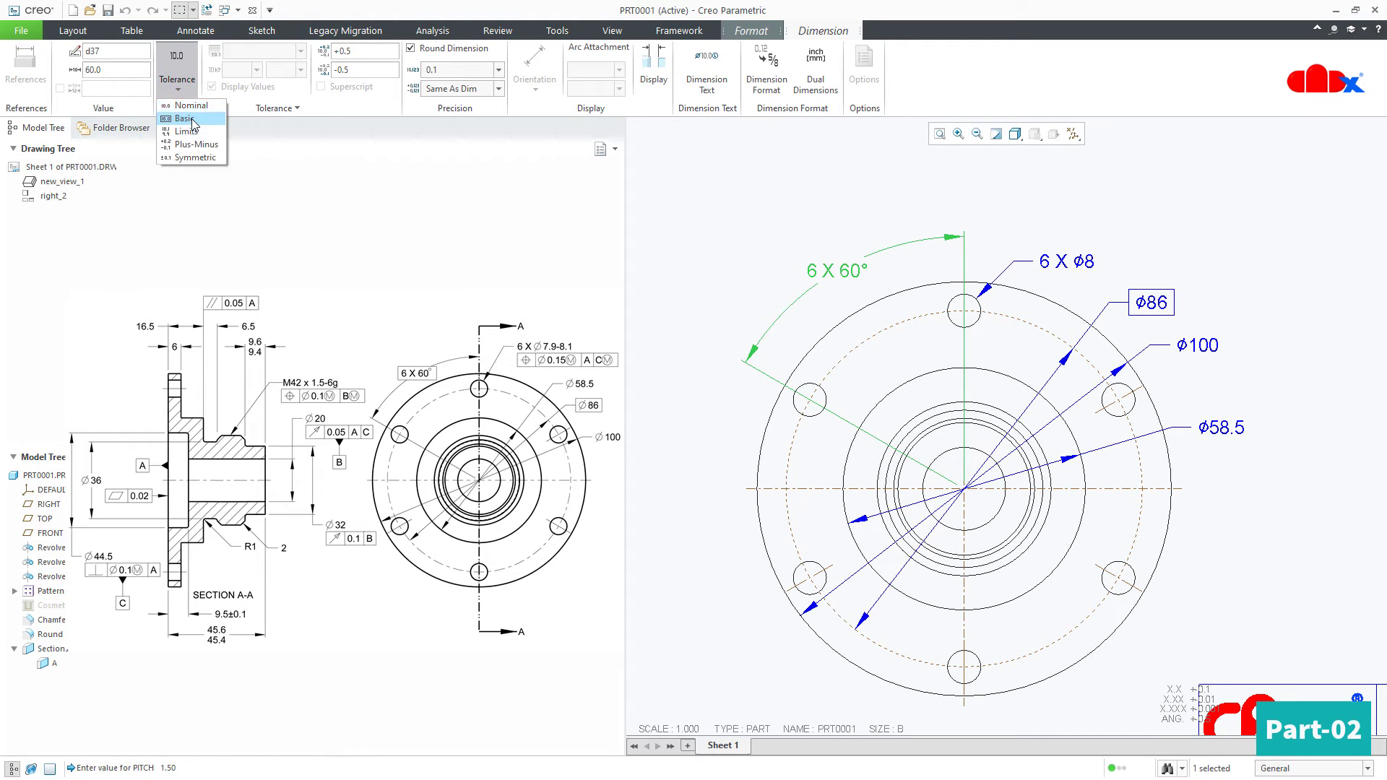
pyautogui.click(189, 118)
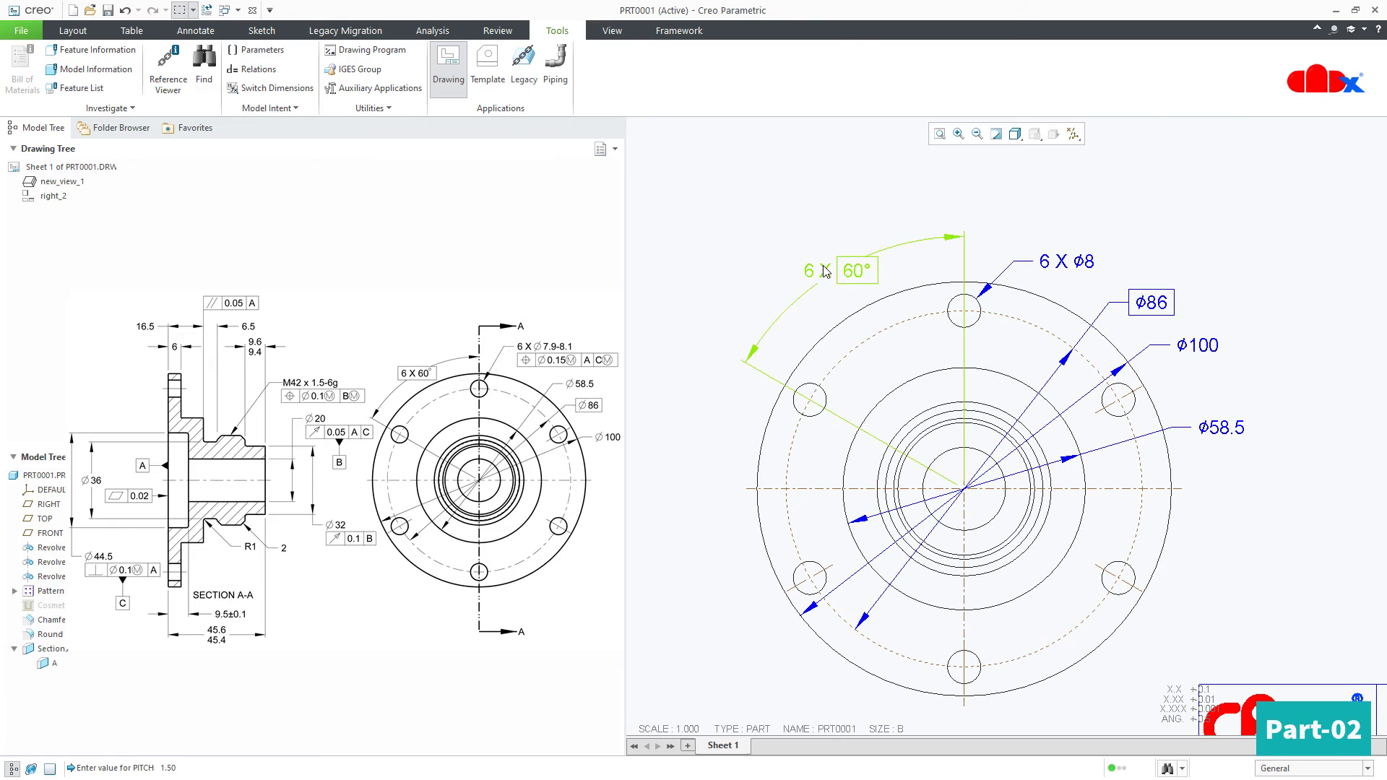
pyautogui.click(177, 81)
pyautogui.click(184, 103)
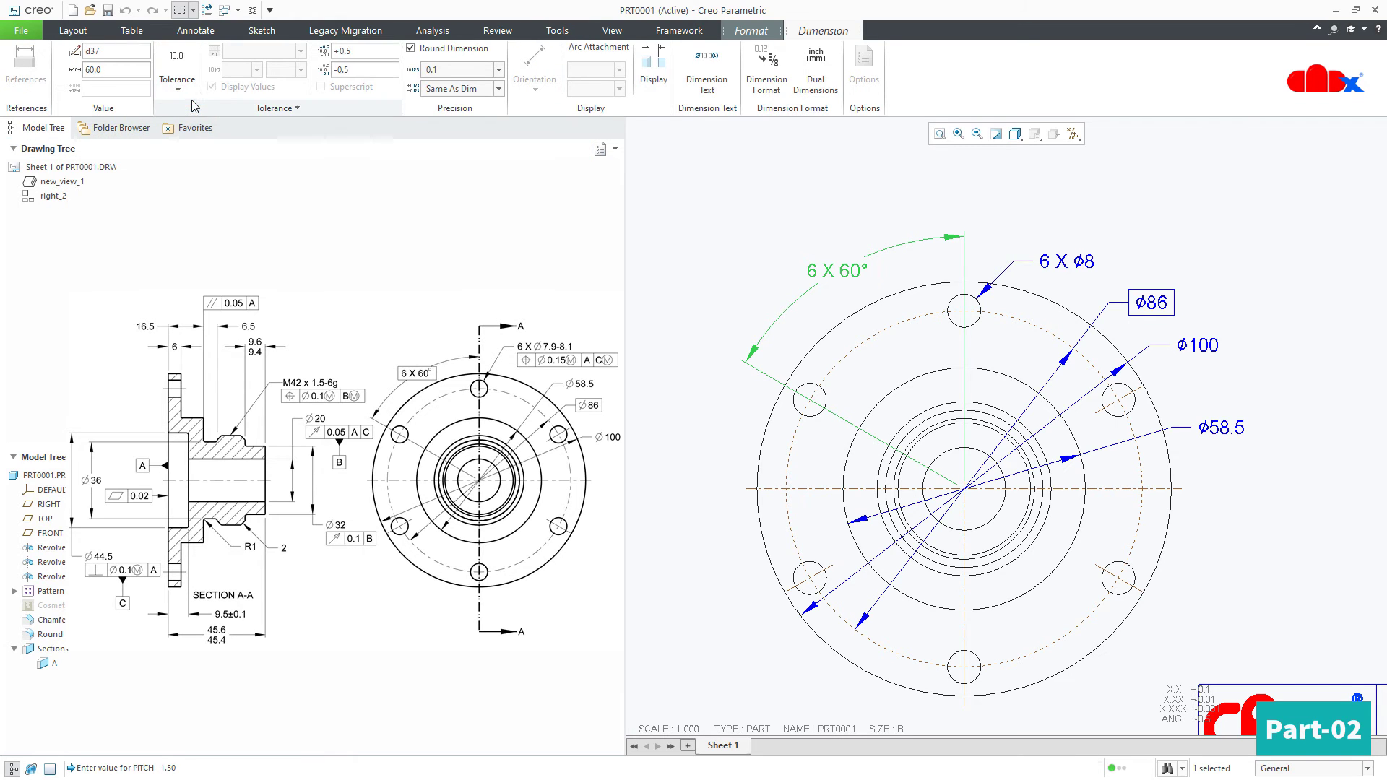
pyautogui.click(699, 217)
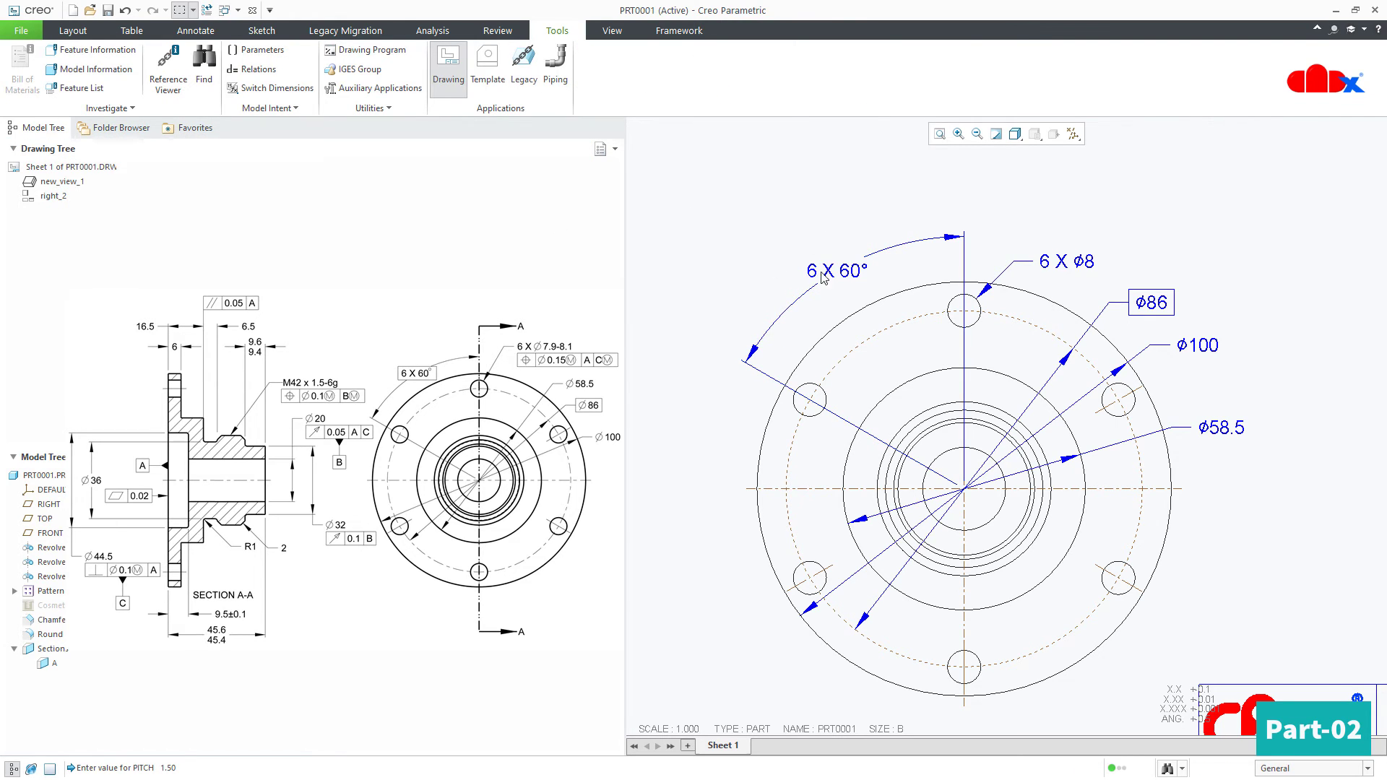
# Box the whole angle callout of the hole pattern by enclosing its dimension text as "@[&P40 X @D@]"
pyautogui.click(855, 276)
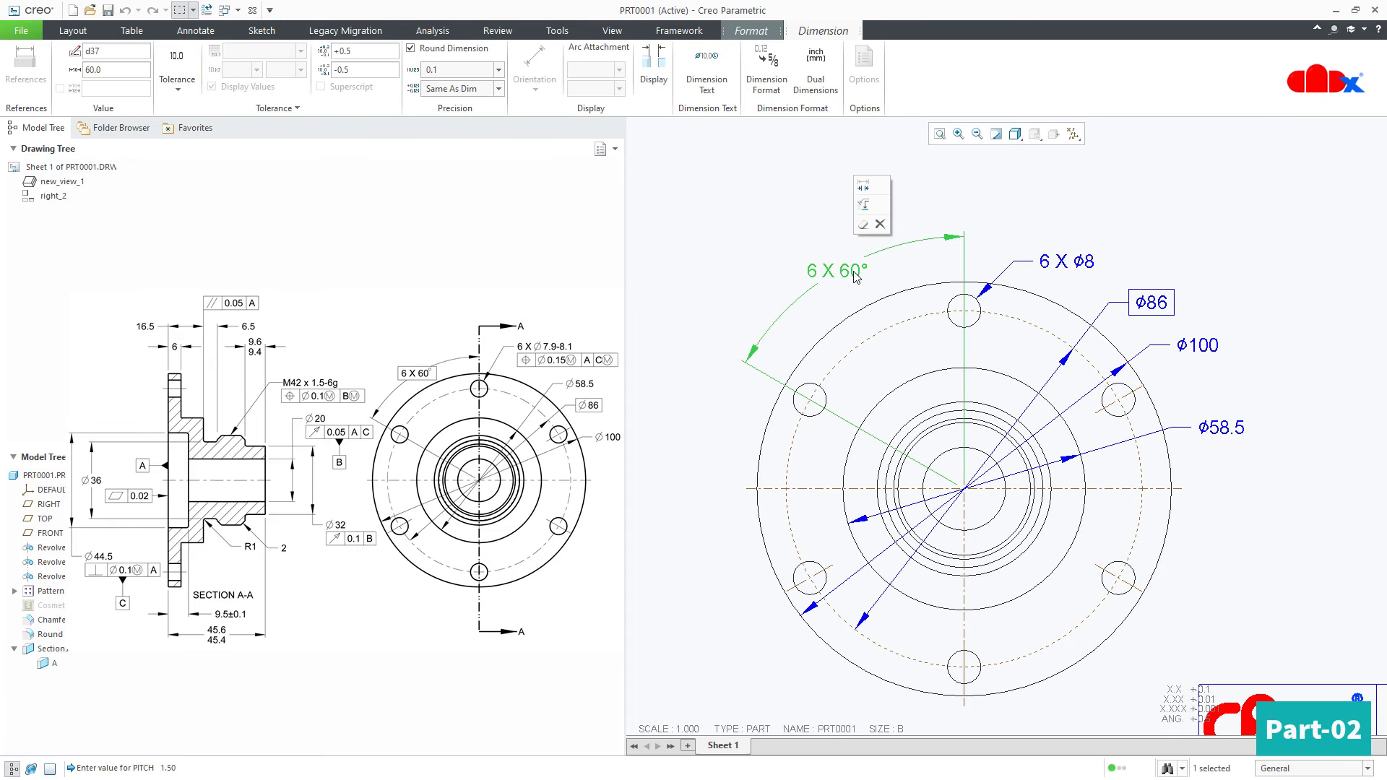
pyautogui.click(706, 73)
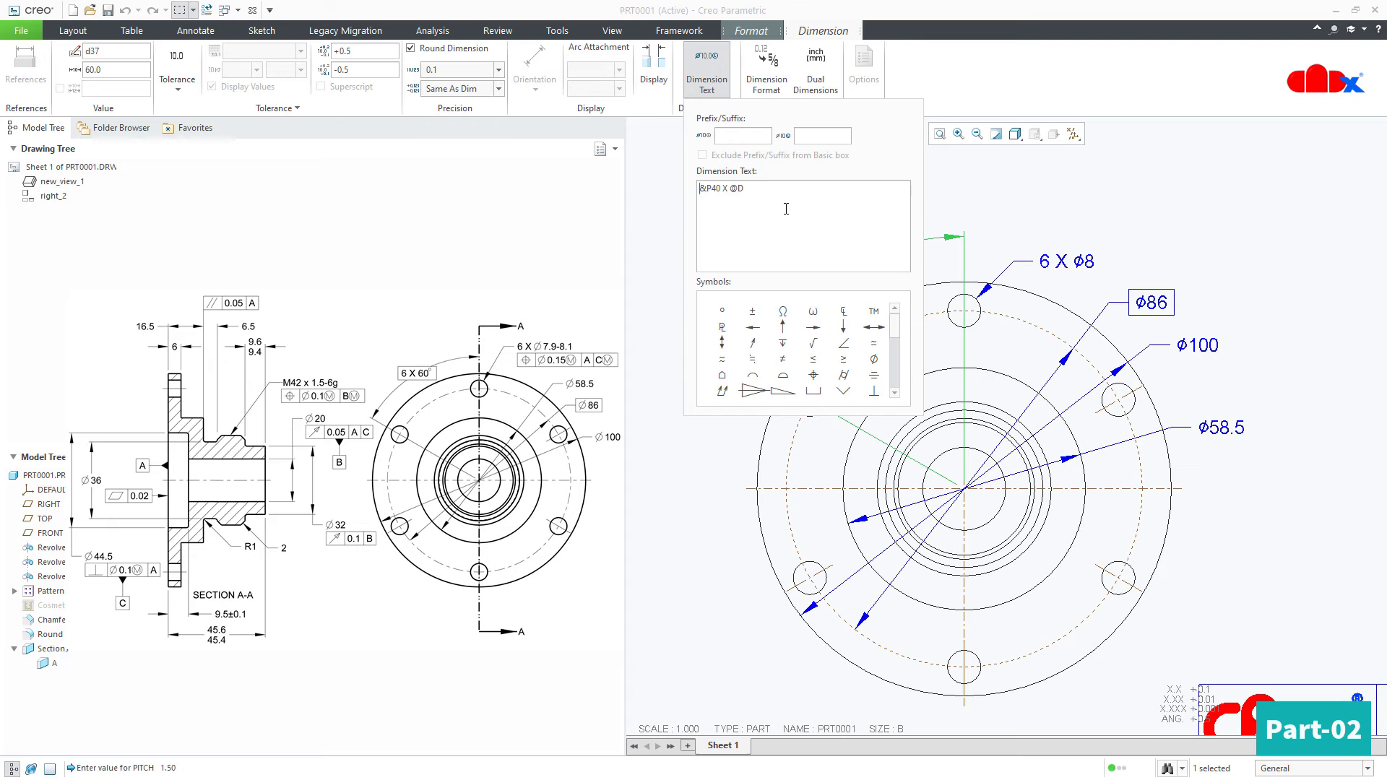
pyautogui.write('@')
pyautogui.write('[')
pyautogui.scroll(3, 1122, 403)
pyautogui.scroll(-3, 1039, 378)
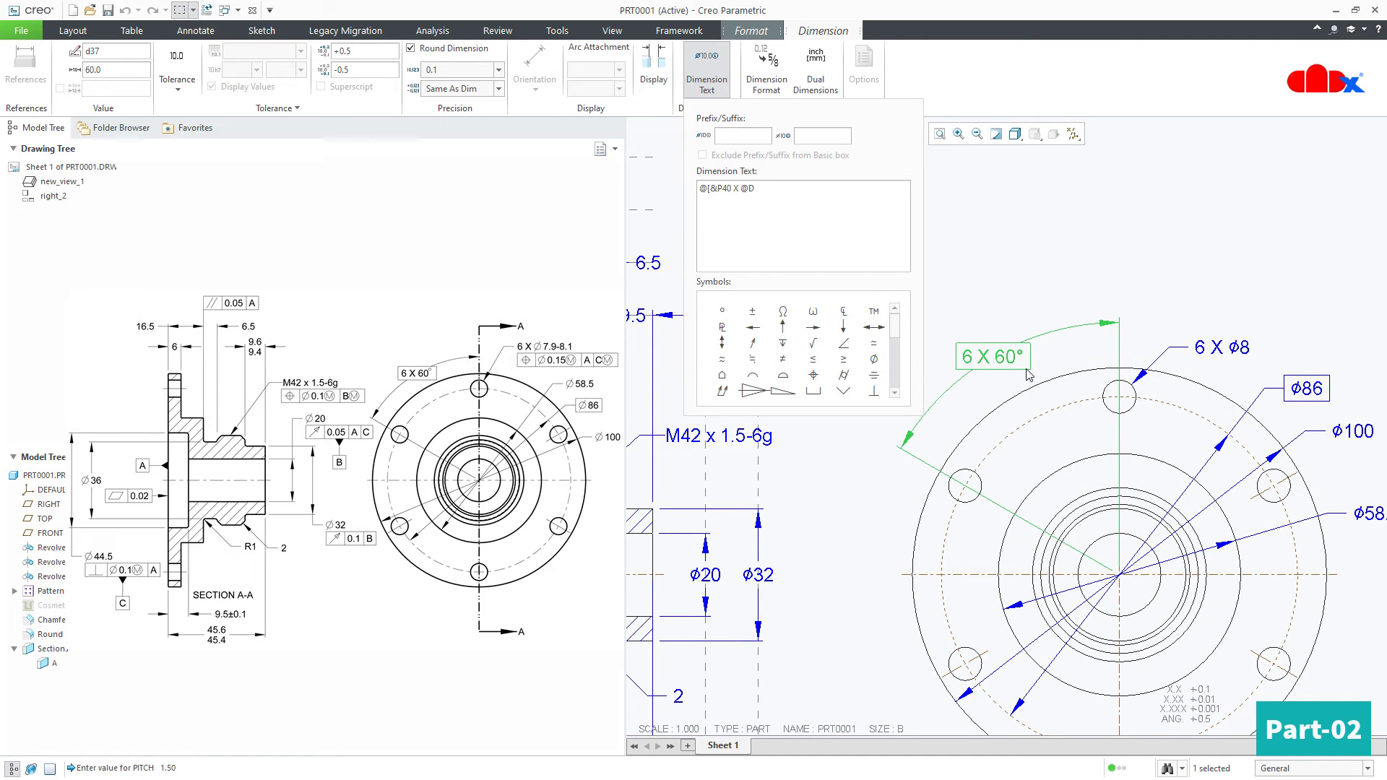
pyautogui.click(777, 192)
pyautogui.write('@]')
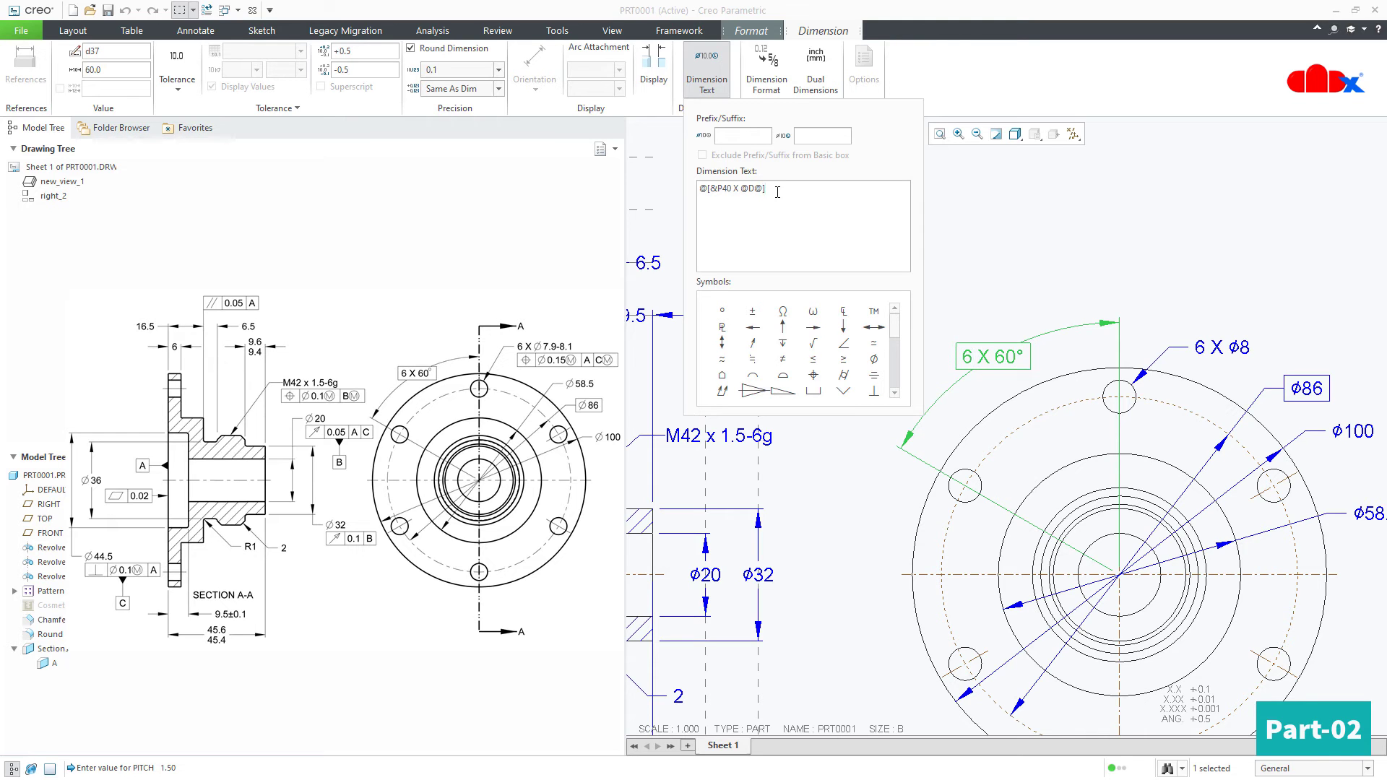
pyautogui.click(987, 254)
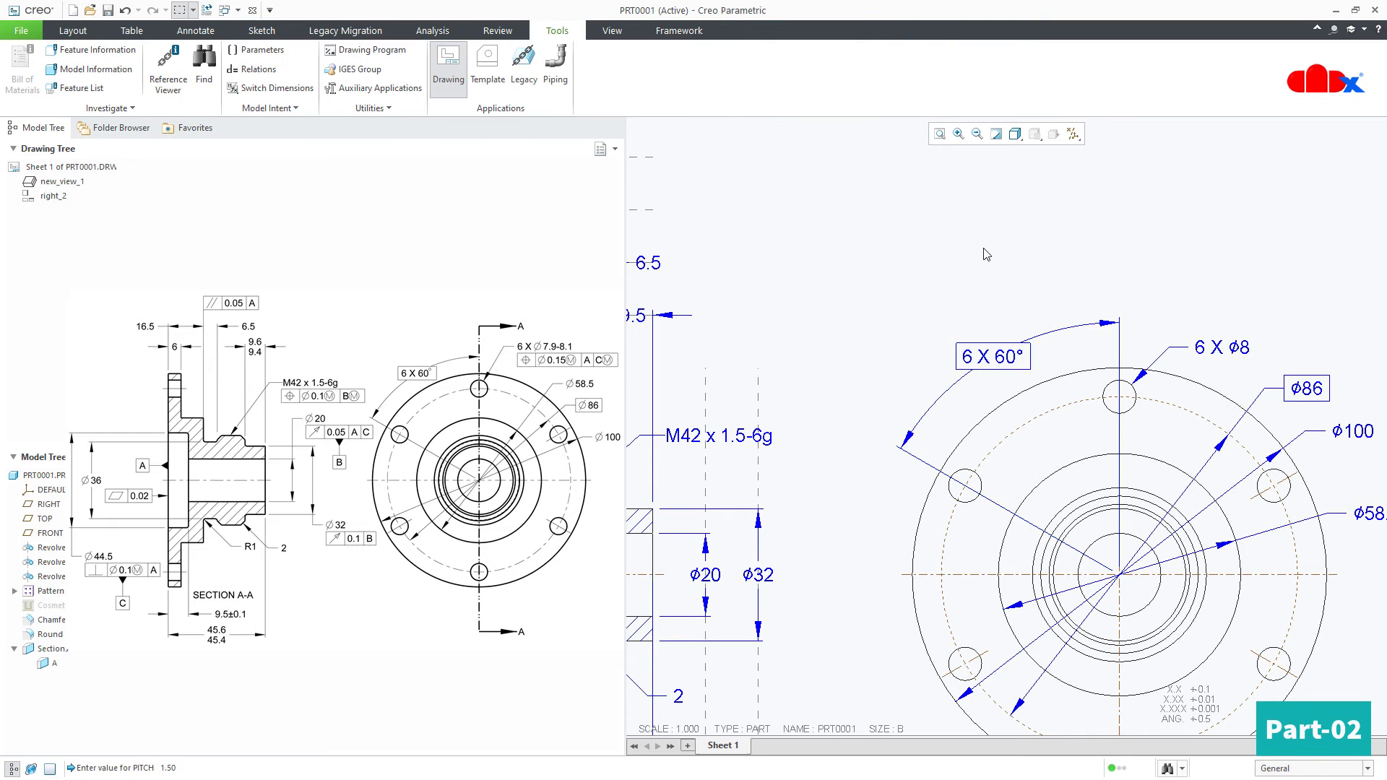
# Give the overall 45.5 length dimension below the section view a Limits tolerance
pyautogui.moveTo(1022, 379); pyautogui.dragTo(900, 316, button='middle')
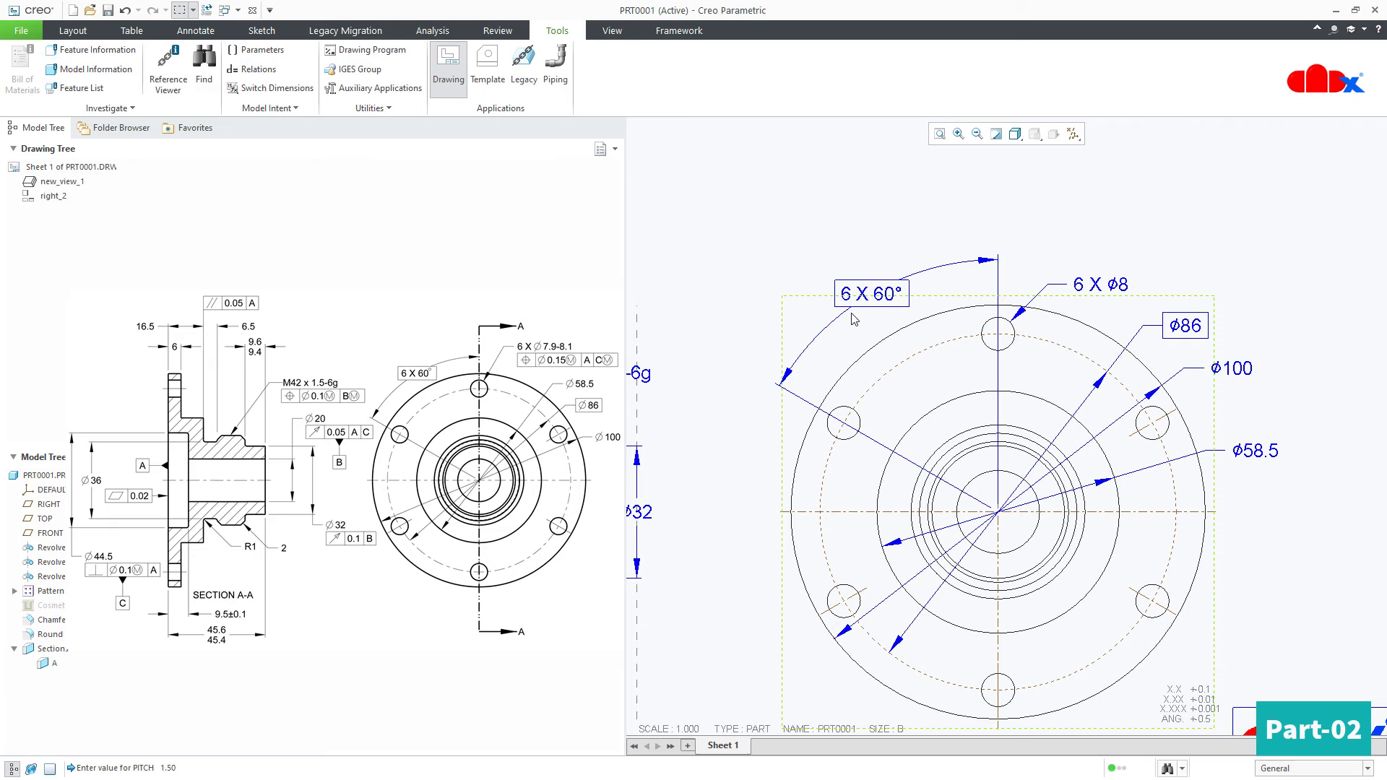
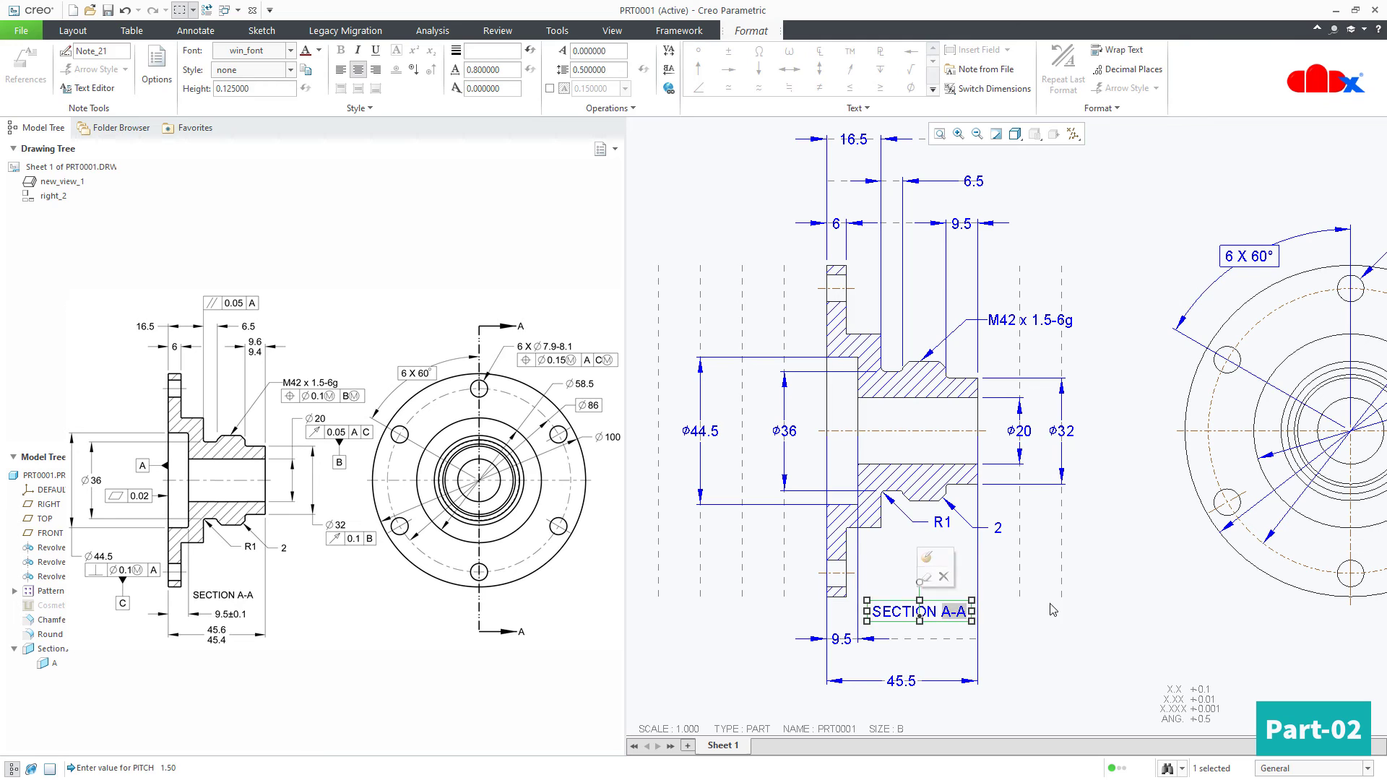
pyautogui.moveTo(1112, 622); pyautogui.dragTo(1086, 613, button='middle')
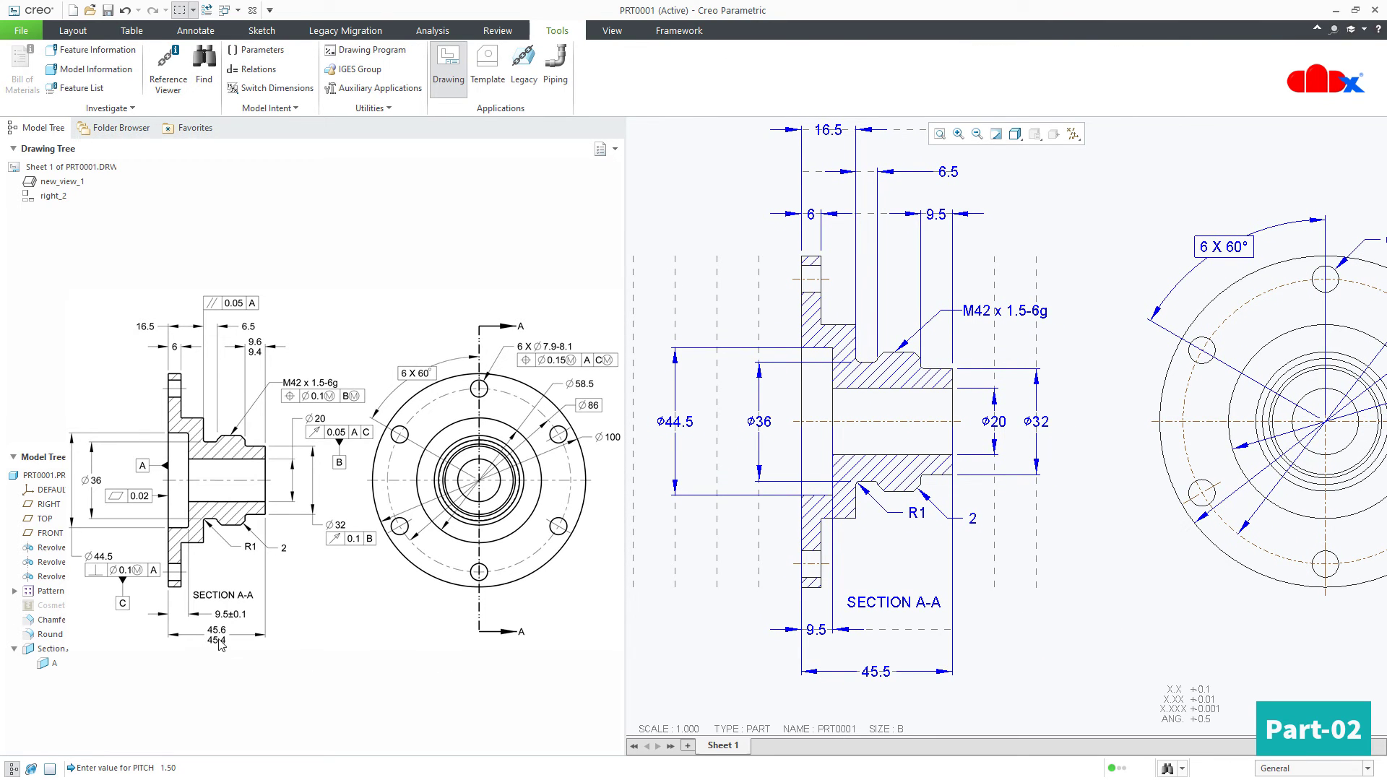
pyautogui.click(870, 677)
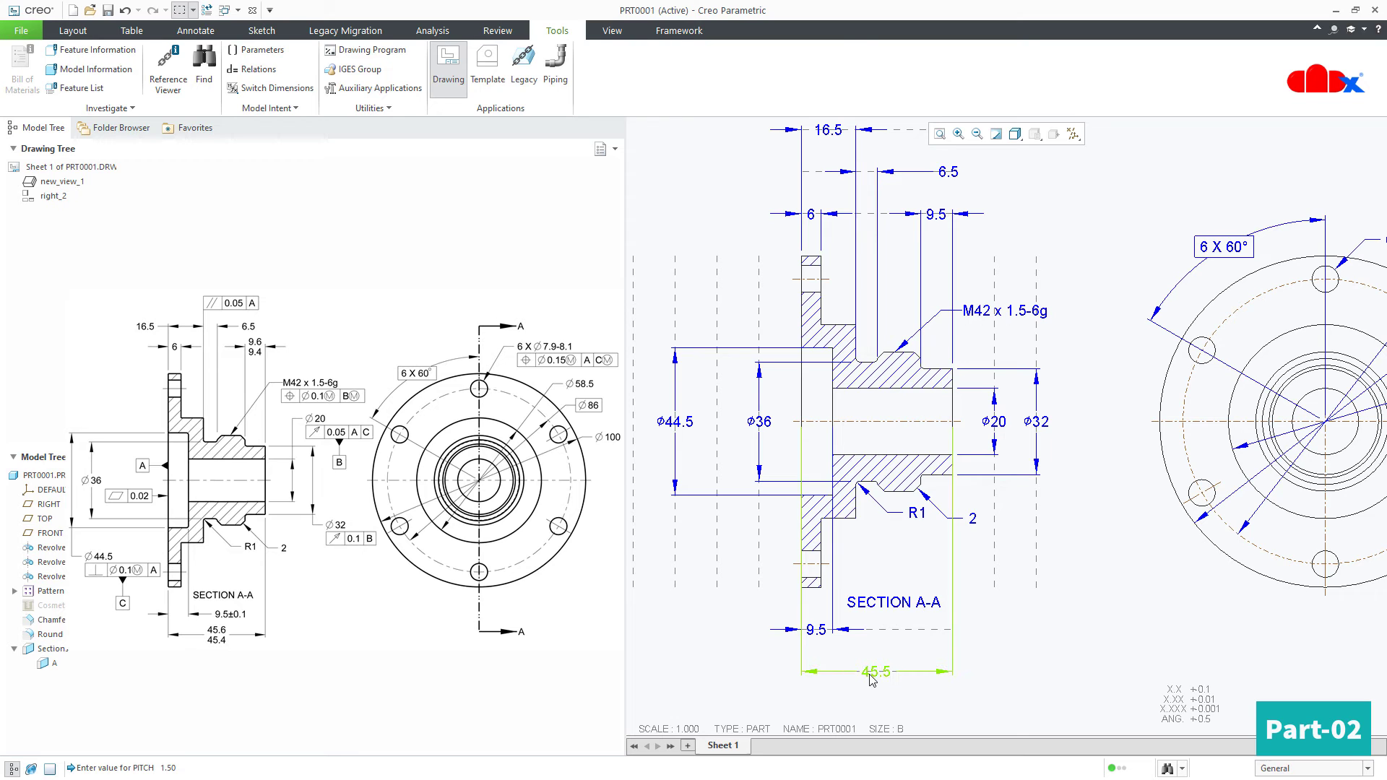
pyautogui.click(177, 76)
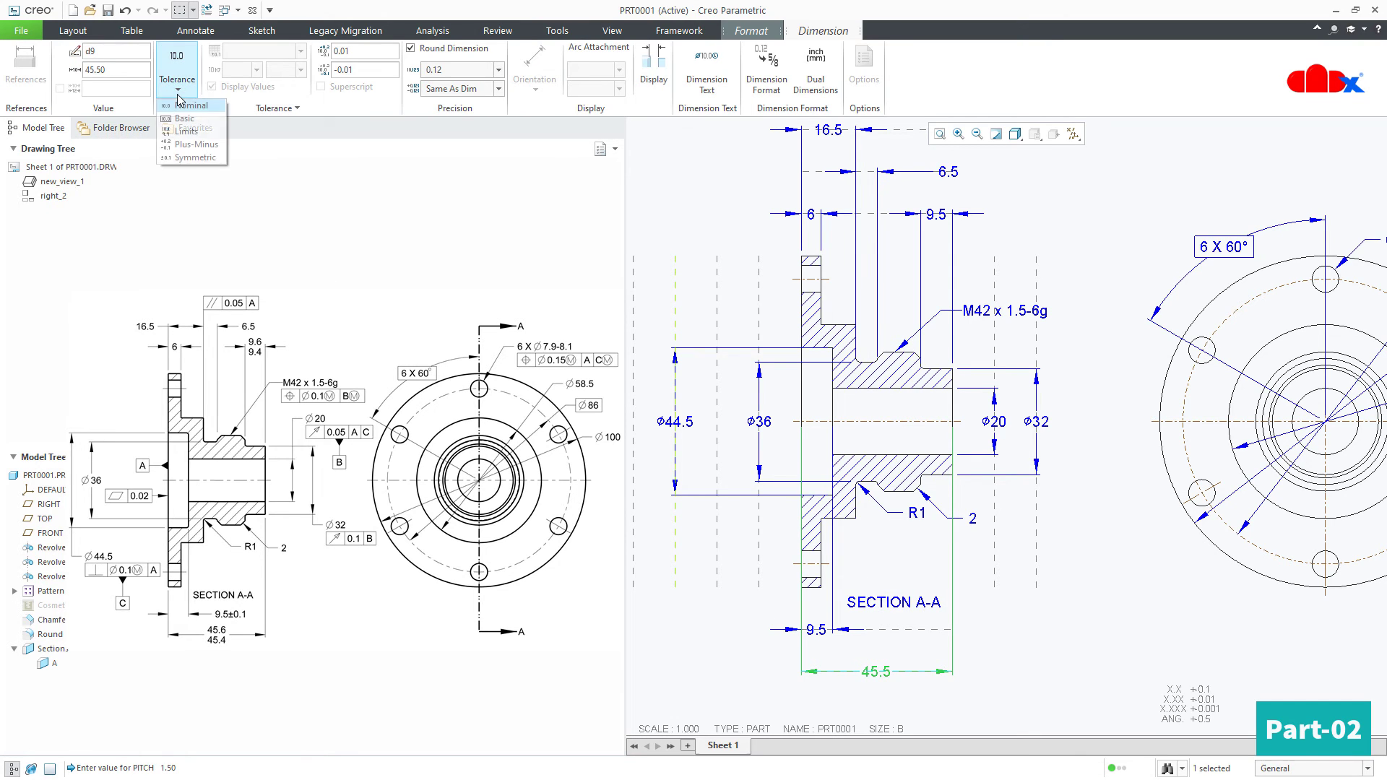
pyautogui.click(185, 132)
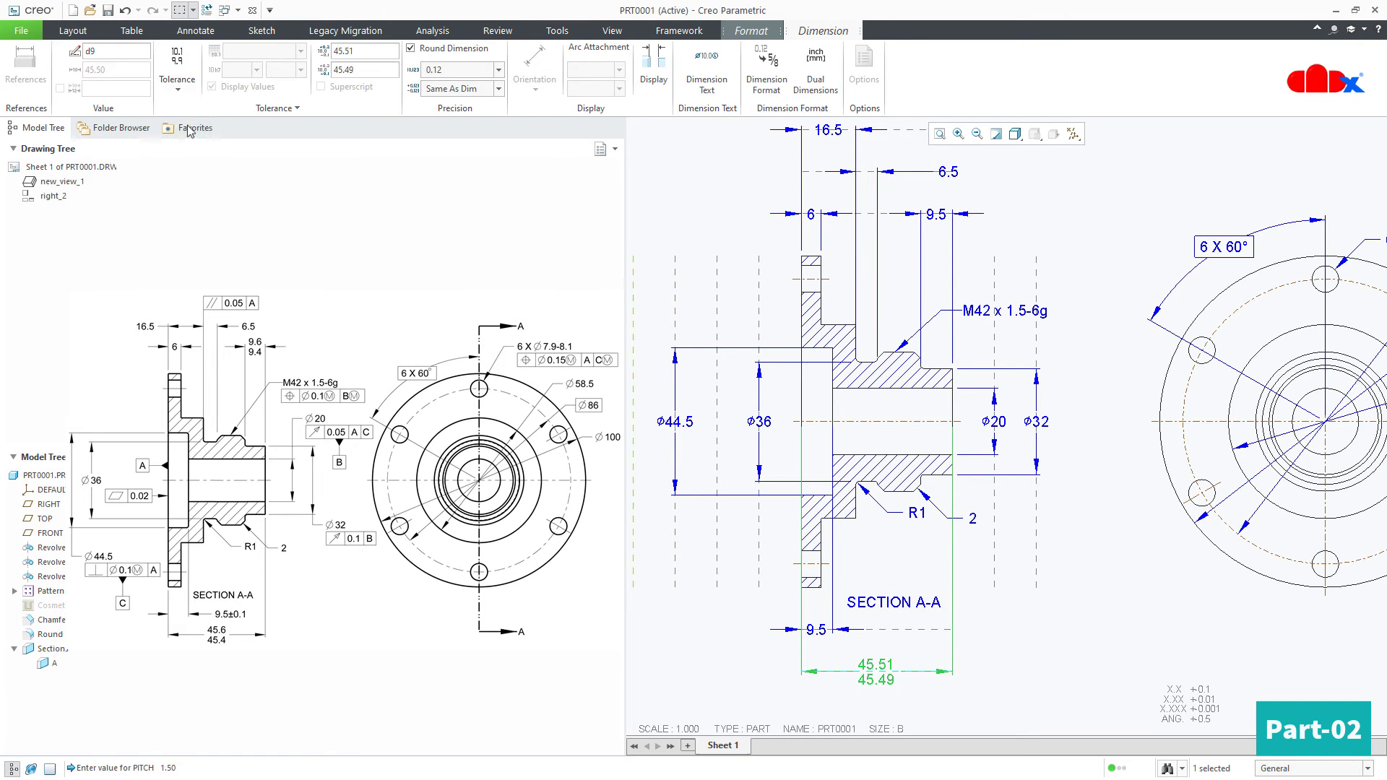
# Set the overall length limits to 45.6 upper and 45.4 lower, rounded to one decimal place
pyautogui.moveTo(373, 56); pyautogui.dragTo(348, 55)
pyautogui.write('6')
pyautogui.moveTo(364, 70); pyautogui.dragTo(345, 70)
pyautogui.write('4')
pyautogui.click(498, 69)
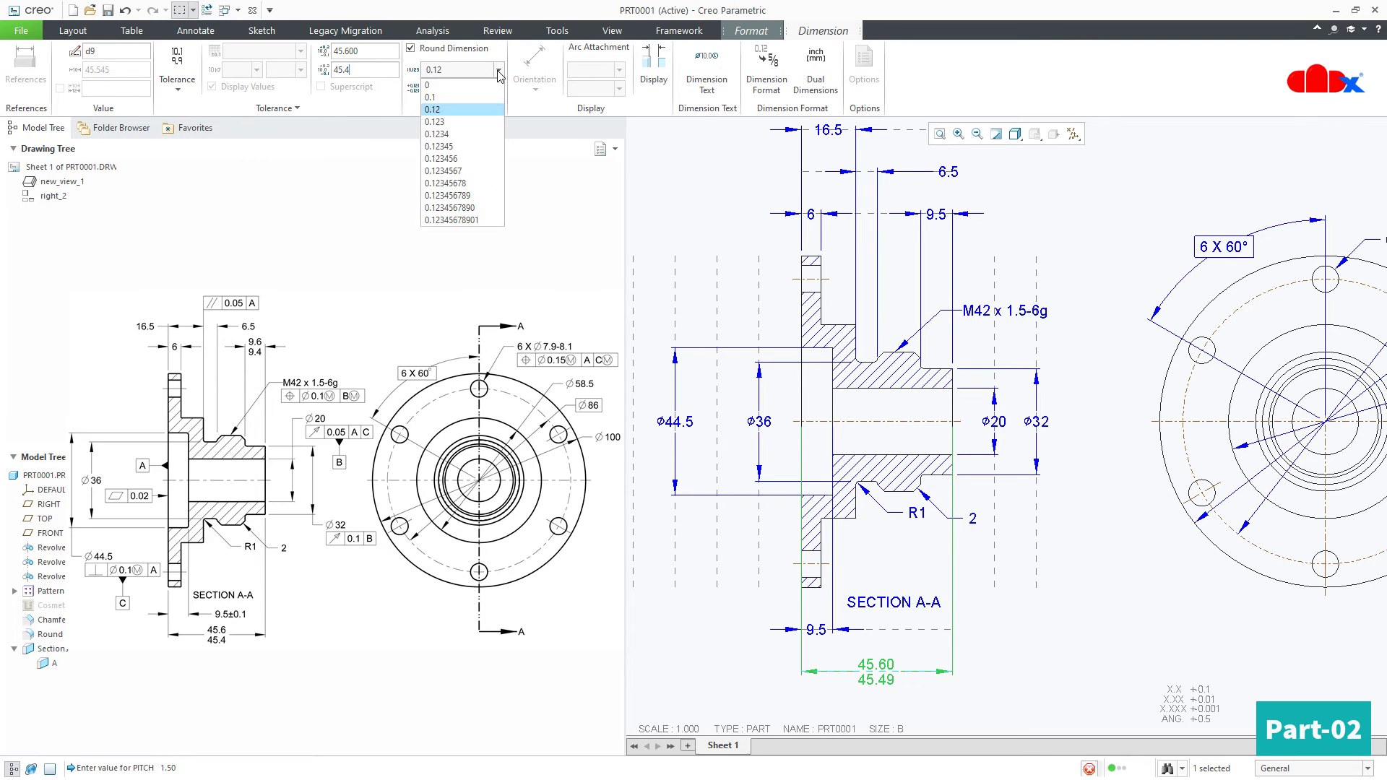
pyautogui.click(462, 96)
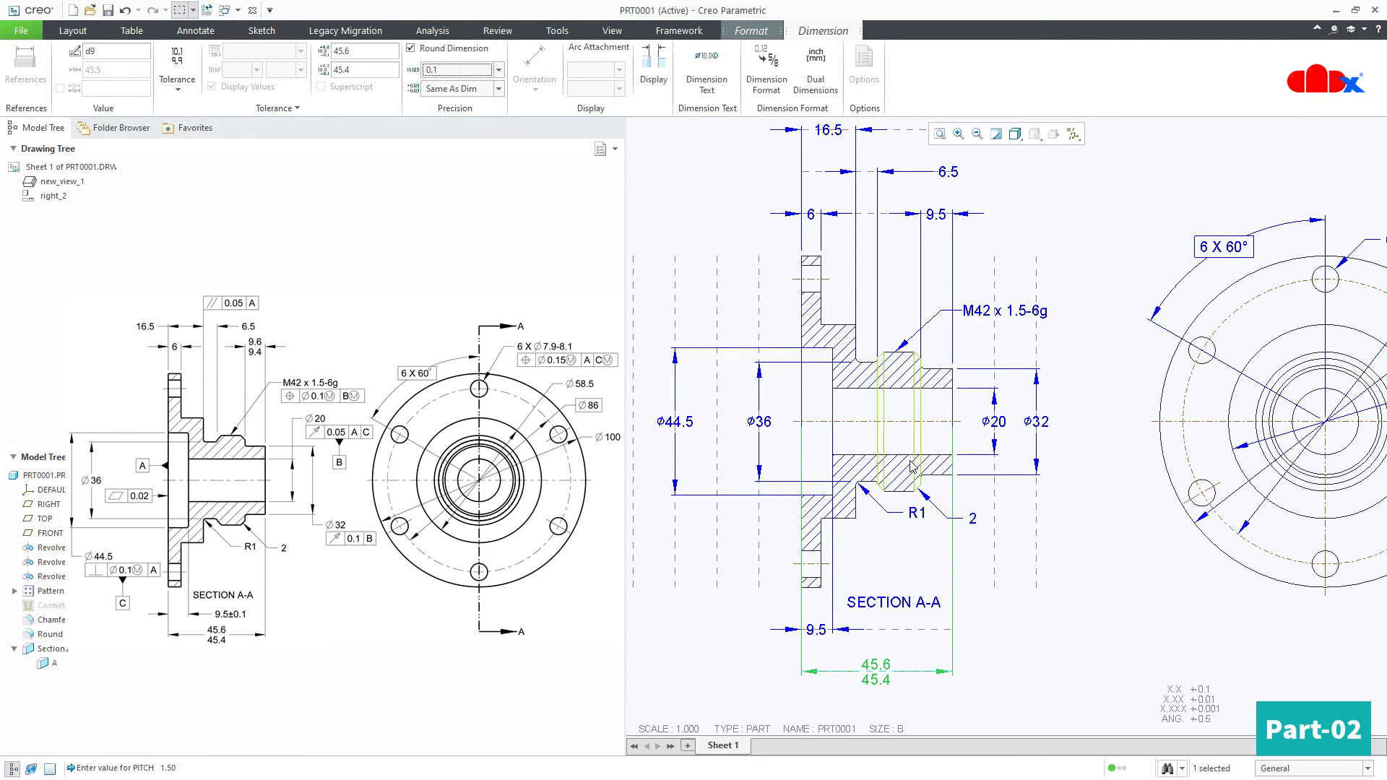
pyautogui.click(1049, 640)
# Apply a Symmetric tolerance to the 9.5 dimension below the section view and move its text clear of the arrows
pyautogui.moveTo(1044, 632); pyautogui.dragTo(1067, 571, button='middle')
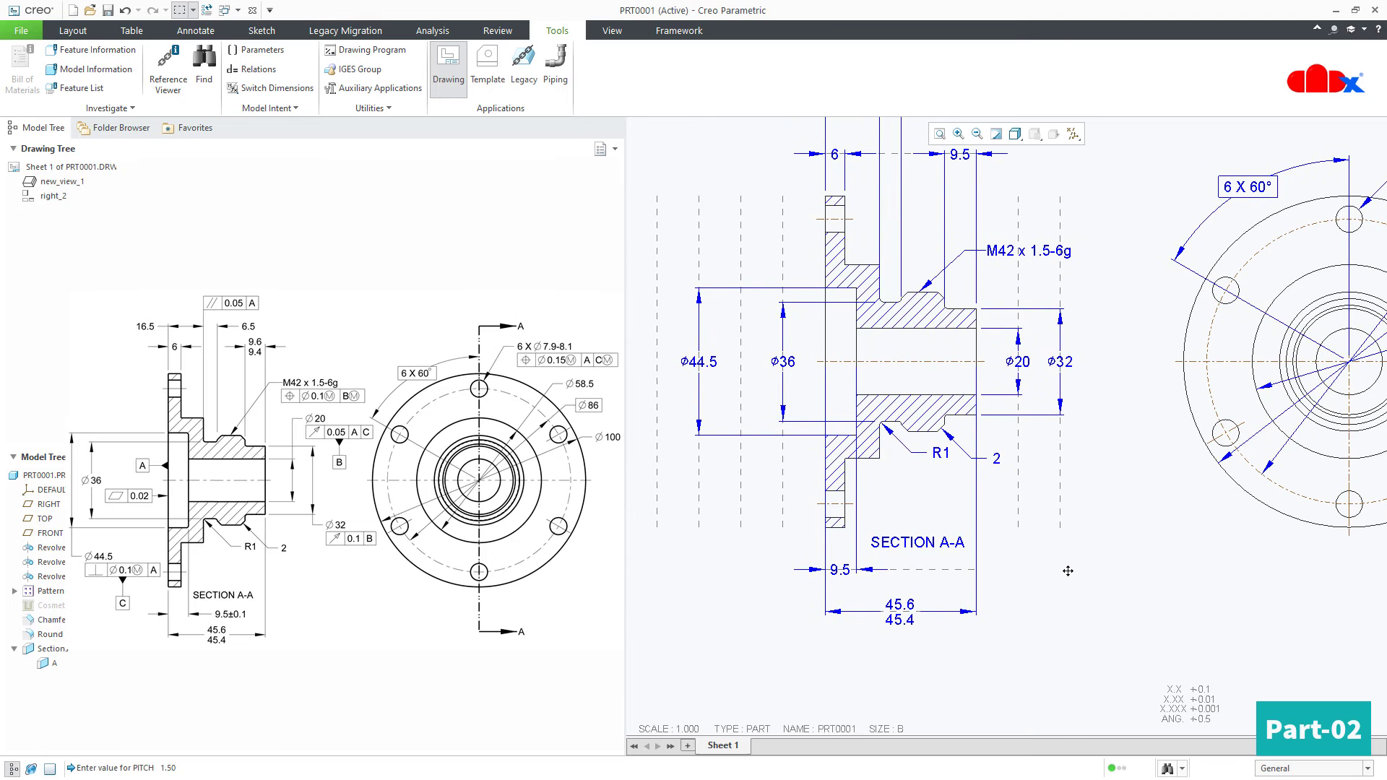
pyautogui.click(849, 570)
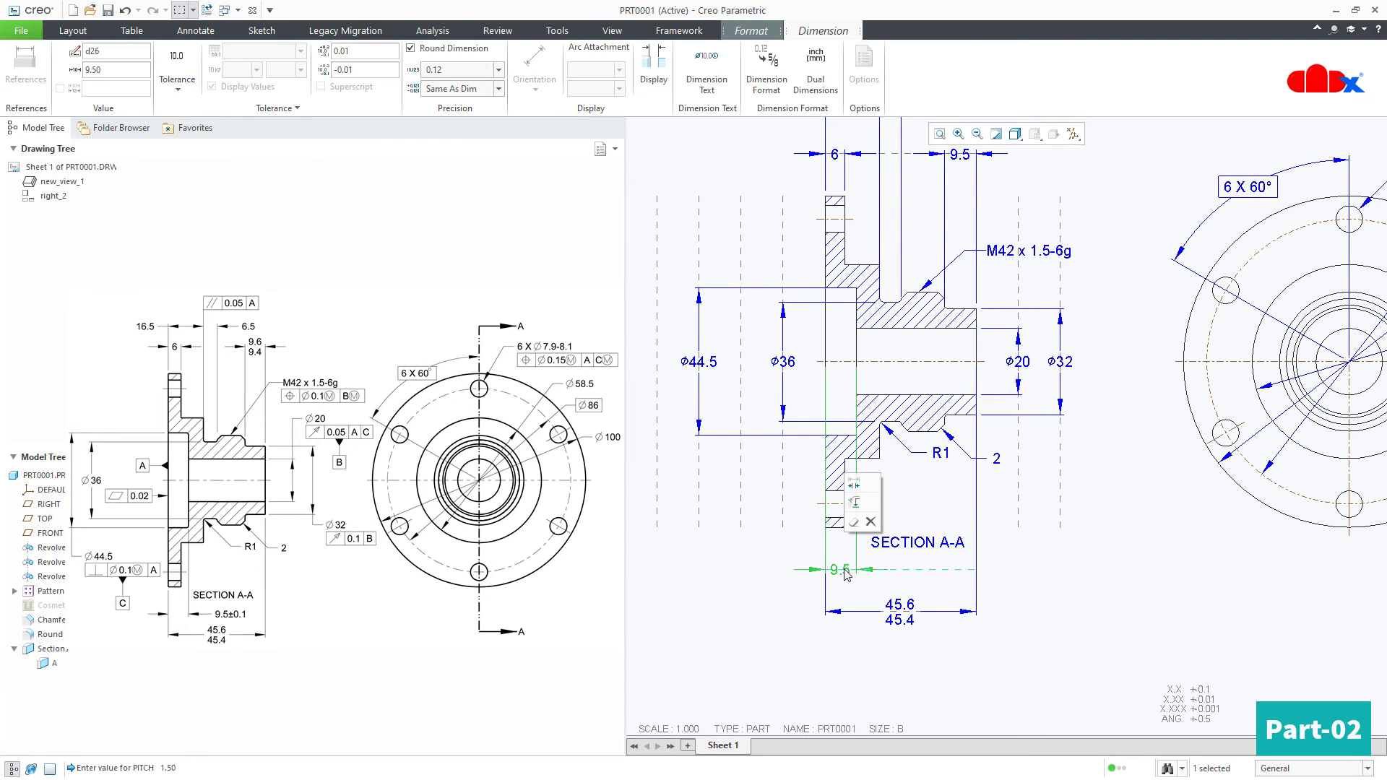
pyautogui.click(177, 79)
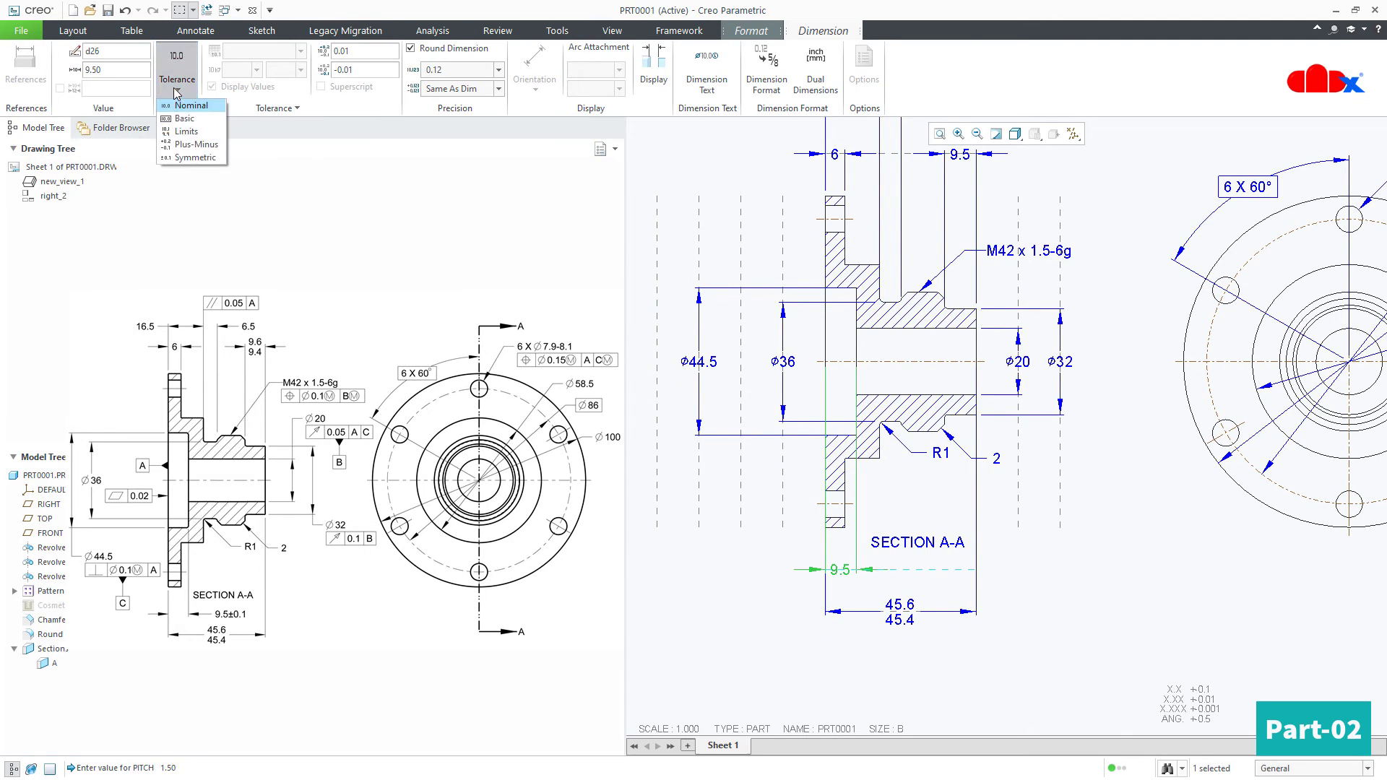
pyautogui.click(190, 157)
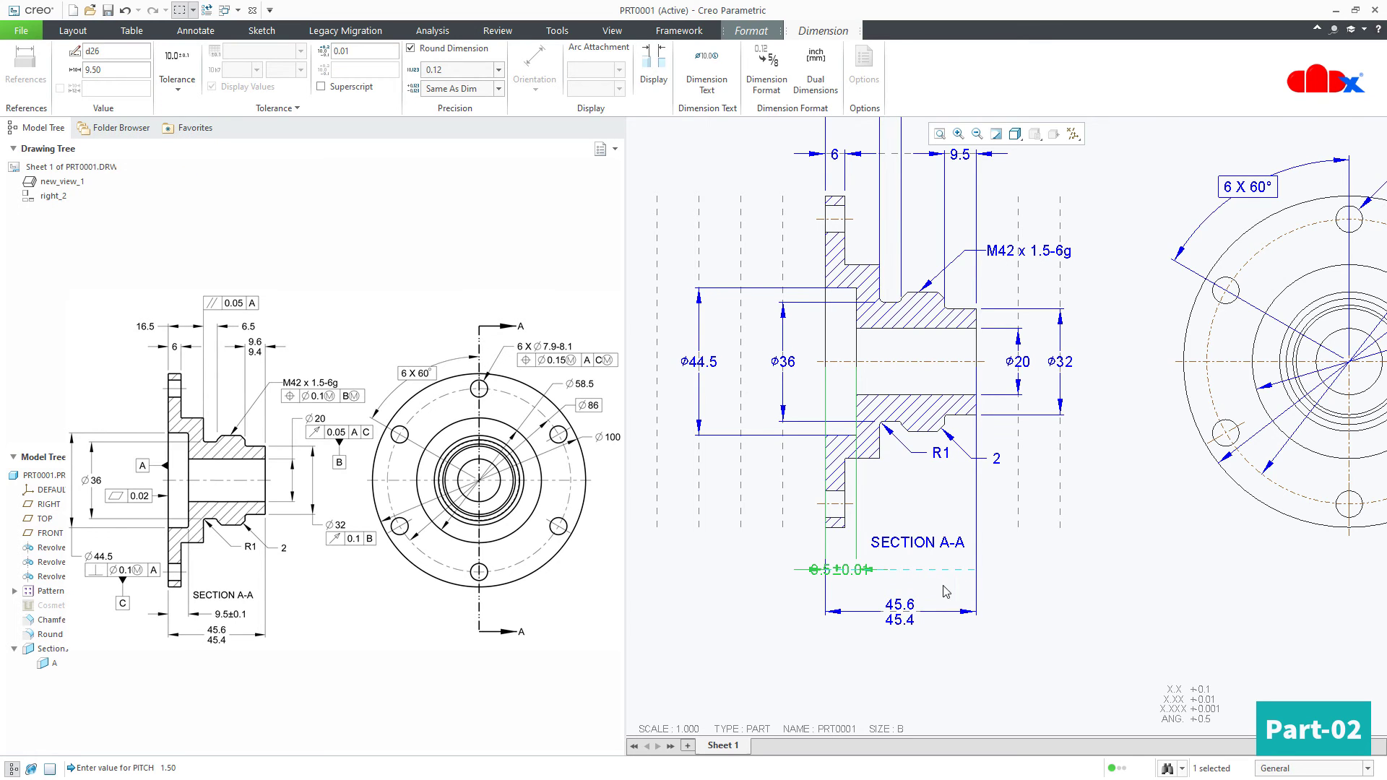
pyautogui.scroll(2, 944, 590)
pyautogui.moveTo(735, 559); pyautogui.dragTo(853, 558)
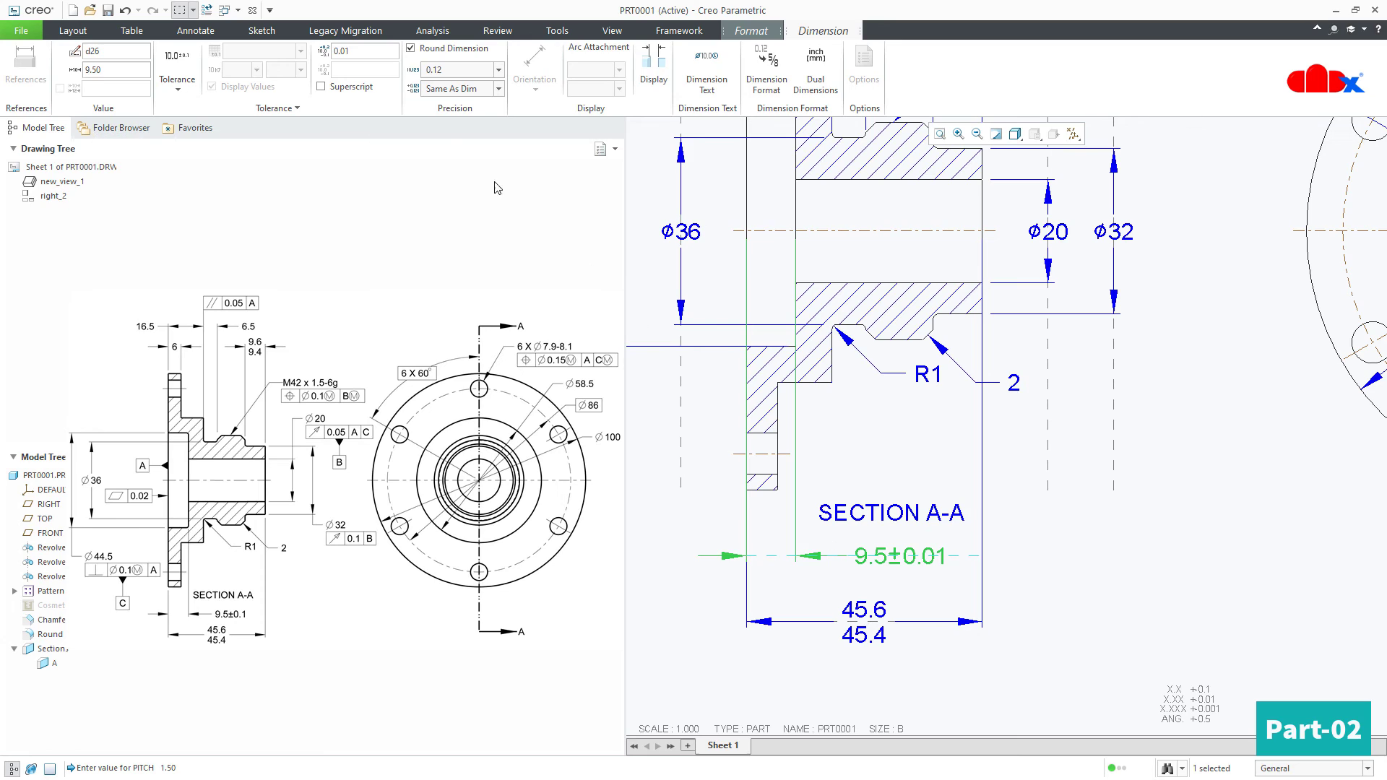
# Round the lower 9.5 dimension to one decimal place and set its symmetric tolerance to 0.1
pyautogui.click(451, 70)
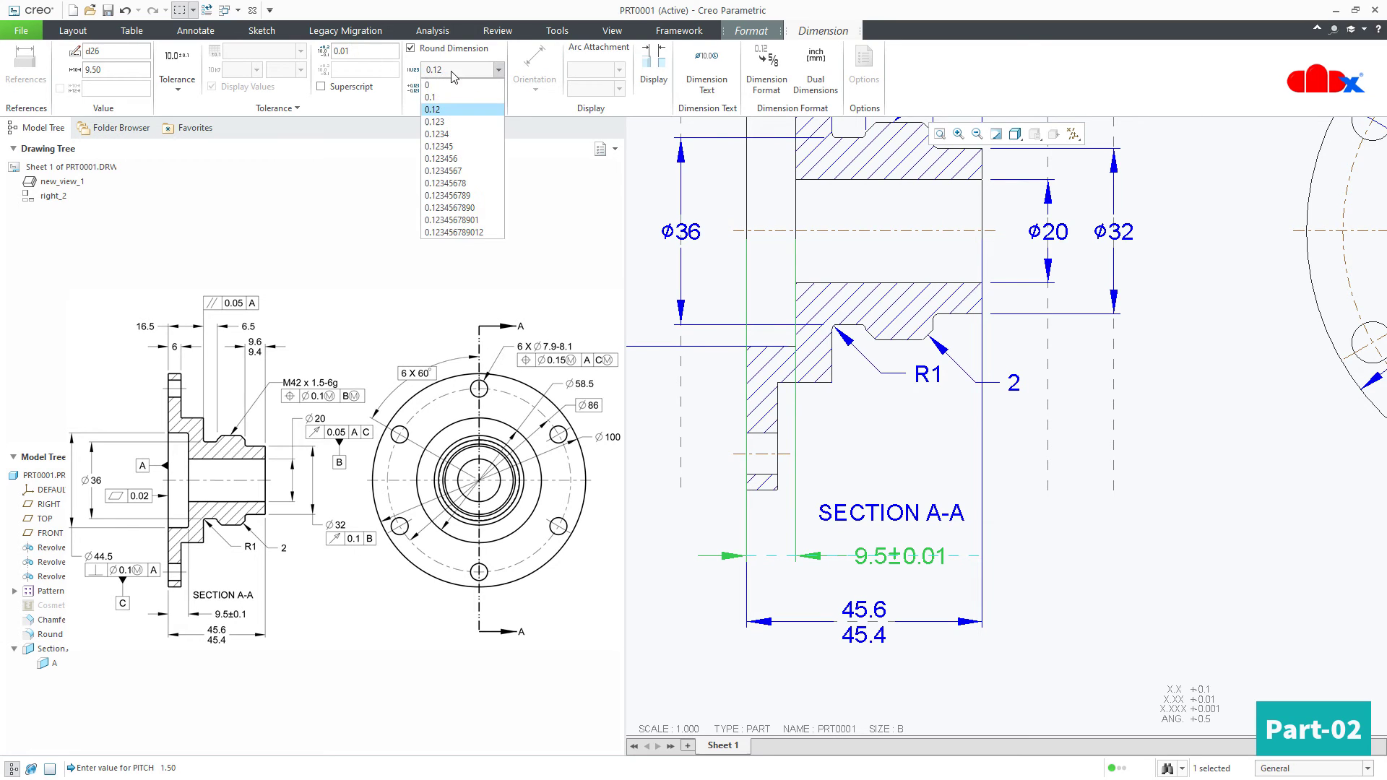
pyautogui.click(454, 99)
pyautogui.click(382, 58)
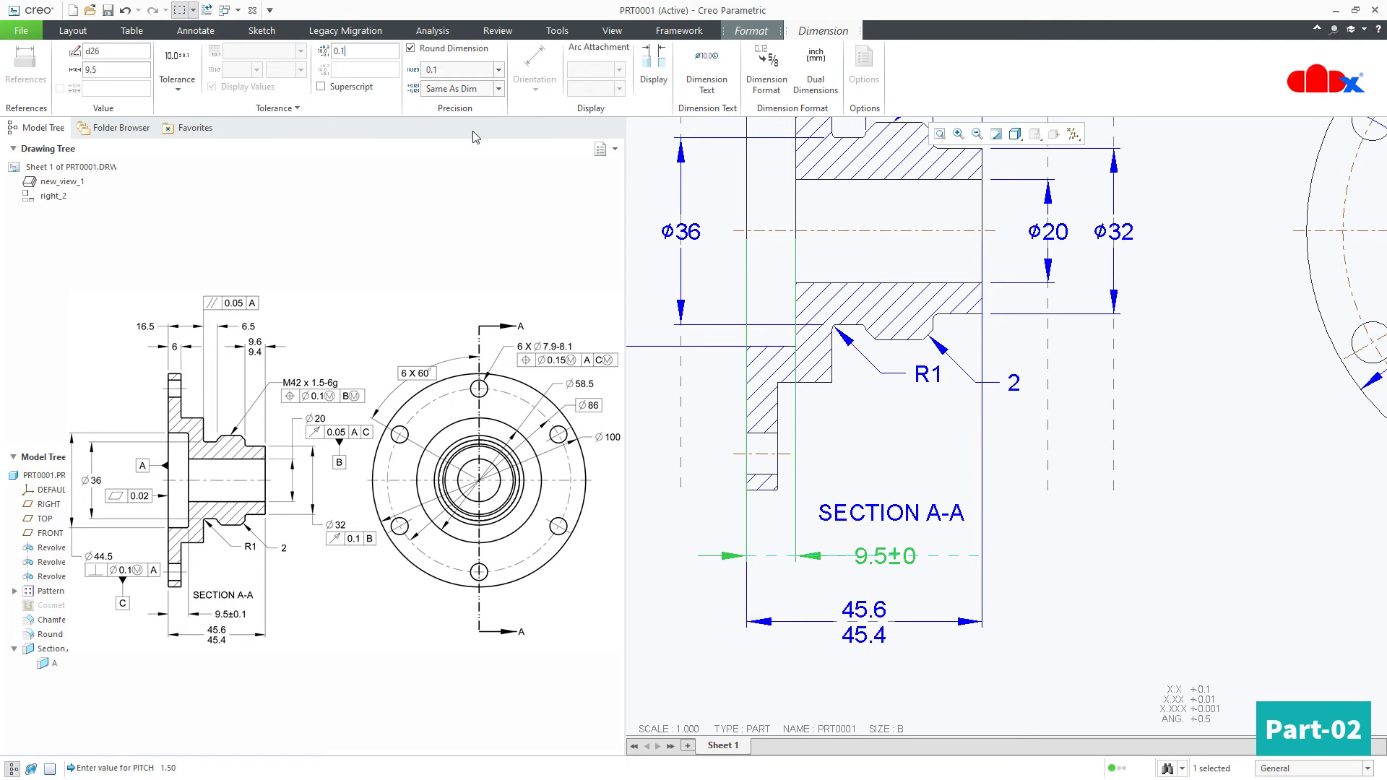
pyautogui.click(1038, 548)
# Give the 9.5 dimension above the section view's small-diameter end a Limits tolerance
pyautogui.scroll(-3, 1042, 552)
pyautogui.moveTo(1042, 552)
pyautogui.keyDown('shift'); pyautogui.mouseDown(button='middle')
pyautogui.moveTo(1068, 576)
pyautogui.moveTo(1084, 650)
pyautogui.mouseUp(button='middle'); pyautogui.keyUp('shift')
pyautogui.click(1003, 290)
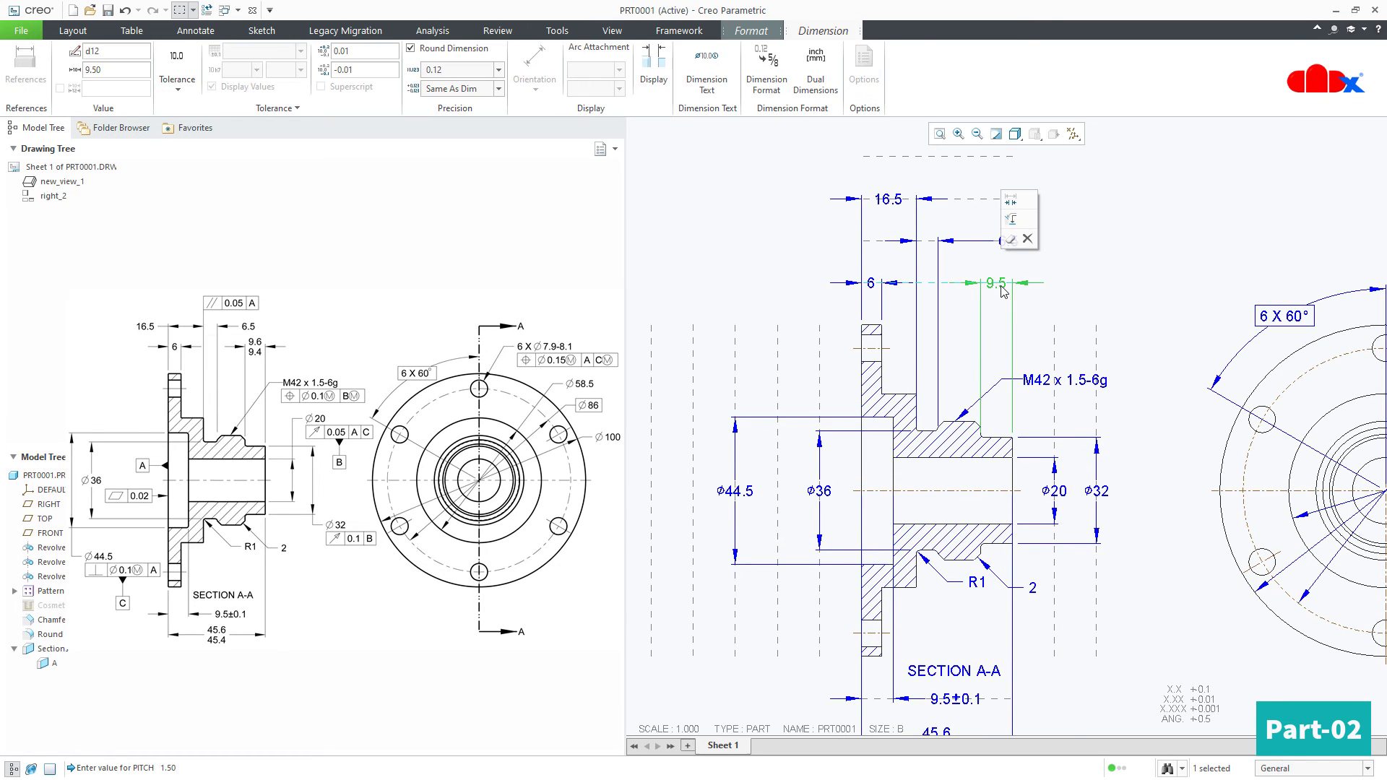
pyautogui.click(180, 76)
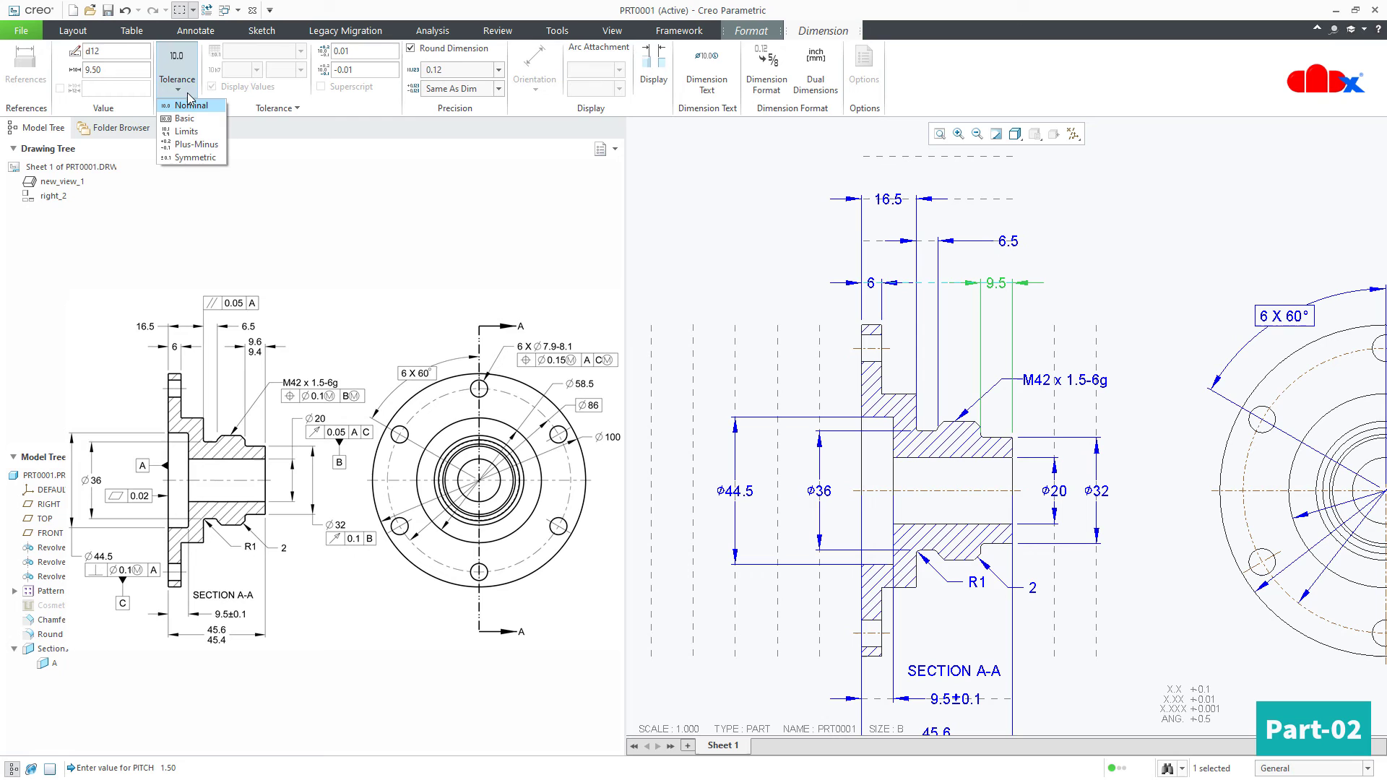
pyautogui.click(200, 136)
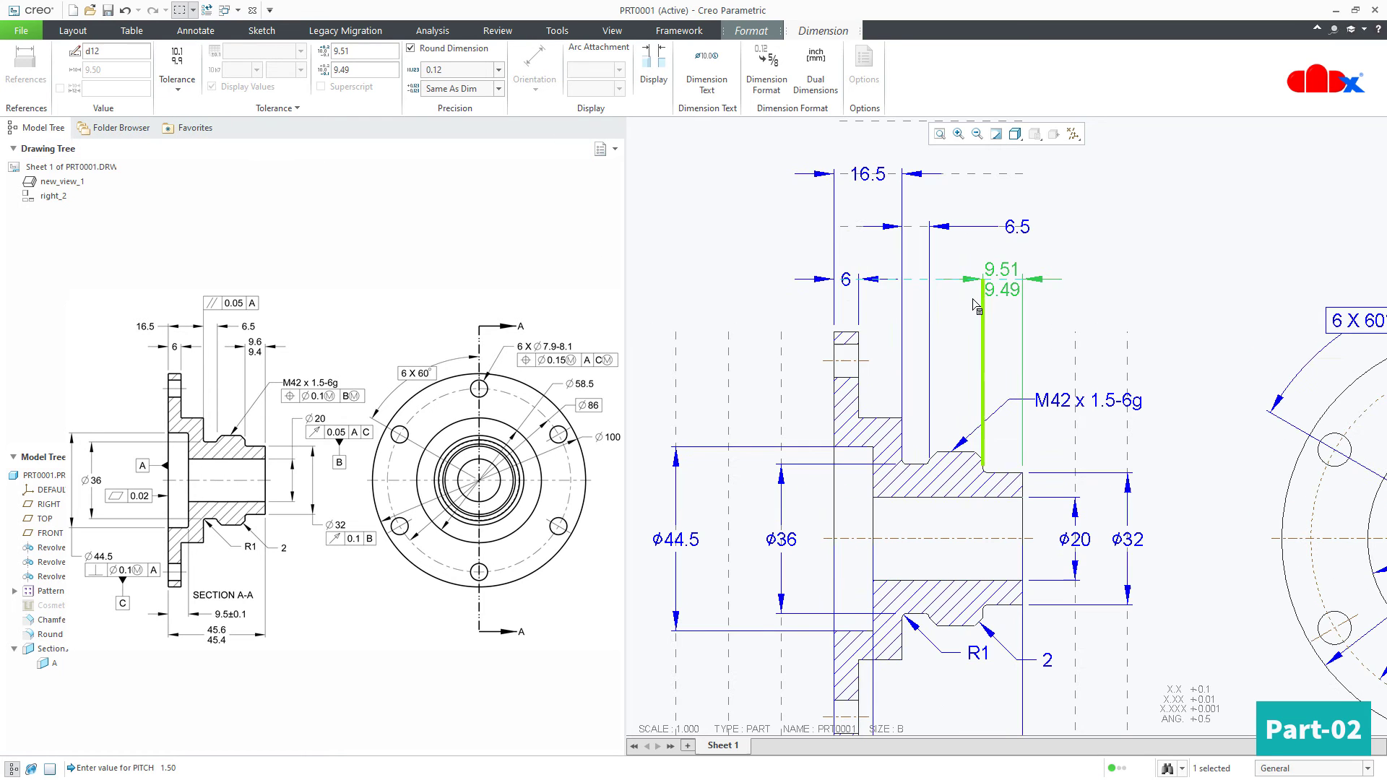
pyautogui.scroll(-2, 972, 300)
# Round the upper 9.5 dimension to one decimal place and set its limits to 9.6 and 9.4
pyautogui.click(442, 72)
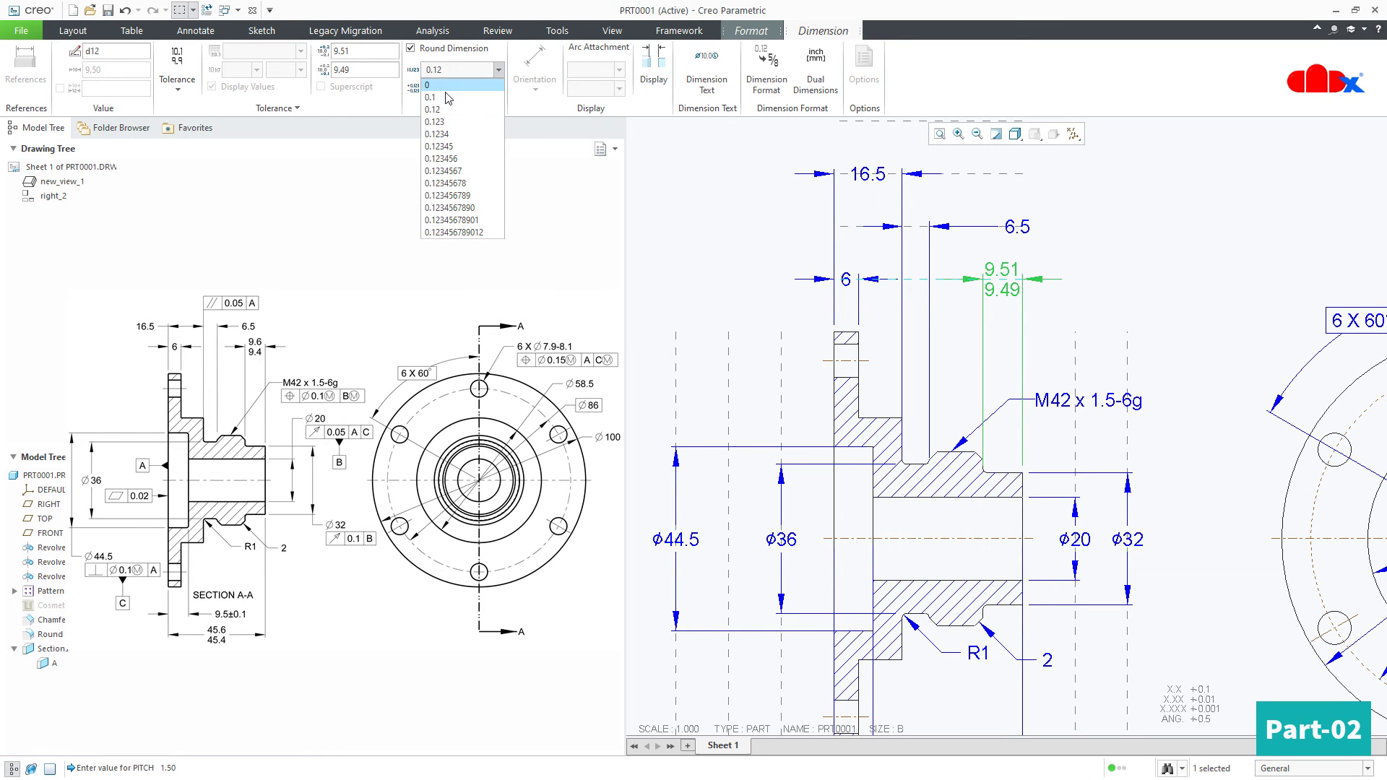
pyautogui.click(437, 98)
pyautogui.click(365, 55)
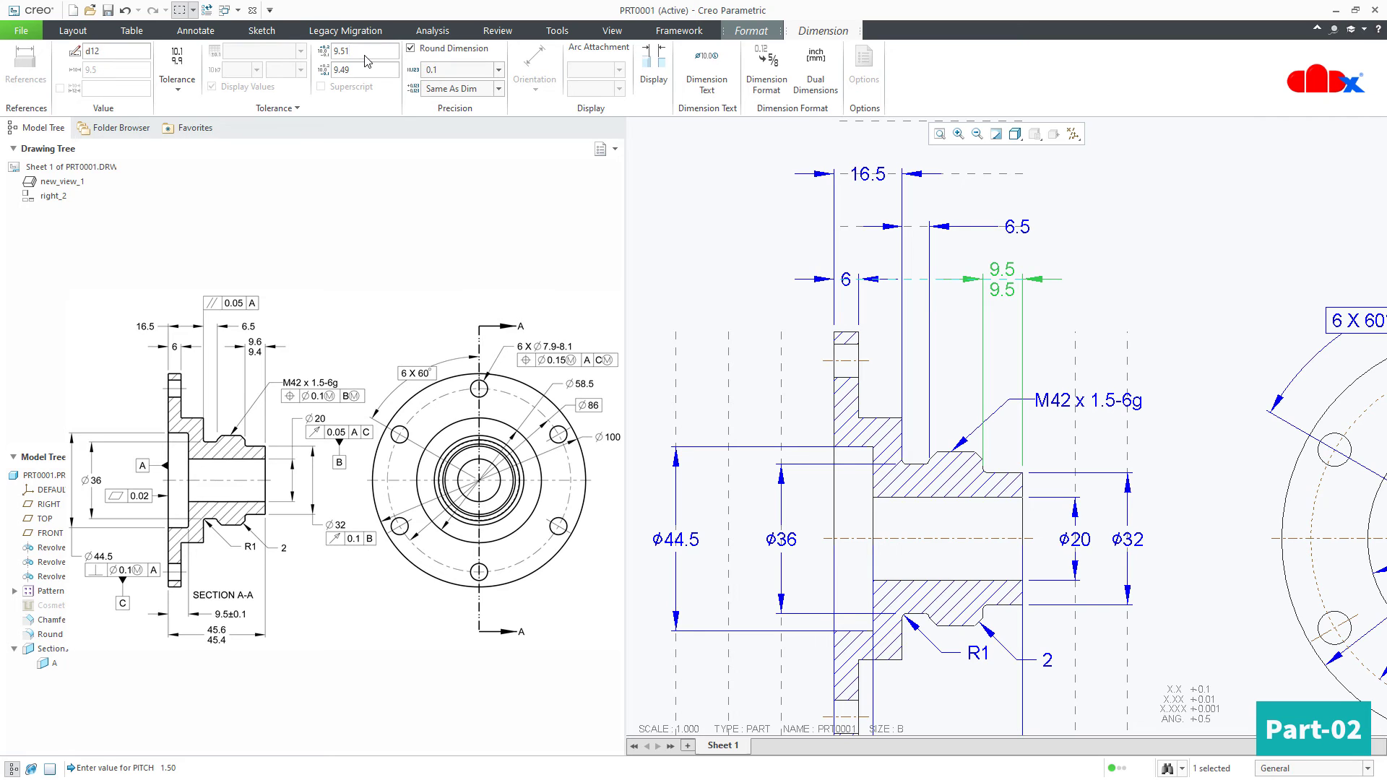
pyautogui.doubleClick(372, 72)
pyautogui.write('9.4')
pyautogui.click(682, 259)
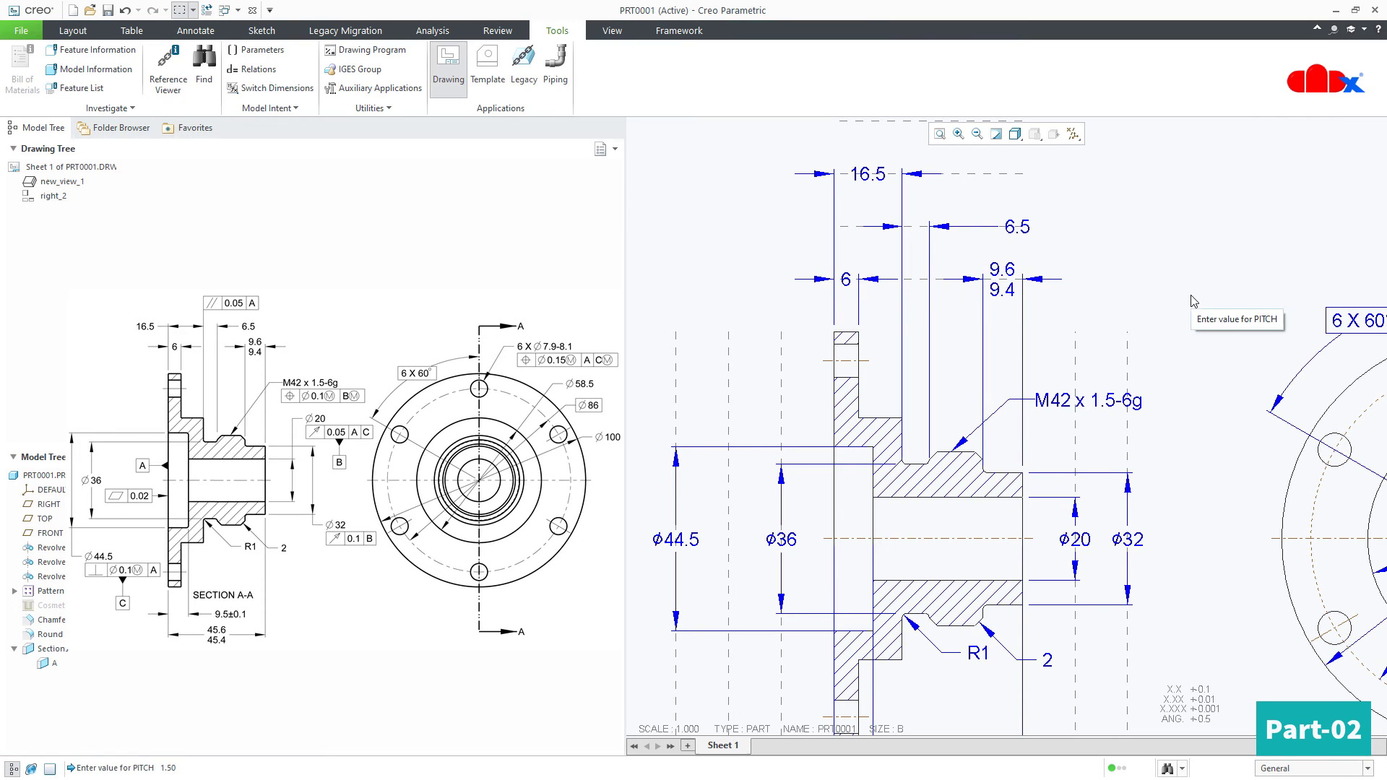
# Check the toleranced length dimensions of the section view against the reference drawing
pyautogui.keyDown('ctrl'); pyautogui.moveTo(1037, 524); pyautogui.dragTo(1069, 462, button='middle'); pyautogui.keyUp('ctrl')
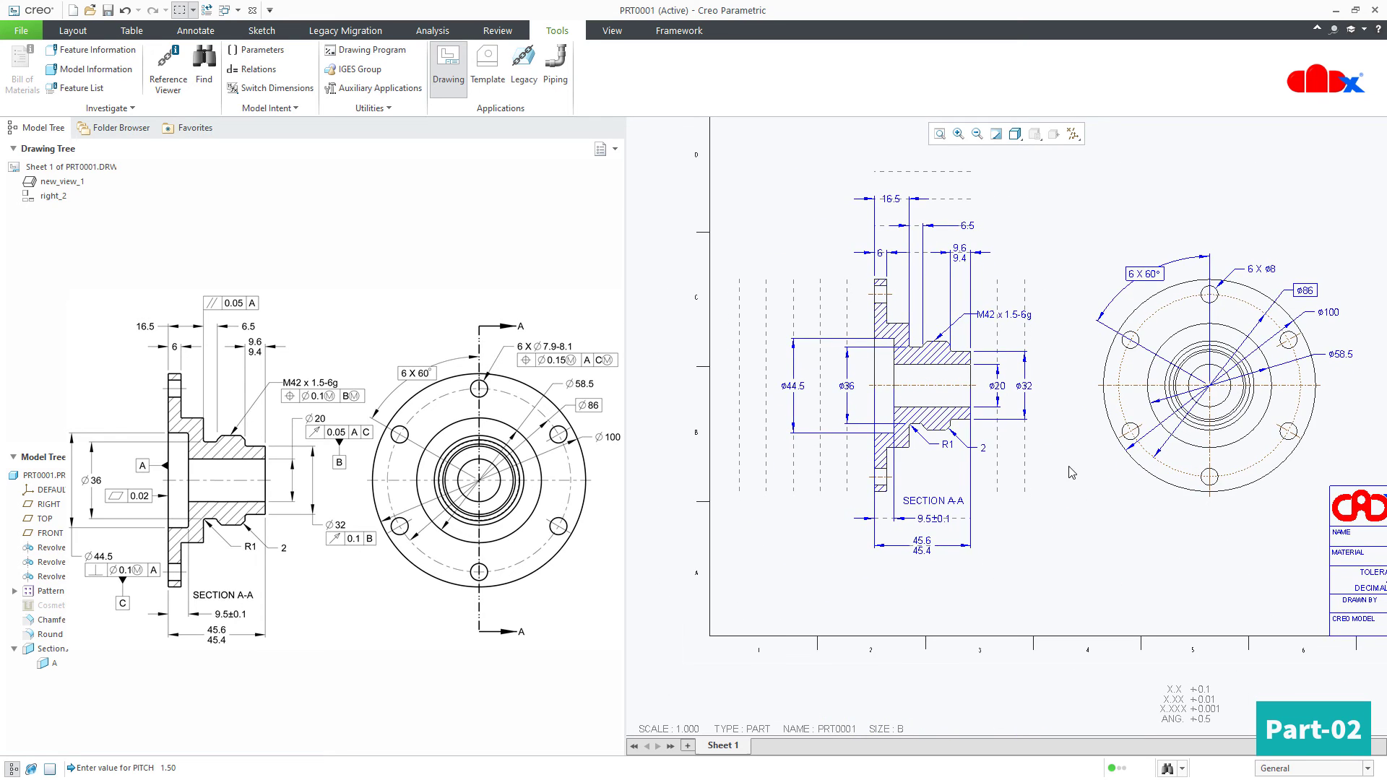
pyautogui.keyDown('ctrl'); pyautogui.moveTo(1059, 595); pyautogui.dragTo(1055, 604, button='middle'); pyautogui.keyUp('ctrl')
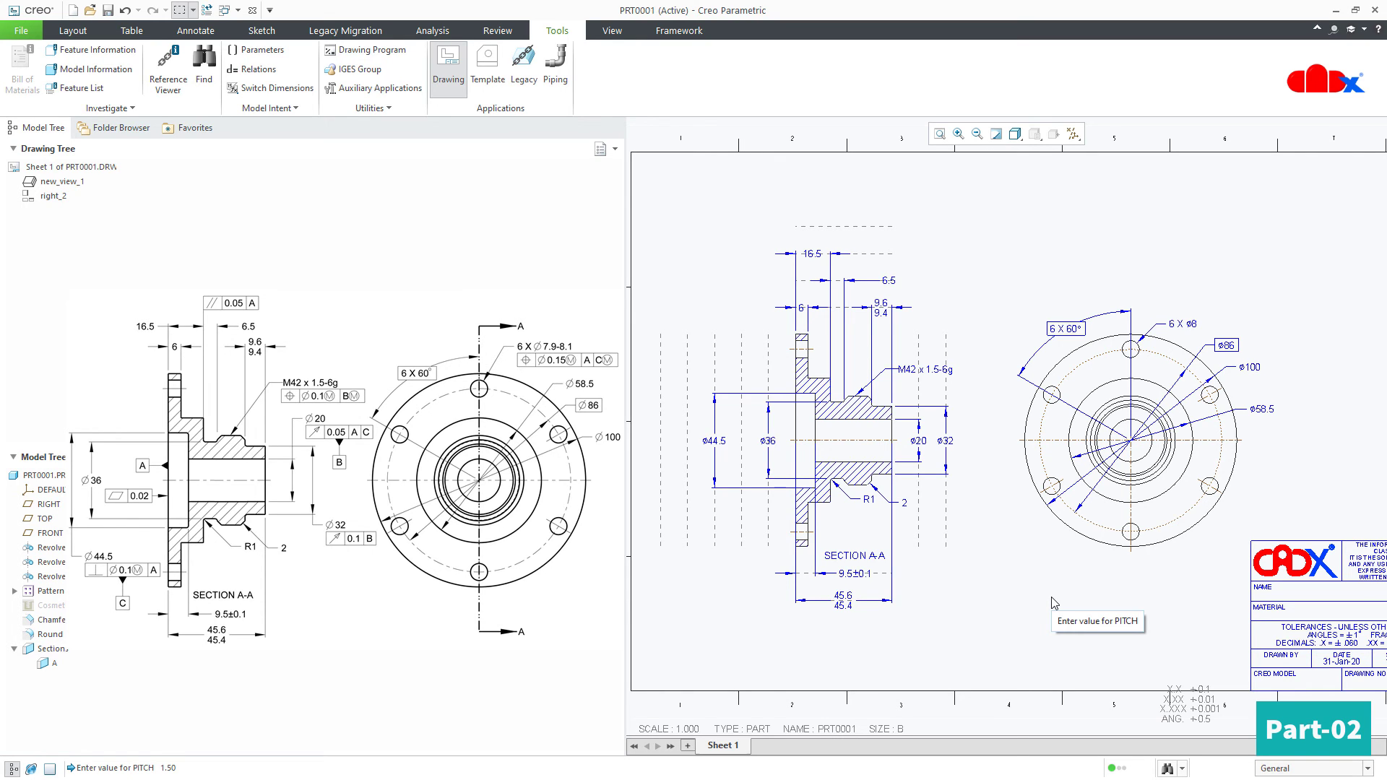
pyautogui.scroll(5, 849, 613)
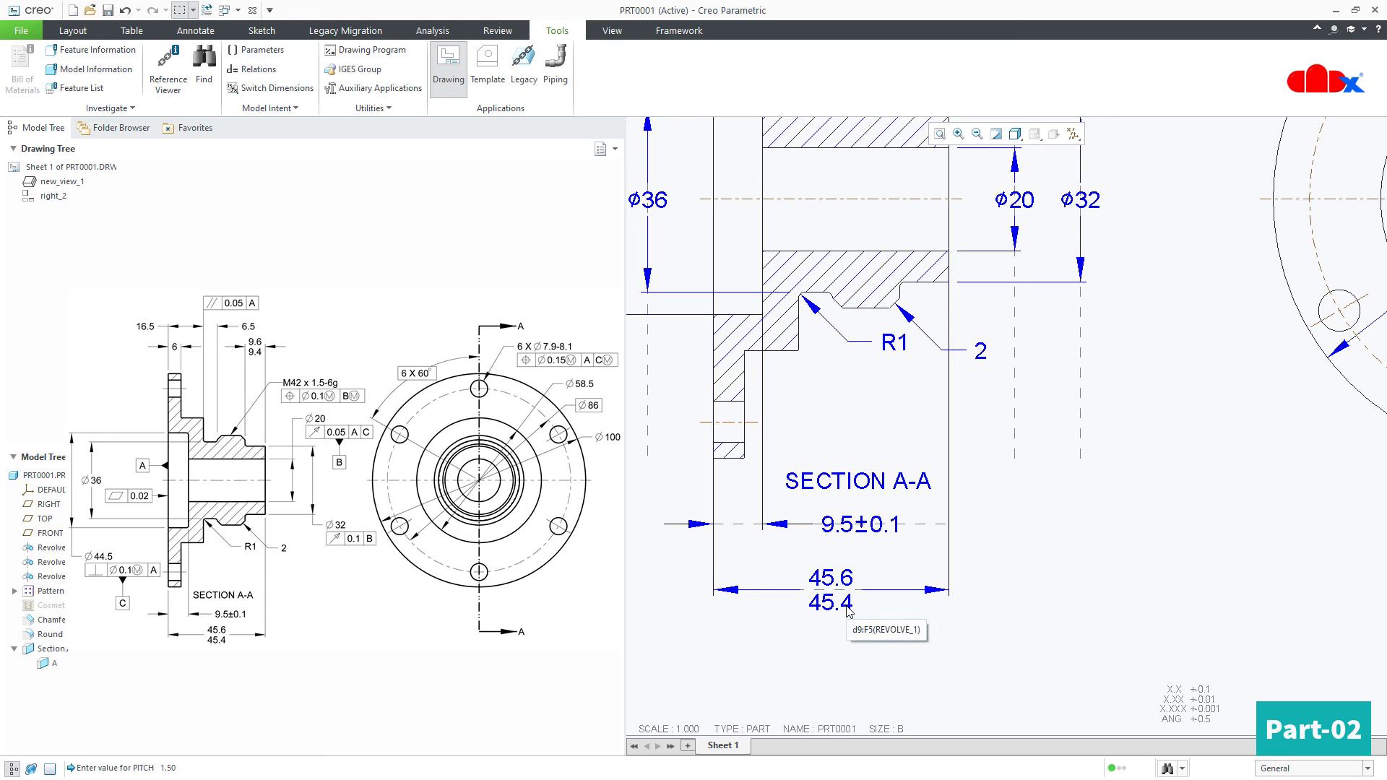
pyautogui.moveTo(848, 607); pyautogui.dragTo(965, 656, button='middle')
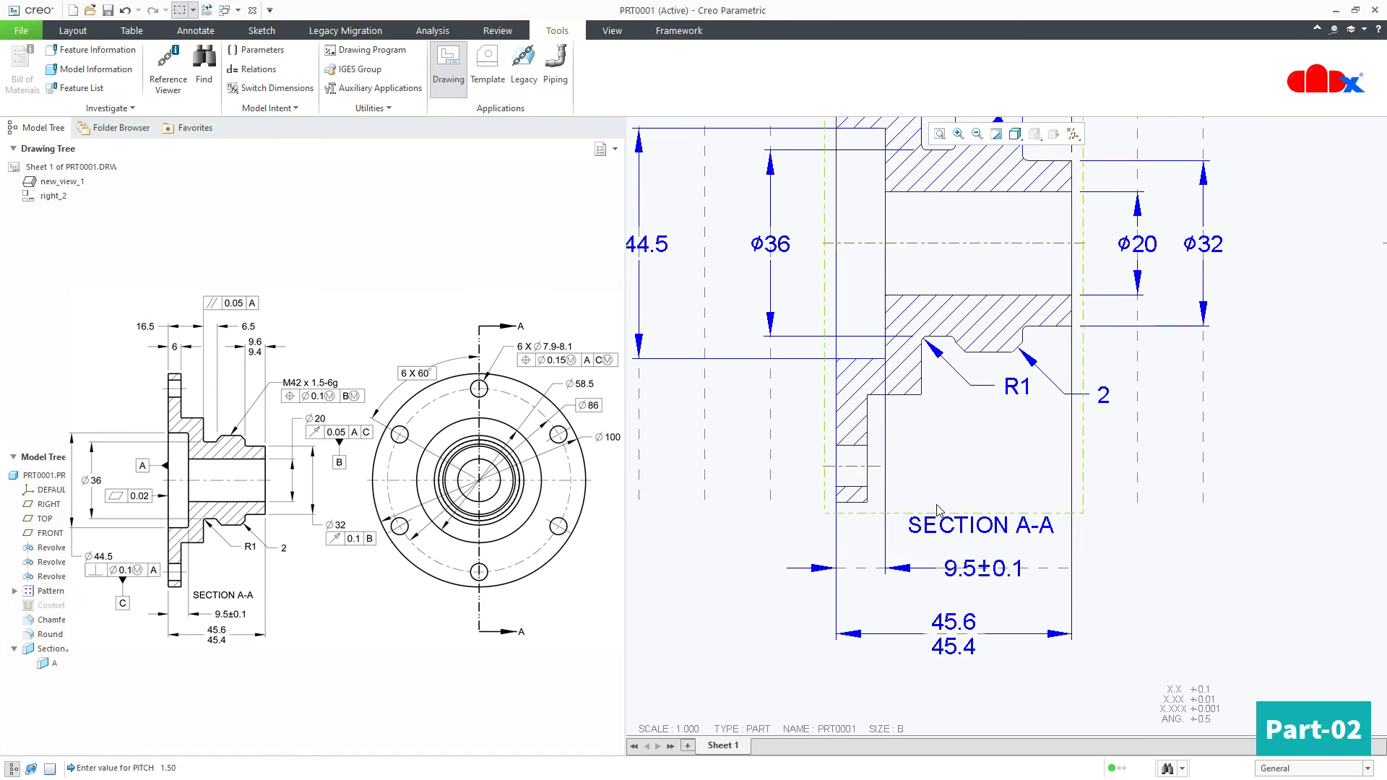
pyautogui.scroll(1, 910, 545)
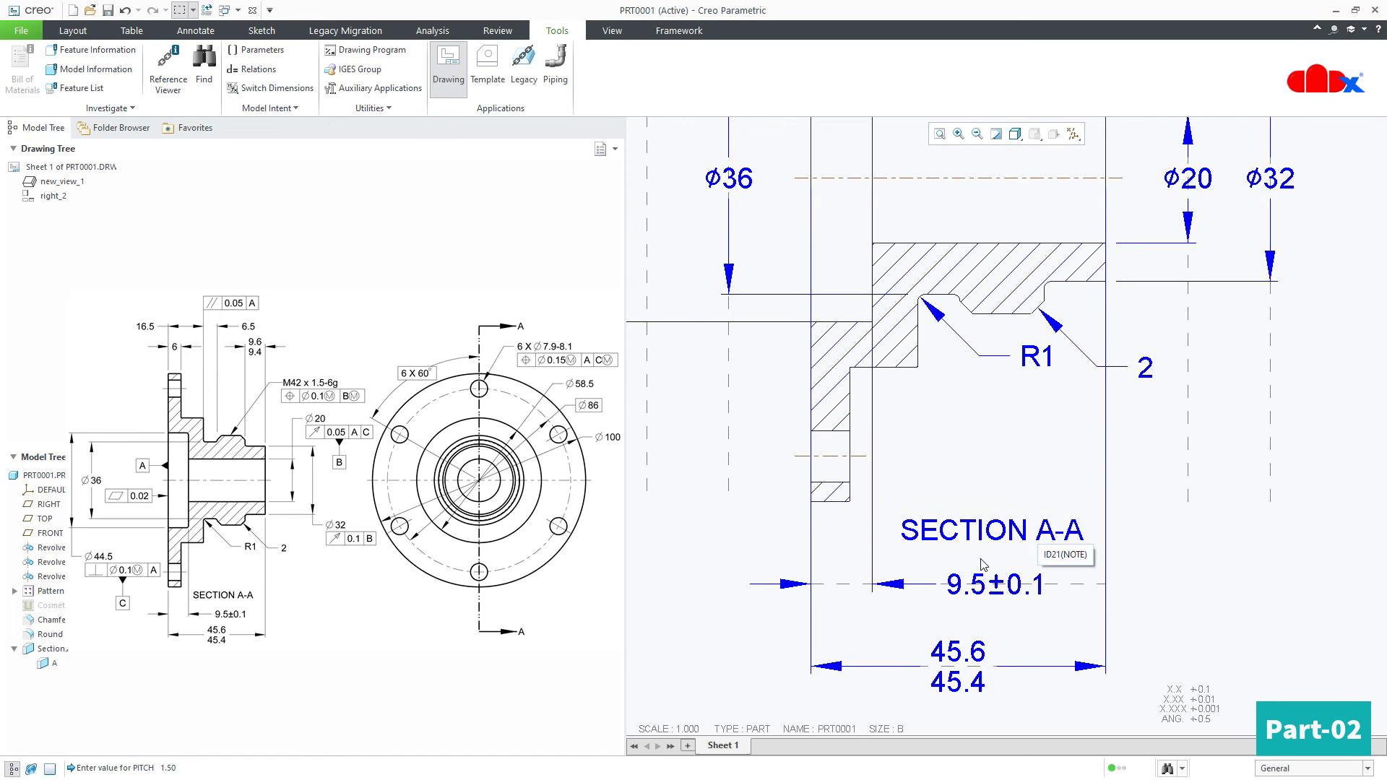
pyautogui.scroll(-5, 898, 605)
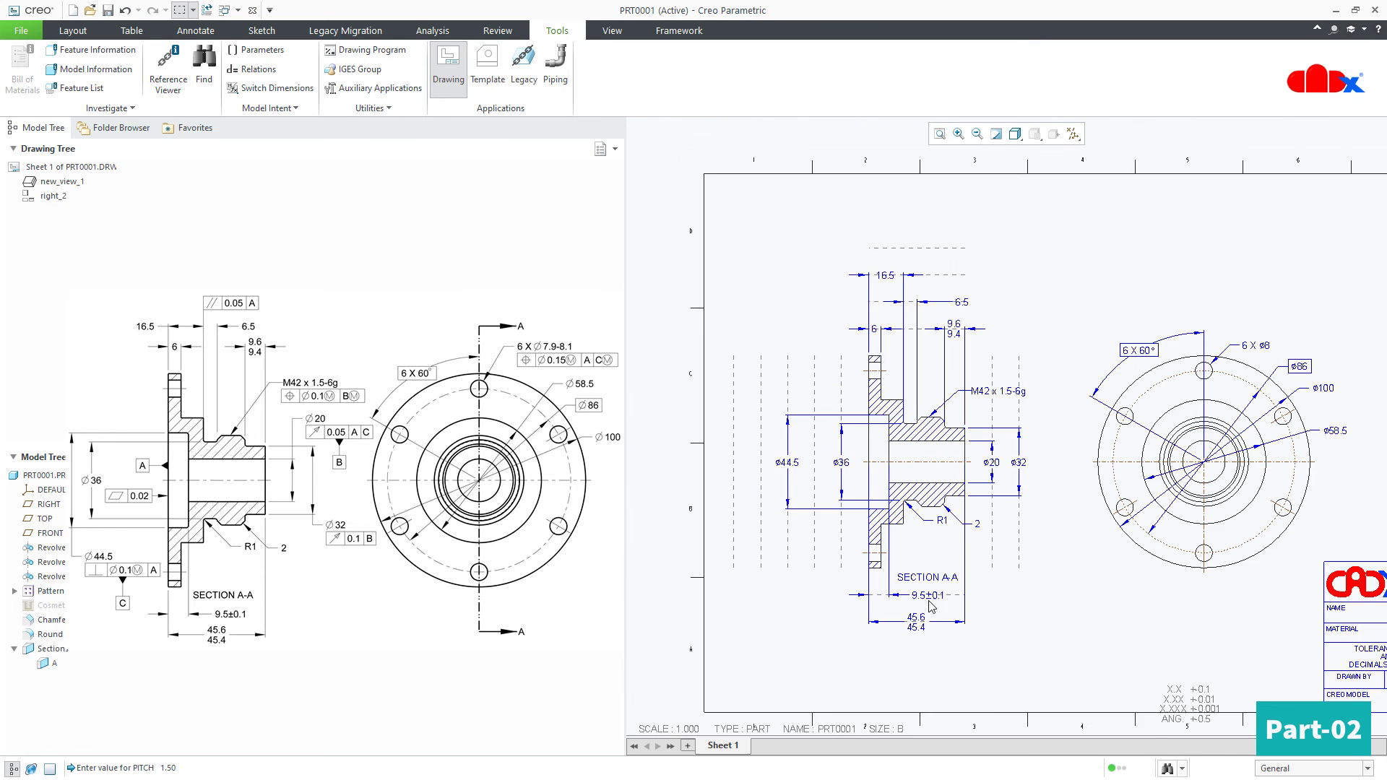
pyautogui.scroll(1, 1076, 580)
pyautogui.moveTo(1076, 580); pyautogui.dragTo(1026, 563, button='middle')
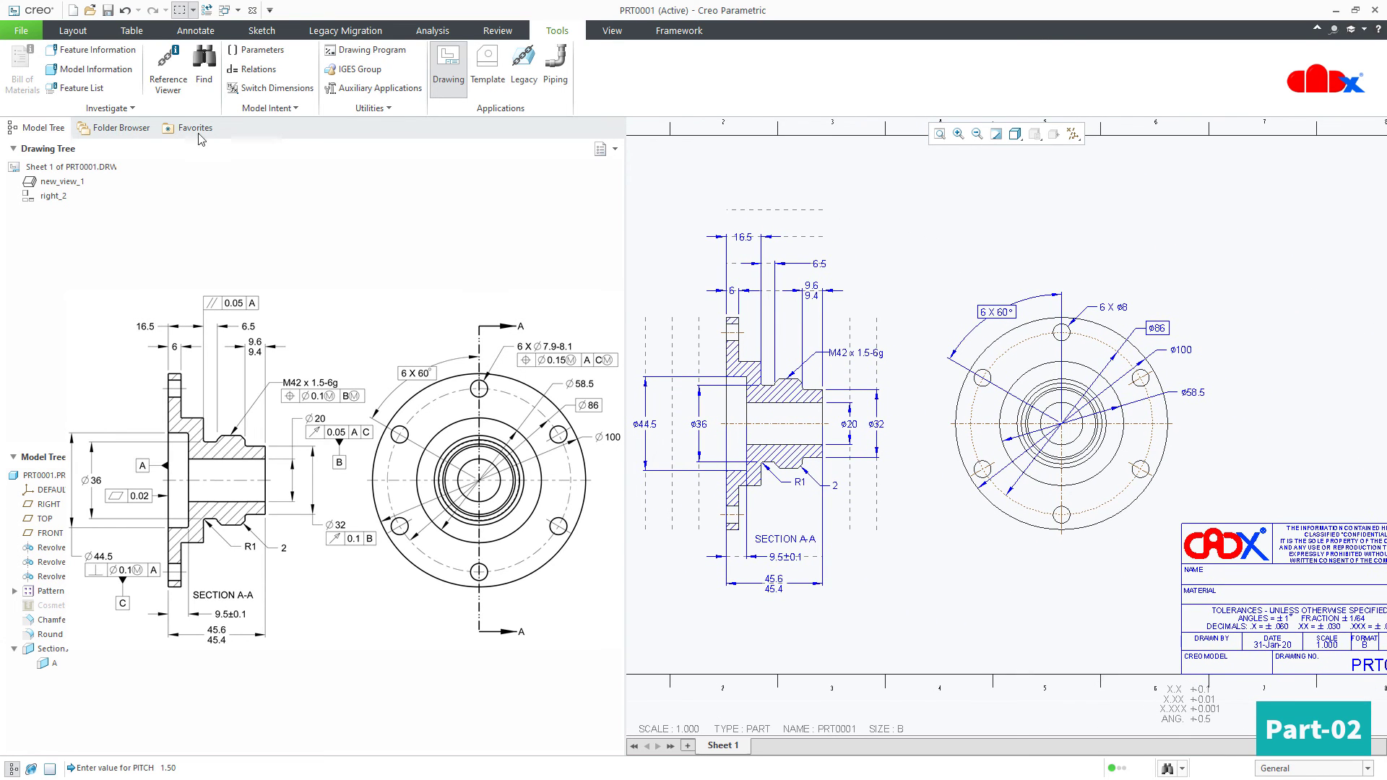
# Create a detailed view of the section view's upper threaded shoulder with a spline boundary, placing it above the circular view
pyautogui.click(73, 30)
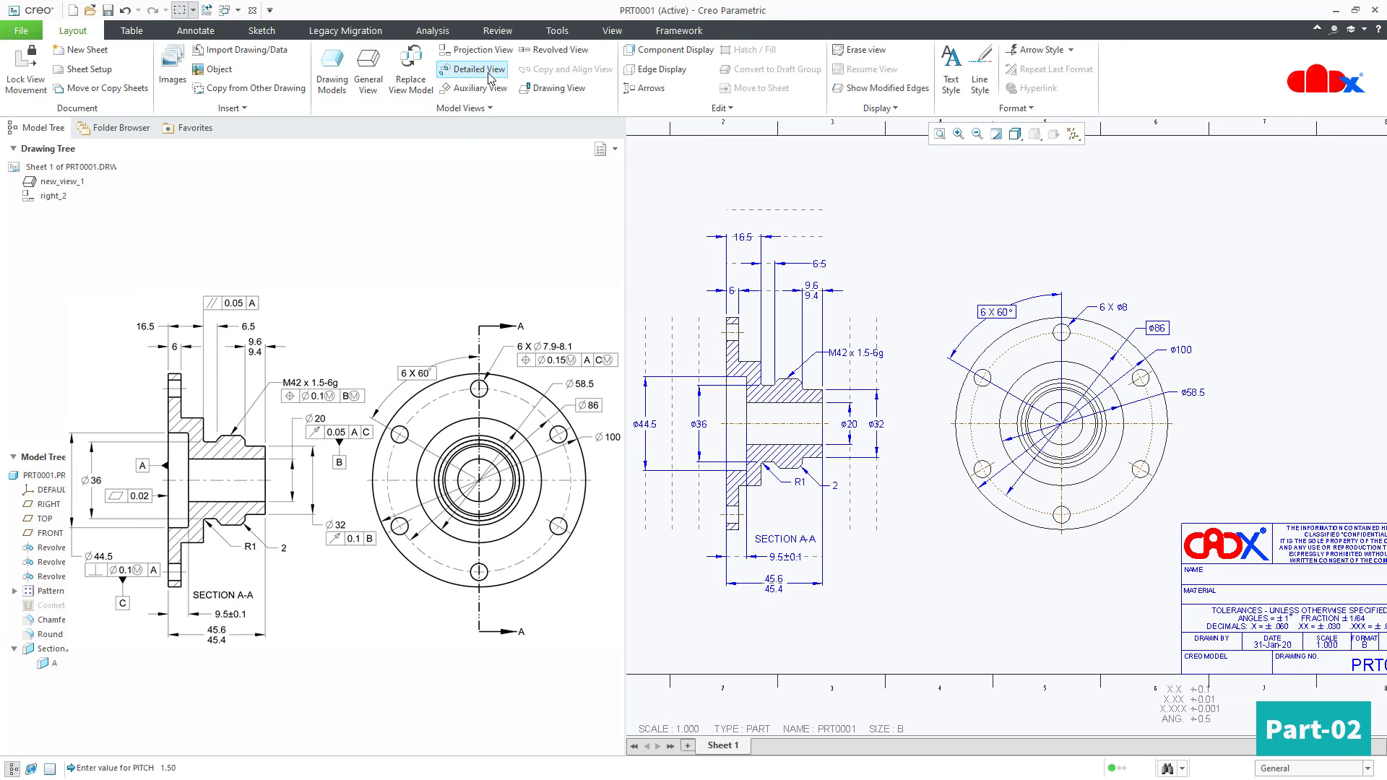
pyautogui.click(476, 70)
pyautogui.click(809, 391)
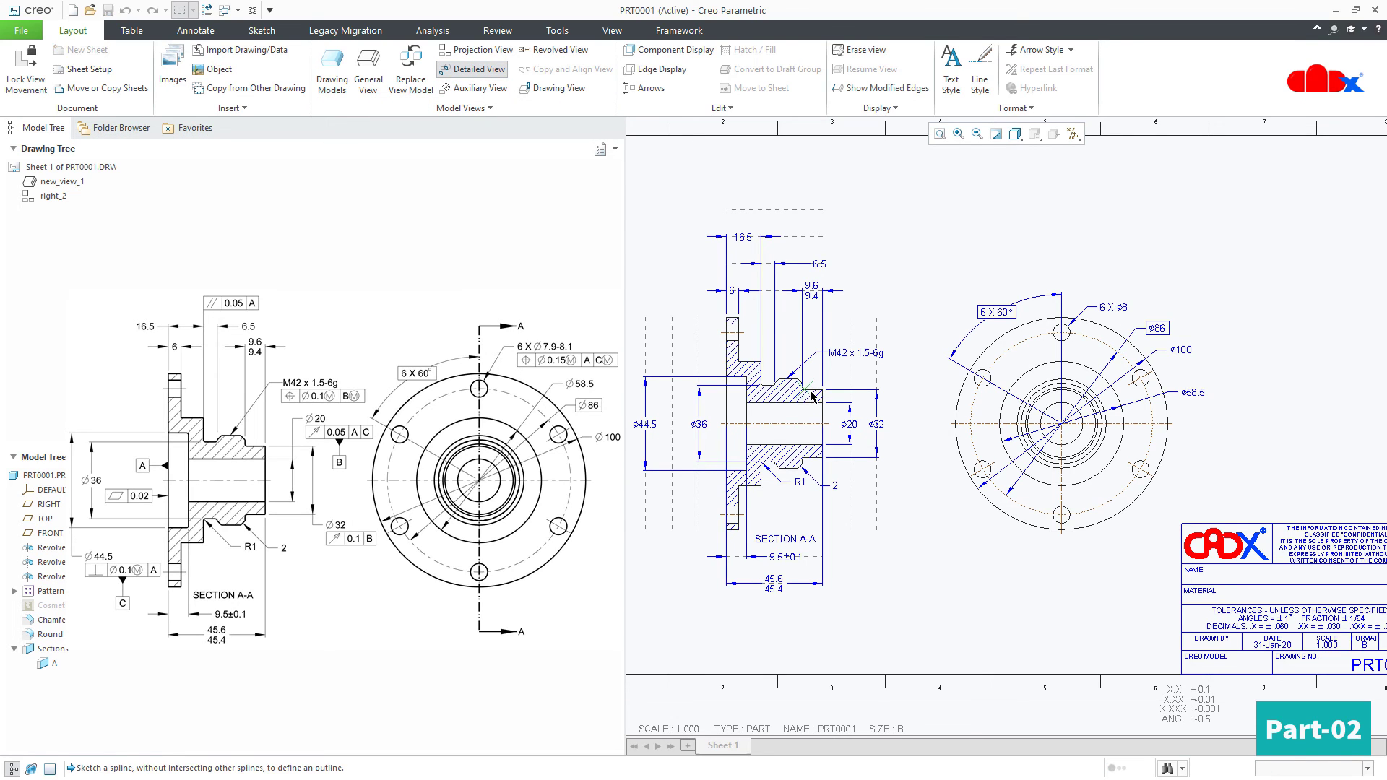
pyautogui.click(775, 408)
pyautogui.click(783, 347)
pyautogui.click(838, 384)
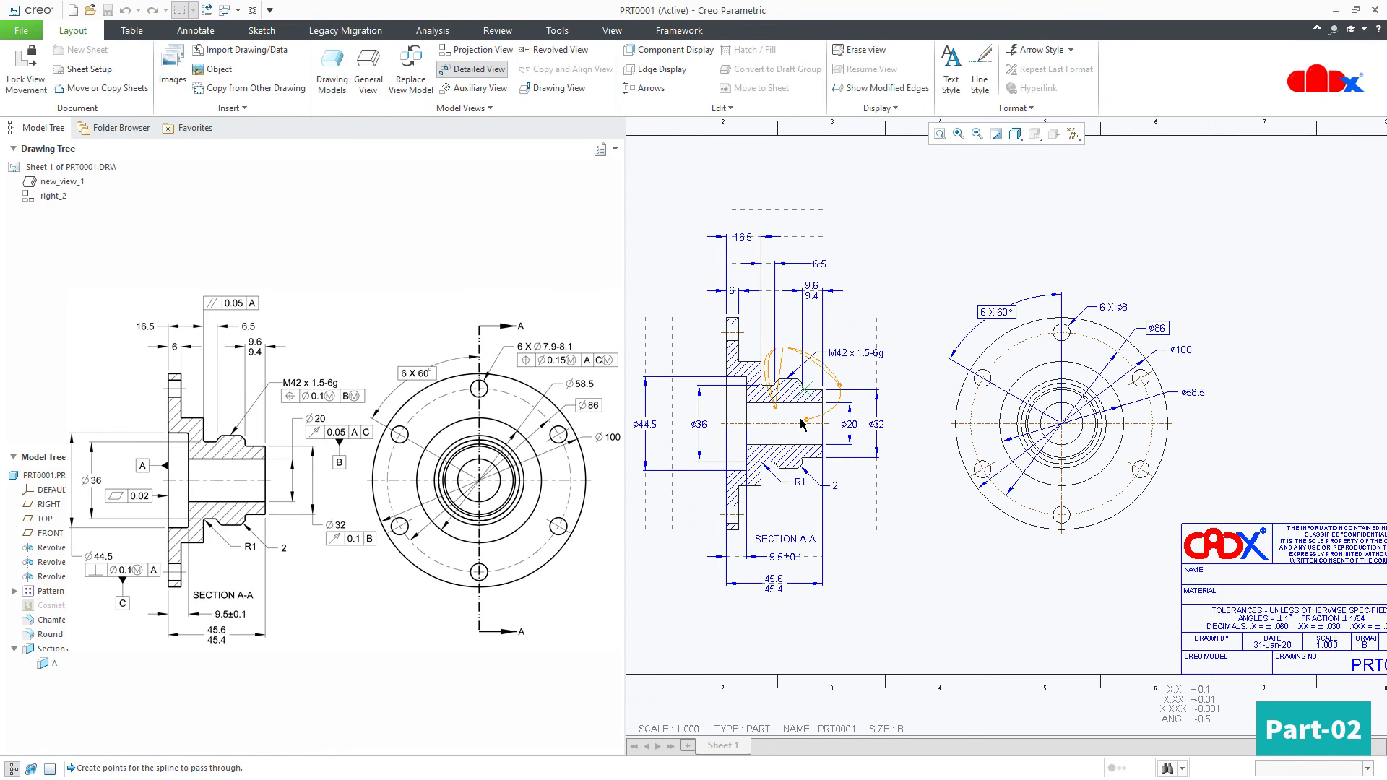
pyautogui.click(796, 422)
pyautogui.middleClick(797, 423)
pyautogui.click(1145, 205)
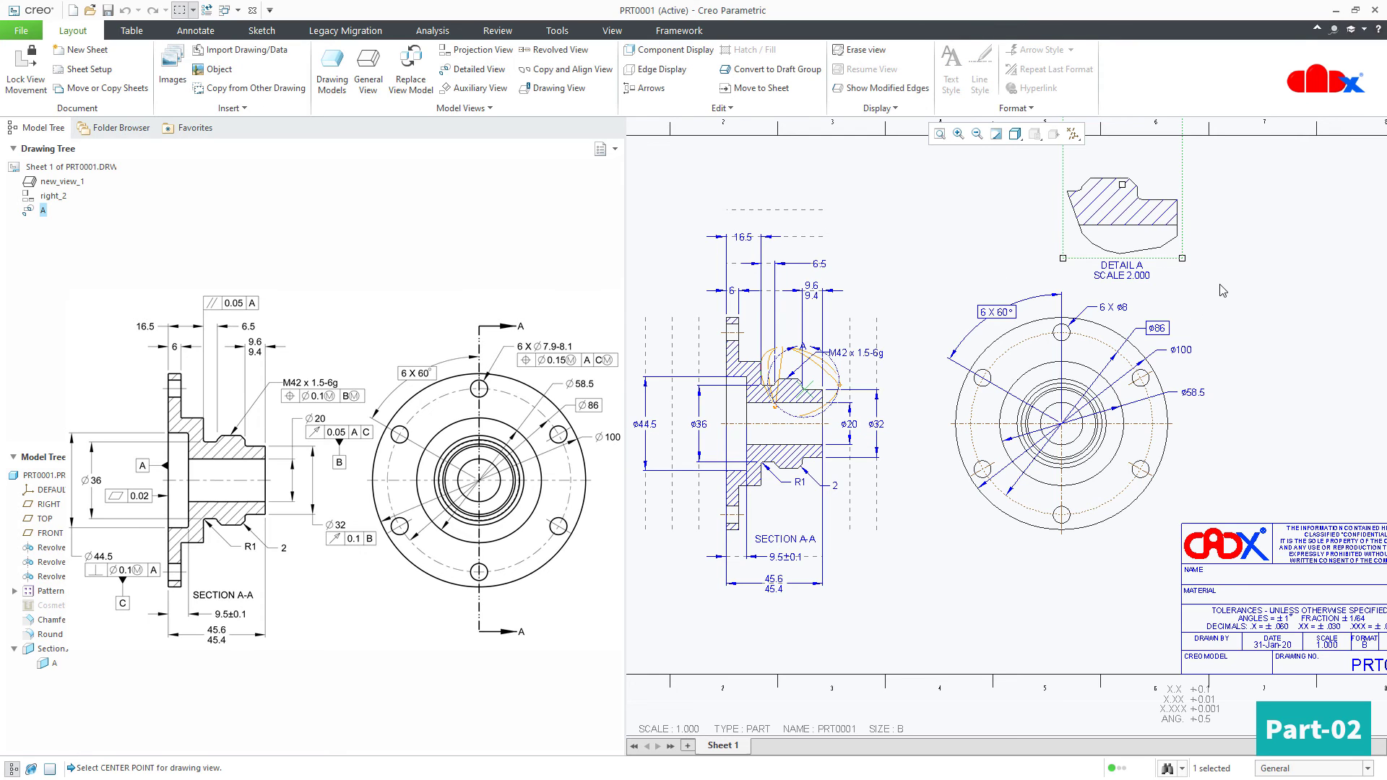
# Check the detail circle's label on the section view and the boundary type set in the detailed view's properties
pyautogui.scroll(2, 816, 345)
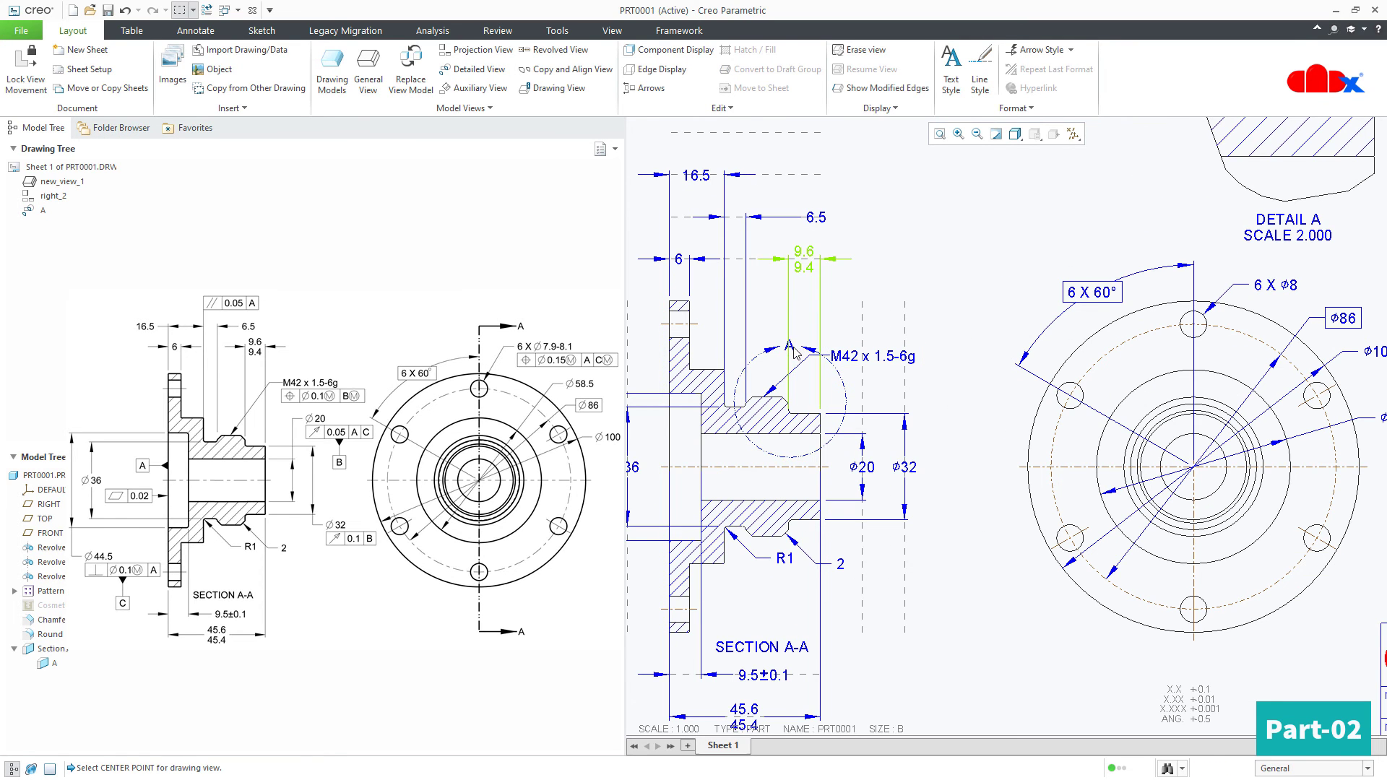
pyautogui.click(816, 304)
pyautogui.click(960, 288)
pyautogui.scroll(-2, 939, 340)
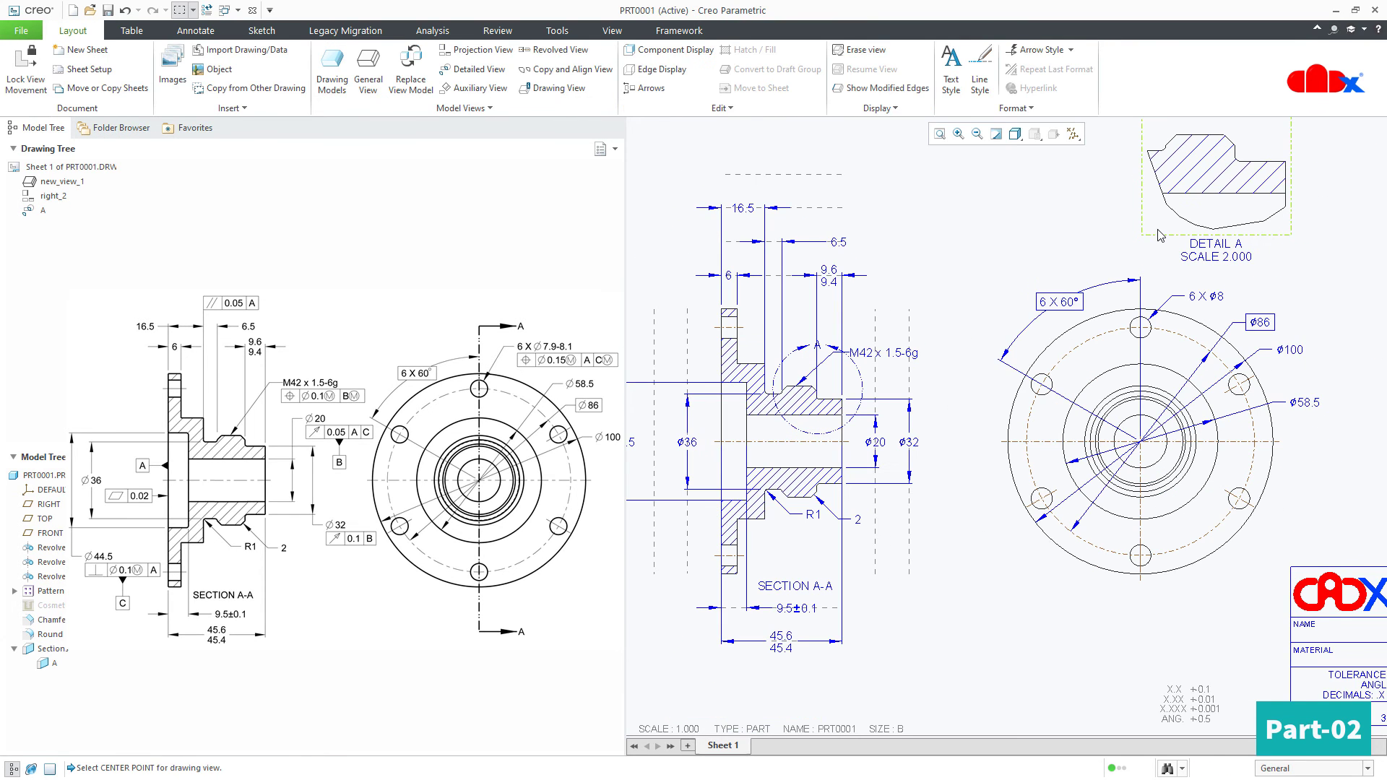
pyautogui.doubleClick(1159, 235)
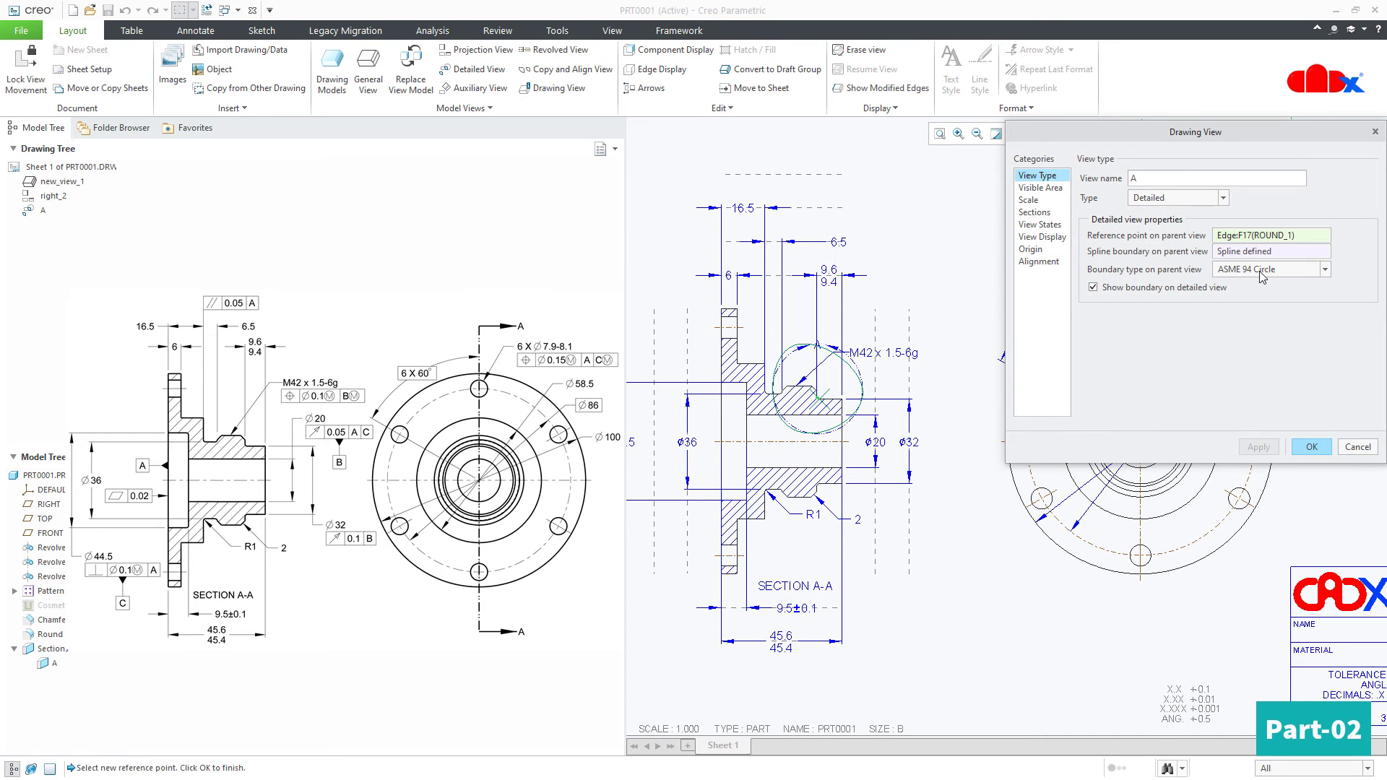
pyautogui.click(1357, 447)
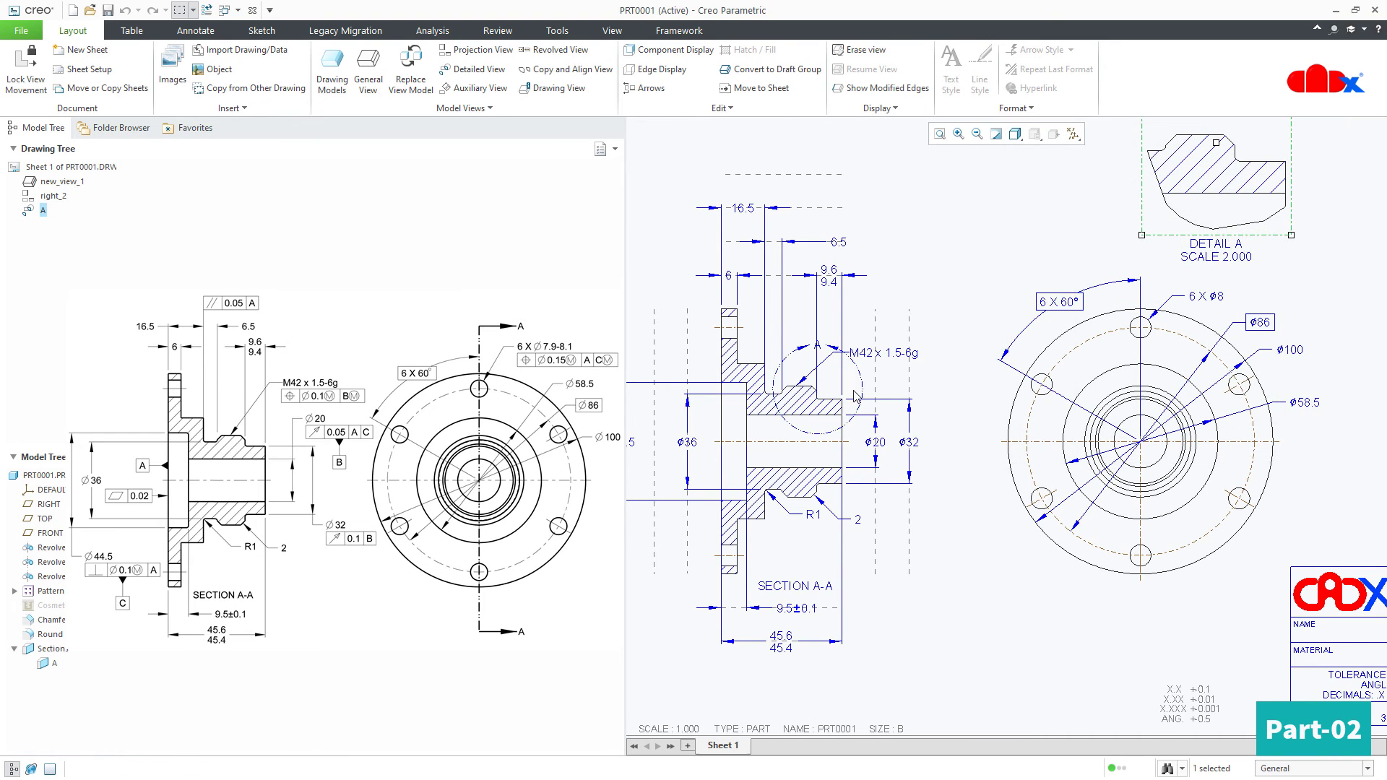
# Change detailed view A's boundary type on the parent view from ASME 94 Circle to Circle
pyautogui.doubleClick(1189, 226)
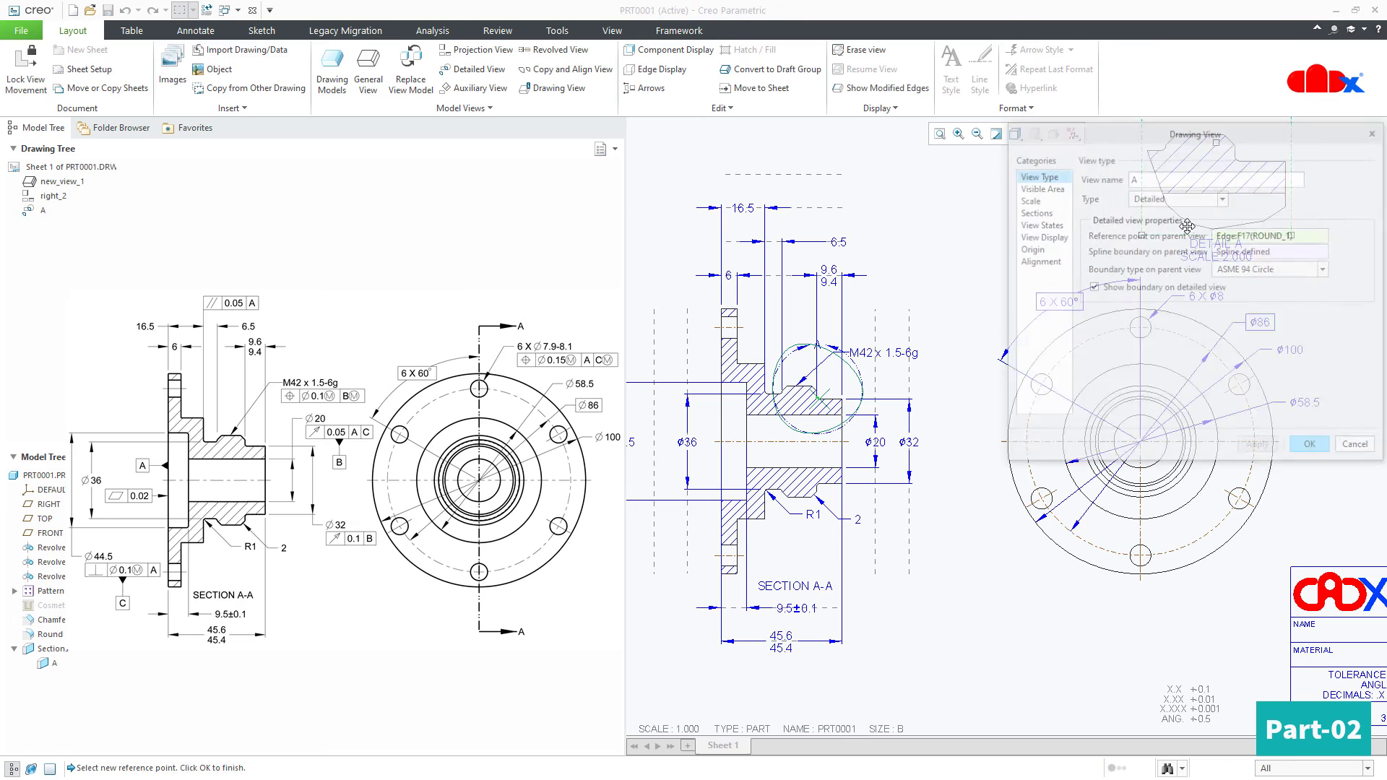
pyautogui.click(1262, 272)
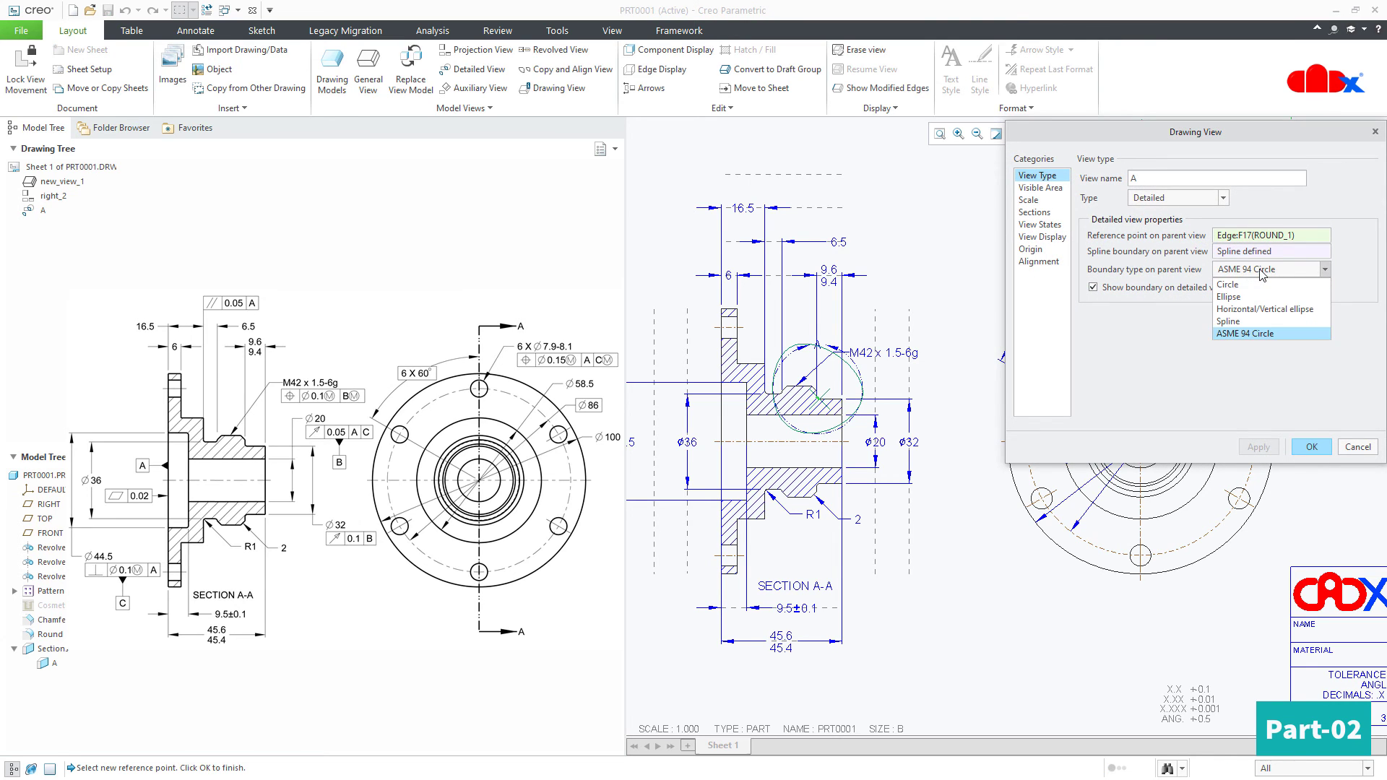
pyautogui.click(1260, 283)
pyautogui.click(1261, 447)
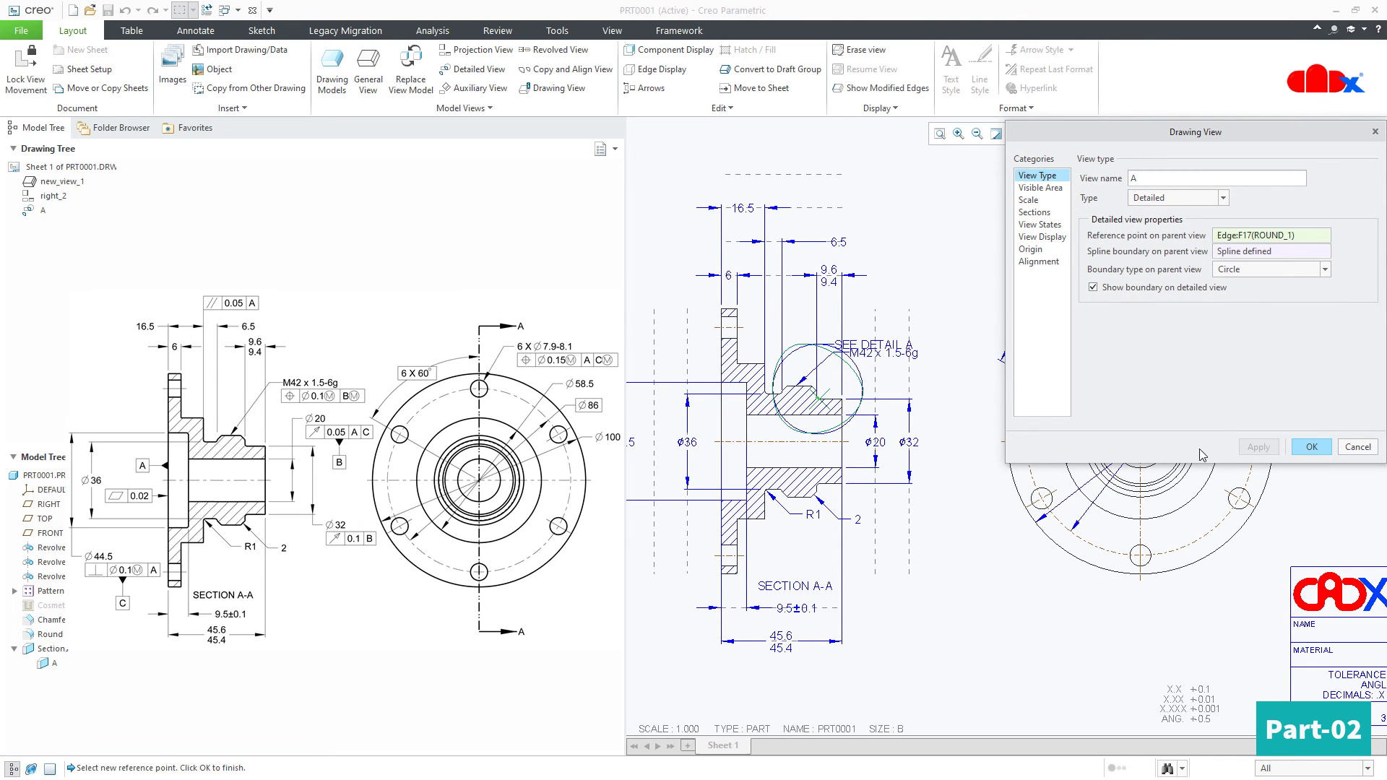
pyautogui.click(1311, 446)
# Move the SEE DETAIL A note up and away from the M42 x 1.5-6g thread callout
pyautogui.scroll(2, 922, 359)
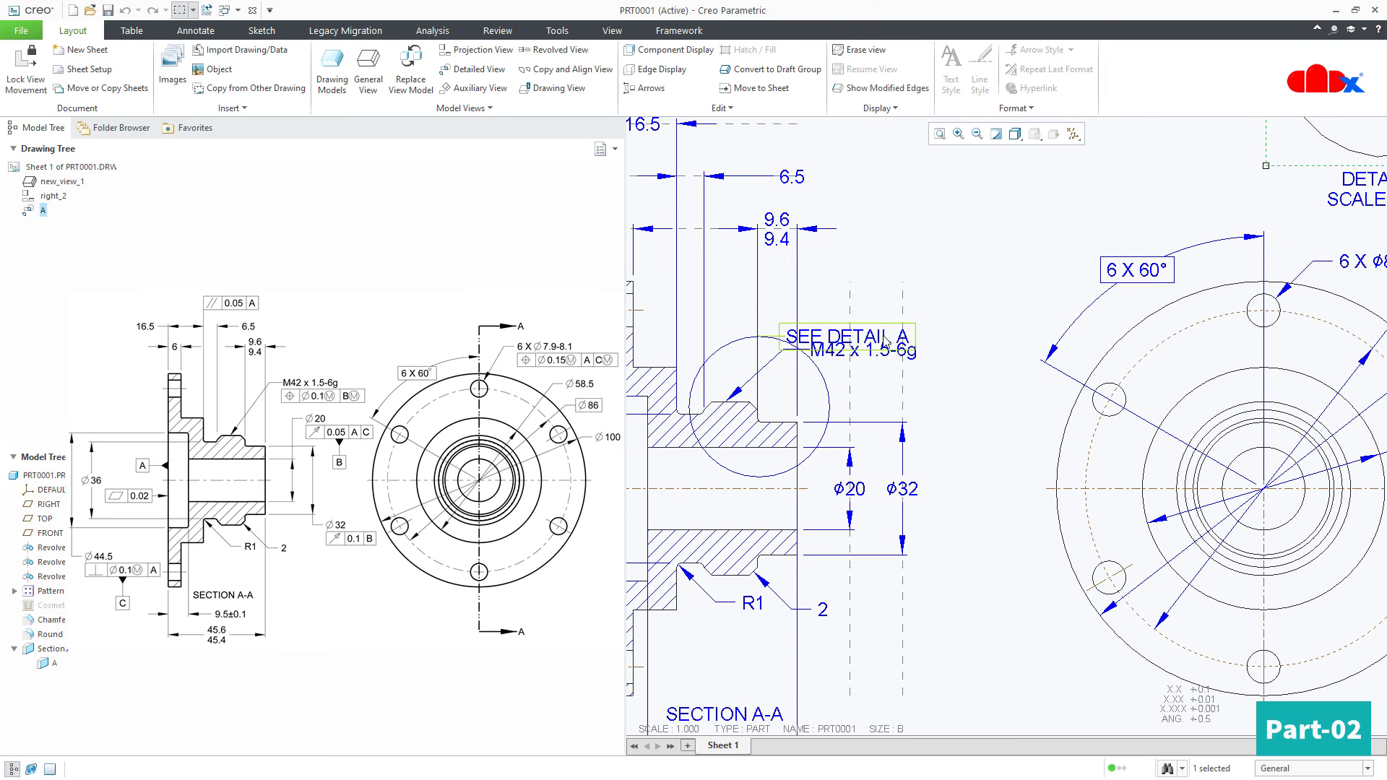
pyautogui.click(887, 342)
pyautogui.moveTo(885, 329); pyautogui.dragTo(966, 243)
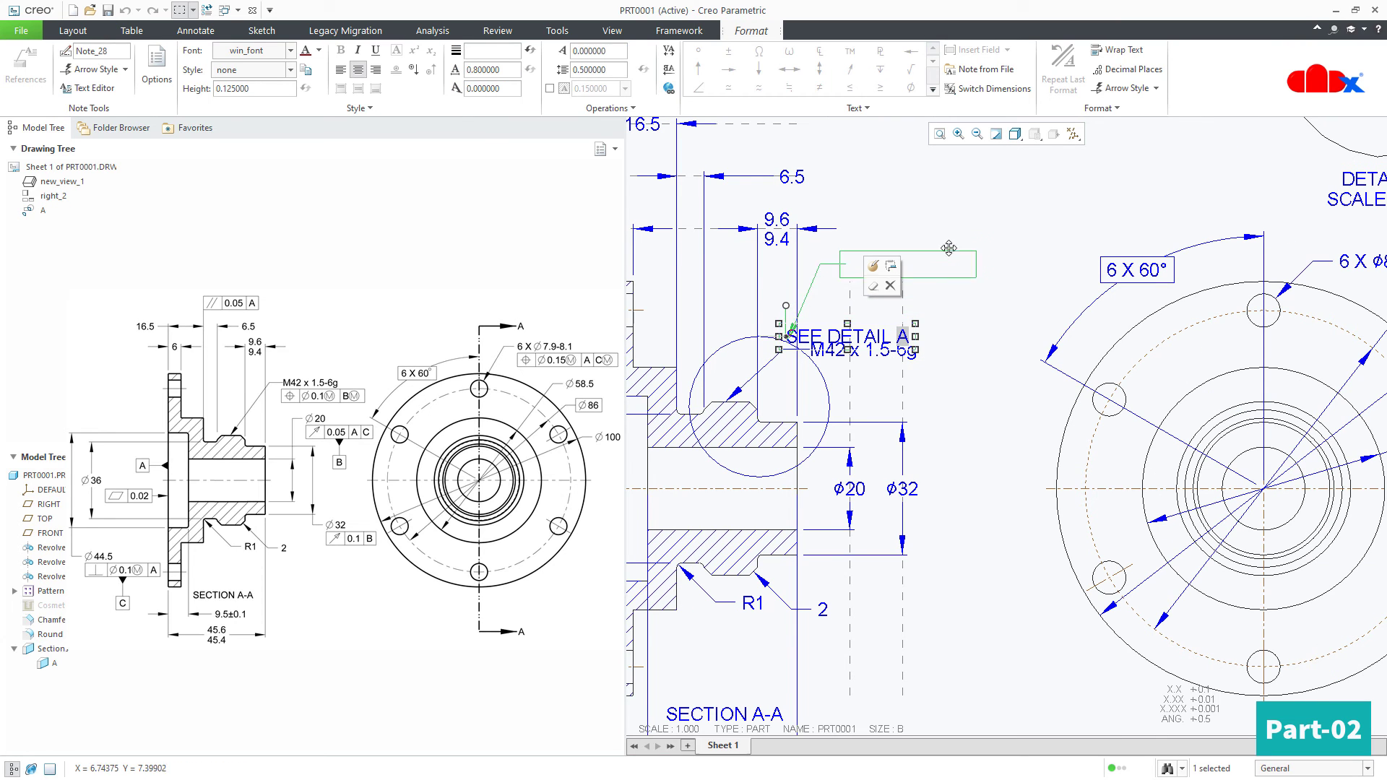
pyautogui.click(990, 317)
# Delete detailed view A and bring the whole drawing sheet into view
pyautogui.scroll(-3, 999, 376)
pyautogui.click(1121, 247)
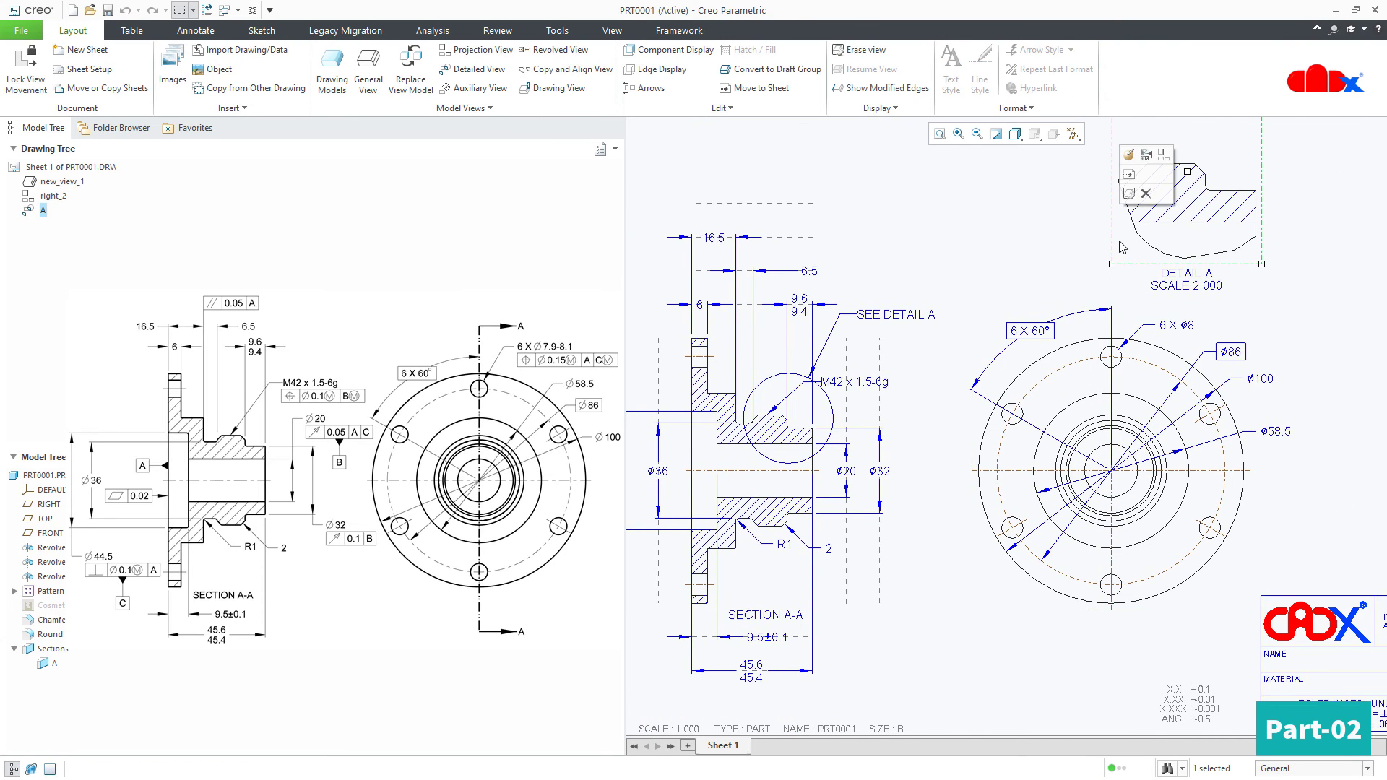
pyautogui.press('Delete')
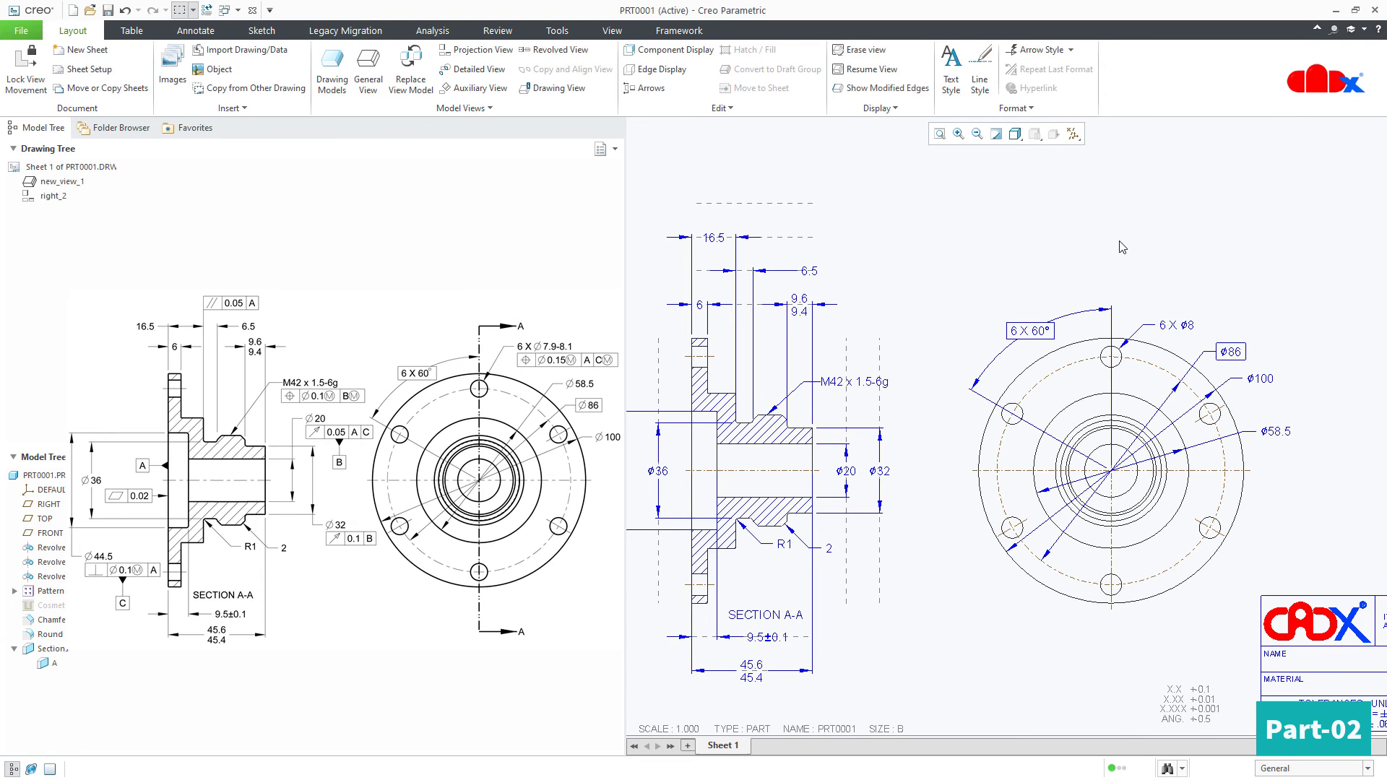
pyautogui.scroll(-2, 1121, 247)
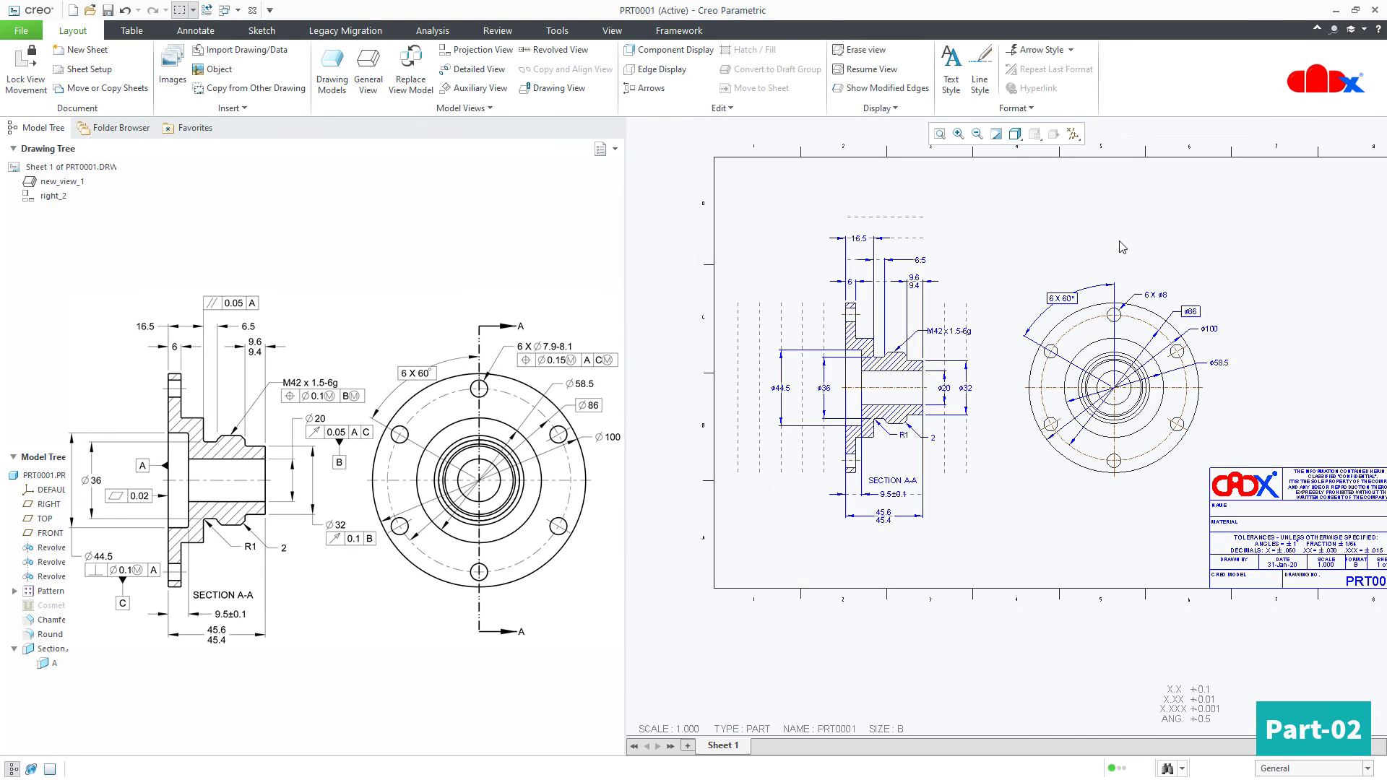
pyautogui.moveTo(1121, 247); pyautogui.dragTo(1070, 285, button='middle')
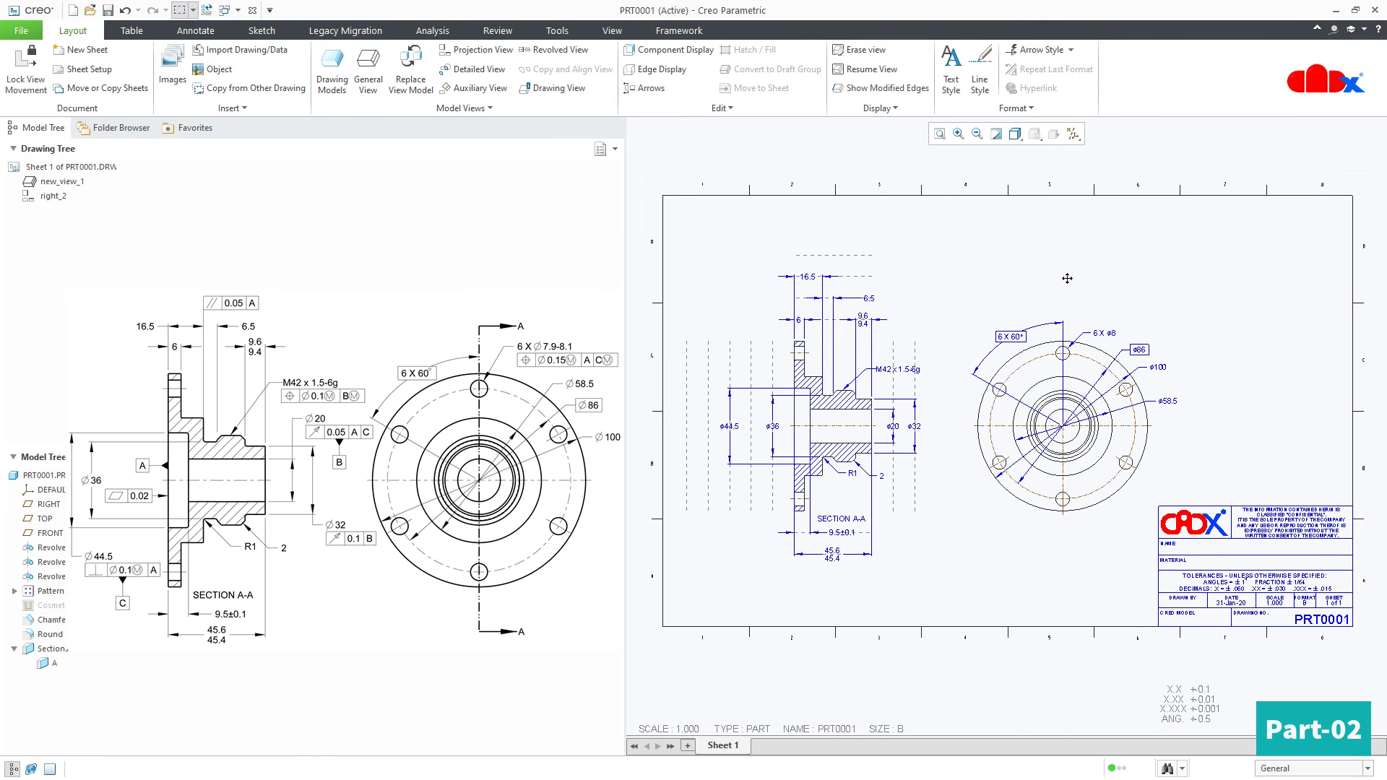
# Create a new drawing of the part with the option to use the drawing model file name turned off
pyautogui.click(72, 10)
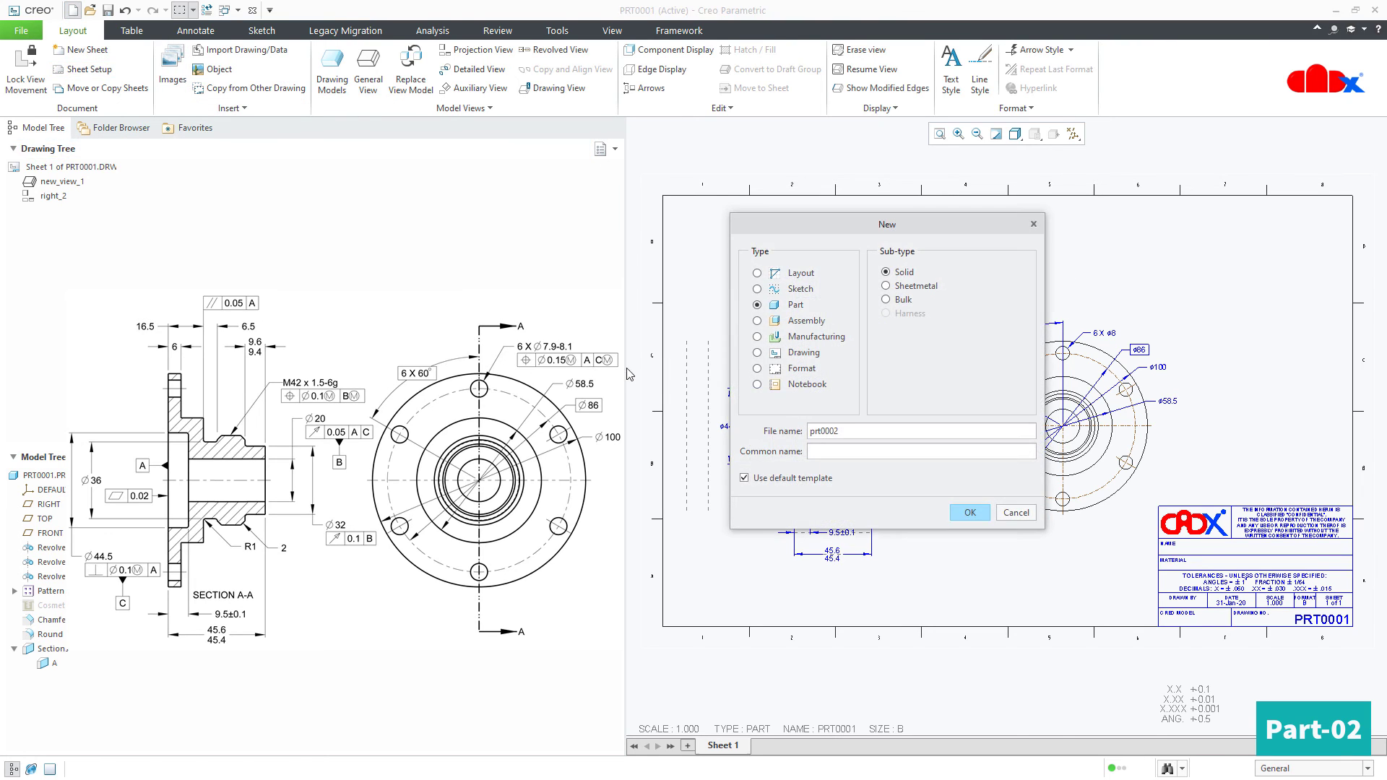
pyautogui.click(787, 354)
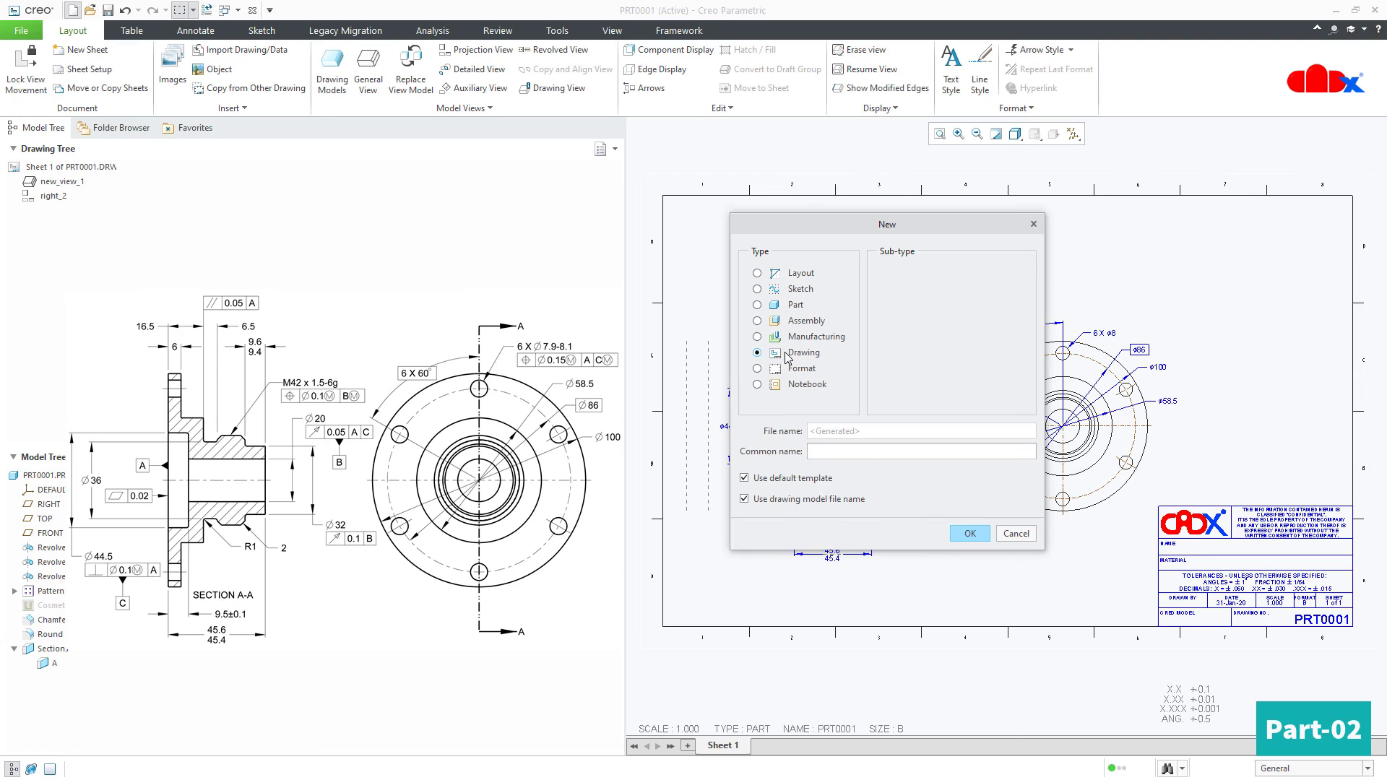
pyautogui.click(781, 500)
pyautogui.click(970, 535)
pyautogui.click(819, 569)
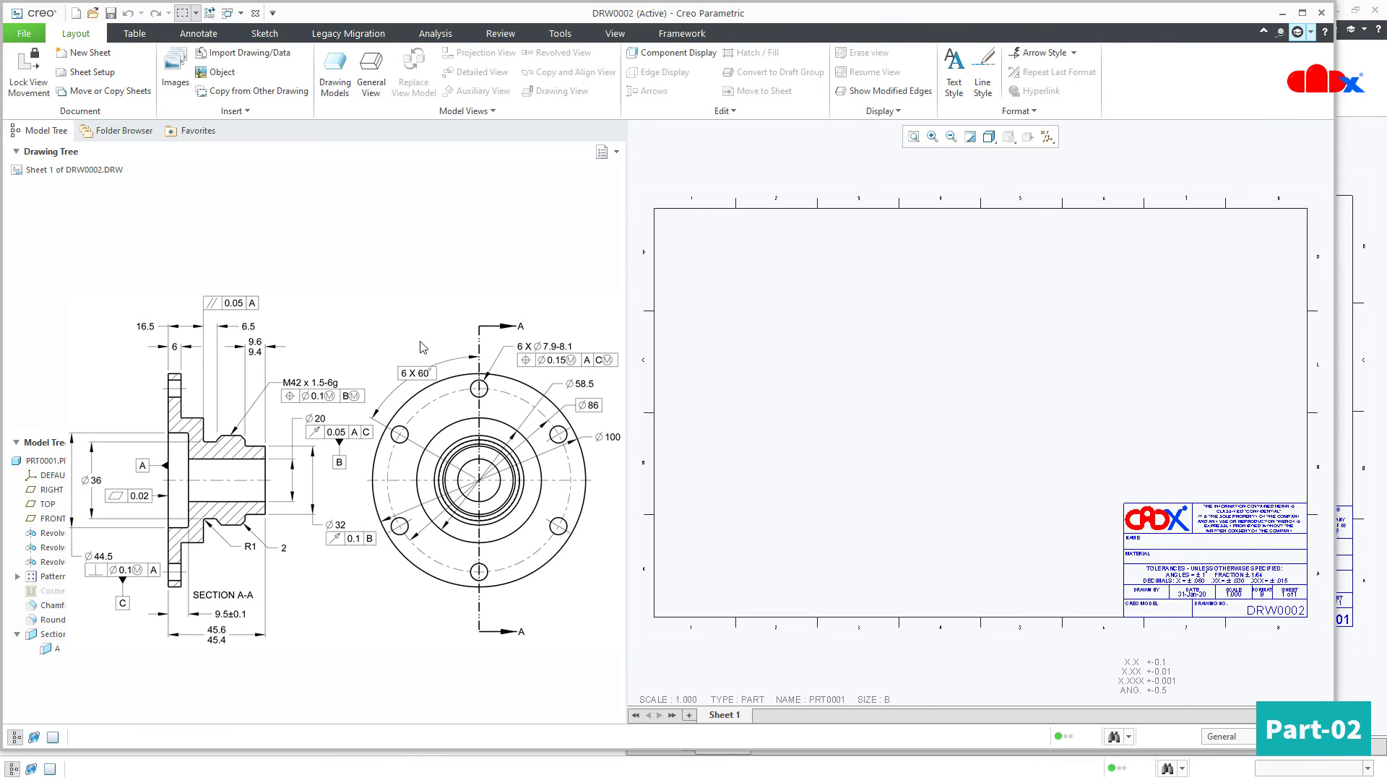
# Load the CADX.dtl setup file from the Desktop into the new drawing's detail options and apply it
pyautogui.click(36, 36)
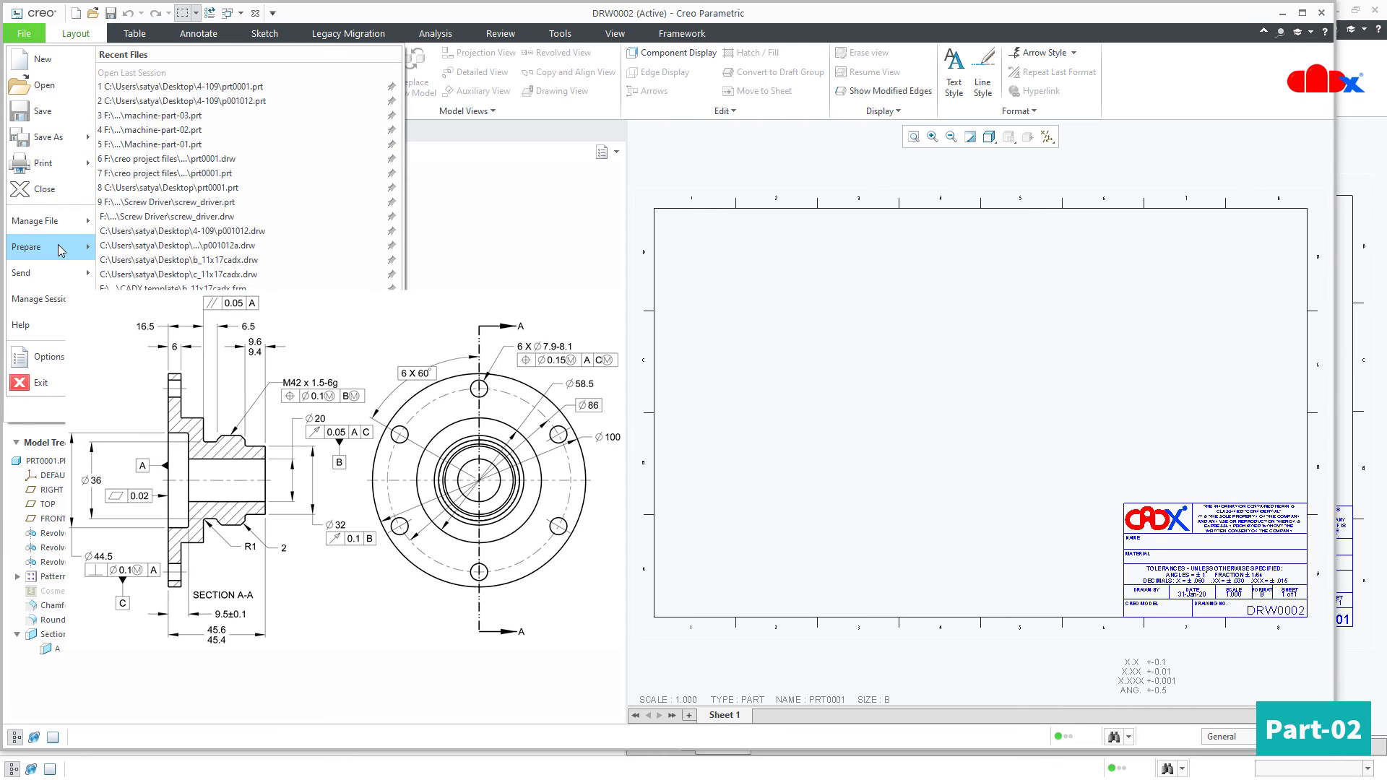
pyautogui.moveTo(43, 246)
pyautogui.click(173, 80)
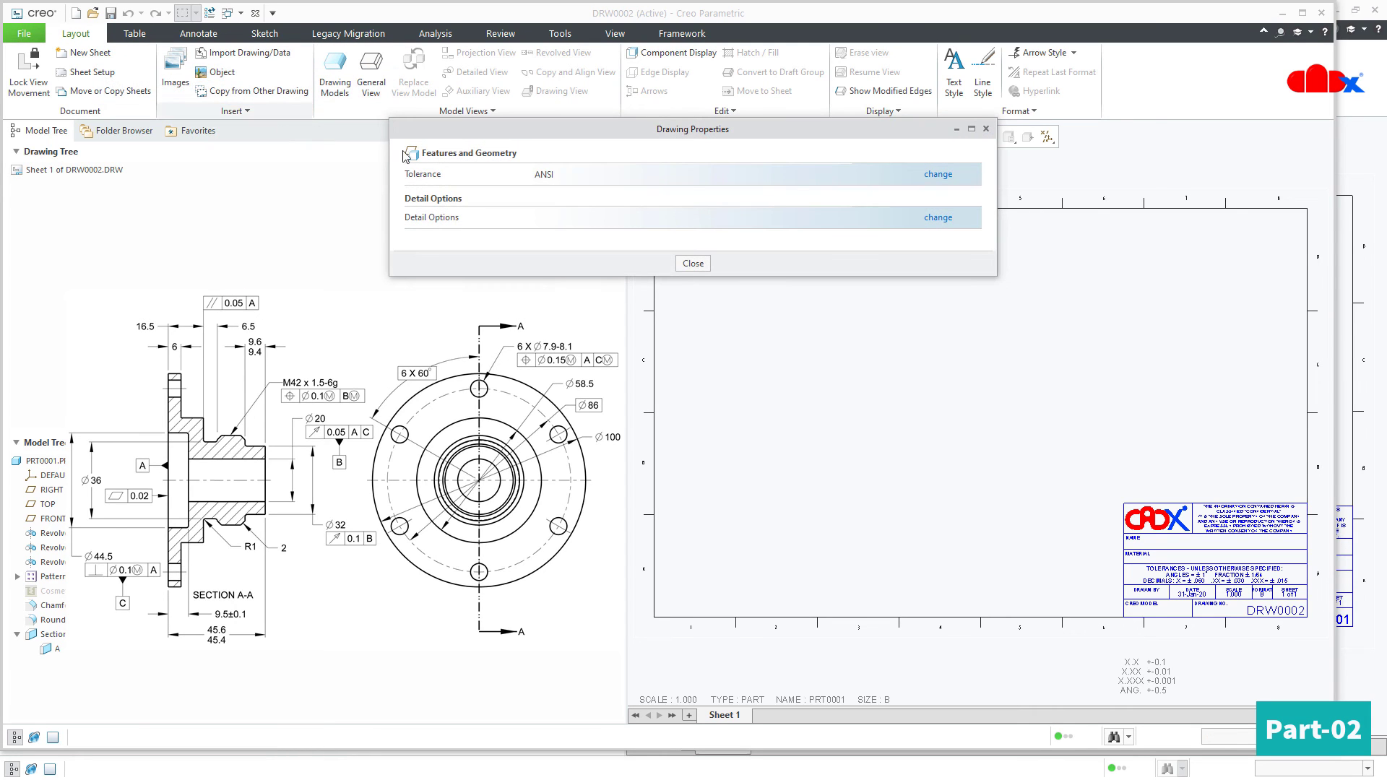
pyautogui.click(937, 218)
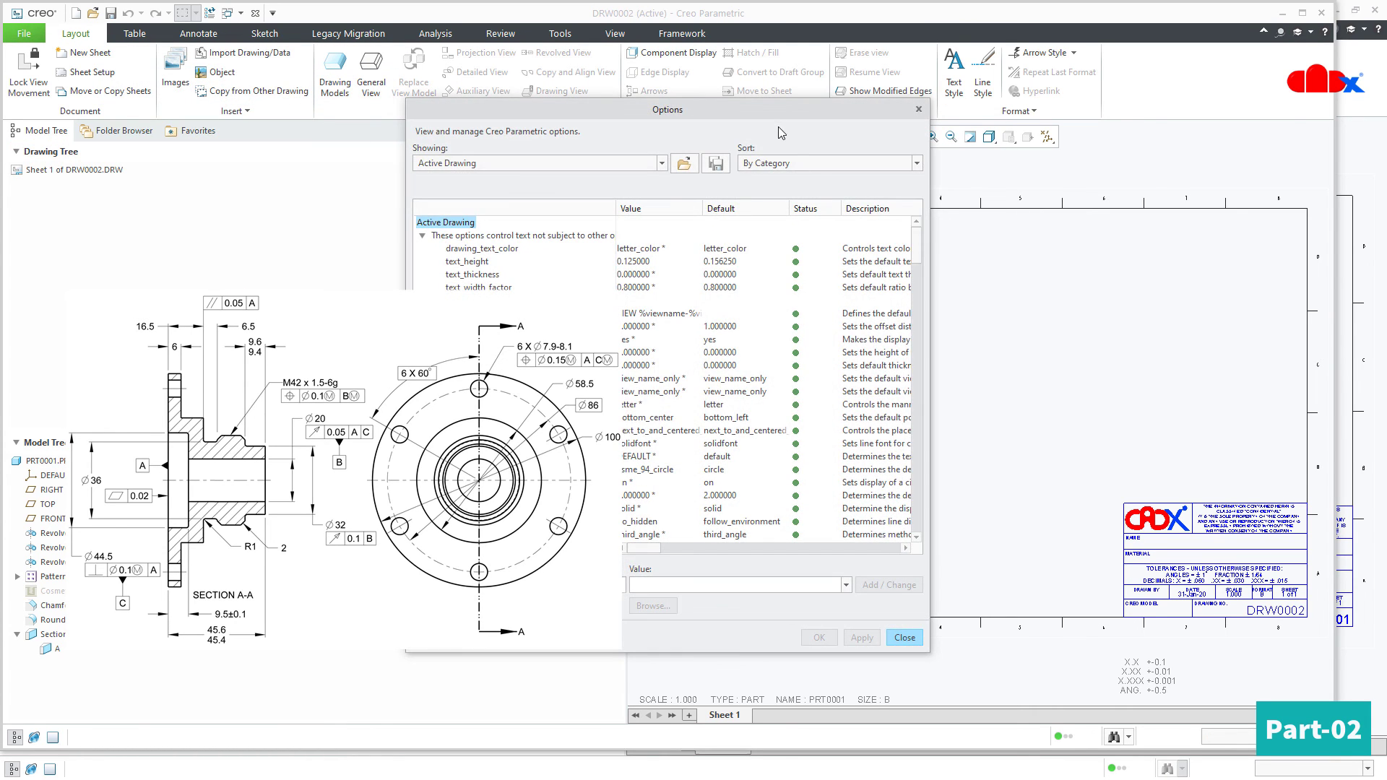
pyautogui.moveTo(778, 128); pyautogui.dragTo(1040, 135)
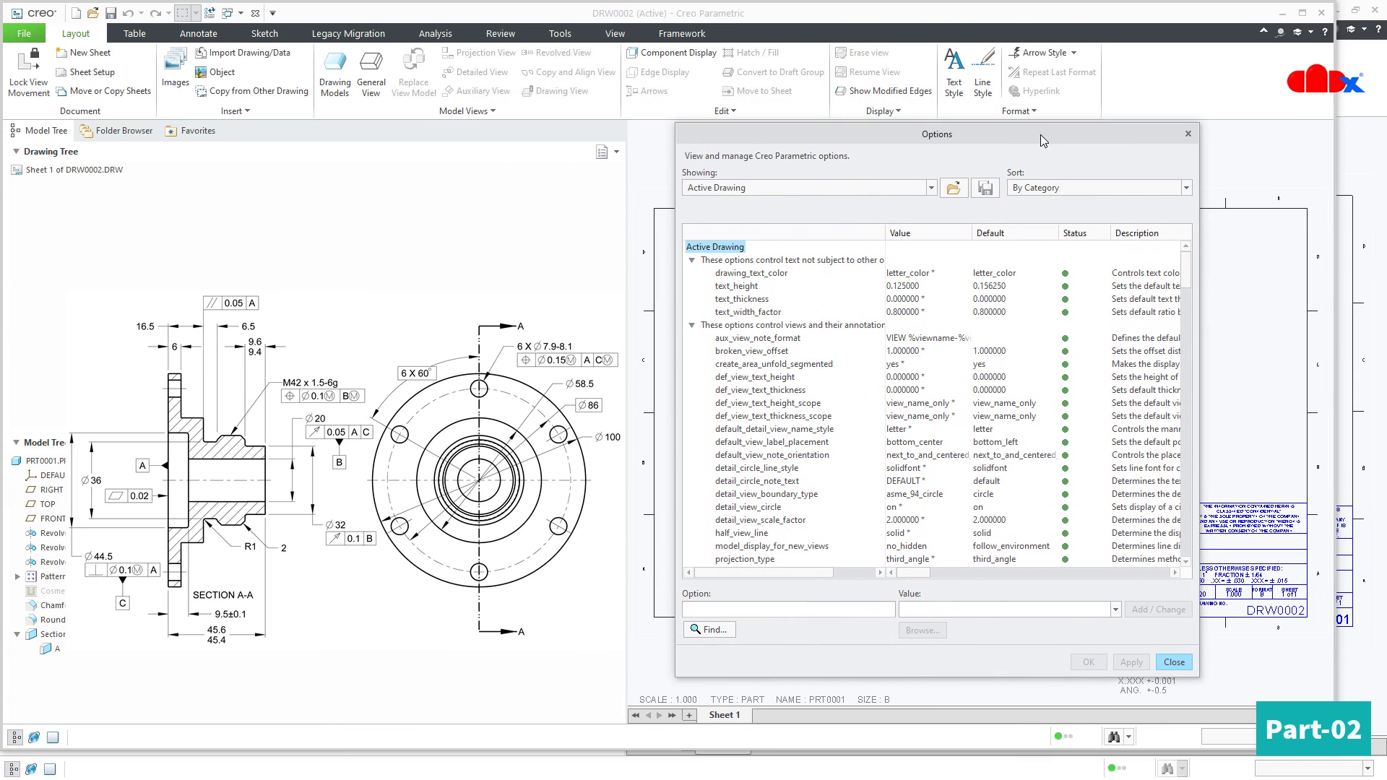
pyautogui.click(952, 189)
pyautogui.click(655, 304)
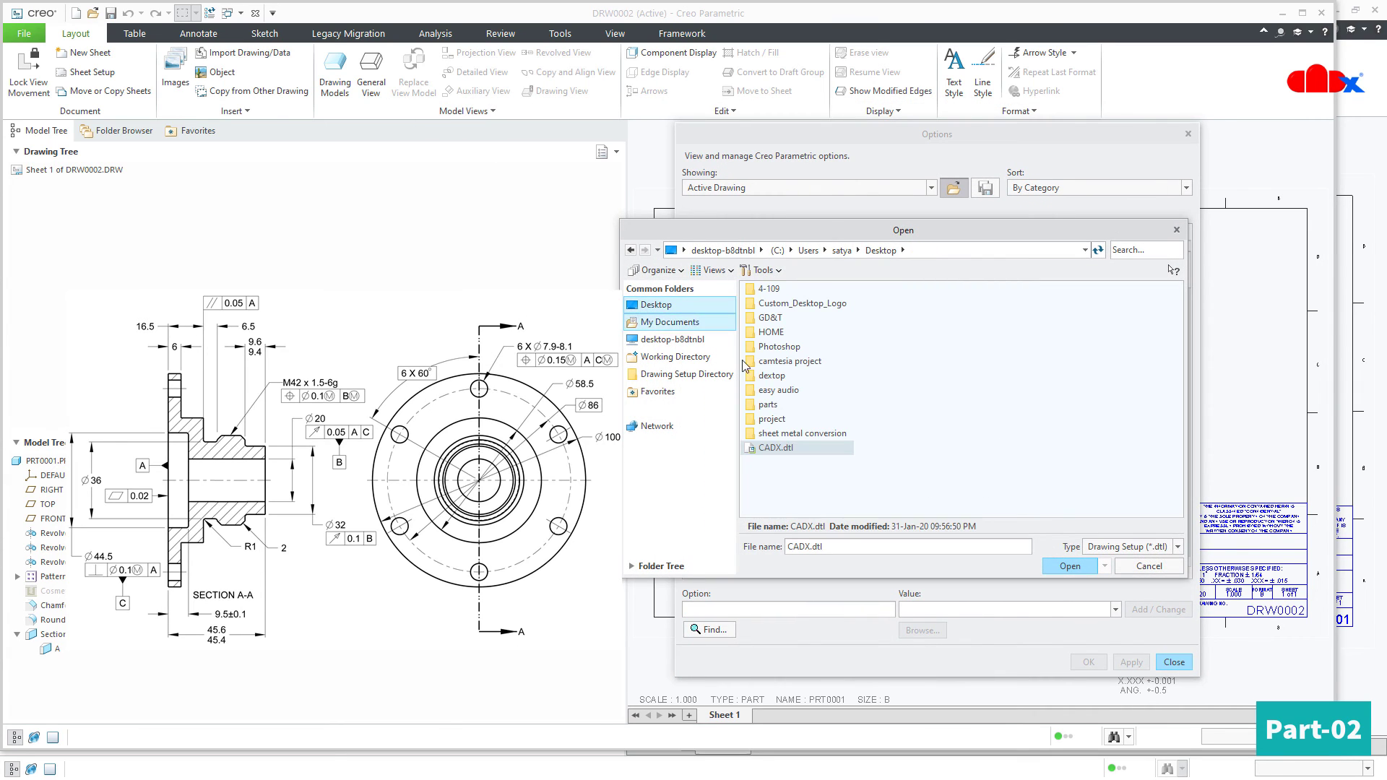
pyautogui.doubleClick(781, 447)
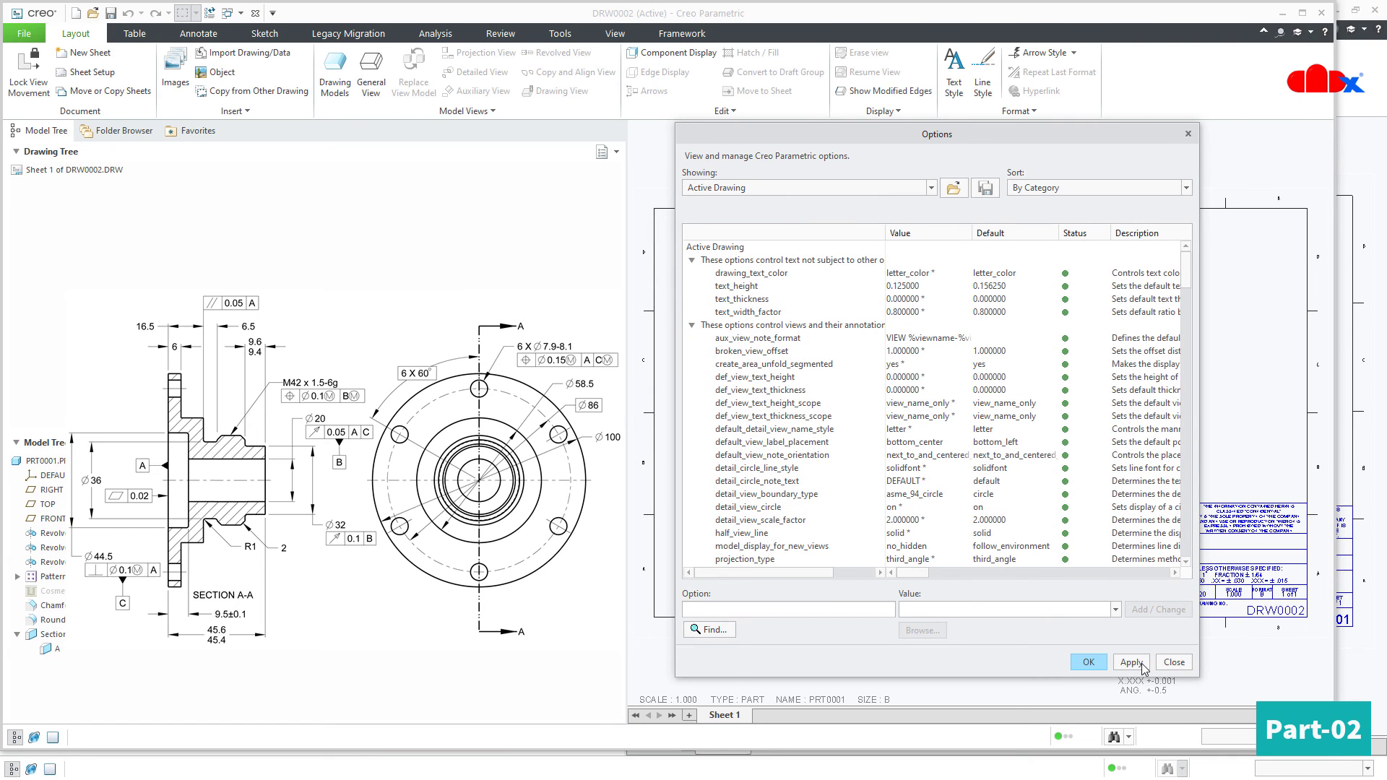
pyautogui.click(1143, 663)
pyautogui.click(1173, 662)
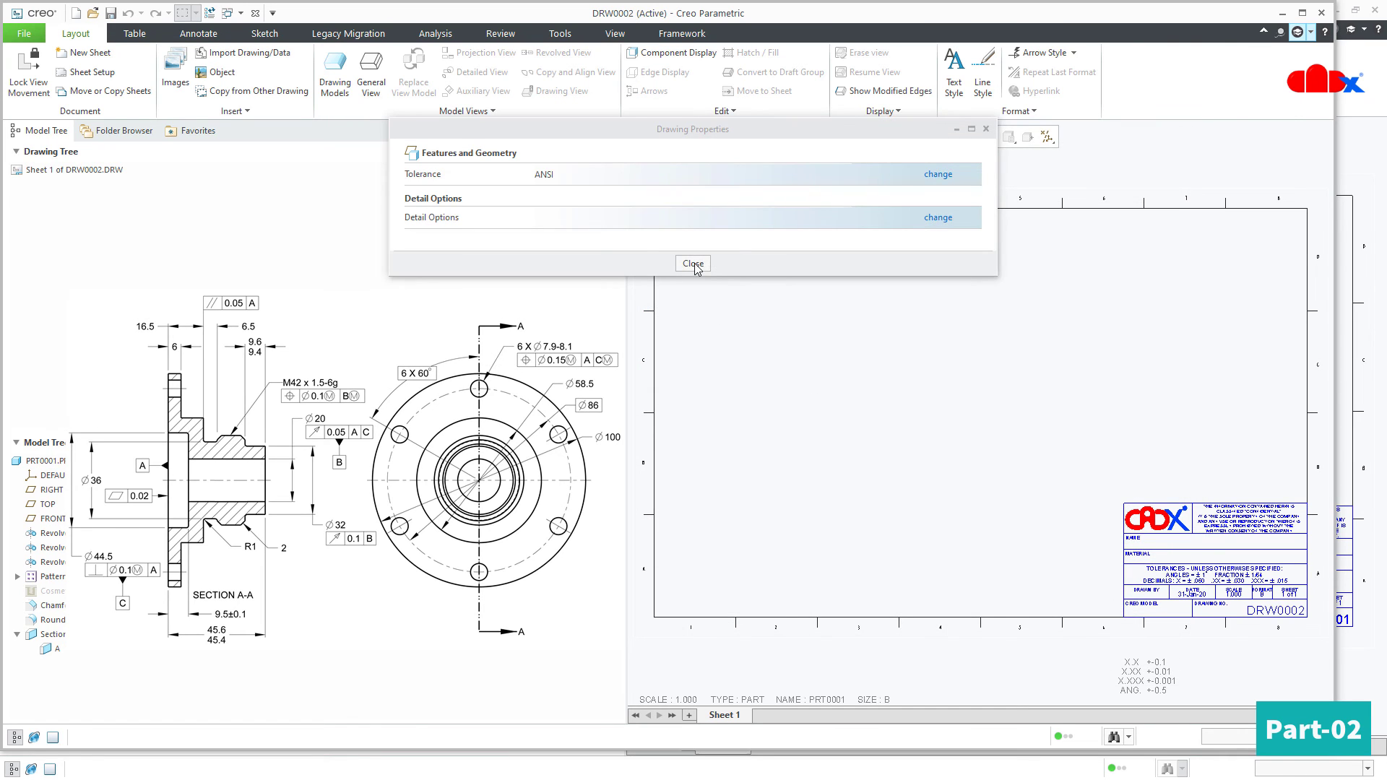
pyautogui.click(693, 264)
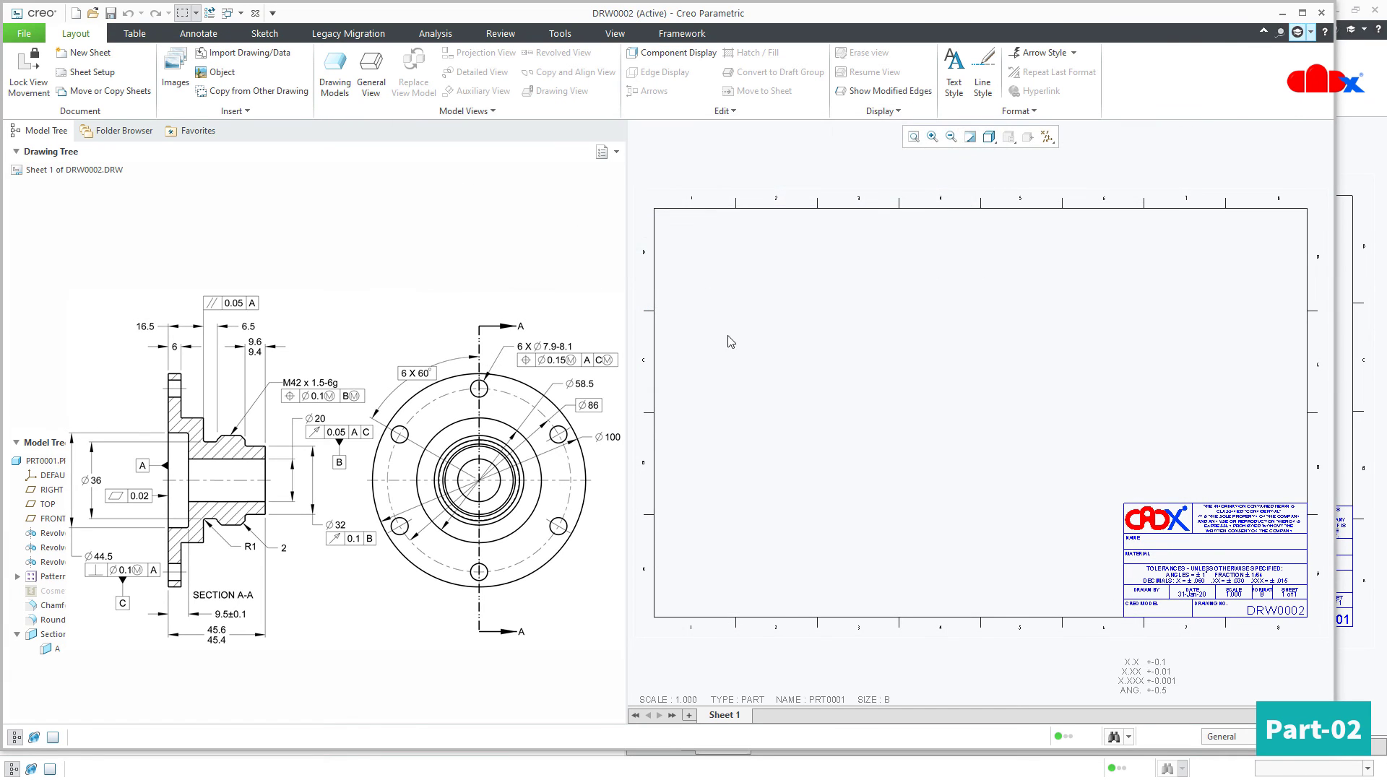
# Close the new drawing DRW0002 and erase it from the session
pyautogui.click(1321, 13)
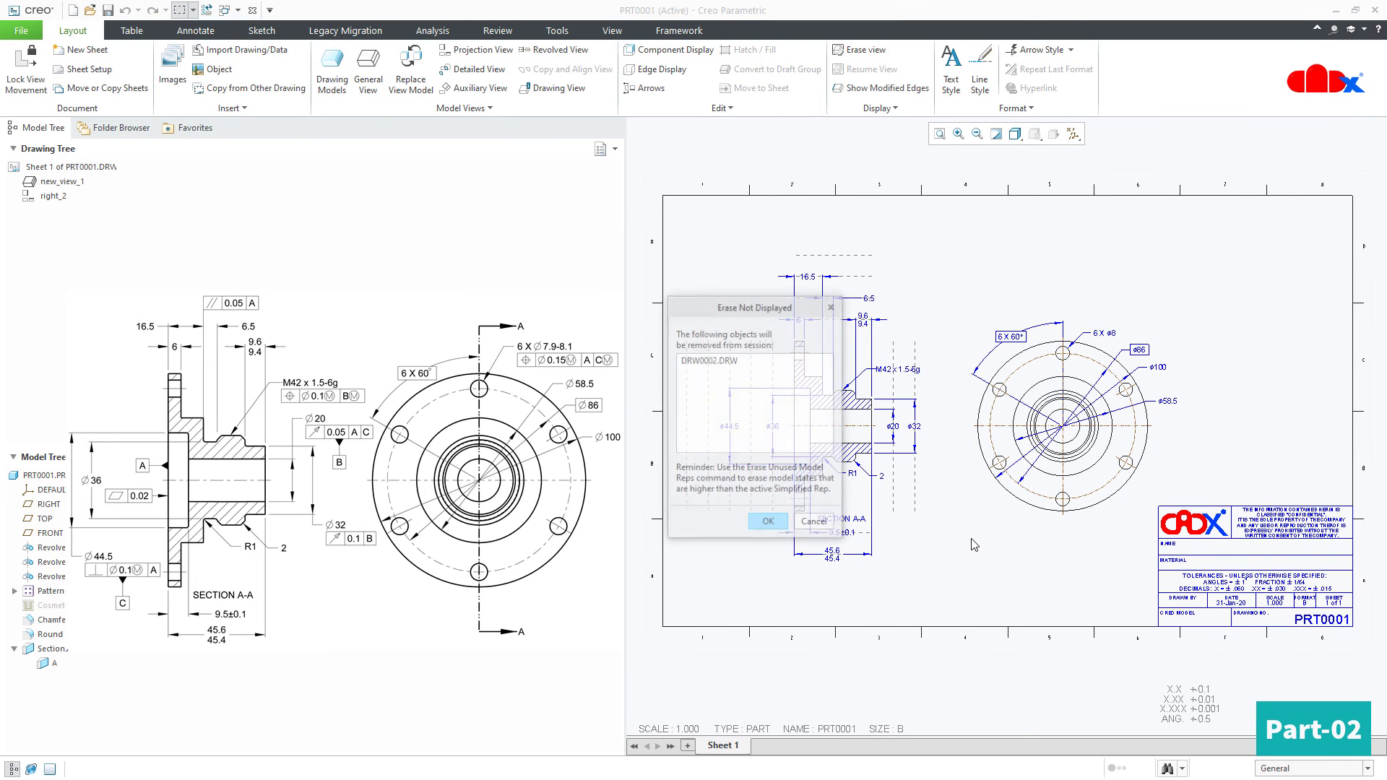
pyautogui.click(782, 524)
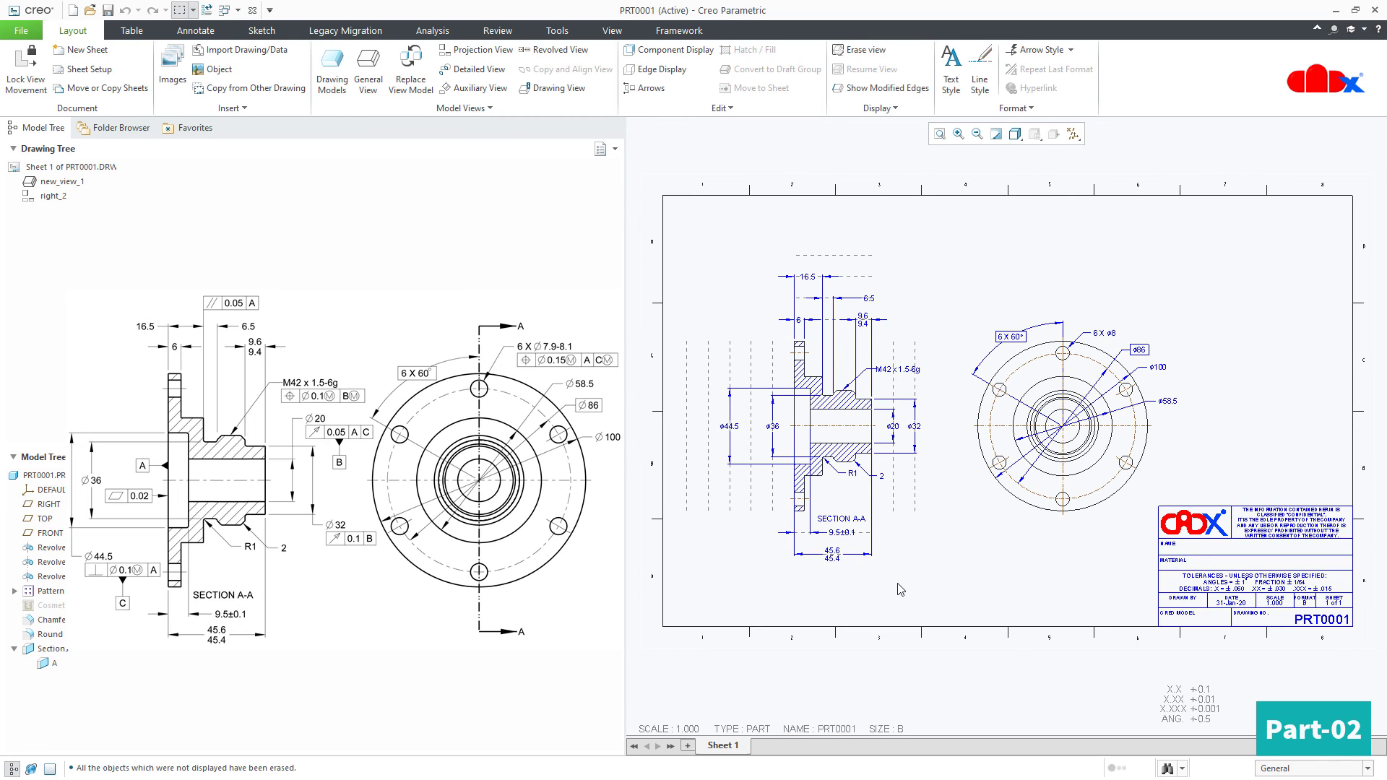
# Switch to CADX.dtl in Notepad and examine its projection type, detail view scale and boundary, default font and arrow style settings
pyautogui.hotkey('alt', 'Tab')
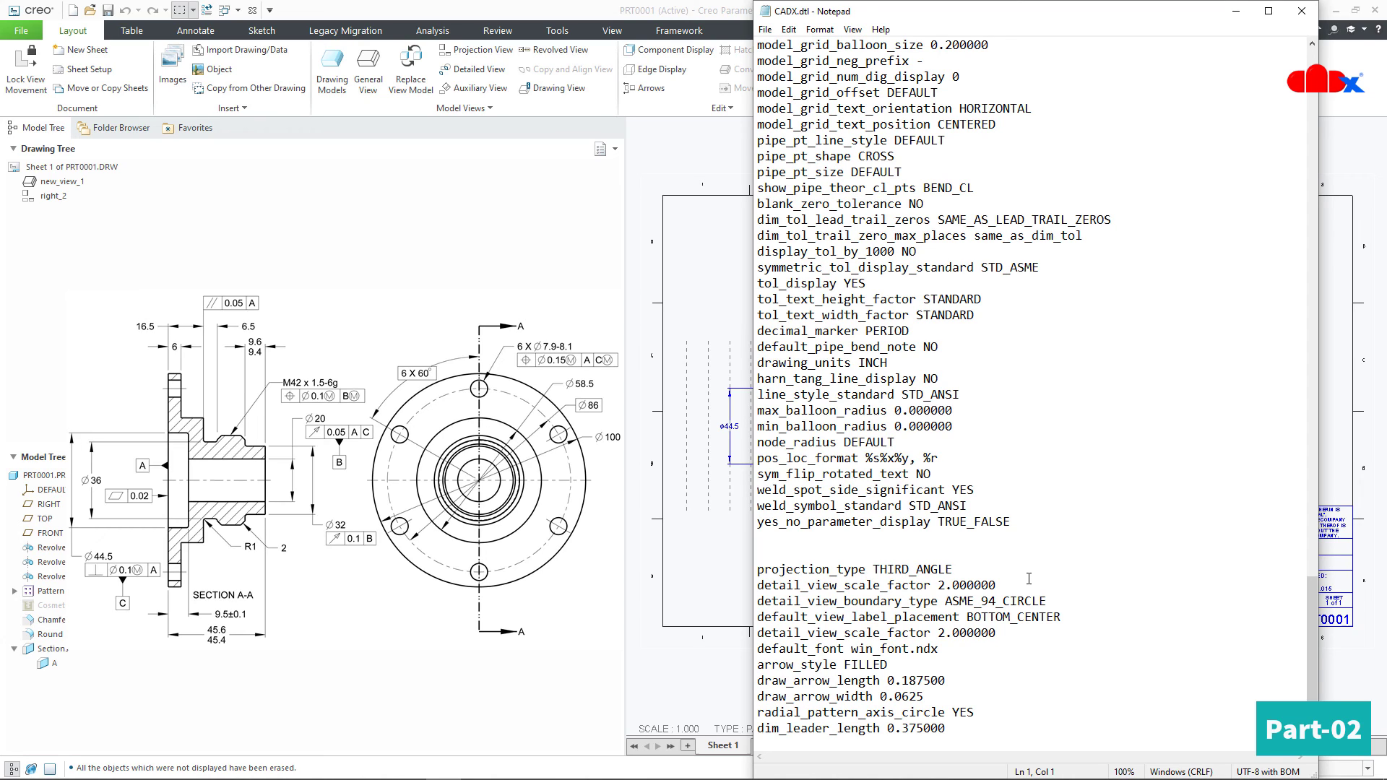
pyautogui.moveTo(759, 566); pyautogui.dragTo(972, 565)
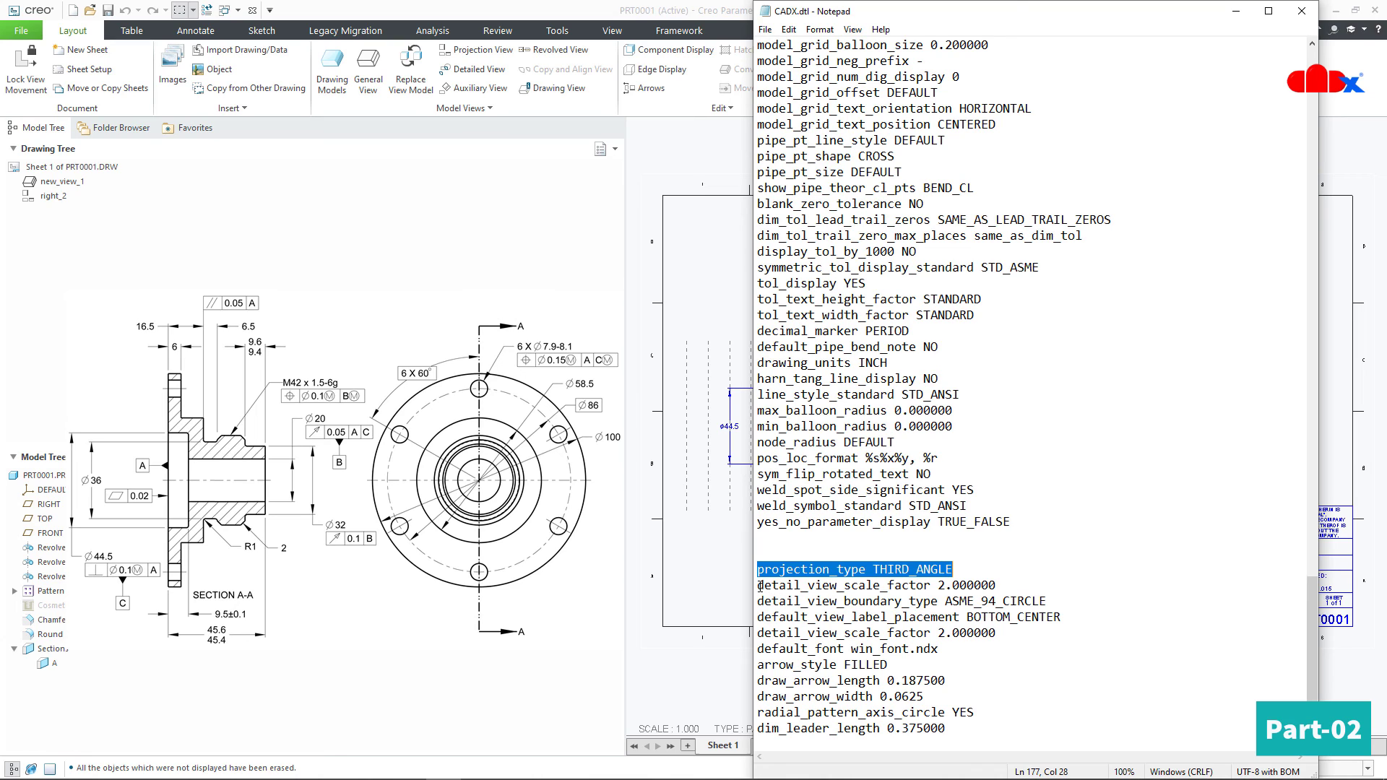
pyautogui.moveTo(760, 586); pyautogui.dragTo(933, 584)
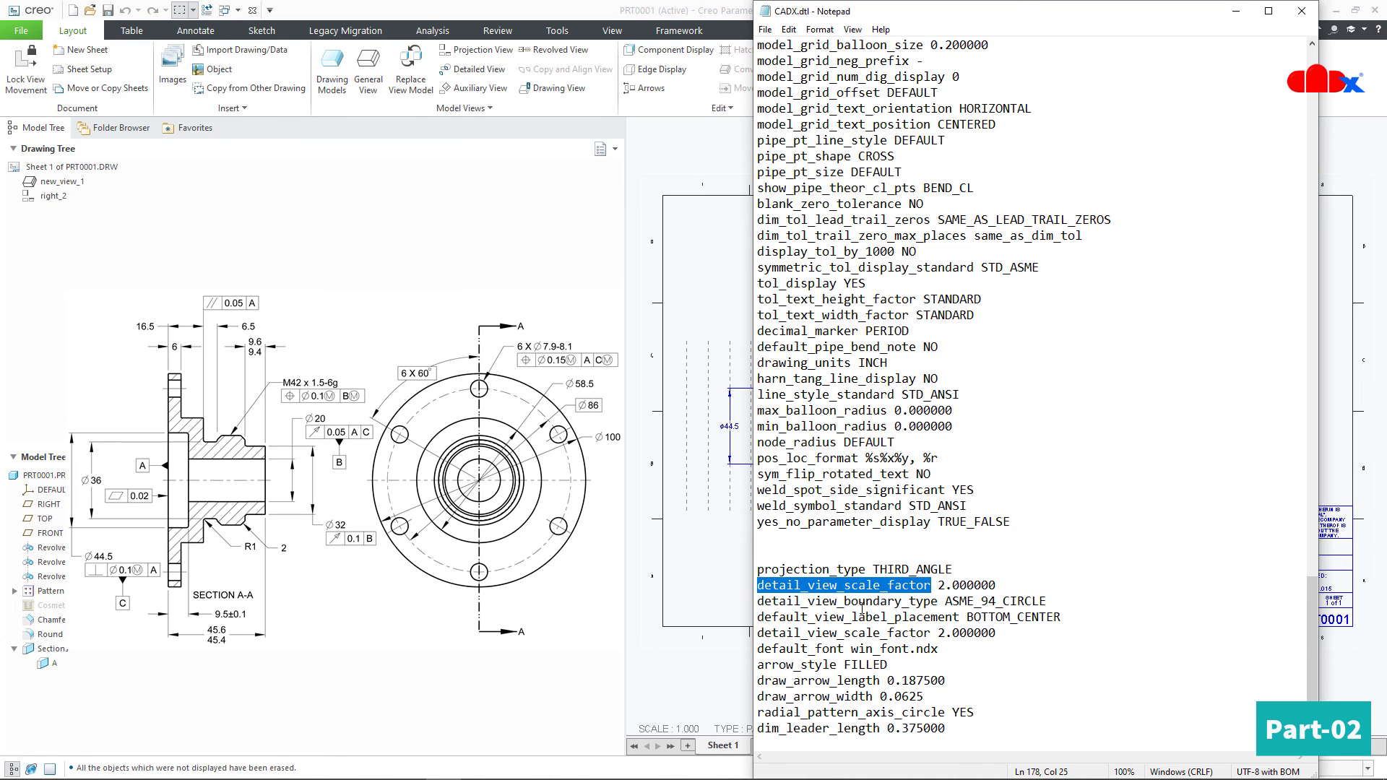
pyautogui.moveTo(764, 601); pyautogui.dragTo(1051, 603)
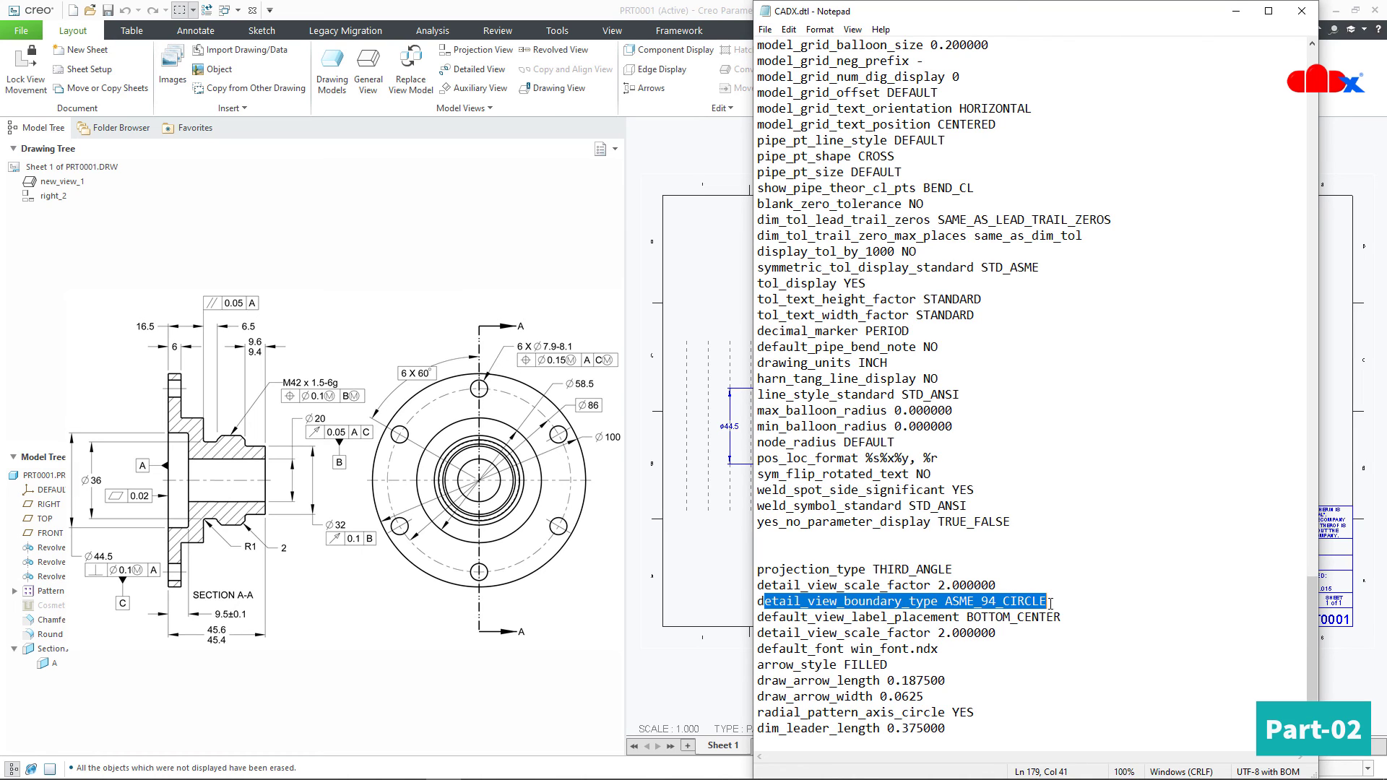
pyautogui.click(1083, 651)
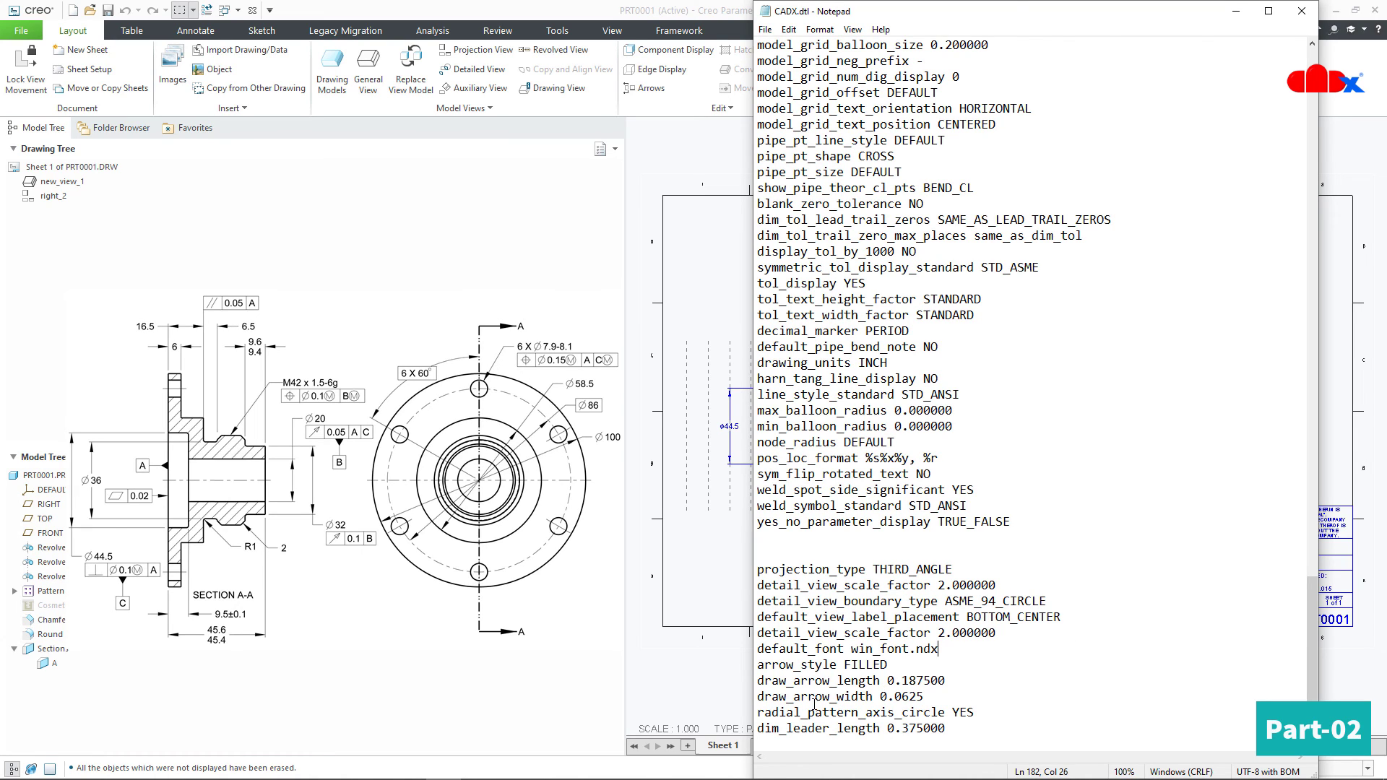
pyautogui.moveTo(816, 680); pyautogui.dragTo(887, 696)
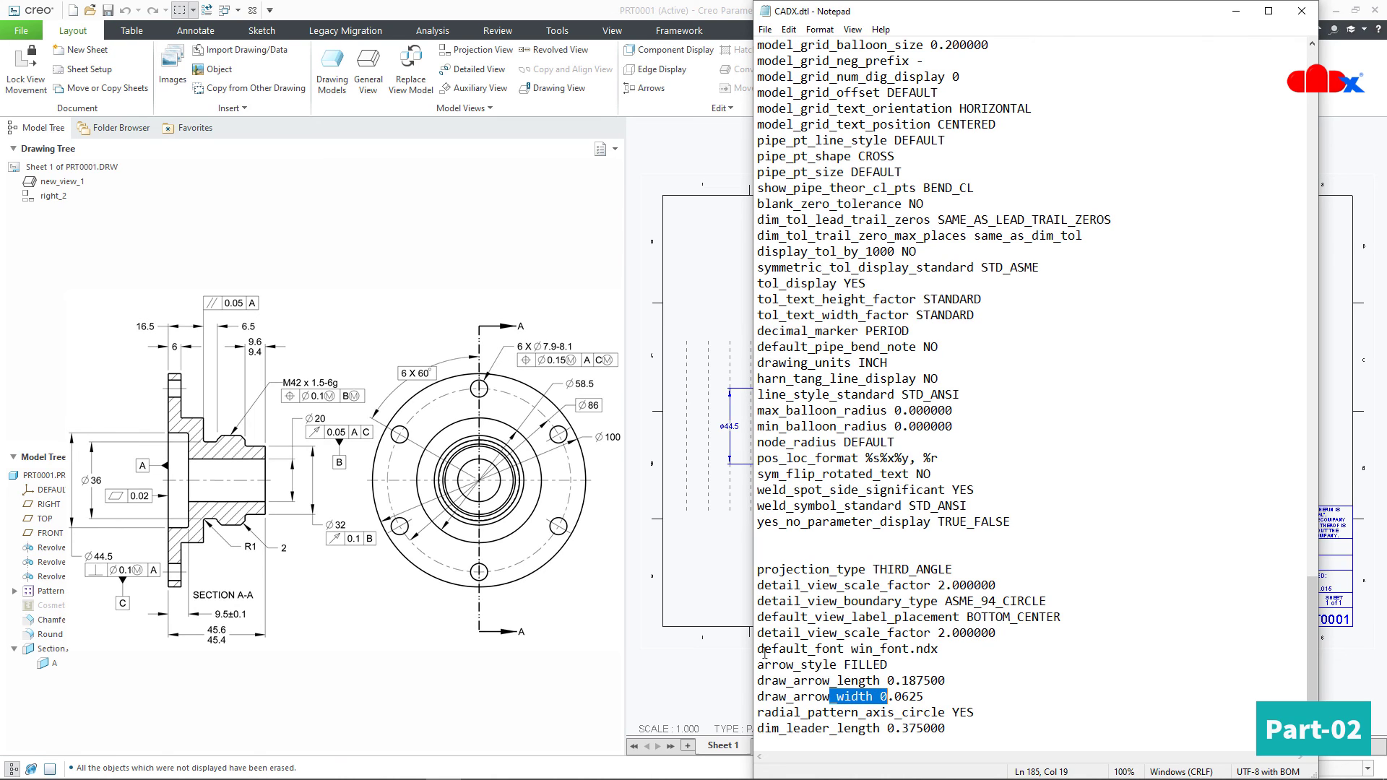
pyautogui.moveTo(757, 650); pyautogui.dragTo(943, 651)
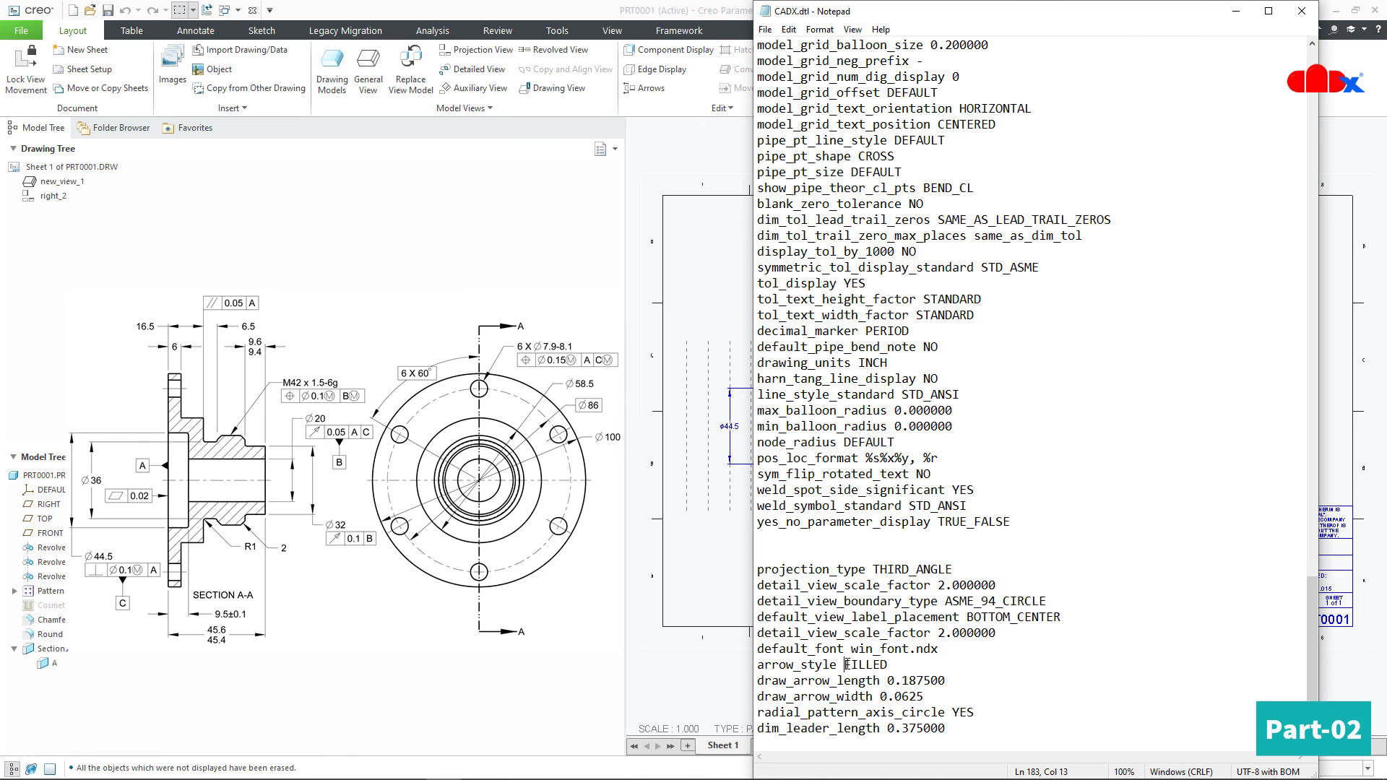
pyautogui.doubleClick(864, 665)
pyautogui.click(1018, 680)
pyautogui.click(1234, 11)
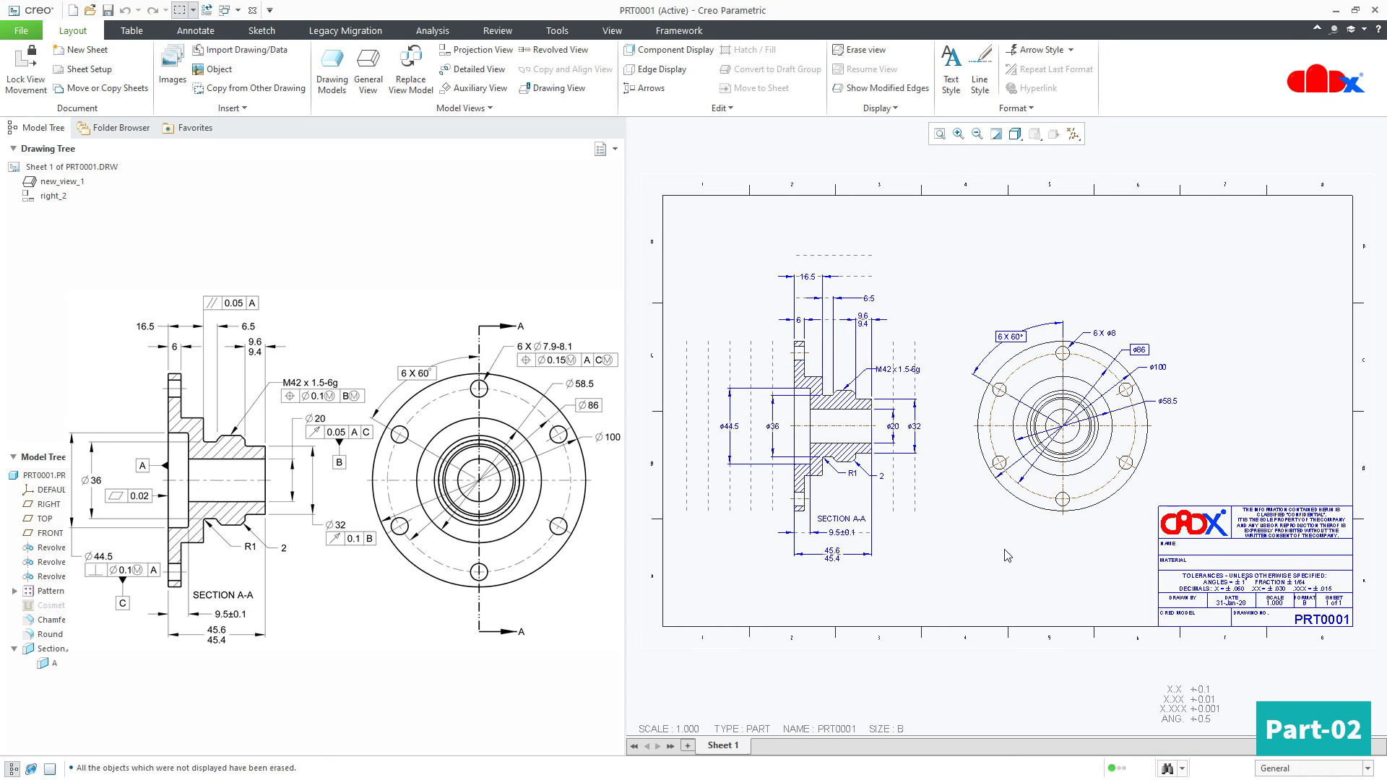
# Save the active drawing's detail options as a setup file named DRAWING in the 4-109 folder and close the drawing properties
pyautogui.click(21, 30)
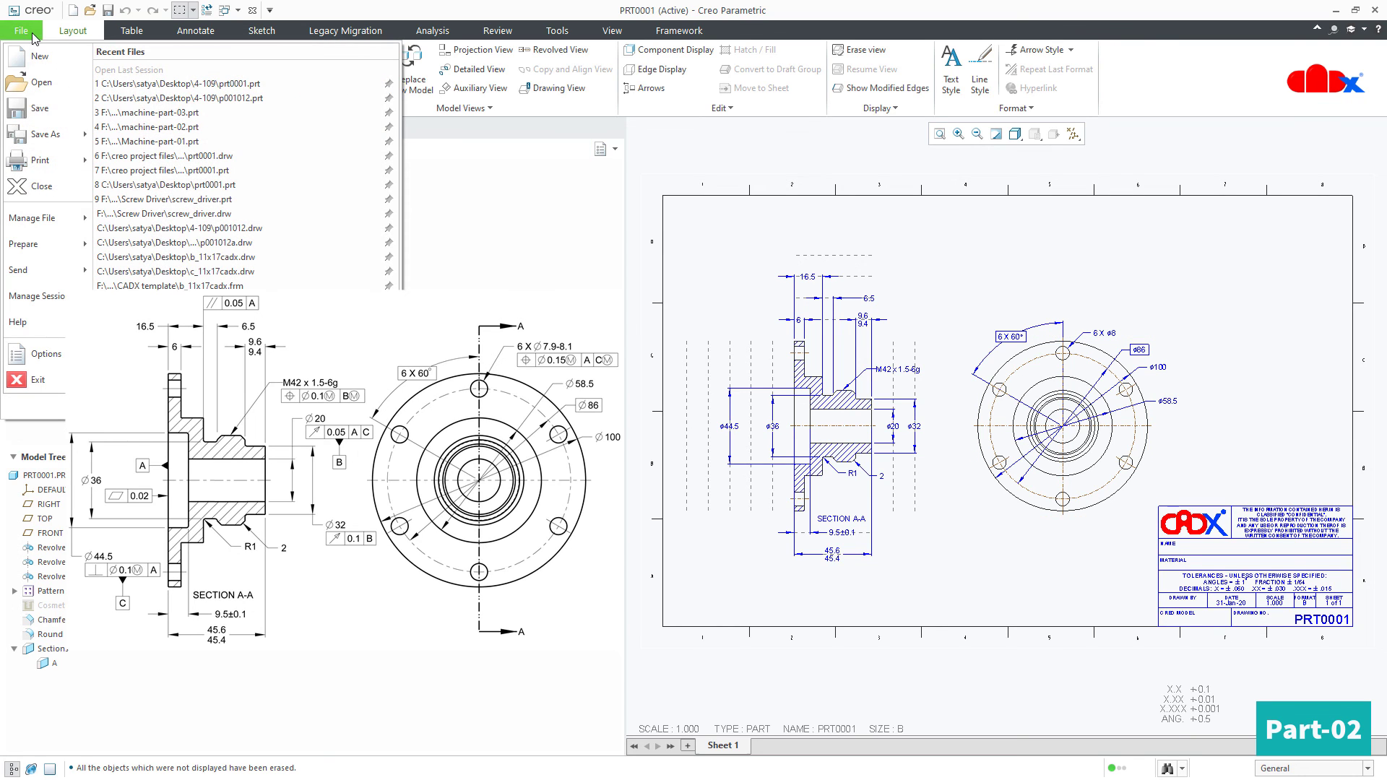
pyautogui.moveTo(32, 244)
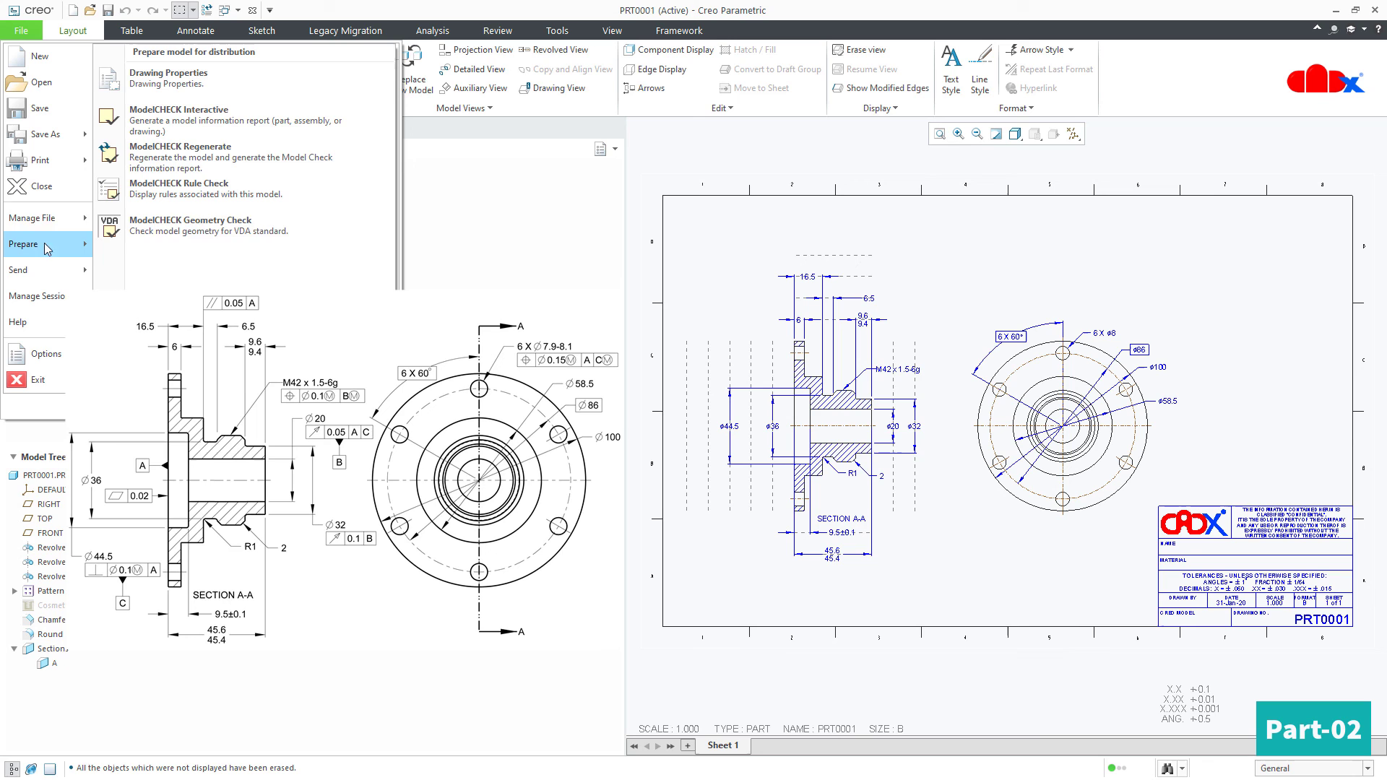
pyautogui.click(168, 78)
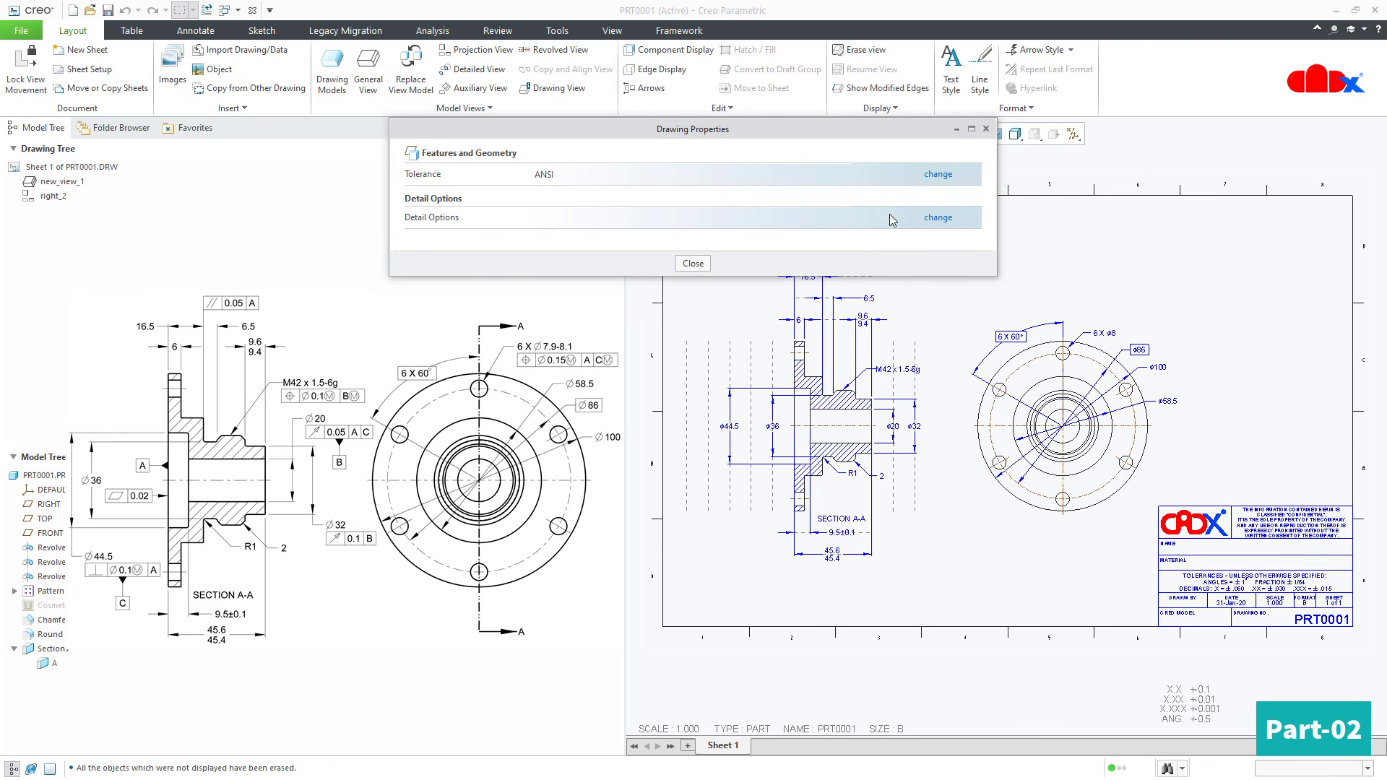
pyautogui.click(932, 217)
pyautogui.moveTo(816, 124); pyautogui.dragTo(1035, 127)
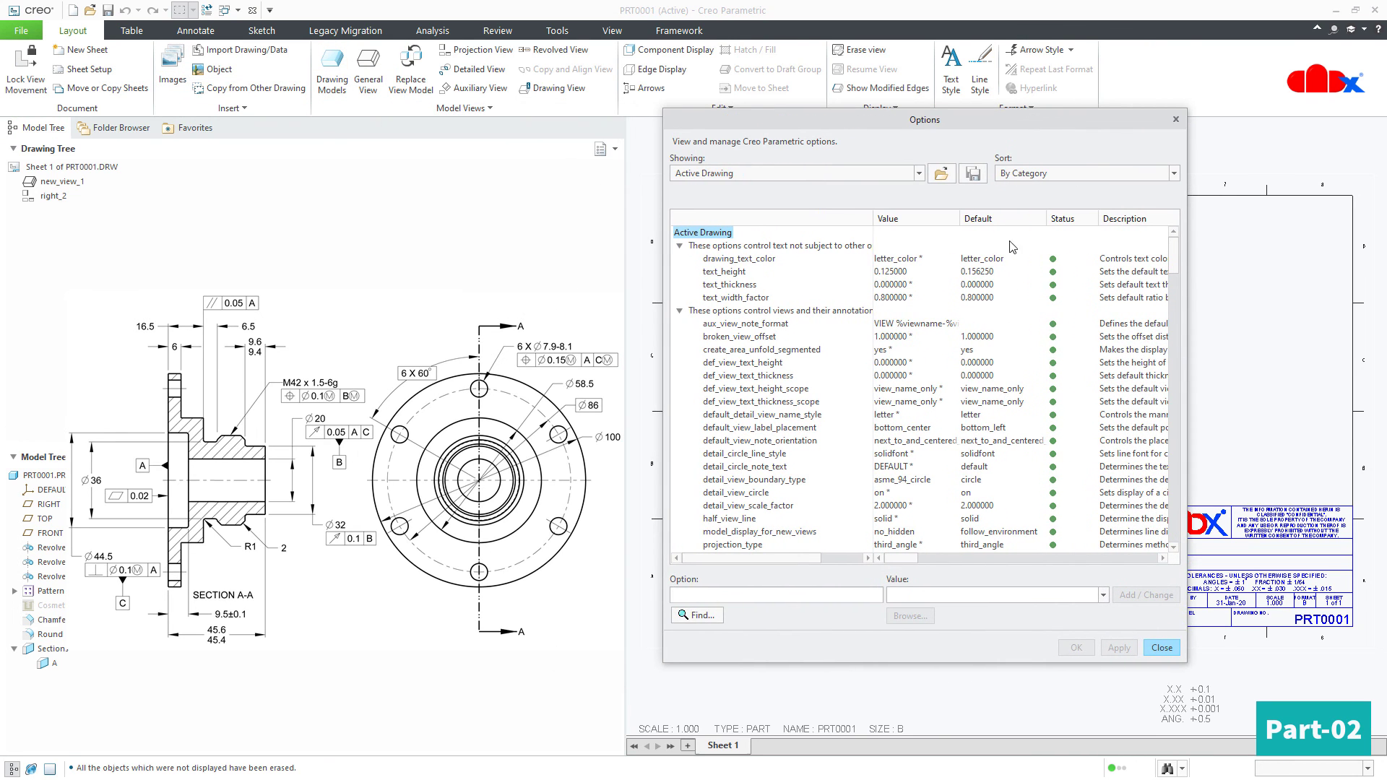
pyautogui.click(972, 174)
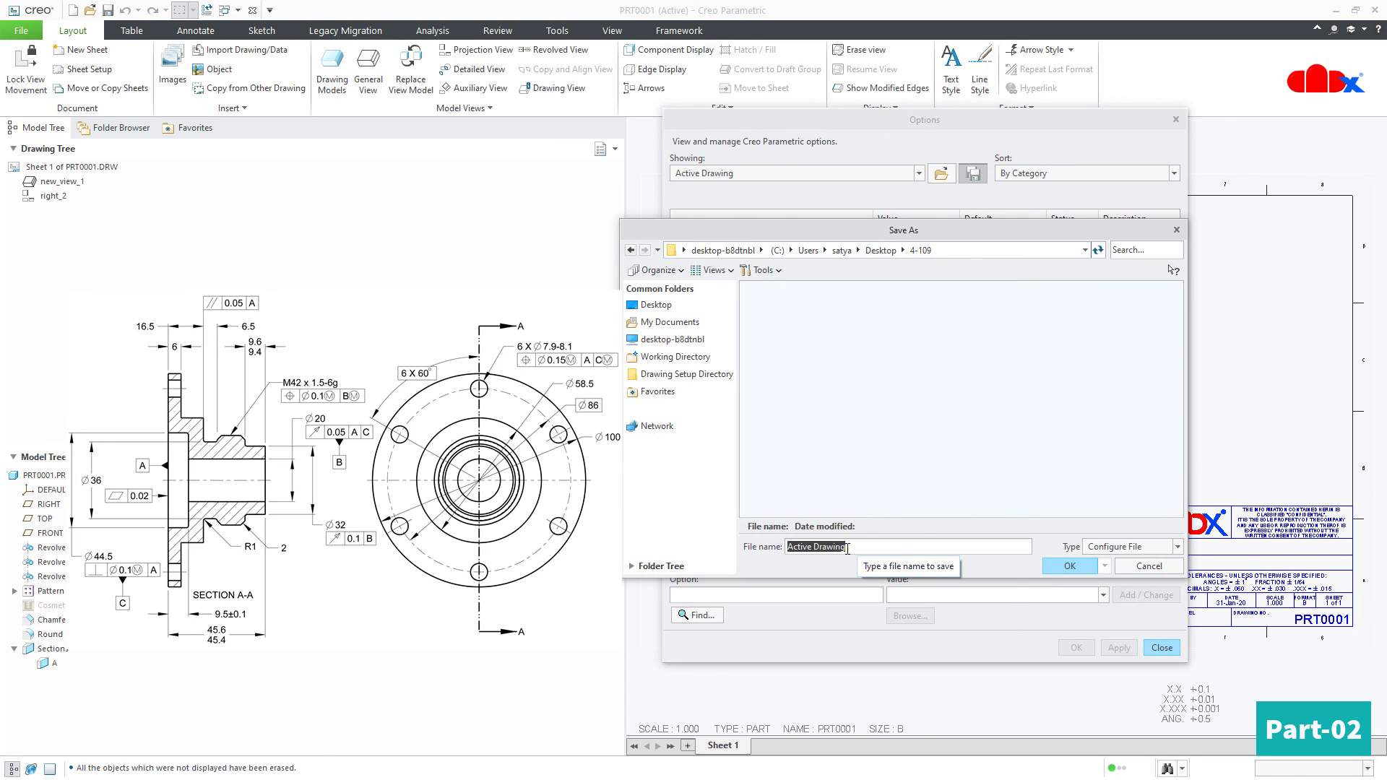
pyautogui.write('D')
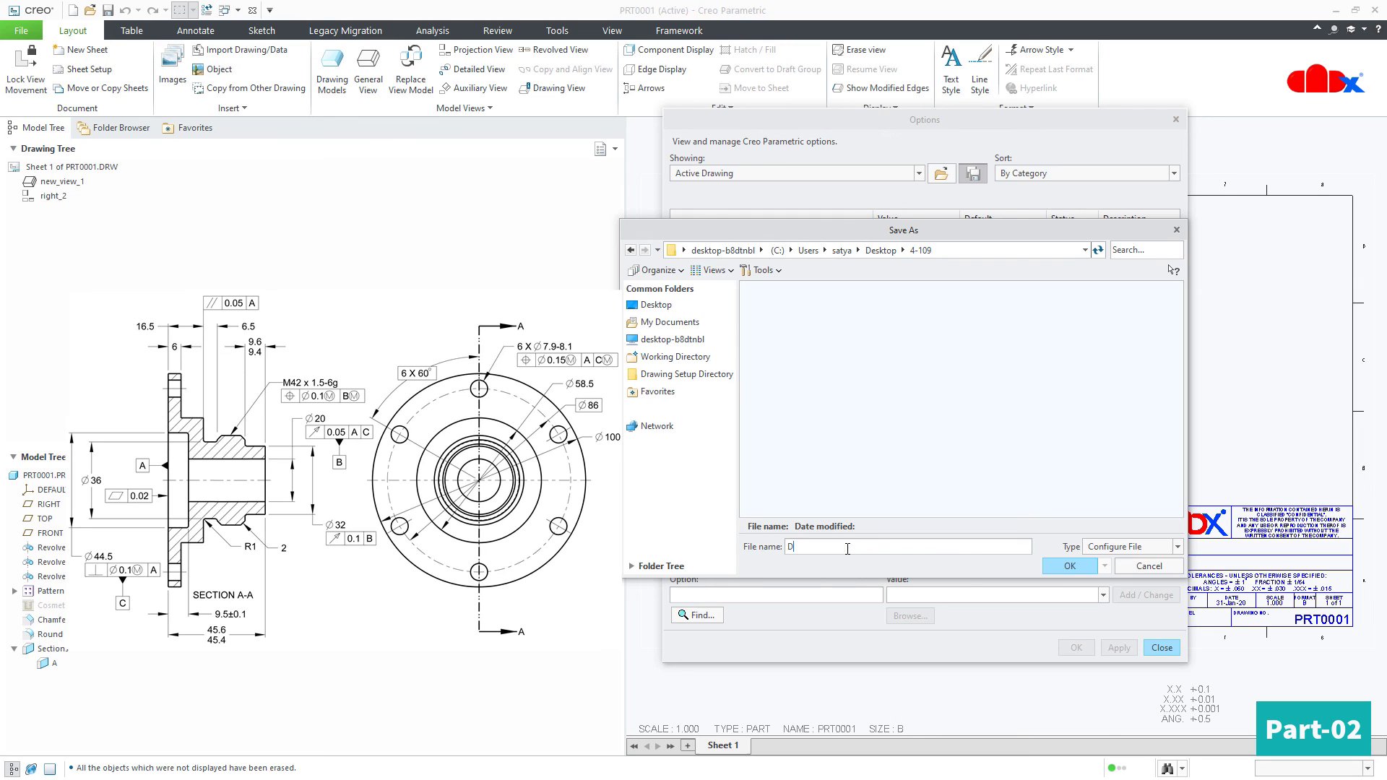
pyautogui.write('RAWING')
pyautogui.click(1068, 568)
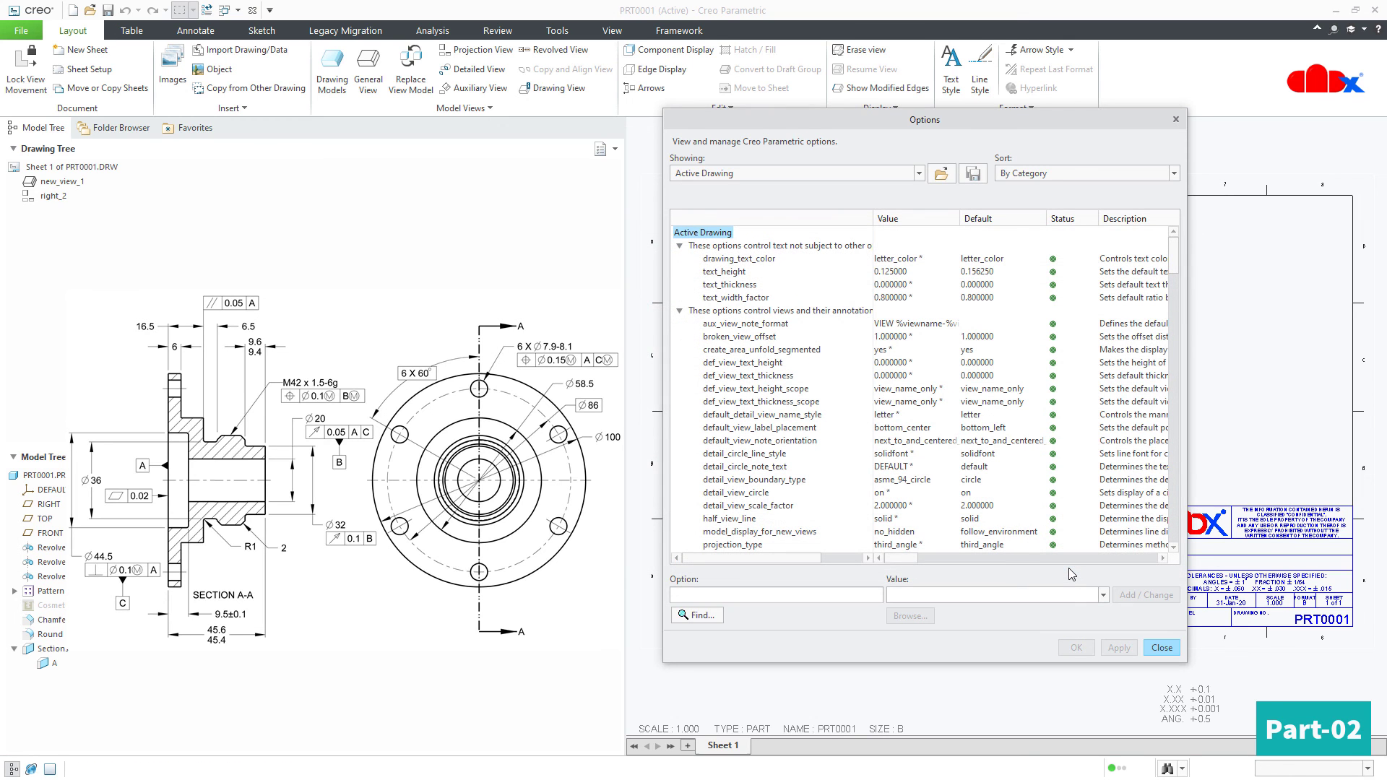
pyautogui.click(1163, 648)
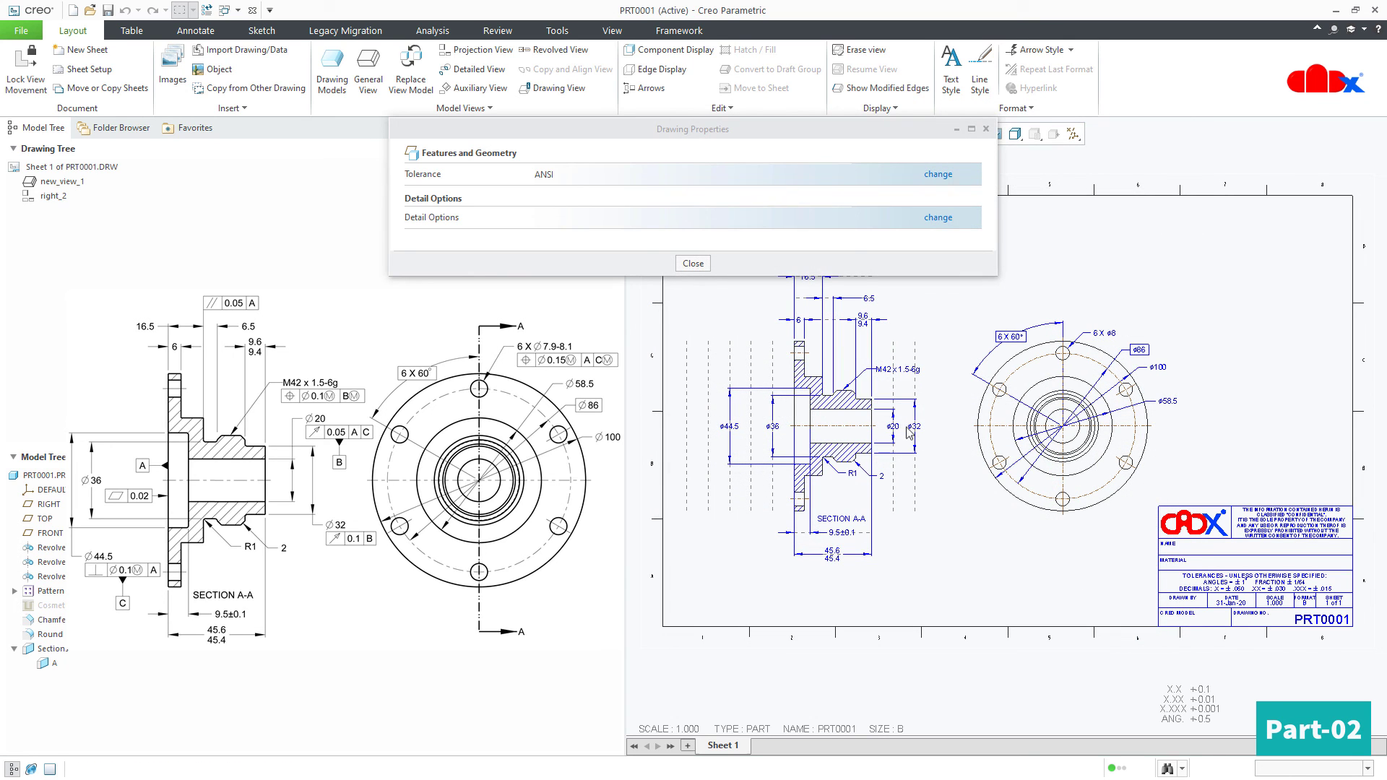
pyautogui.click(707, 262)
# Load DRAWING.dtl from the working directory into the drawing's detail options and close the drawing properties
pyautogui.click(21, 31)
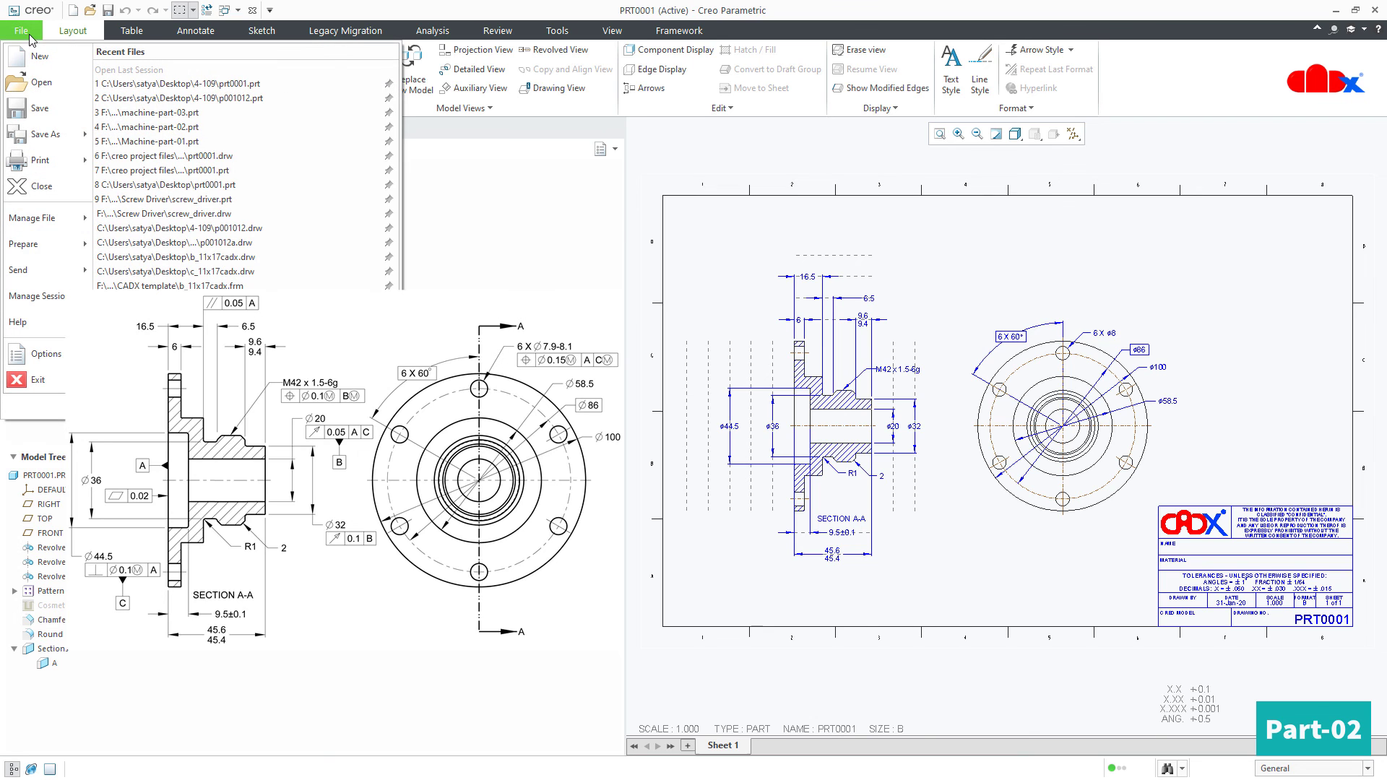
pyautogui.moveTo(38, 243)
pyautogui.click(215, 99)
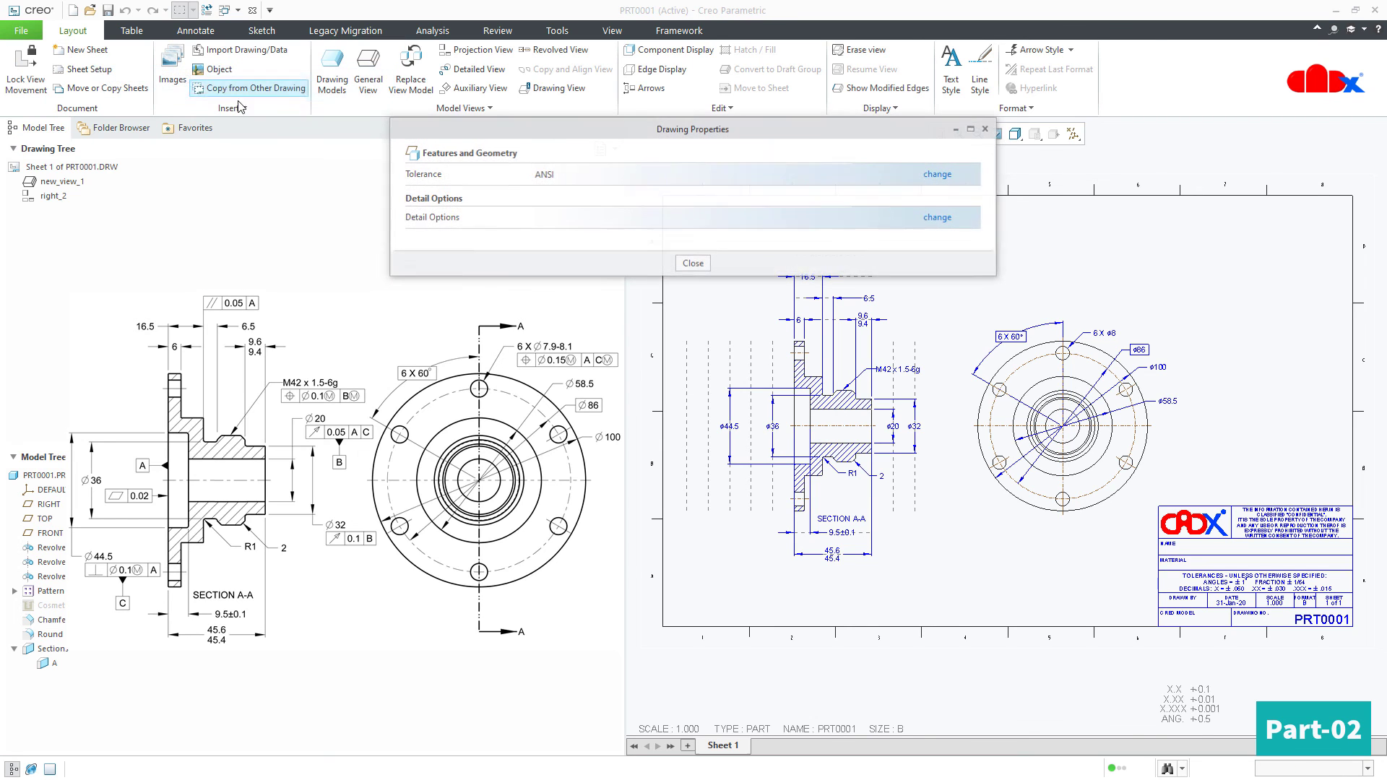
pyautogui.click(930, 218)
pyautogui.click(709, 177)
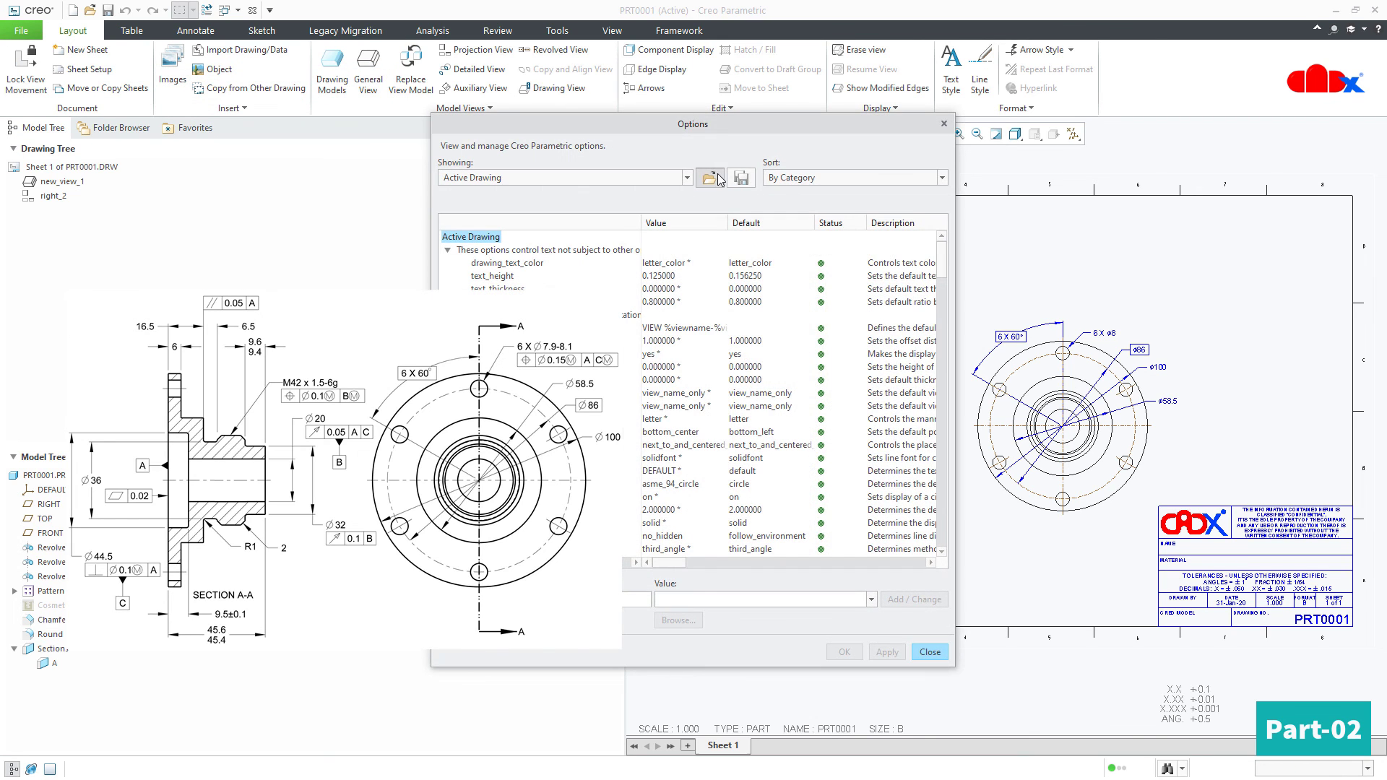
pyautogui.click(679, 361)
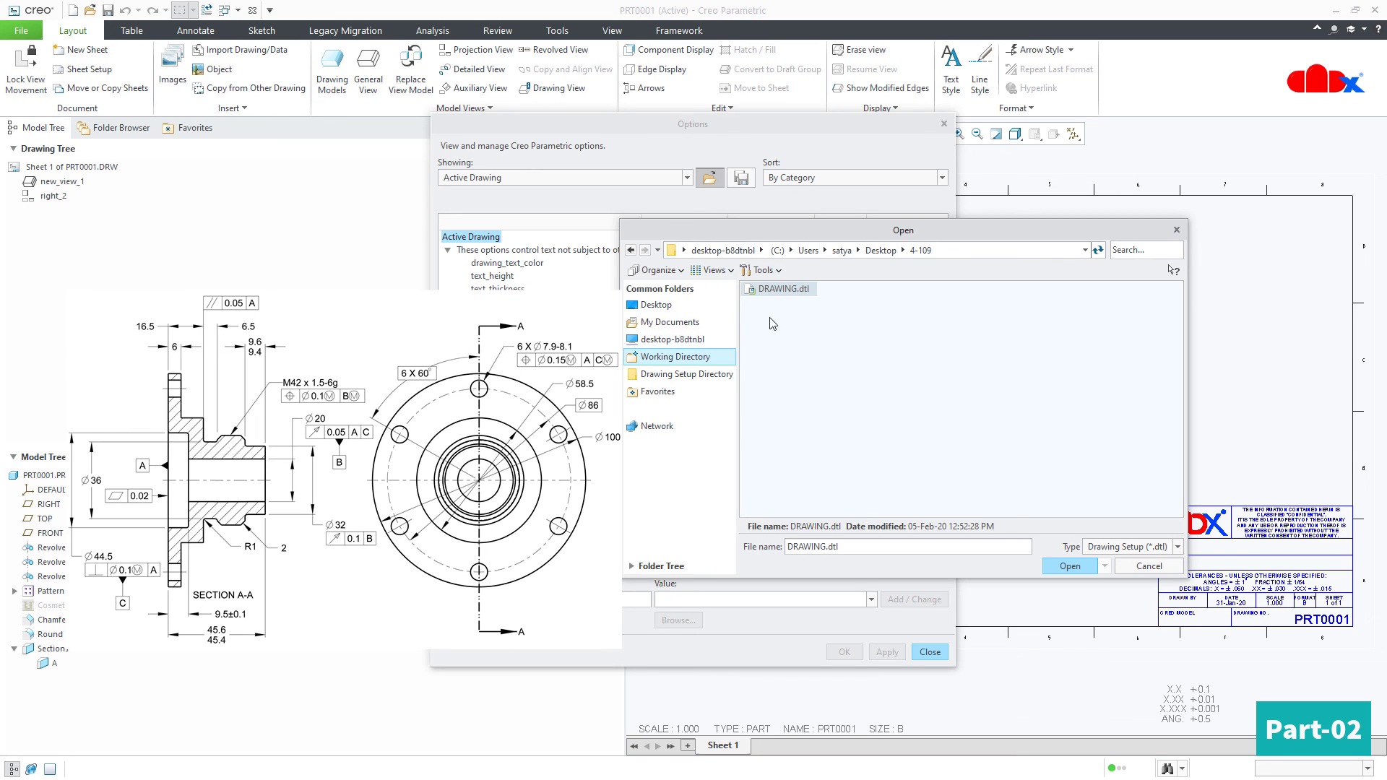
pyautogui.doubleClick(800, 289)
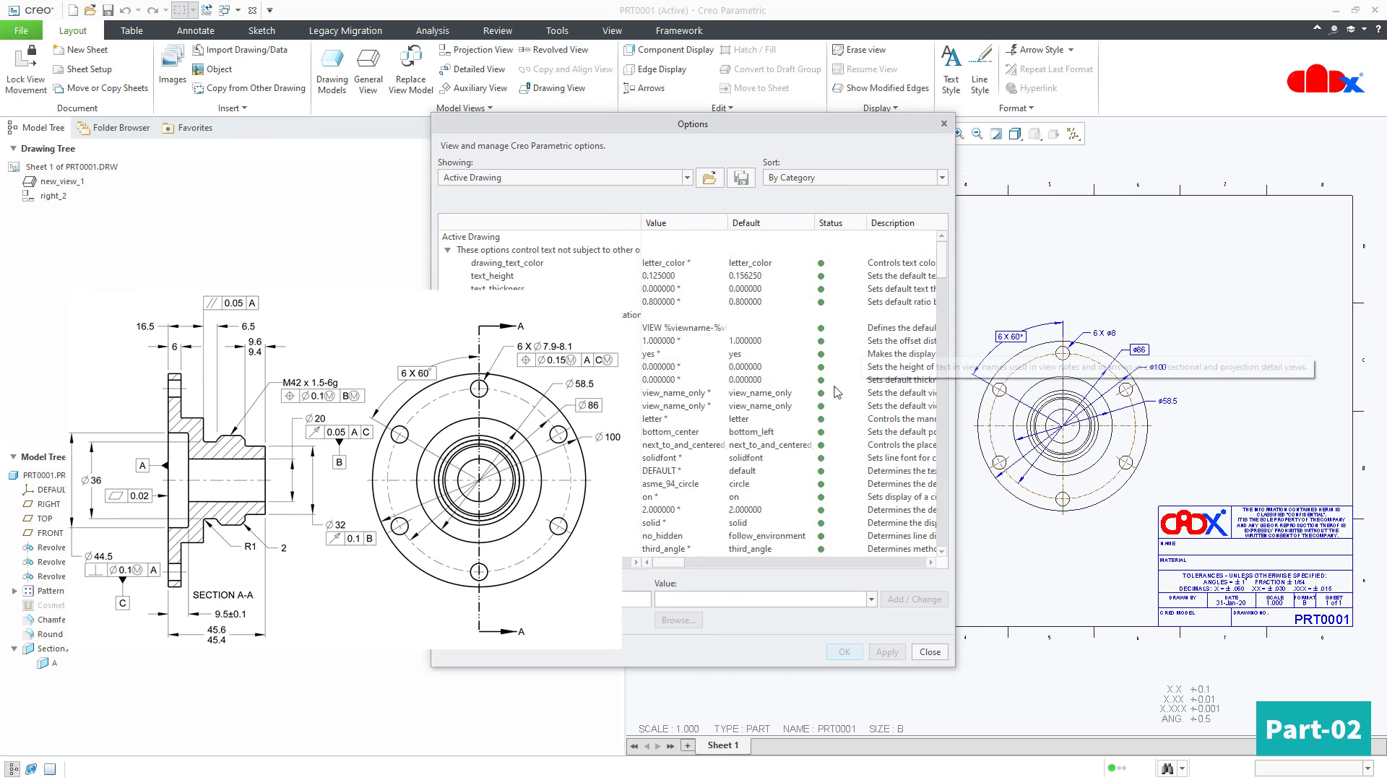
pyautogui.click(929, 652)
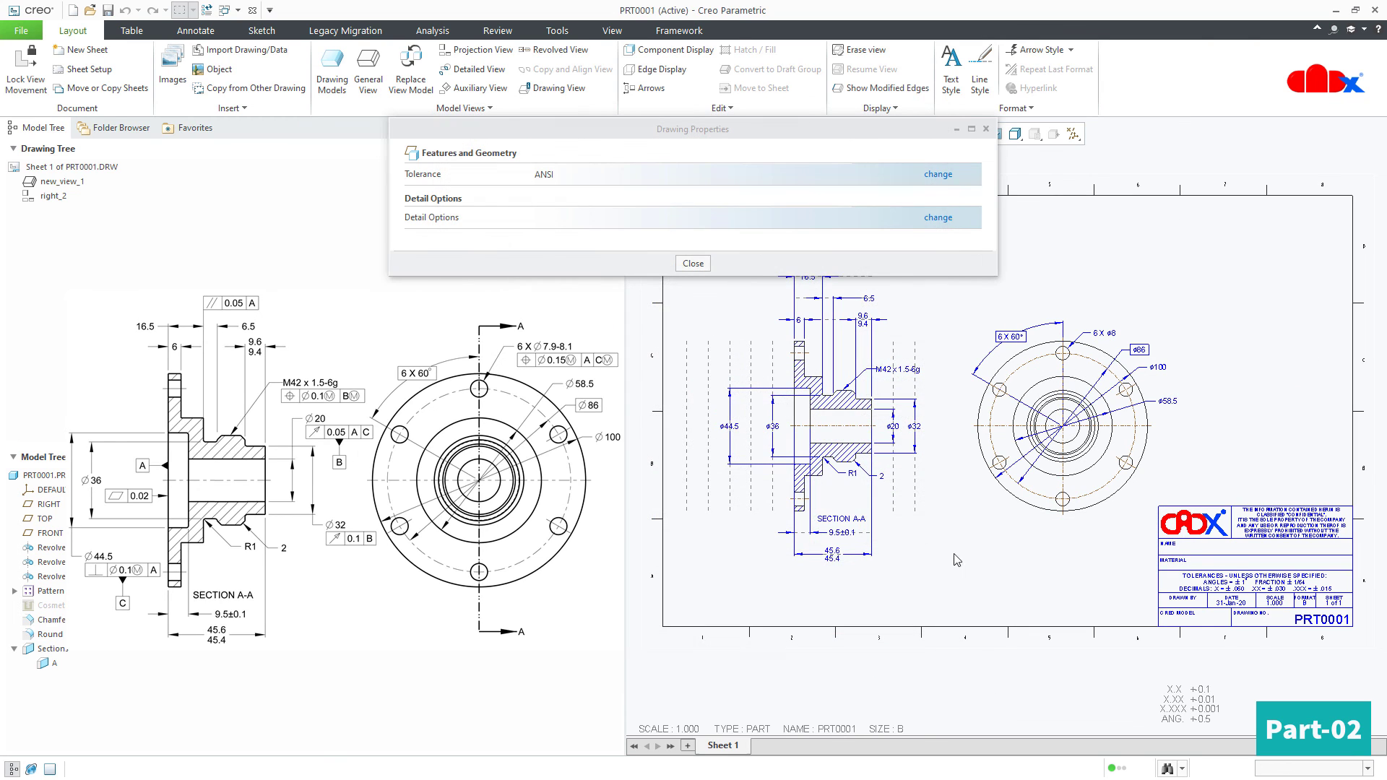
pyautogui.click(711, 262)
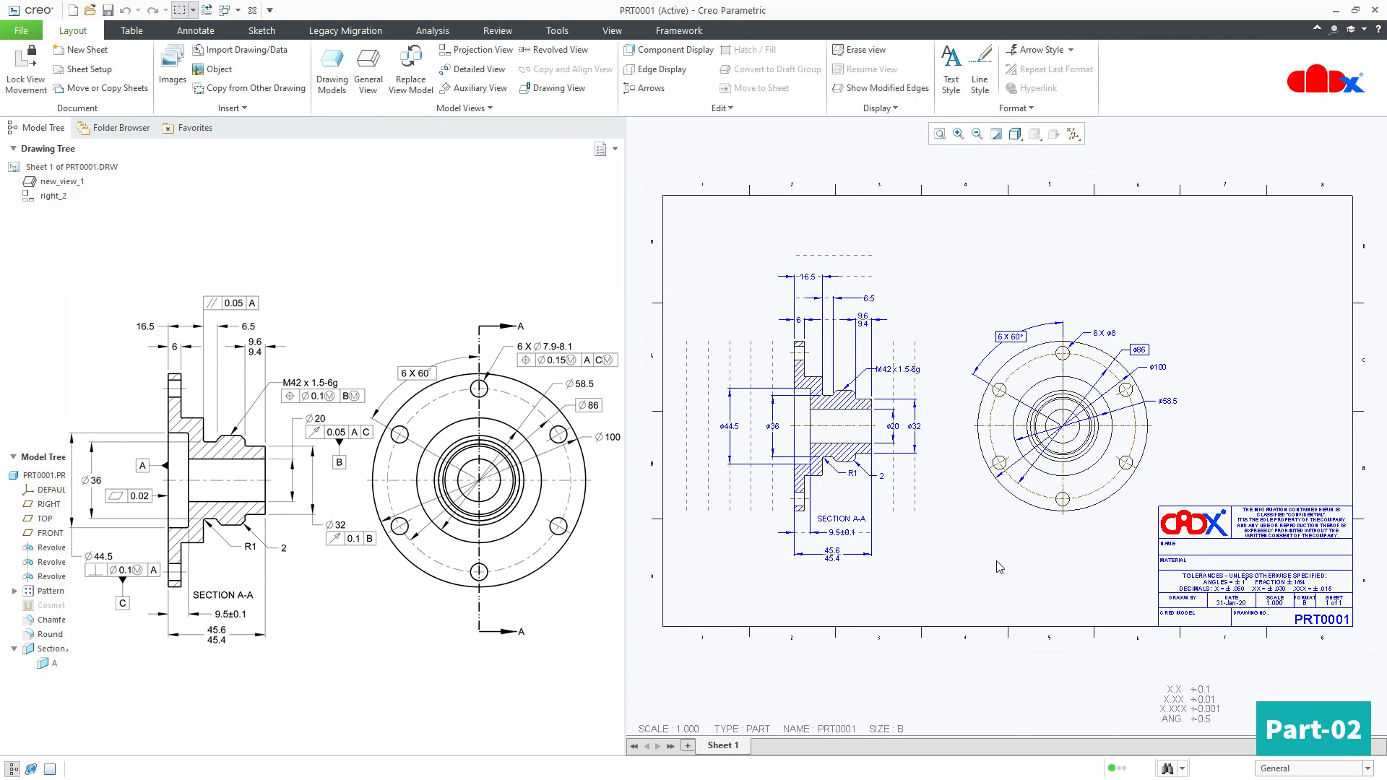